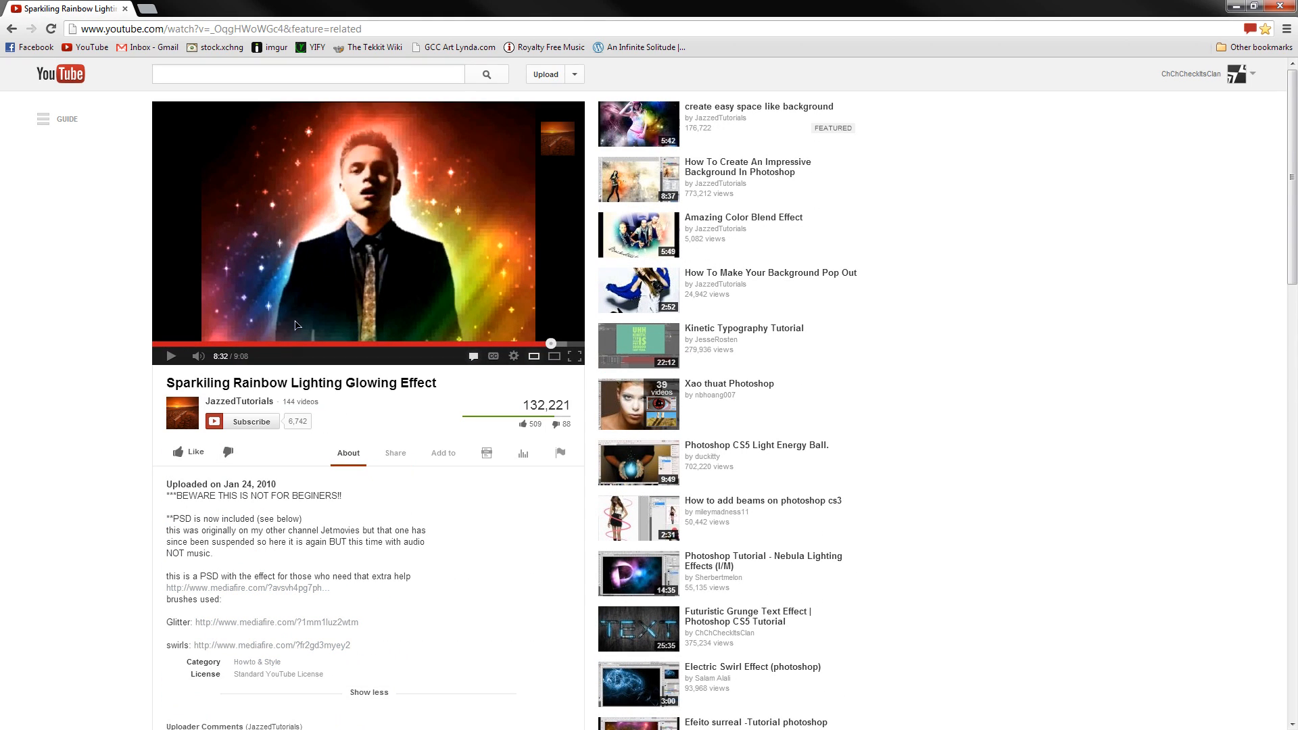
scroll(294, 321, down, 3)
scroll(292, 317, up, 2)
scroll(270, 304, down, 2)
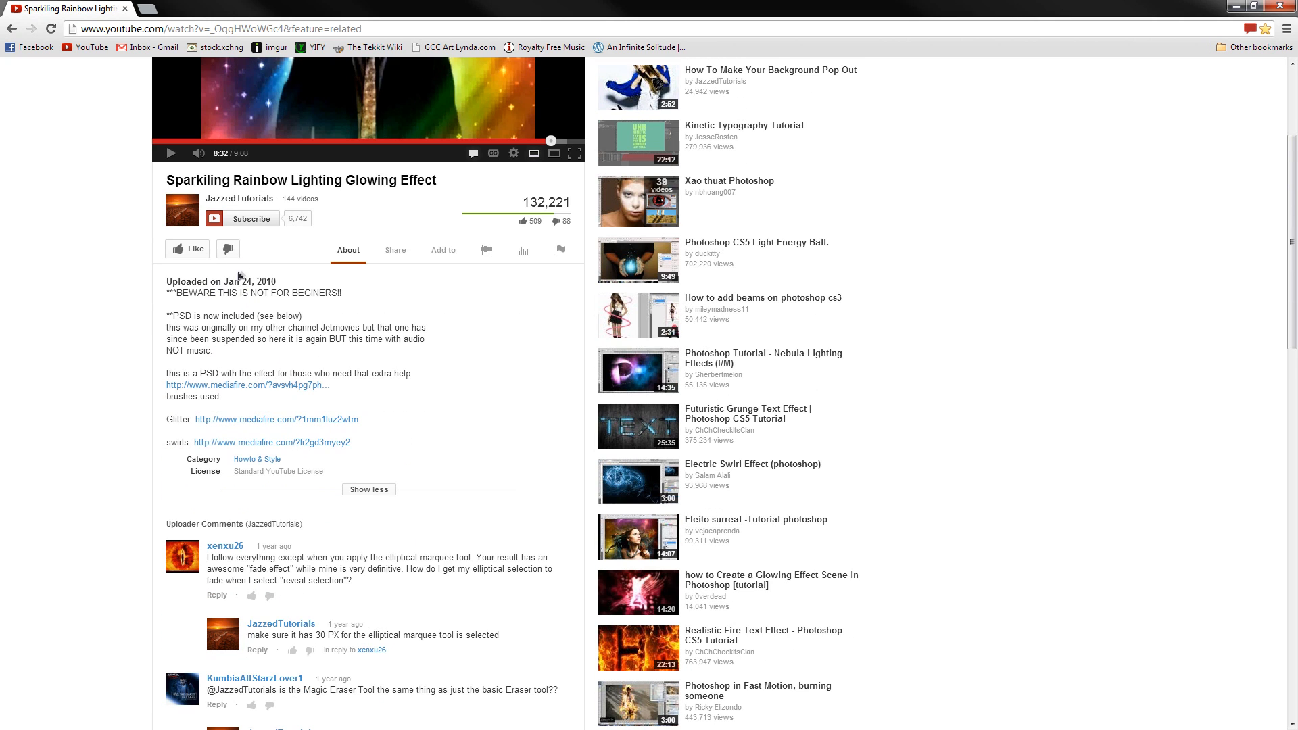
scroll(274, 294, up, 2)
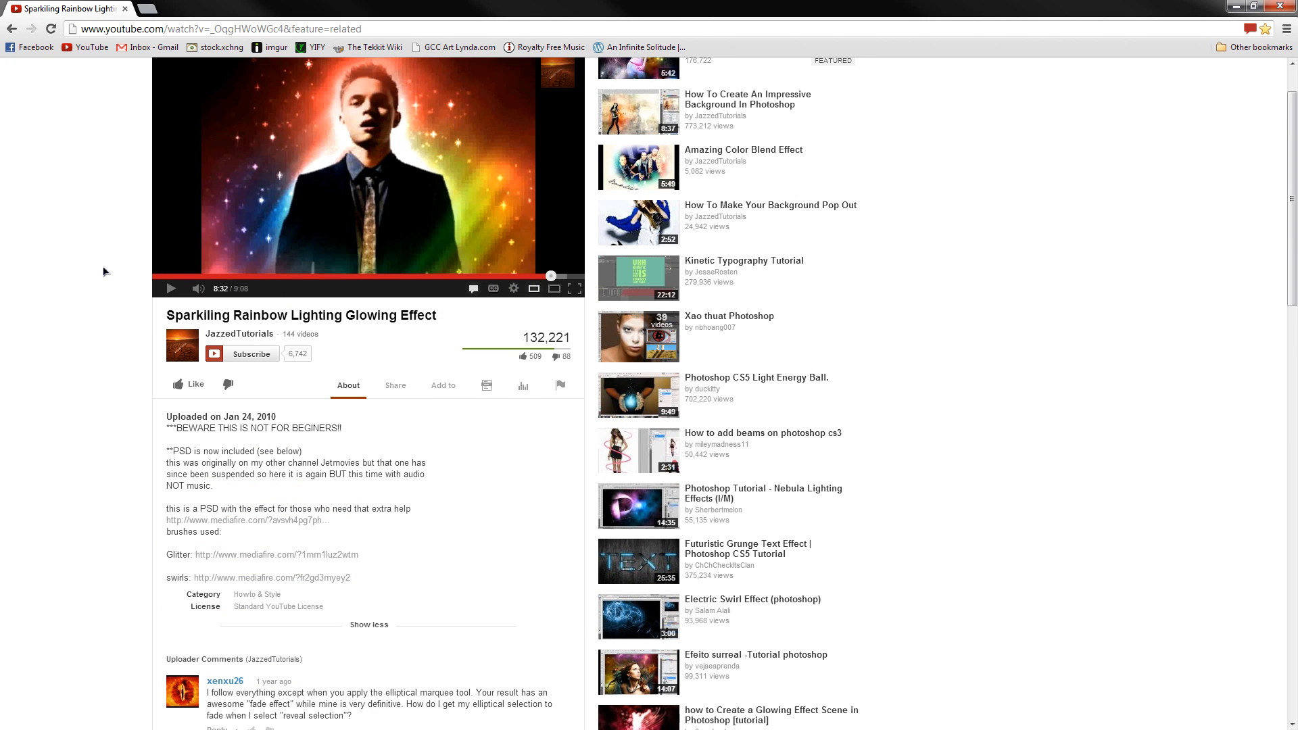
scroll(104, 271, up, 1)
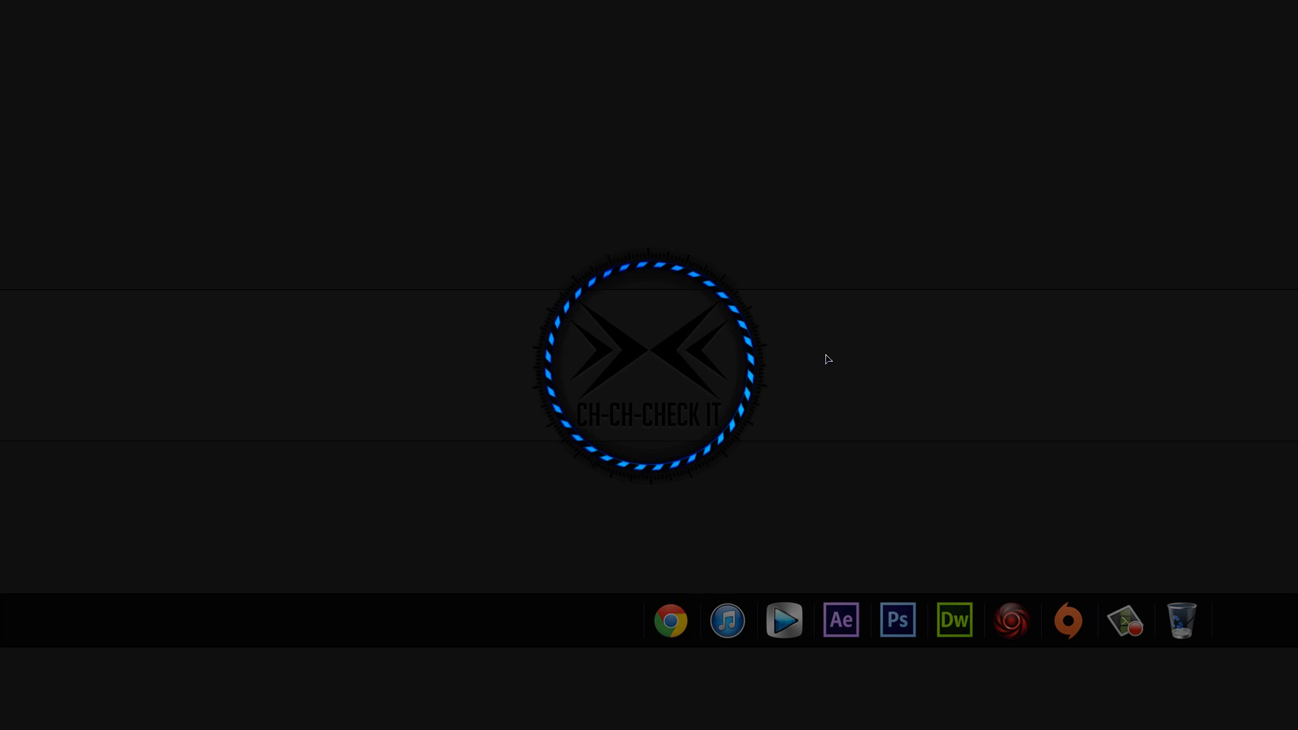
Step: Switch to Photoshop and show, then collapse, the BG layer's effects in Sparklezzzz.psd
click(906, 638)
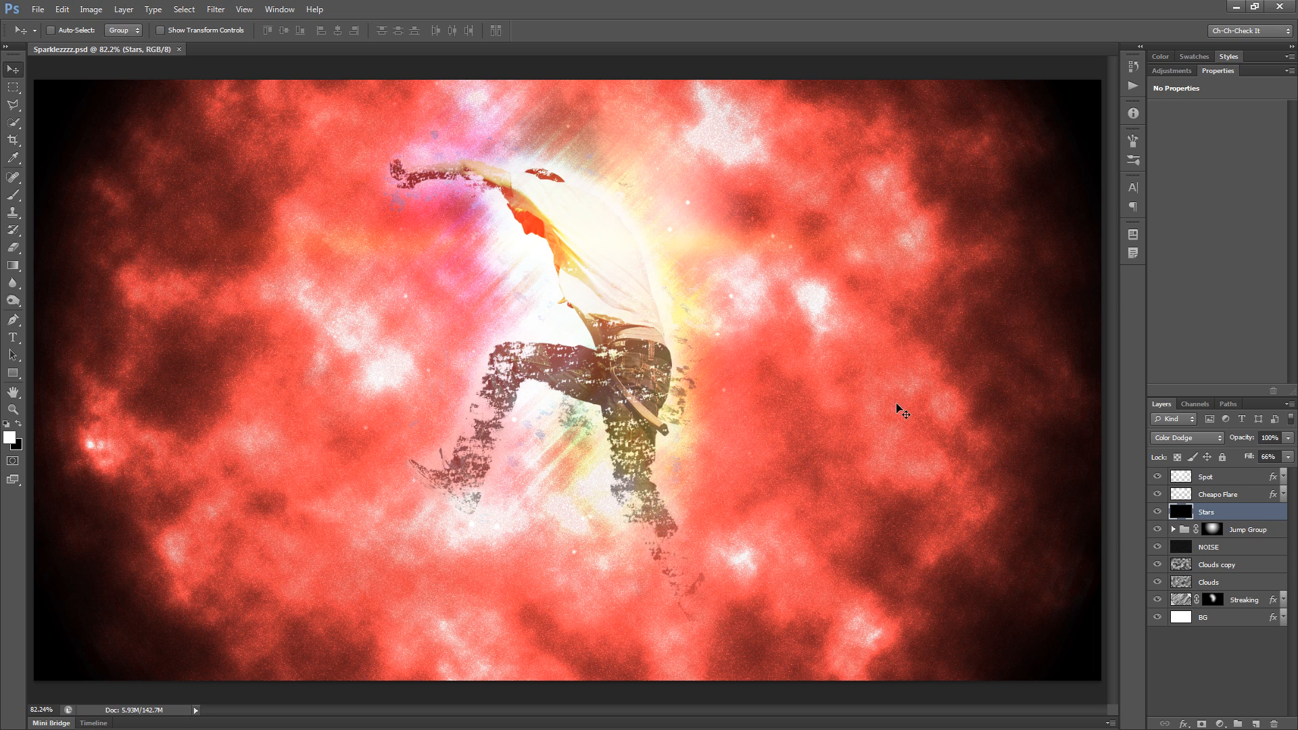
click(1283, 618)
click(1284, 618)
Step: Create a 1920 × 1080 pixel RGB document at 72 pixels/inch with white background, named Sparkling Rainbow Lighting Glowing Effect
click(37, 9)
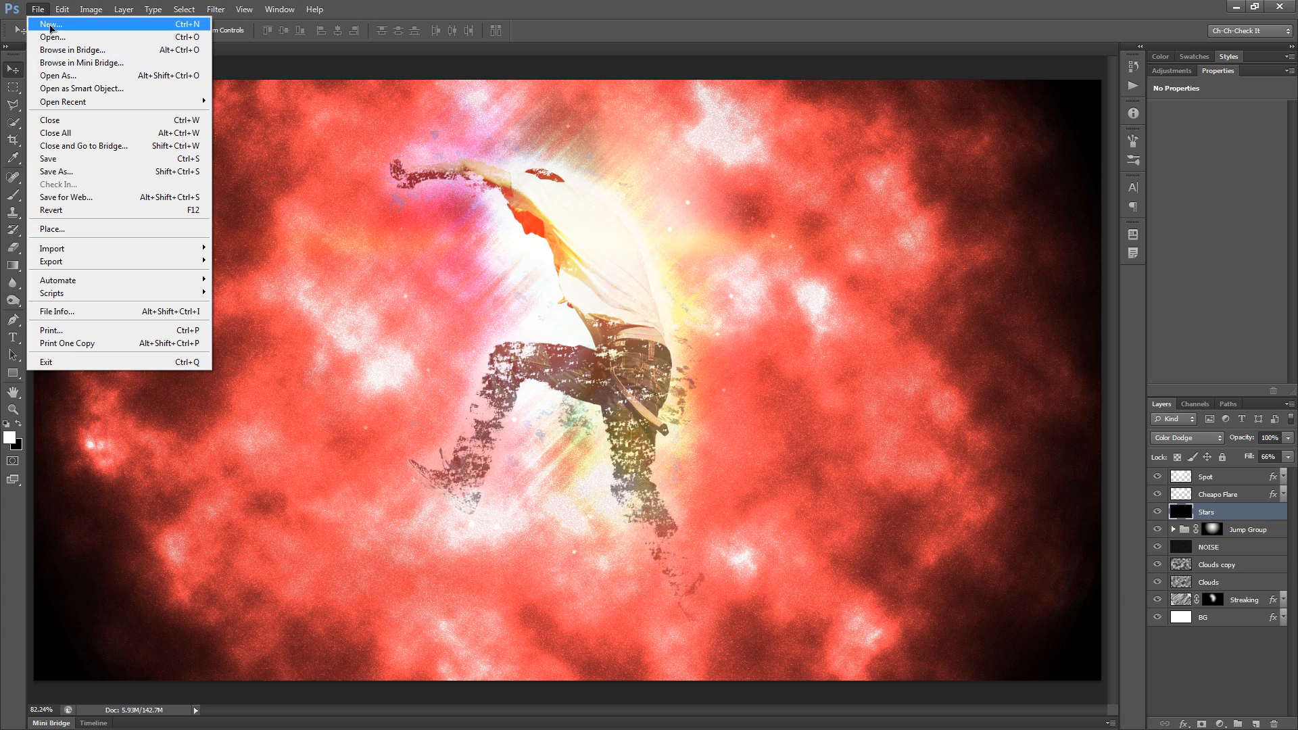
key(Escape)
key(ctrl+n)
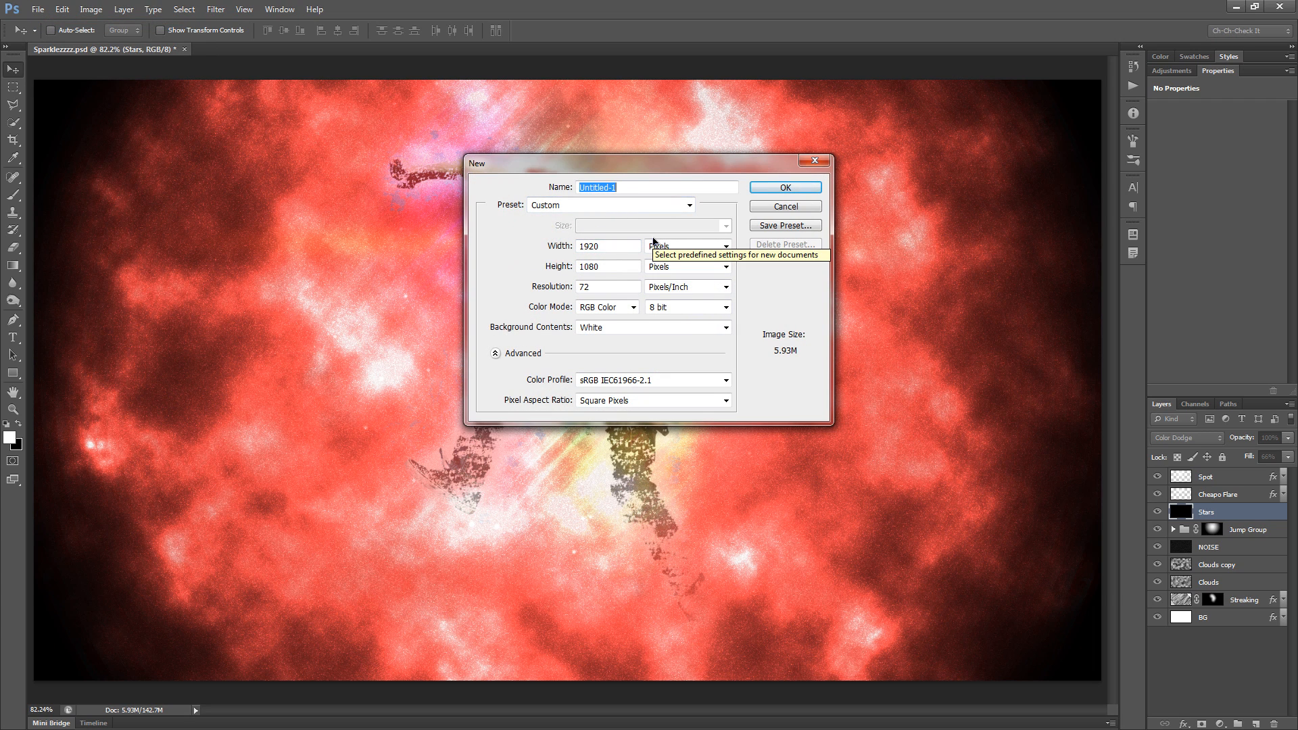
text(Sparkling)
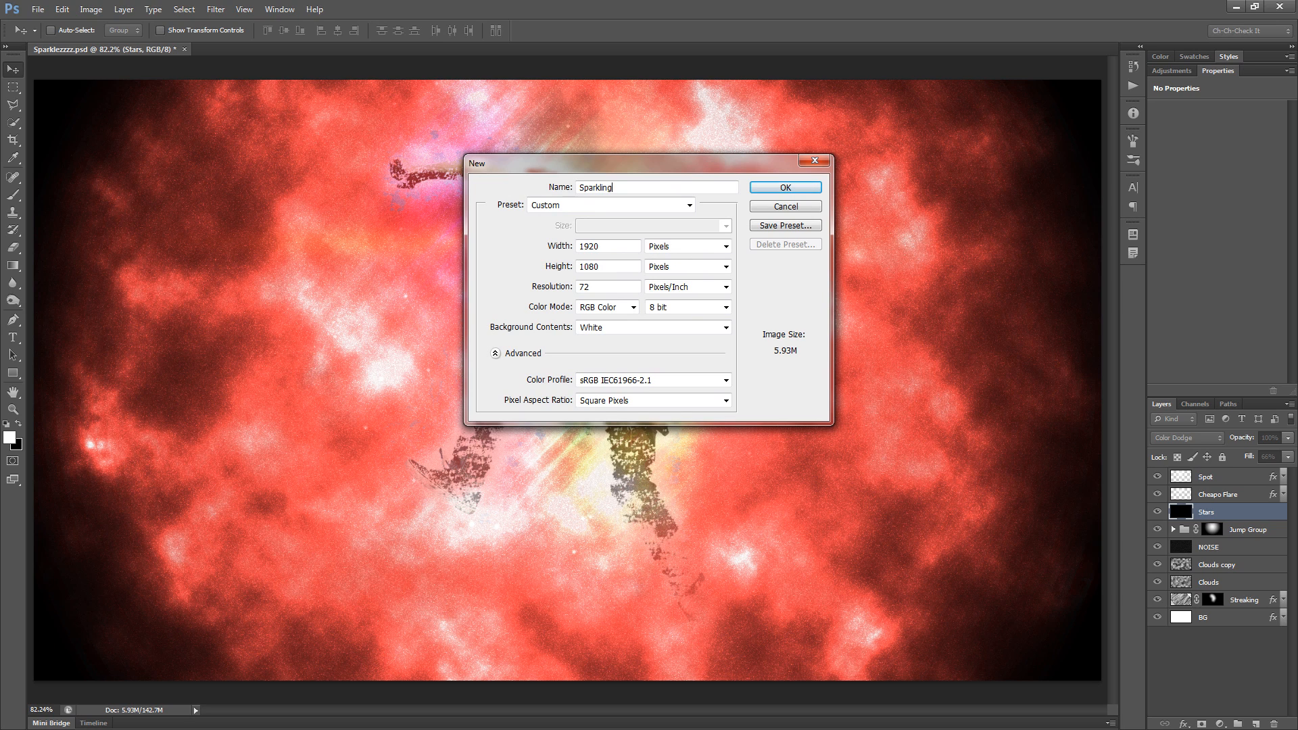
text(Rainbow Lighting Glowing Effect)
click(612, 188)
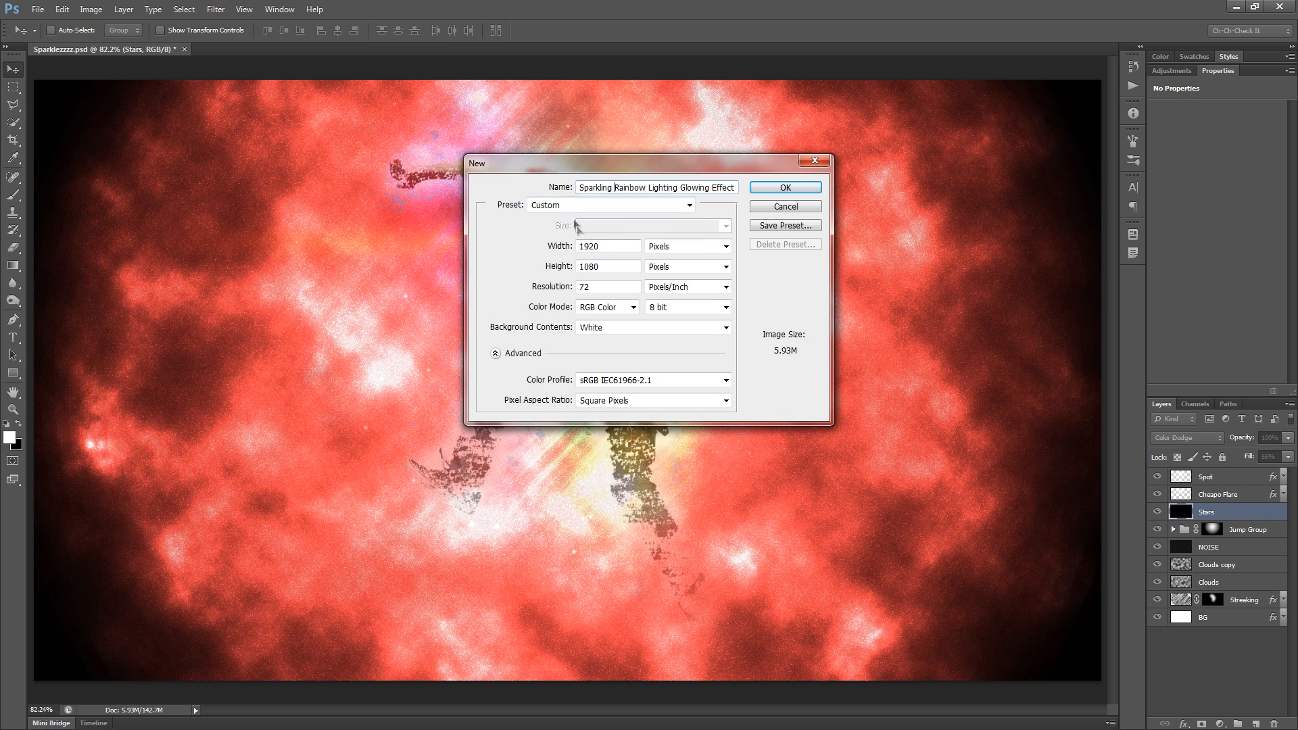
double_click(634, 246)
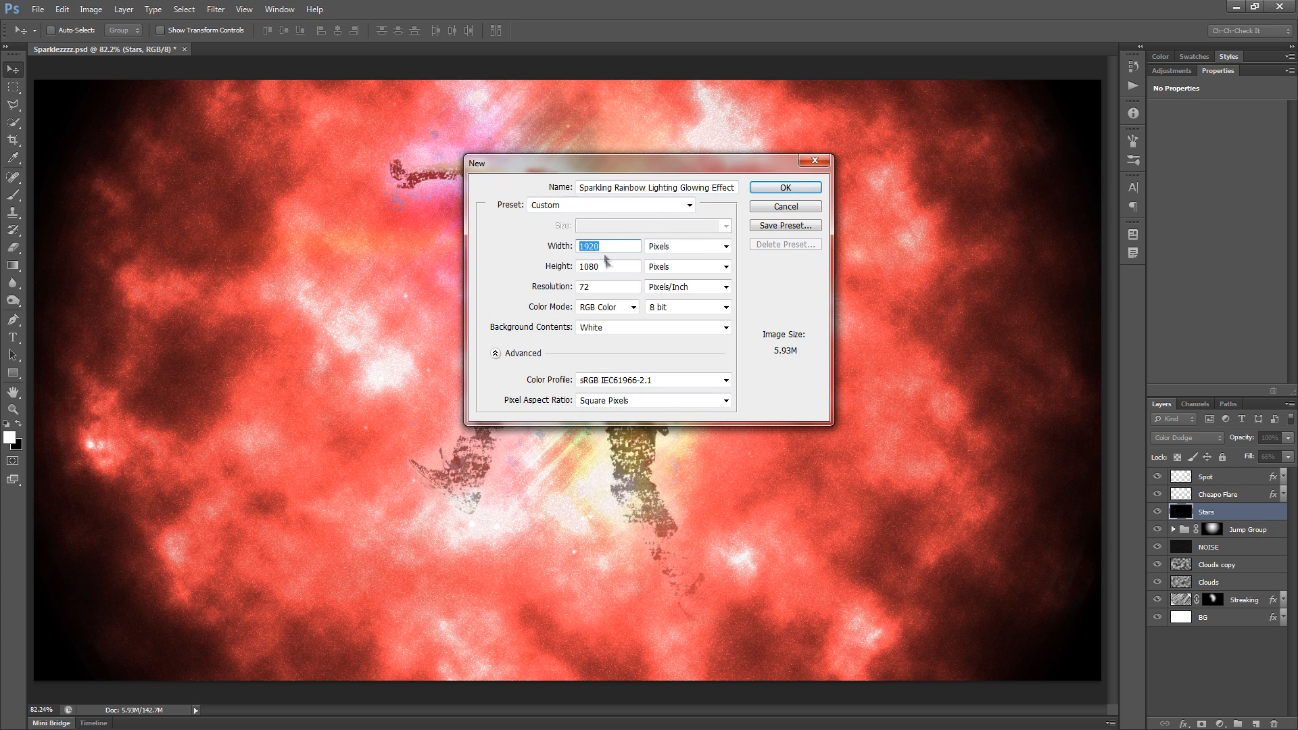
click(621, 266)
click(782, 193)
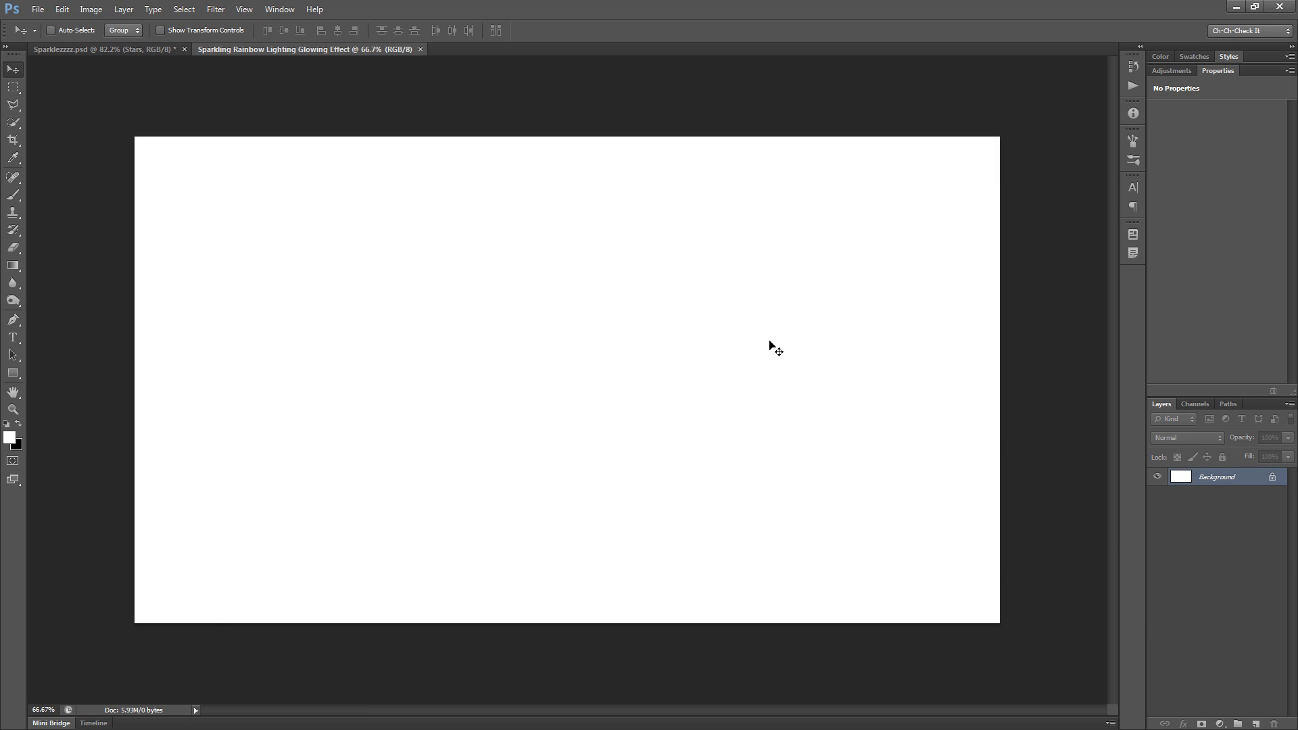
Step: Convert the locked Background into a regular layer named BG
key(ctrl+0)
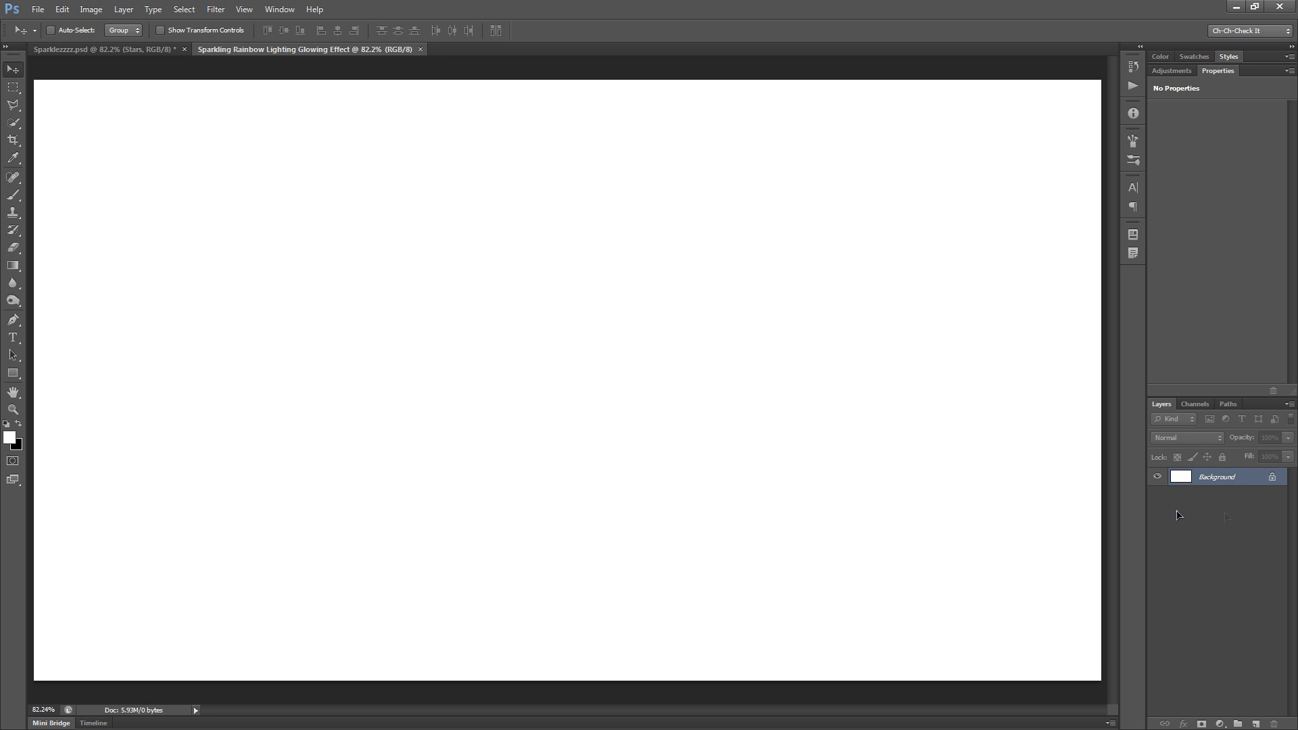
double_click(1217, 478)
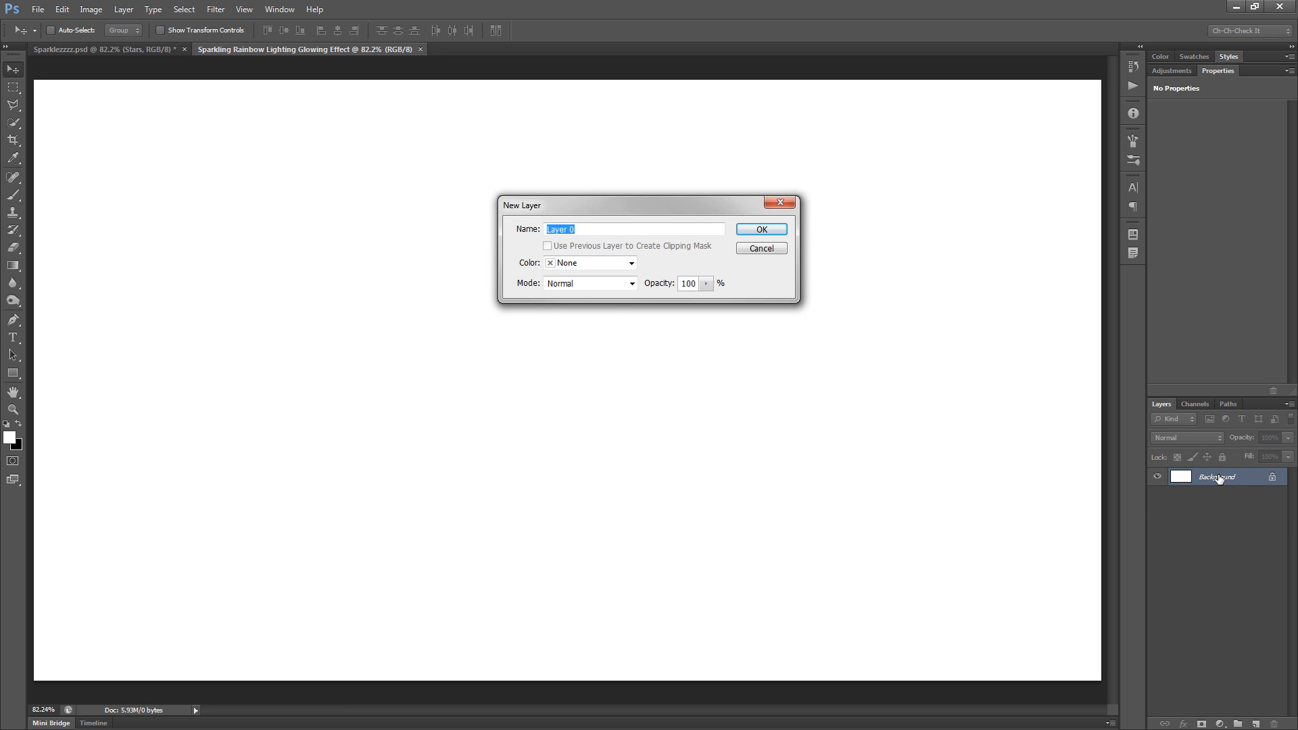
text(BG)
key(Return)
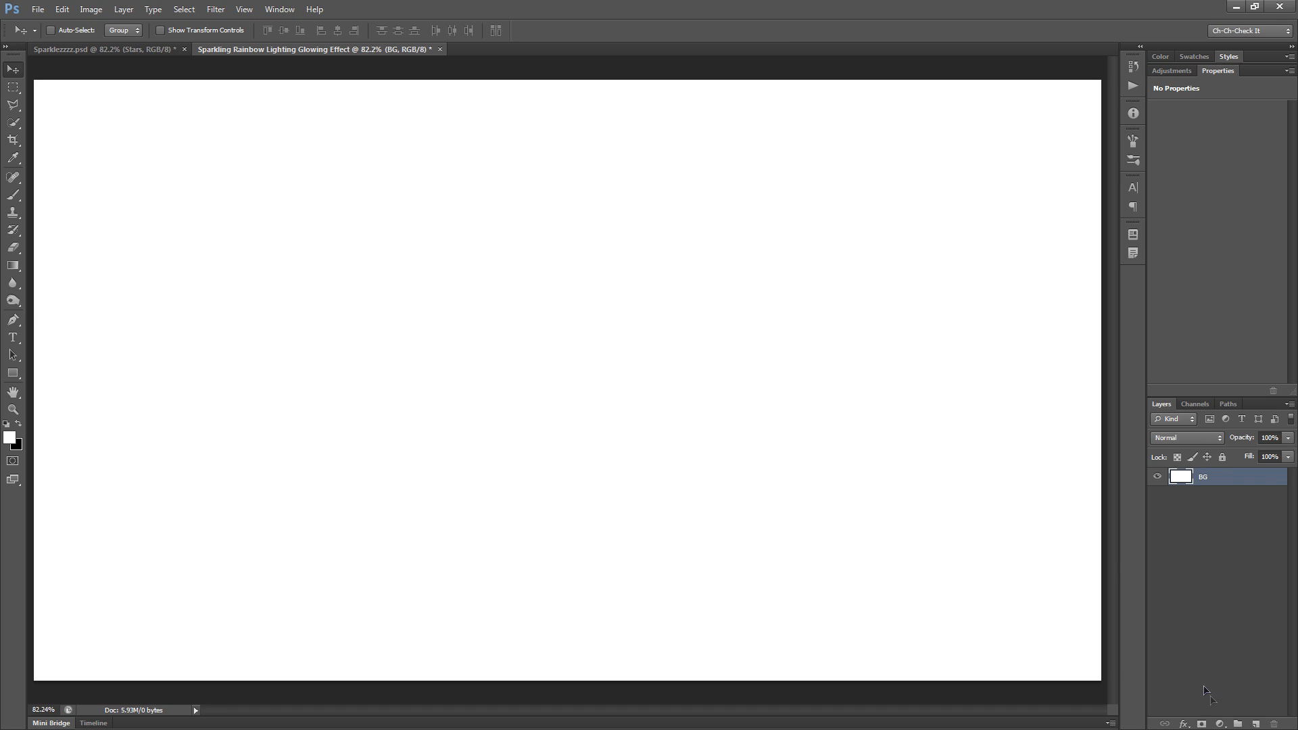
Step: Add a Gradient Overlay to the BG layer with Radial style, Reverse enabled and an angle of 0°
click(1183, 724)
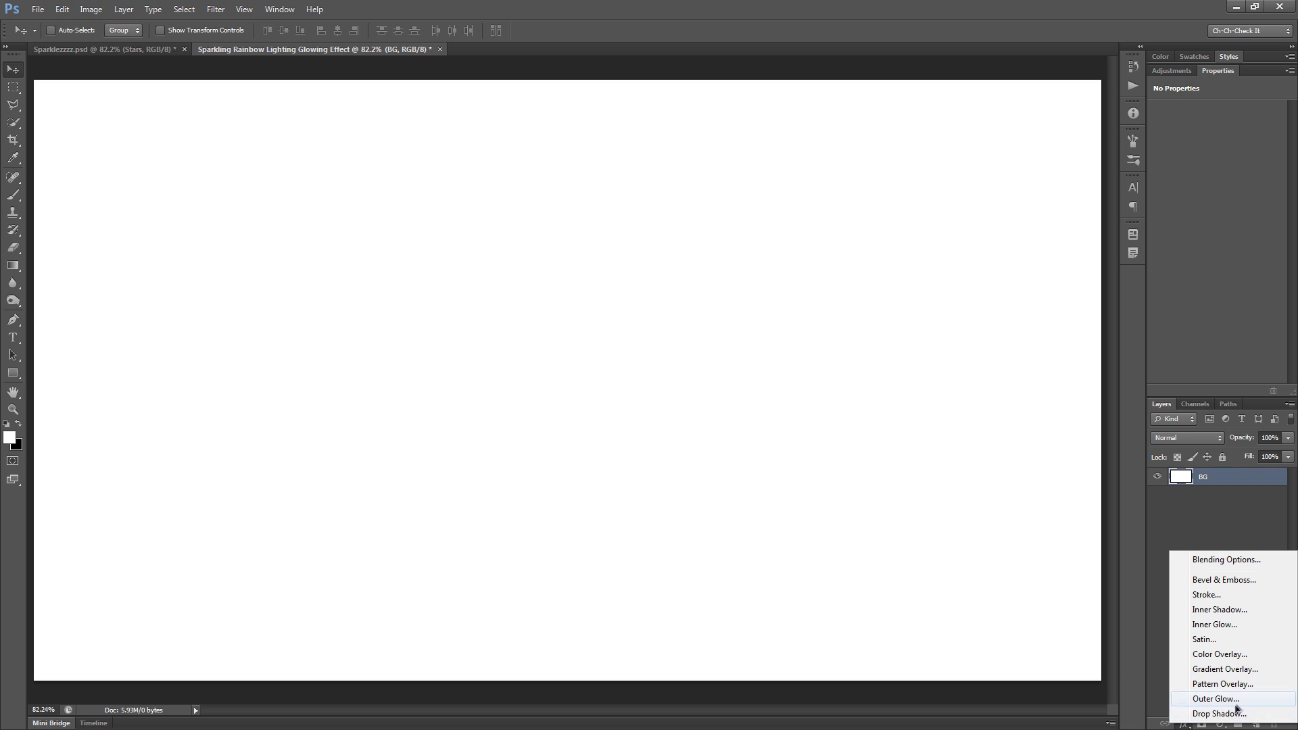
click(1238, 675)
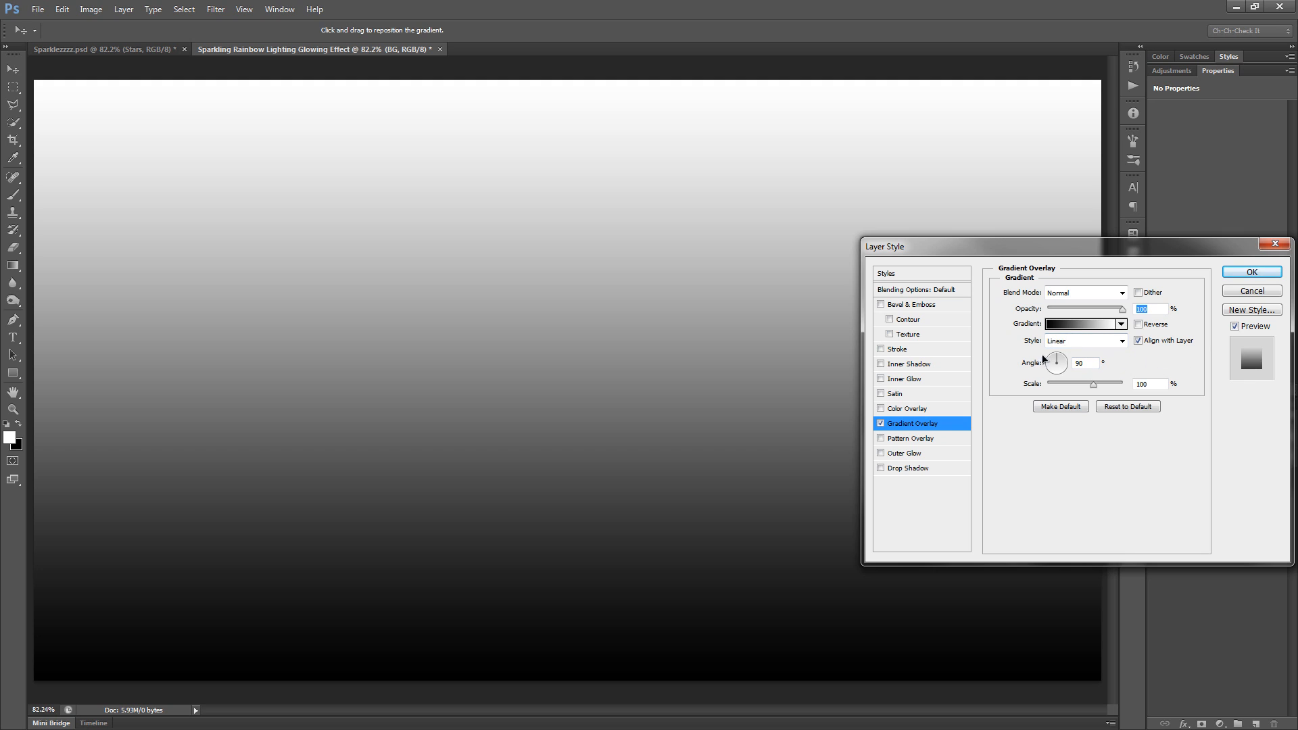
click(1080, 347)
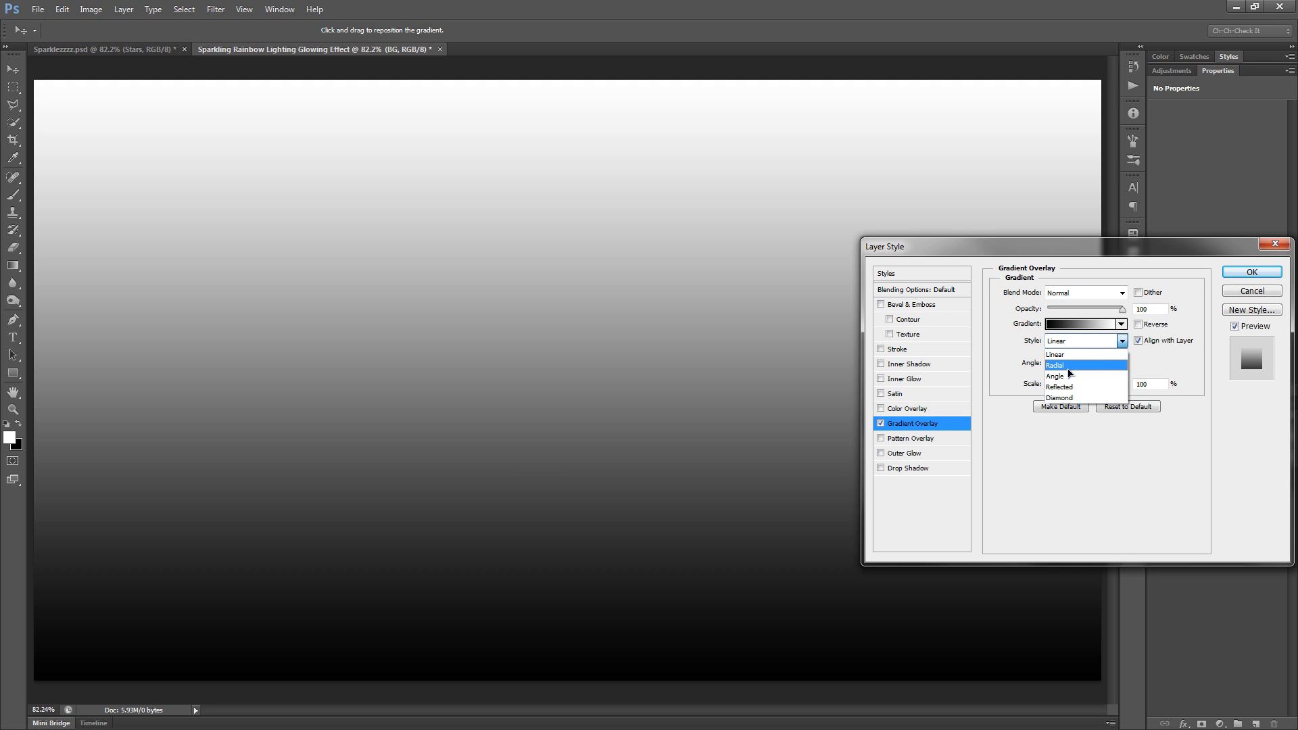
click(1069, 367)
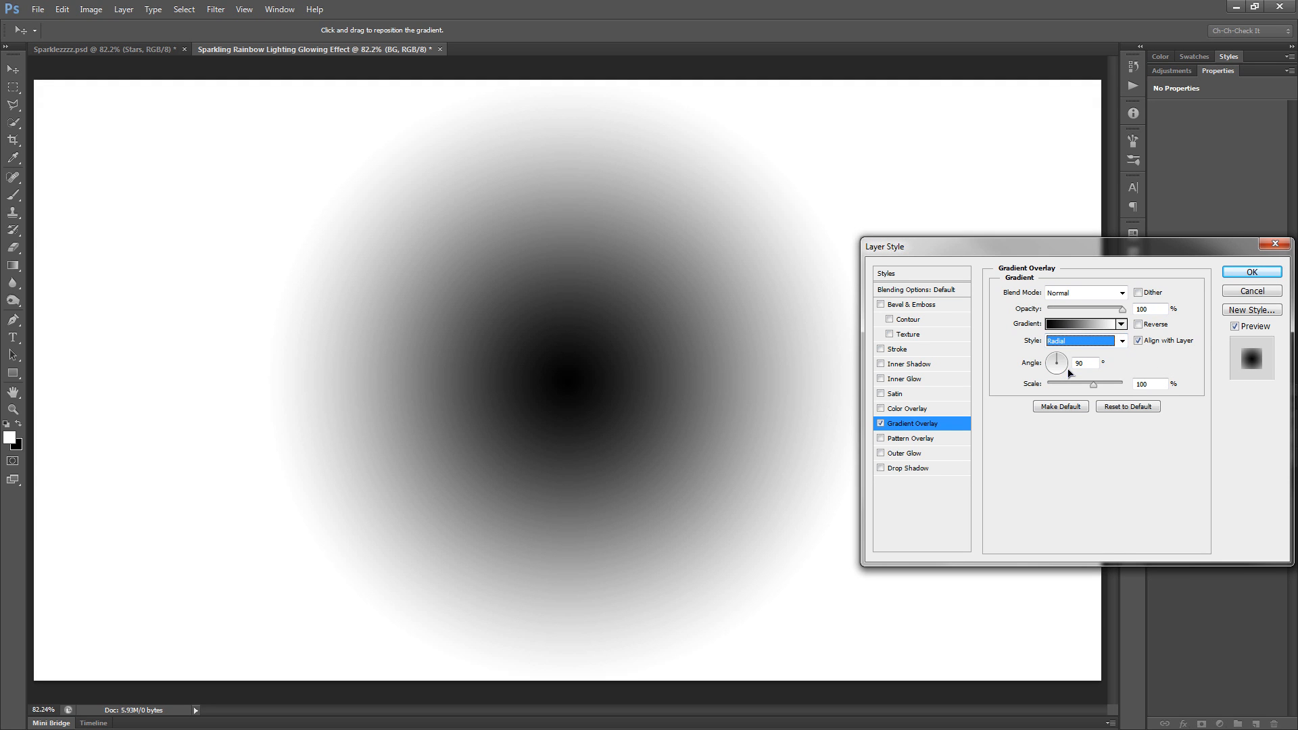
click(1138, 325)
double_click(1087, 364)
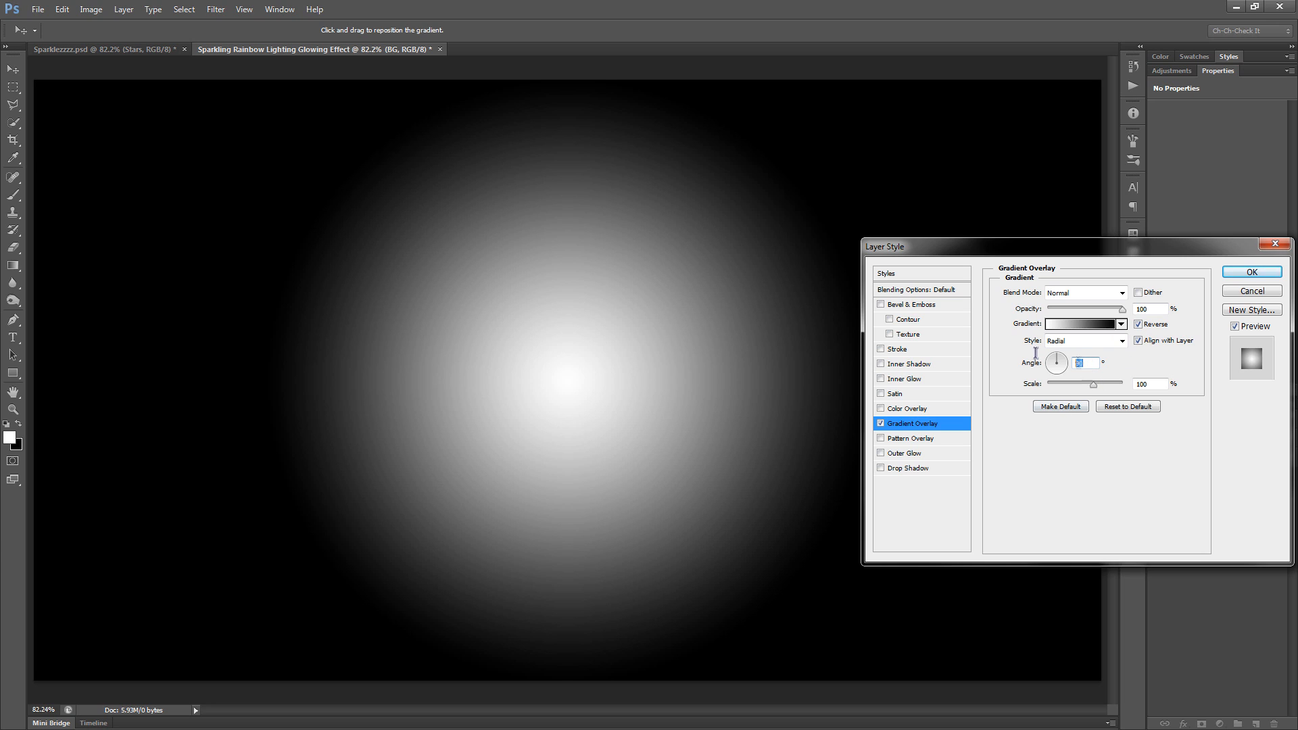
text(0)
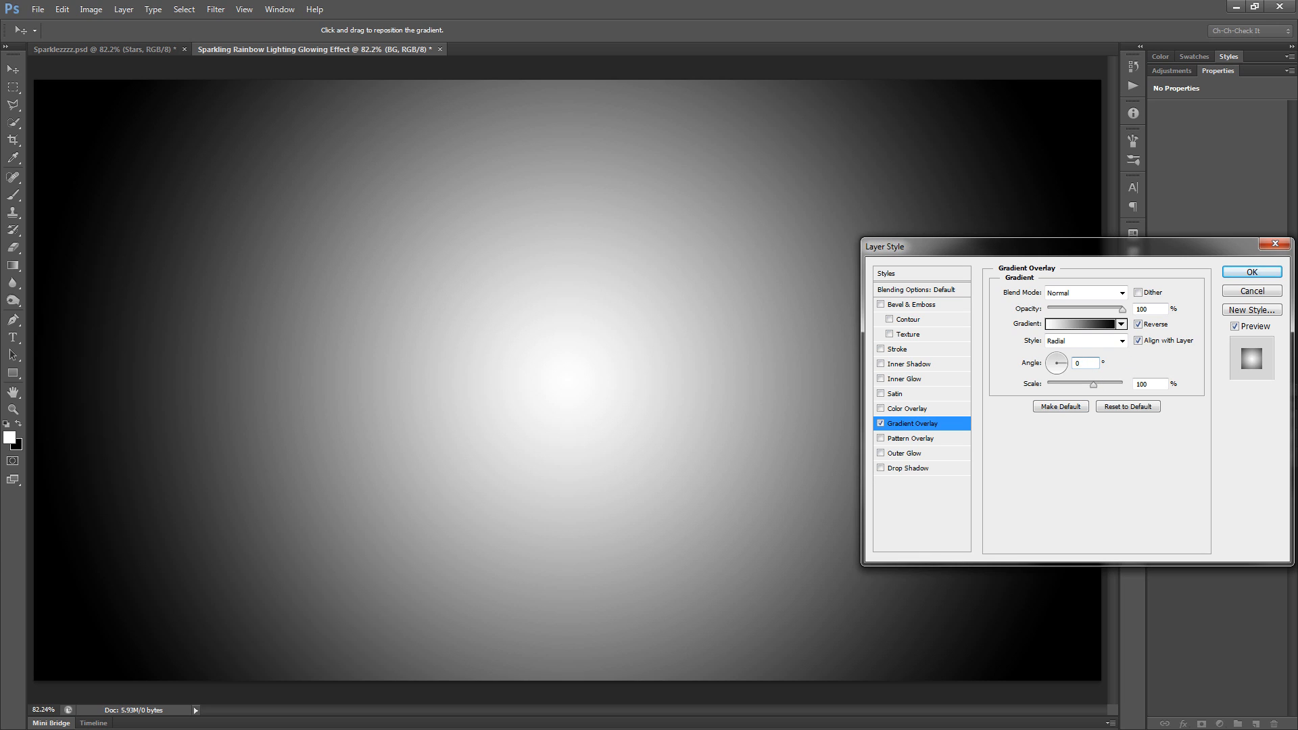
Step: Change the overlay gradient's white colour stop to red ed3b3b and apply the layer style
click(1069, 327)
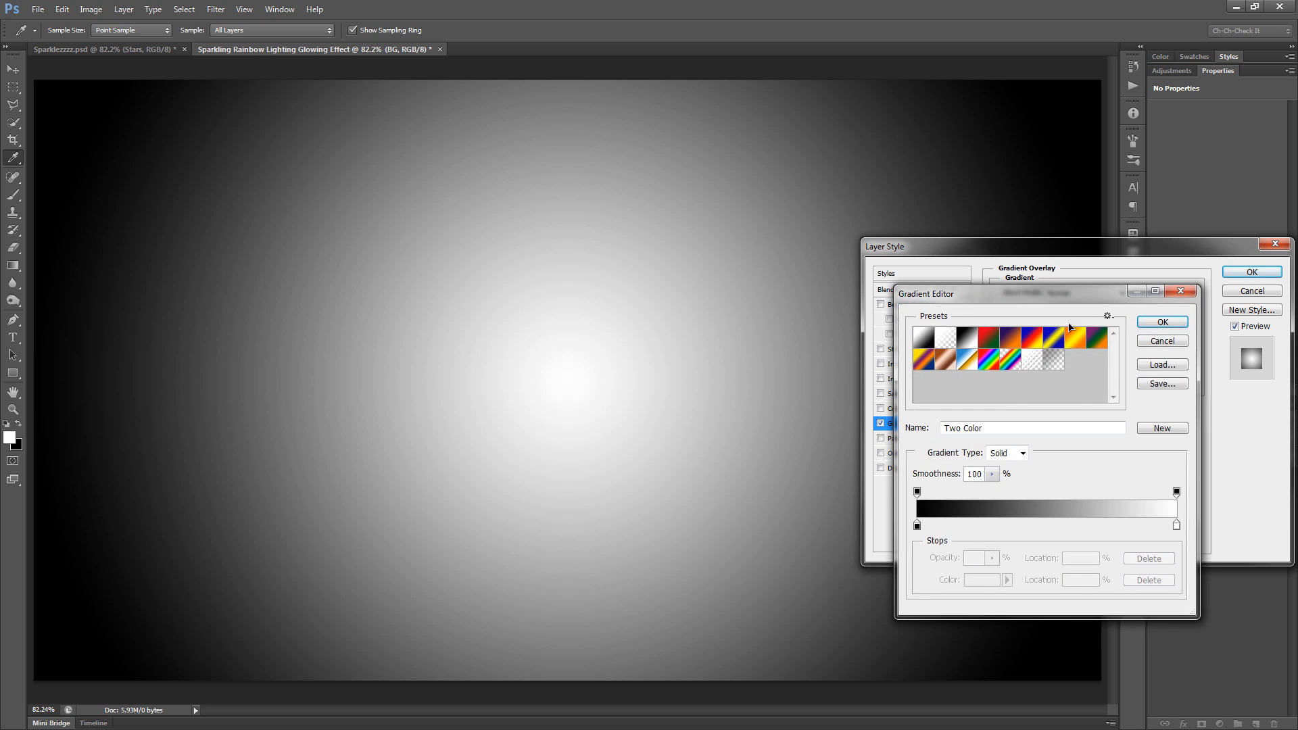
double_click(1176, 526)
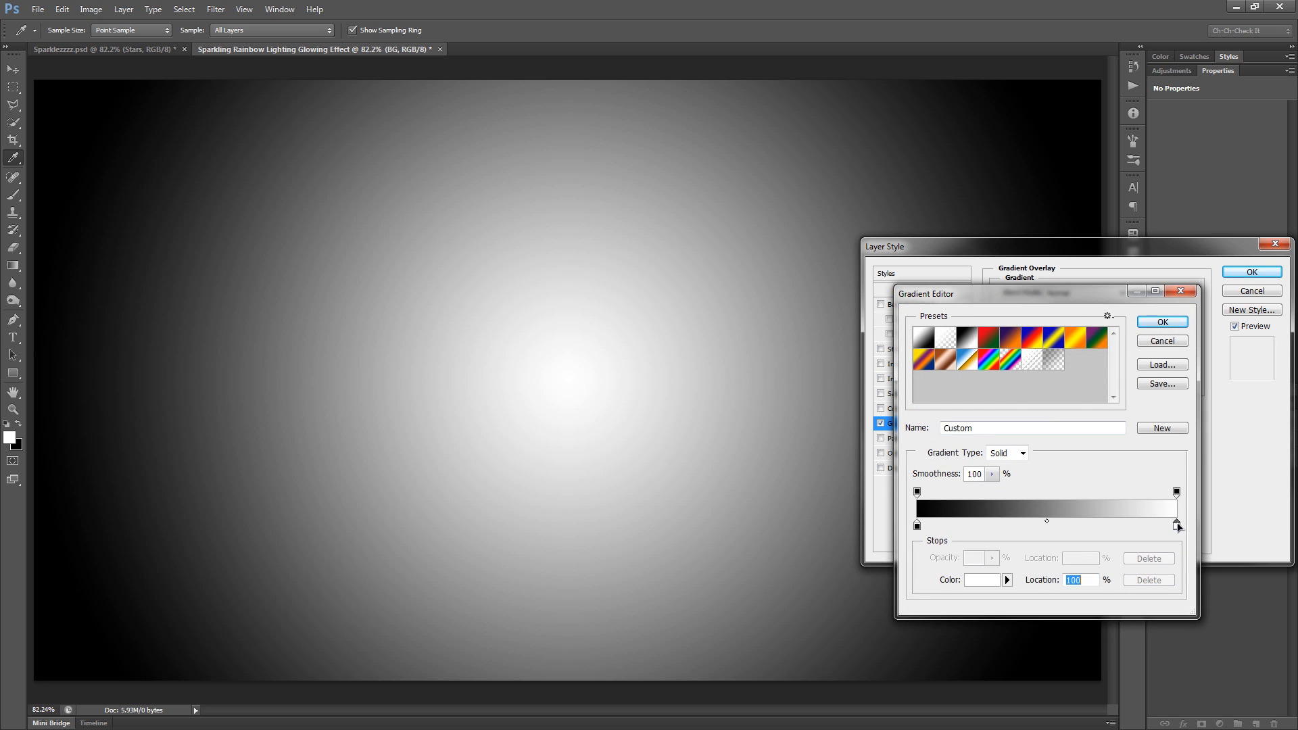
click(964, 274)
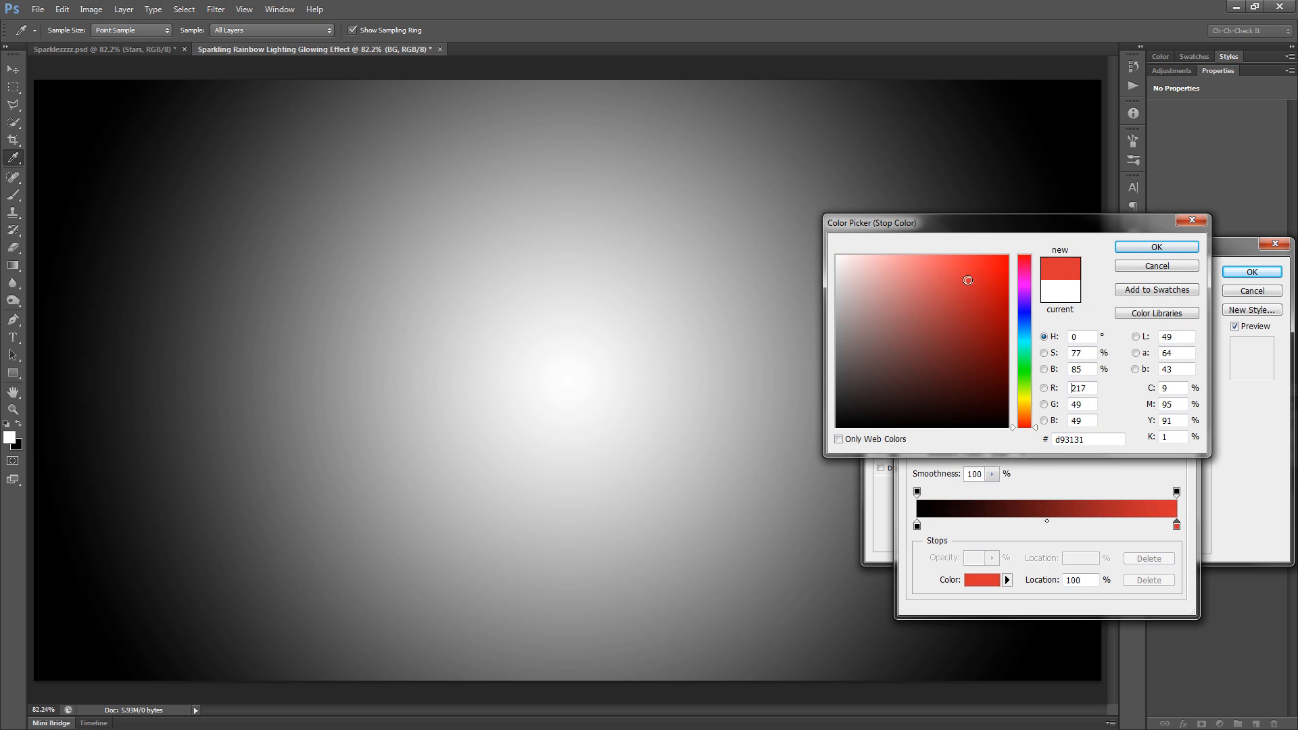
drag(971, 274, 965, 271)
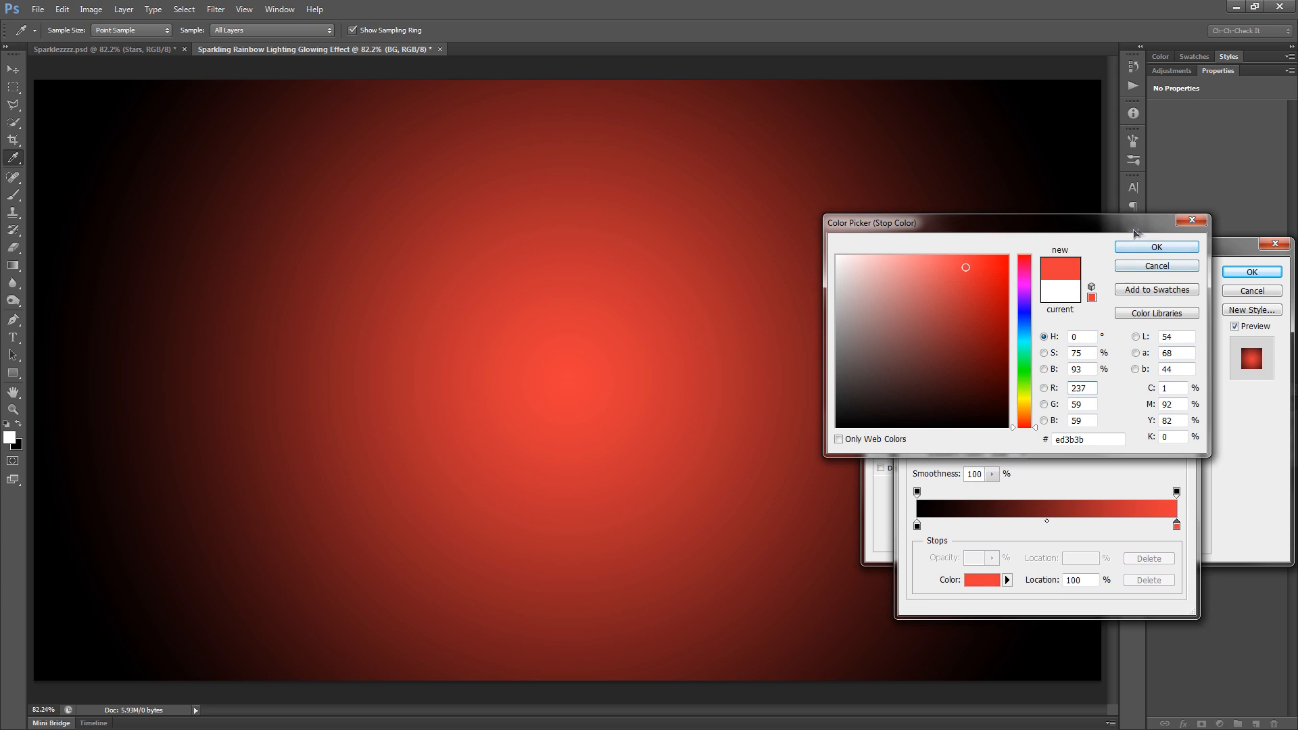
click(1160, 250)
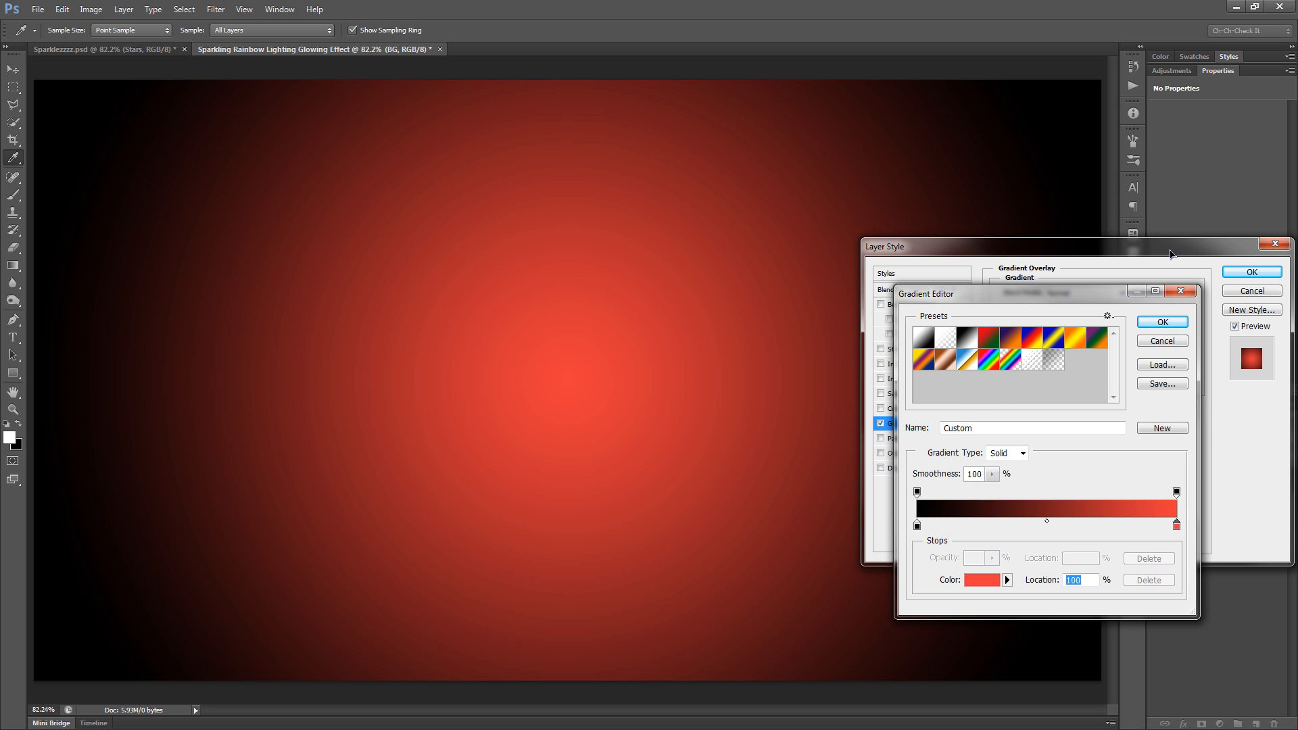
click(1162, 322)
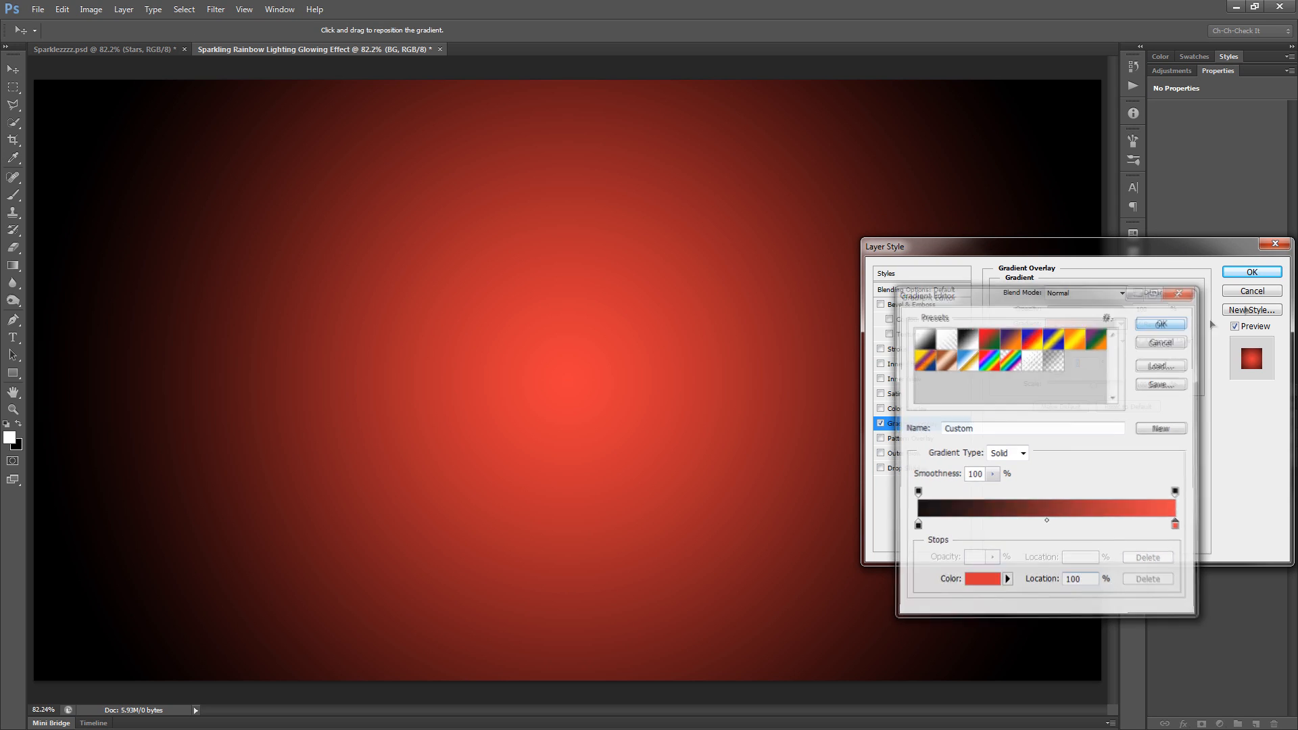
click(1250, 271)
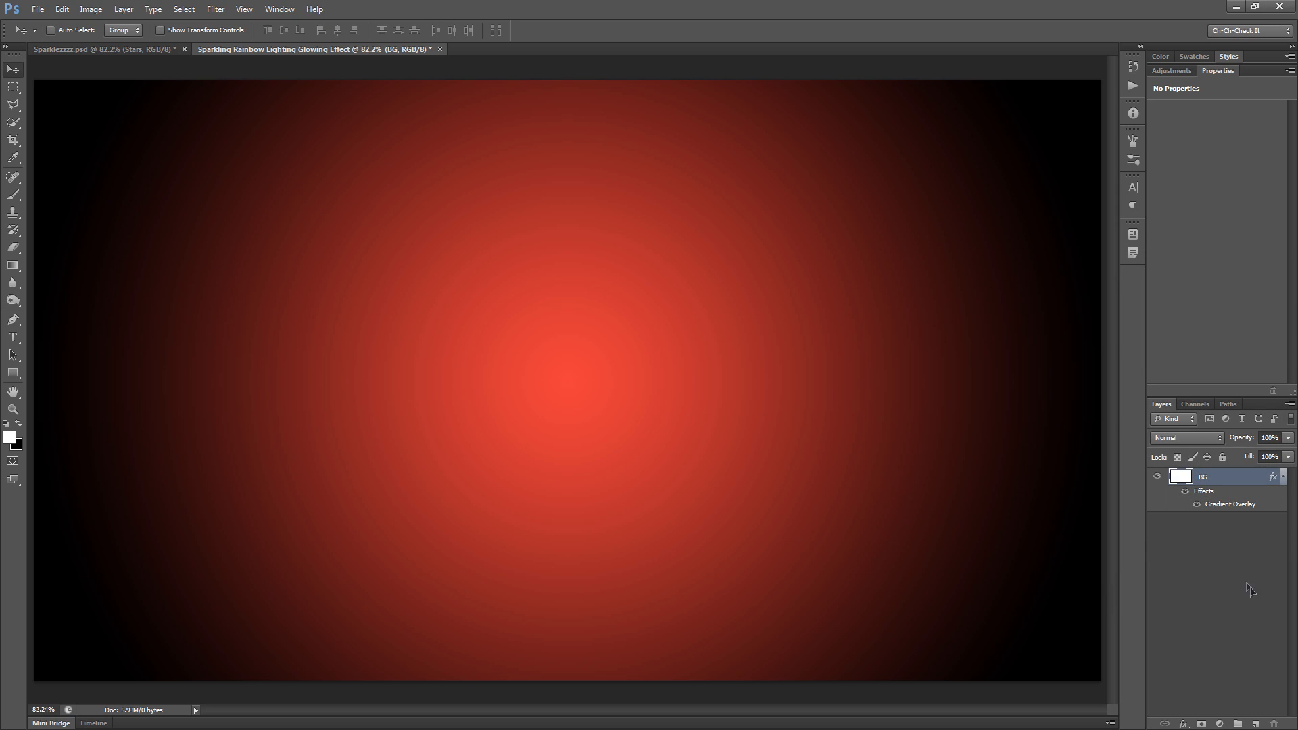
Step: Add a layer named Clouds above BG and fill it with the default black foreground colour
click(1255, 723)
double_click(1210, 477)
text(C)
key(Return)
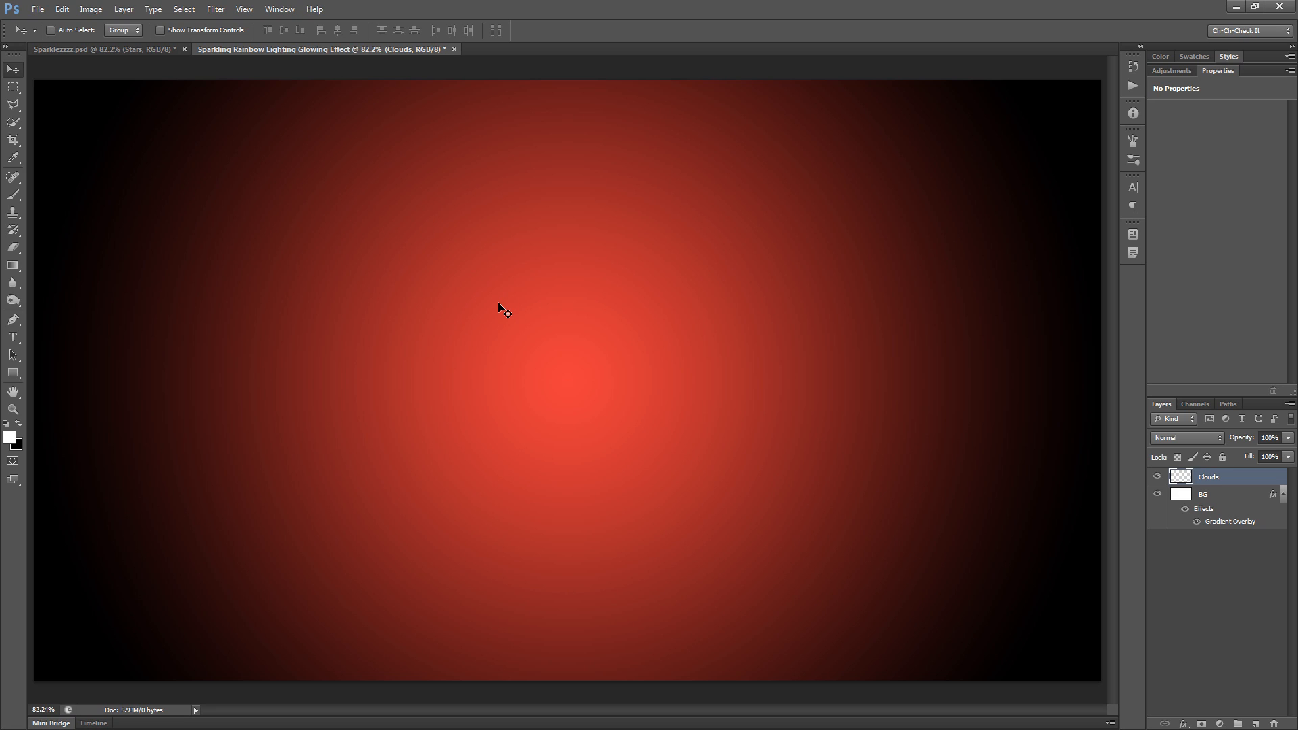
key(d)
key(alt+BackSpace)
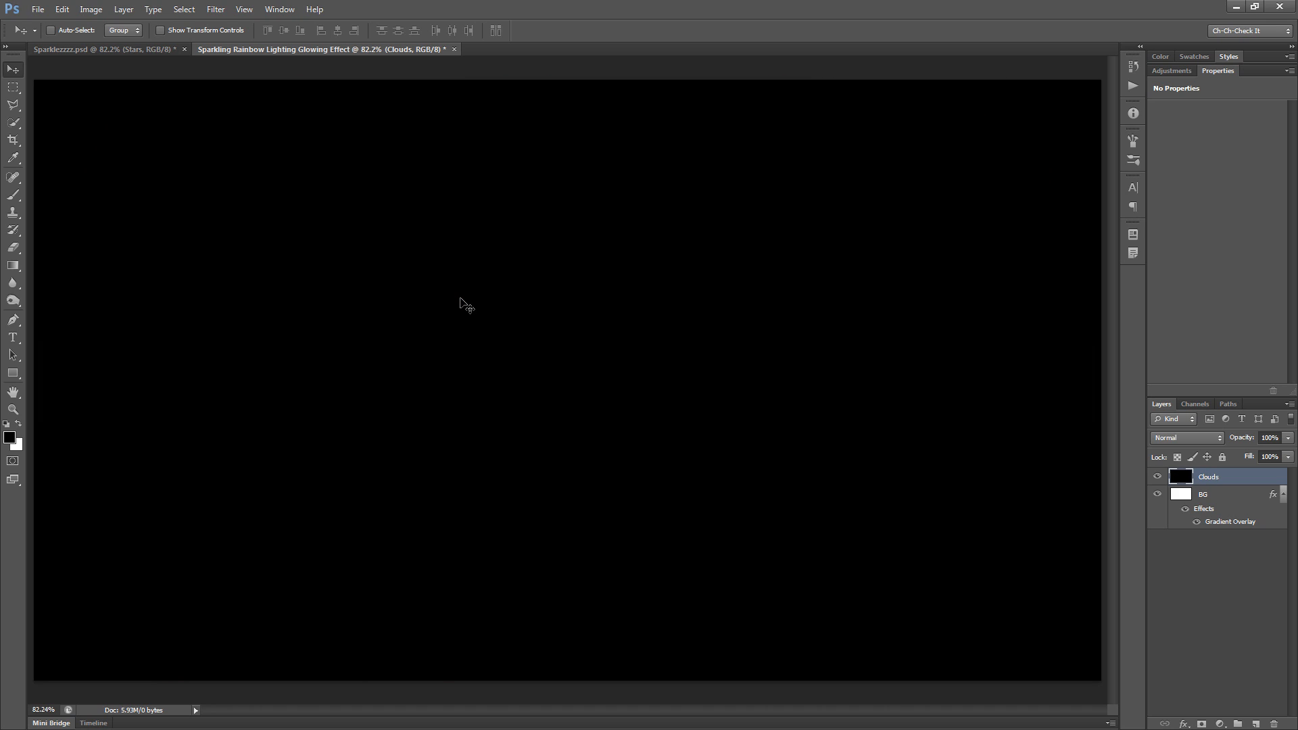
Step: Render the Clouds filter on the Clouds layer and set its blend mode to Color Dodge
key(w)
key(v)
click(216, 9)
mouse_move(253, 203)
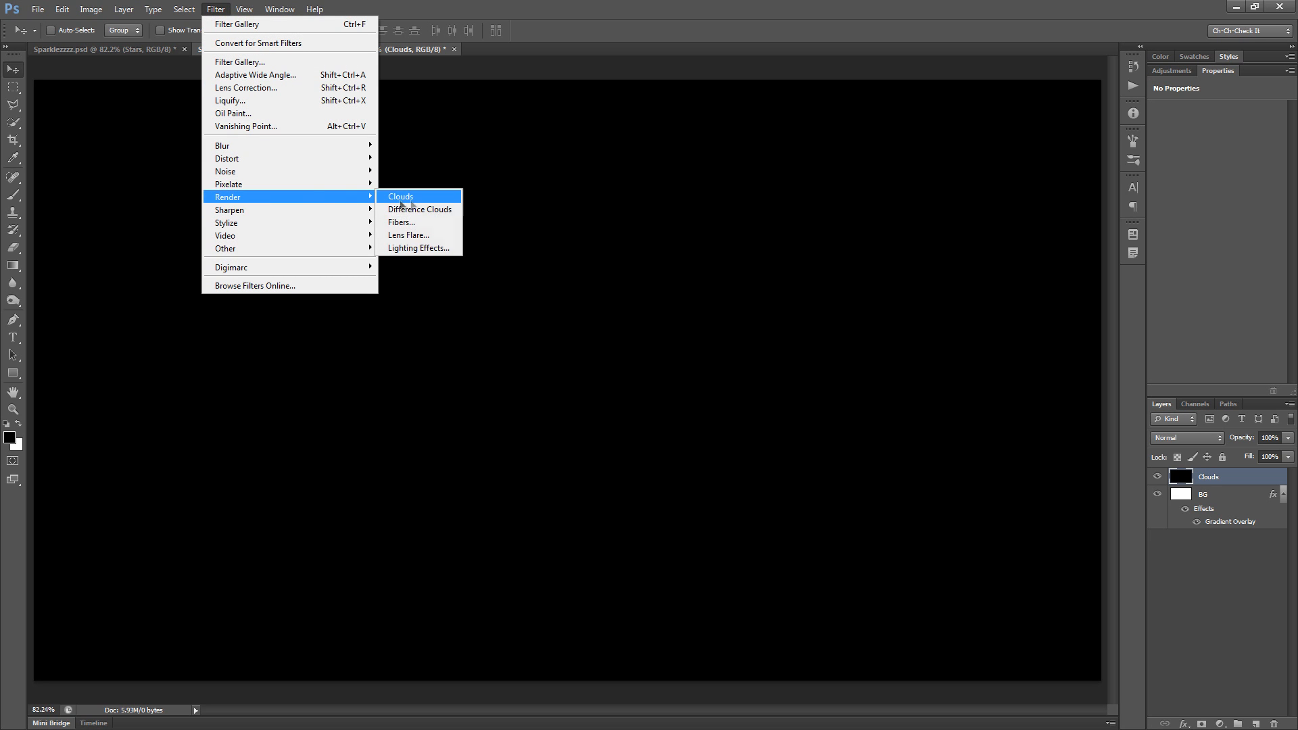
click(414, 201)
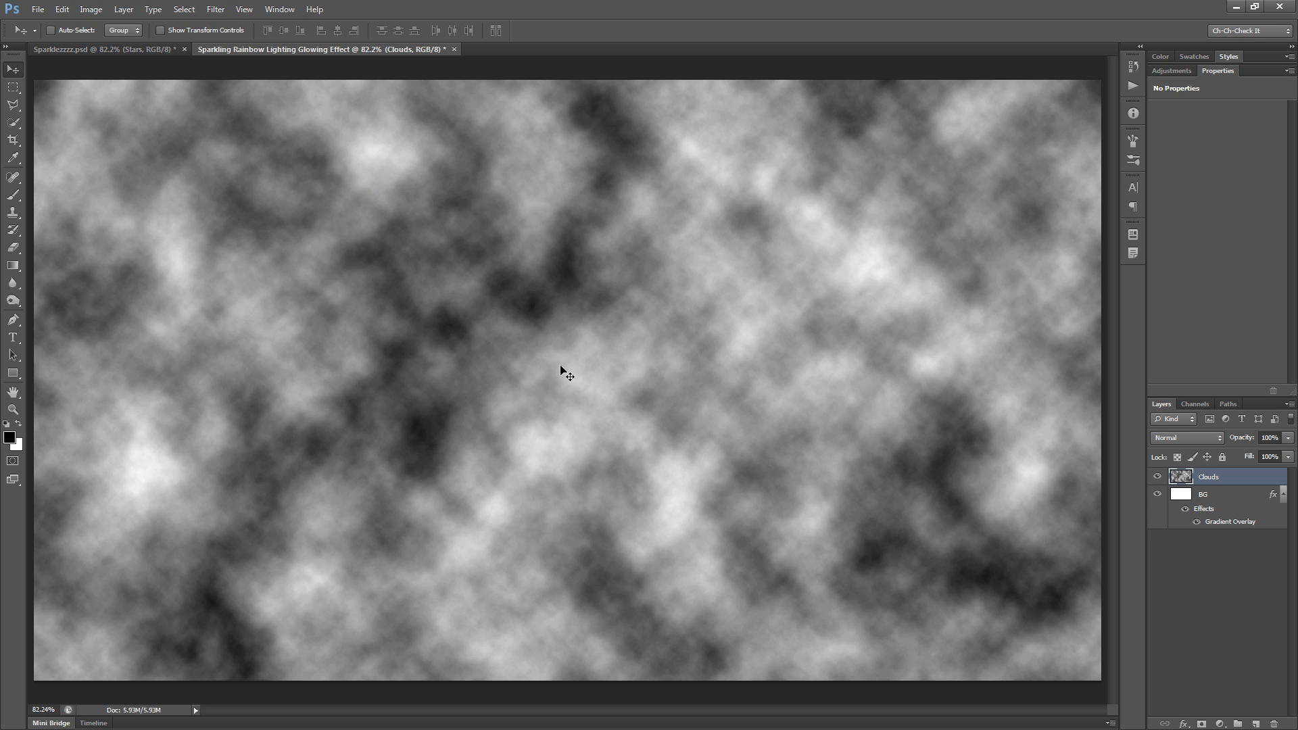
click(1210, 438)
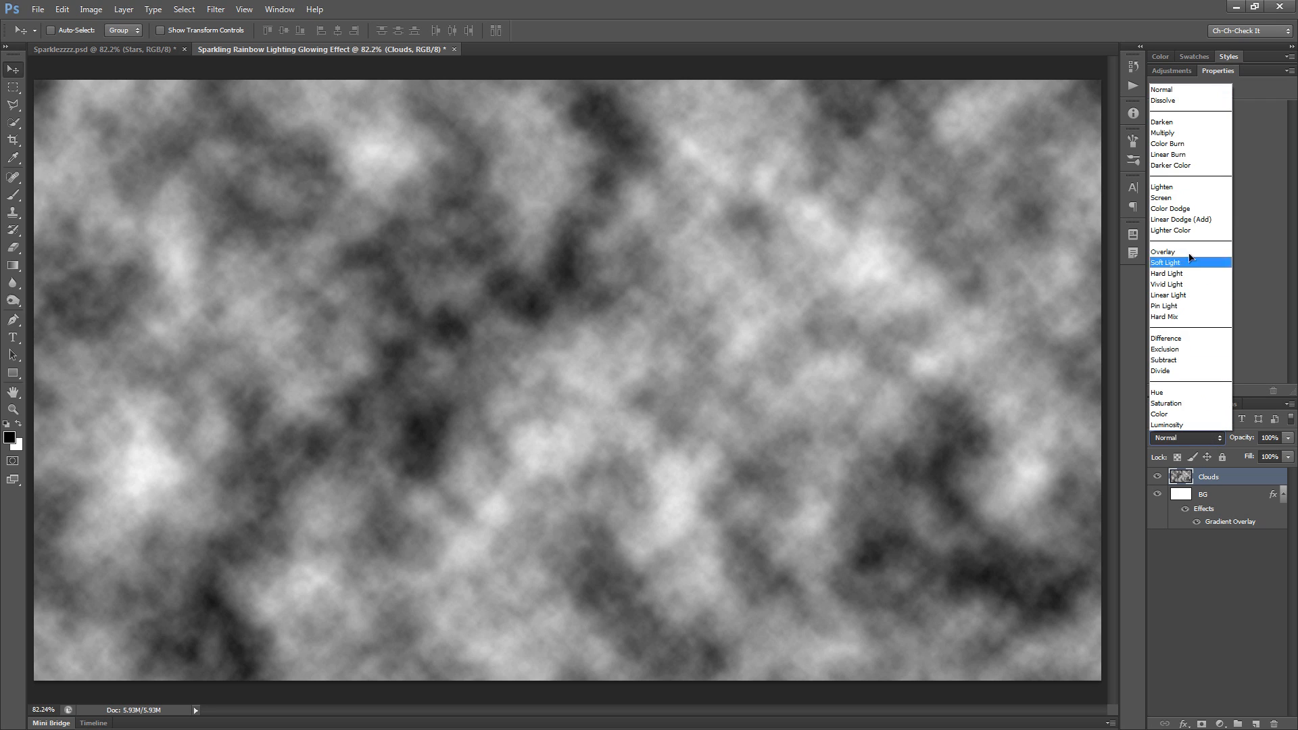
click(1184, 211)
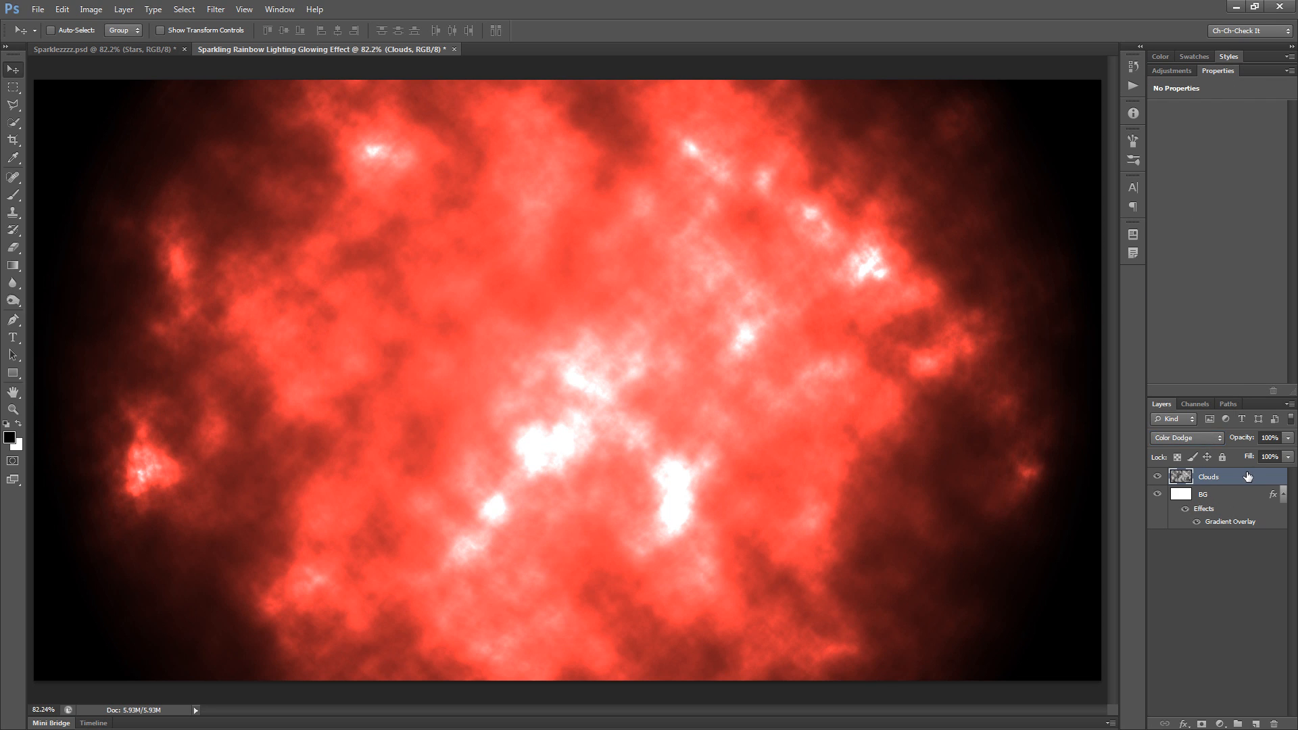
Step: Duplicate the Clouds layer and apply the Clouds filter again to the copy
key(ctrl+j)
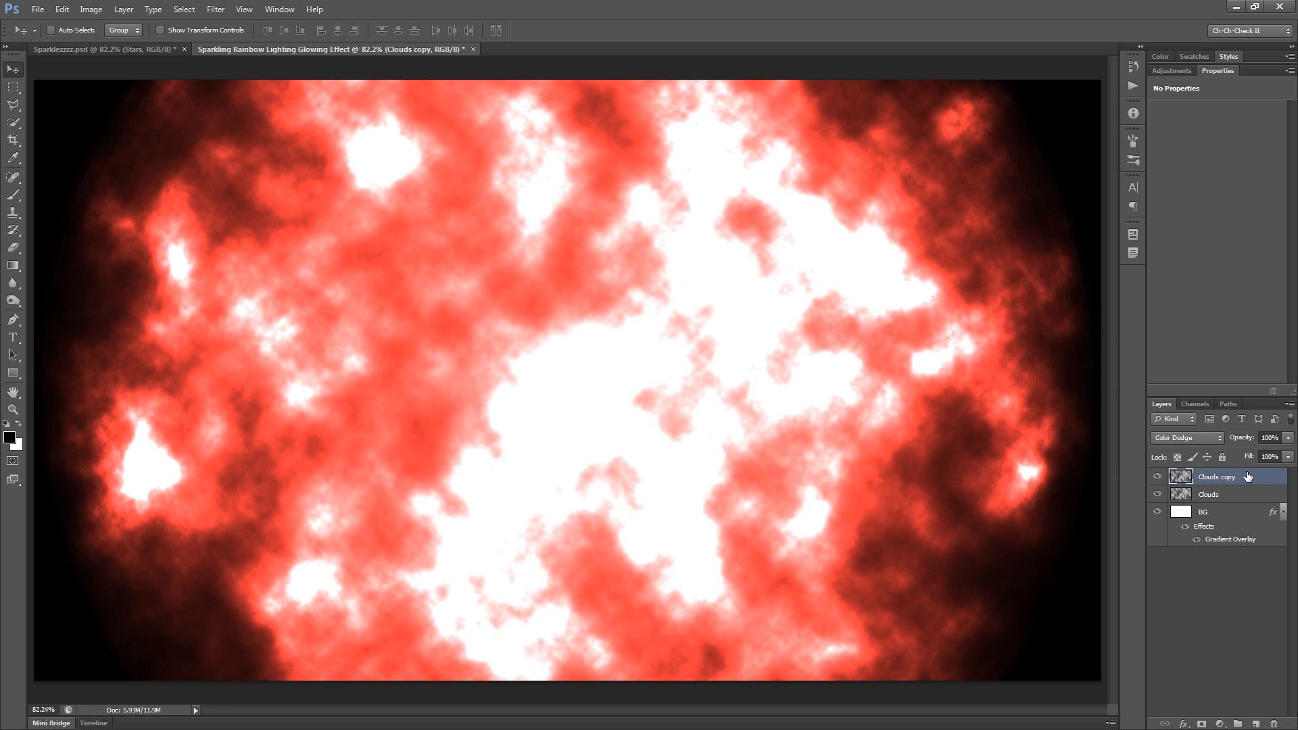
click(216, 9)
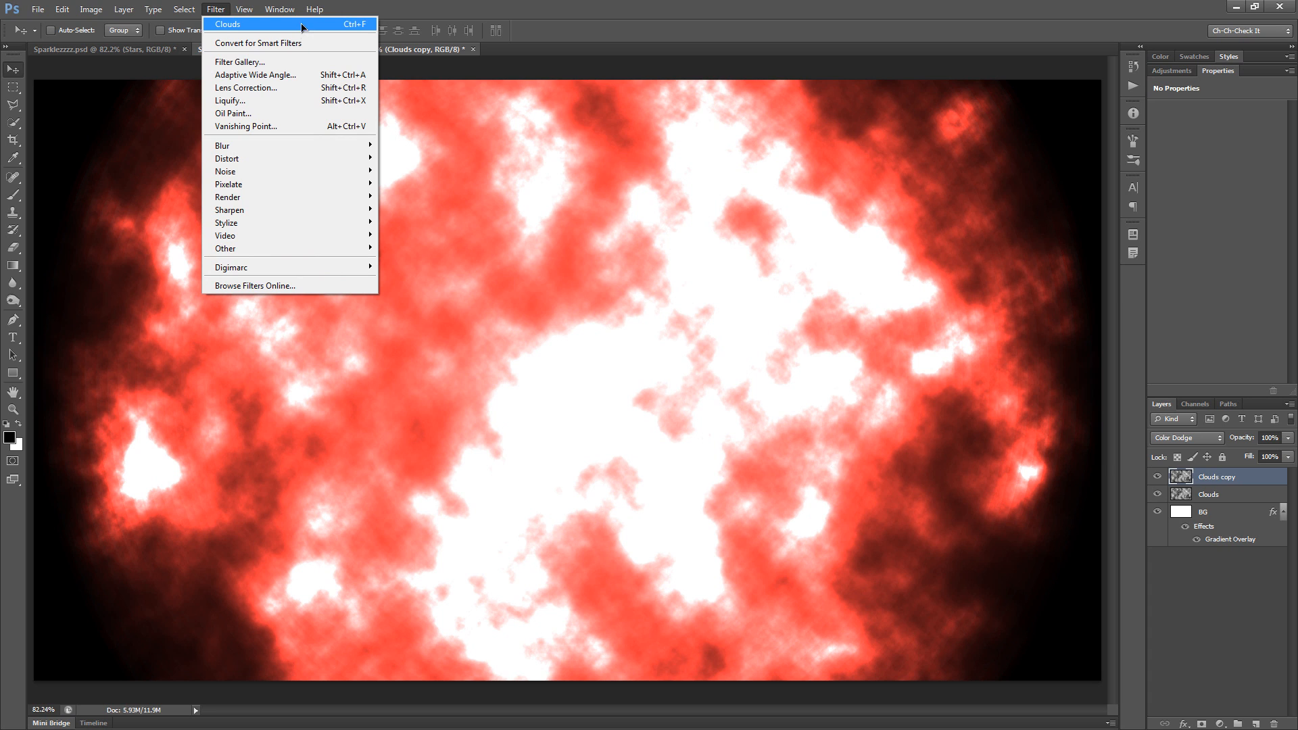
click(365, 25)
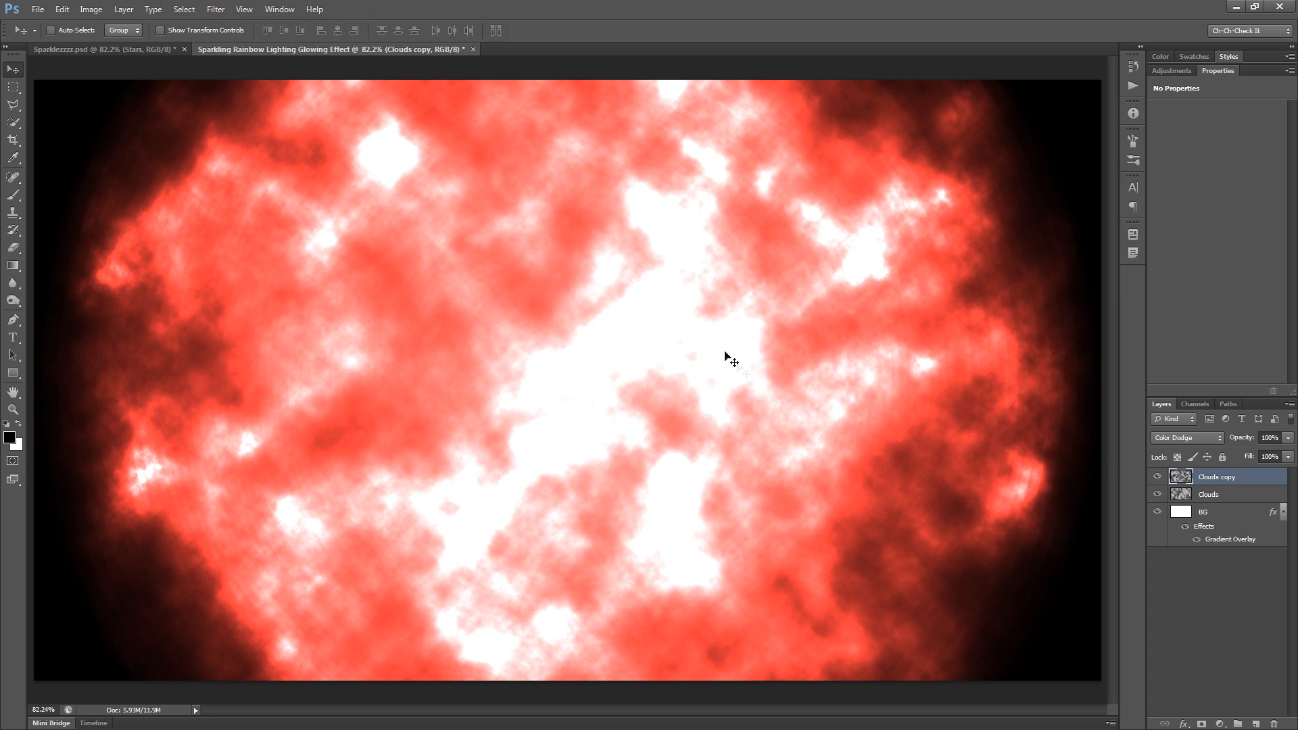
Step: Reduce the fill of the Clouds copy layer to 76% and the fill of the Clouds layer to 78%
click(1219, 499)
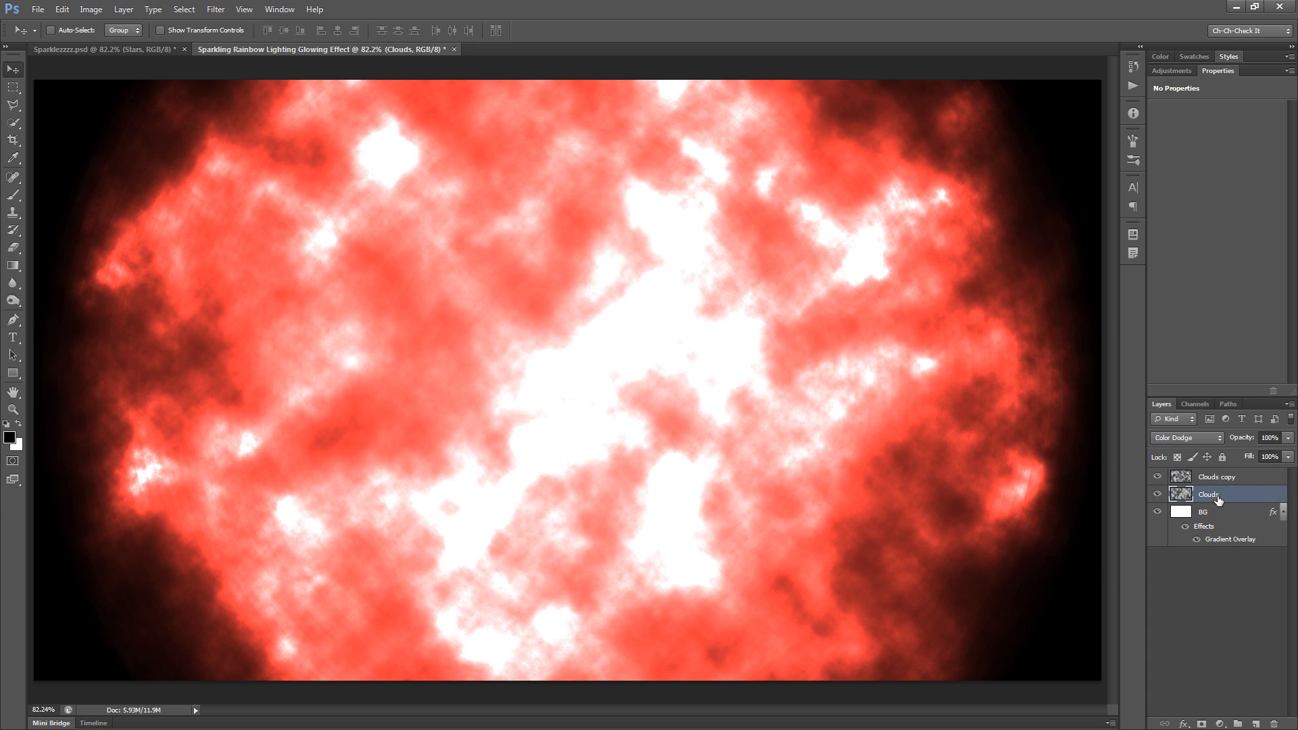
drag(1254, 460, 1220, 466)
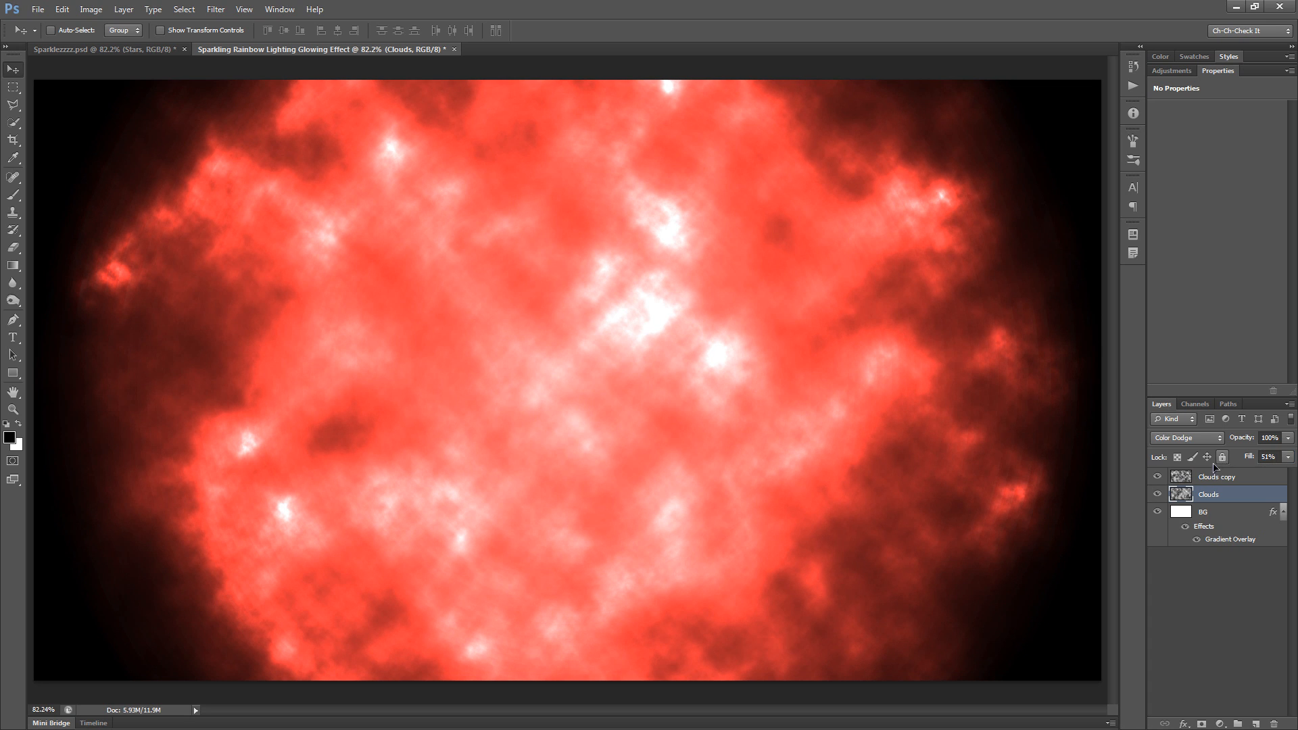
click(1247, 478)
drag(1251, 458, 1239, 465)
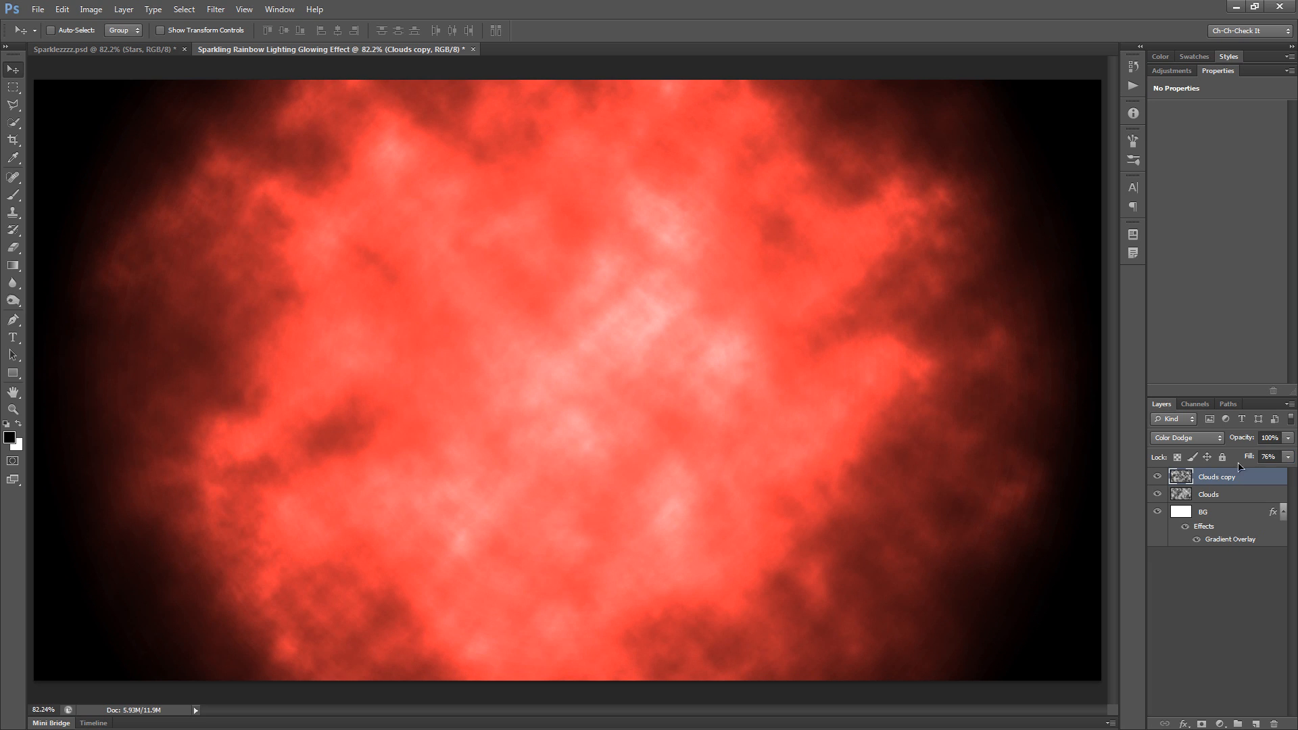
click(1225, 496)
drag(1262, 463, 1269, 466)
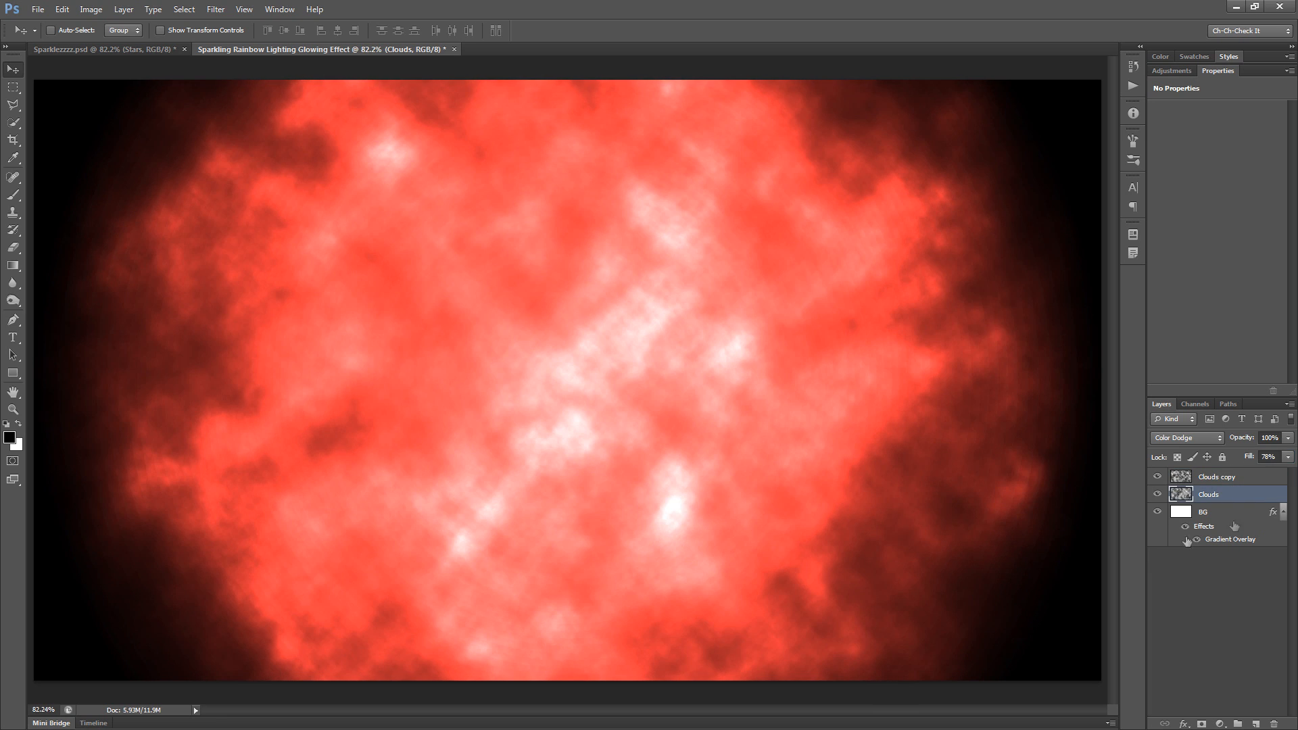
Step: Add a new layer above Clouds copy and fill it with the black foreground colour
click(1241, 478)
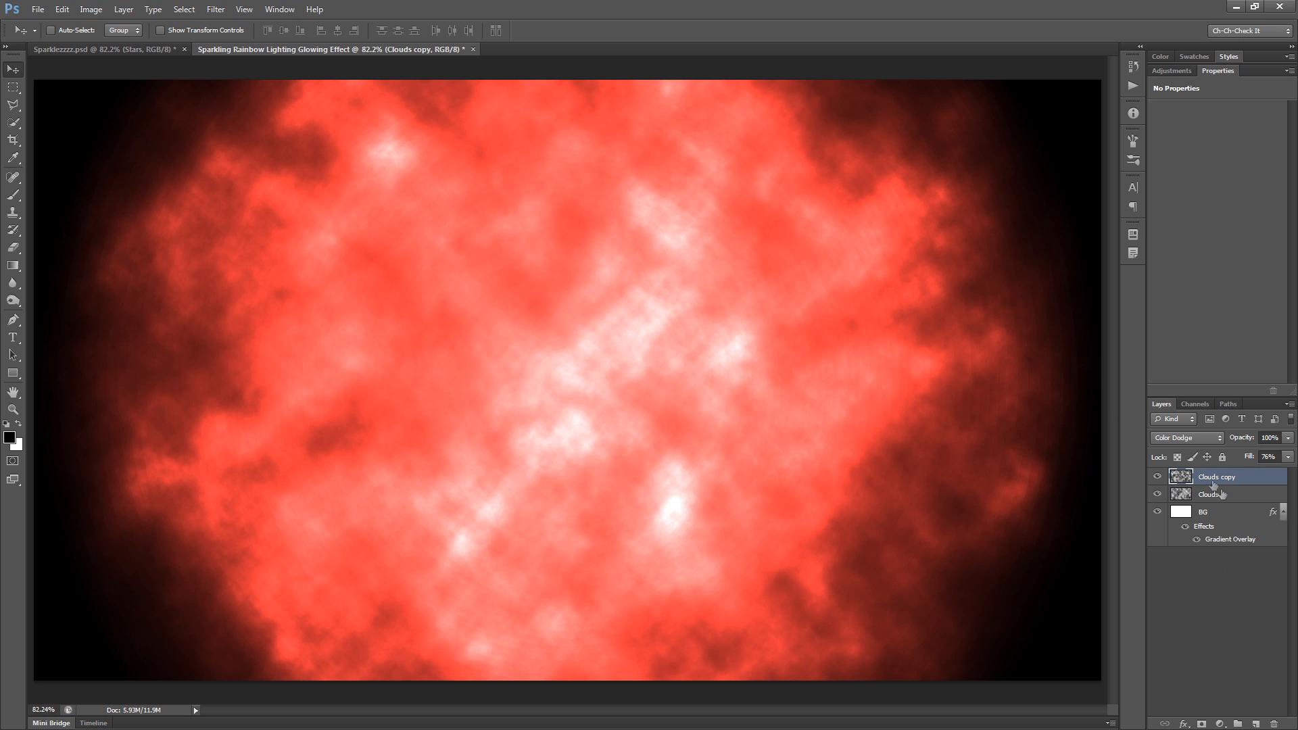
click(1257, 723)
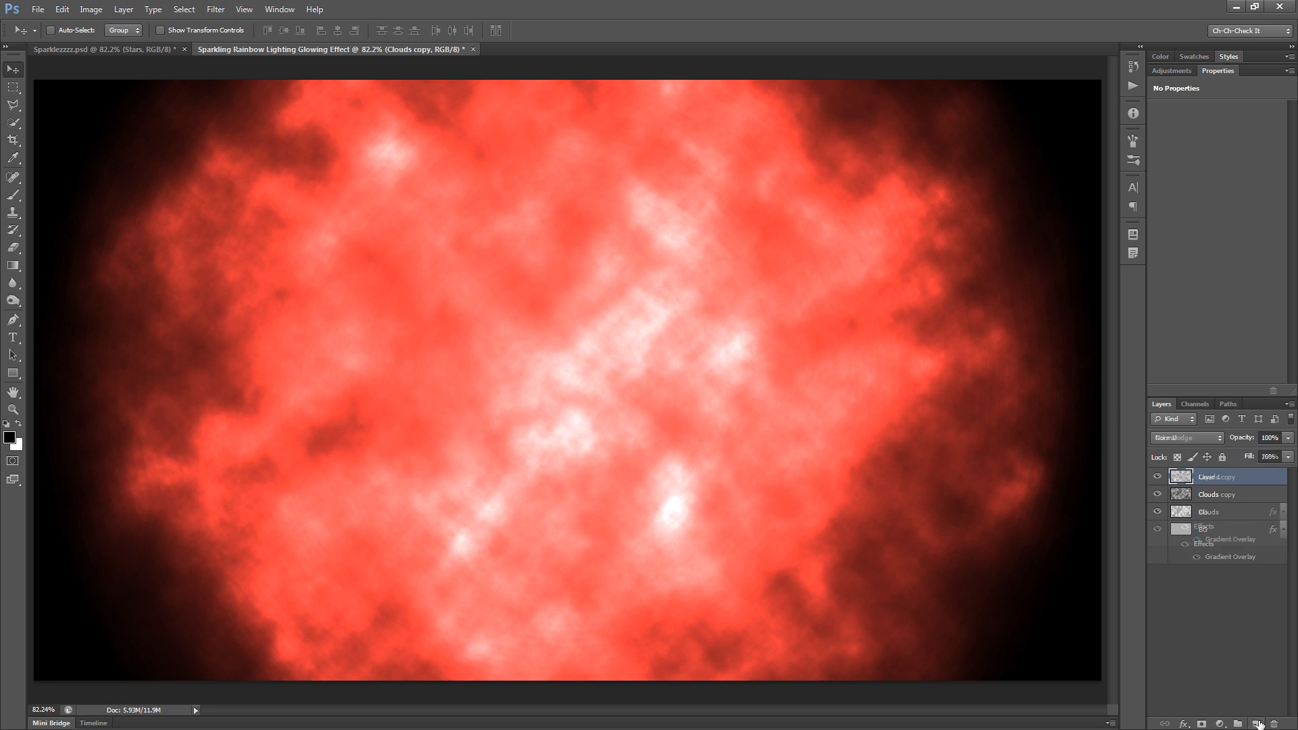
key(alt+BackSpace)
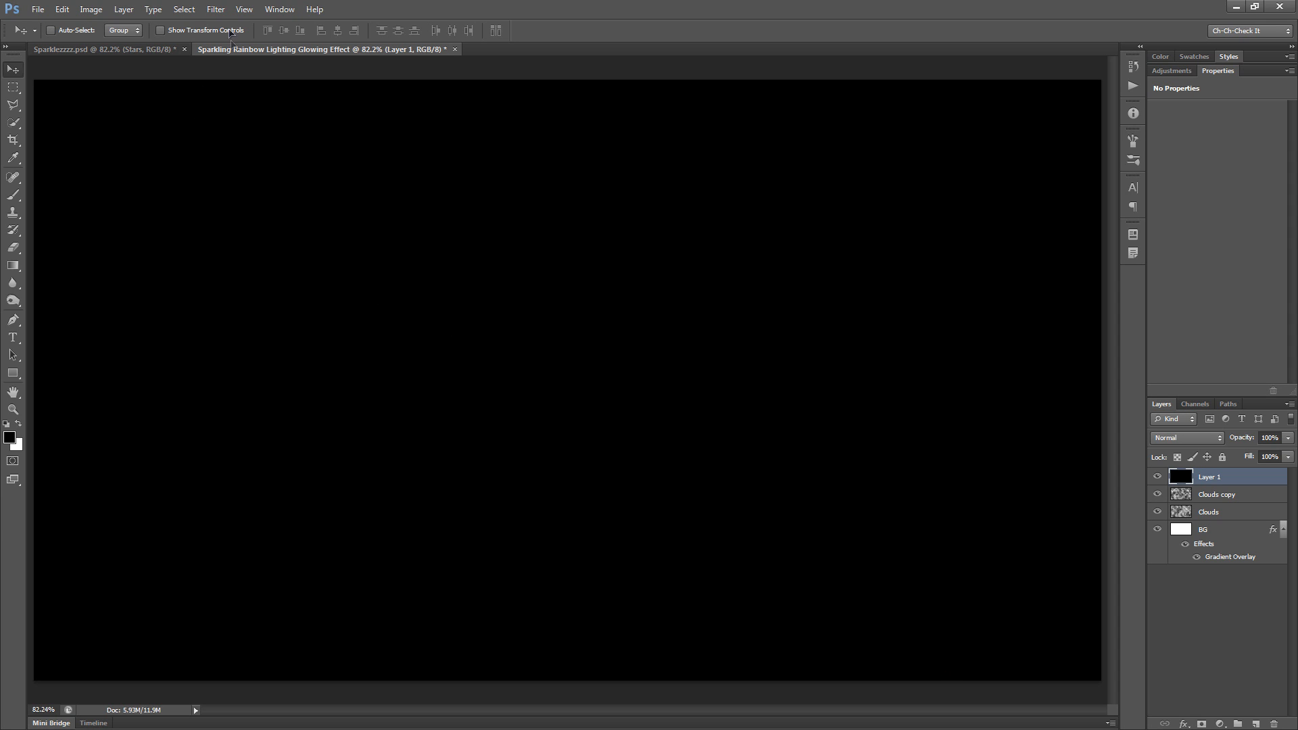
Step: Add 20% Gaussian monochromatic noise to the black layer and set its blend mode to Color Dodge
click(216, 9)
mouse_move(233, 171)
click(405, 171)
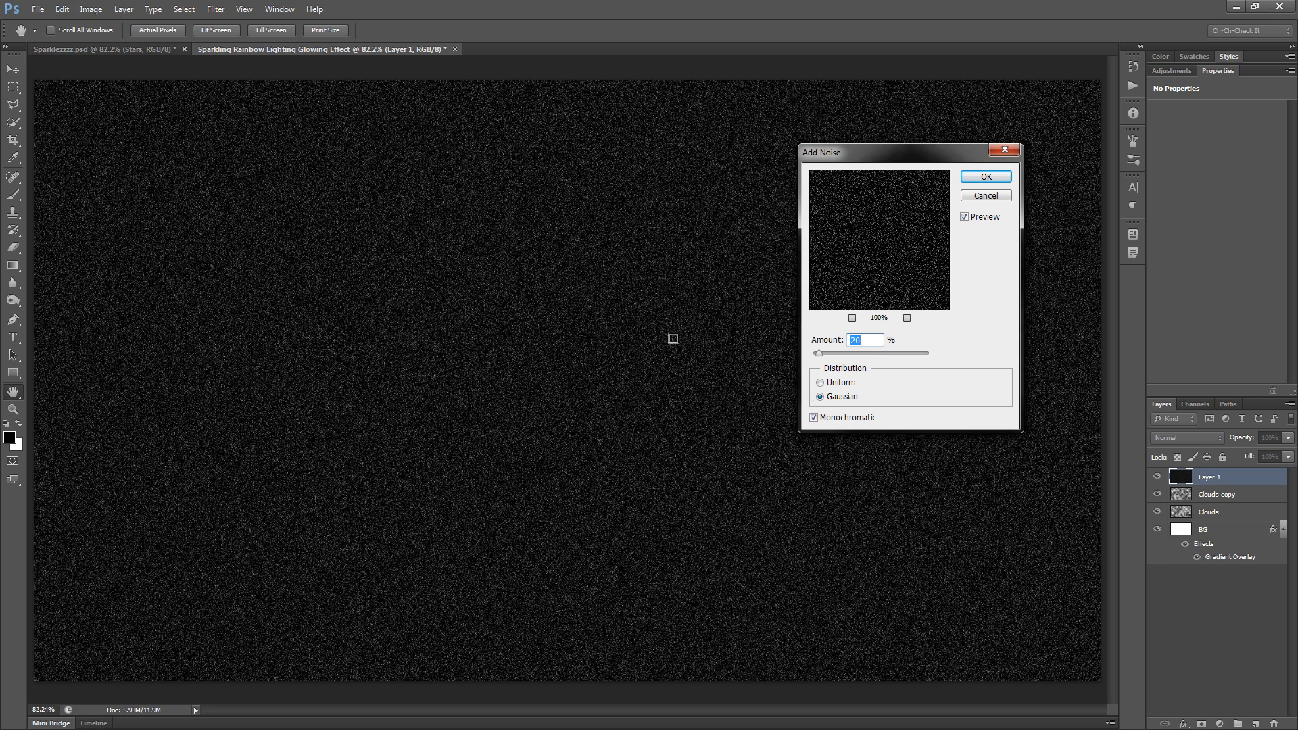
drag(895, 156, 880, 173)
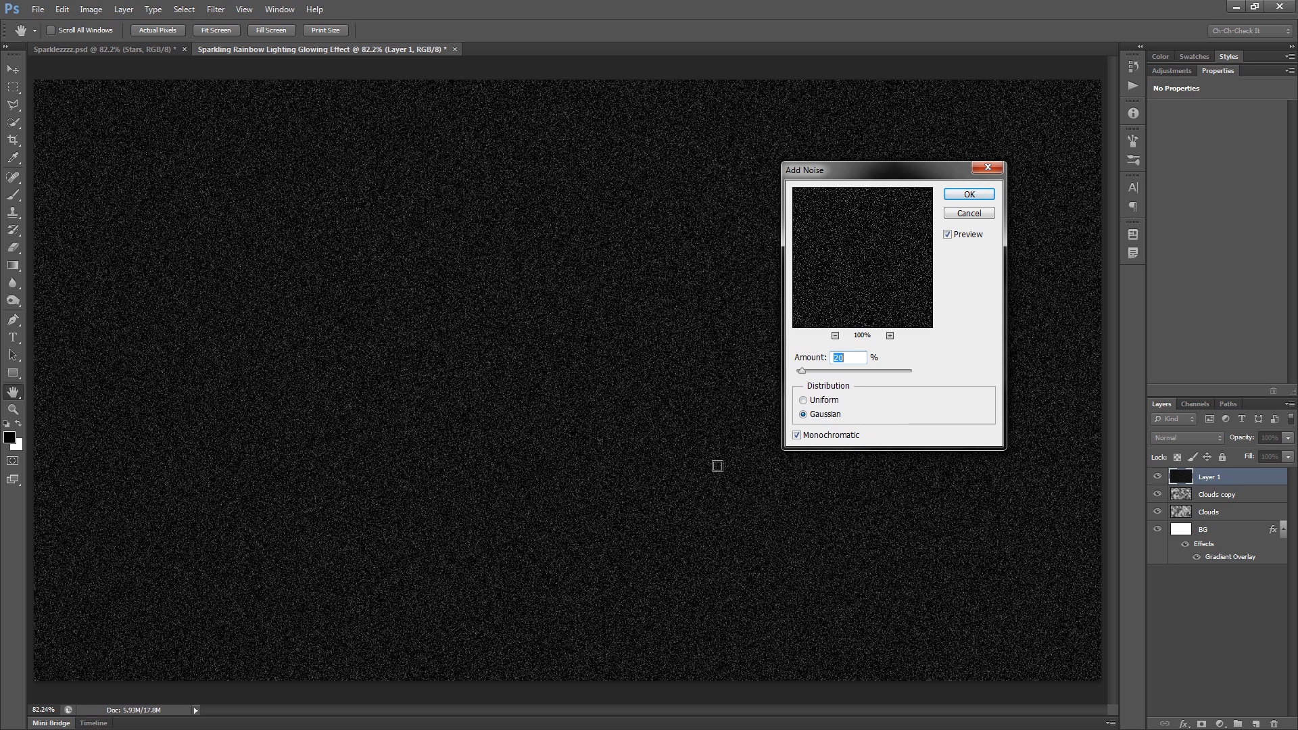
click(850, 436)
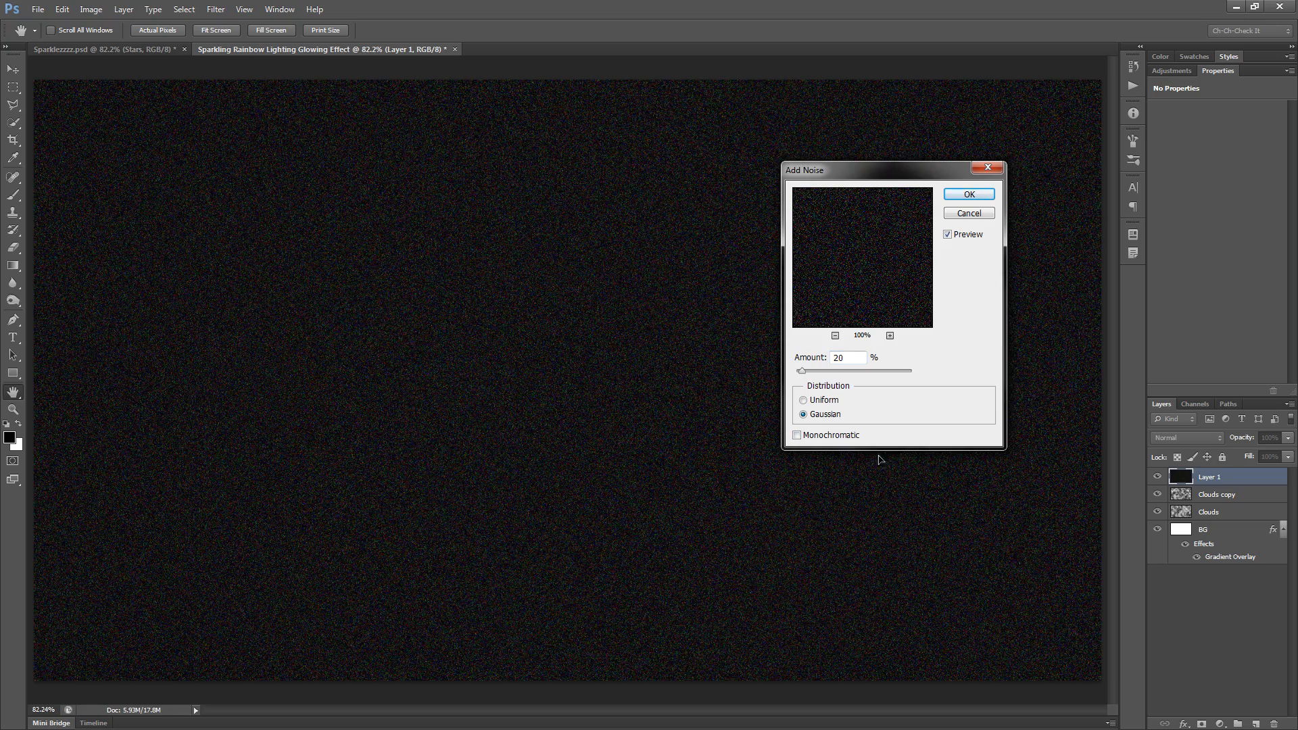
click(815, 437)
click(991, 194)
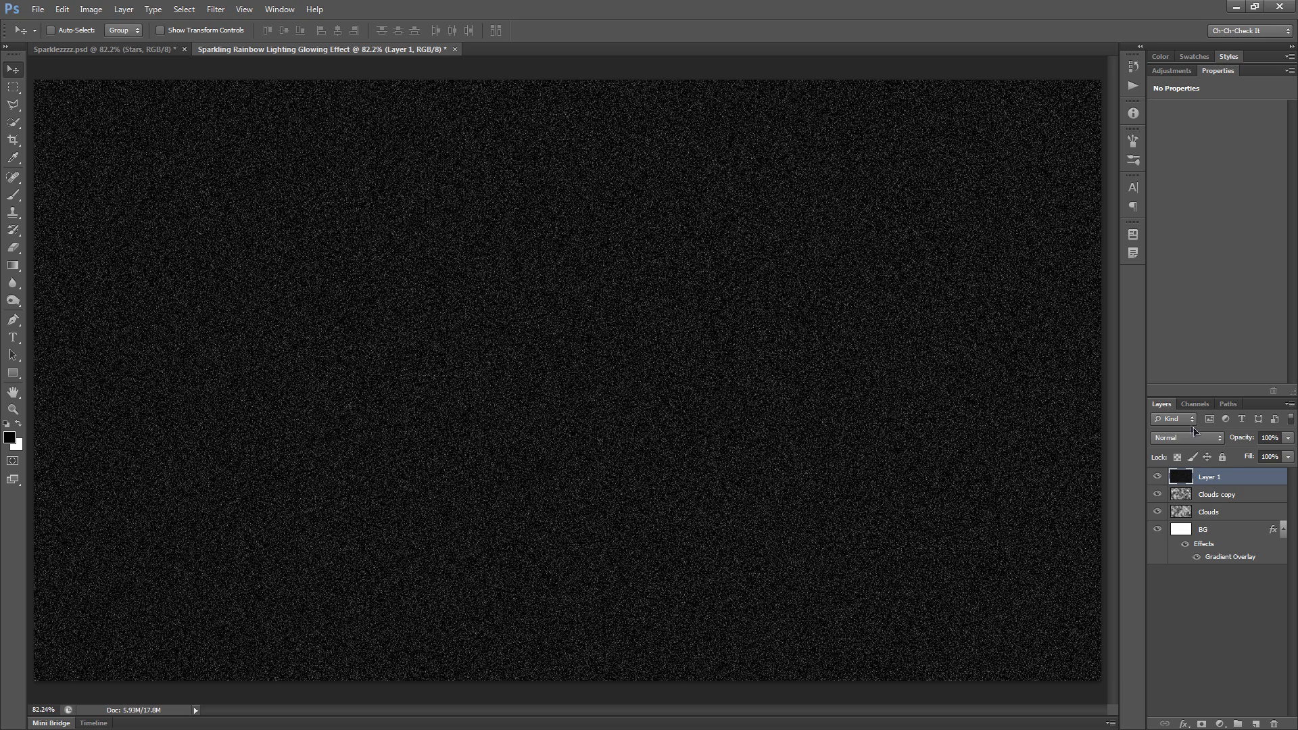
click(1194, 441)
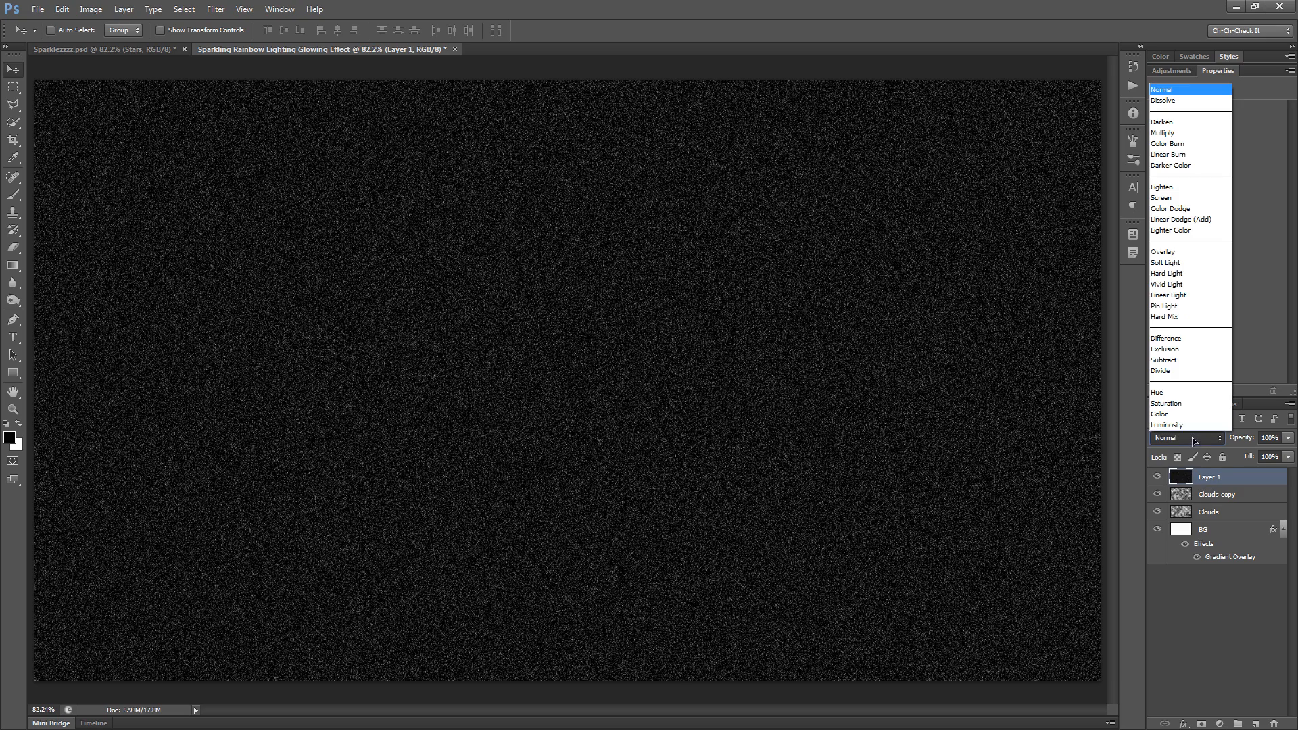
click(1196, 215)
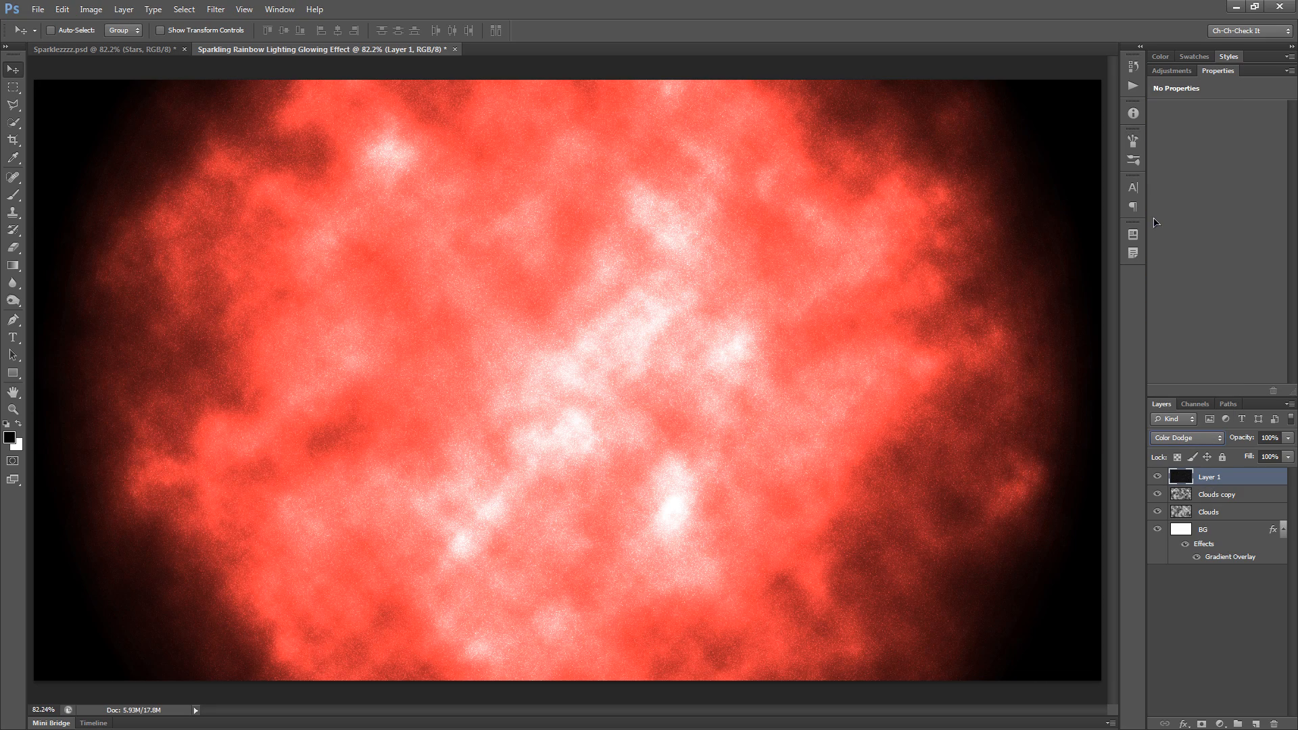
Step: Raise the fill of the Clouds copy layer and set the Clouds layer's fill to 87%
click(1242, 501)
drag(1251, 462, 1267, 468)
click(1237, 511)
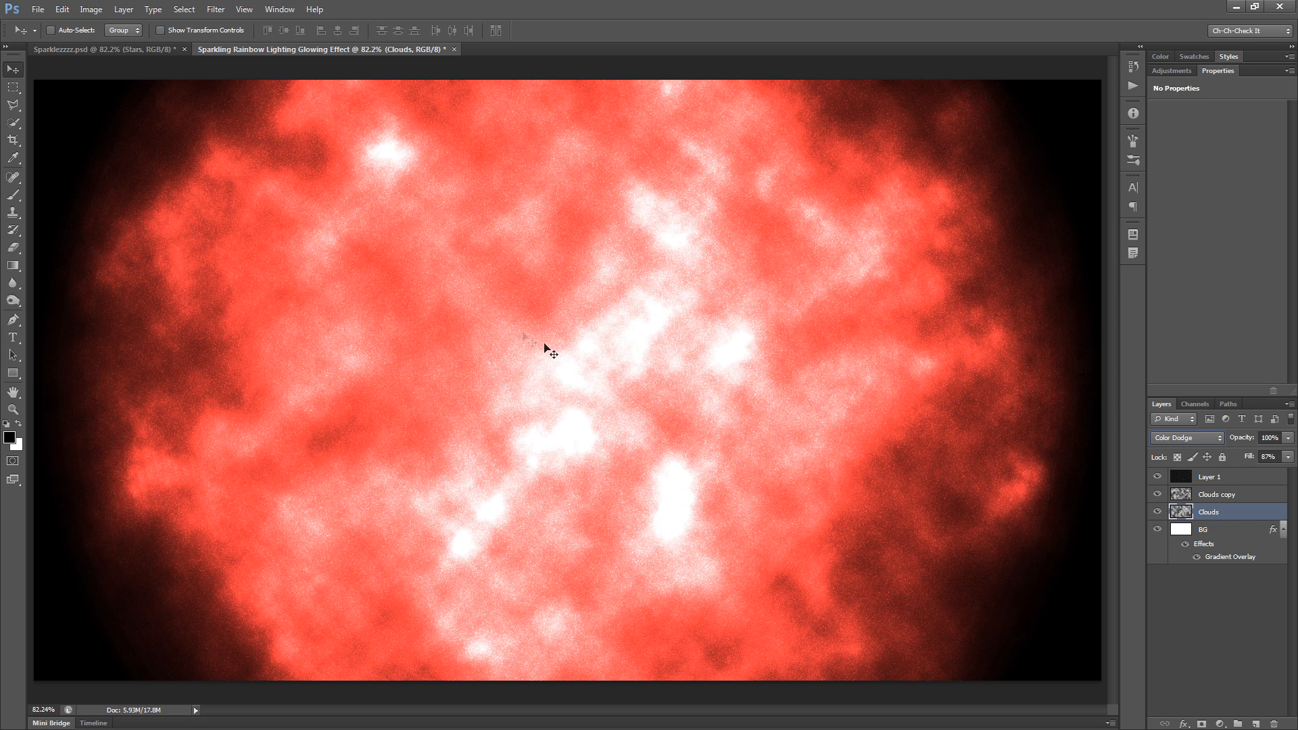
Step: Change the red end stop of the BG layer's overlay gradient to ef3535
double_click(1230, 557)
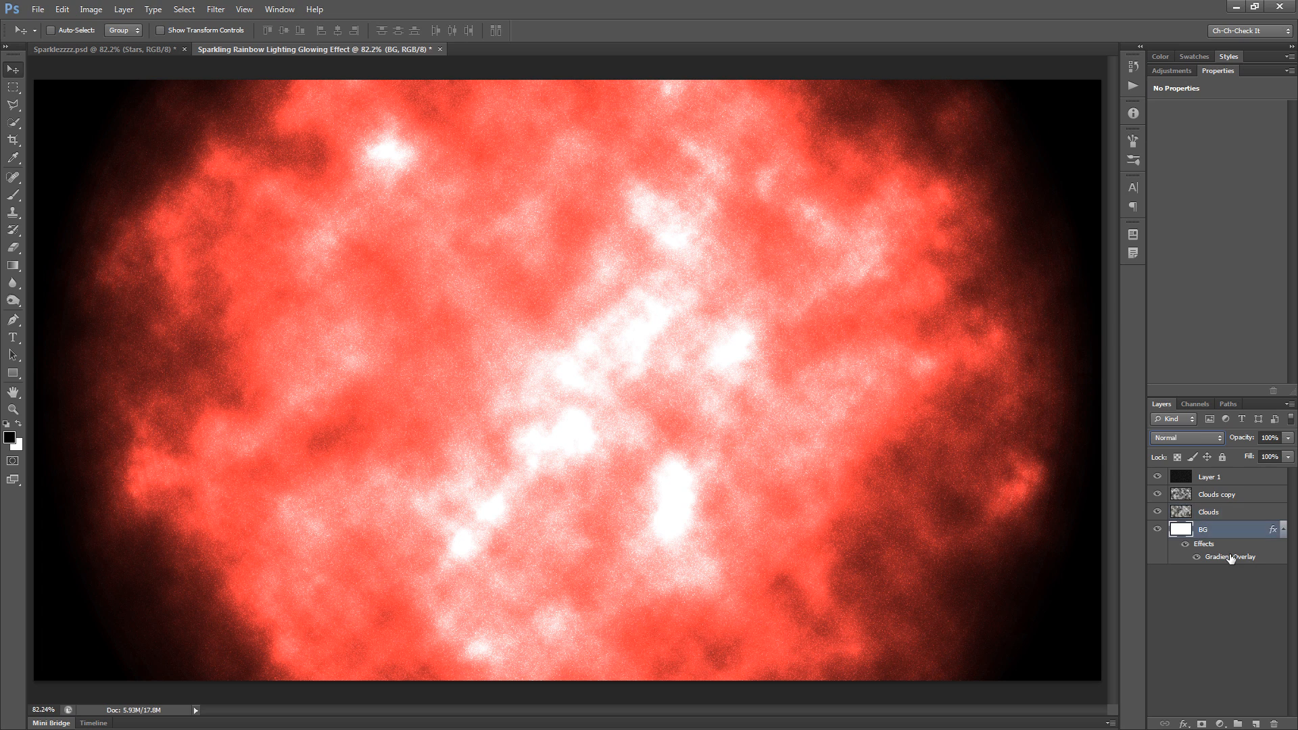
click(1079, 327)
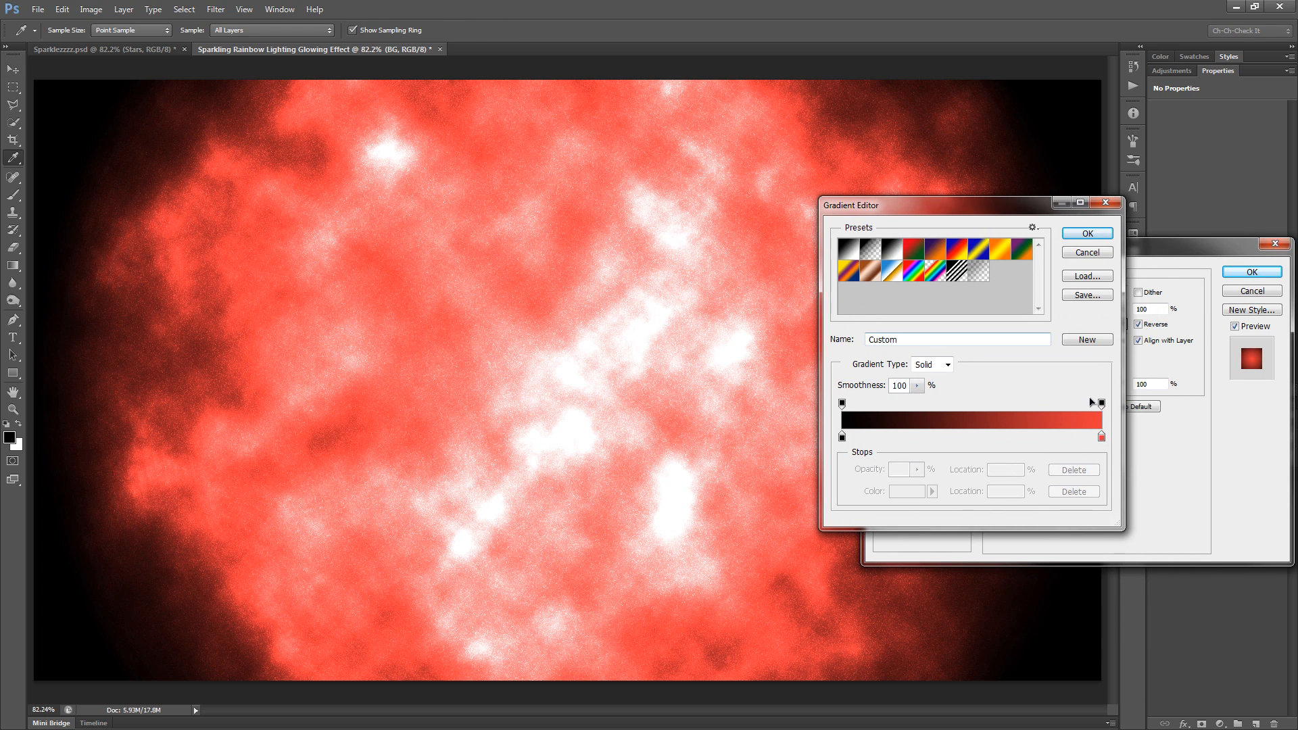
double_click(1101, 437)
click(951, 264)
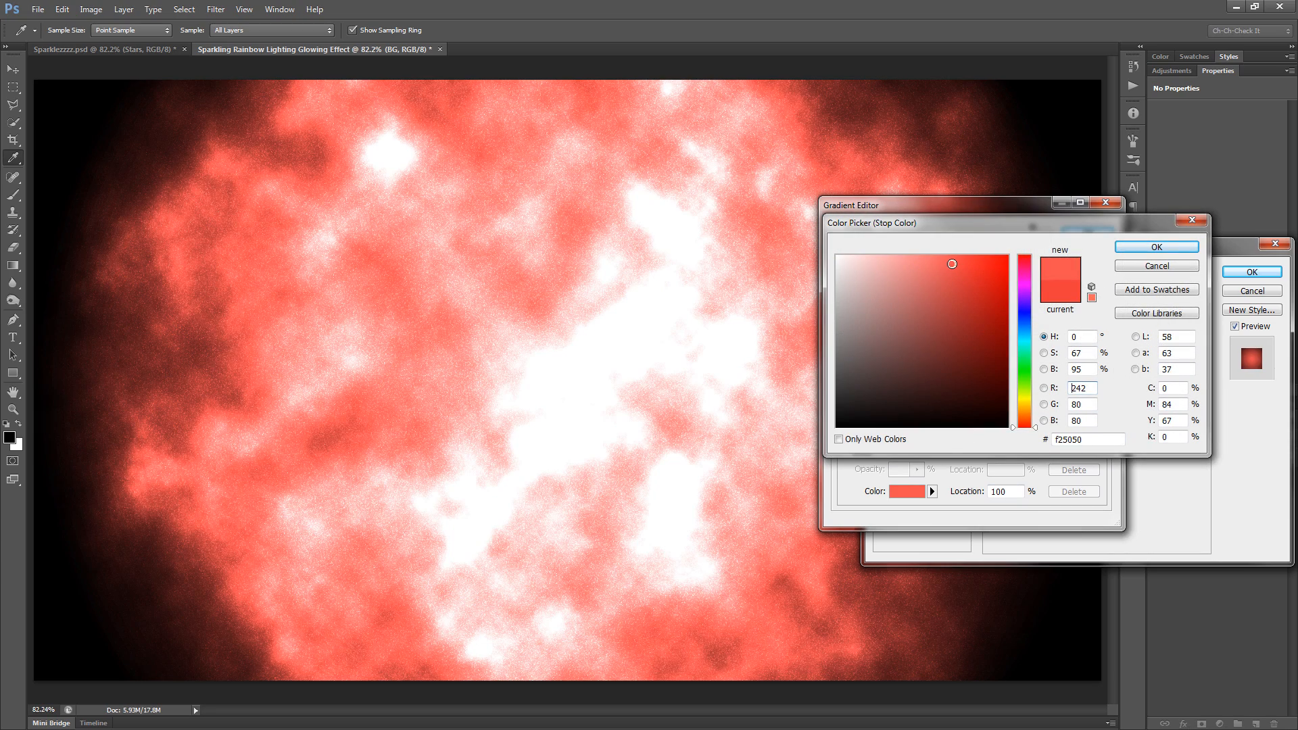
drag(952, 264, 971, 266)
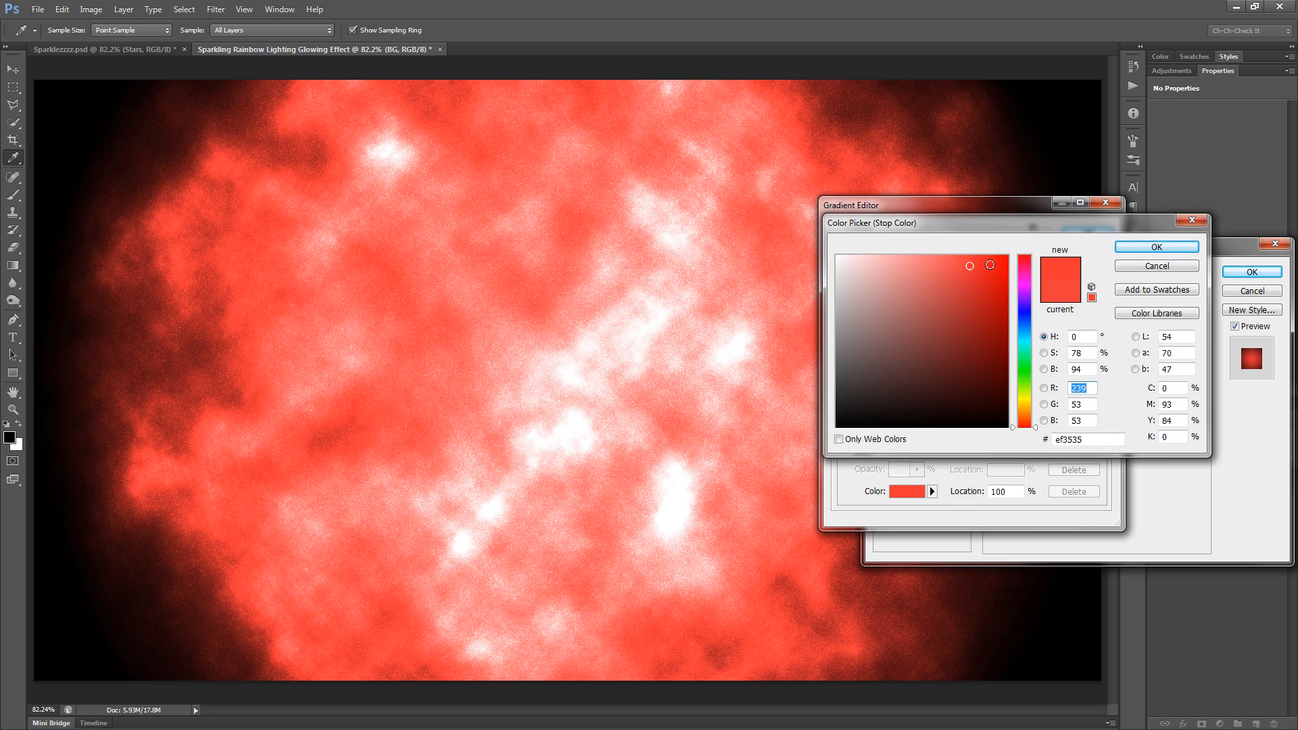
click(1137, 247)
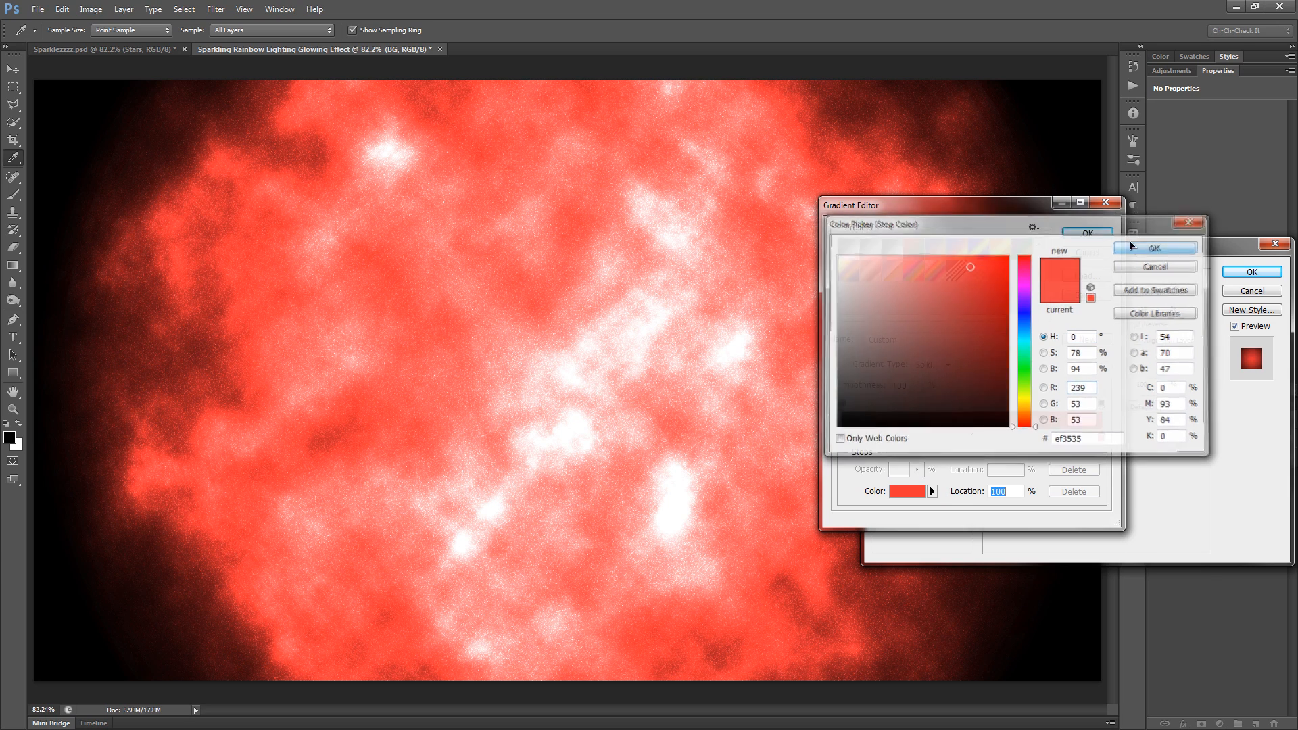
Step: Add a dark red 722020 colour stop at location 82% of the overlay gradient and accept the edited gradient
click(1068, 439)
drag(1069, 439, 1057, 438)
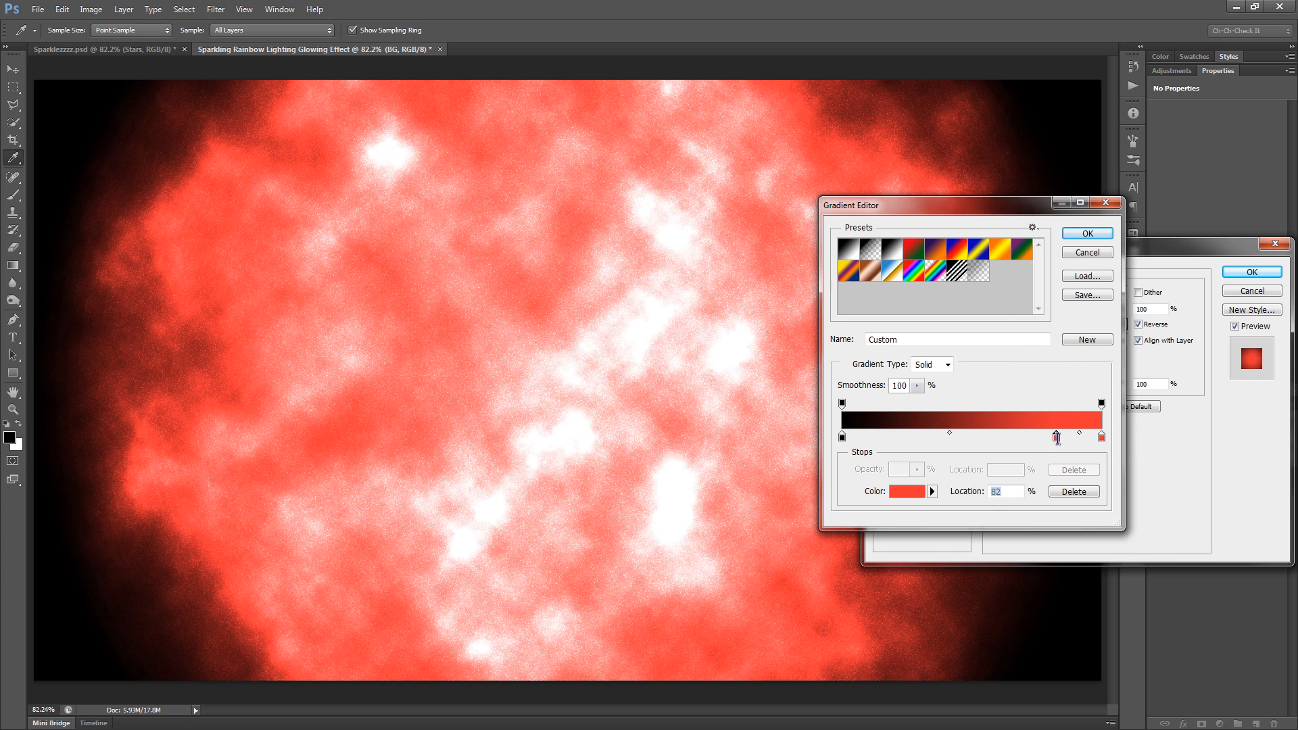
double_click(1056, 438)
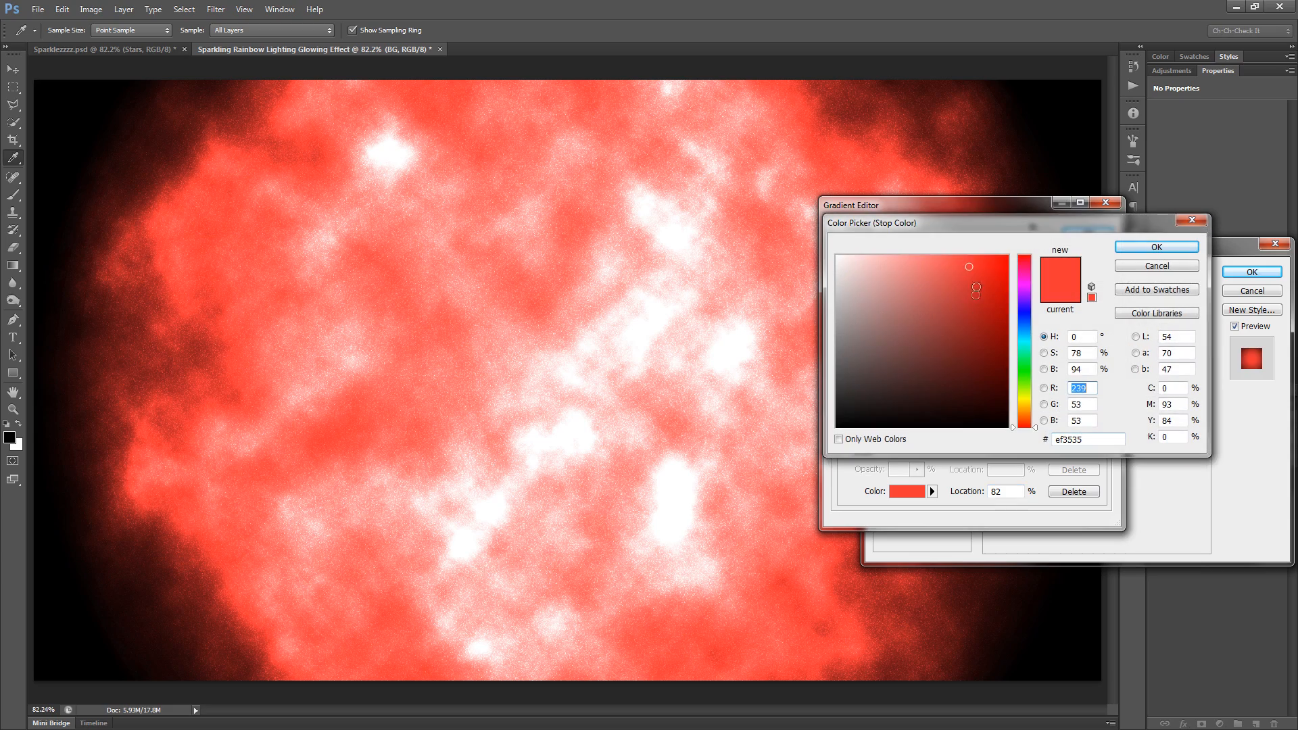
drag(968, 276, 964, 331)
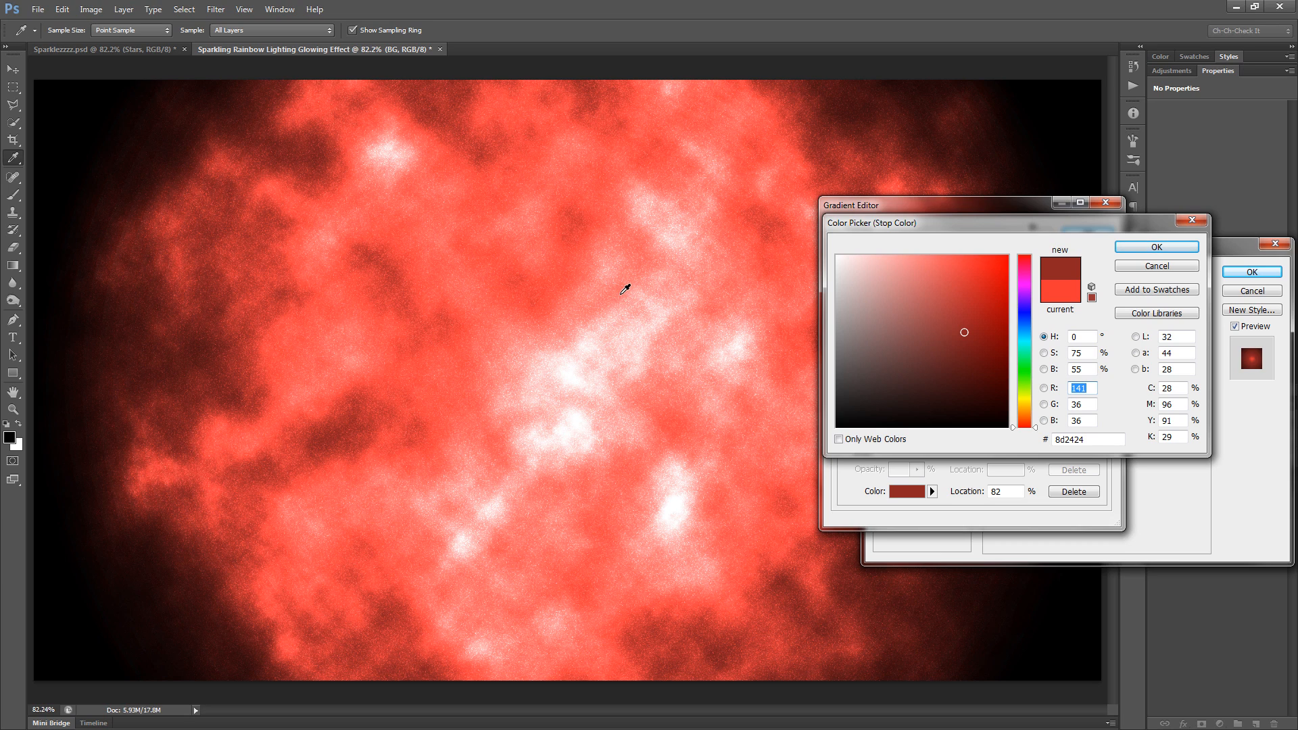
drag(968, 346, 960, 350)
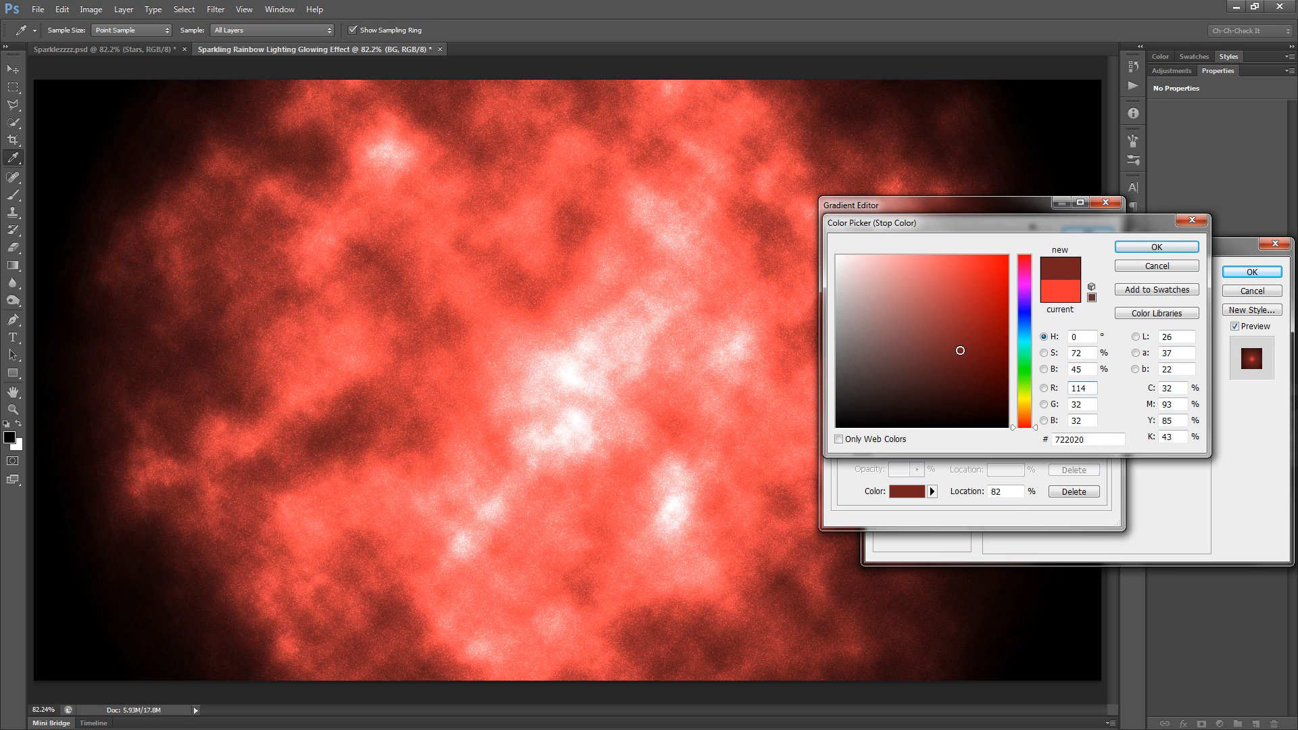
drag(1051, 226, 1012, 223)
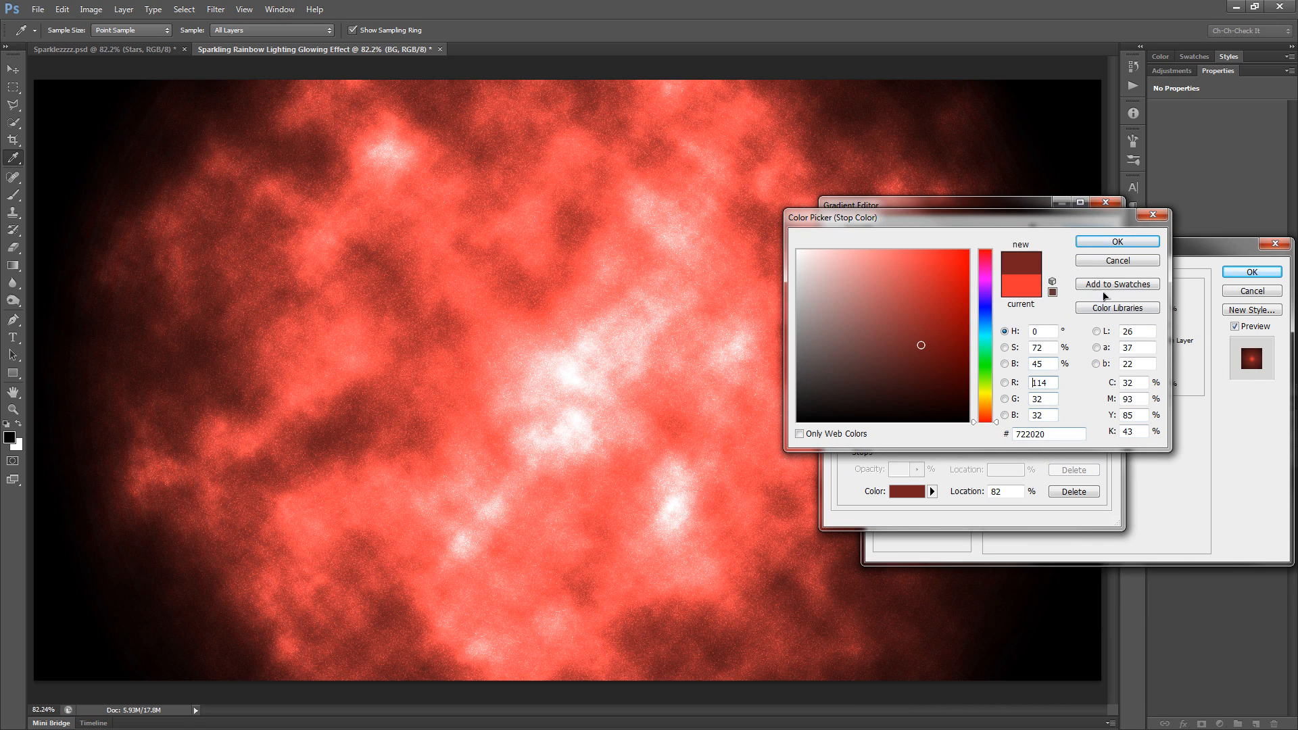
click(1117, 241)
double_click(1102, 436)
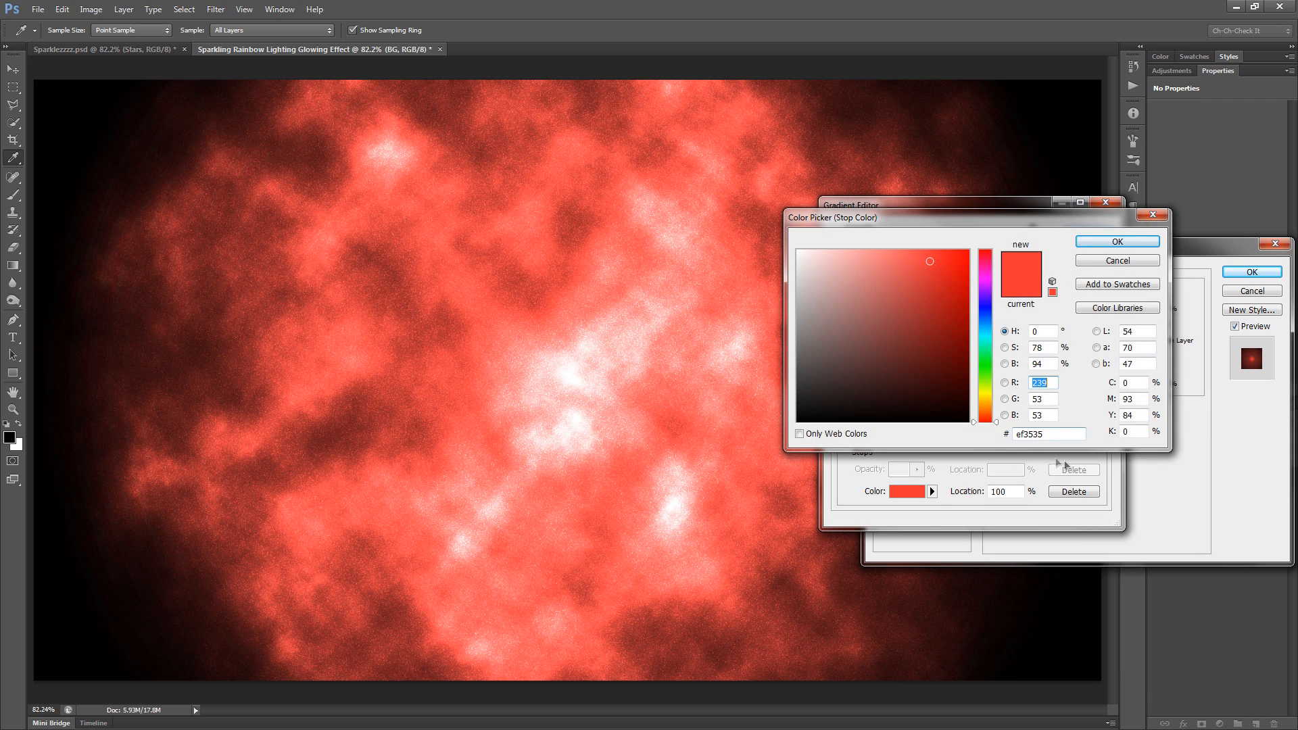
click(1106, 241)
click(1102, 233)
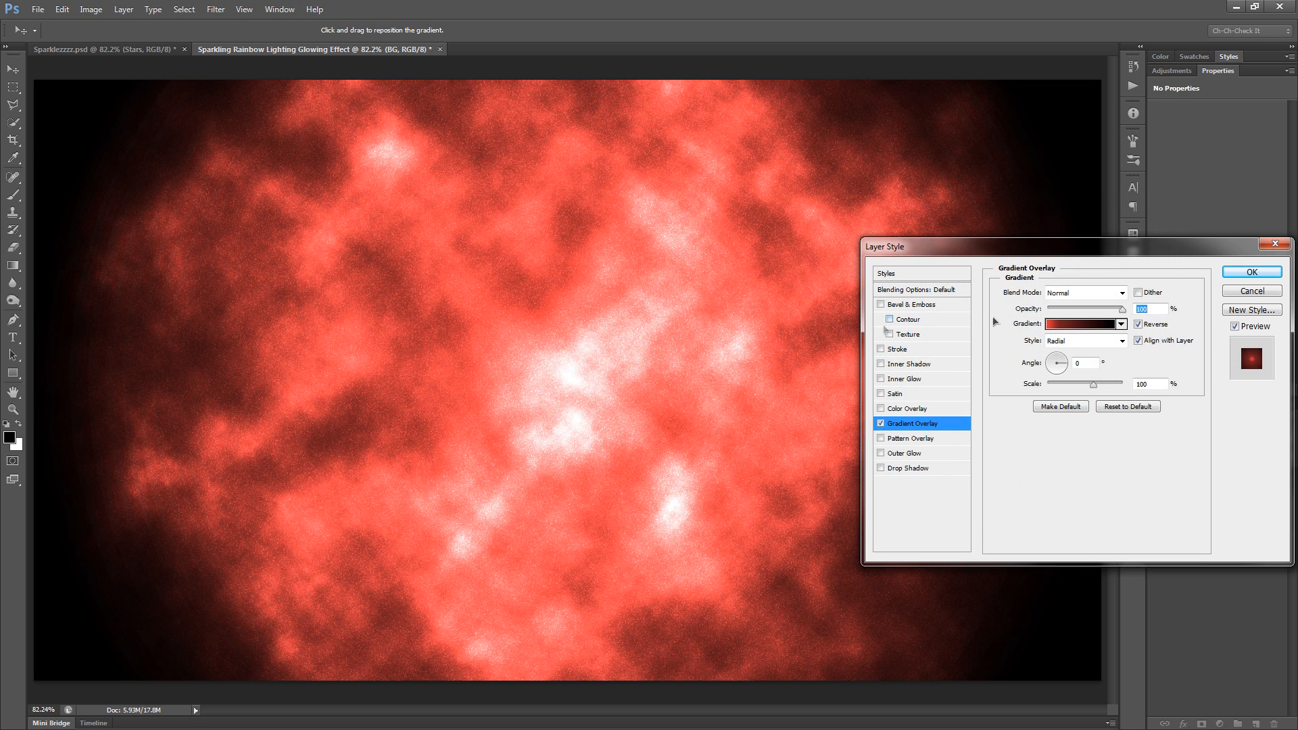
Step: Reposition the radial gradient overlay around the centre of the canvas and apply the layer style
drag(1005, 245, 1033, 256)
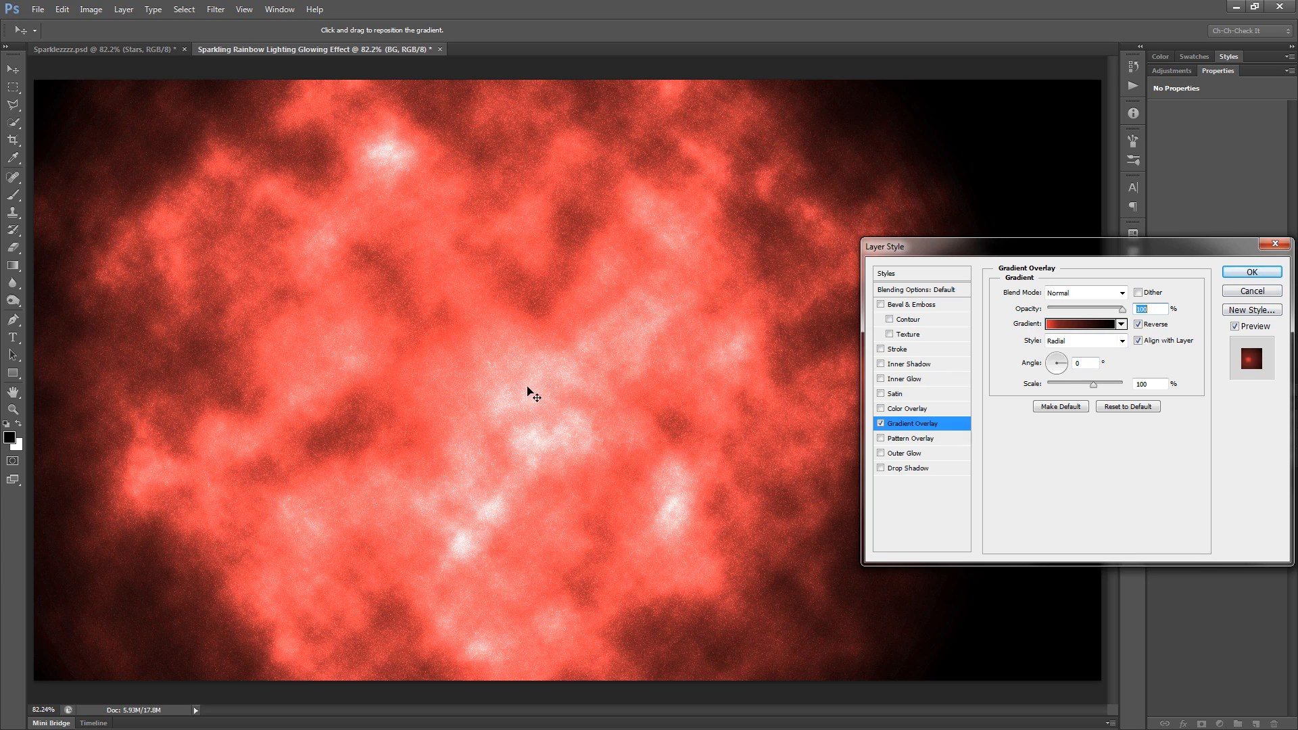
drag(547, 380, 611, 376)
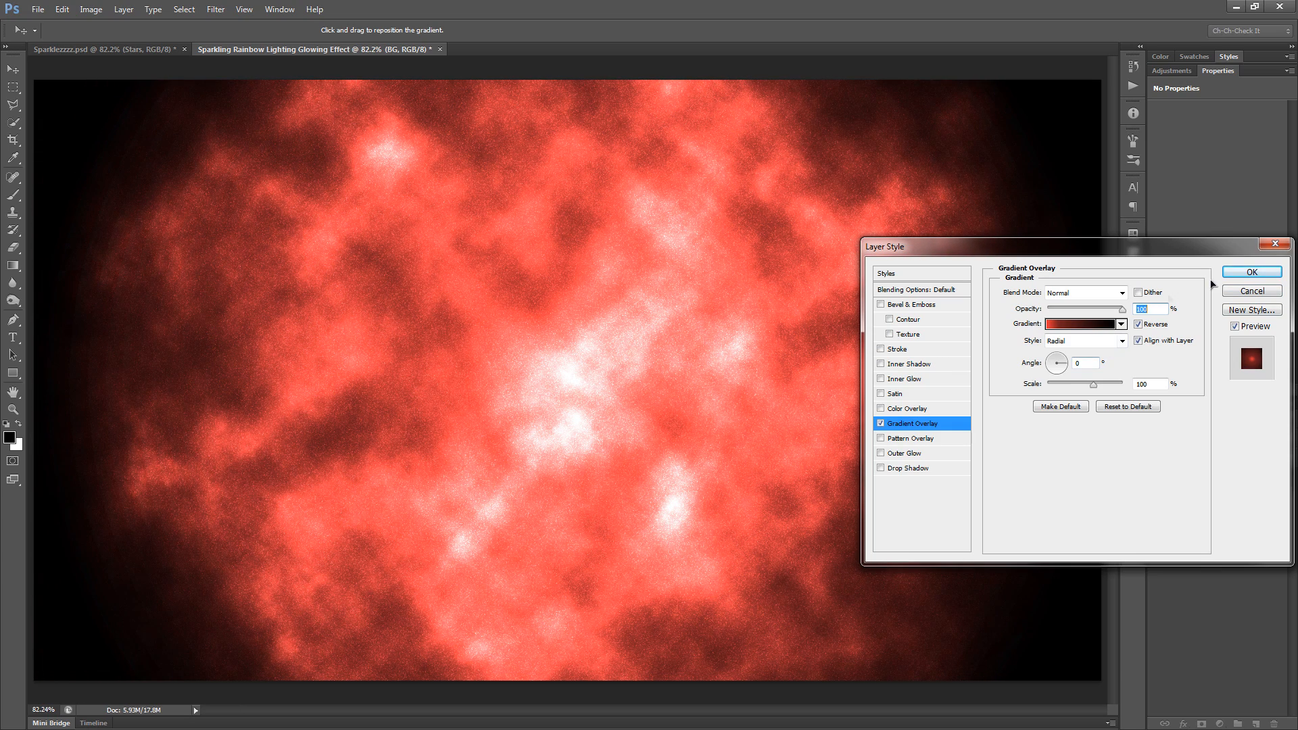
click(1251, 272)
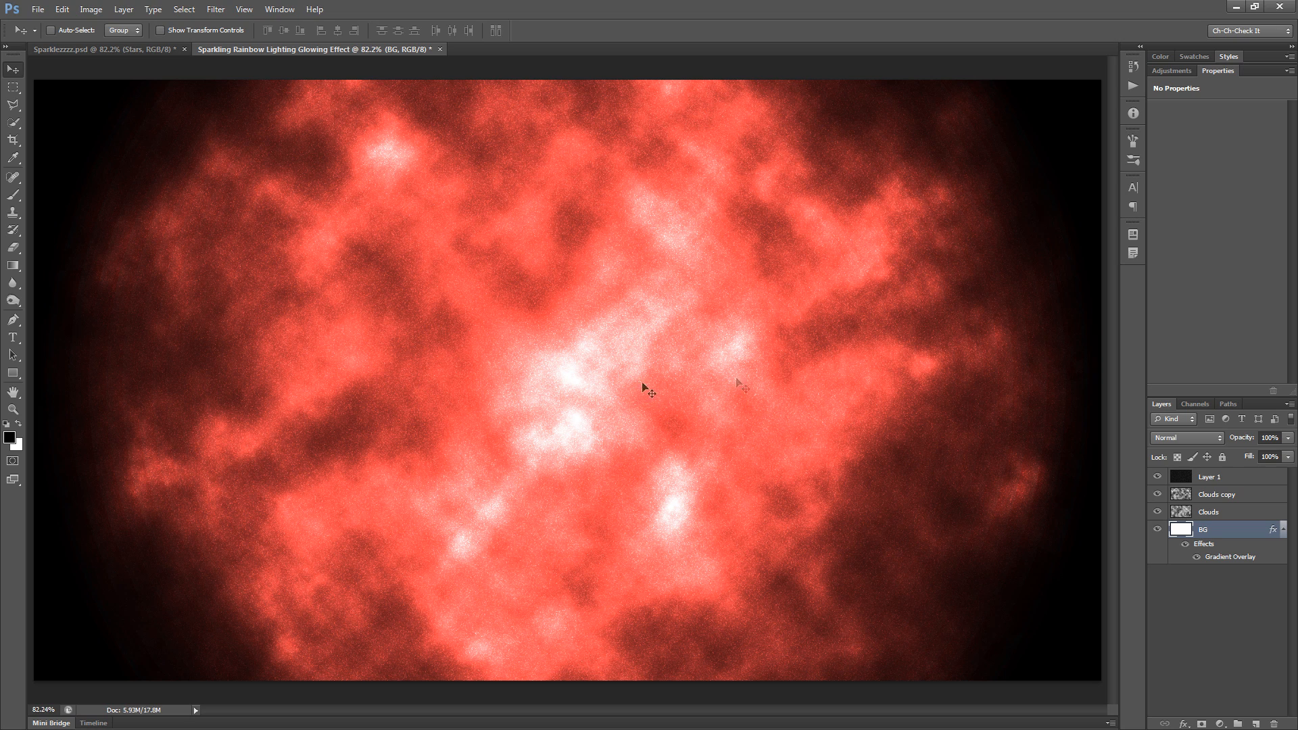
Step: Open the photo IMG_5221.JPG from the file browser as a separate document
key(alt+Tab)
drag(551, 240, 676, 39)
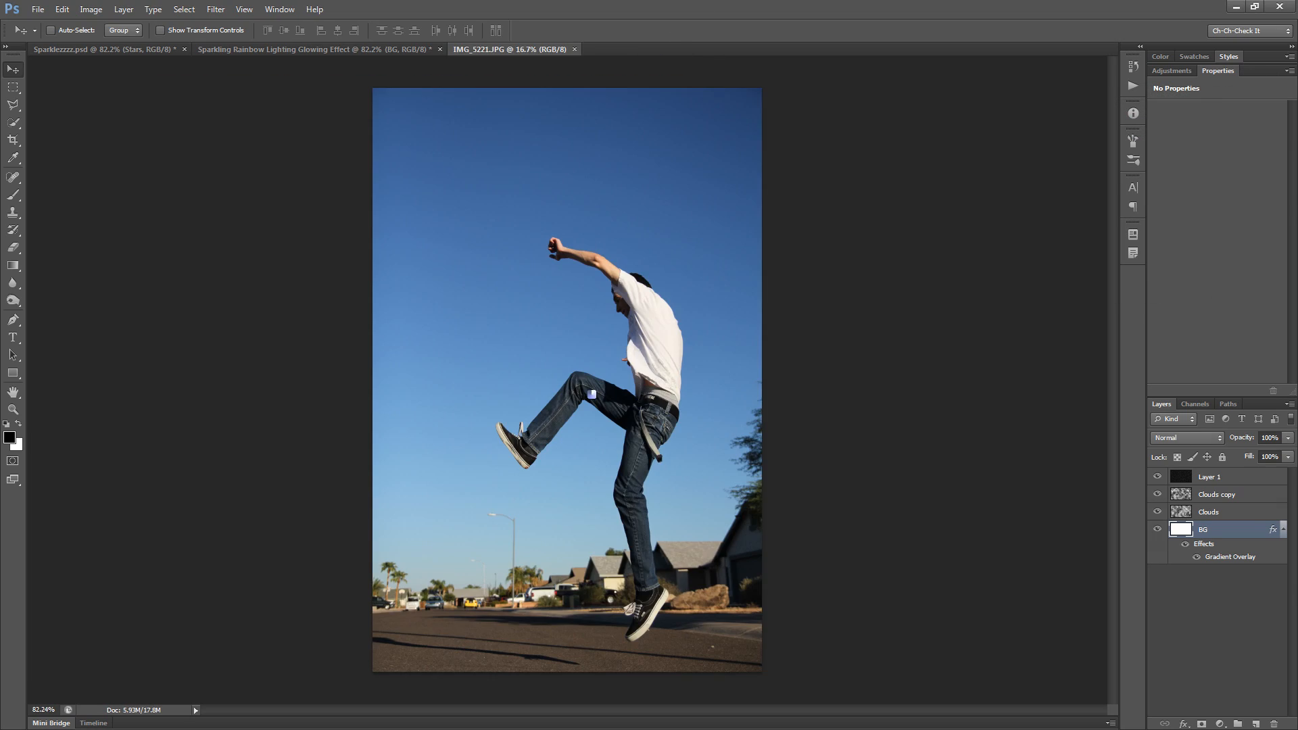
Step: Examine the outline of the jumping man in the photo up close, from his raised arm to his shoes
scroll(594, 399, up, 1)
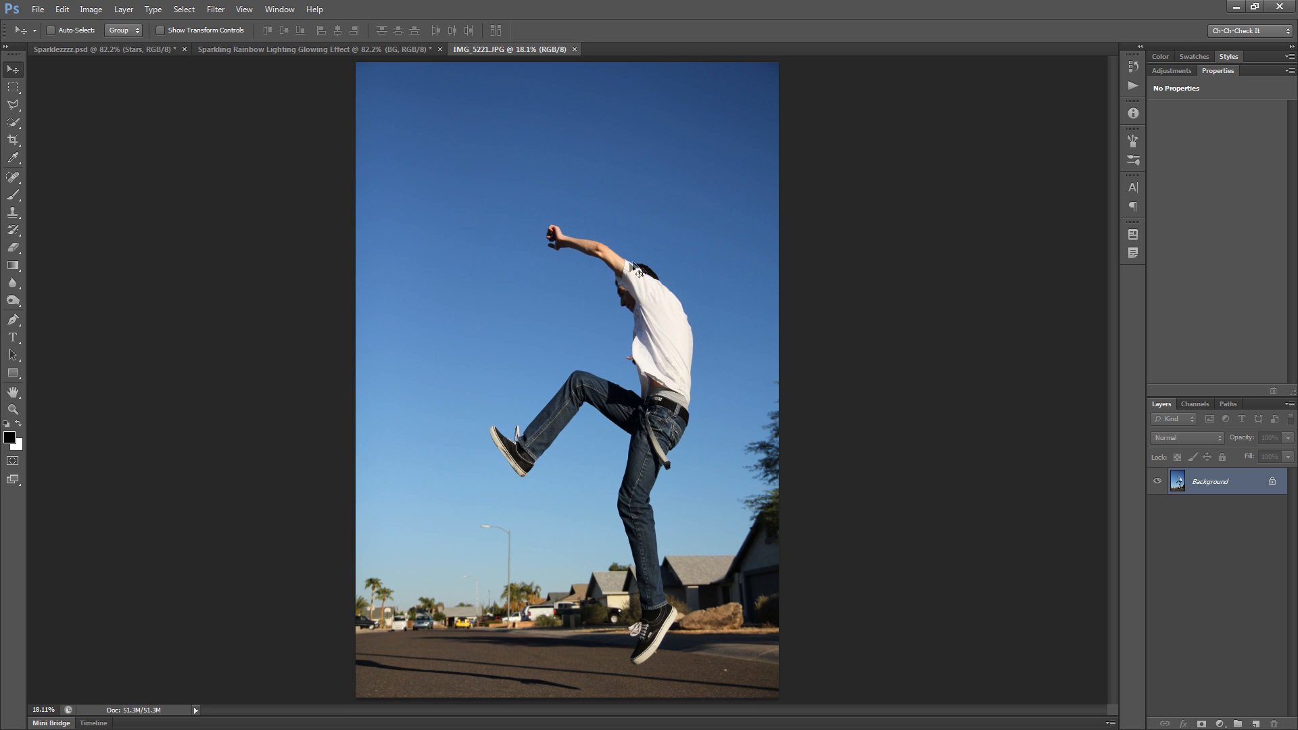
scroll(662, 403, up, 3)
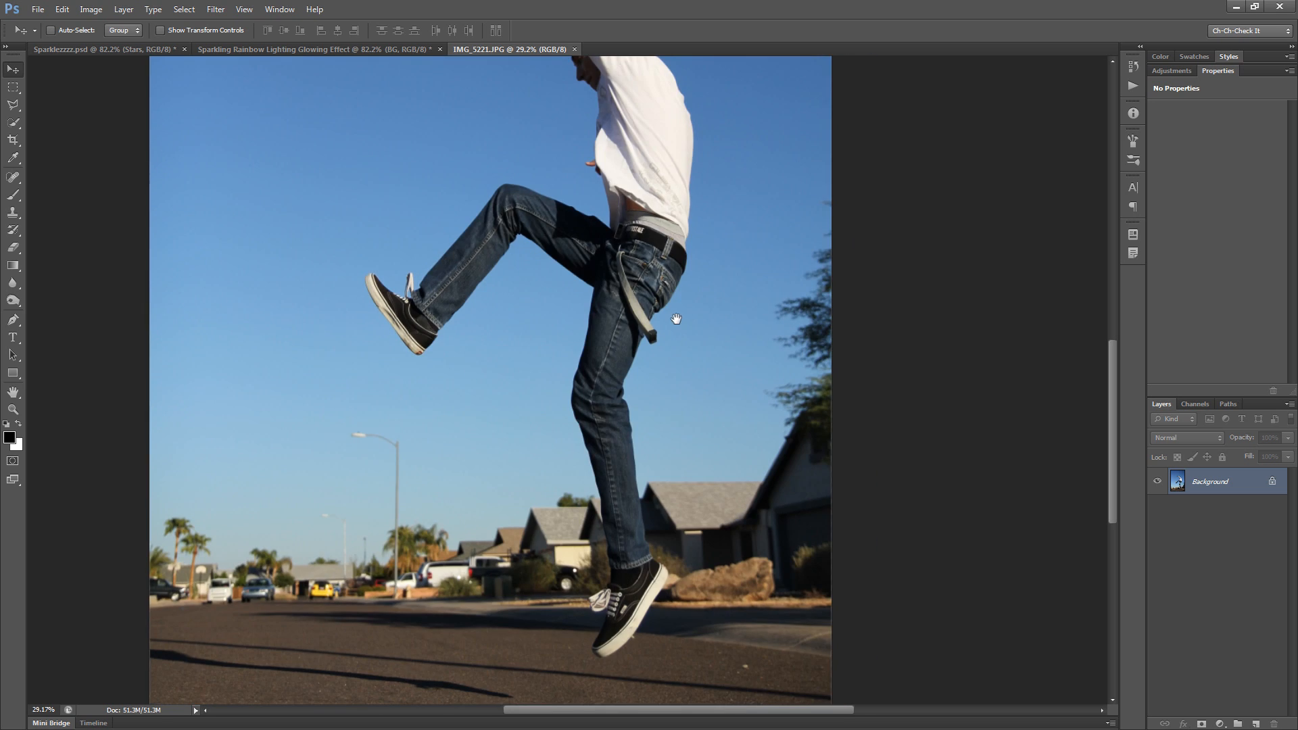
drag(676, 319, 652, 269)
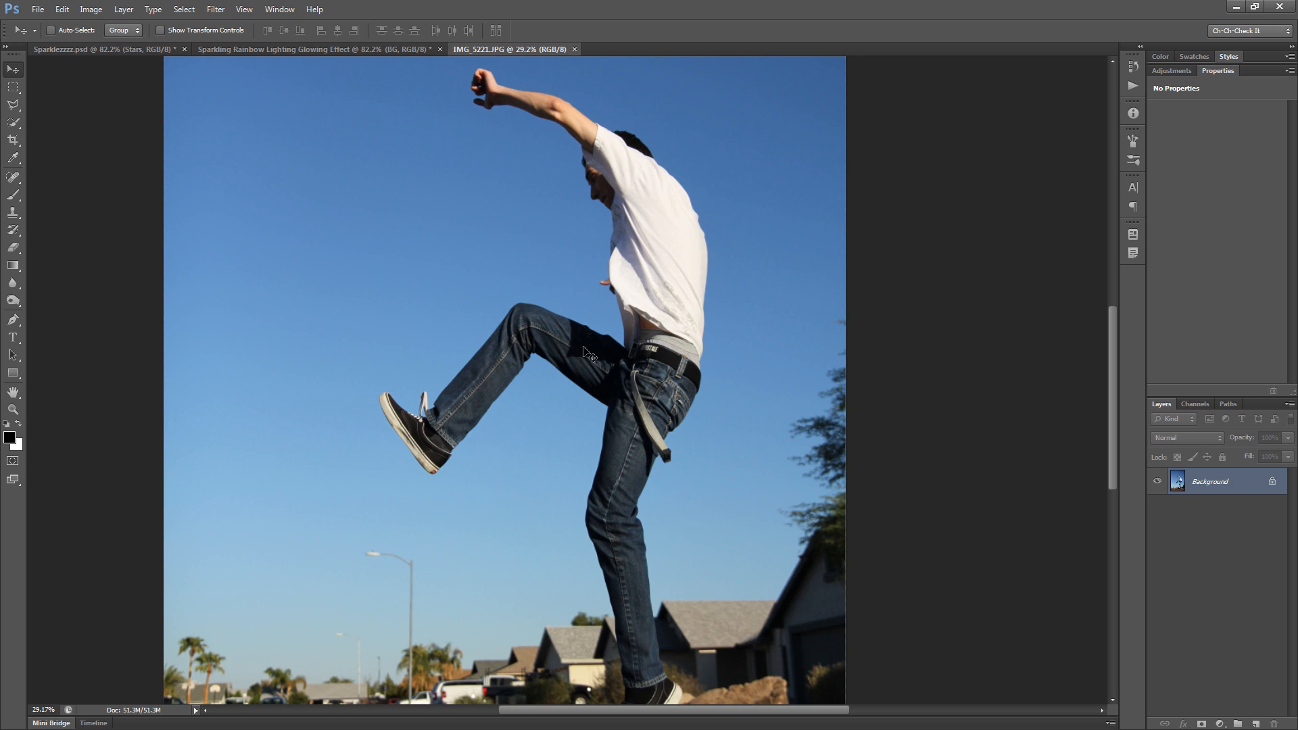
scroll(583, 407, up, 2)
scroll(590, 436, up, 3)
drag(615, 308, 613, 546)
drag(588, 458, 596, 429)
drag(611, 320, 608, 472)
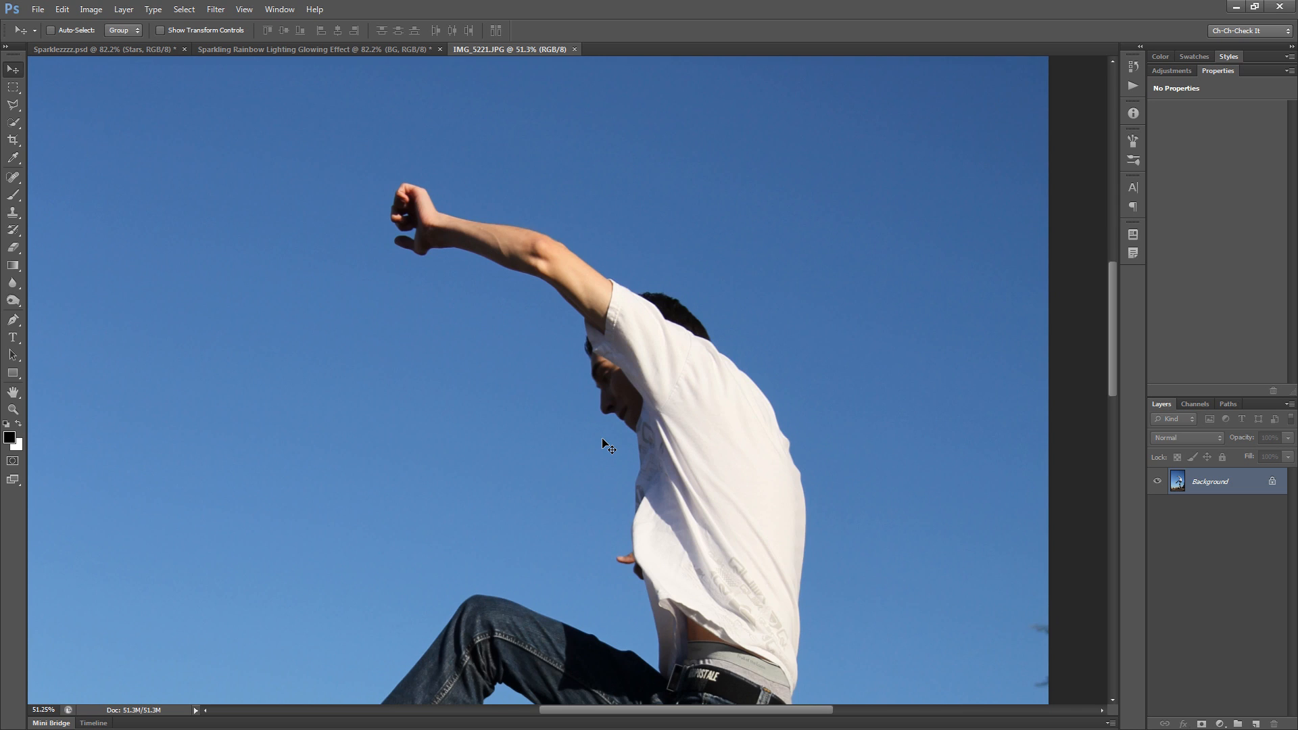
scroll(609, 447, down, 3)
drag(608, 435, 583, 341)
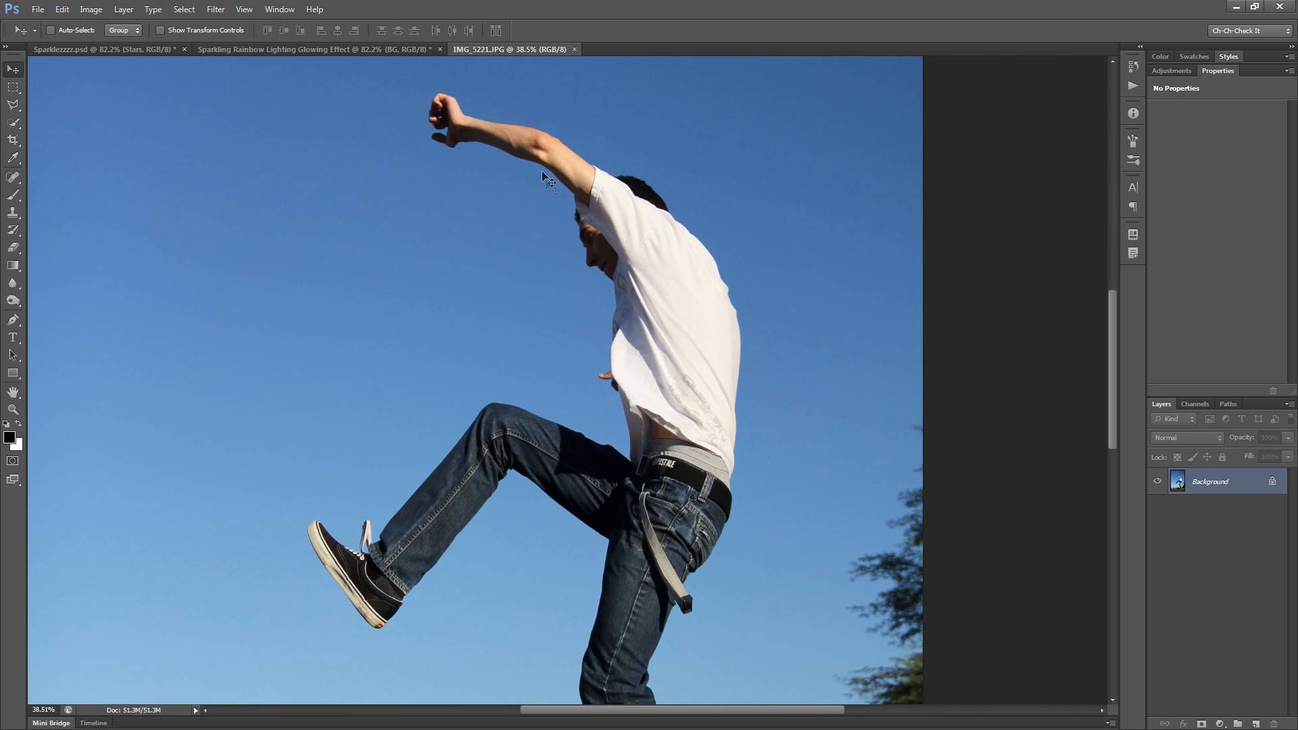
Step: Select the man's raised arm, head and white shirt with the Quick Selection tool at brush size 35
drag(608, 465, 575, 515)
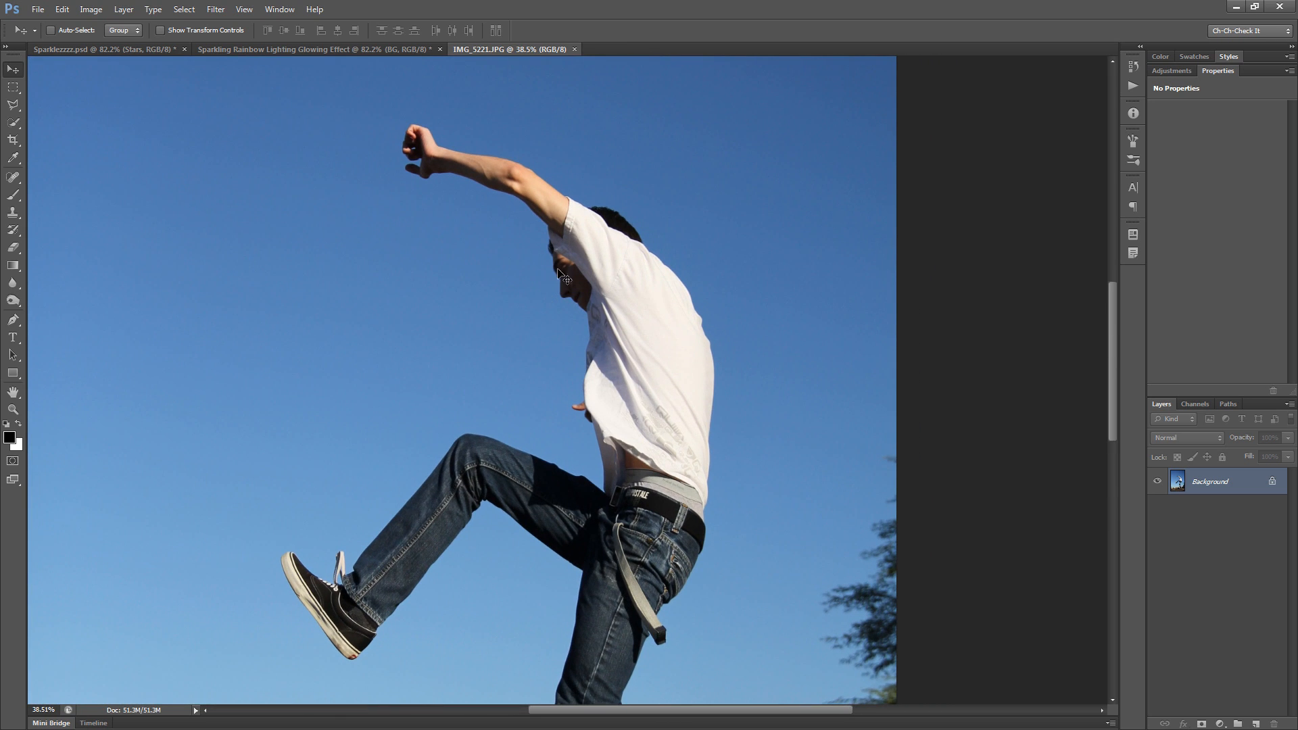
key(w)
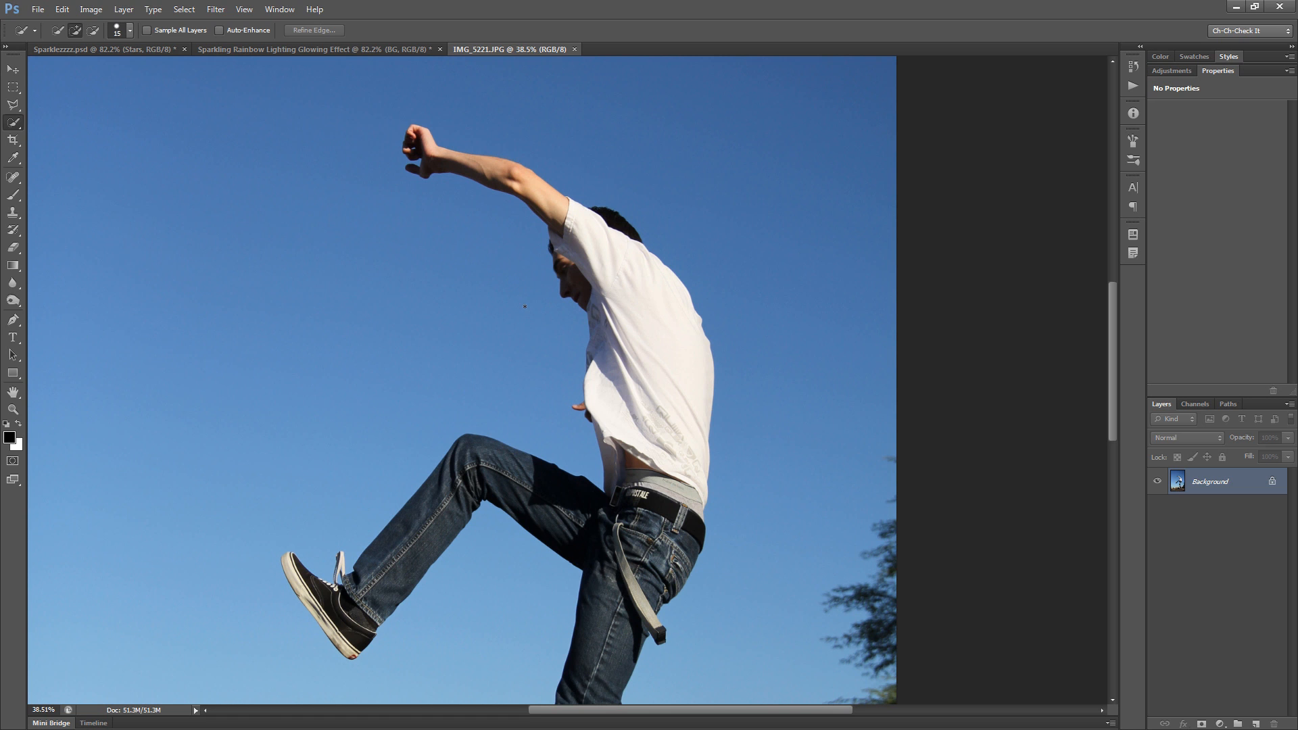
scroll(517, 166, up, 3)
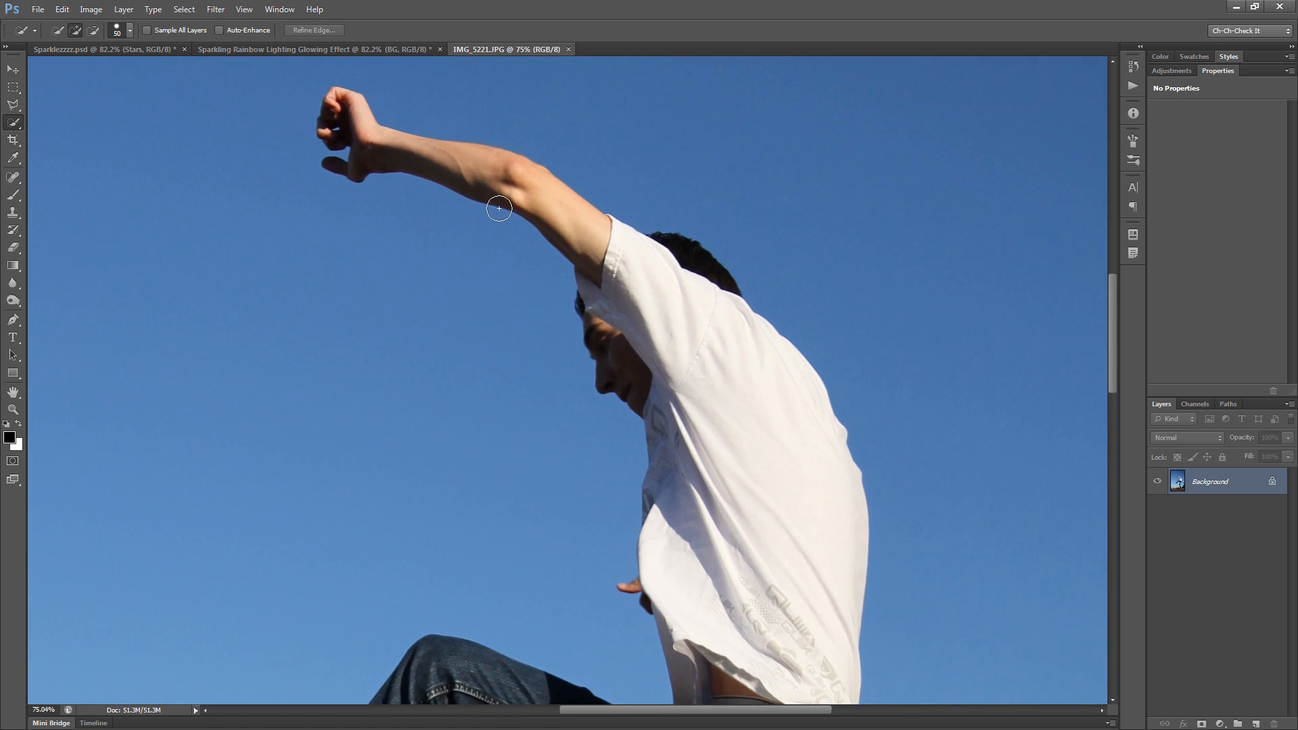
key([)
scroll(374, 151, up, 1)
mouse_move(376, 187)
mouse_down()
mouse_move(385, 255)
mouse_move(363, 208)
mouse_move(620, 282)
mouse_move(767, 415)
mouse_move(852, 591)
mouse_move(832, 568)
mouse_up()
Step: Extend the selection over the waist, belt, hanging strap and both thighs of the jeans
scroll(832, 568, down, 3)
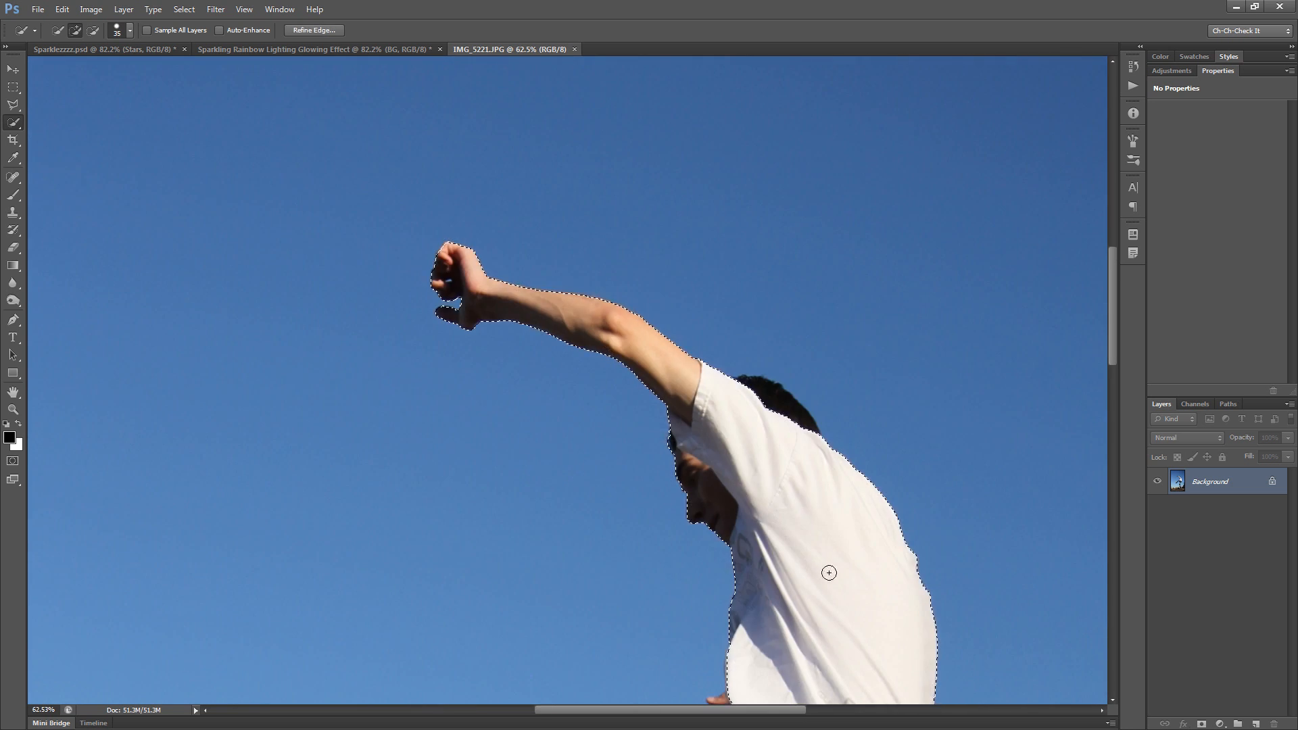
drag(760, 433, 641, 85)
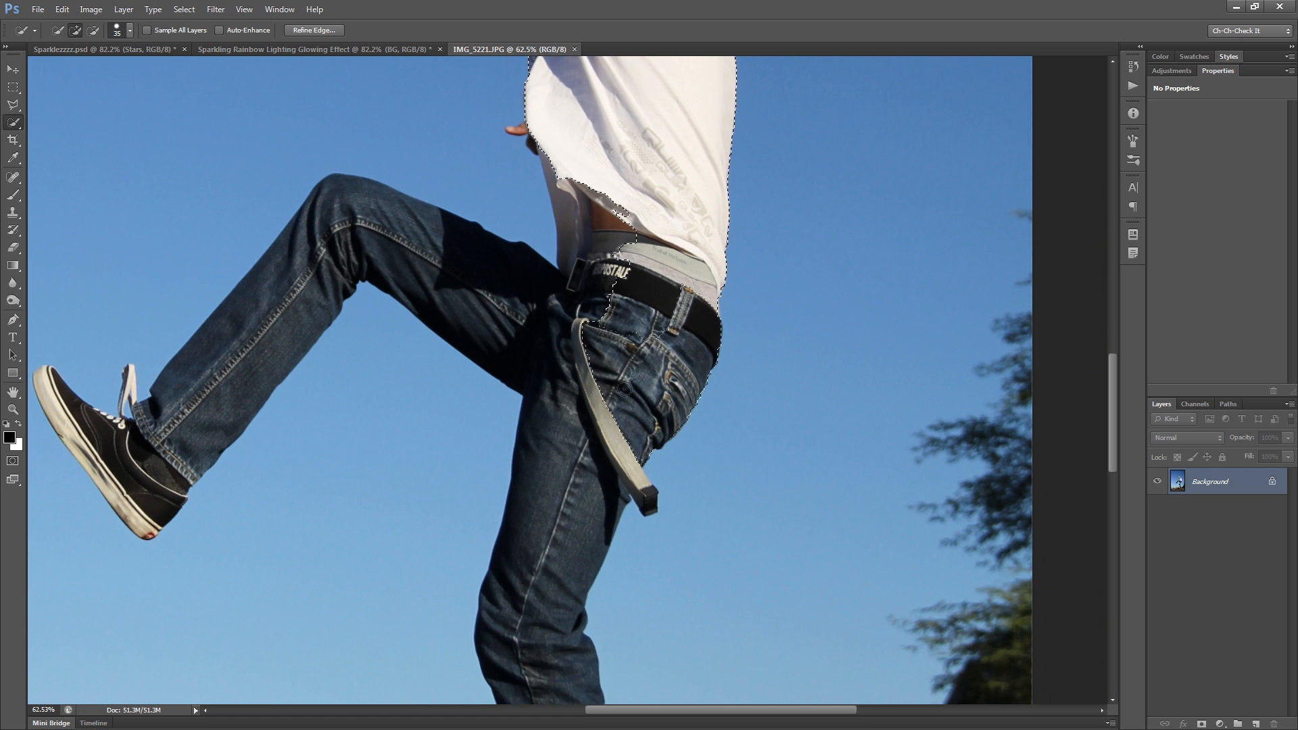
scroll(635, 265, up, 3)
mouse_move(541, 111)
mouse_down()
mouse_move(613, 249)
mouse_move(565, 256)
mouse_up()
mouse_move(531, 334)
mouse_down()
mouse_move(489, 341)
mouse_move(433, 298)
mouse_up()
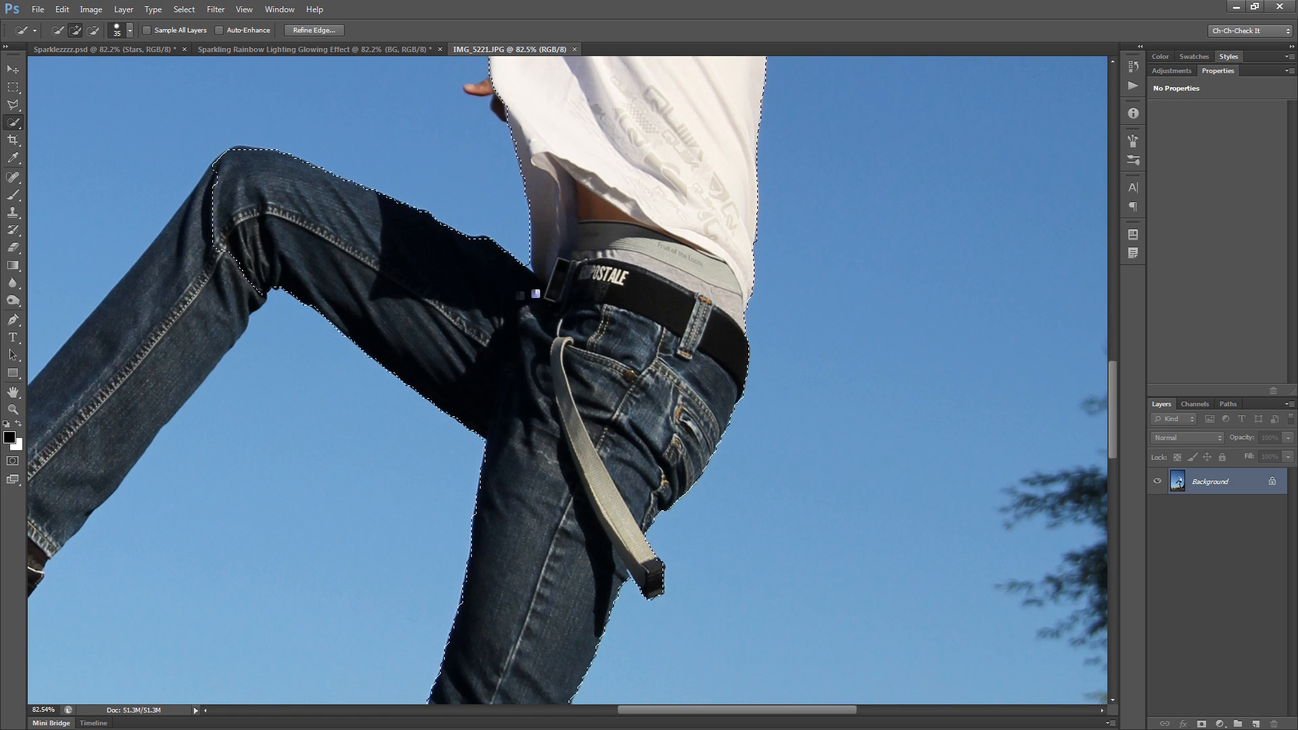
scroll(619, 265, up, 2)
Step: Add the raised leg's shin and its black shoe to the selection
scroll(619, 265, down, 5)
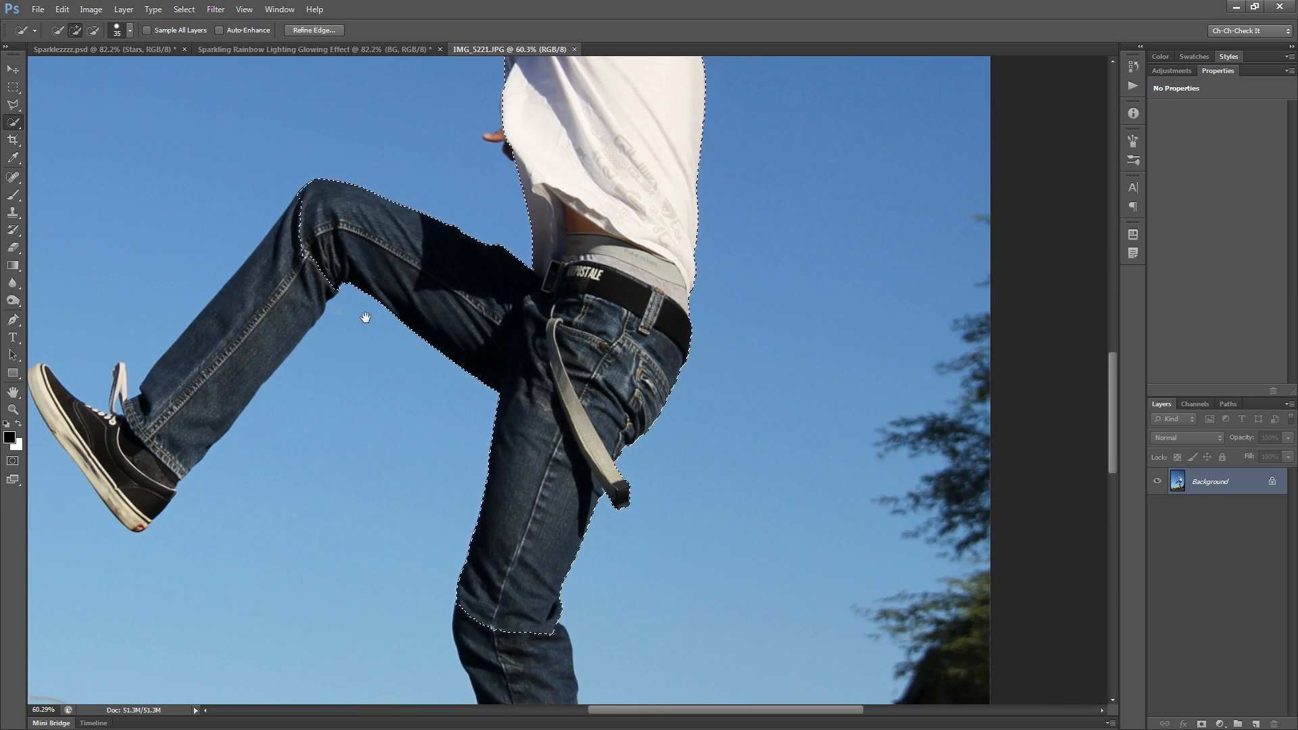
drag(365, 317, 723, 317)
scroll(723, 318, up, 3)
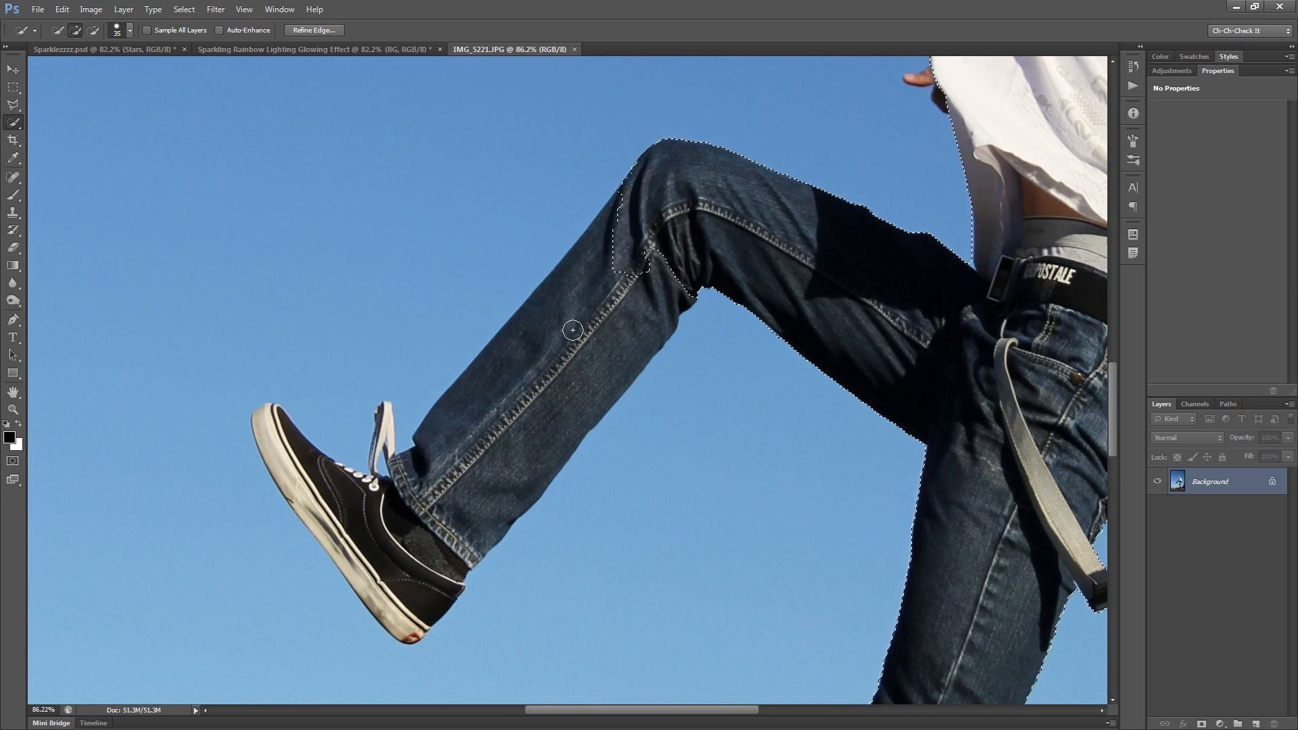
mouse_move(387, 546)
mouse_down()
mouse_move(411, 546)
mouse_move(409, 628)
mouse_move(268, 420)
mouse_up()
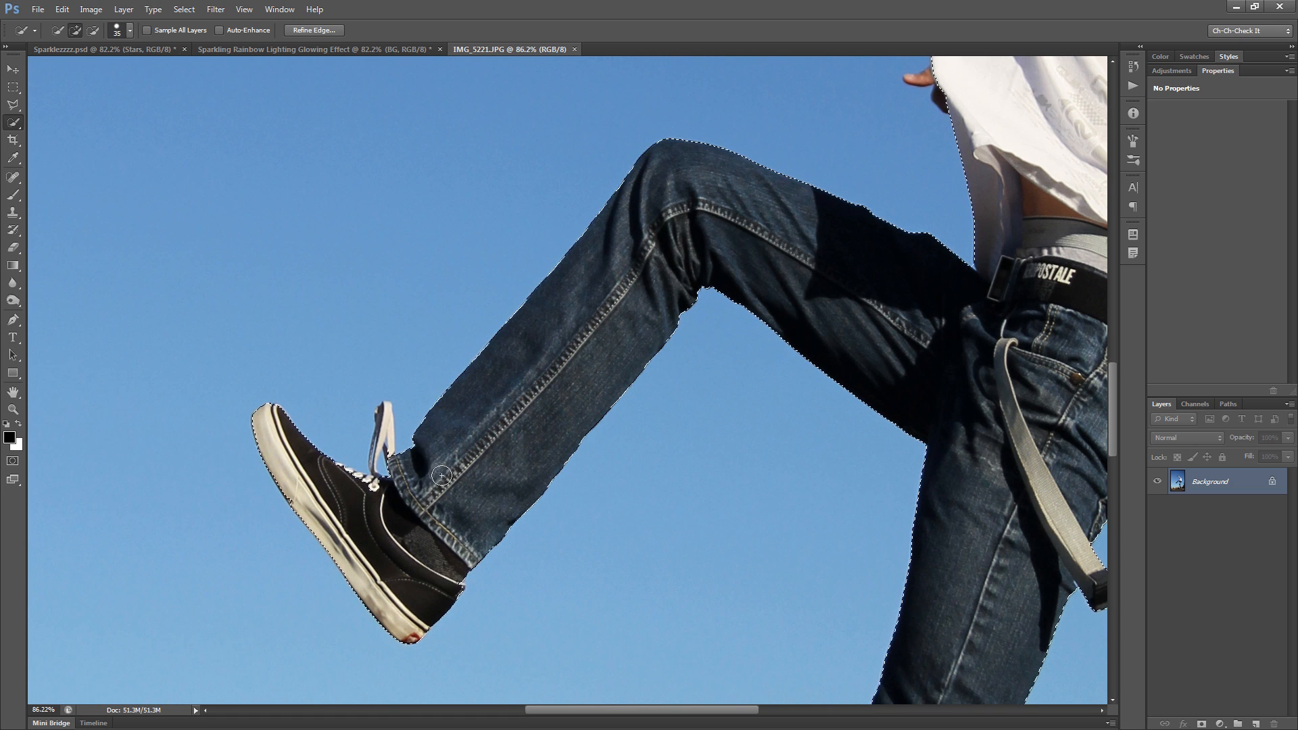
Step: Extend the selection down the lower leg to the cuff, sock and shoe near the ground
scroll(438, 473, down, 2)
scroll(438, 472, down, 2)
drag(827, 559, 805, 333)
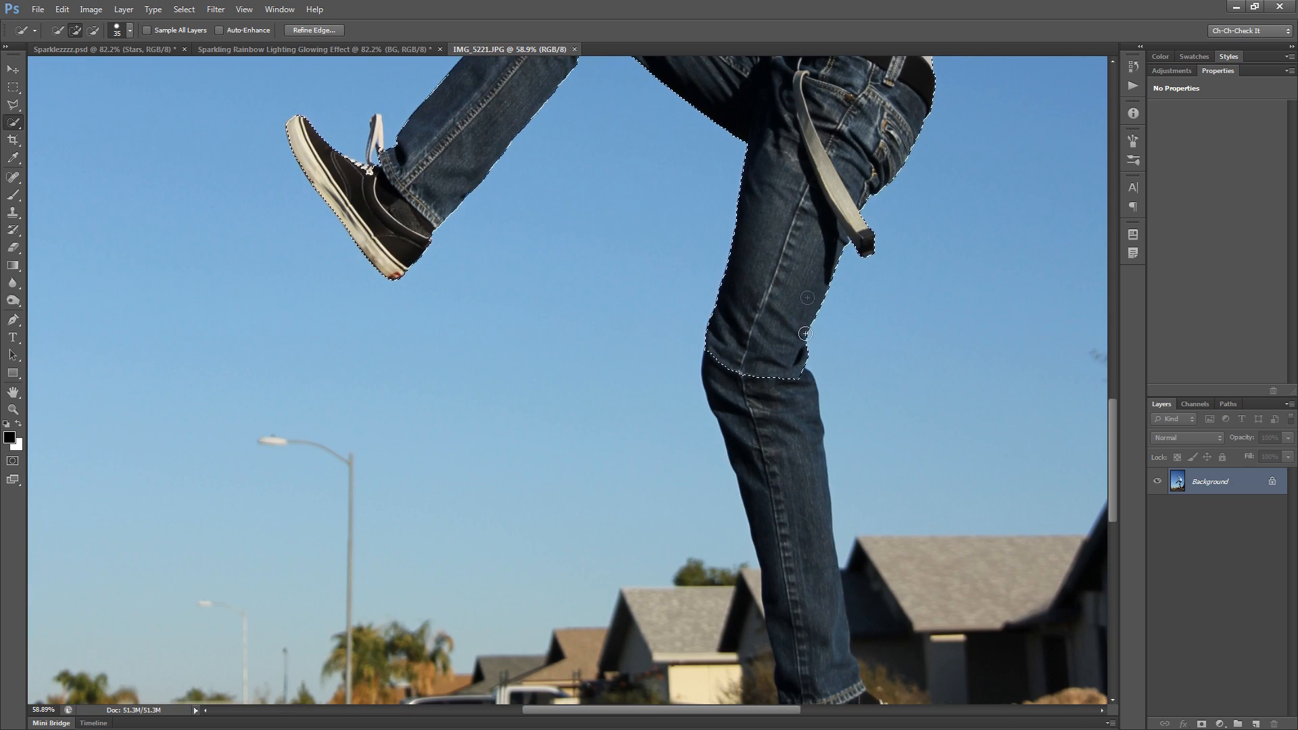
scroll(855, 196, up, 4)
drag(776, 540, 704, 164)
mouse_move(631, 87)
mouse_down()
mouse_move(762, 682)
mouse_move(699, 265)
mouse_move(690, 436)
mouse_move(649, 564)
mouse_move(734, 470)
mouse_up()
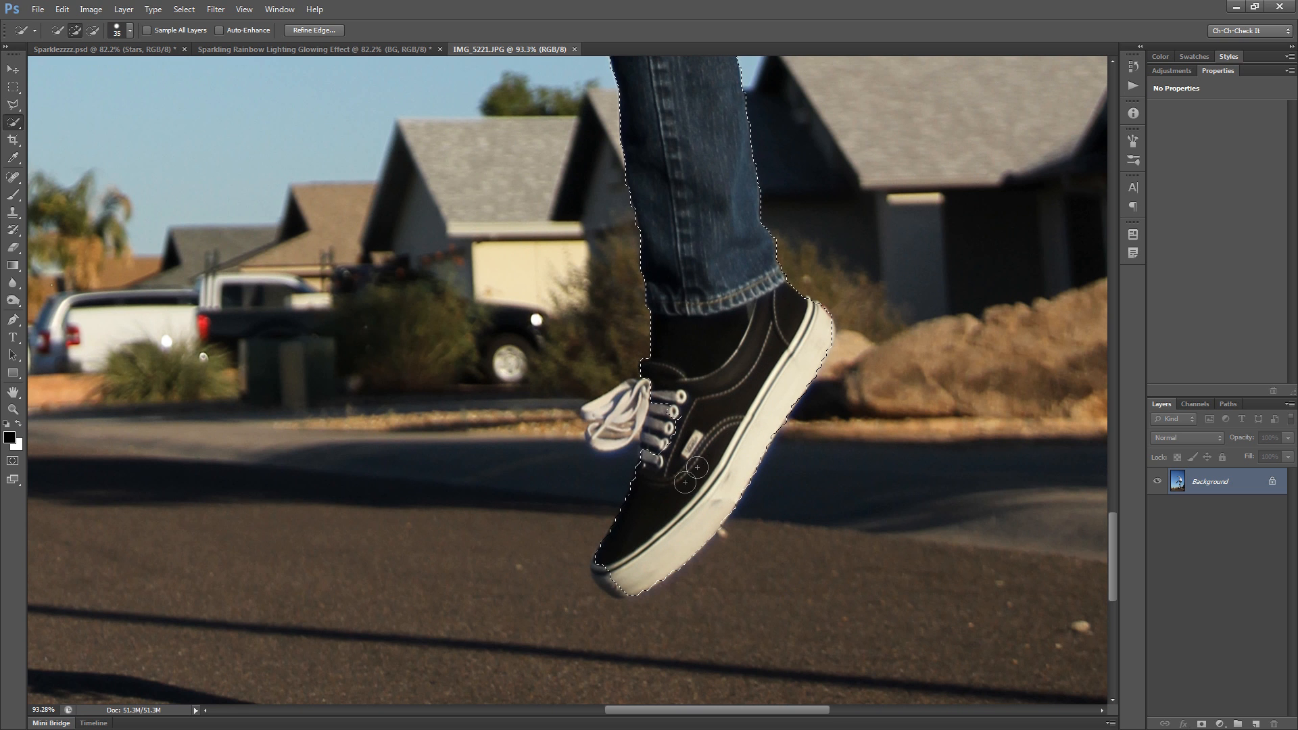
Step: Refine the lower shoe's selection so it includes the rounded toe cap and the lacing across the front
mouse_move(716, 384)
mouse_down()
mouse_move(832, 142)
mouse_move(817, 163)
mouse_up()
scroll(733, 359, up, 5)
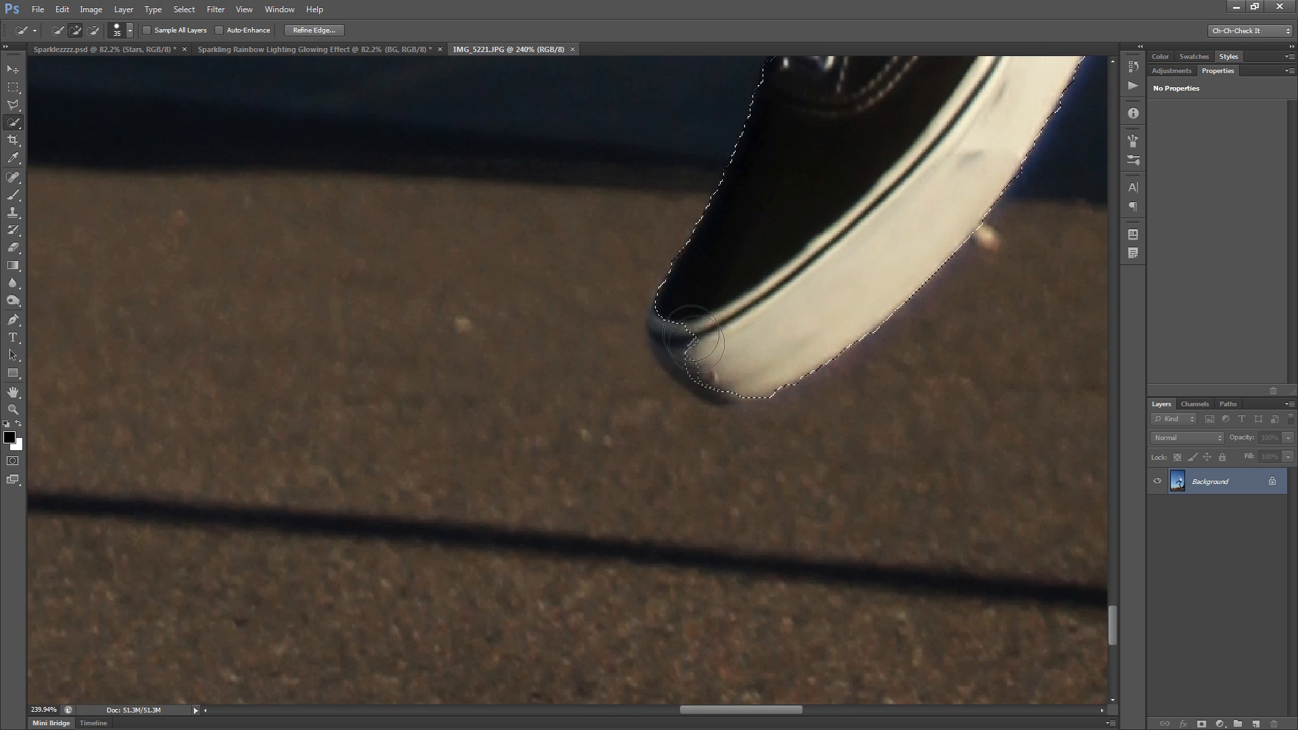
scroll(712, 343, down, 1)
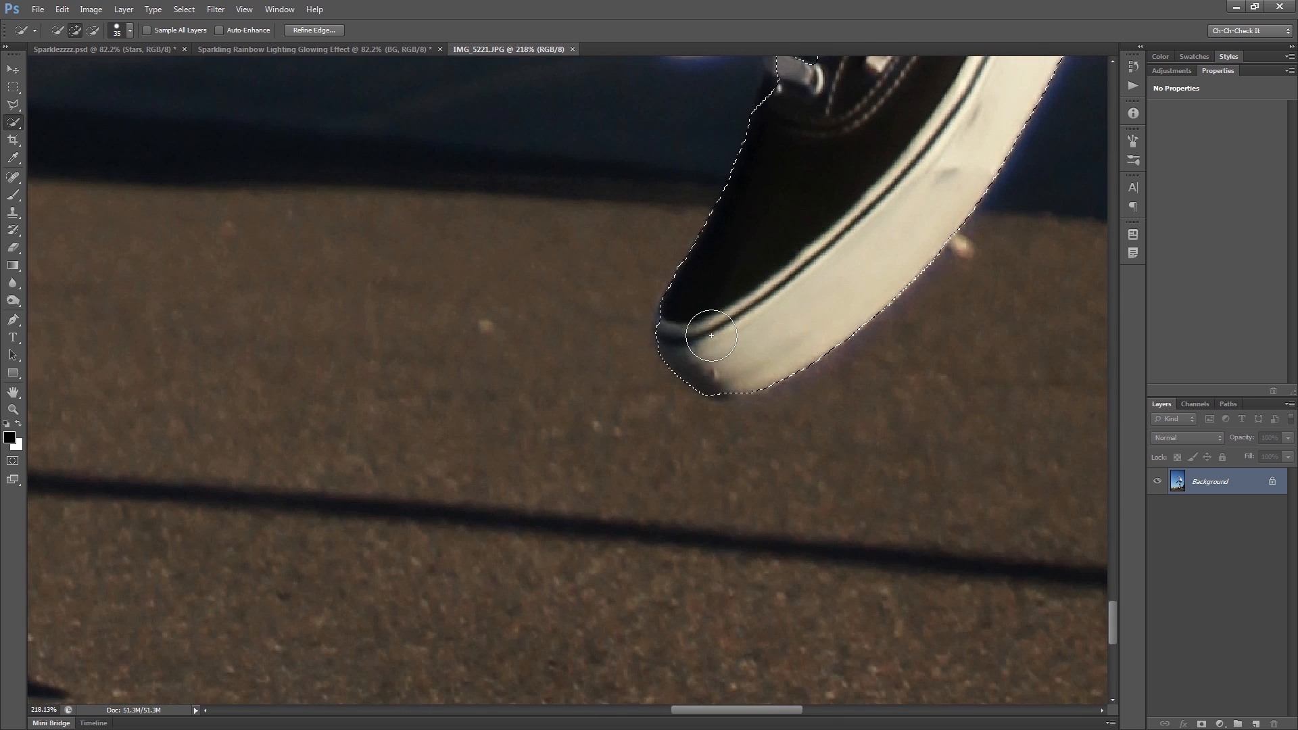
scroll(728, 374, down, 2)
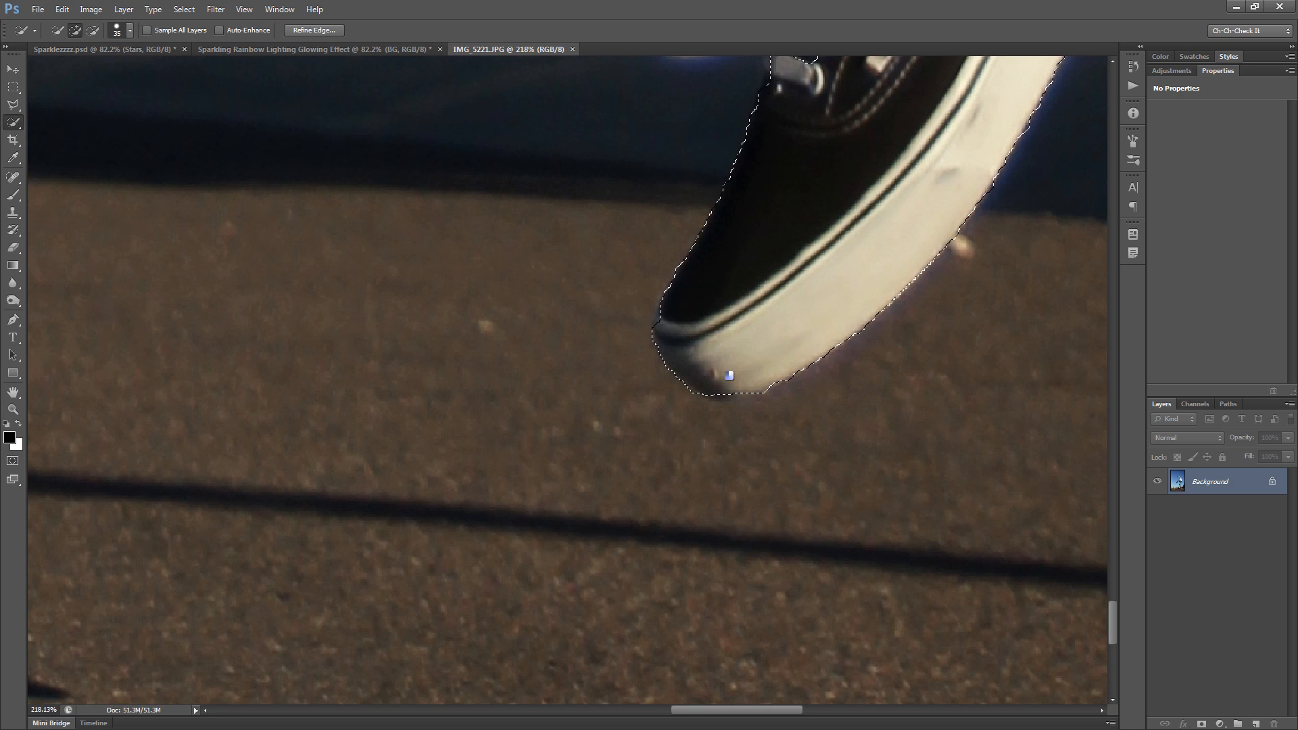
scroll(726, 364, up, 4)
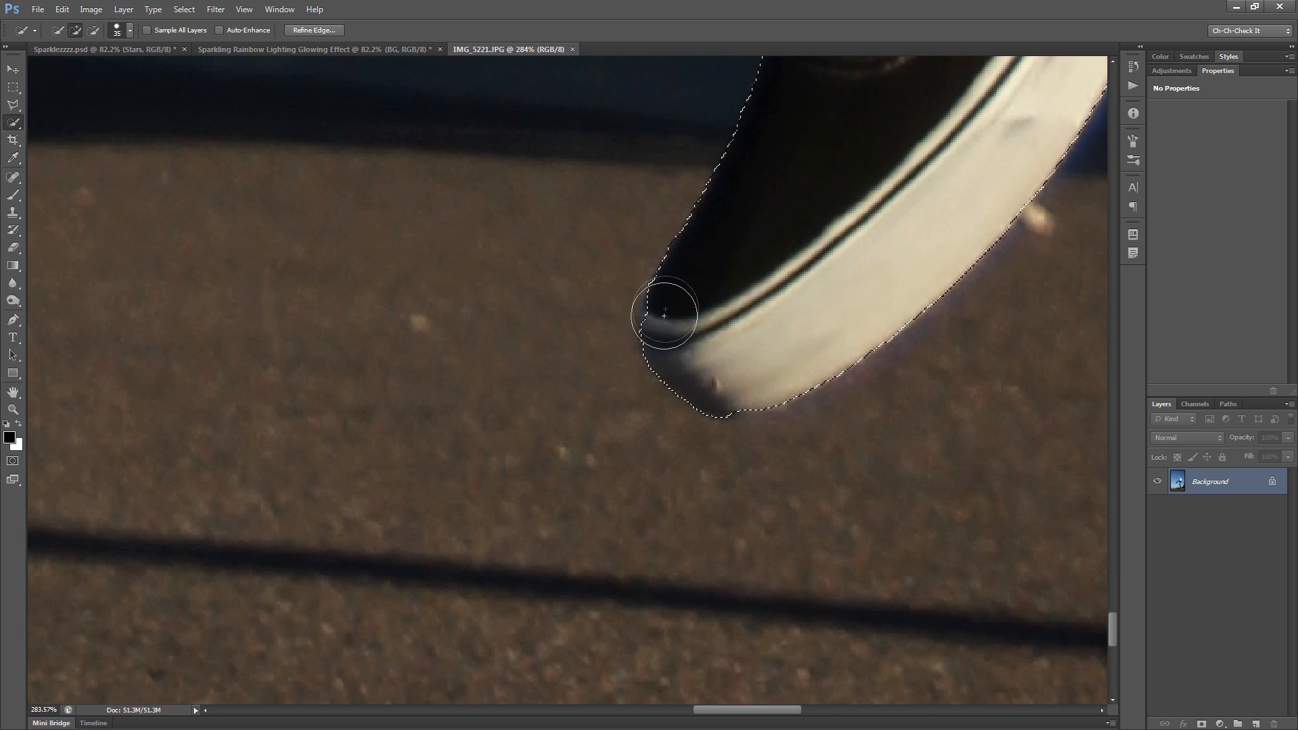
scroll(675, 327, down, 8)
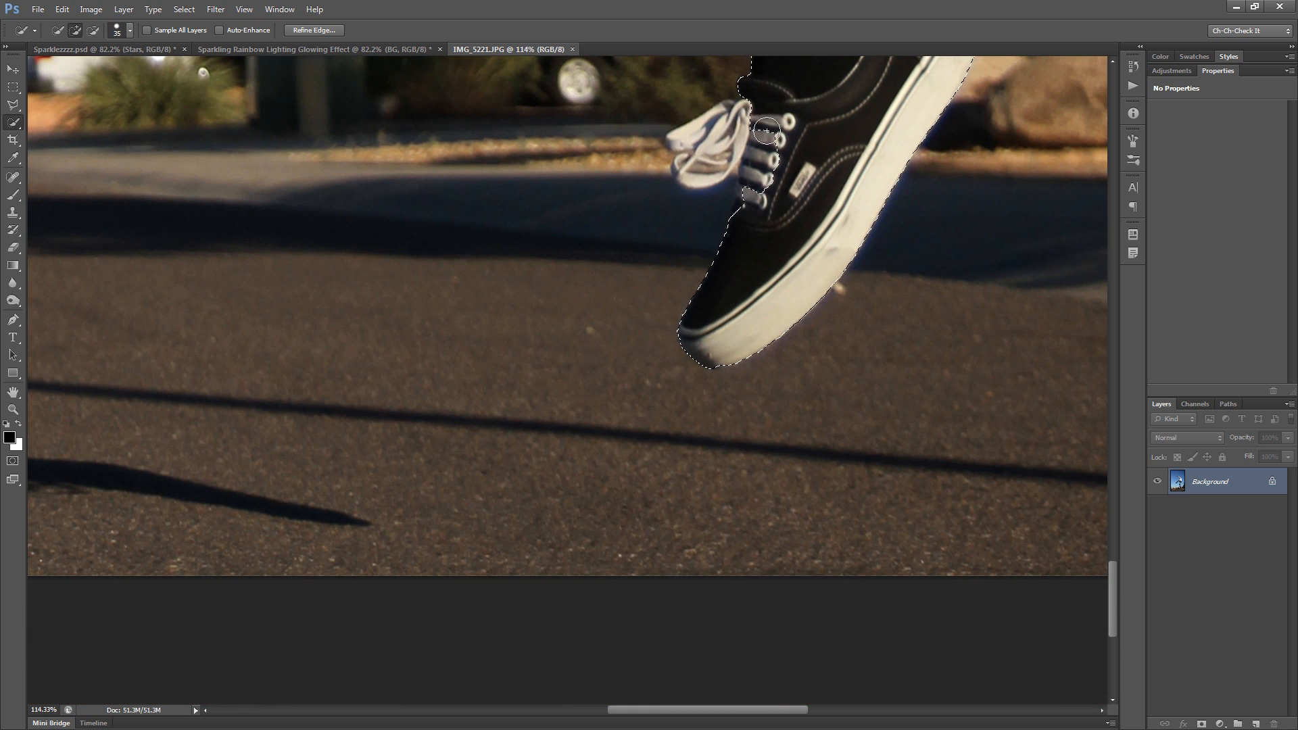
drag(766, 131, 758, 182)
scroll(789, 254, down, 3)
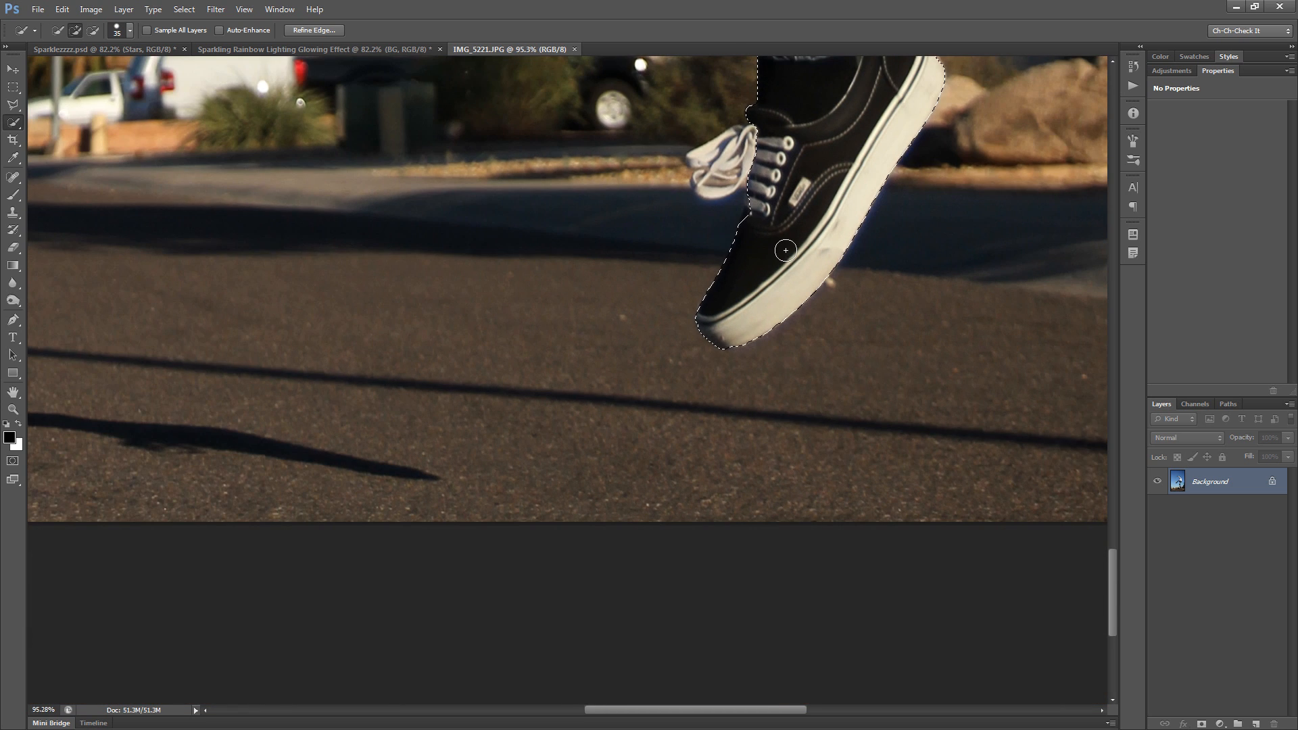
Step: Examine the selection edges up the legs, around the raised shoe and along the torso
drag(791, 96, 744, 420)
scroll(743, 420, down, 2)
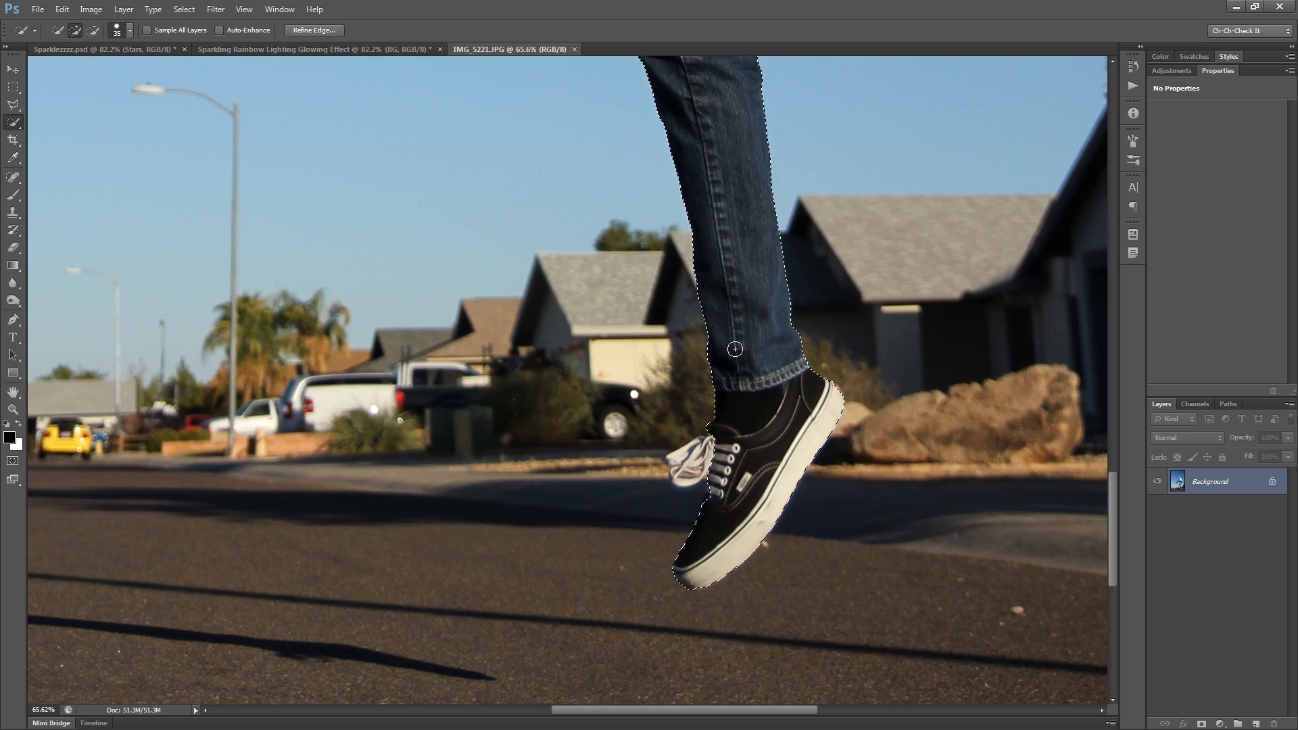
drag(679, 99, 643, 528)
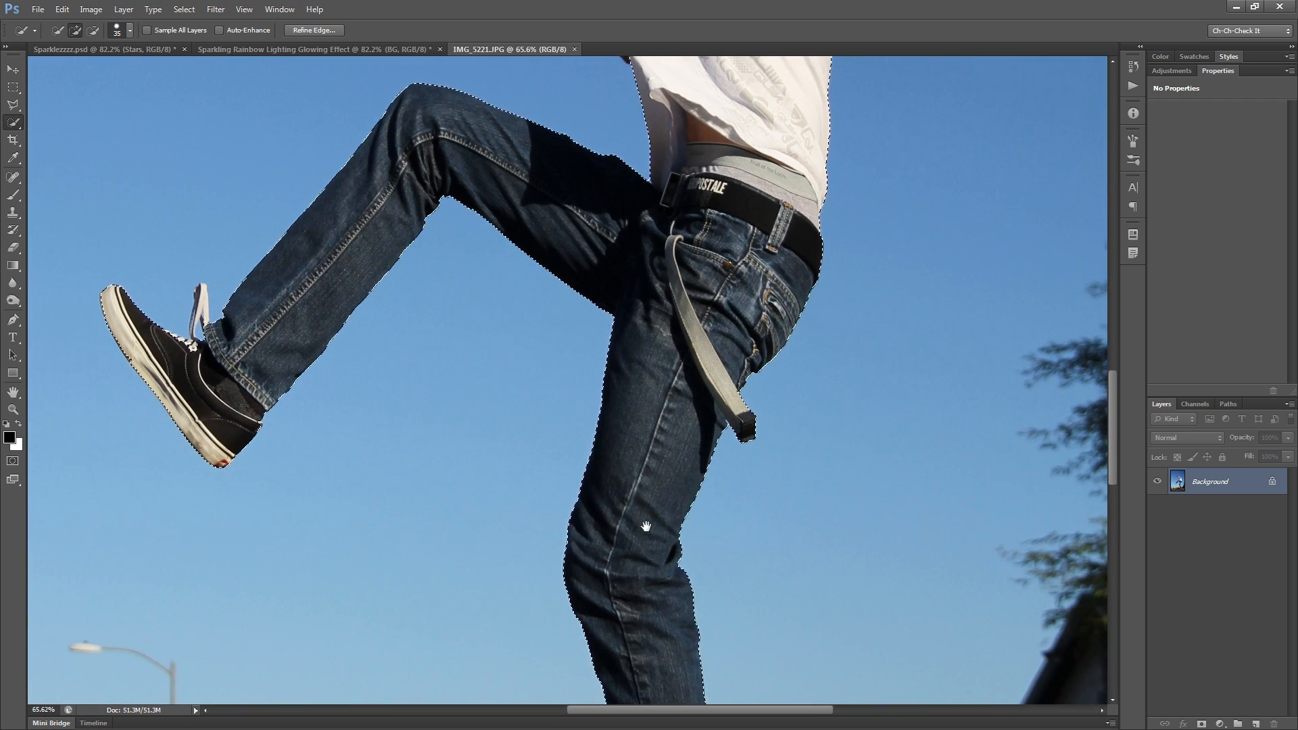
scroll(191, 459, up, 4)
drag(418, 244, 700, 492)
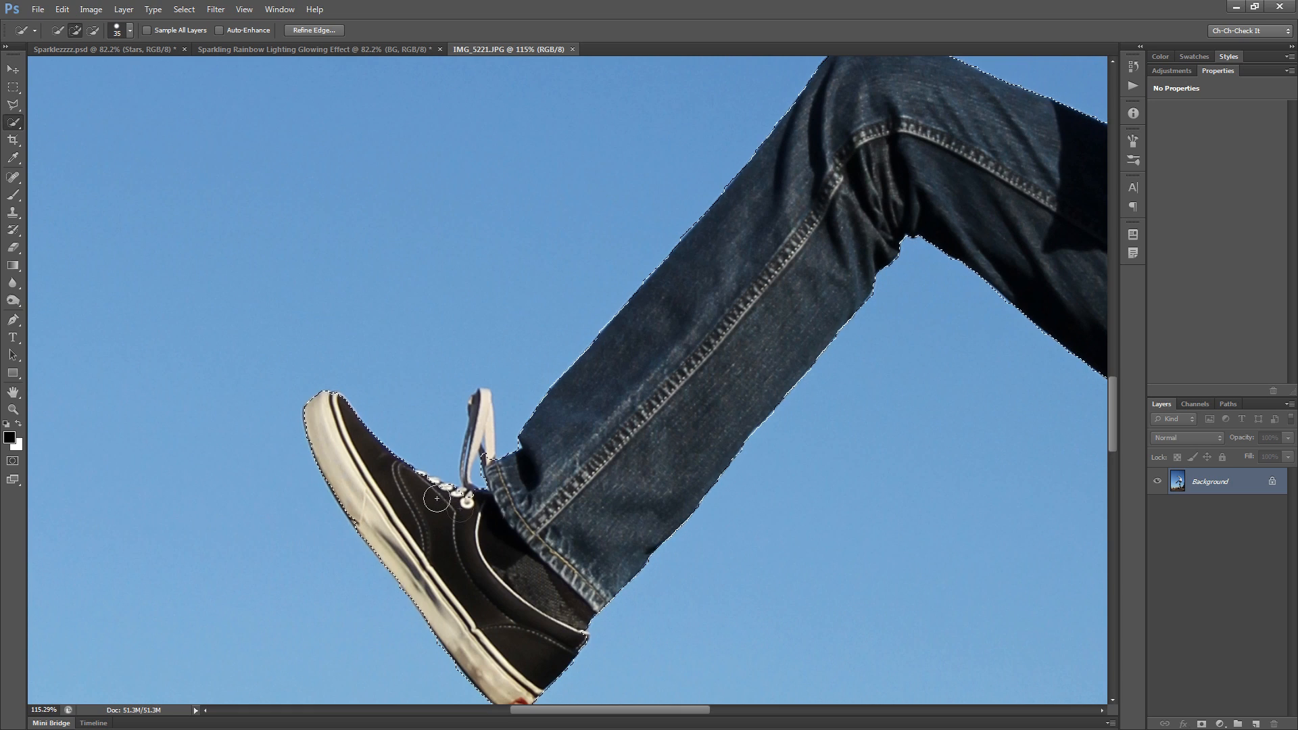
drag(865, 249, 426, 460)
drag(899, 334, 409, 348)
drag(533, 208, 617, 594)
drag(555, 247, 637, 464)
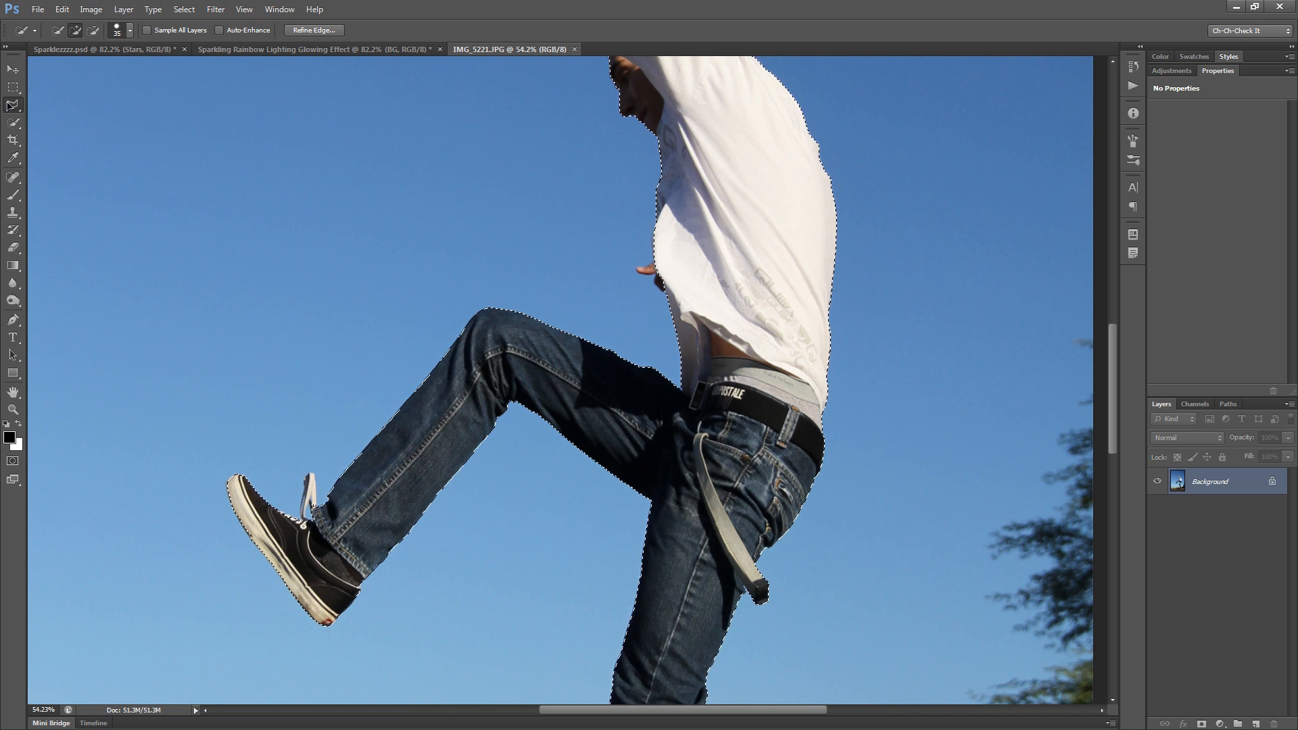
Step: Add the raised shoe's standing lace loop and white lacing to the selection with the Polygonal Lasso tool
drag(13, 104, 126, 126)
click(108, 121)
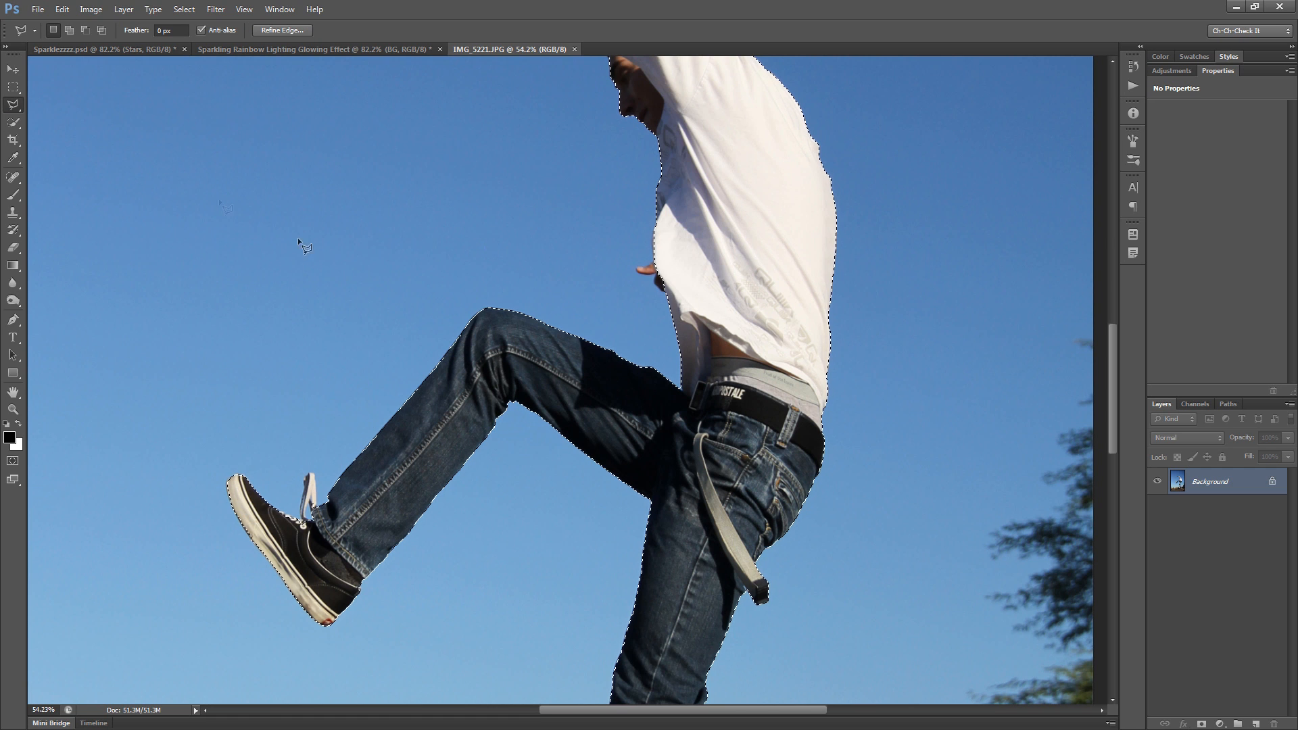
drag(370, 538, 545, 440)
scroll(495, 418, up, 3)
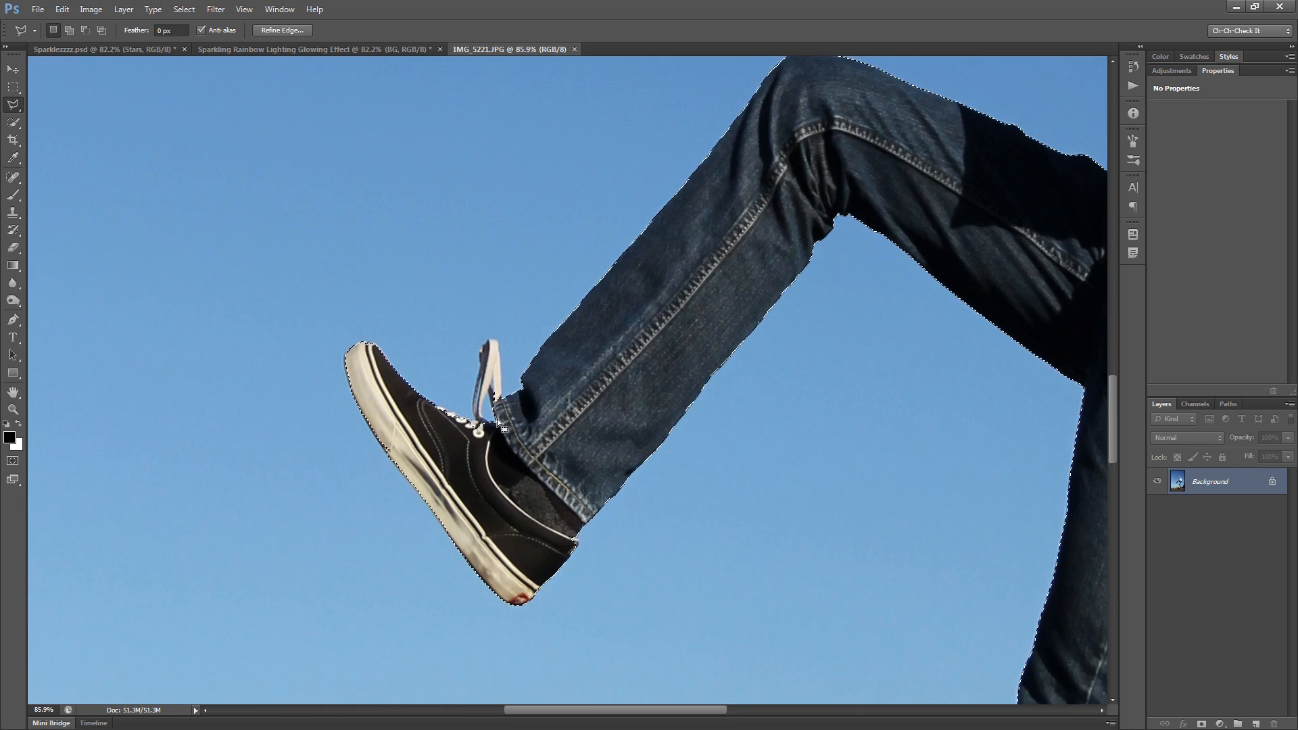
scroll(497, 419, down, 1)
scroll(469, 391, up, 3)
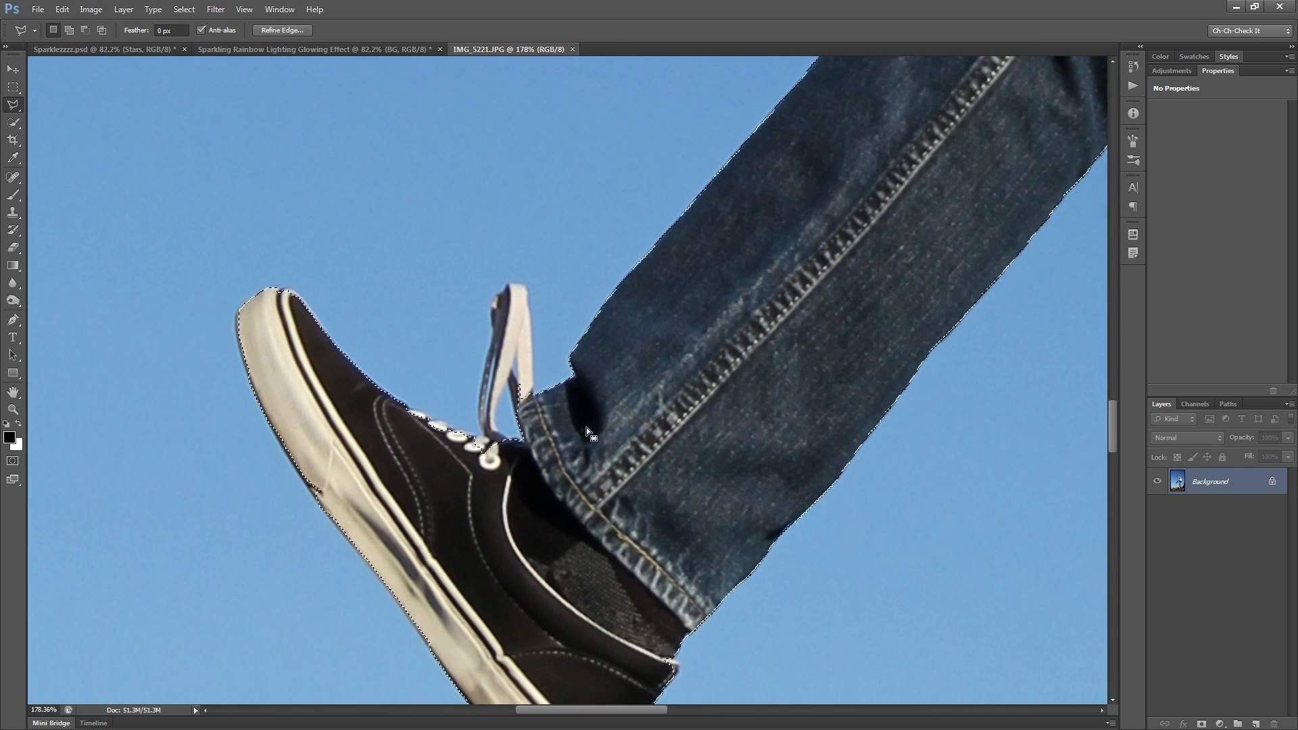
scroll(537, 396, up, 1)
drag(576, 467, 666, 504)
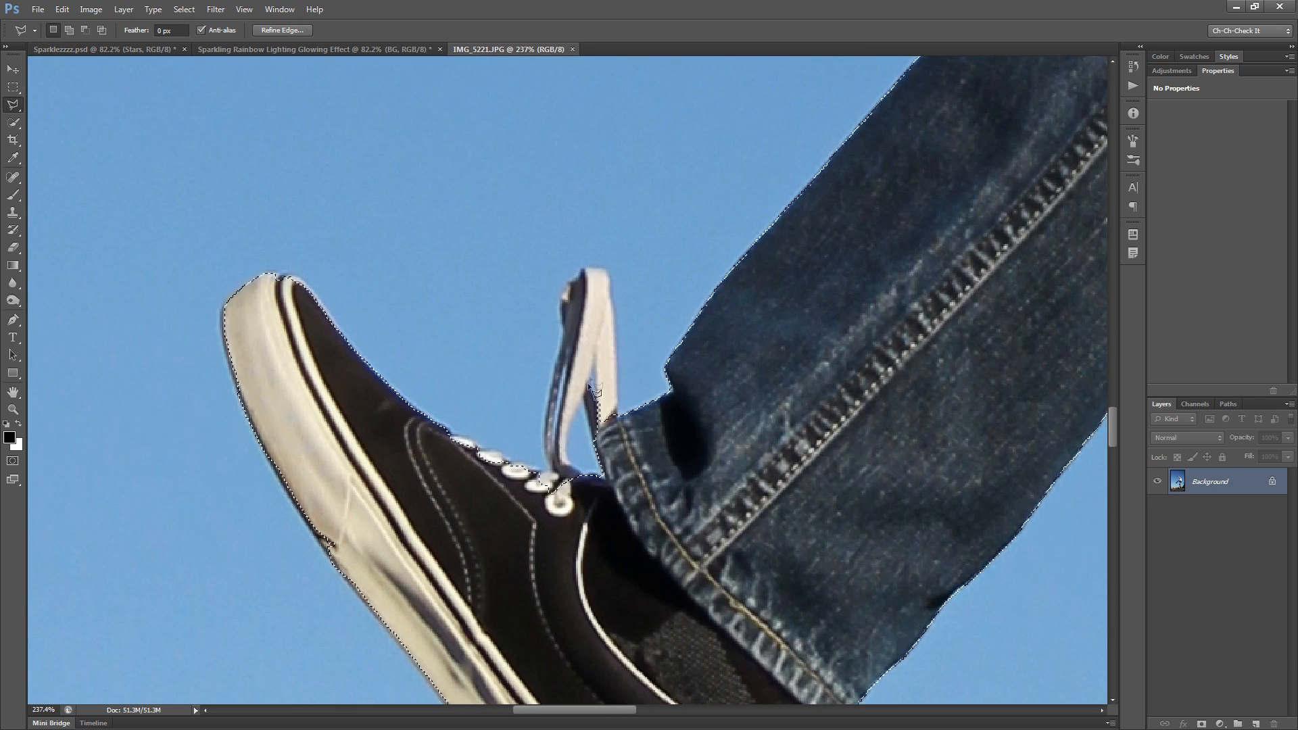
scroll(587, 366, up, 2)
mouse_move(651, 517)
mouse_down()
mouse_move(670, 390)
mouse_move(671, 476)
mouse_up()
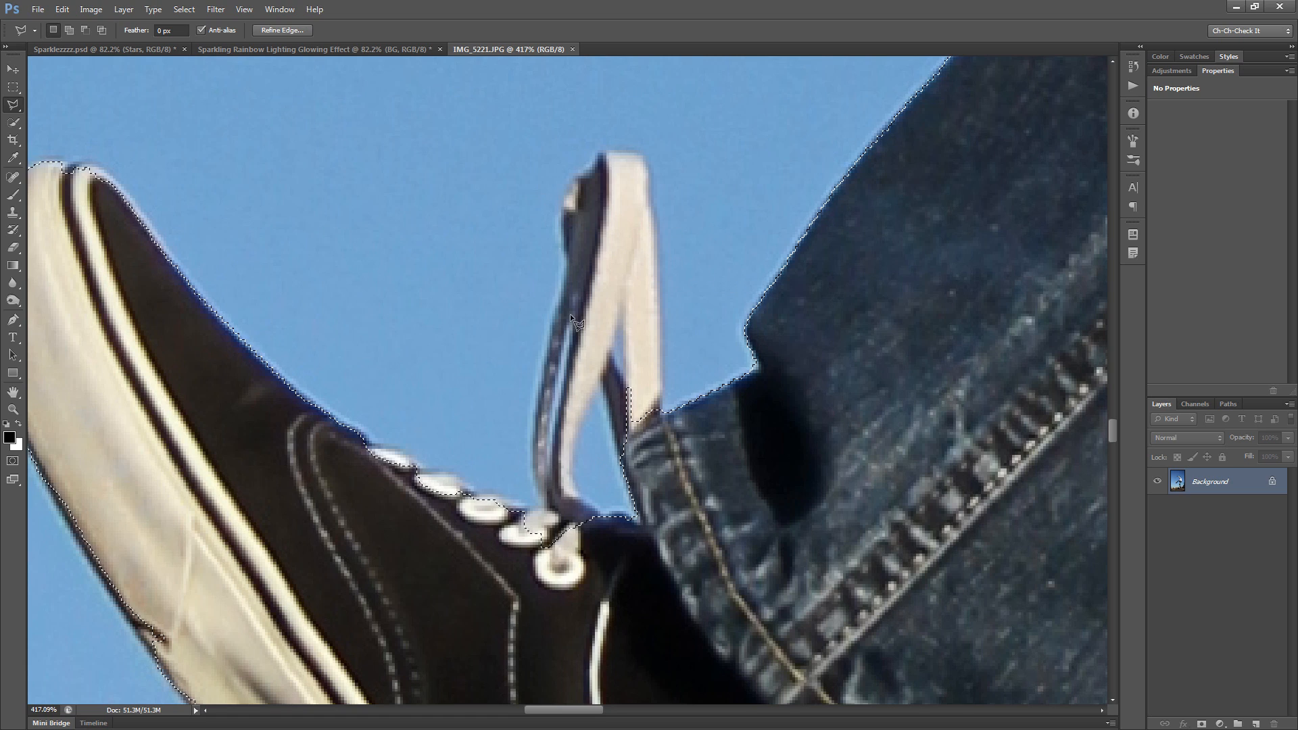
scroll(579, 376, up, 2)
mouse_move(685, 323)
mouse_down()
mouse_move(674, 408)
mouse_move(674, 277)
mouse_up()
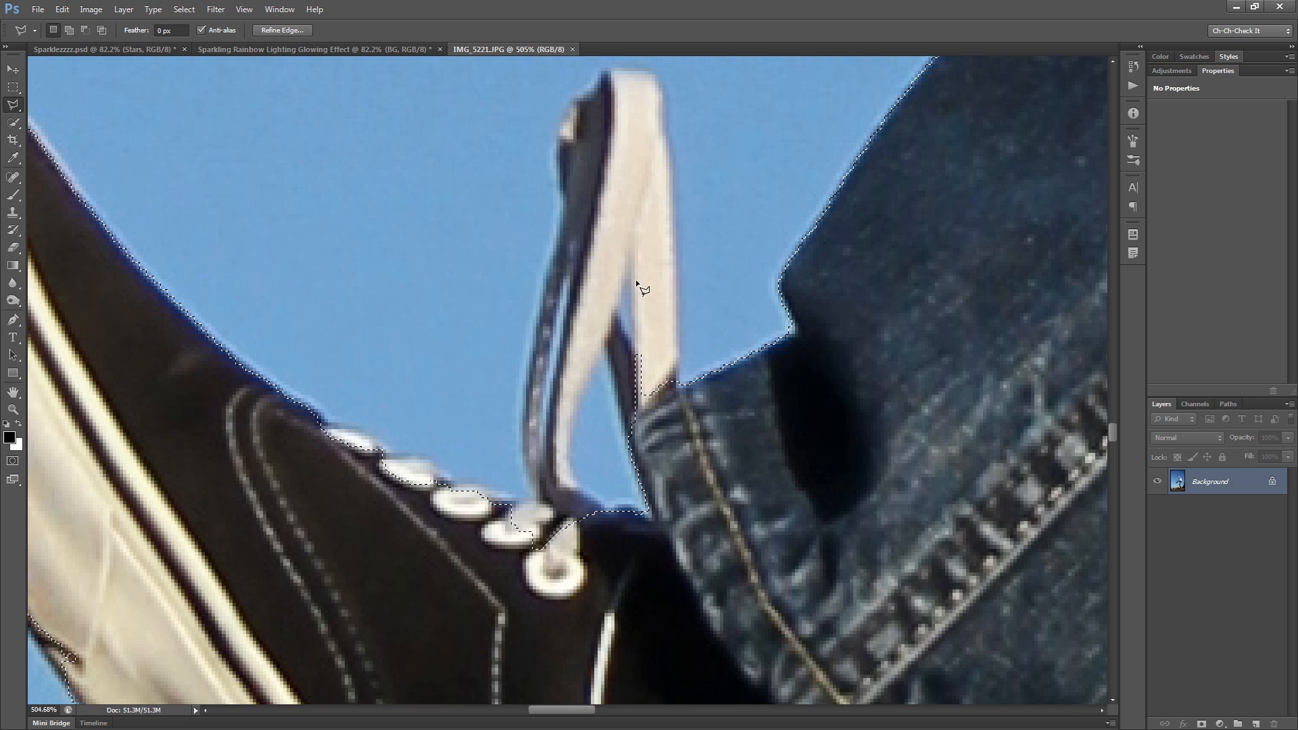
scroll(686, 340, up, 2)
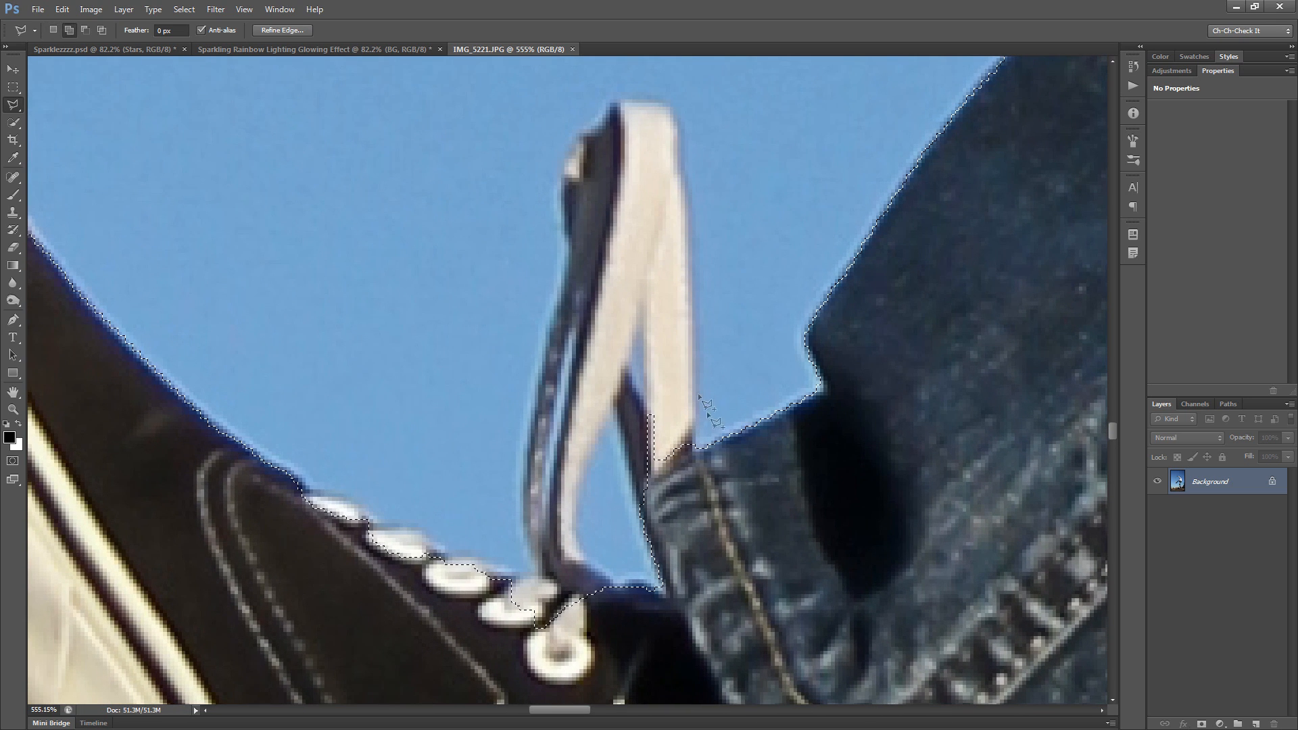
shift+click(690, 483)
click(678, 169)
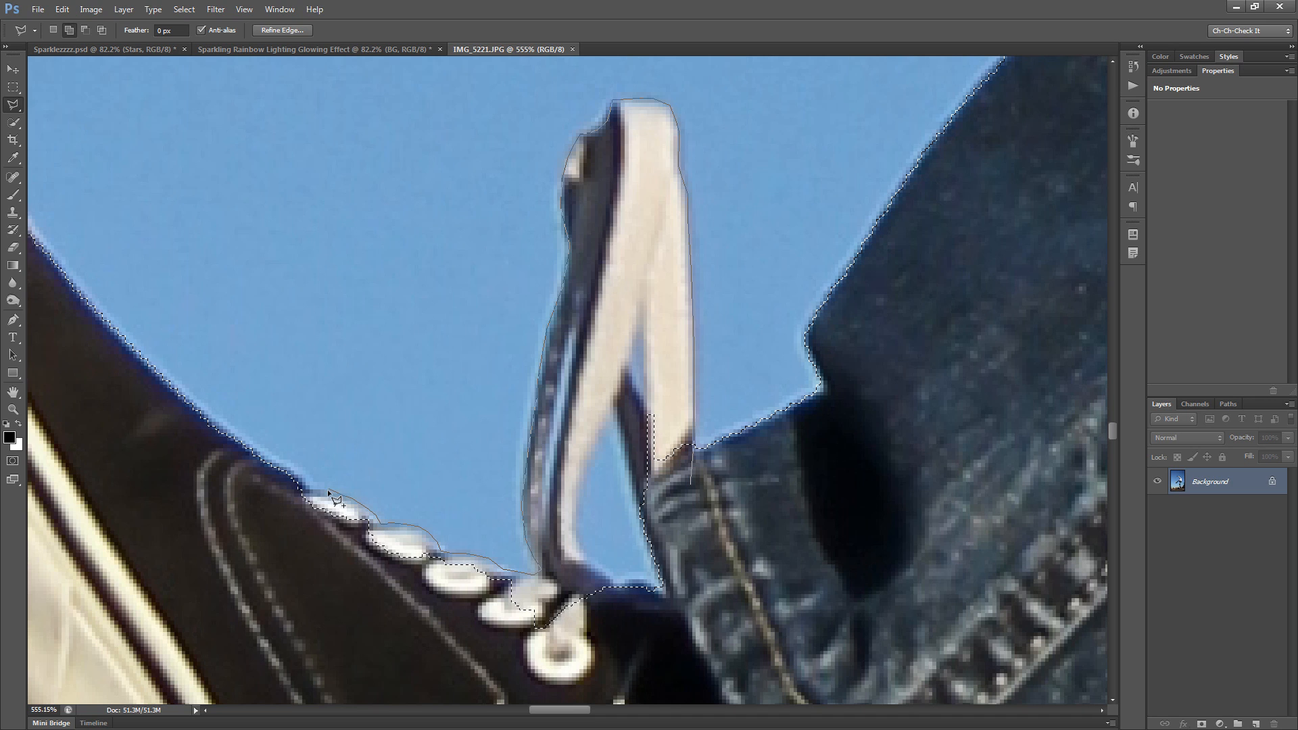
alt+click(262, 481)
alt+click(347, 629)
alt+click(496, 685)
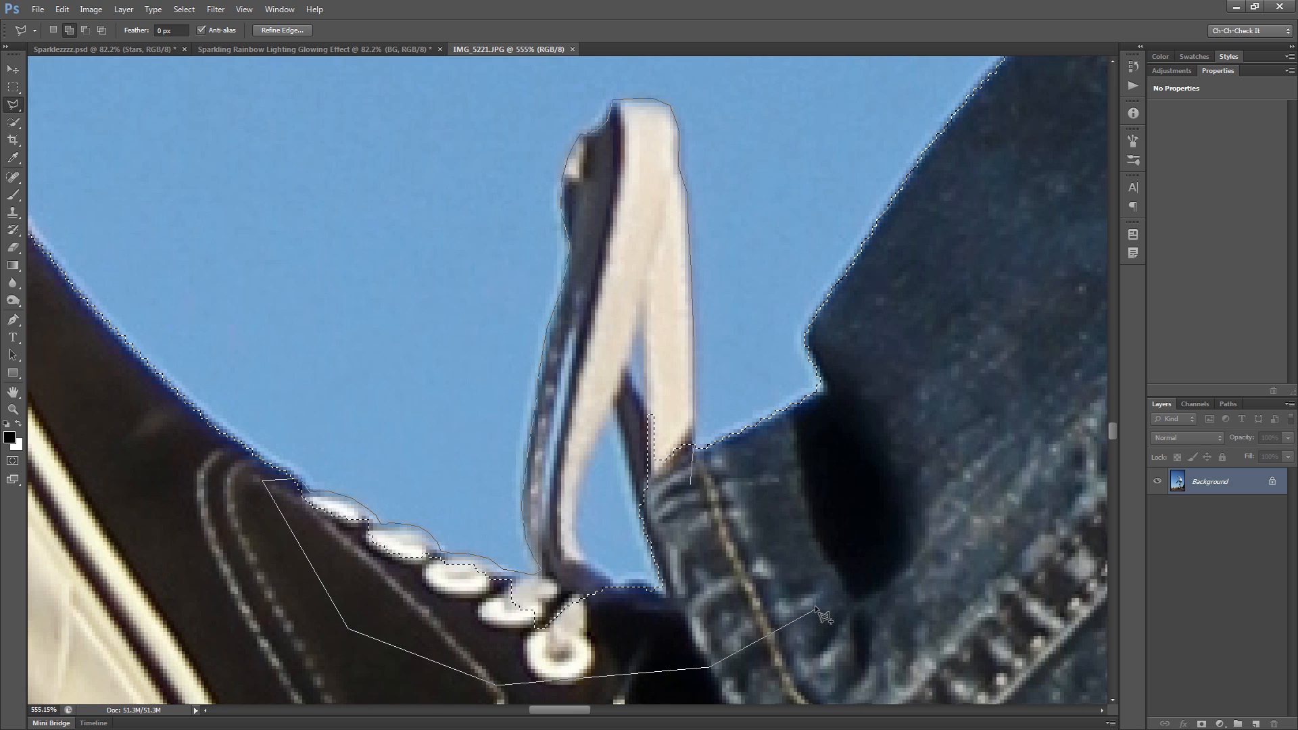
double_click(728, 534)
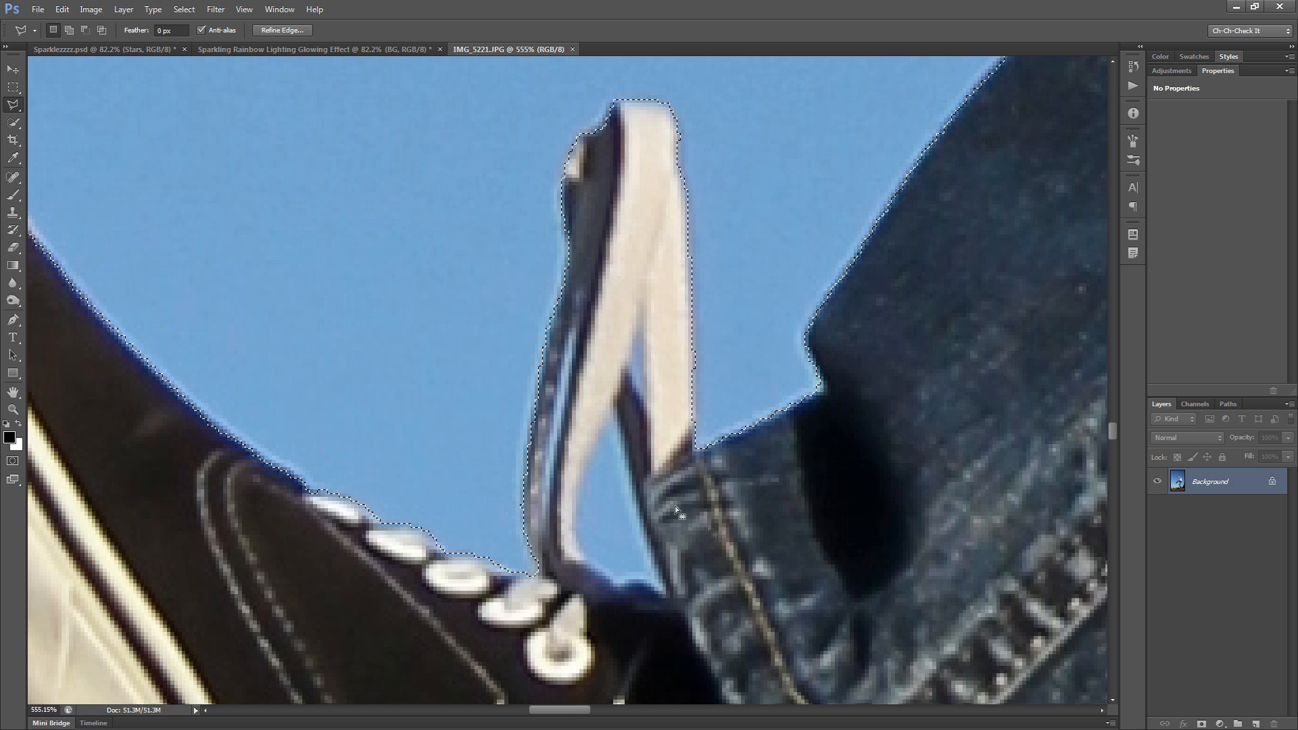
Step: Subtract the small sky gap between the two light strands of the raised shoe's lace loop from the selection
scroll(648, 512, up, 1)
scroll(544, 415, up, 2)
scroll(735, 342, up, 1)
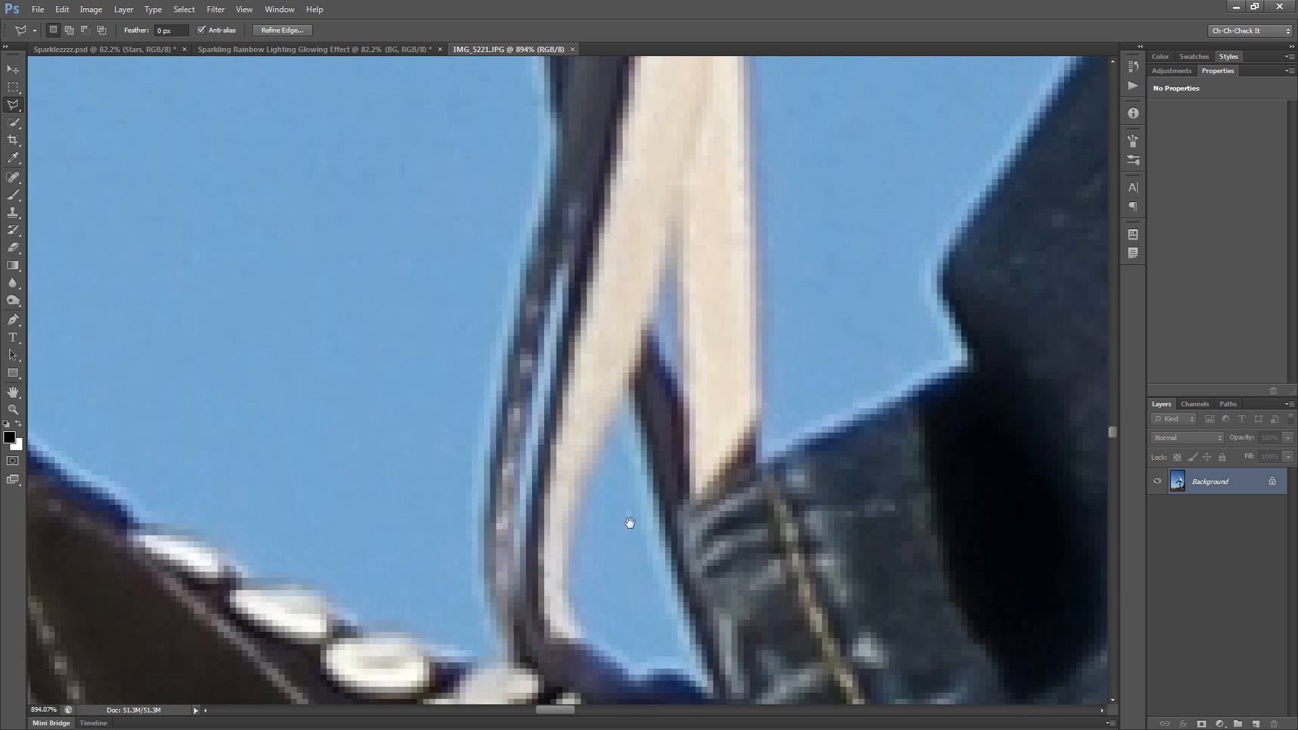
scroll(627, 534, down, 2)
scroll(631, 517, up, 2)
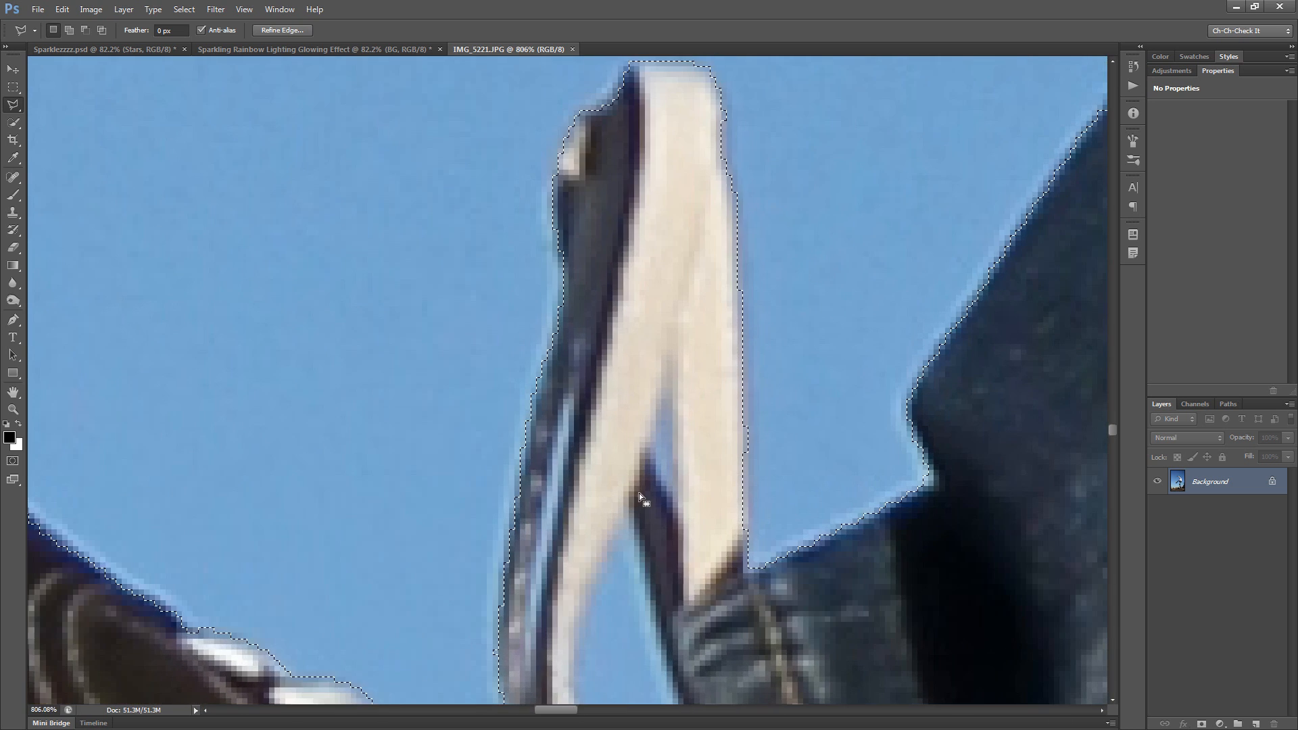
drag(614, 357, 553, 358)
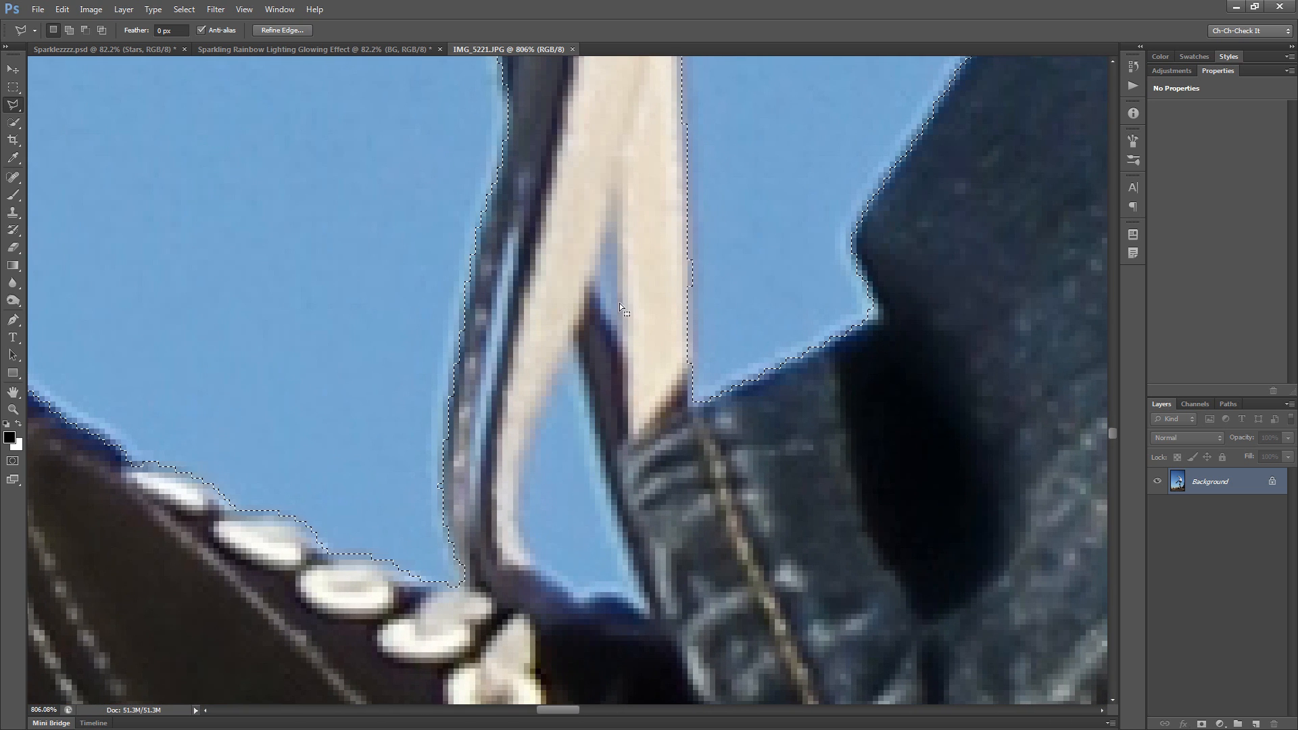
drag(619, 302, 649, 345)
drag(667, 246, 649, 411)
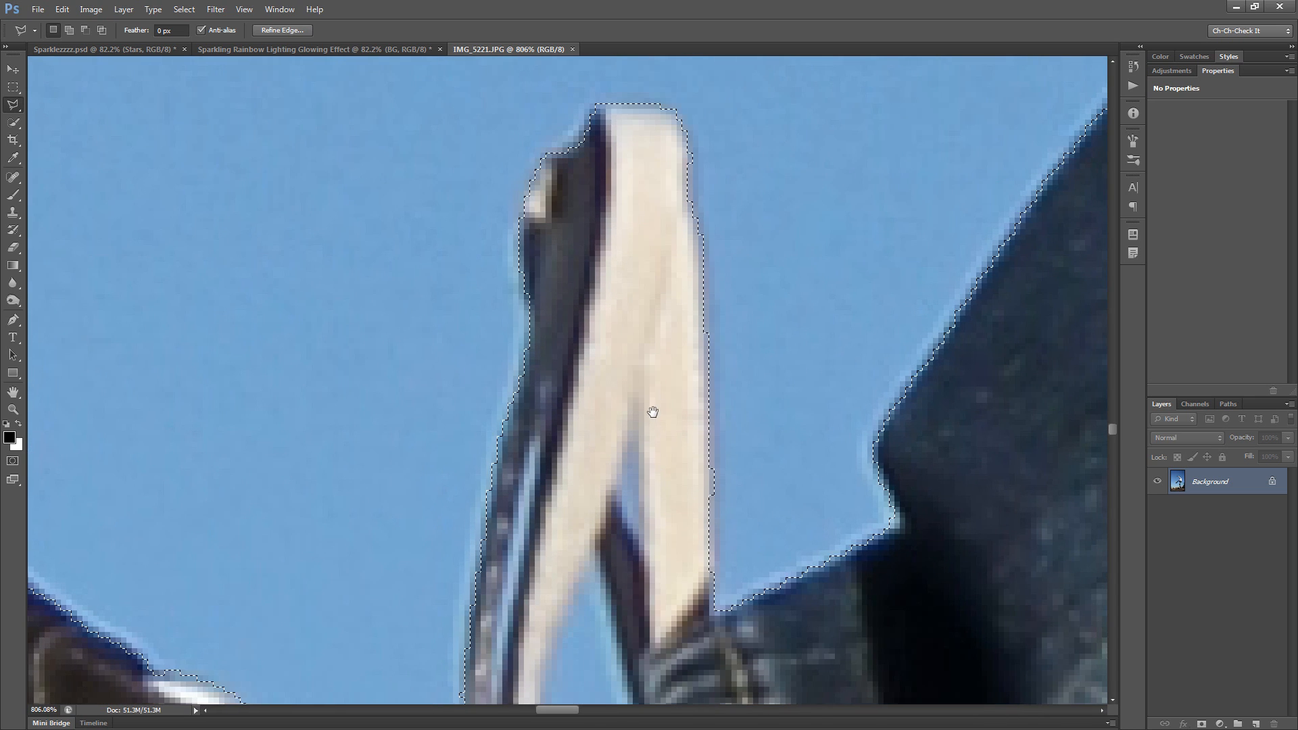
drag(548, 523, 550, 284)
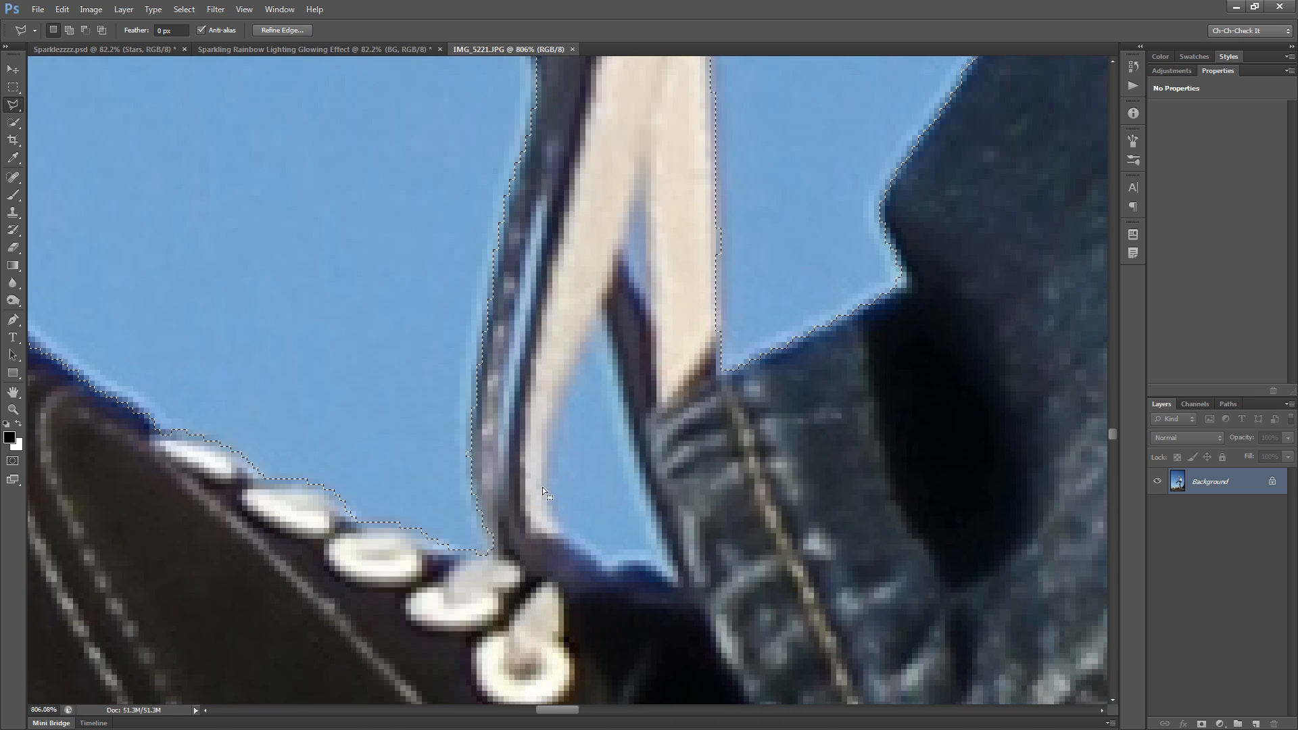
scroll(611, 358, up, 1)
drag(576, 530, 579, 406)
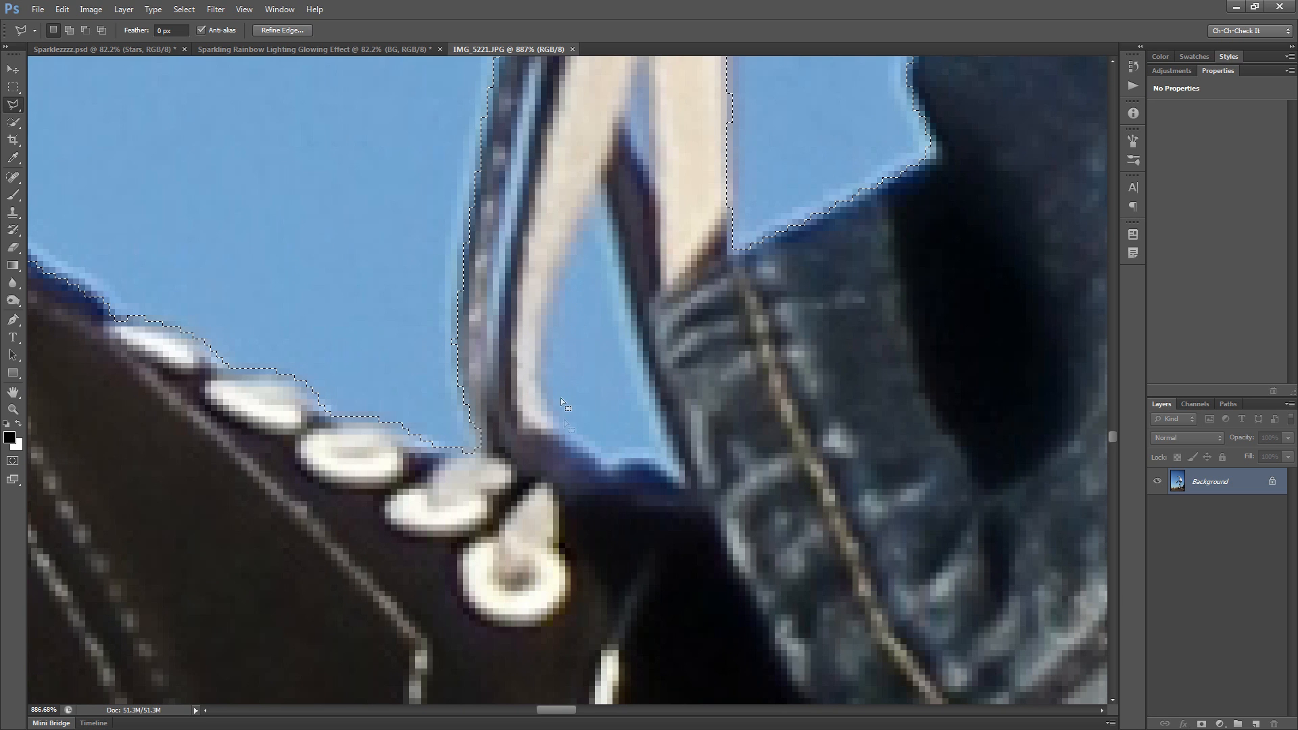
scroll(684, 244, up, 2)
key(alt)
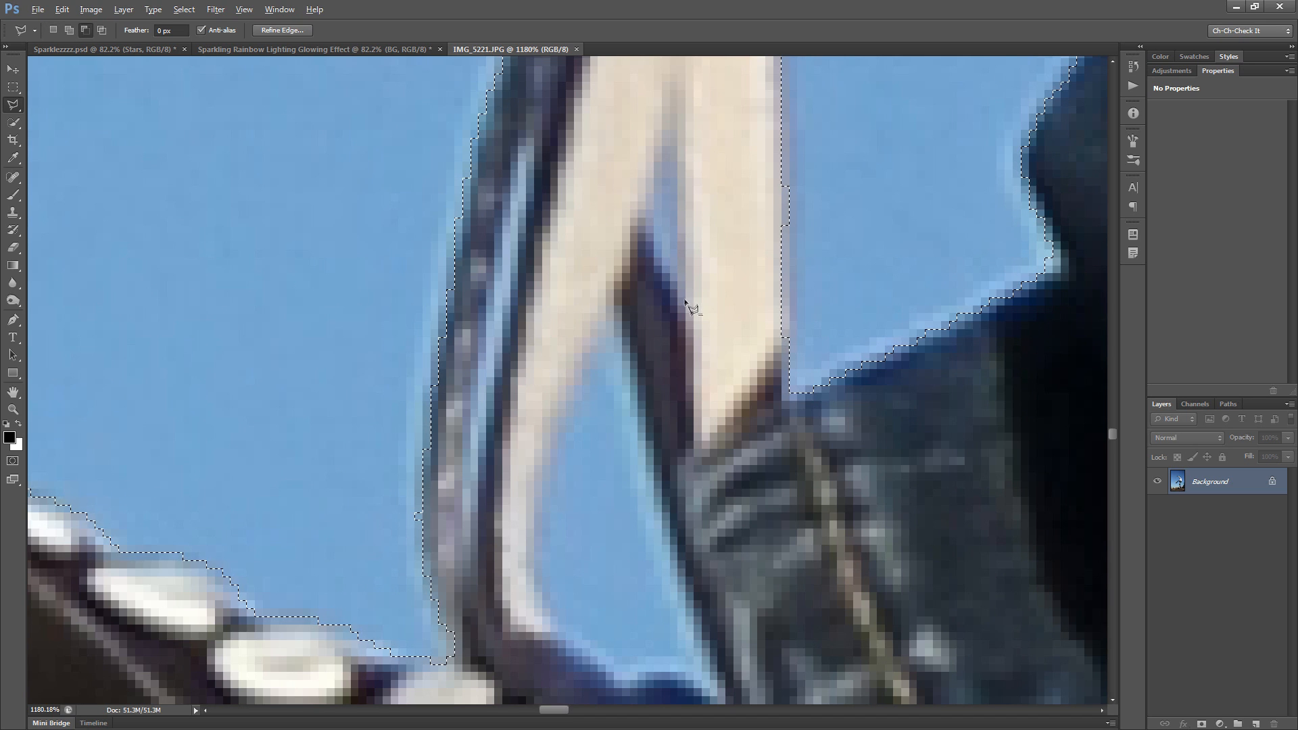
click(674, 286)
click(650, 245)
click(677, 141)
click(682, 295)
Step: Subtract the larger triangular sky gap between the raised shoe's lace loop and the jeans cuff from the selection
drag(647, 406, 687, 203)
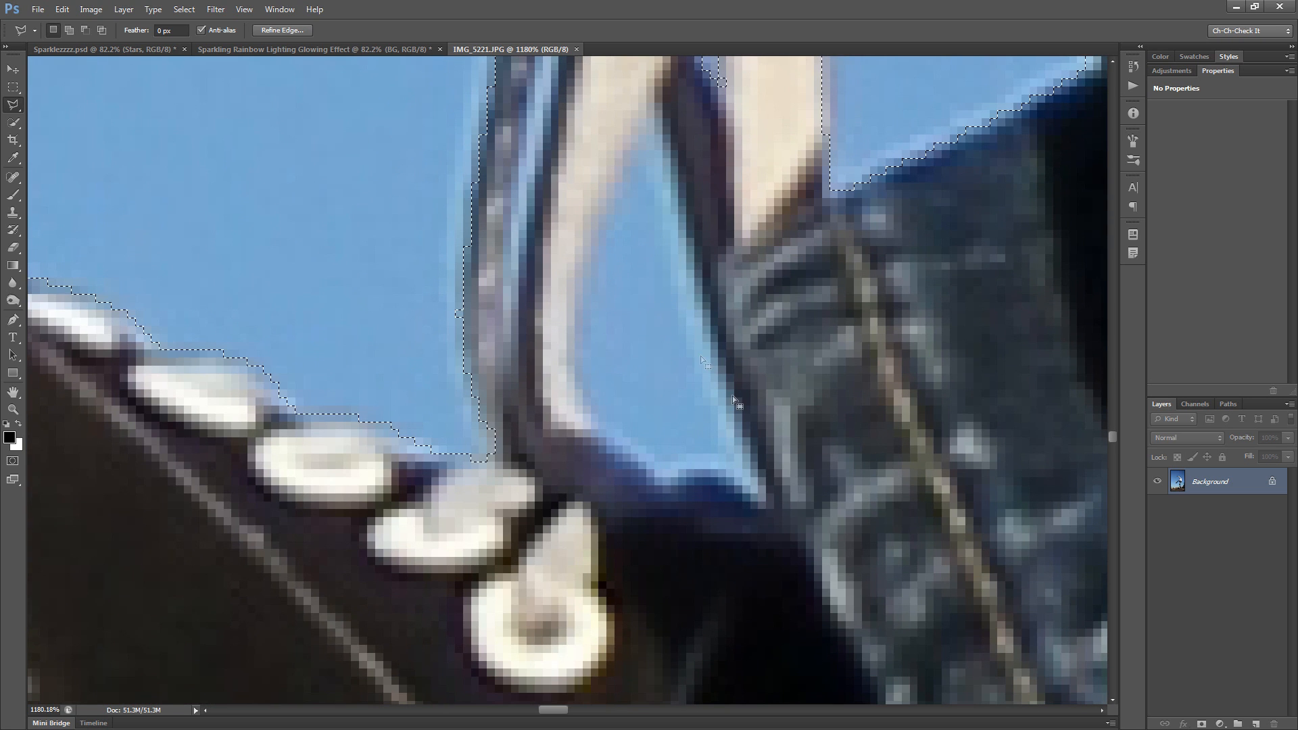
alt+click(763, 494)
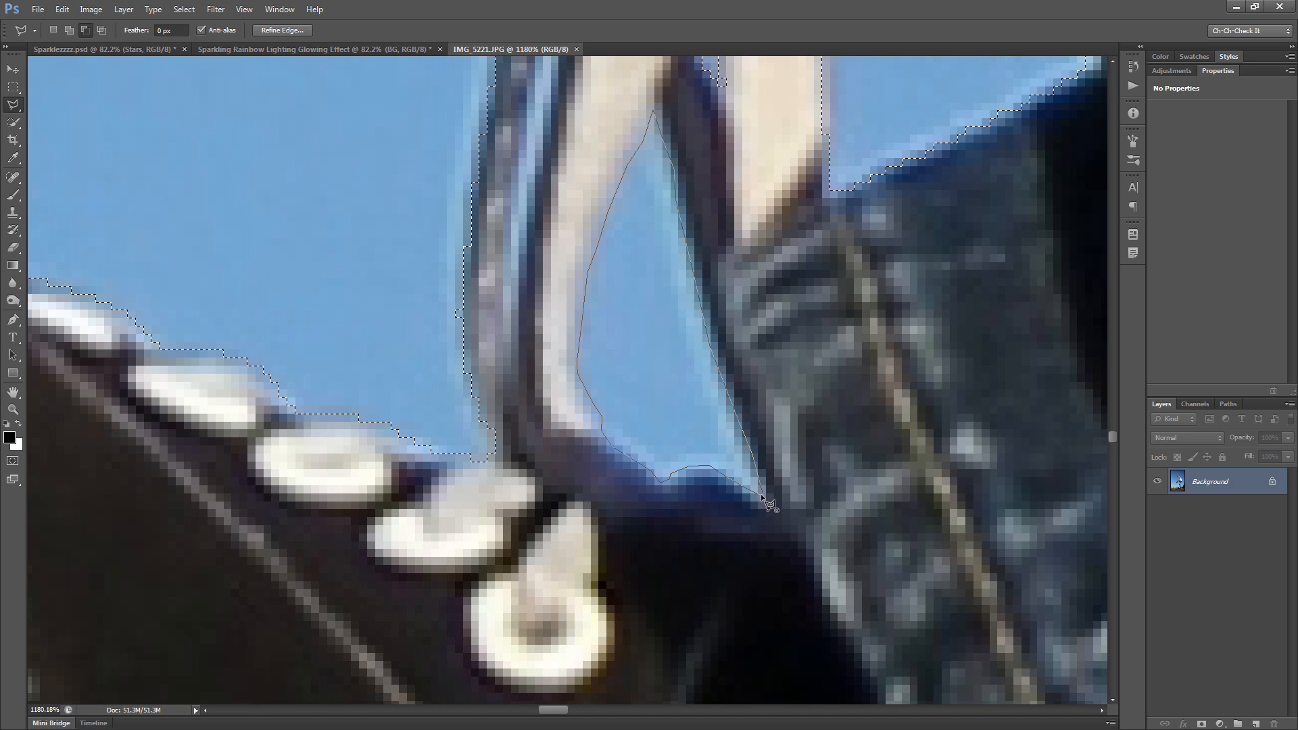
click(761, 493)
Step: Subtract the narrow sky sliver inside the dark strand of the raised shoe's lace loop
mouse_move(586, 458)
mouse_down()
mouse_move(664, 603)
mouse_move(663, 631)
mouse_up()
drag(667, 248, 666, 255)
scroll(653, 105, up, 1)
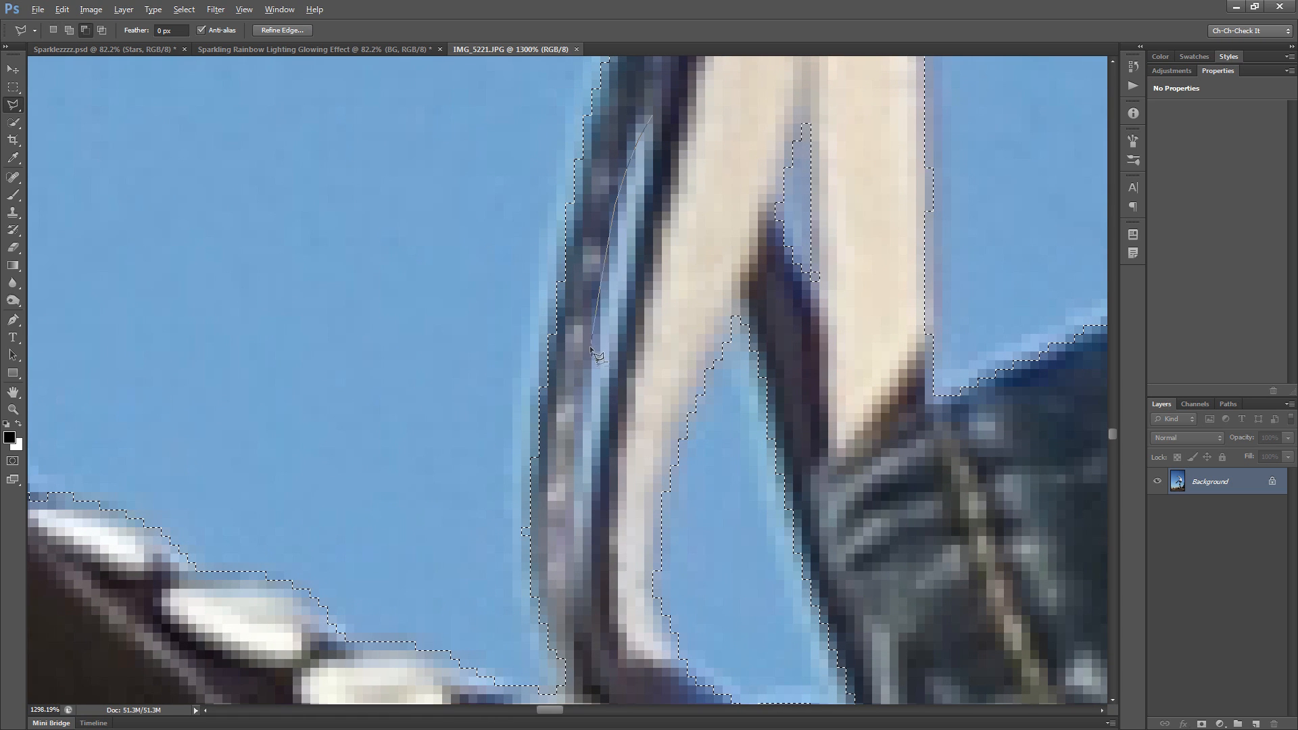
mouse_move(596, 485)
mouse_down()
mouse_move(648, 220)
mouse_move(651, 113)
mouse_up()
scroll(703, 263, down, 5)
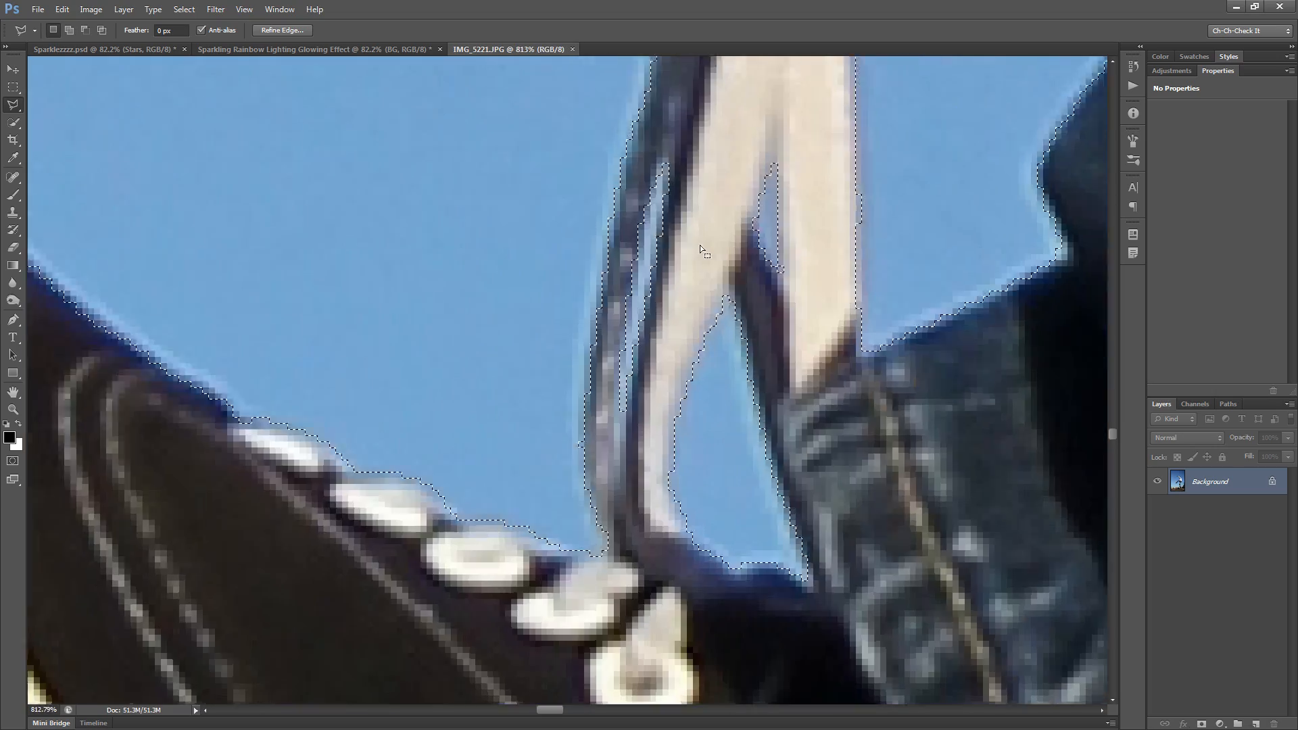
Step: Trace the missed rim over the raised shoe's toe, from the black upper across the piping, with the Polygonal Lasso tool
scroll(700, 267, down, 2)
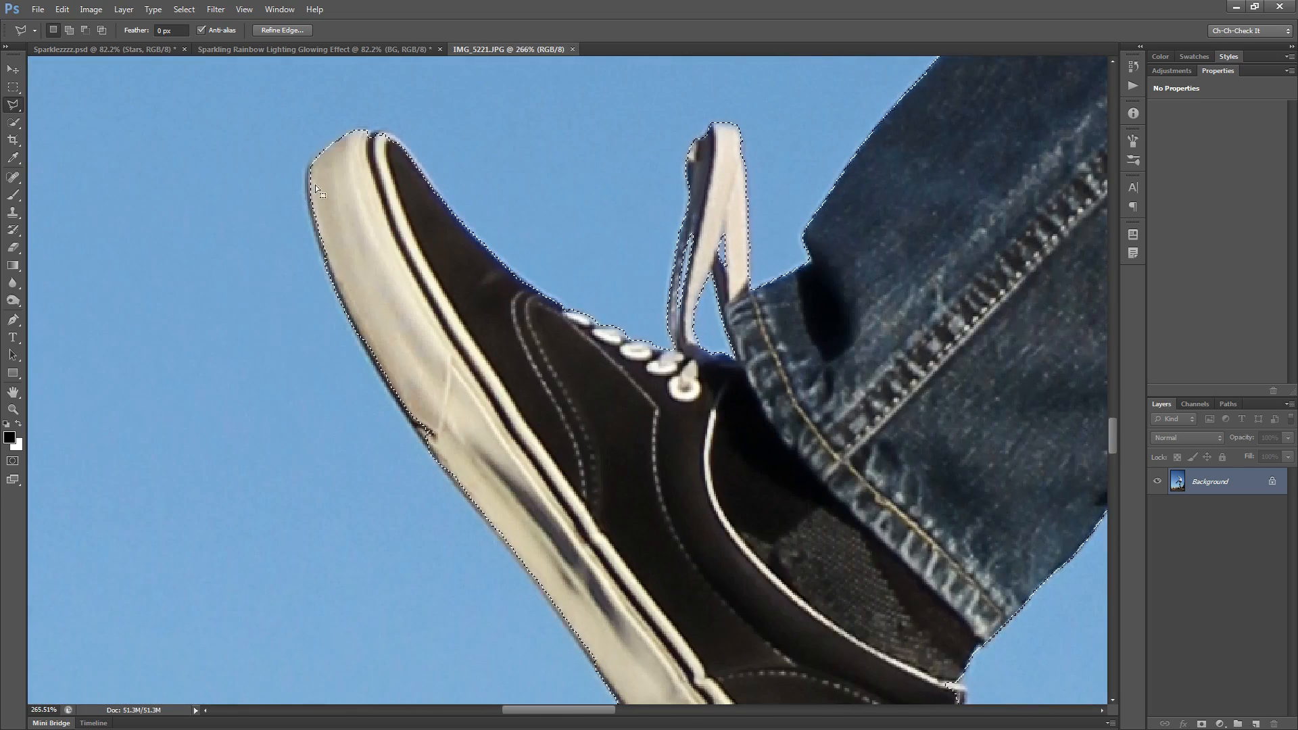
scroll(315, 185, up, 2)
scroll(446, 245, up, 2)
scroll(446, 244, up, 2)
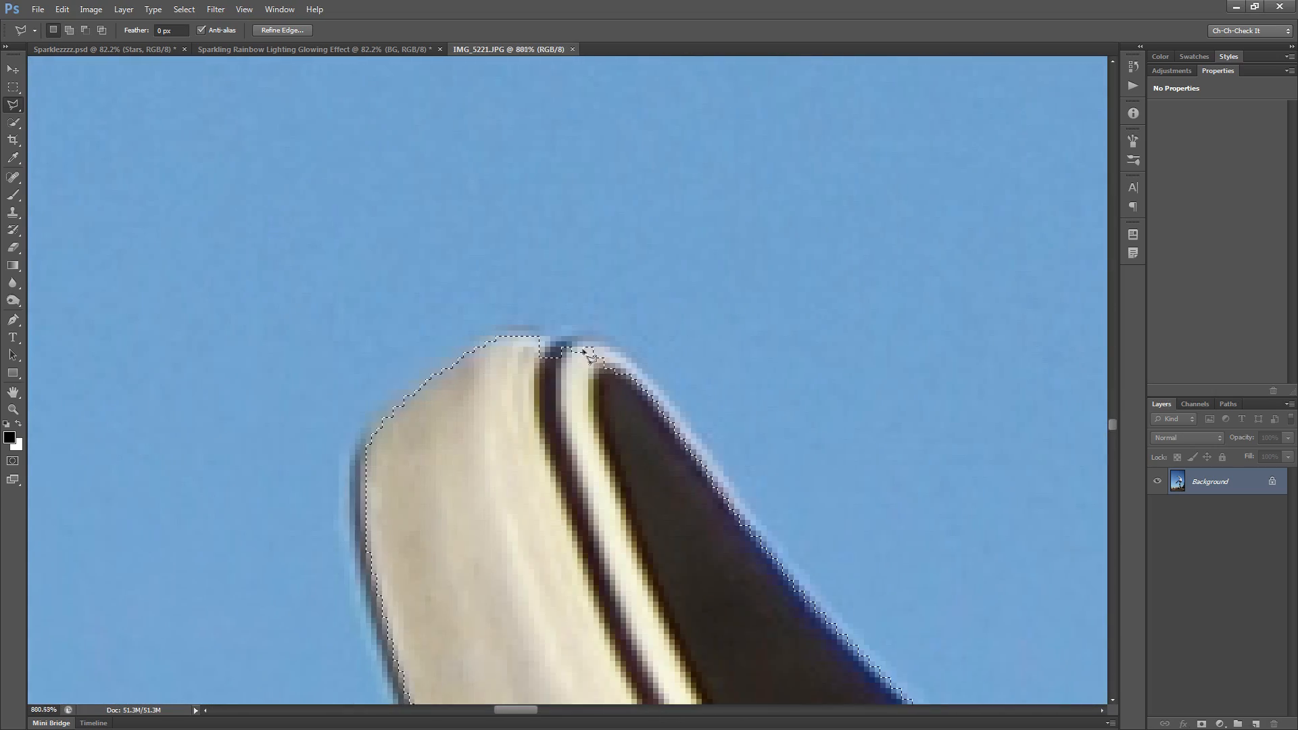
scroll(743, 473, up, 1)
mouse_move(880, 570)
mouse_down()
mouse_move(628, 270)
mouse_move(803, 504)
mouse_up()
click(846, 647)
click(783, 583)
click(728, 509)
click(641, 370)
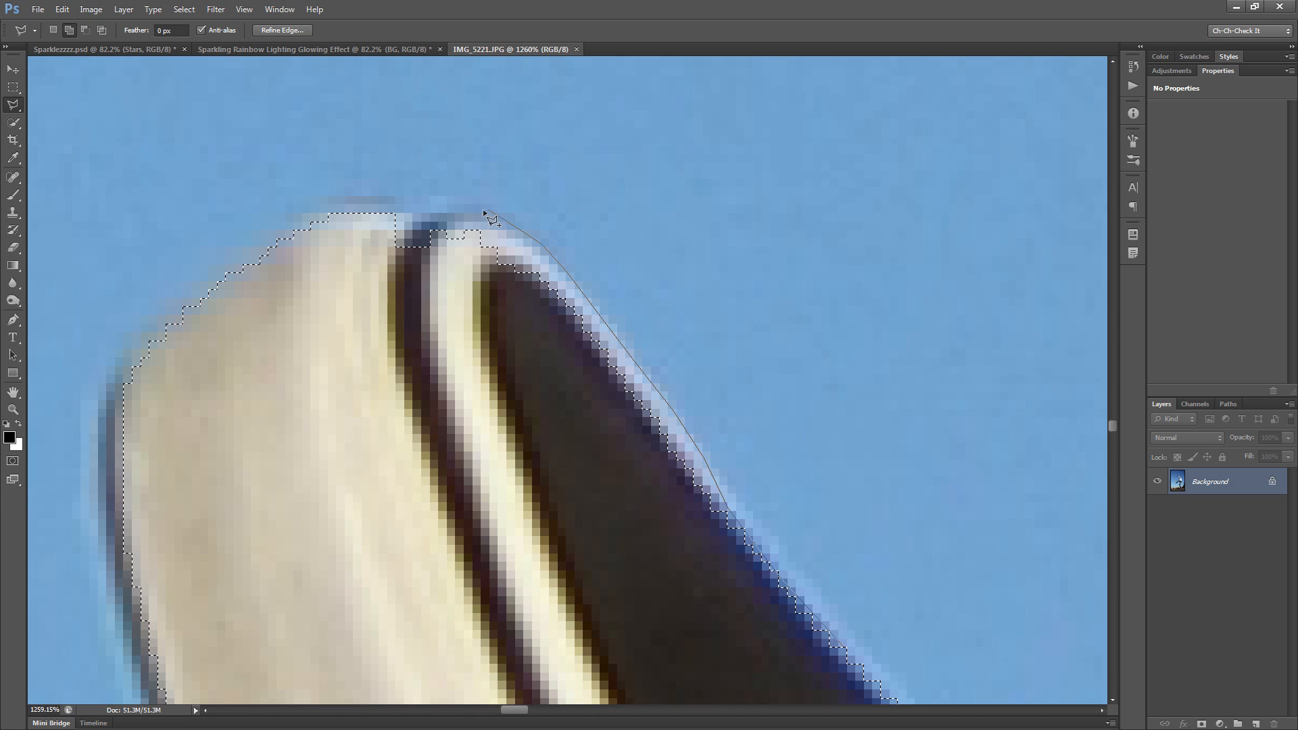
click(443, 209)
click(413, 218)
click(355, 205)
Step: Continue the outline around the raised shoe's rubber toe cap and down its dark sole edge, adding it to the selection
click(278, 225)
click(250, 254)
click(192, 292)
click(134, 355)
drag(495, 352, 568, 298)
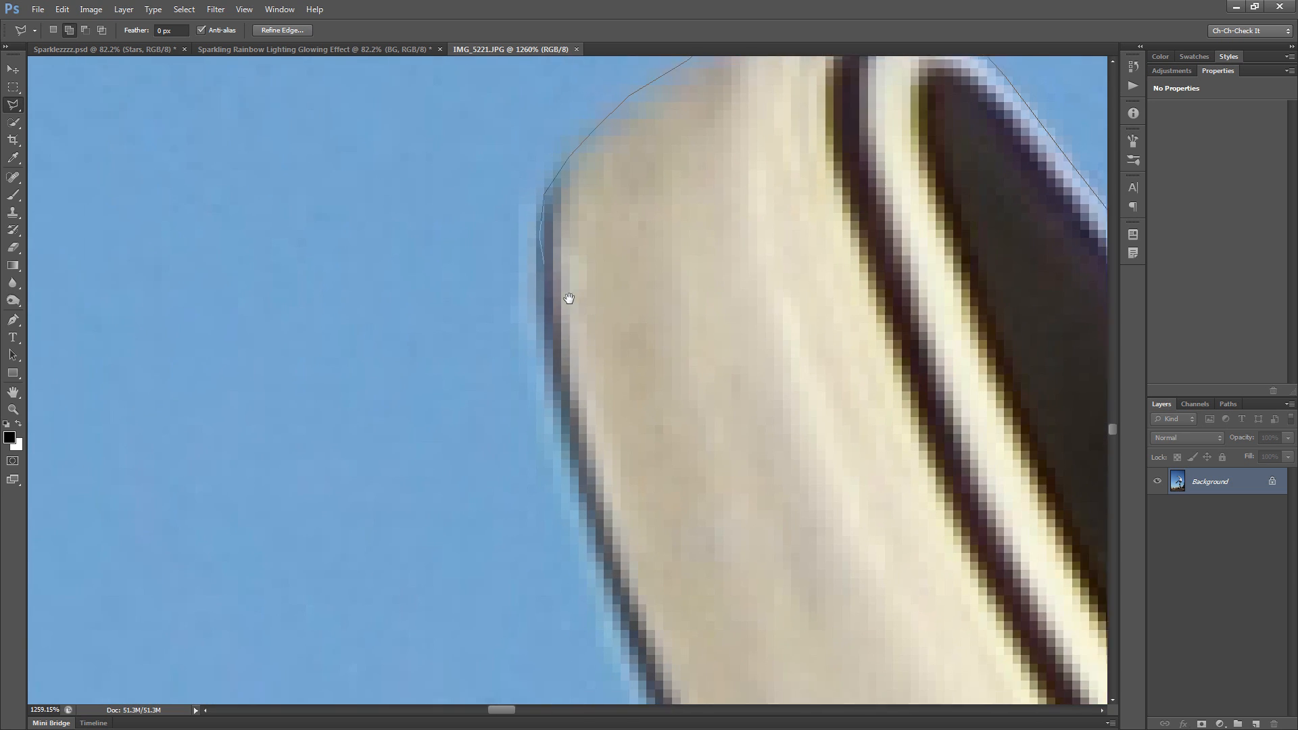
click(561, 323)
click(609, 500)
click(624, 557)
click(636, 597)
click(657, 652)
drag(657, 652, 580, 328)
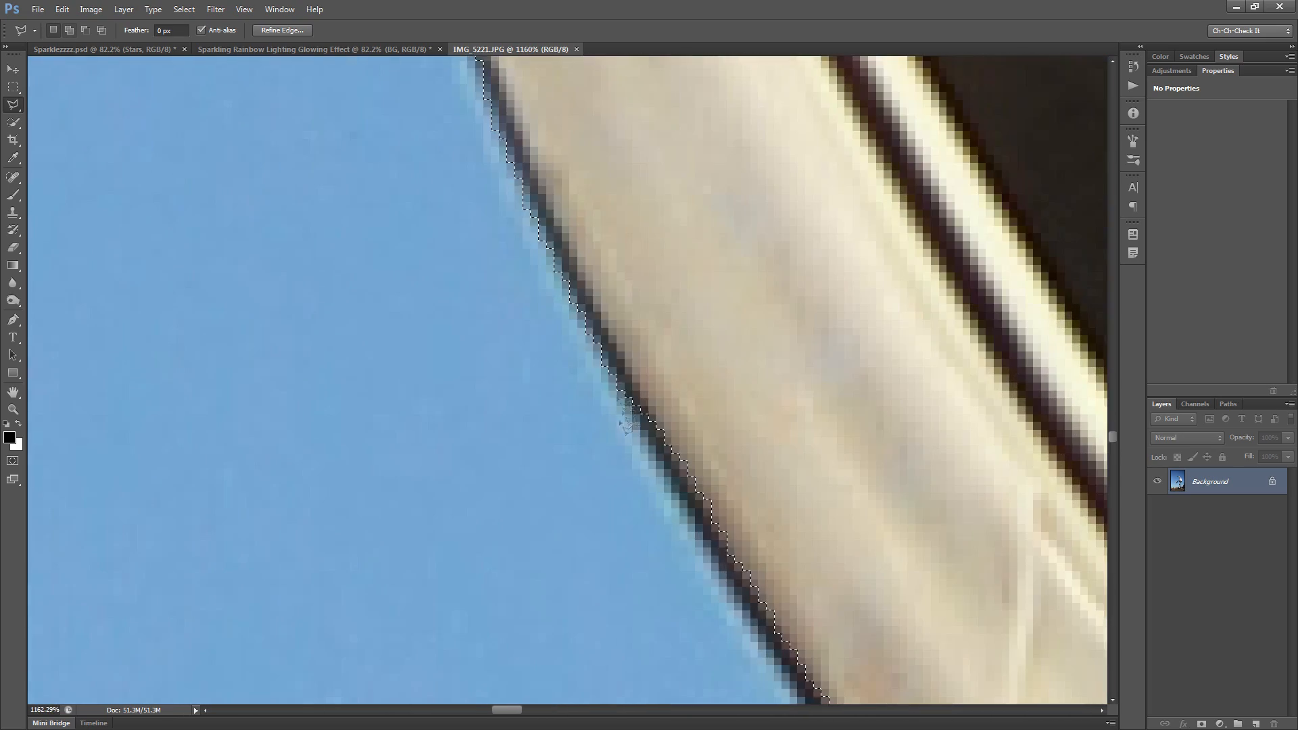
Step: Add the missed dark strip along the rest of the raised shoe's sole to the selection
key(shift)
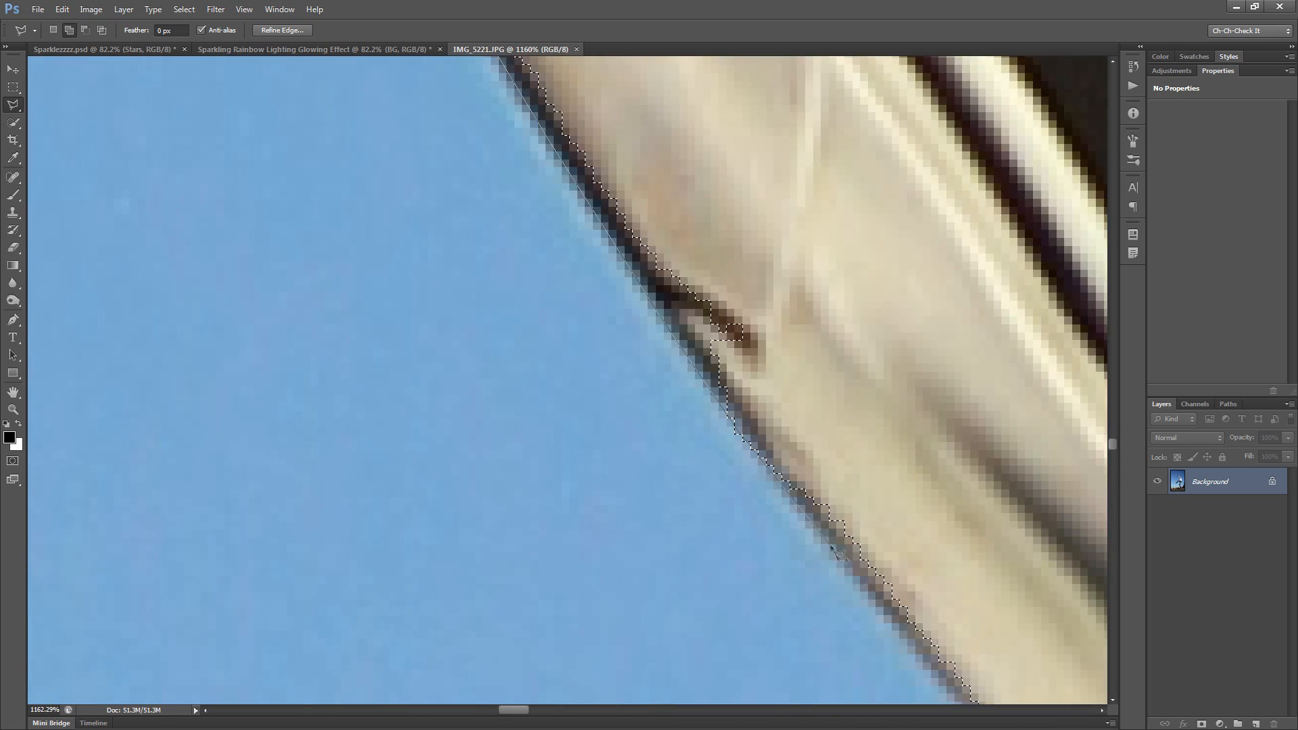
drag(919, 659, 608, 240)
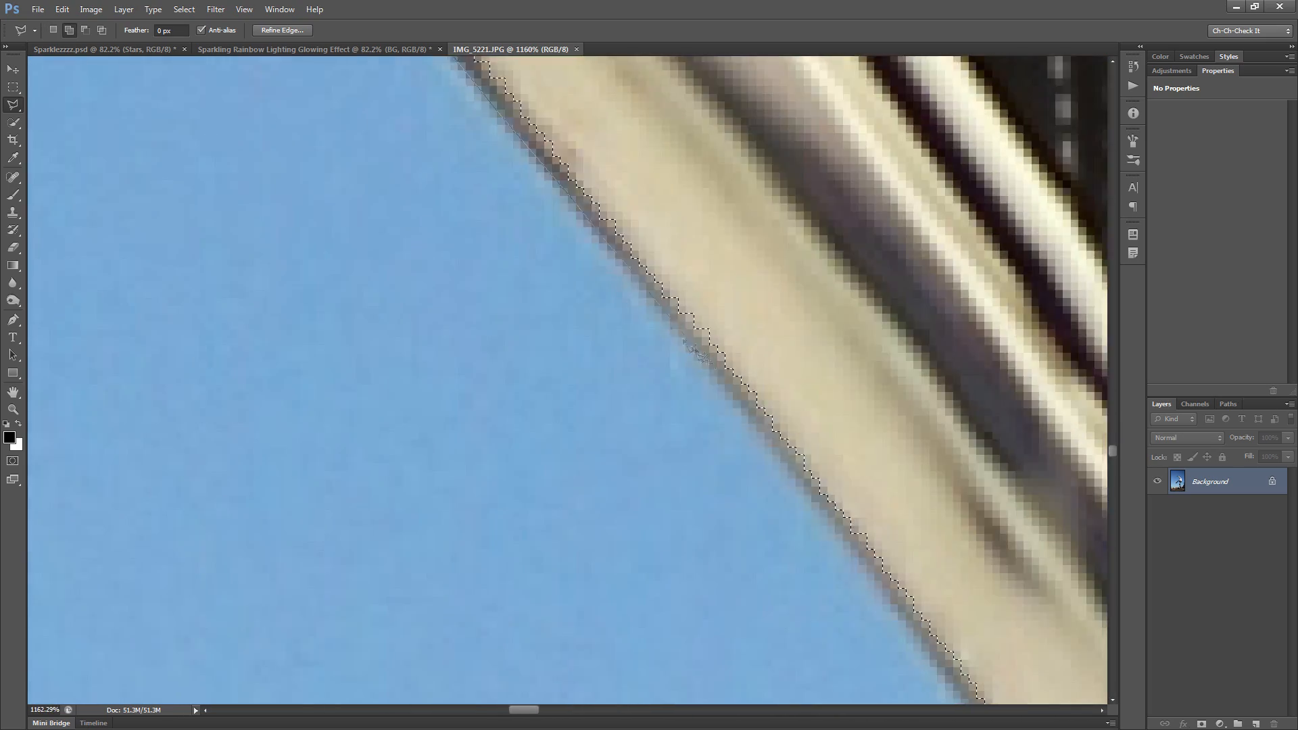
drag(899, 609, 582, 213)
click(762, 510)
click(887, 607)
click(826, 321)
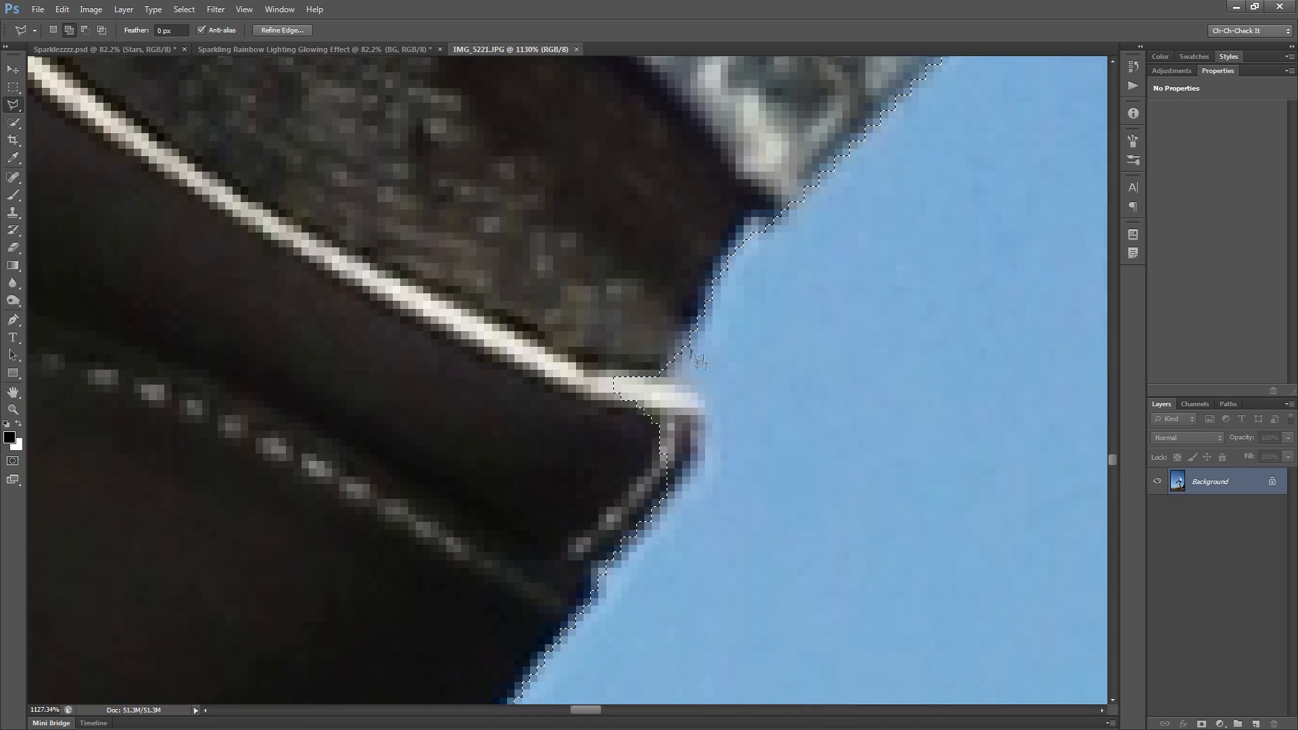
Step: Trace the white piping tip at the raised shoe's heel to add it to the selection
click(690, 349)
click(686, 360)
click(678, 371)
click(682, 388)
click(703, 394)
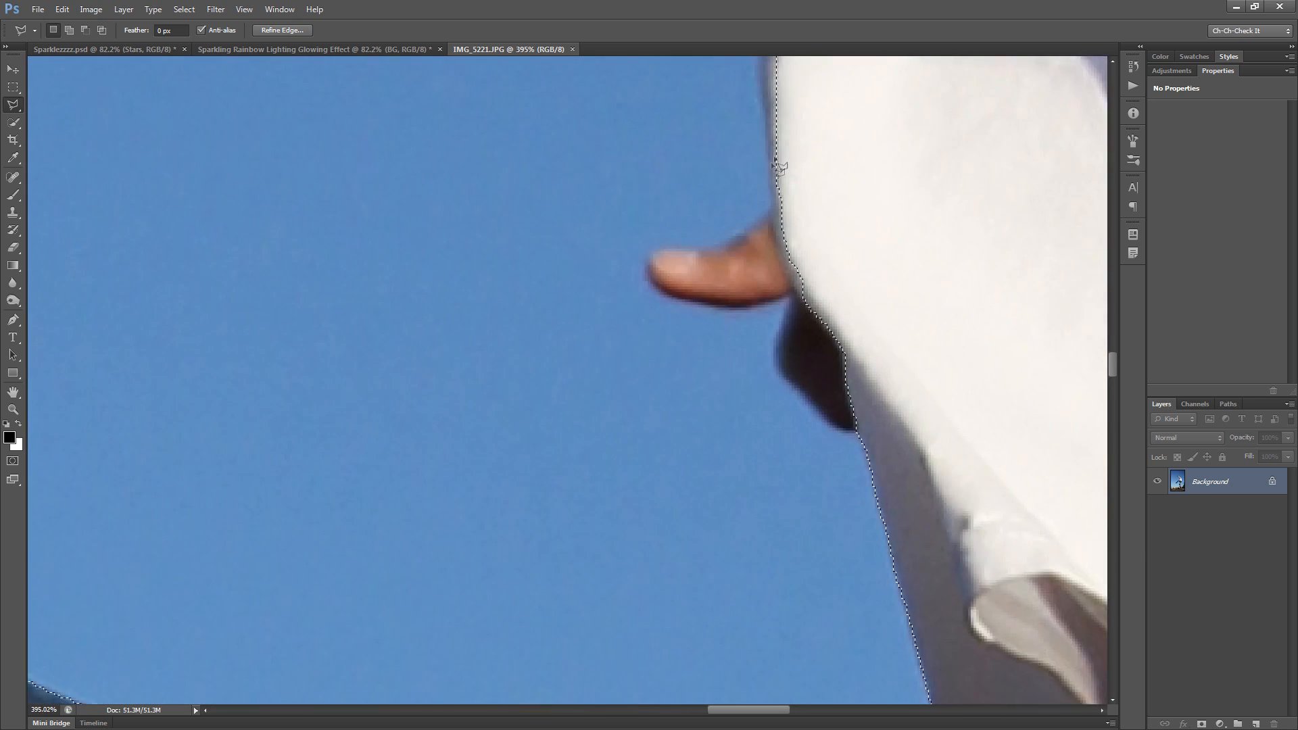
Step: Extend the selection along the front edge of the white shirt near the protruding thumb
mouse_move(888, 447)
mouse_down()
mouse_move(811, 426)
mouse_move(682, 283)
mouse_move(722, 149)
mouse_move(717, 121)
mouse_move(676, 153)
mouse_move(574, 156)
mouse_move(485, 145)
mouse_move(388, 94)
mouse_move(478, 314)
mouse_up()
mouse_move(763, 148)
mouse_down()
mouse_move(765, 410)
mouse_move(726, 639)
mouse_up()
click(712, 449)
click(704, 409)
click(704, 335)
click(721, 249)
click(737, 179)
mouse_move(748, 130)
mouse_down()
mouse_move(655, 440)
mouse_move(639, 568)
mouse_up()
drag(696, 338, 864, 307)
double_click(863, 306)
drag(863, 541, 811, 190)
scroll(826, 428, down, 8)
Step: Examine the selection edges around the head, the outstretched arm and fist, and down the body to the lower leg
drag(845, 270, 881, 592)
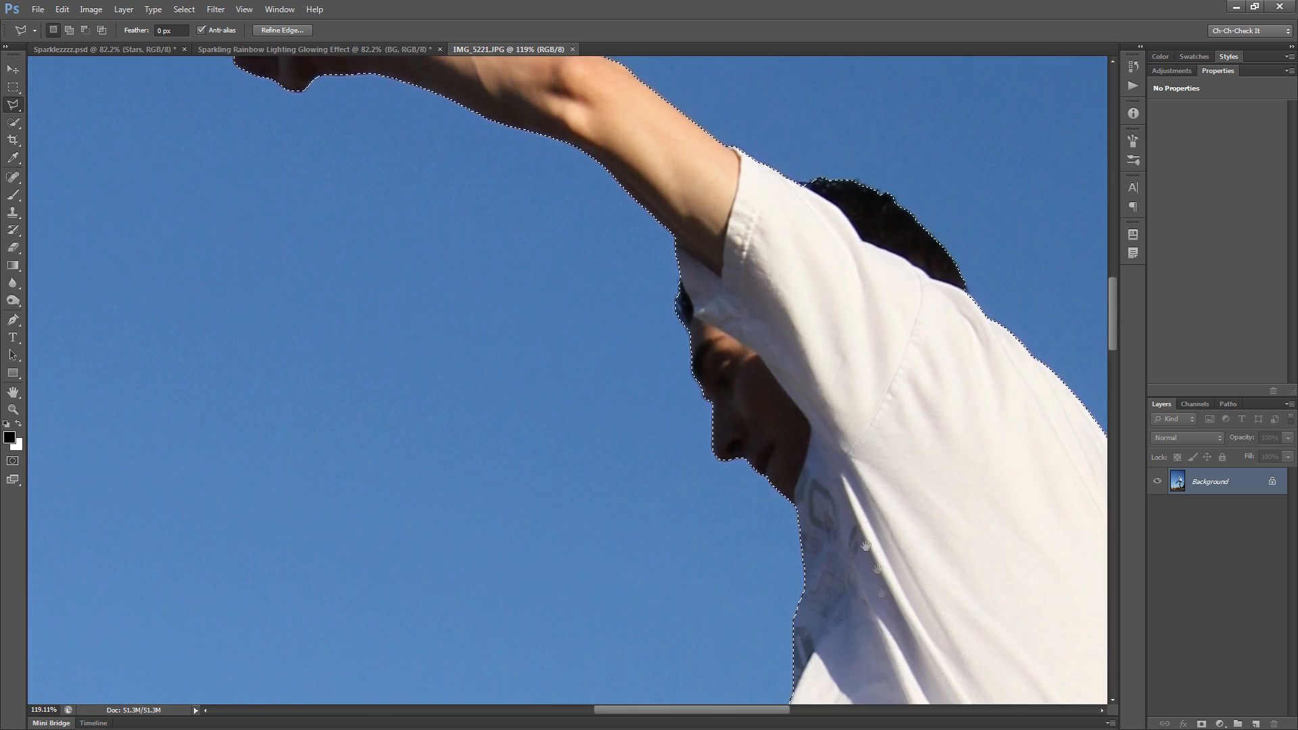
drag(270, 68, 311, 217)
scroll(298, 206, up, 10)
mouse_move(494, 336)
mouse_down()
mouse_move(644, 327)
mouse_move(637, 271)
mouse_move(558, 275)
mouse_move(496, 336)
mouse_up()
scroll(501, 339, down, 10)
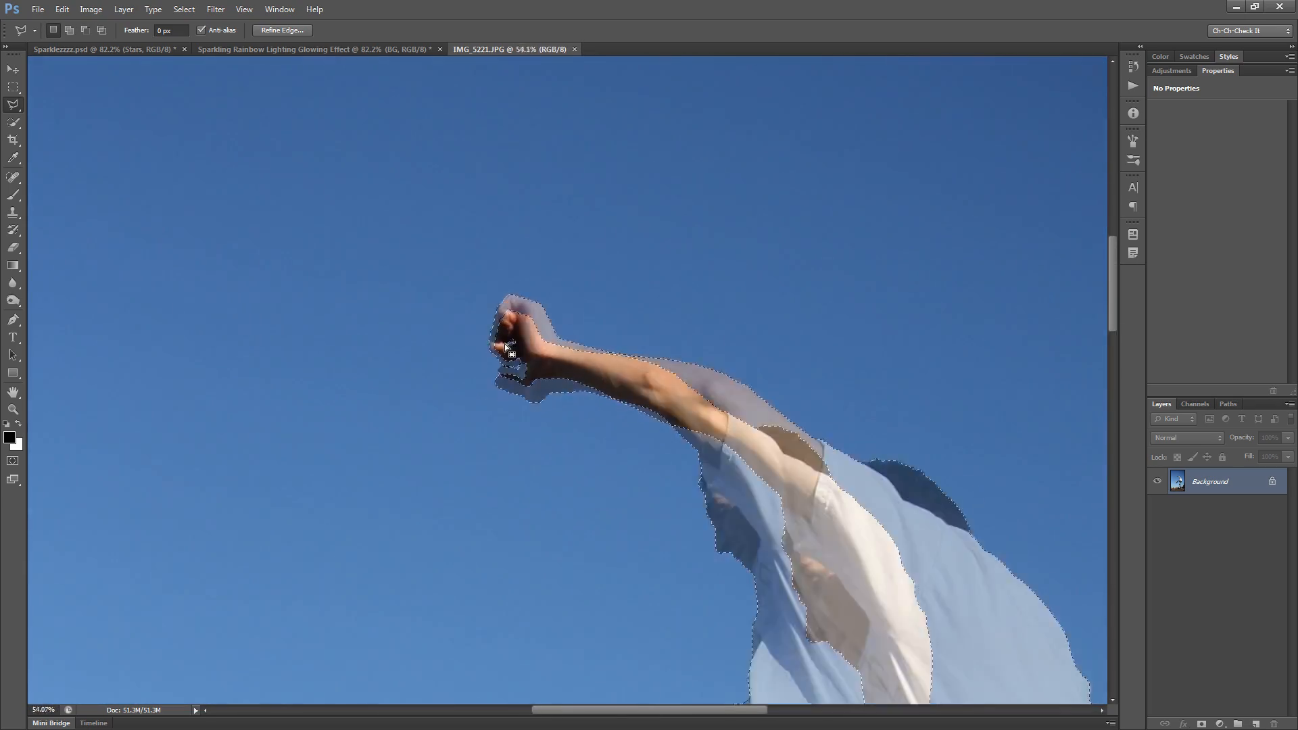
drag(676, 642, 645, 142)
scroll(828, 541, up, 10)
alt+click(762, 508)
scroll(686, 388, down, 10)
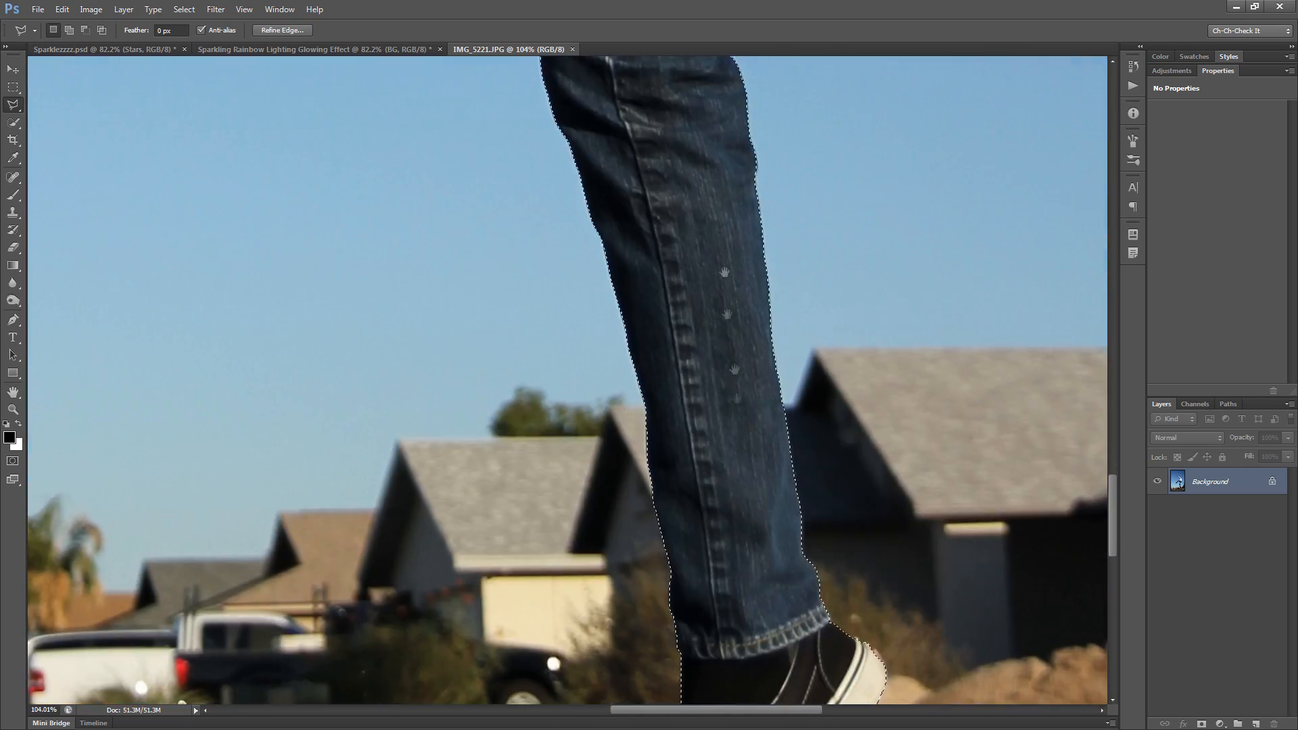
Step: Add the missed edge of the lower shoe between the jeans cuff and the heel to the selection
drag(744, 609, 716, 277)
scroll(837, 308, up, 10)
shift+click(741, 292)
click(761, 271)
click(795, 285)
click(802, 298)
click(817, 314)
click(838, 324)
click(884, 328)
click(930, 382)
click(964, 390)
click(1002, 444)
click(1036, 487)
click(1065, 523)
click(818, 623)
double_click(742, 534)
Step: Trace the lower shoe's front edge upward past the lowest lace straps with the Polygonal Lasso tool
scroll(742, 534, down, 5)
drag(284, 642, 696, 433)
scroll(696, 500, up, 5)
shift+click(648, 514)
click(670, 464)
click(681, 425)
click(698, 375)
click(705, 365)
click(693, 309)
click(693, 245)
click(706, 210)
click(723, 184)
Step: Close the outline across the lower shoe's lace straps to add its missed front edge to the selection
drag(725, 126, 678, 311)
click(704, 245)
click(771, 284)
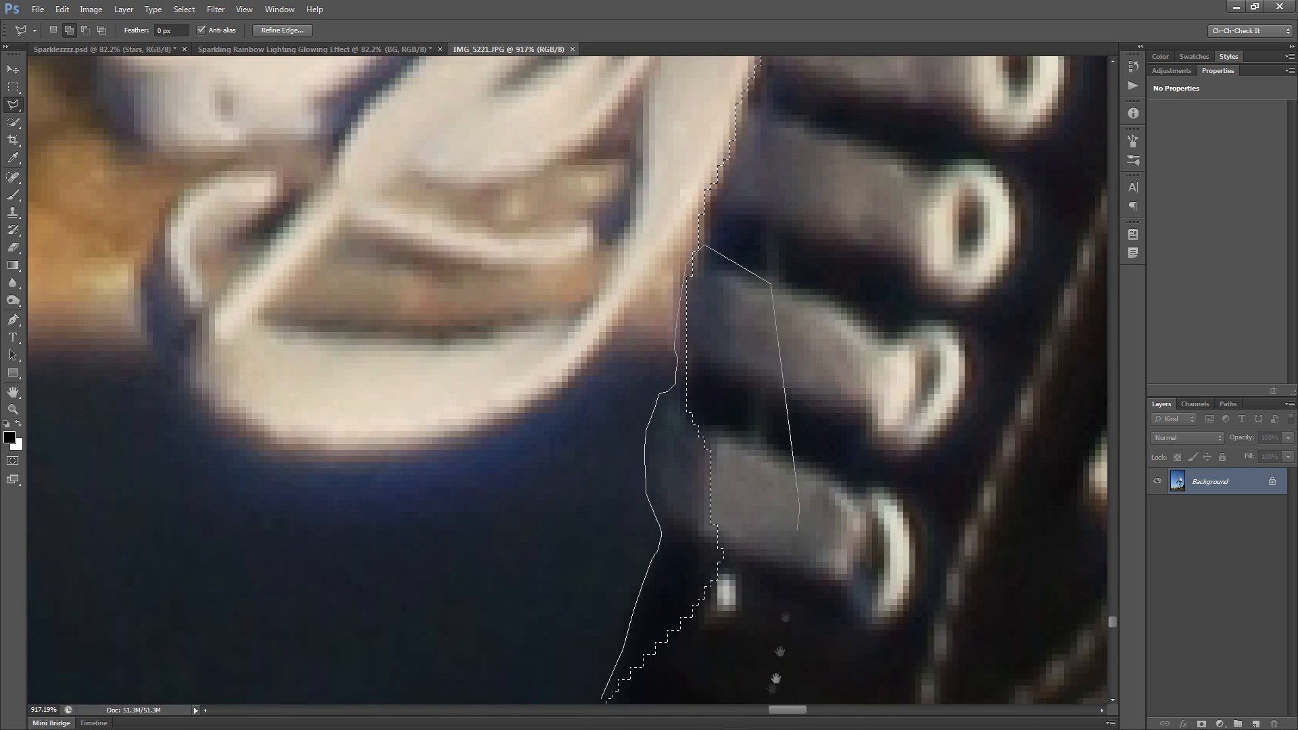
click(797, 520)
drag(784, 616, 852, 301)
click(751, 457)
double_click(635, 545)
scroll(678, 390, up, 2)
drag(681, 307, 579, 550)
double_click(567, 561)
scroll(406, 395, down, 5)
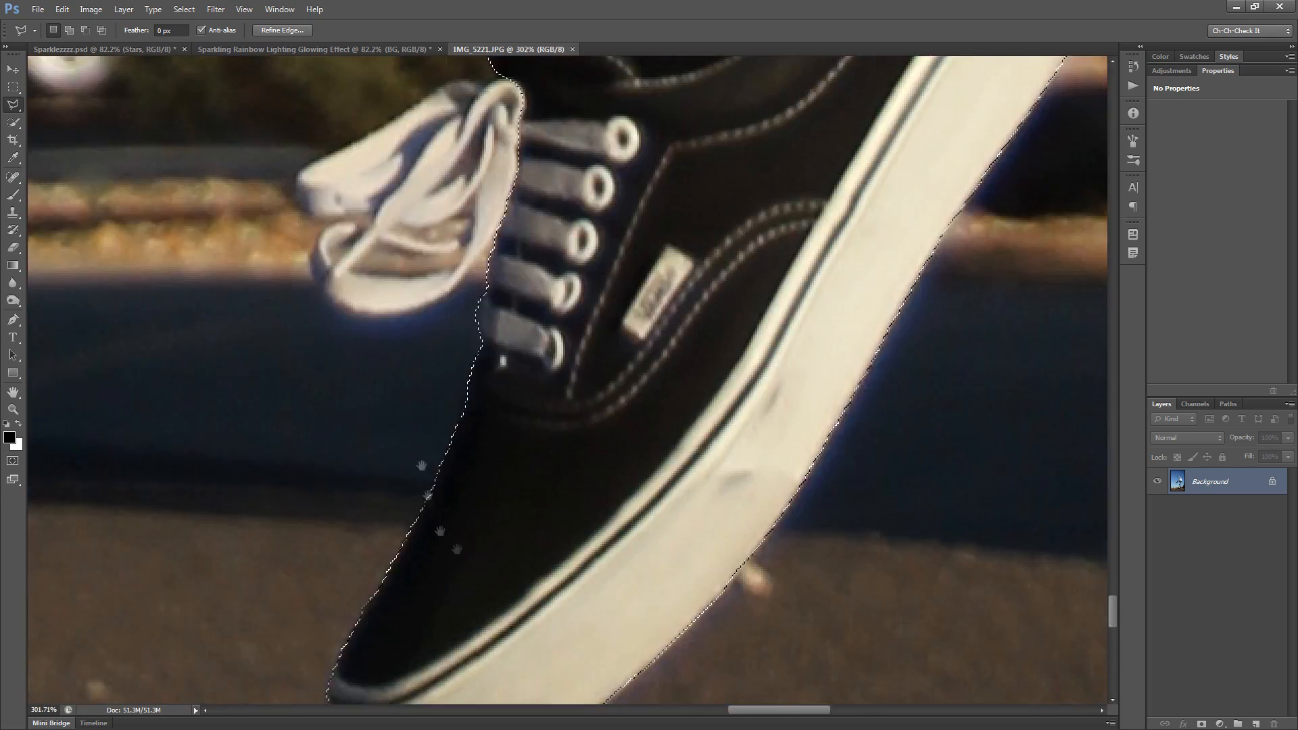
Step: Add the underside of the lower shoe's rounded toe tip to the selection
drag(433, 554, 676, 139)
scroll(764, 343, up, 5)
shift+click(835, 338)
click(741, 394)
click(553, 456)
click(395, 416)
double_click(431, 213)
scroll(433, 213, down, 4)
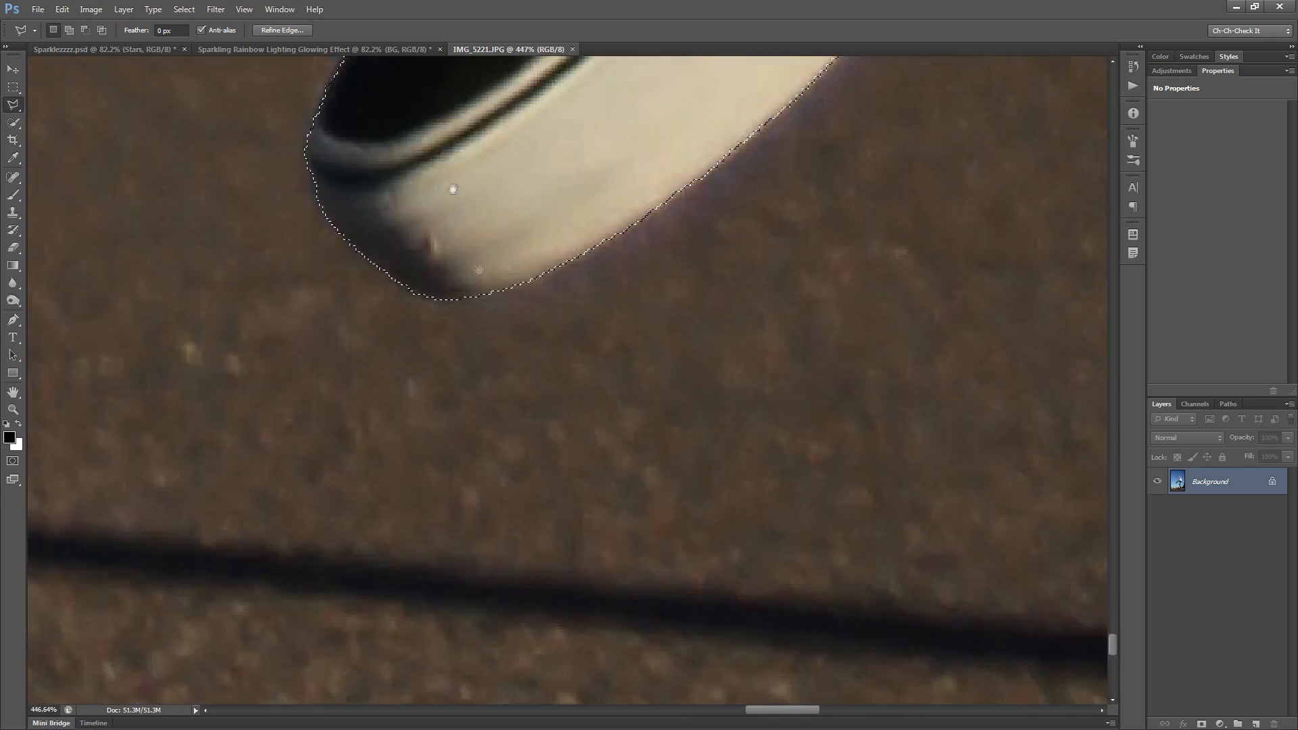
Step: Add the loose white lace loops hanging in front of the lower shoe to the selection
drag(449, 195, 676, 460)
scroll(678, 462, up, 8)
mouse_move(730, 295)
mouse_down()
mouse_move(667, 413)
mouse_move(552, 556)
mouse_move(457, 614)
mouse_move(324, 639)
mouse_move(211, 630)
mouse_move(134, 582)
mouse_move(101, 497)
mouse_move(102, 418)
mouse_move(139, 365)
mouse_move(191, 334)
mouse_move(244, 329)
mouse_move(263, 348)
mouse_move(290, 340)
mouse_move(306, 299)
mouse_move(147, 327)
mouse_move(80, 306)
mouse_move(49, 234)
mouse_move(58, 178)
mouse_move(158, 128)
mouse_move(386, 385)
mouse_move(378, 358)
mouse_move(609, 244)
mouse_move(784, 135)
mouse_up()
click(801, 120)
click(840, 128)
click(875, 157)
click(916, 116)
click(1070, 269)
drag(1071, 269, 1044, 79)
double_click(936, 493)
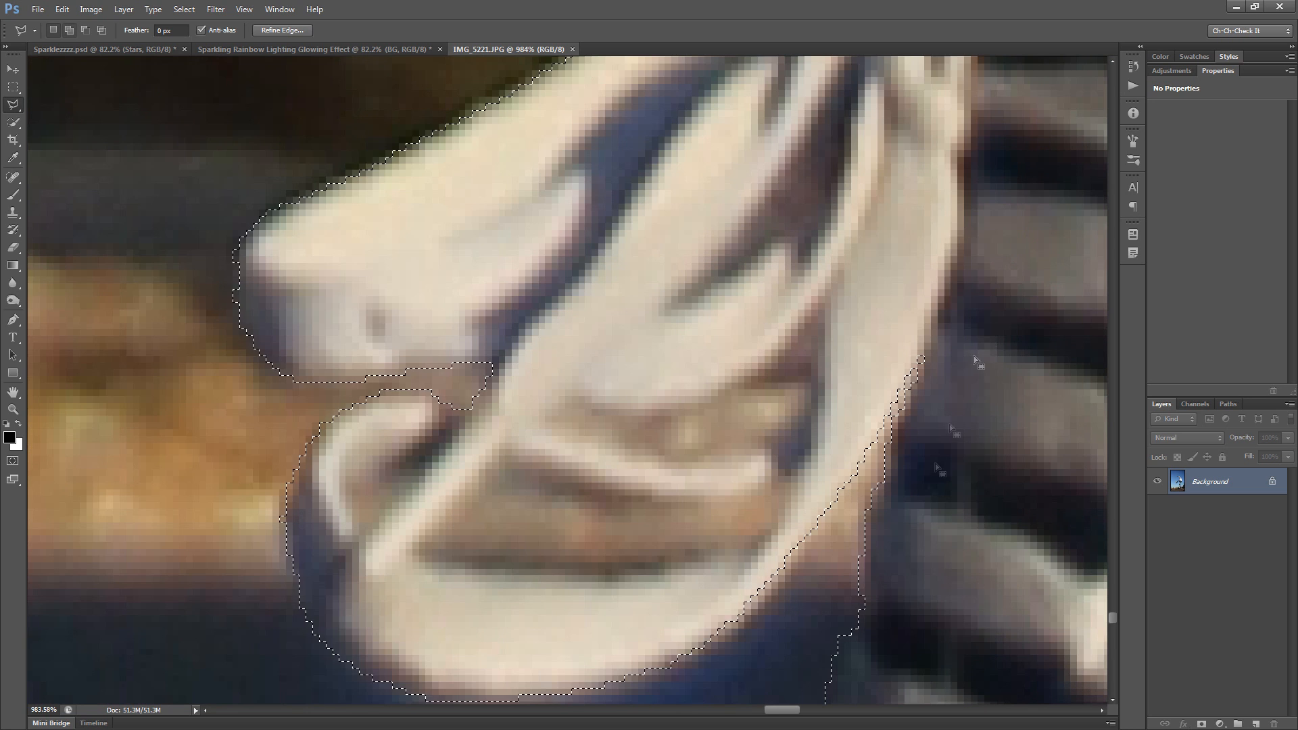
Step: Subtract the small triangular background gap inside the outer curl of the lower shoe's lace
drag(403, 493, 581, 427)
scroll(581, 428, up, 3)
alt+click(564, 399)
click(541, 443)
click(510, 480)
click(484, 406)
click(564, 399)
Step: Subtract the large background gap enclosed by the lower shoe's bottom lace loop from the selection
drag(906, 578, 578, 429)
alt+click(921, 238)
click(680, 414)
click(537, 428)
click(345, 408)
click(294, 392)
click(296, 350)
click(345, 294)
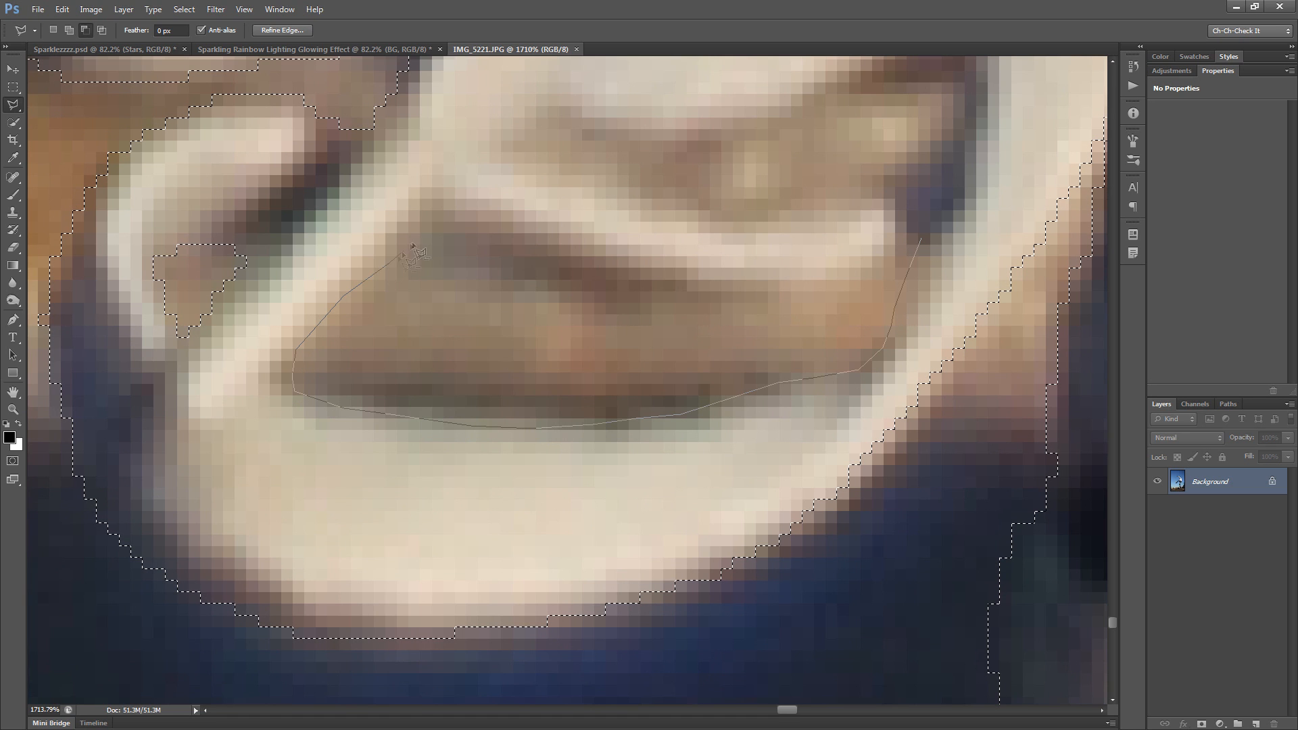
click(686, 299)
click(777, 286)
click(921, 238)
Step: Subtract the smaller background gap just above the thin strand crossing the lower shoe's lace loop
drag(810, 185, 762, 423)
alt+click(908, 318)
click(912, 341)
click(900, 376)
click(873, 400)
click(757, 460)
click(690, 473)
click(568, 444)
click(497, 421)
click(457, 406)
click(454, 389)
click(477, 351)
click(498, 343)
click(907, 317)
Step: Subtract the narrow dark gap between the upper lace strands of the lower shoe from the selection
scroll(907, 317, up, 1)
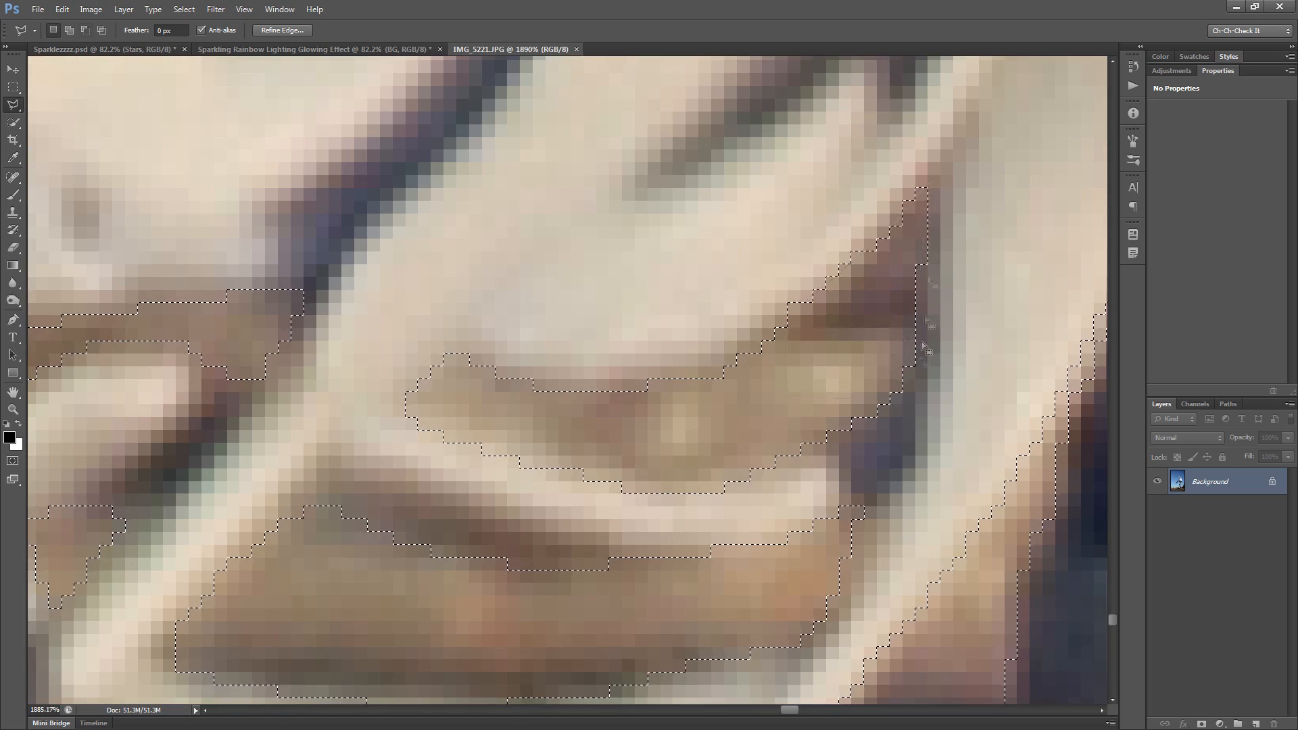
scroll(891, 424, down, 6)
scroll(707, 471, up, 5)
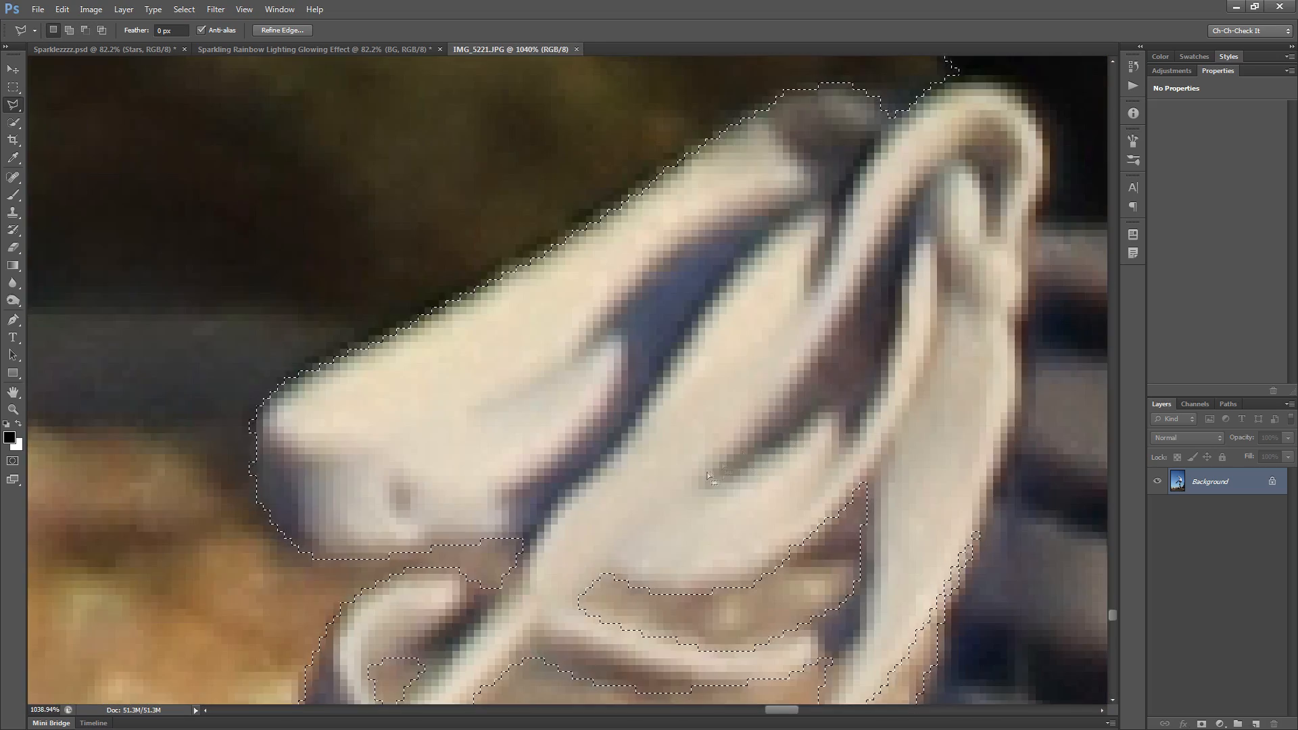
scroll(845, 405, up, 6)
alt+click(879, 254)
click(736, 456)
click(645, 523)
click(602, 577)
click(595, 593)
click(650, 569)
click(801, 471)
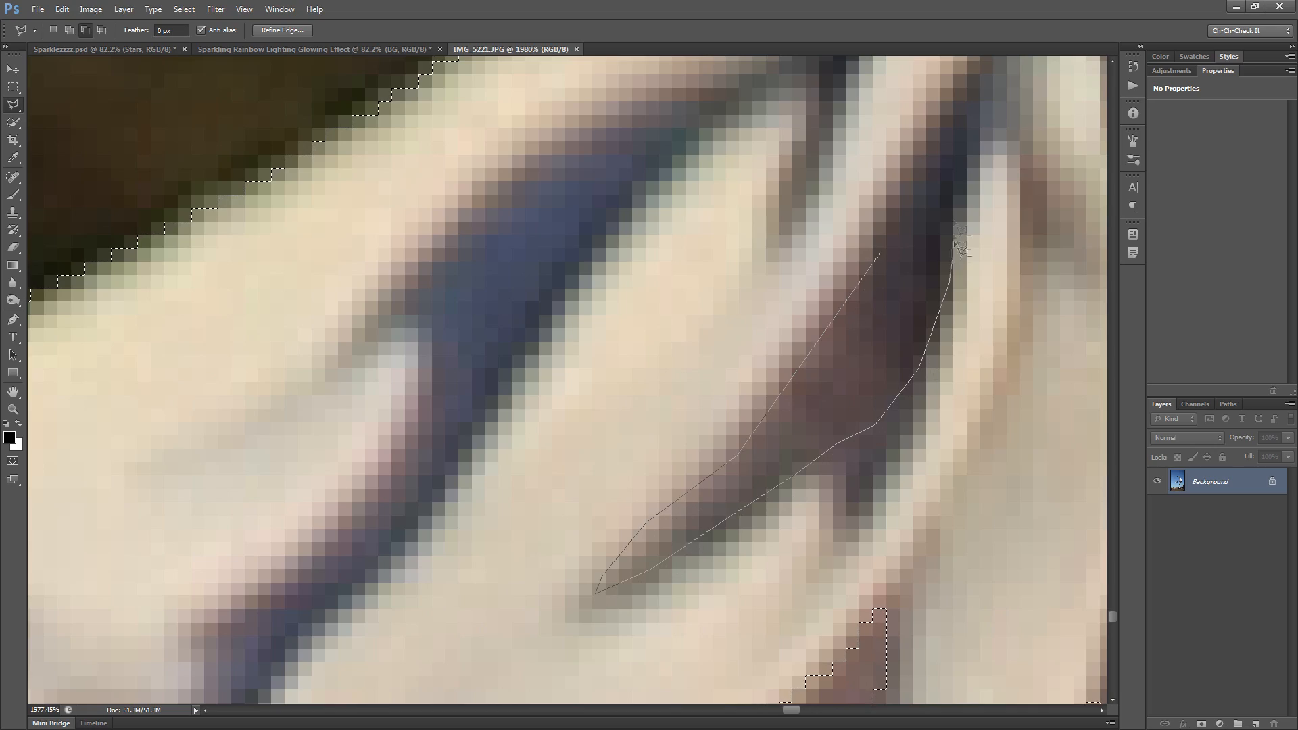
click(879, 253)
Step: Examine the completed selection outline around the man's raised arm, head and shirt
scroll(880, 253, down, 10)
drag(872, 341, 776, 573)
scroll(724, 422, down, 5)
drag(717, 169, 628, 390)
scroll(627, 389, up, 6)
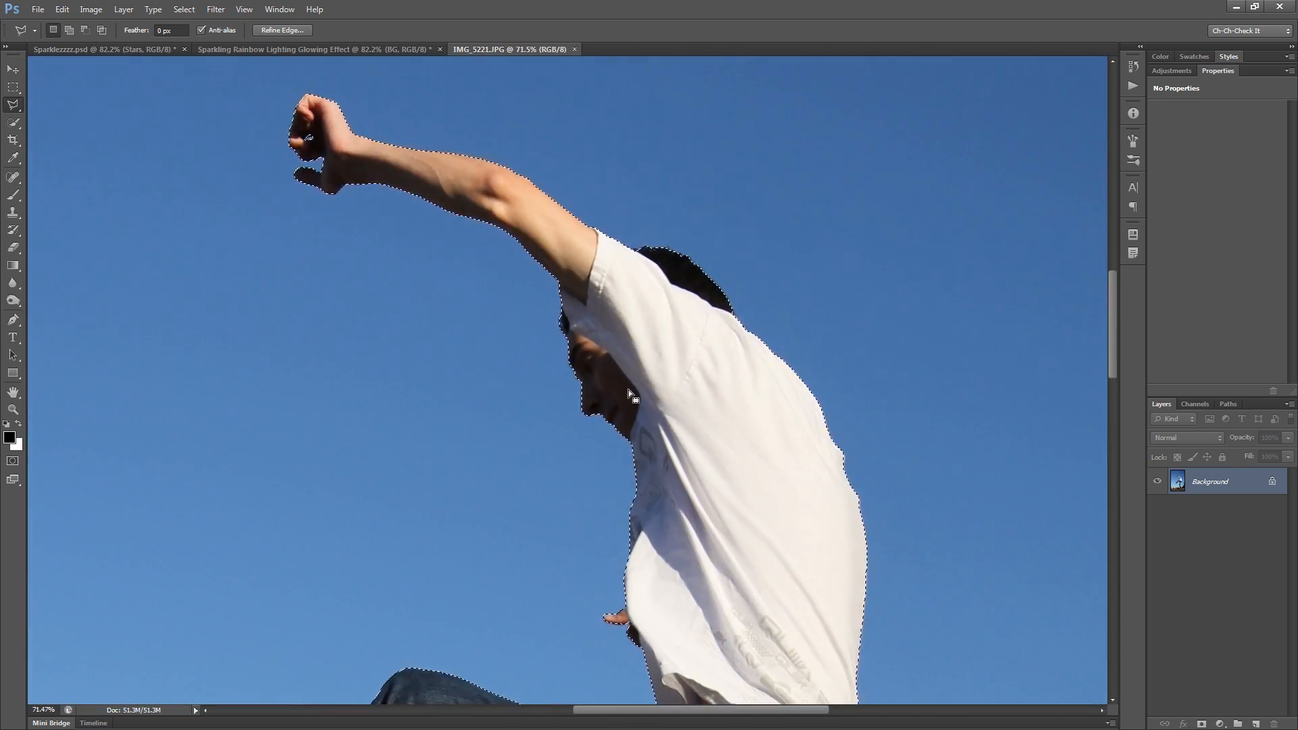
scroll(697, 543, up, 2)
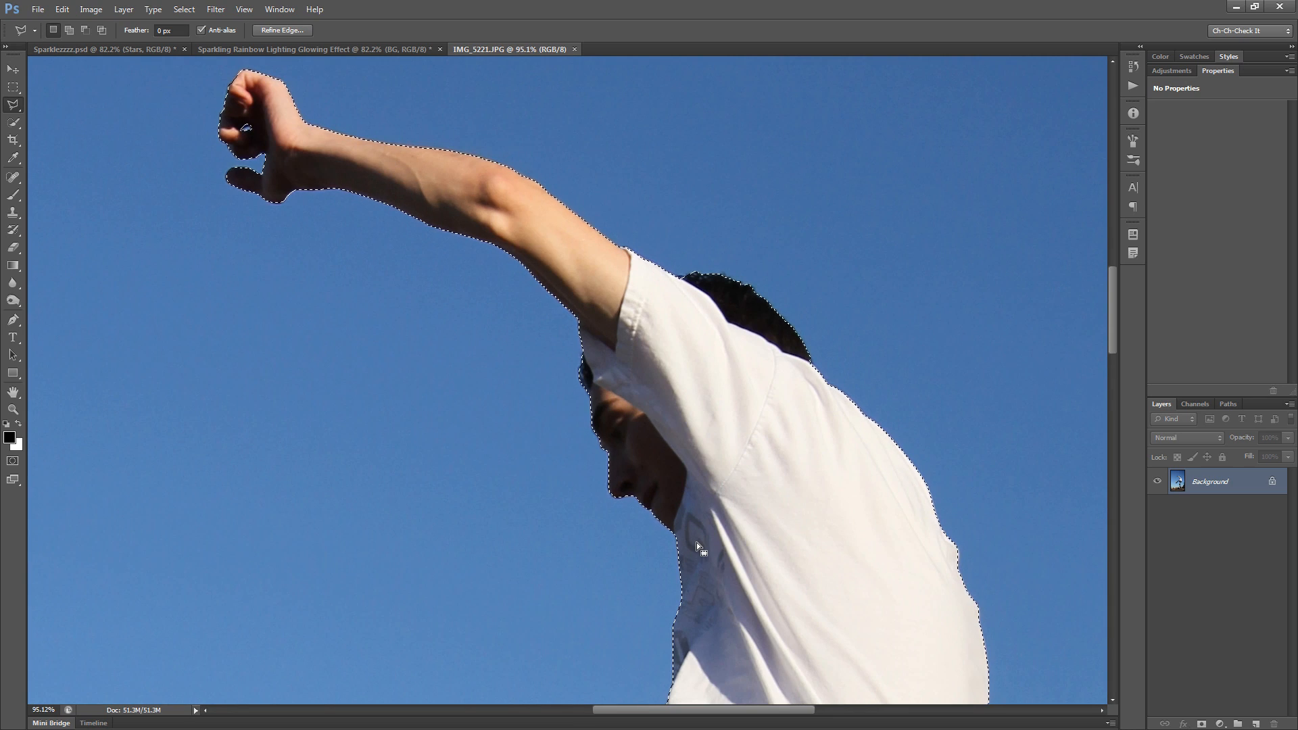
drag(742, 503, 770, 252)
drag(757, 554, 538, 619)
drag(476, 304, 562, 416)
mouse_move(636, 462)
mouse_down()
mouse_move(675, 435)
mouse_move(676, 415)
mouse_up()
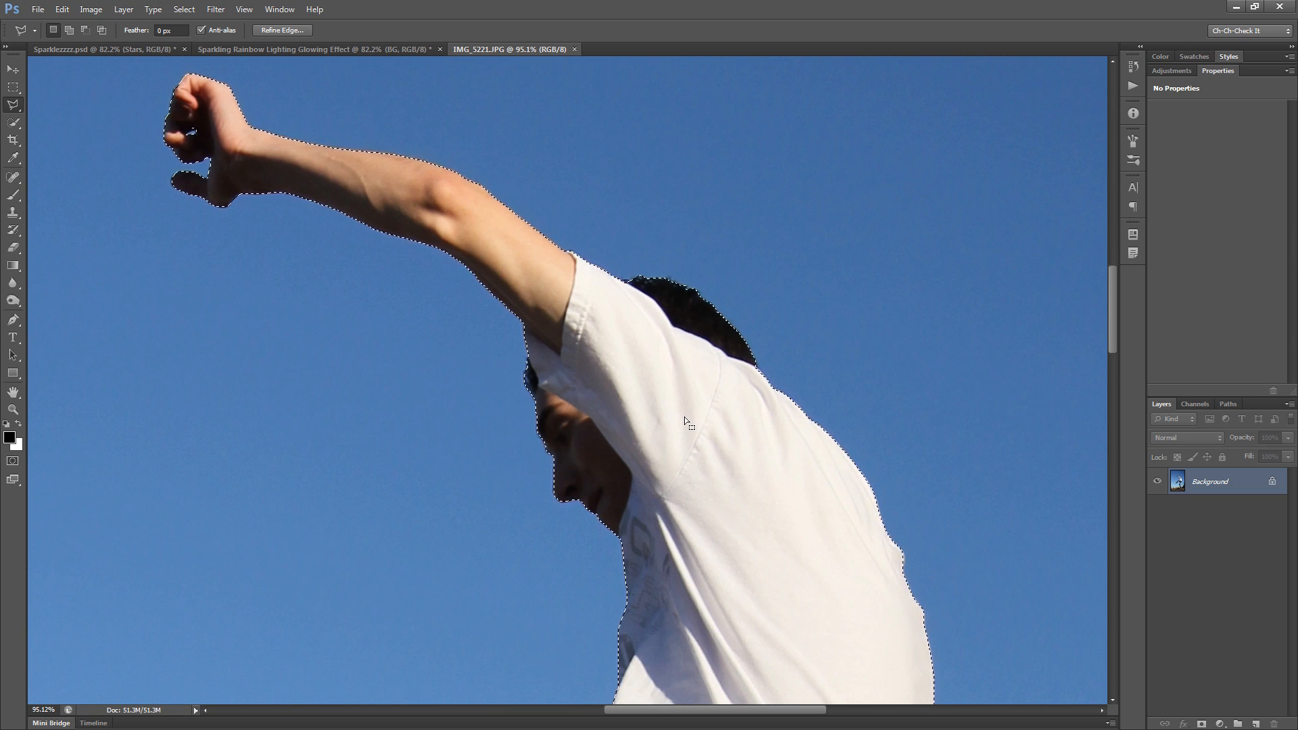
Step: Refine the selection edge using Smart Radius 1.2 px, Smooth 5, Feather 1.6 px, Contrast 36%, a slight inward Shift Edge and Decontaminate Colors at 50%
click(258, 32)
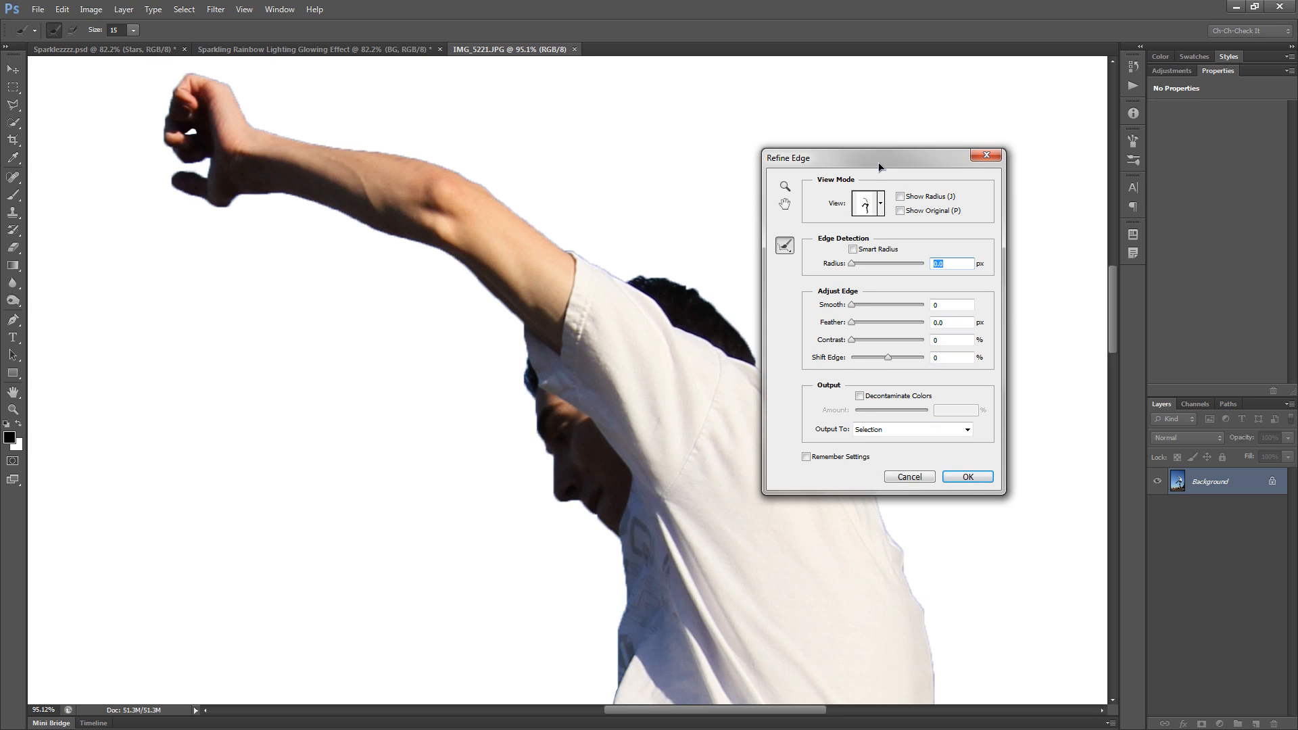
drag(879, 167, 964, 126)
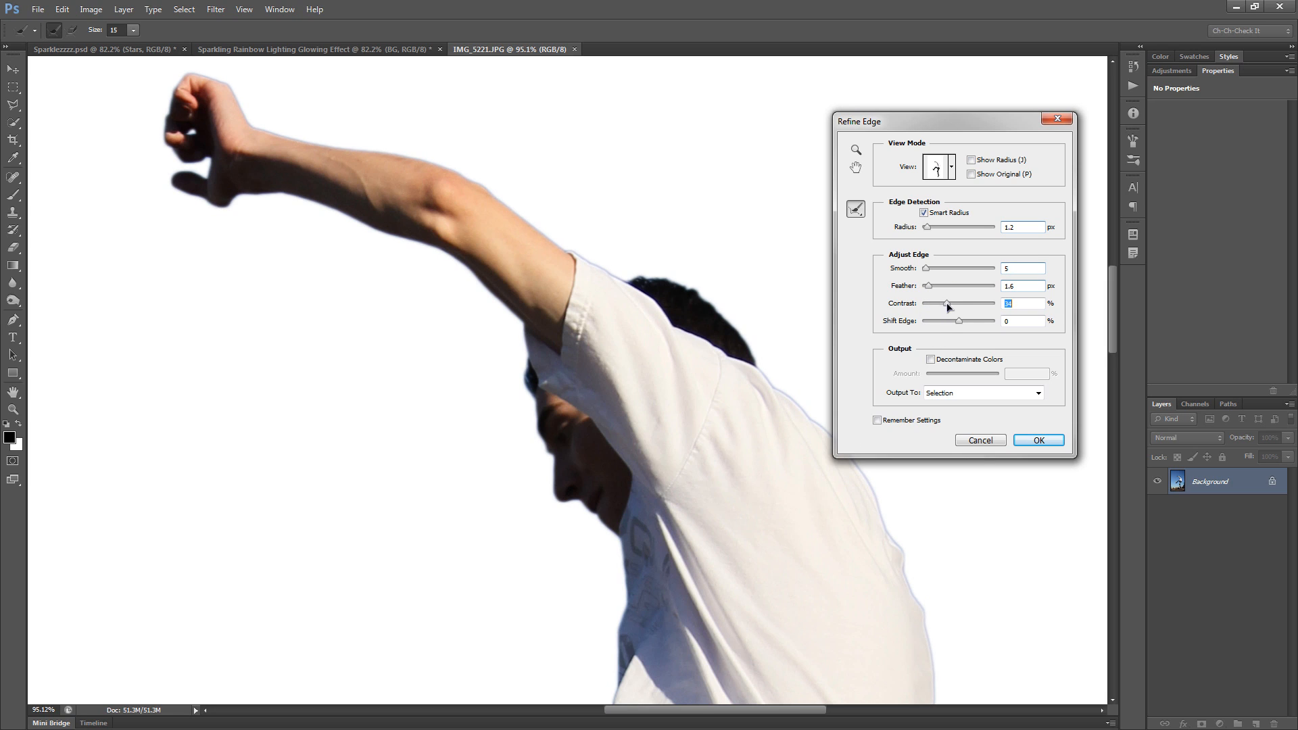
drag(959, 322, 944, 325)
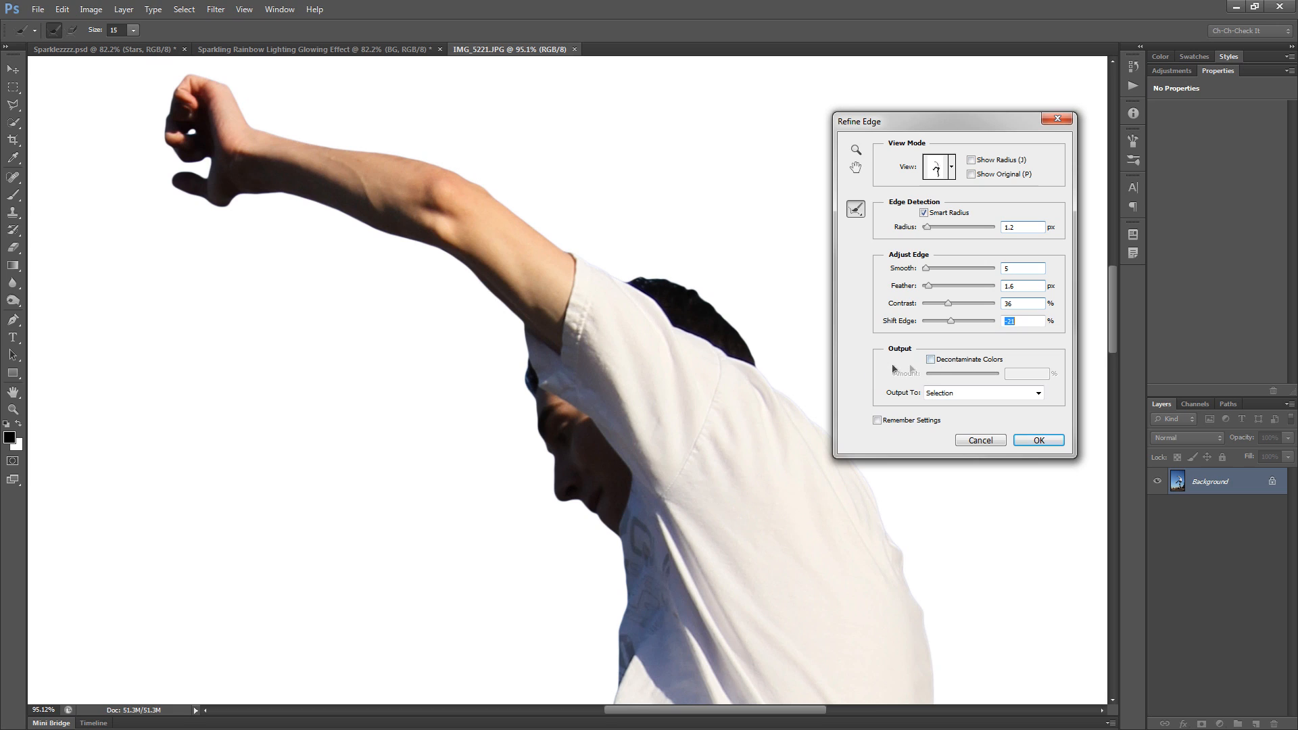
click(965, 363)
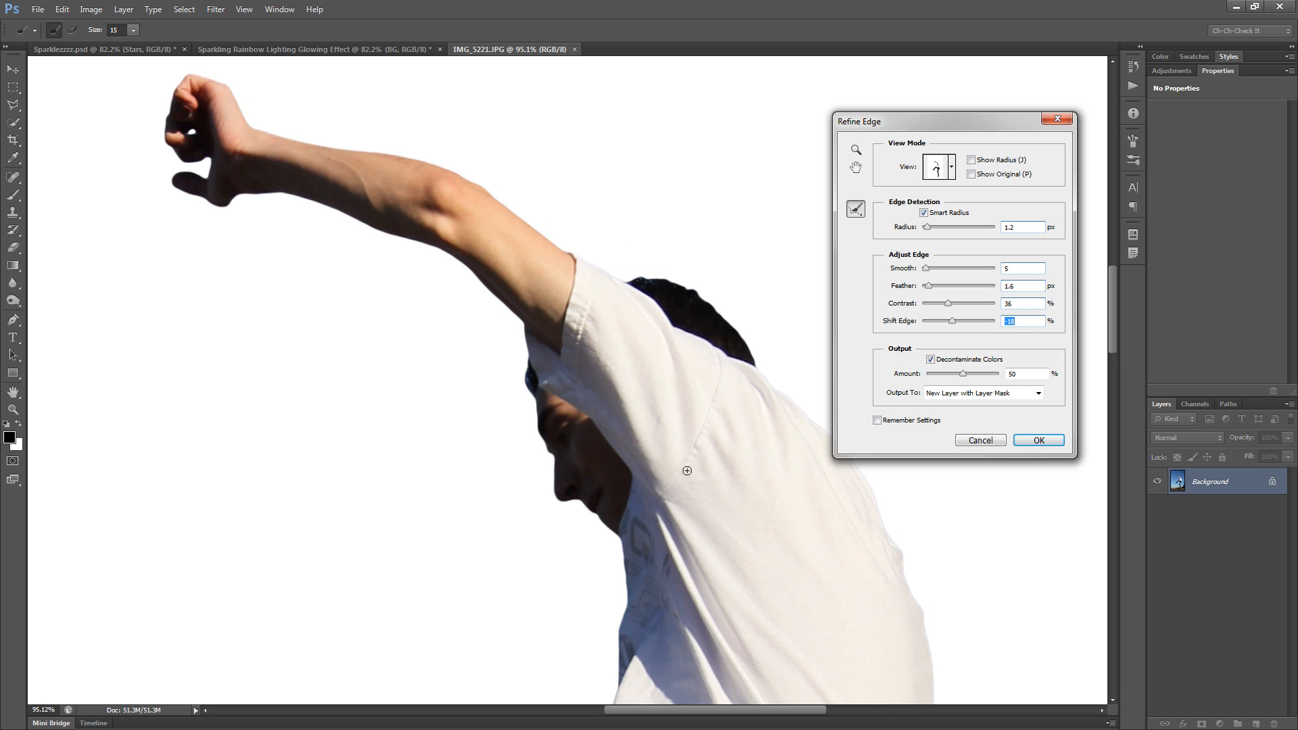
Step: Check the refined edges along the torso, legs and raised shoe, and output the cutout to a new layer with a layer mask
drag(747, 515, 518, 171)
drag(500, 426, 665, 265)
drag(668, 207, 645, 136)
drag(582, 577, 782, 675)
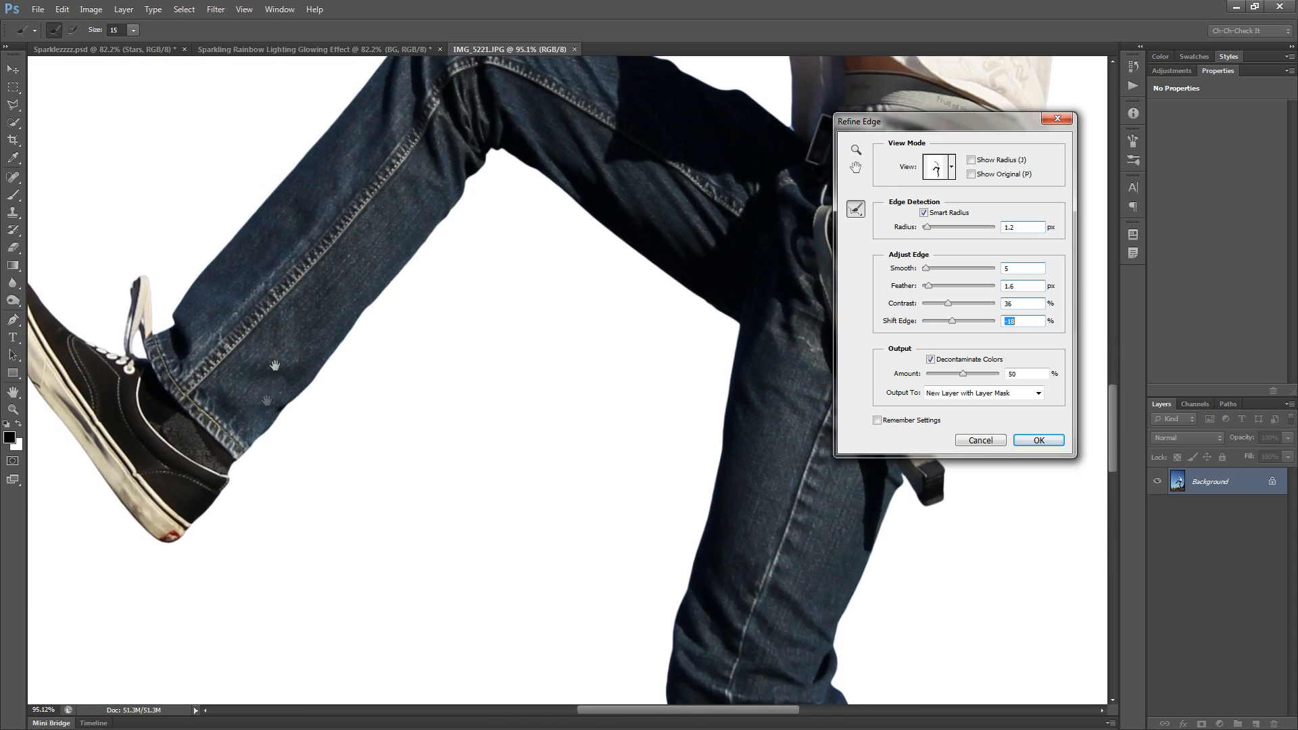
drag(269, 362, 656, 401)
drag(734, 343, 601, 392)
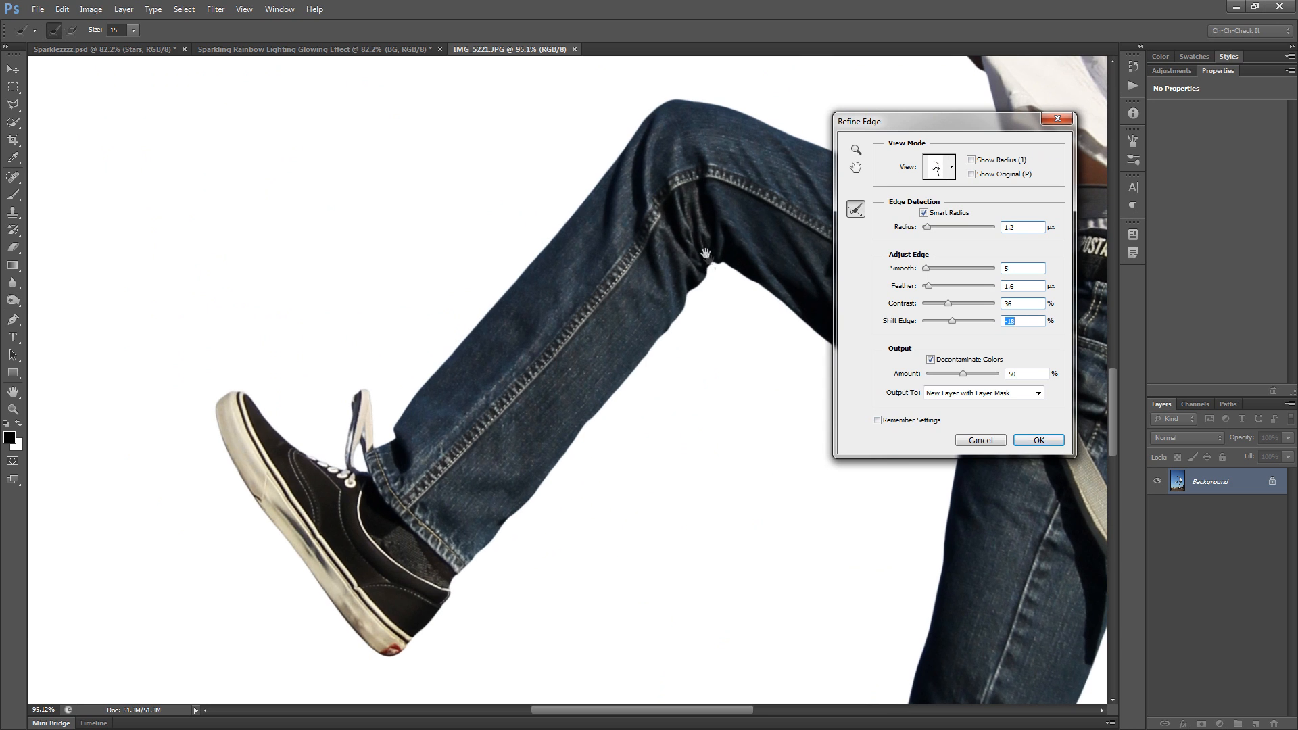
drag(703, 246, 429, 376)
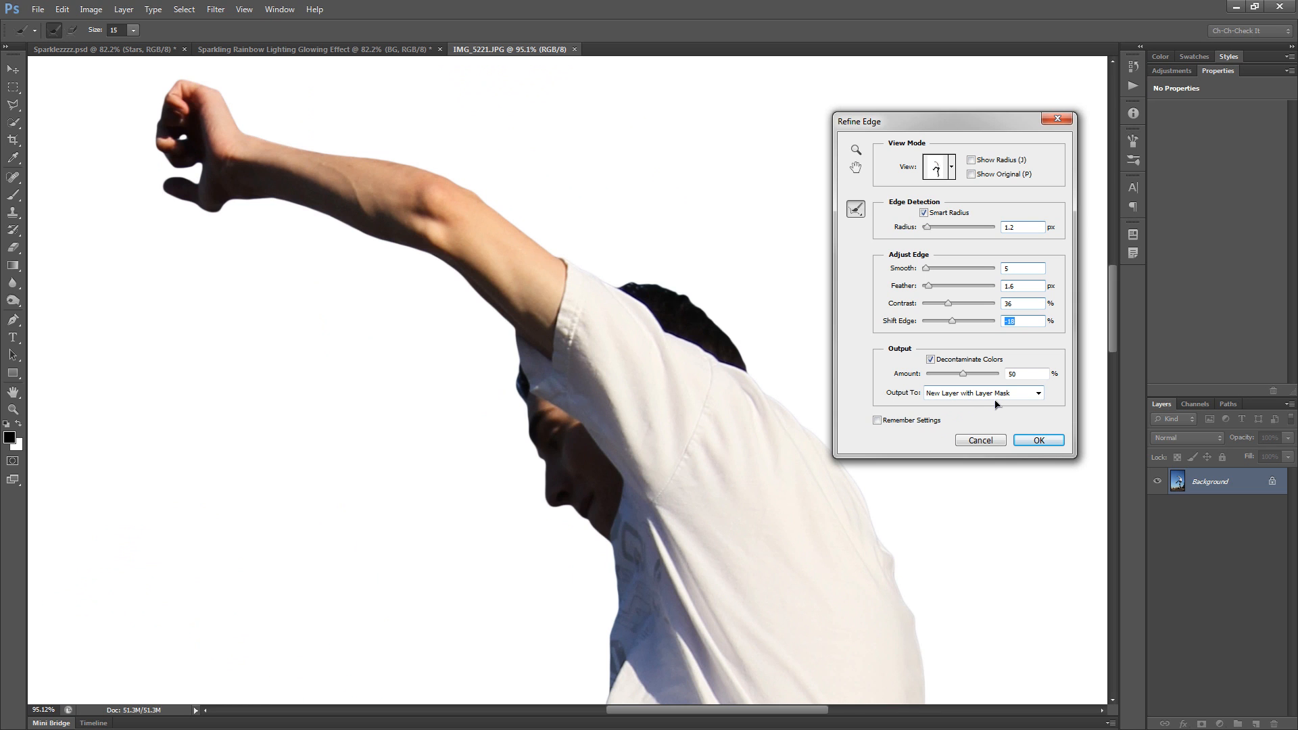
click(1038, 440)
Step: Bring the masked cutout into the Sparkling Rainbow Lighting Glowing Effect document and place its layer at the top of the stack
scroll(911, 441, down, 3)
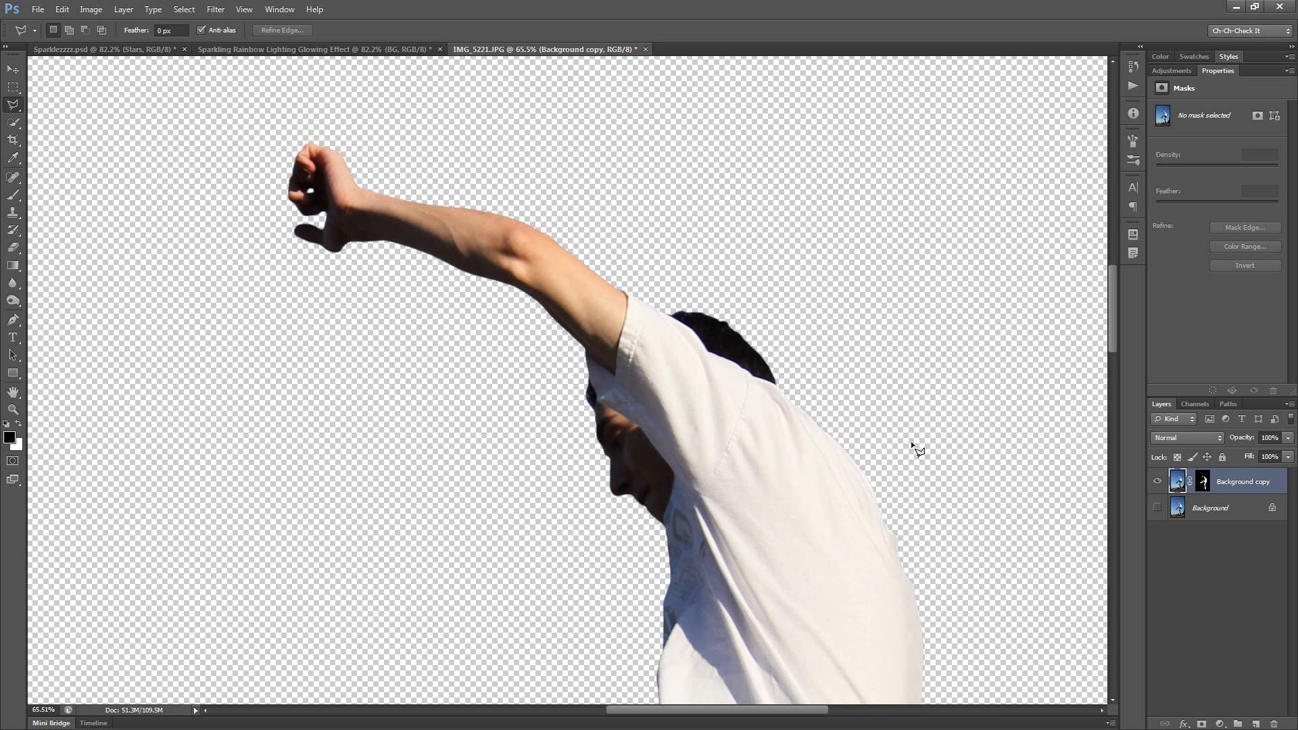
click(13, 69)
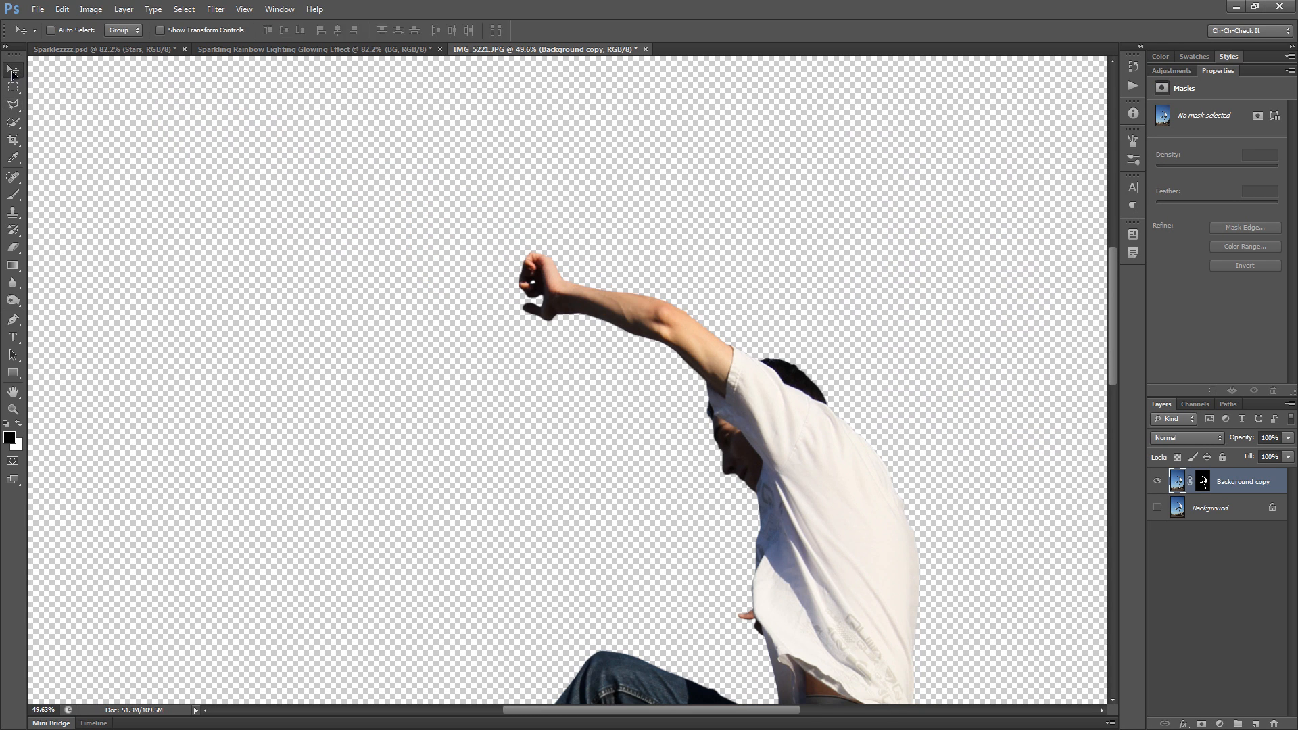
scroll(290, 212, down, 2)
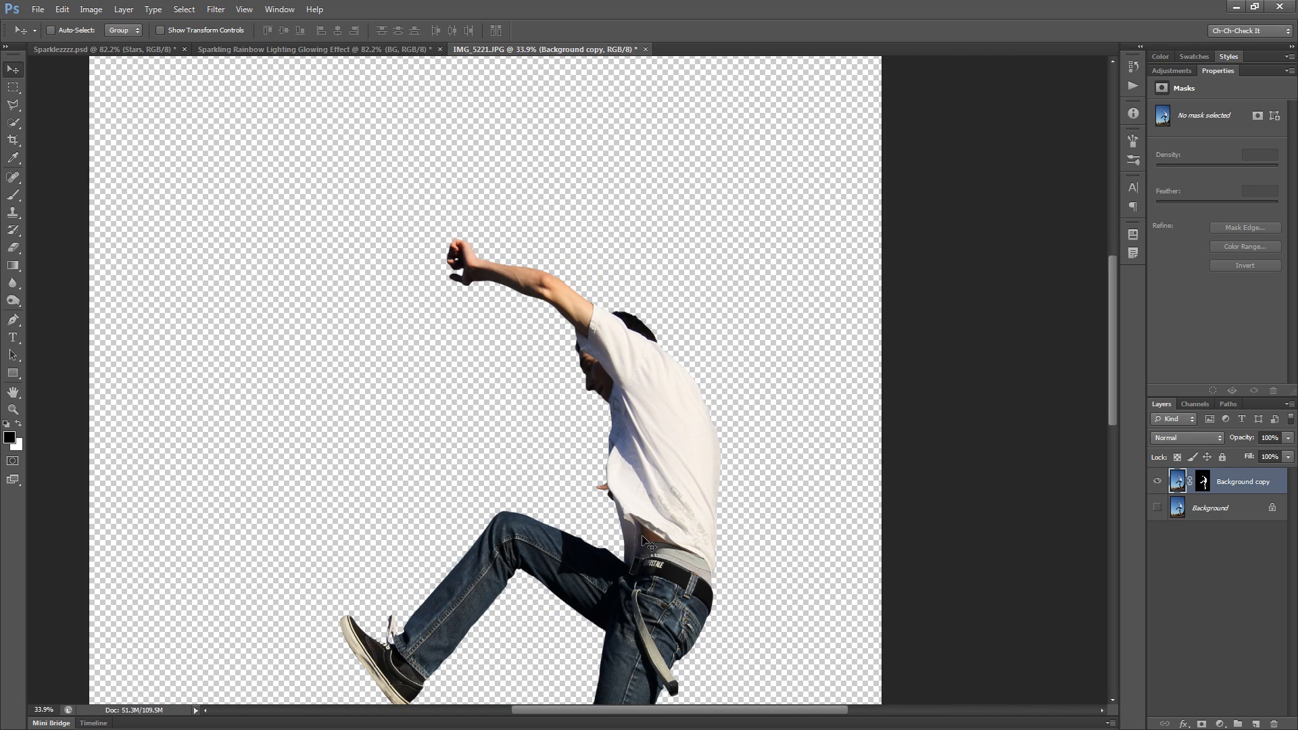
drag(650, 551, 607, 340)
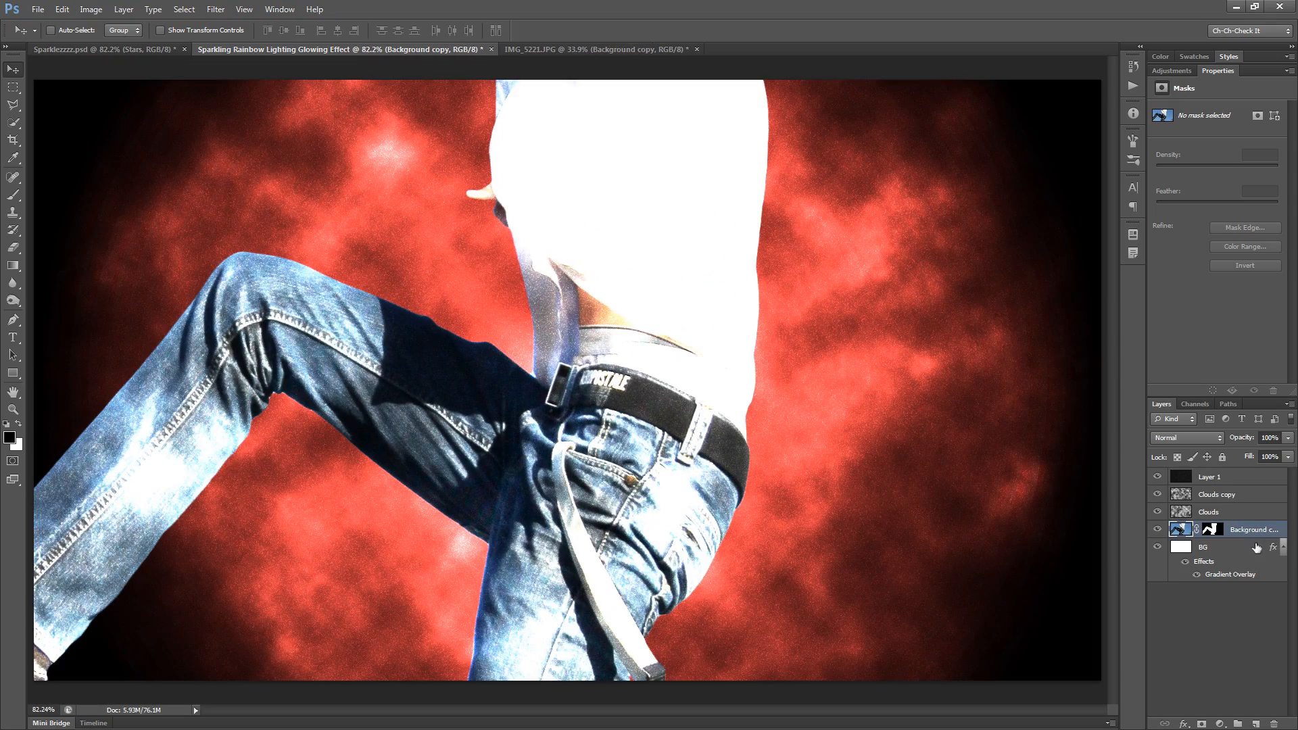
drag(1252, 533, 1198, 484)
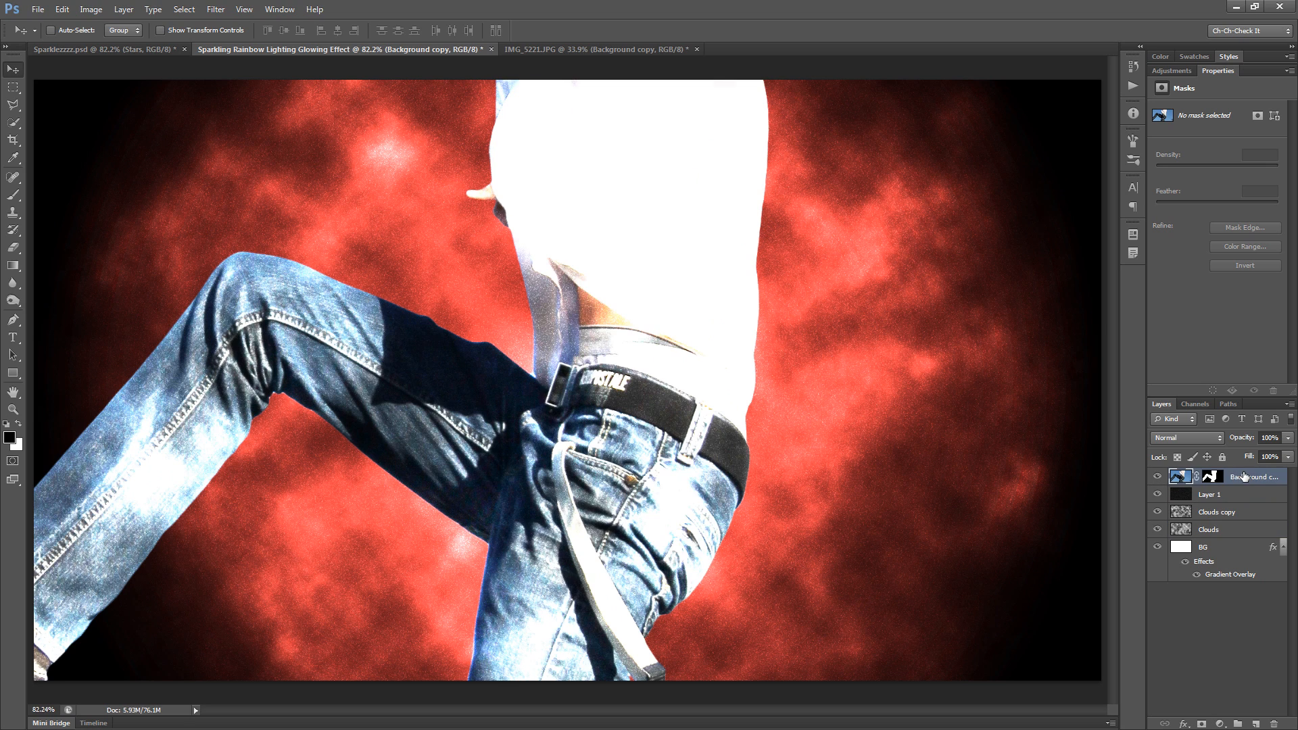
Step: Rename Layer 1 as Noise and the man's cutout layer as Jump
double_click(1210, 495)
text(Noise)
key(Return)
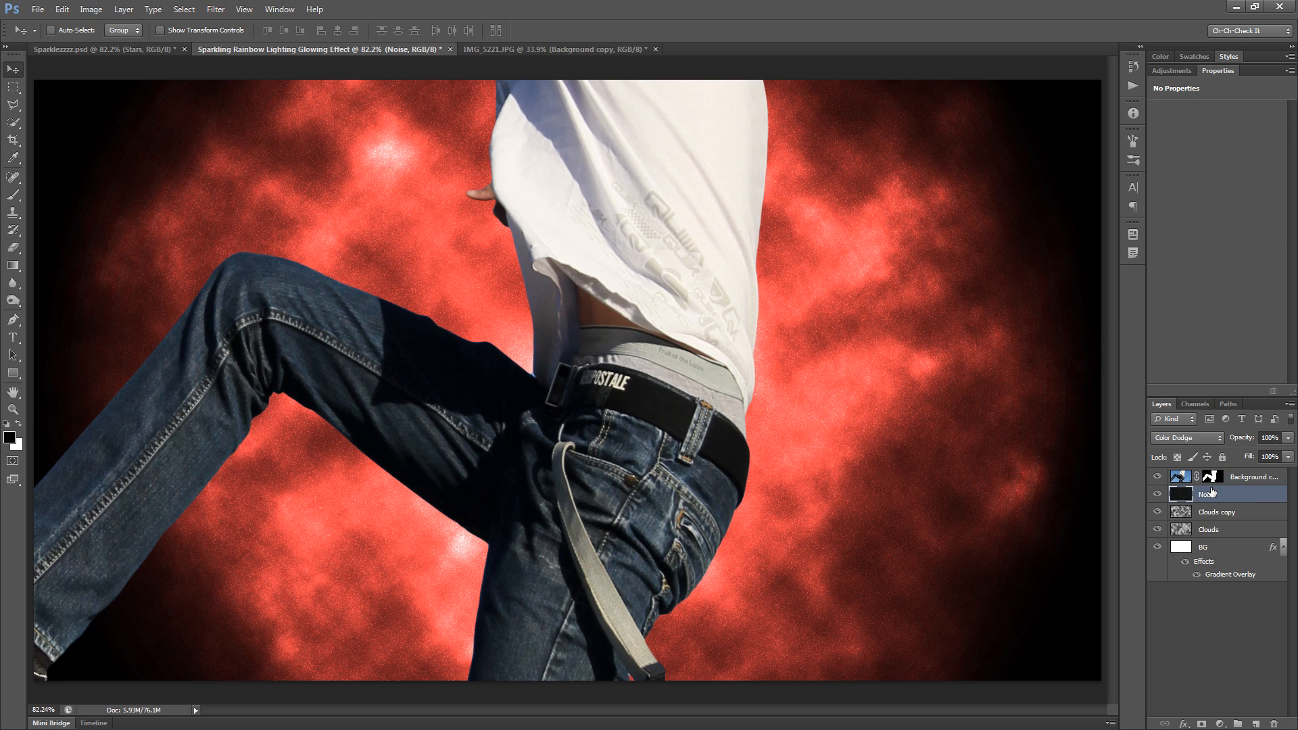
double_click(1255, 477)
key(BackSpace)
key(Return)
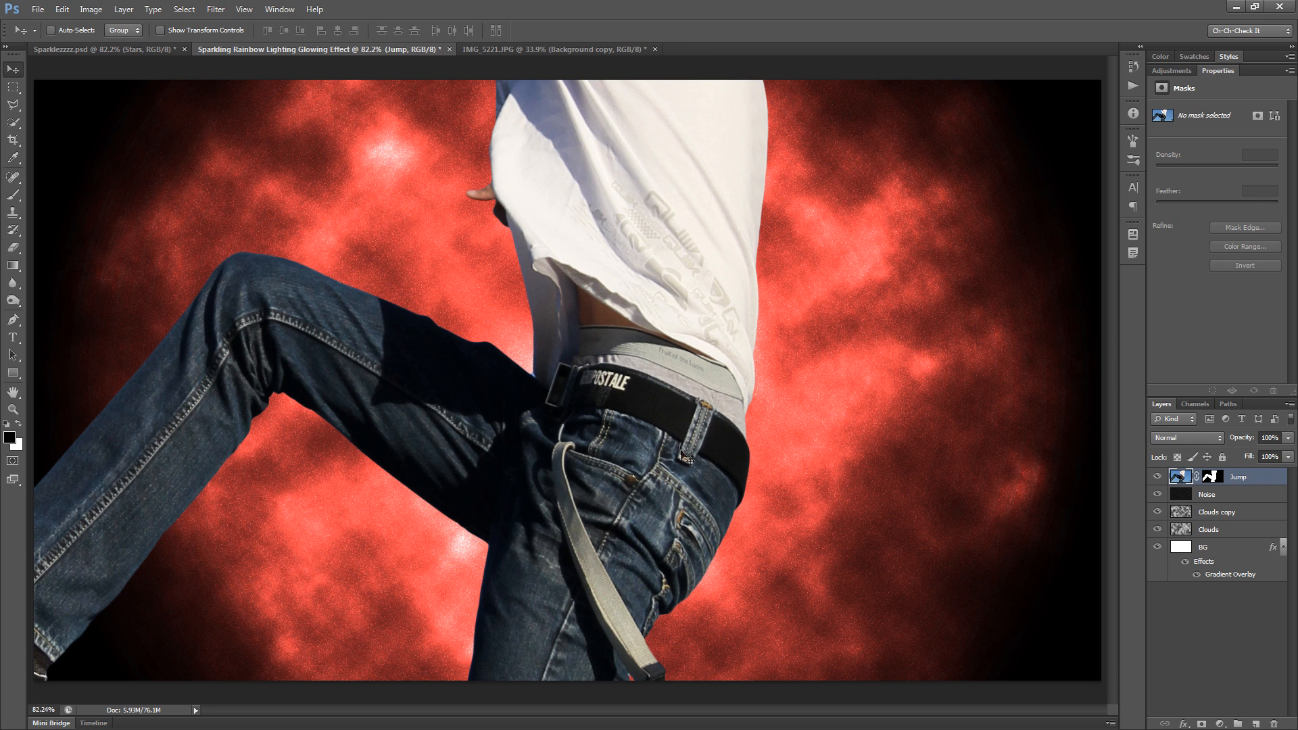
Step: Scale the Jump layer proportionally to about 31.7% and move the man to the middle of the canvas
scroll(685, 459, down, 3)
key(ctrl+t)
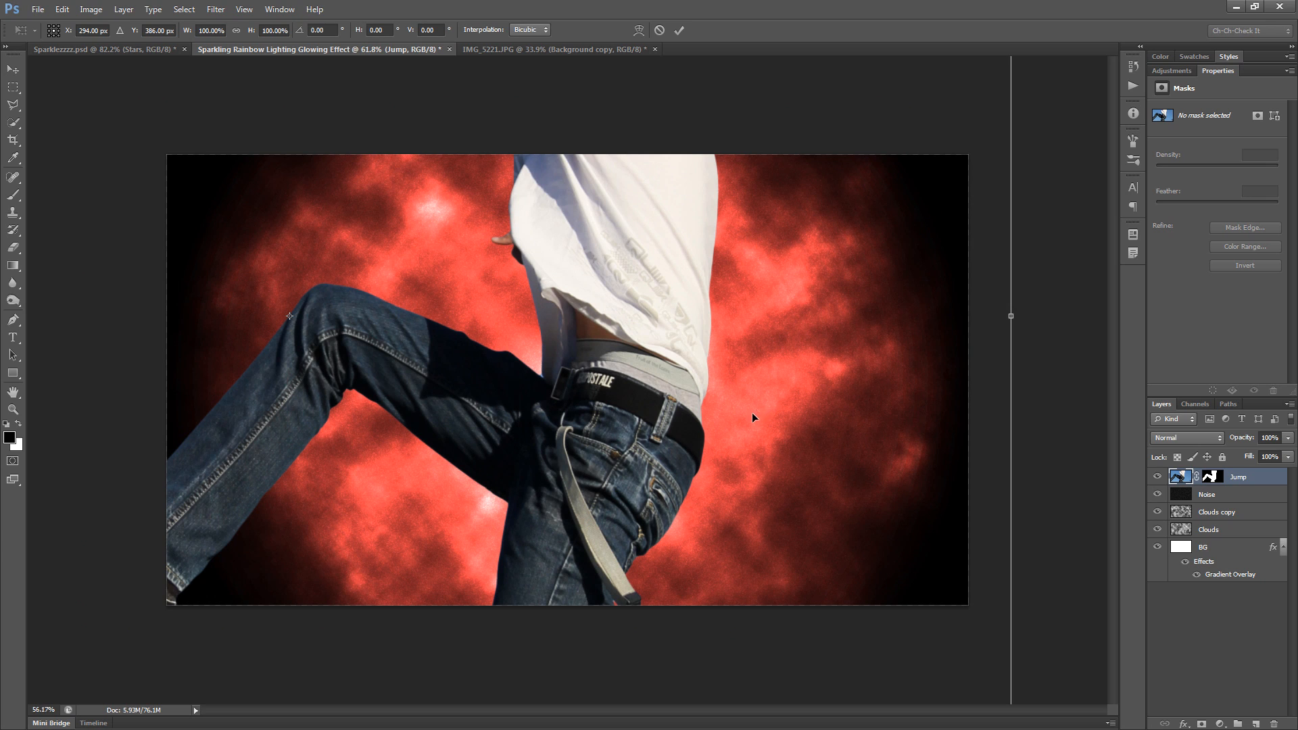
scroll(752, 412, down, 12)
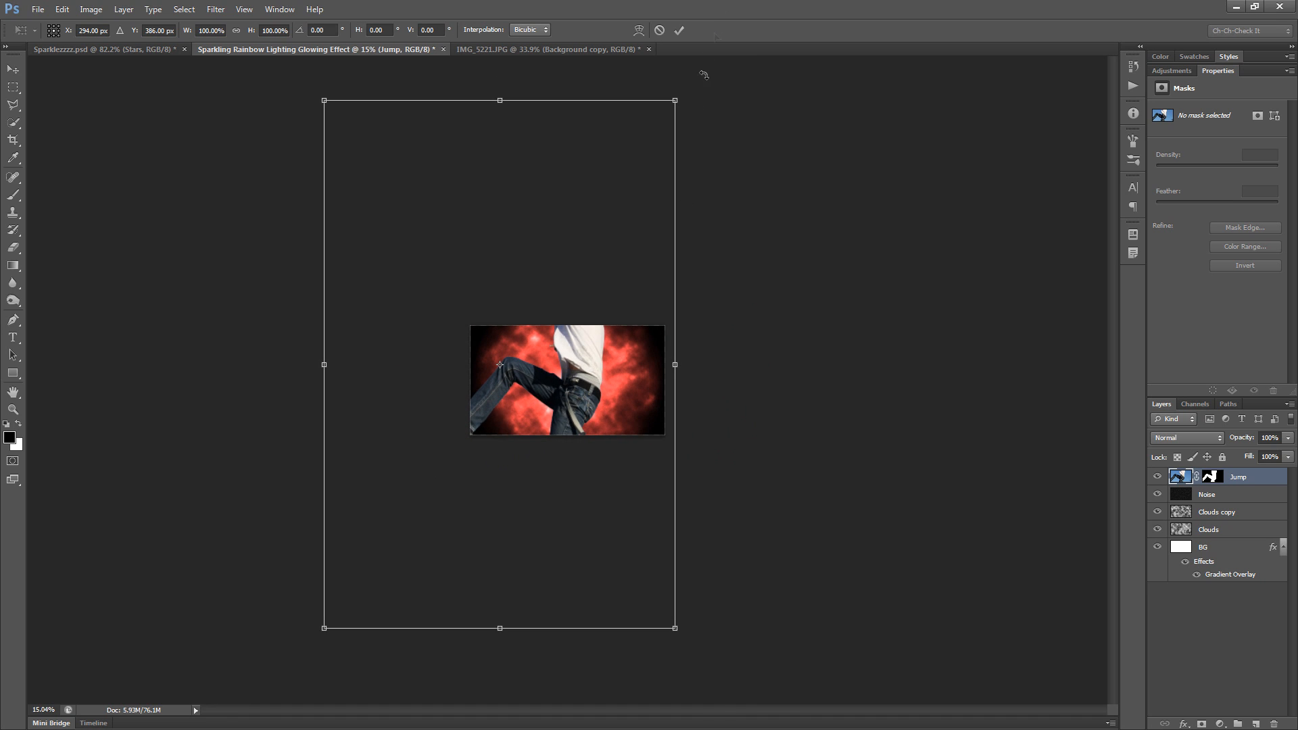
drag(681, 100, 582, 315)
drag(597, 305, 583, 323)
scroll(509, 391, up, 5)
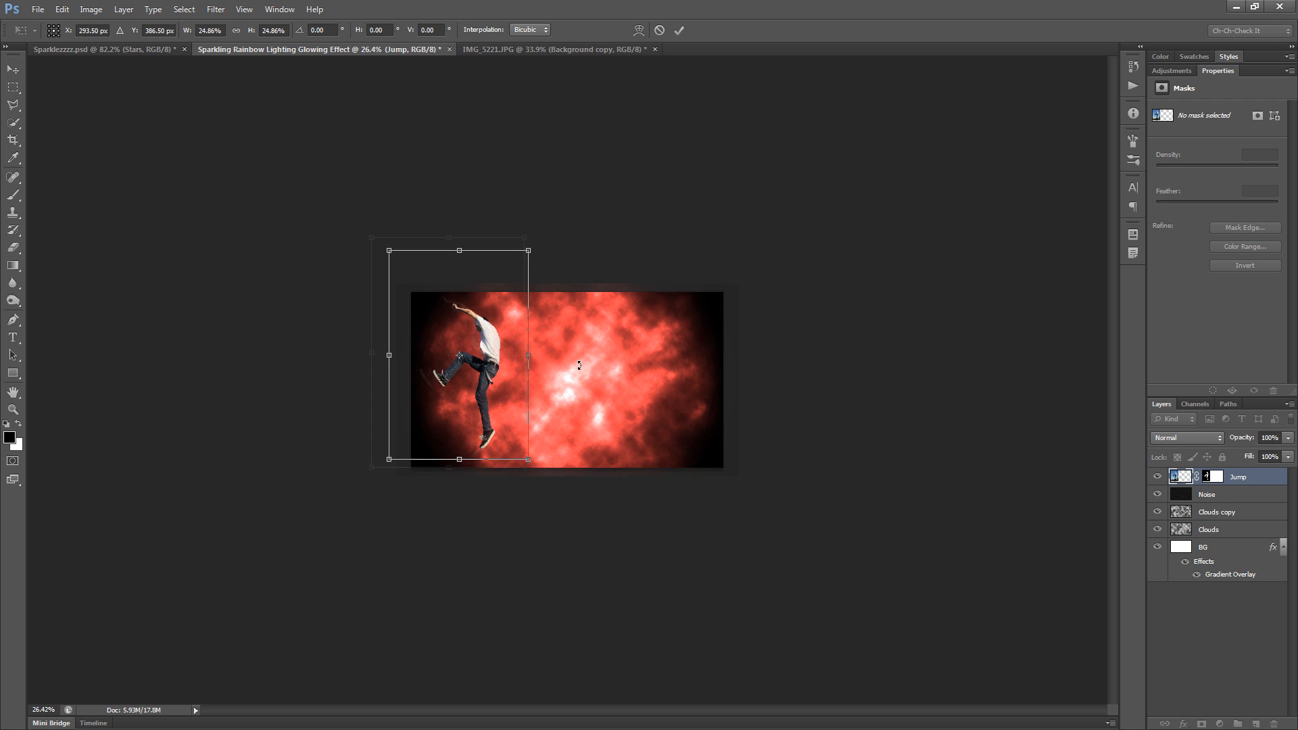
drag(471, 399, 678, 415)
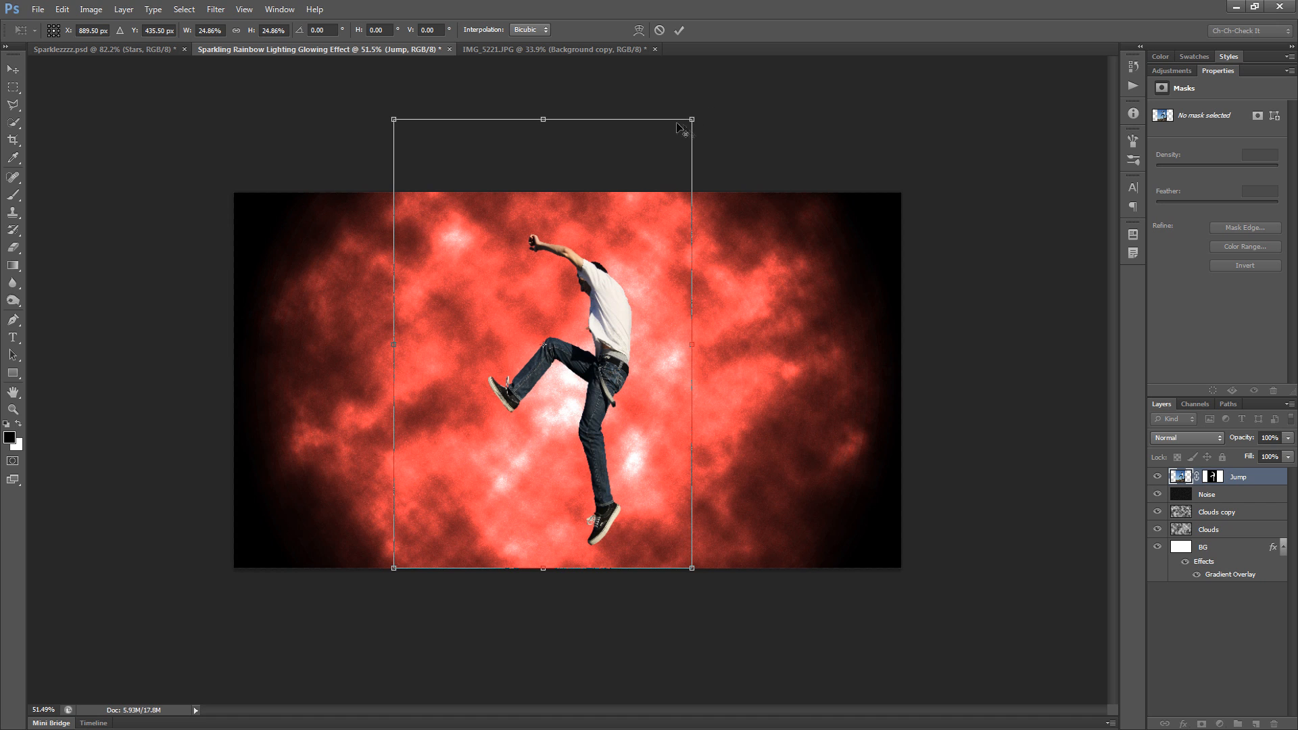
drag(692, 119, 791, 95)
scroll(573, 302, up, 1)
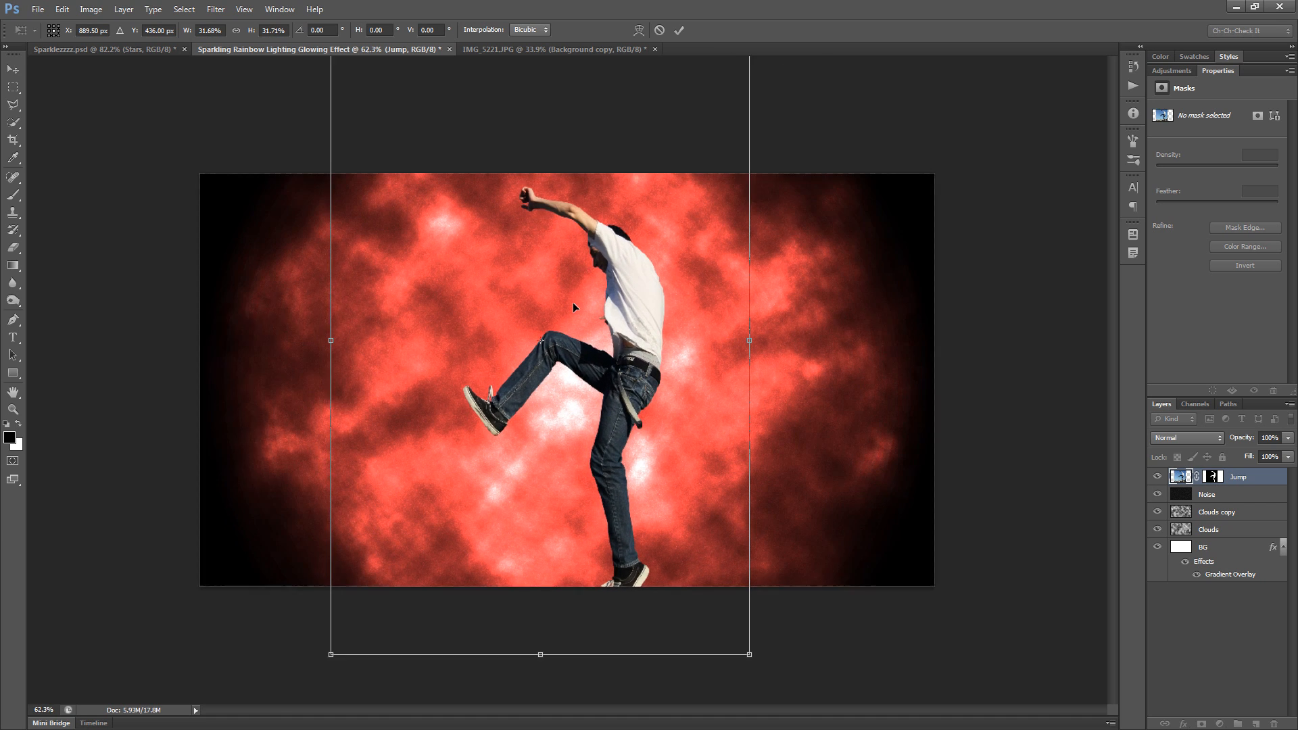
Step: Rotate the man to about -17.17°, reposition him slightly left of the canvas center with both feet inside the frame, and apply the transform
scroll(573, 302, up, 2)
drag(939, 491, 995, 397)
drag(671, 277, 642, 305)
drag(691, 438, 711, 486)
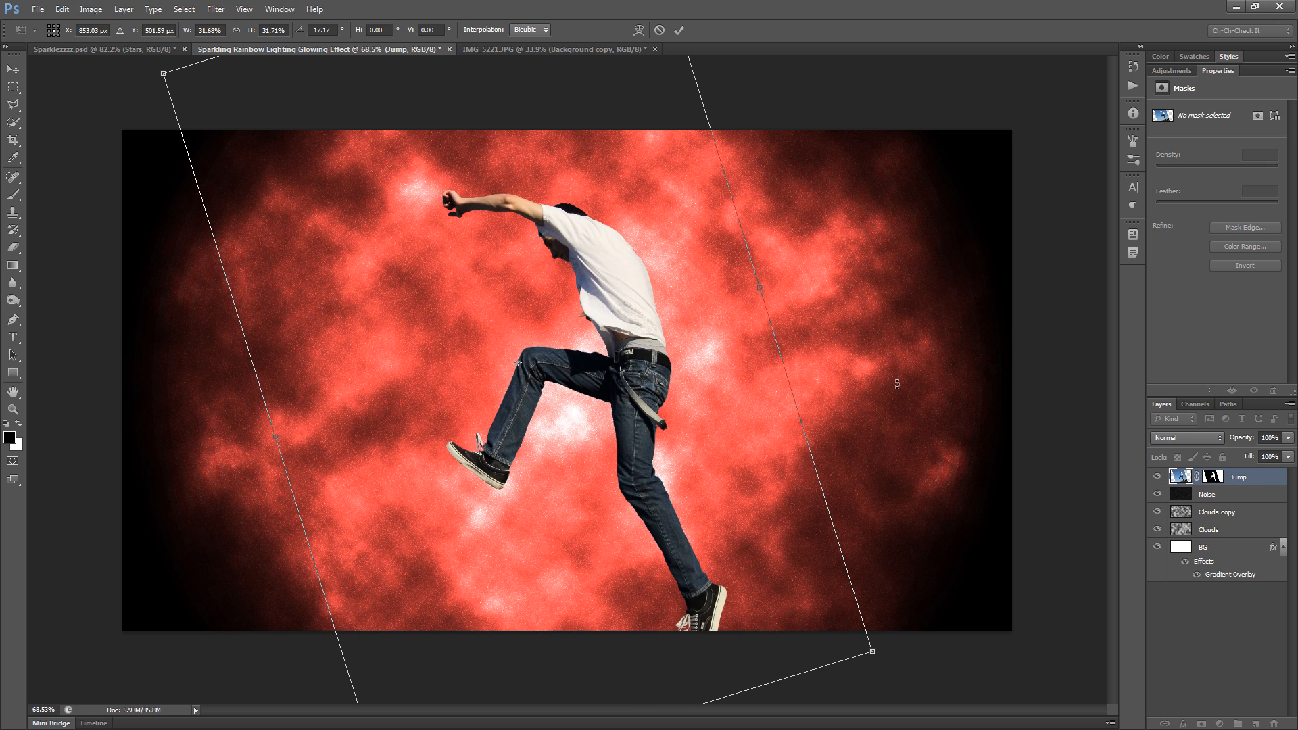
drag(647, 463, 640, 442)
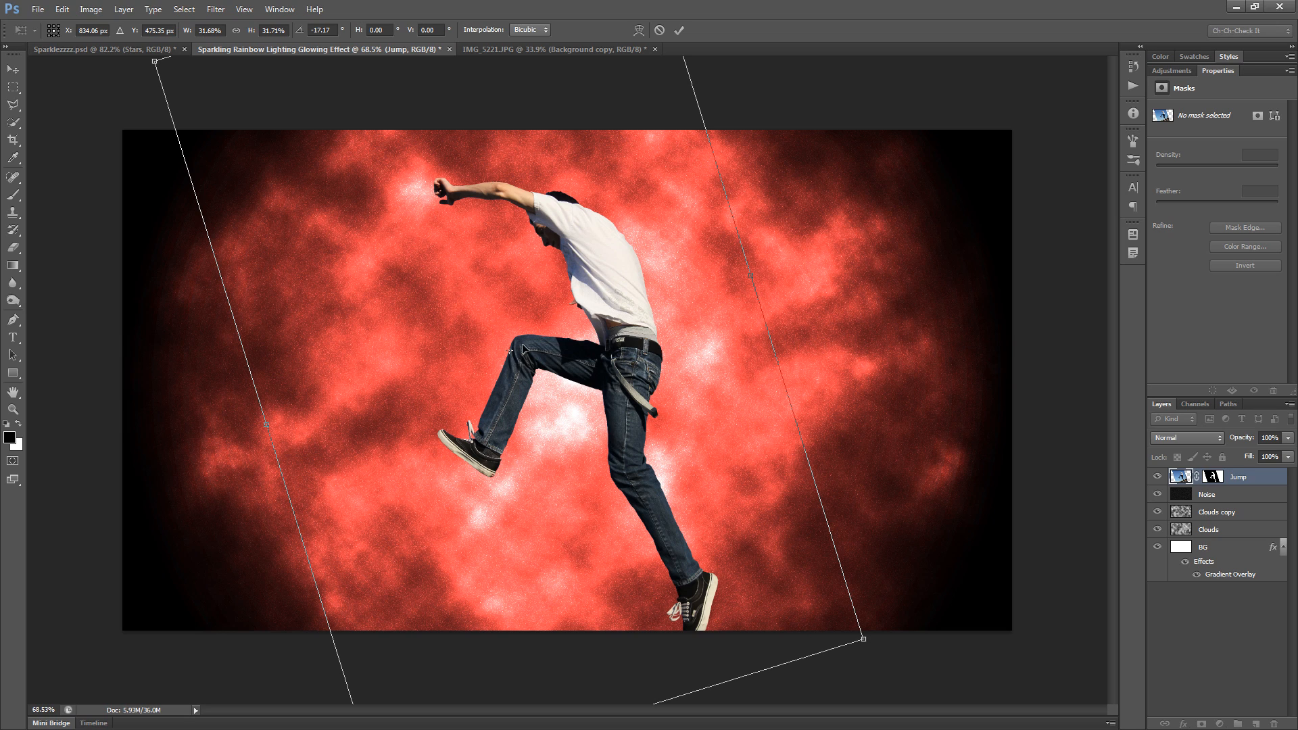
click(682, 35)
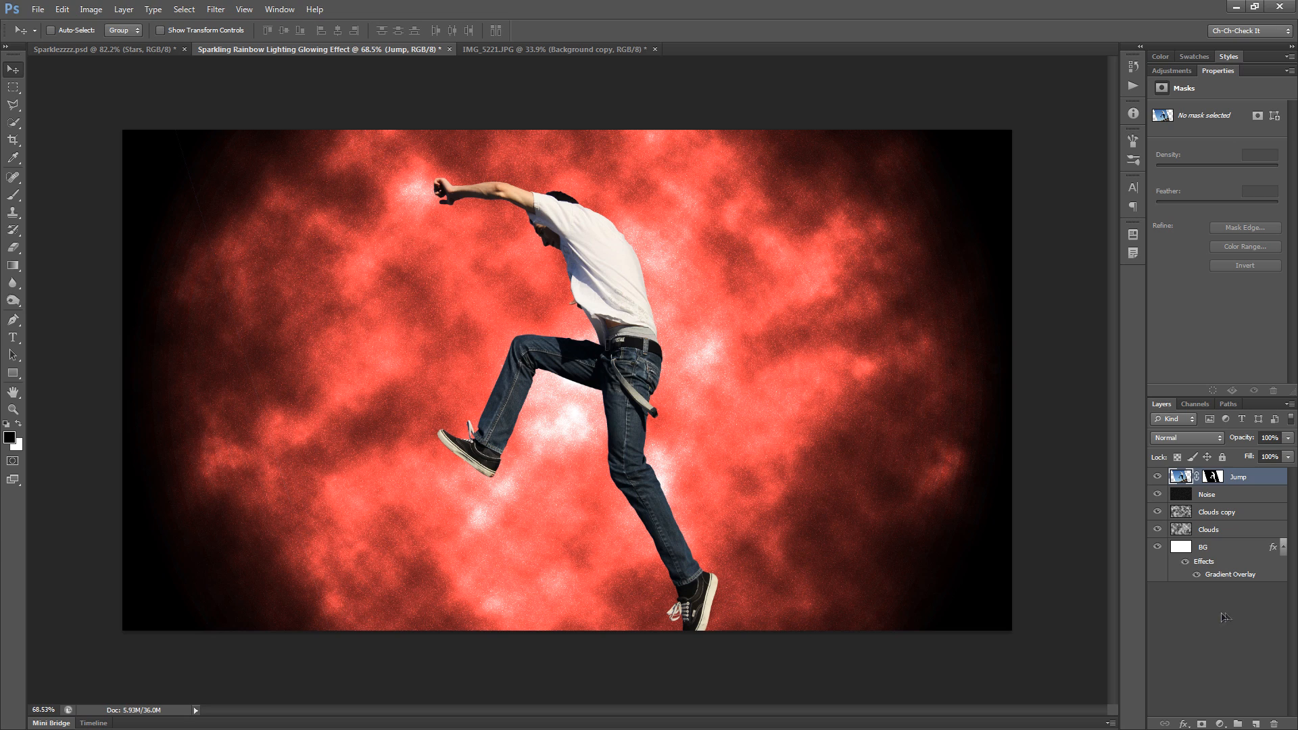
Step: Collapse the BG layer's effects list, add a new layer directly below Jump, and fill it with black
click(1282, 548)
ctrl+click(1256, 723)
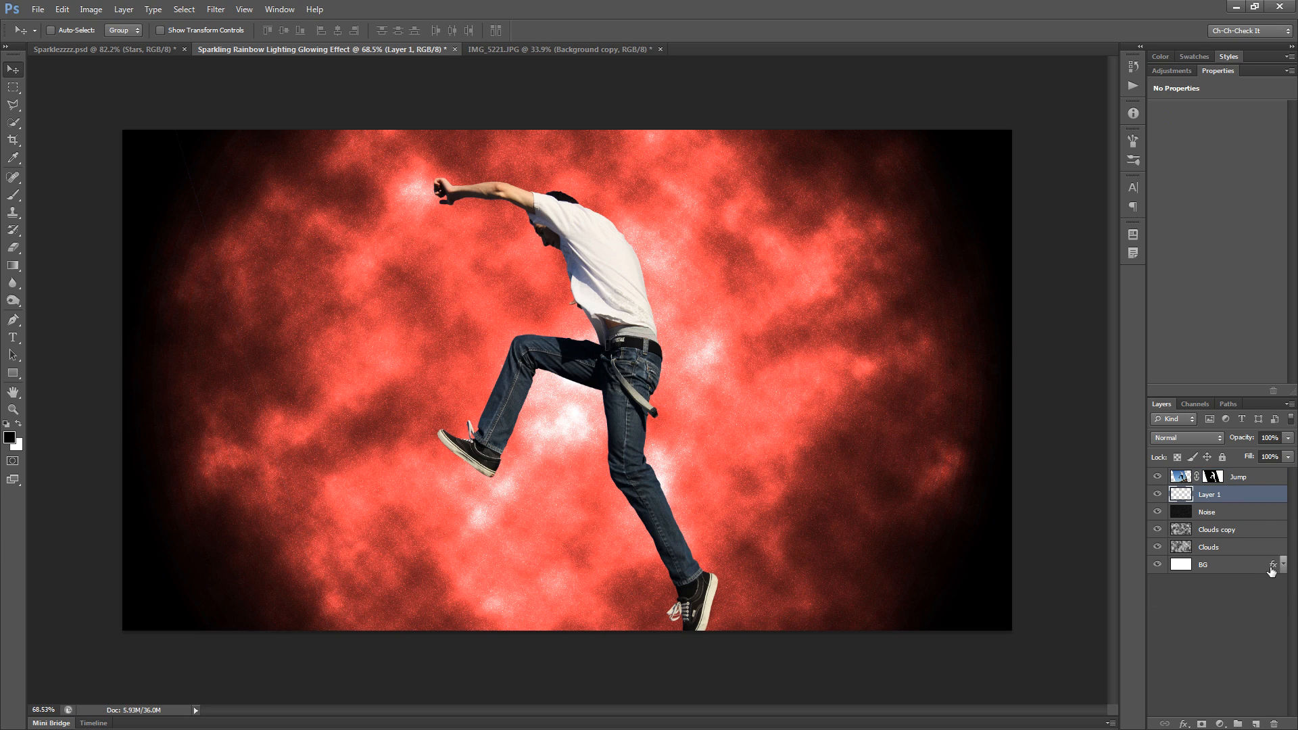
key(alt+BackSpace)
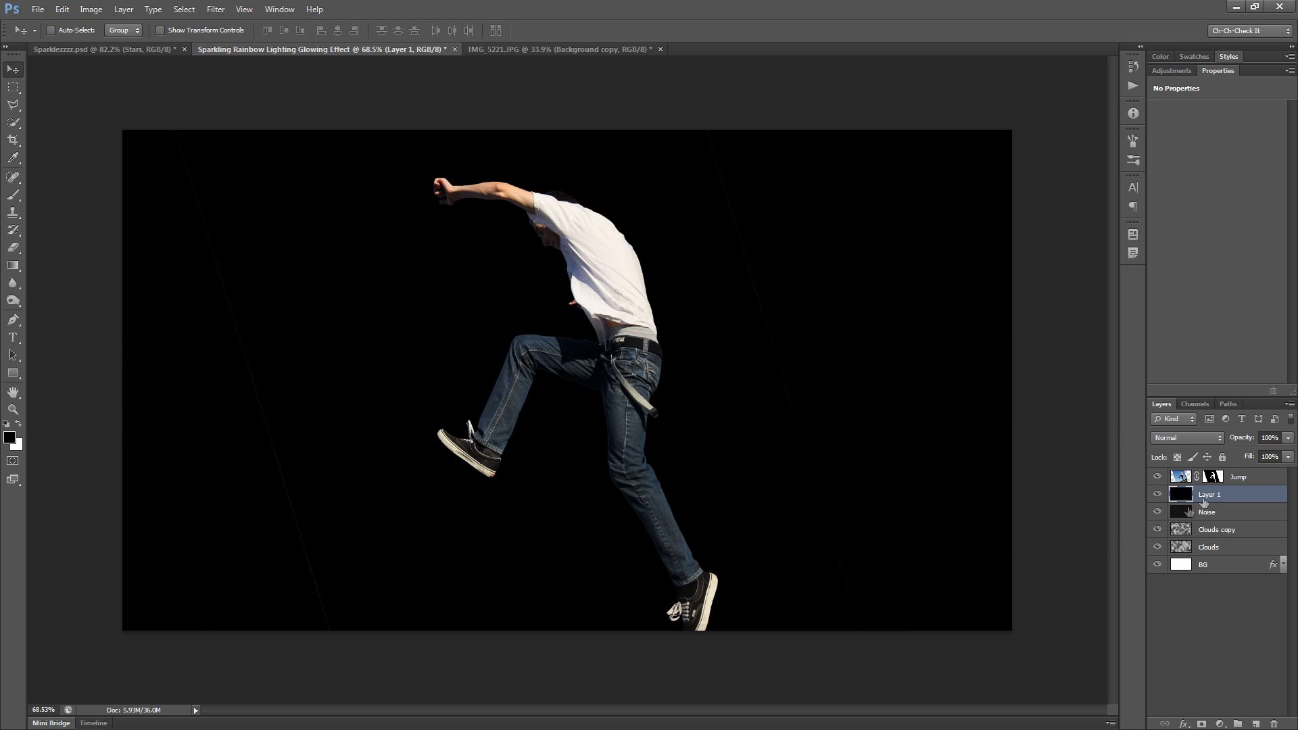
Step: Examine the black area around the man for stray edges of the masked photo
scroll(289, 487, up, 3)
scroll(380, 518, up, 2)
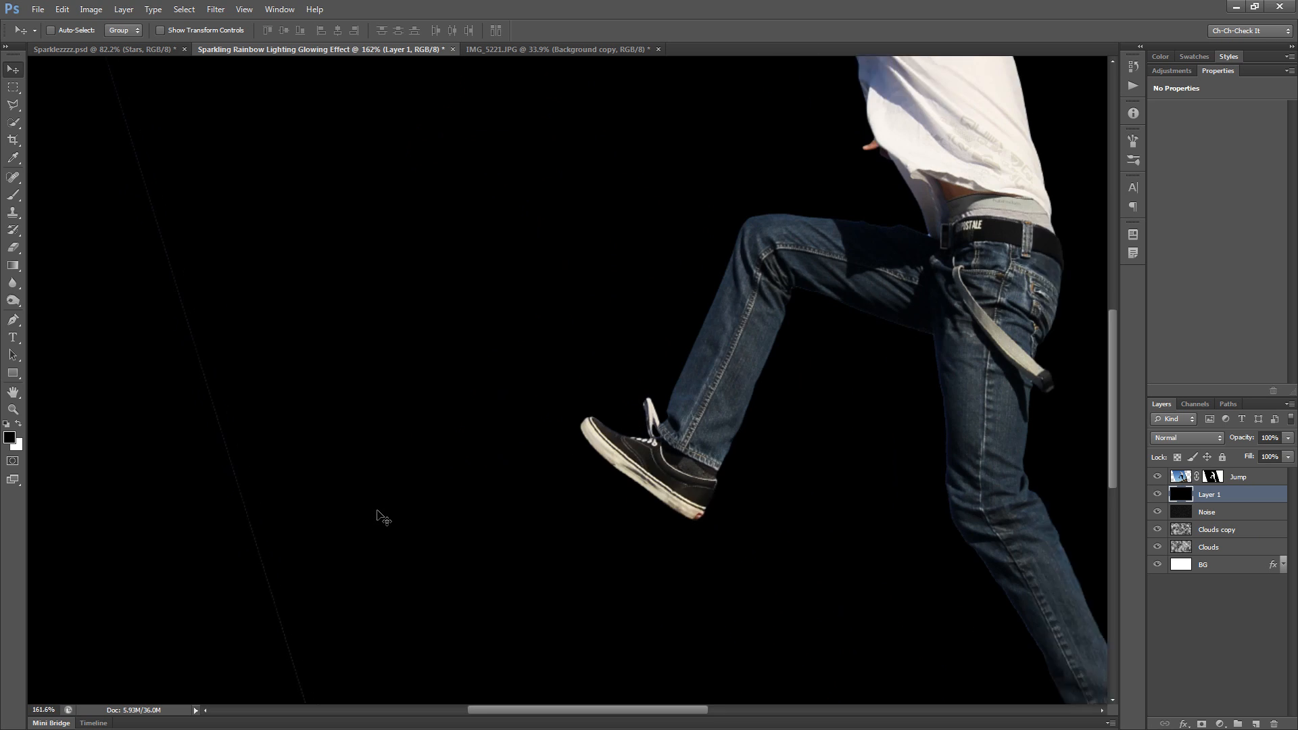
drag(499, 566, 782, 485)
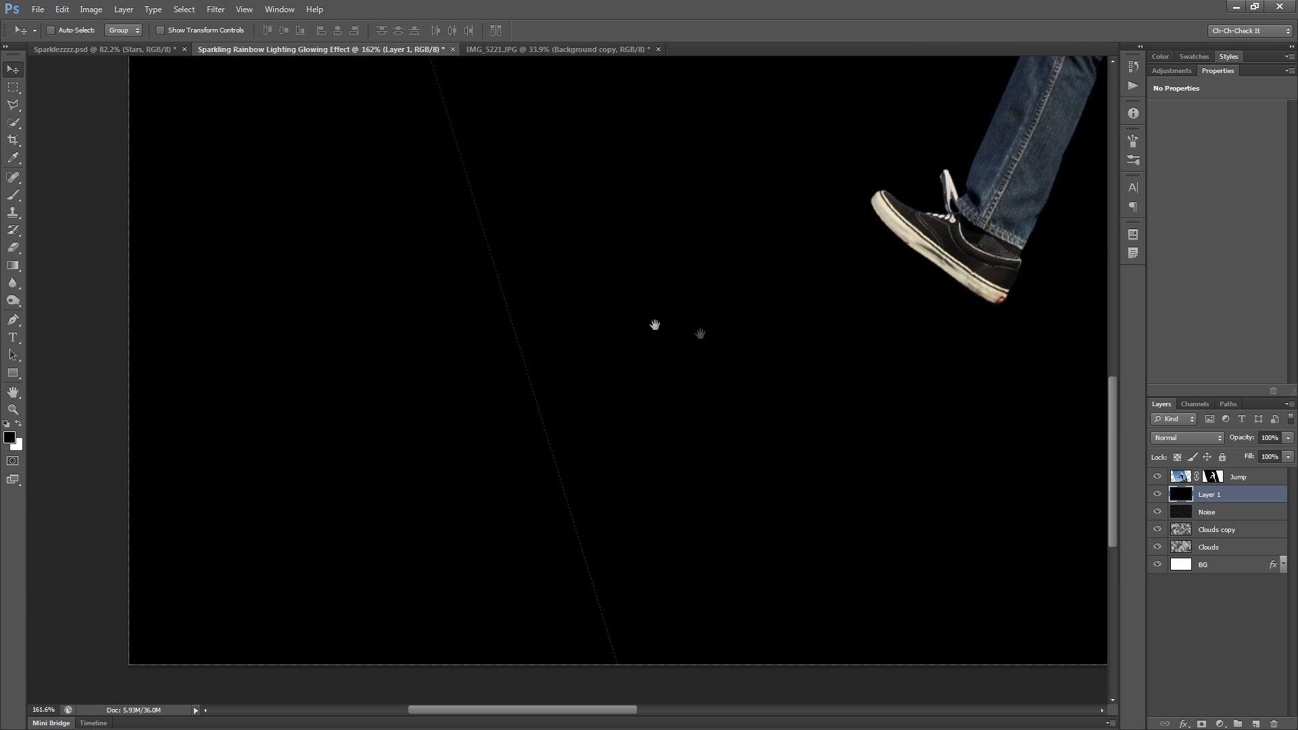
drag(545, 416, 632, 690)
drag(466, 298, 494, 596)
scroll(402, 298, down, 4)
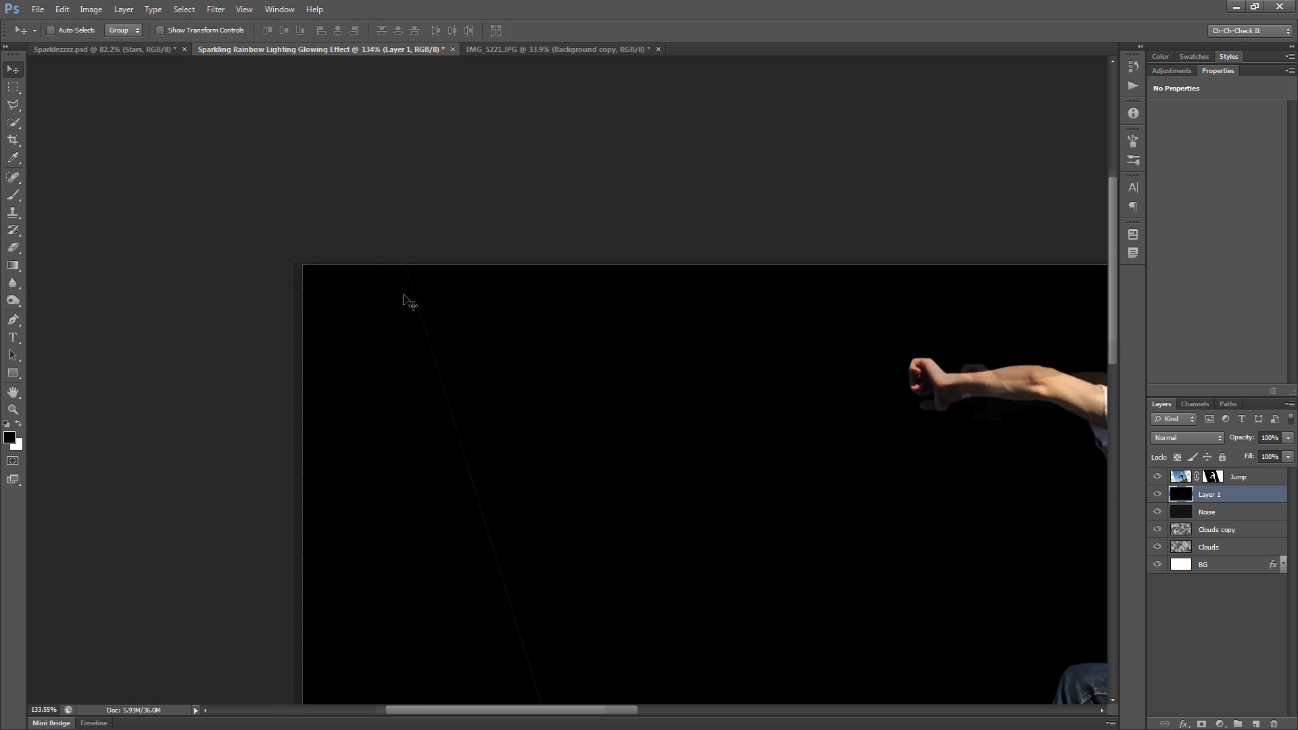
drag(961, 554, 561, 272)
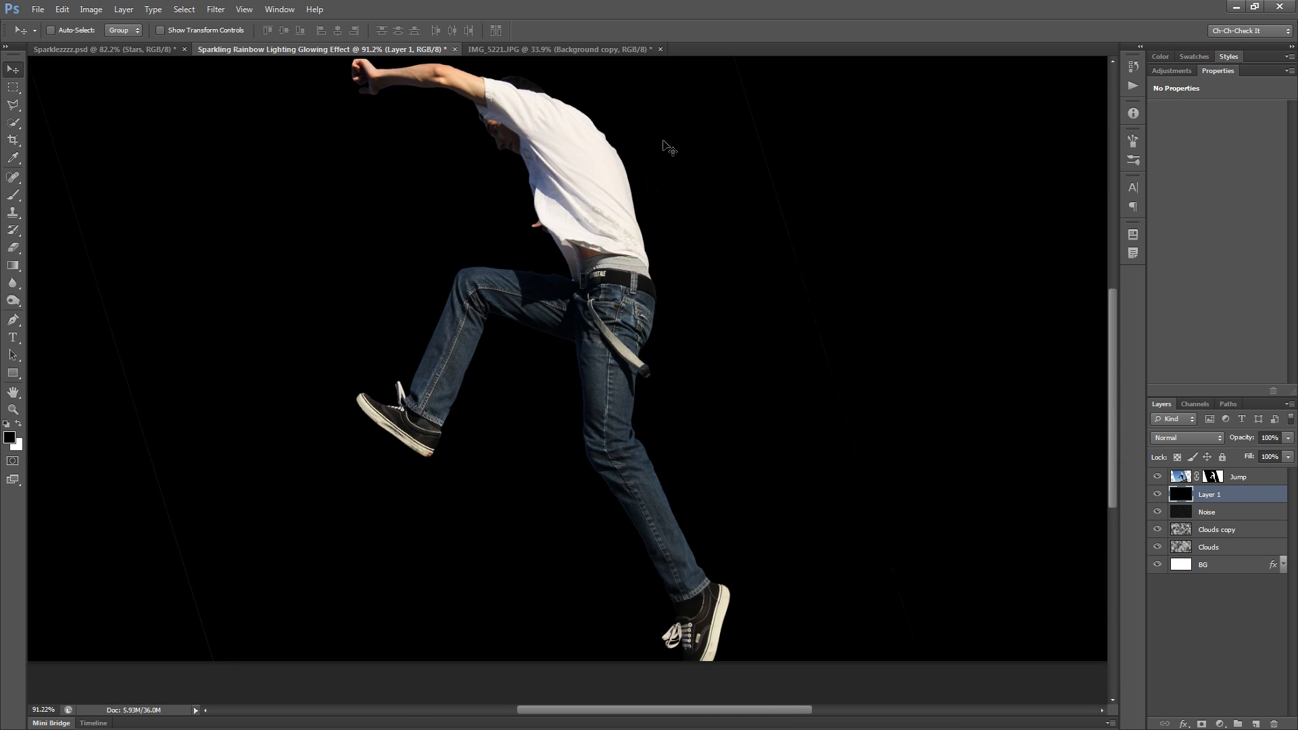
Step: Display the Jump layer's mask on its own in the canvas and activate the Polygonal Lasso tool
scroll(805, 223, up, 10)
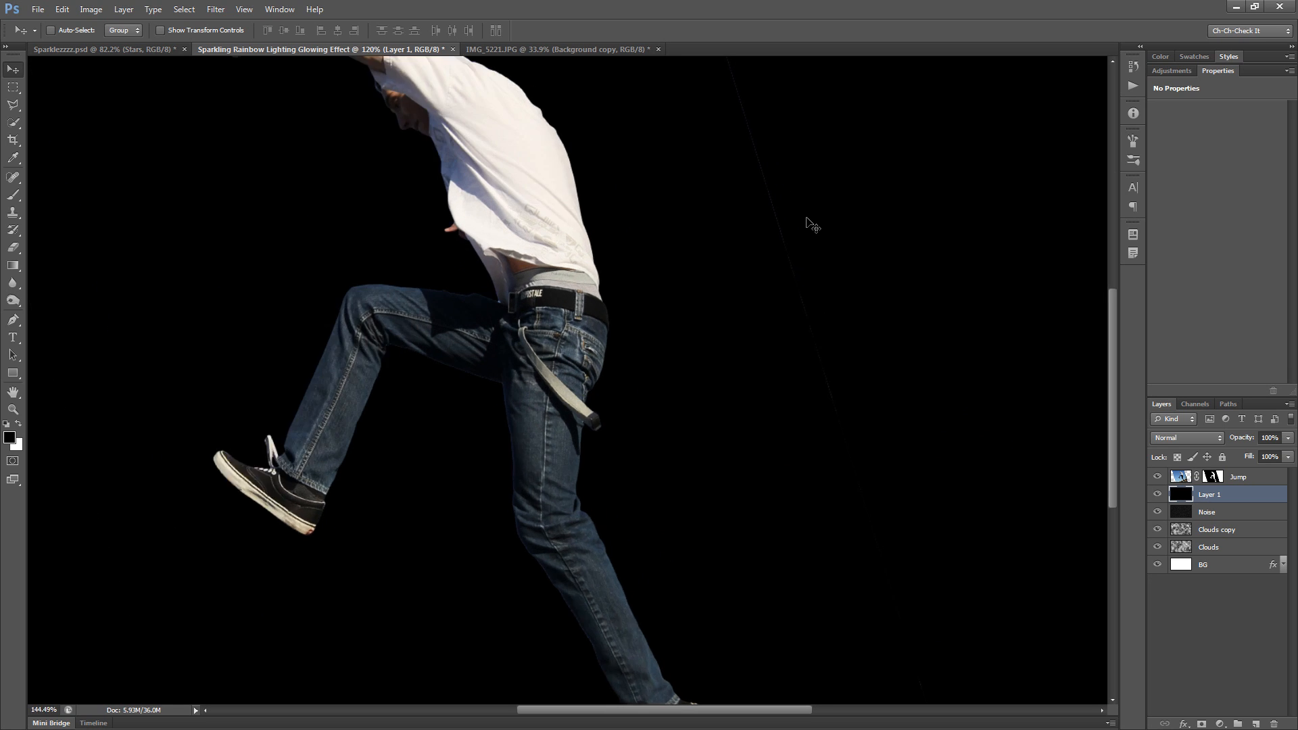
scroll(754, 257, down, 8)
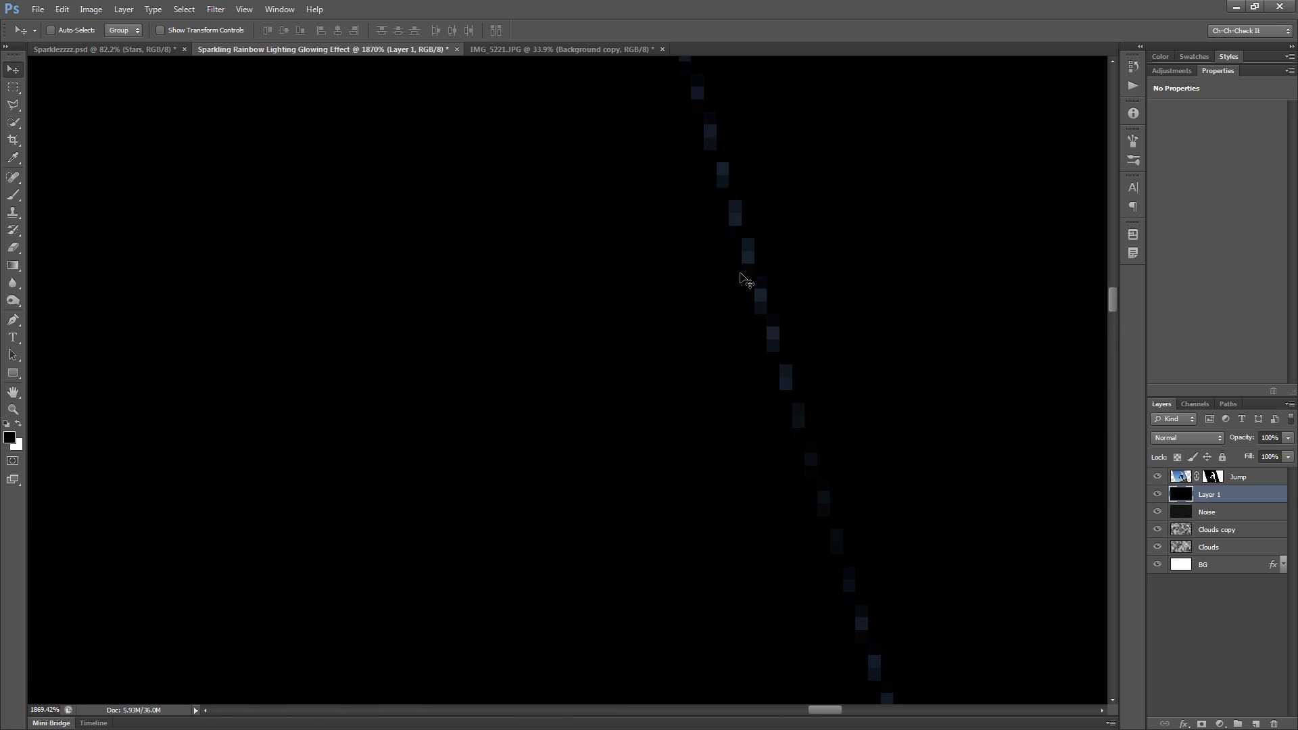
scroll(645, 202, down, 4)
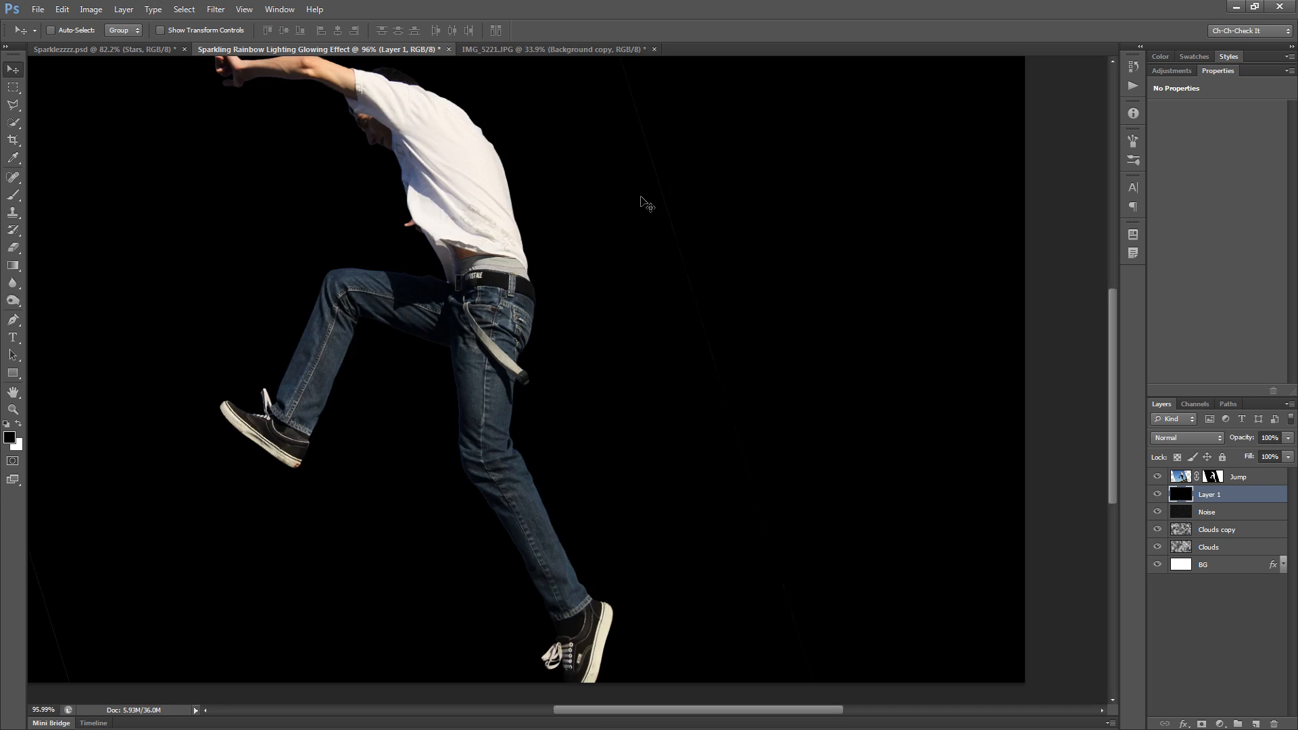
click(1214, 477)
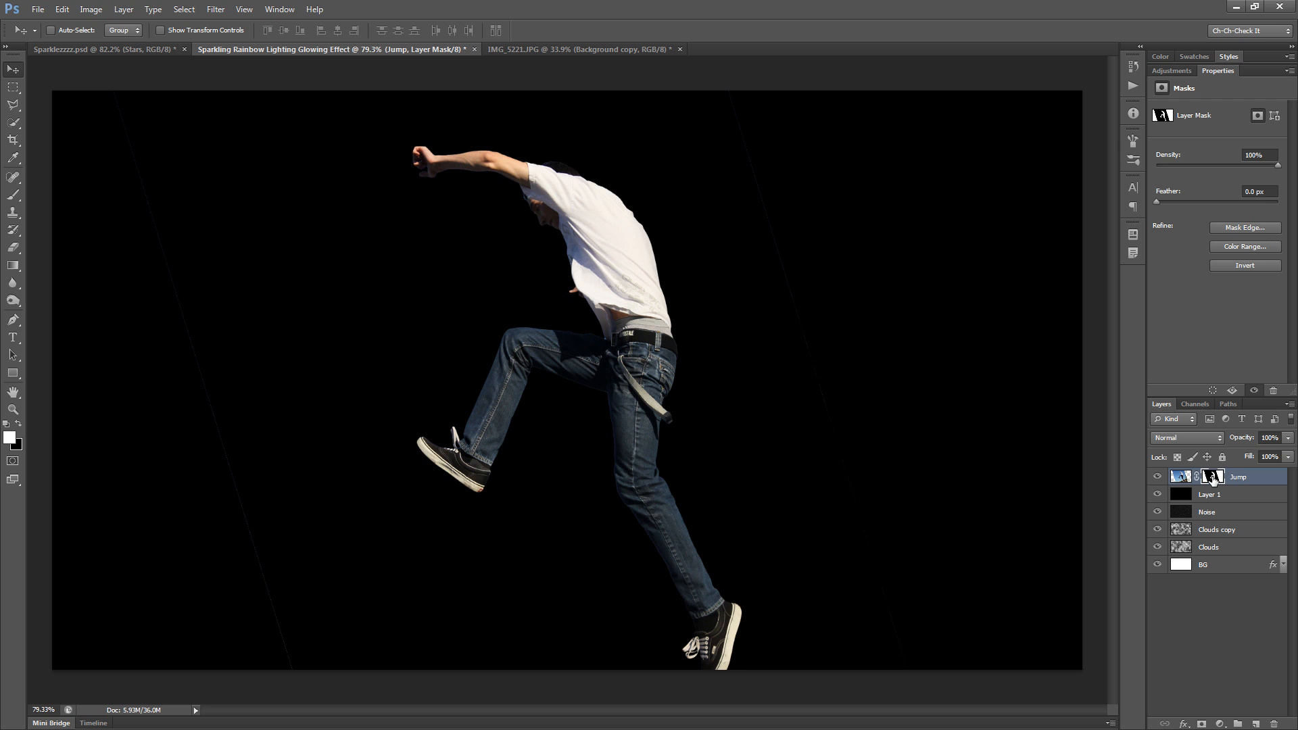
alt+click(1212, 478)
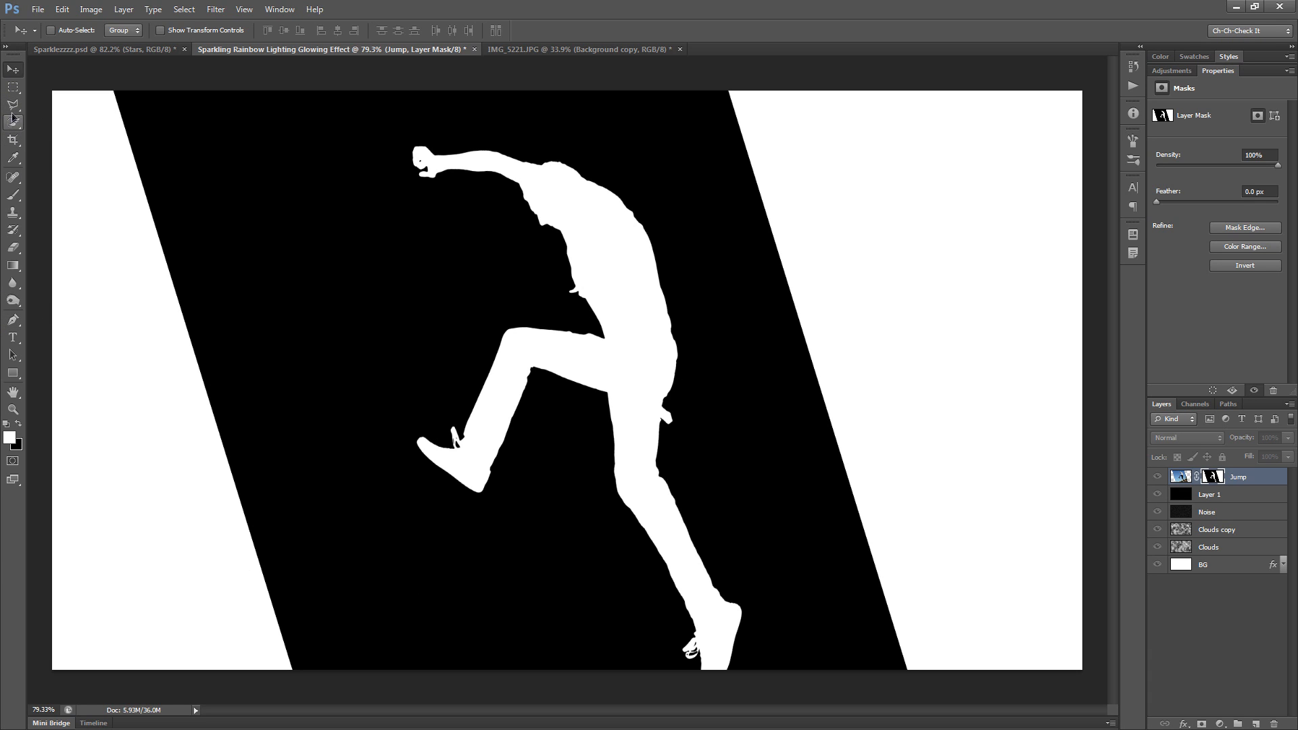
drag(12, 105, 117, 122)
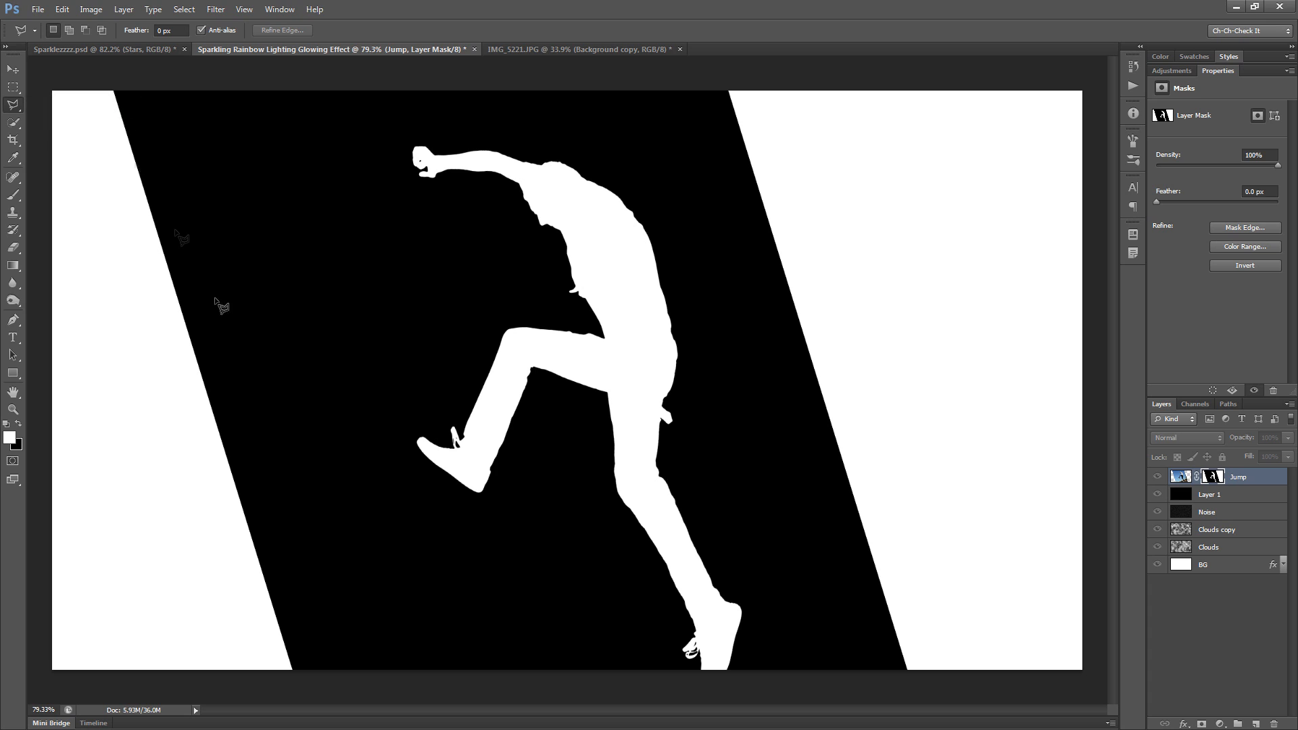
click(511, 691)
click(341, 454)
click(353, 91)
click(609, 120)
click(709, 169)
click(783, 426)
click(837, 660)
click(811, 720)
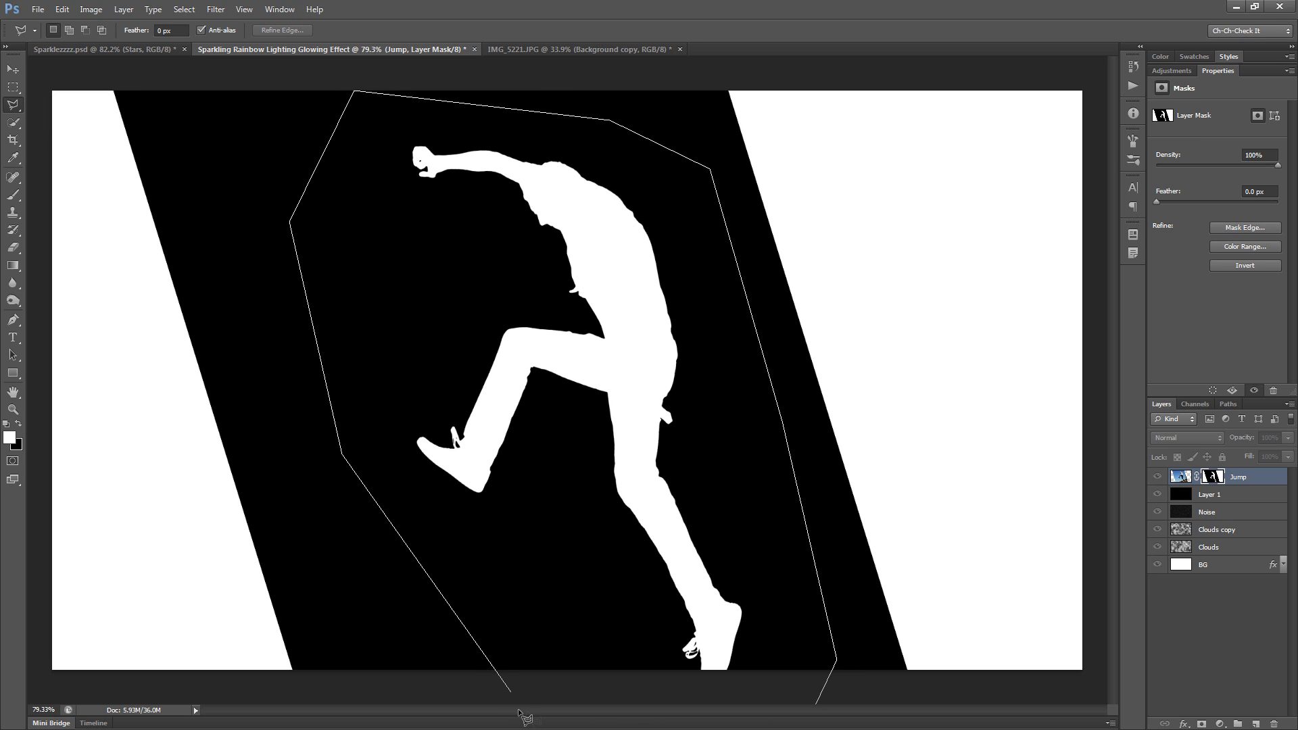
click(513, 693)
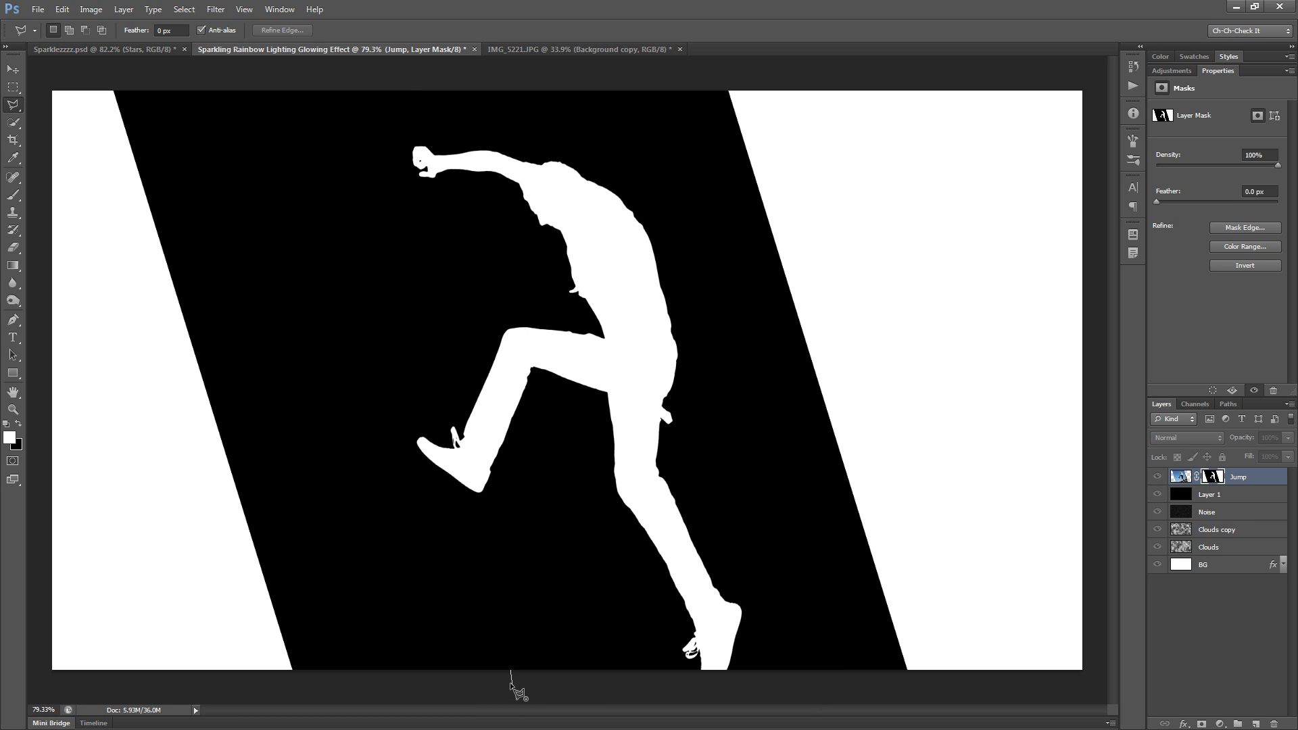
Step: Draw a loose polygonal lasso selection around the man's white silhouette, running past the lower canvas edge
click(512, 691)
click(328, 446)
click(277, 223)
click(329, 99)
click(471, 85)
click(659, 128)
click(745, 252)
click(799, 507)
double_click(782, 685)
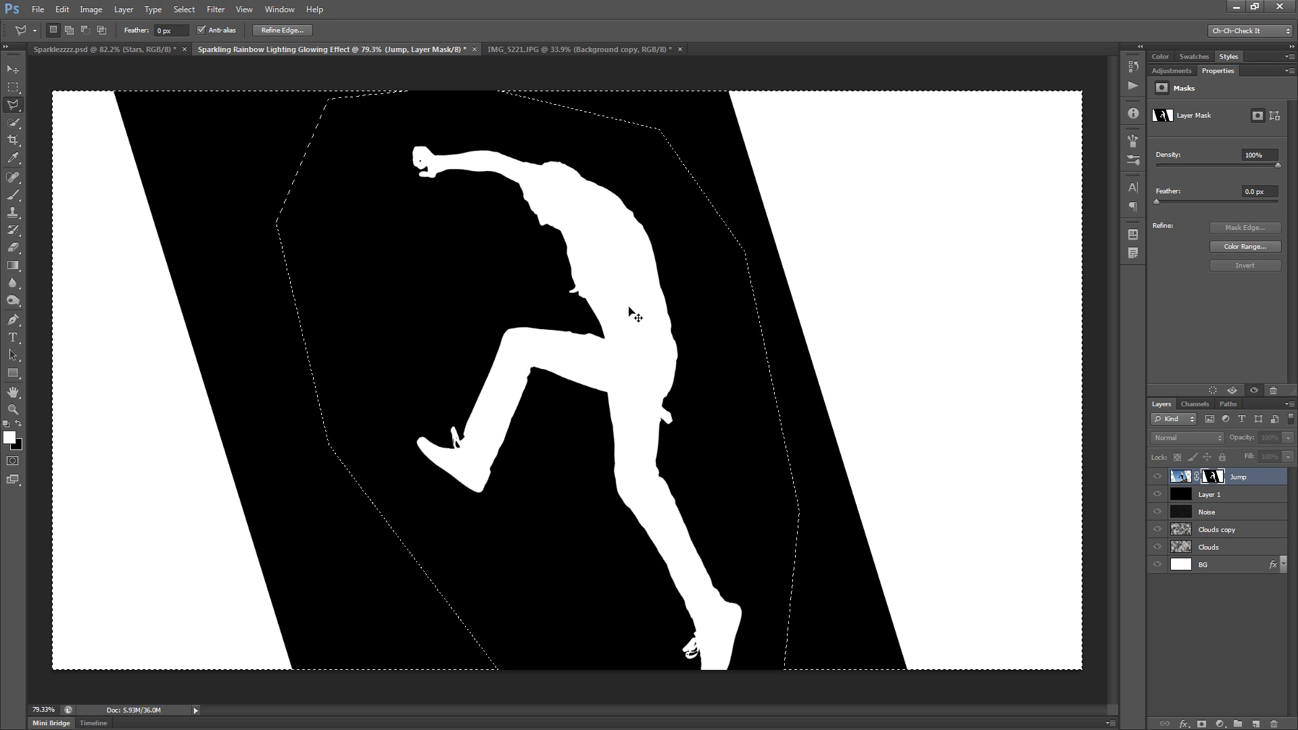
Step: Invert the selection, clear the mask area outside the man's outline to black, and deselect
key(ctrl+shift+i)
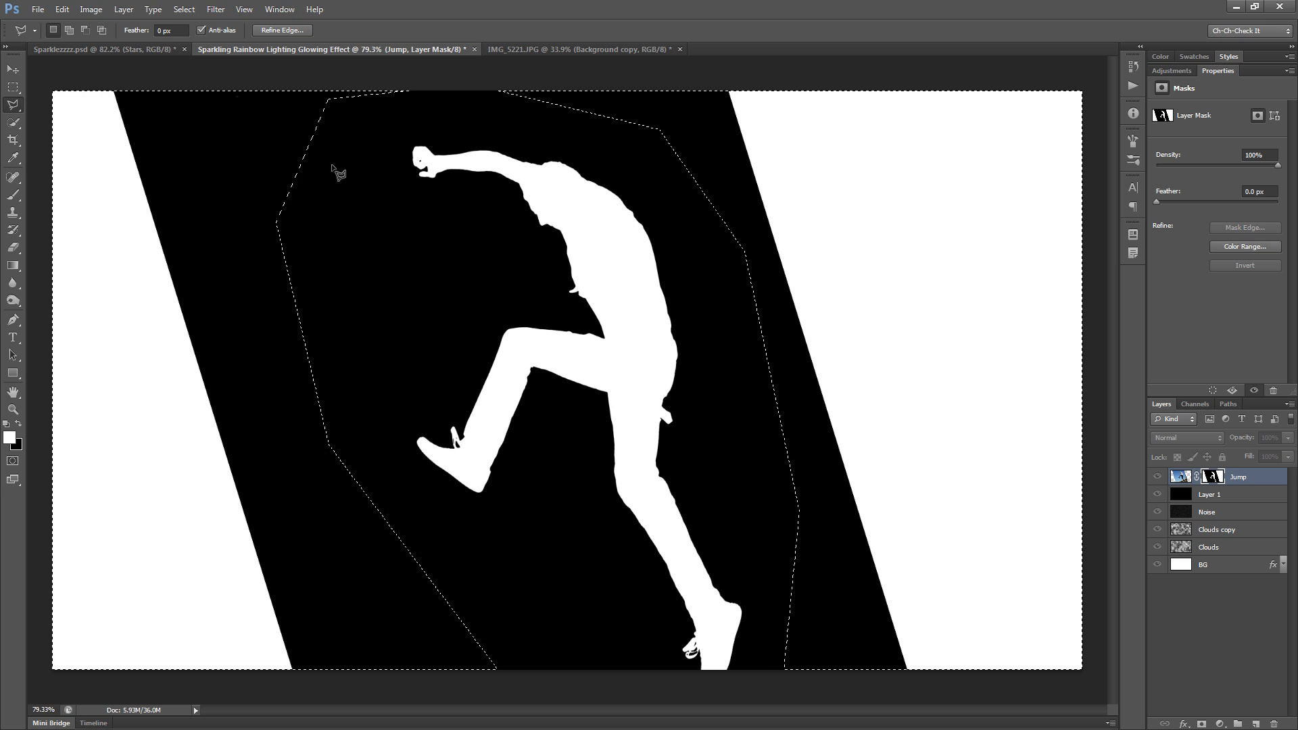
click(188, 9)
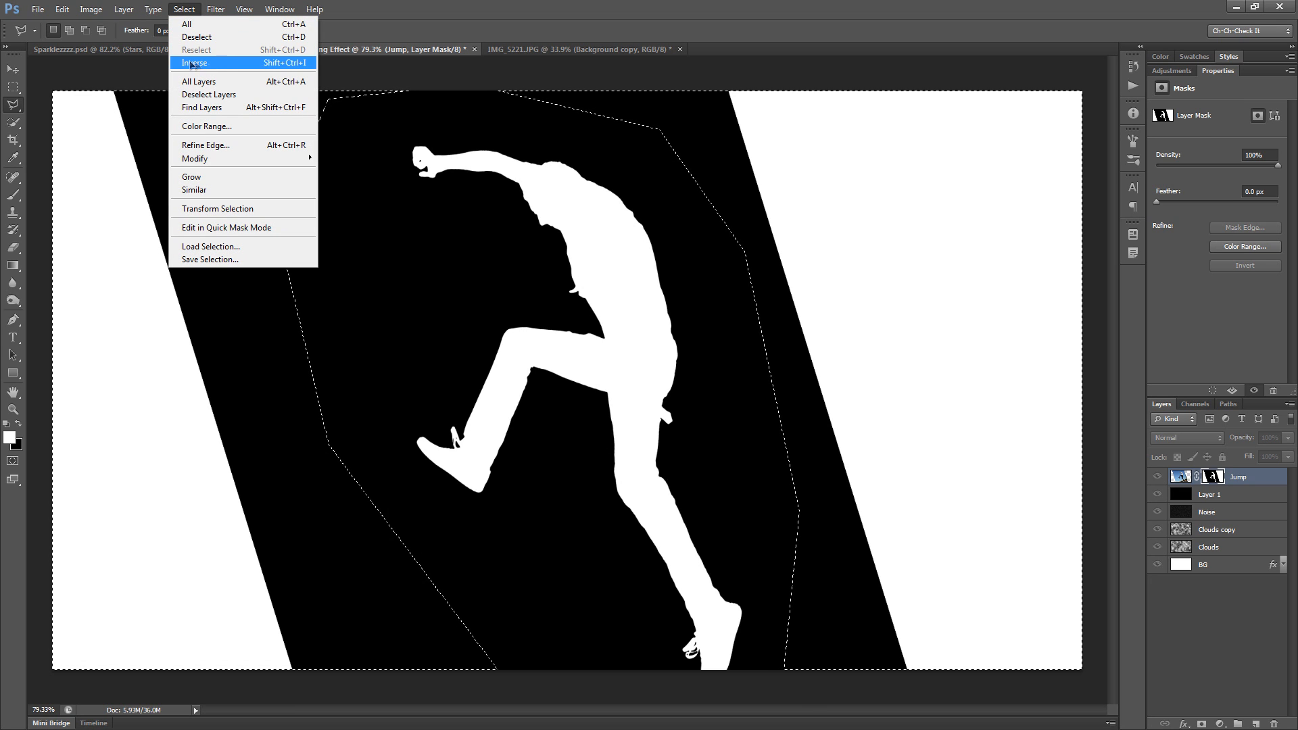
click(181, 11)
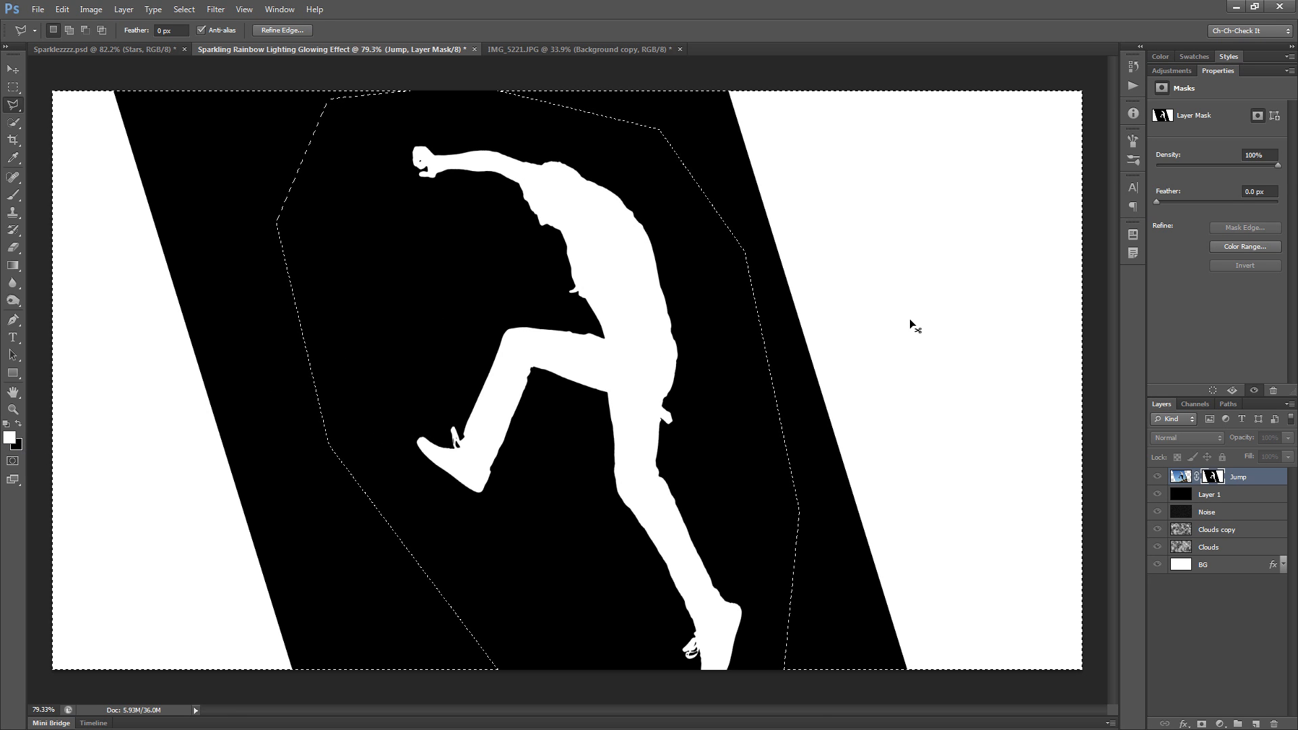
key(Delete)
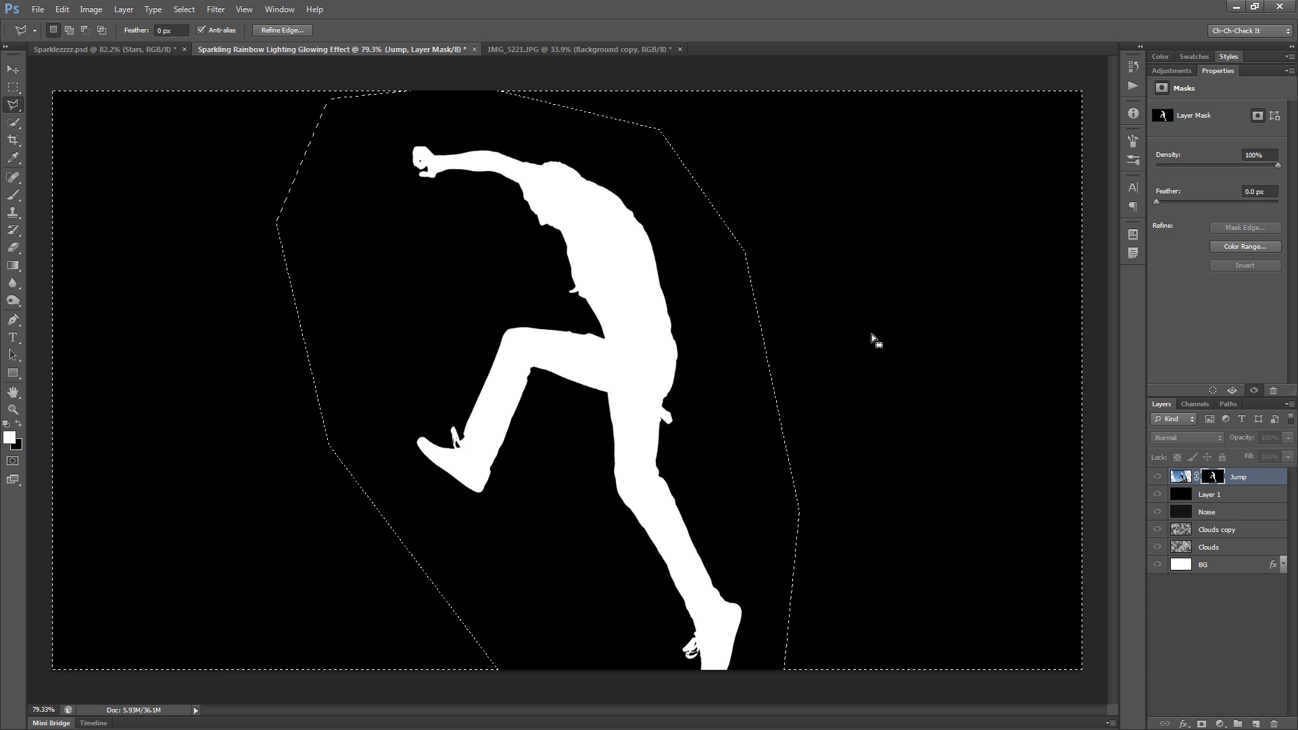
key(ctrl+d)
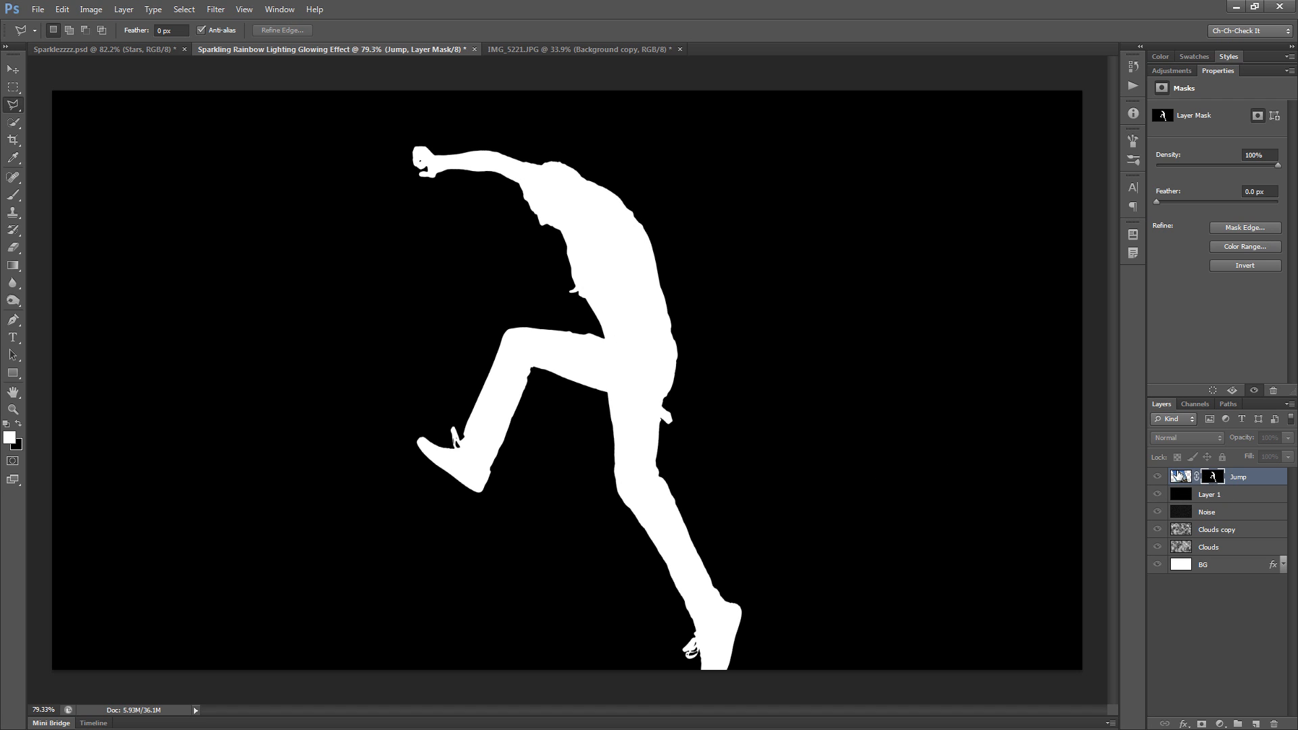
Step: Return from the mask view to the normal image and delete the black Layer 1 below Jump
click(1181, 478)
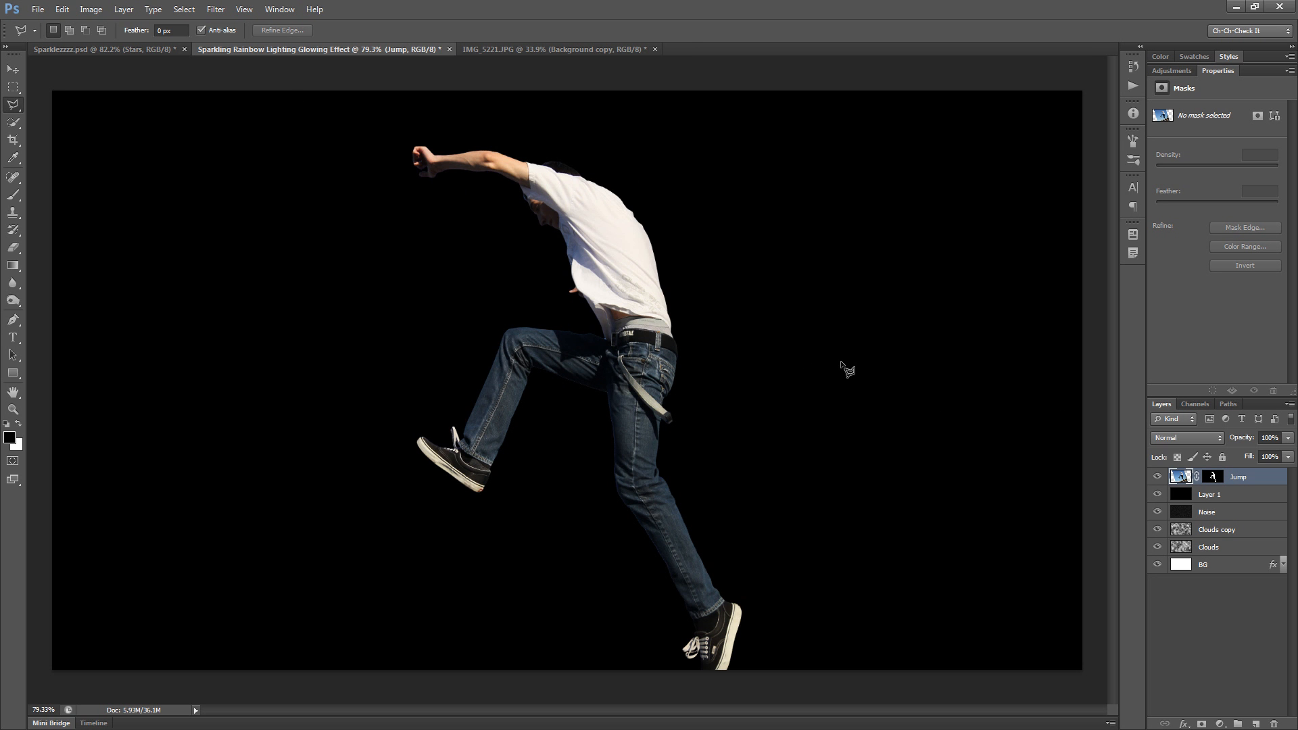
click(1256, 498)
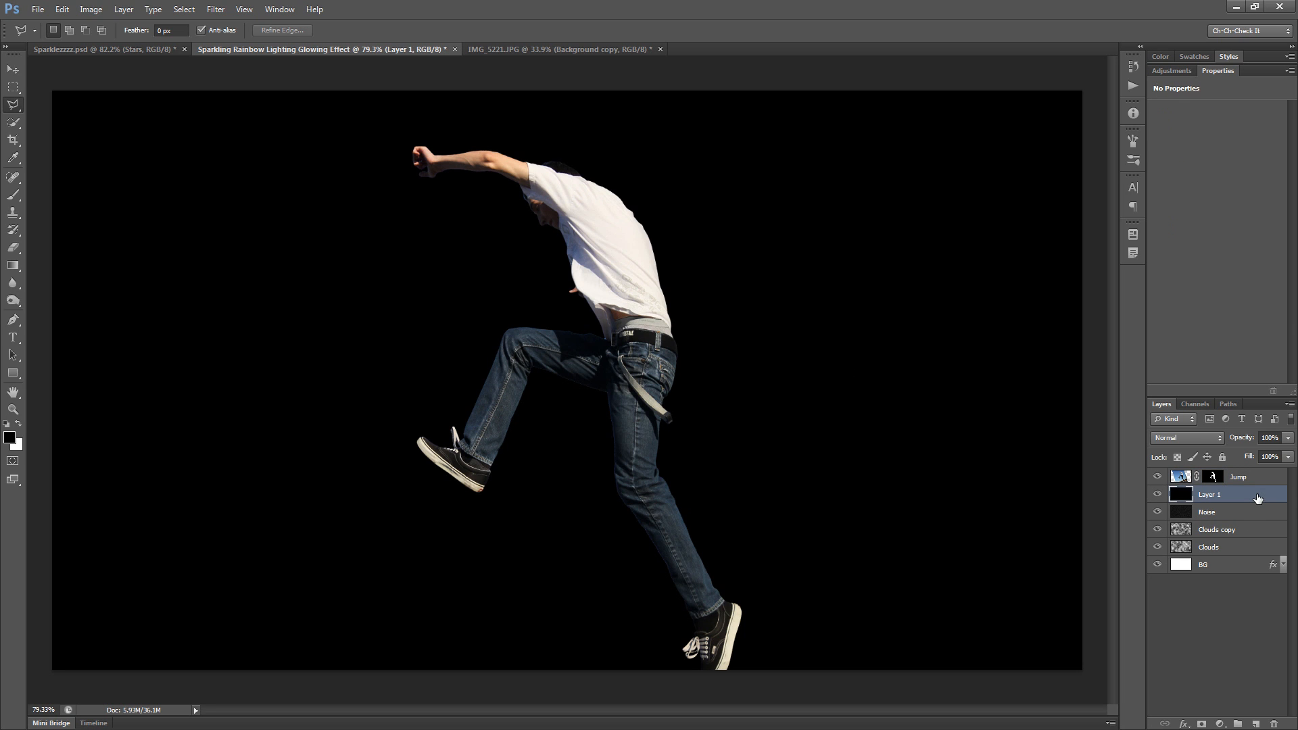
key(Delete)
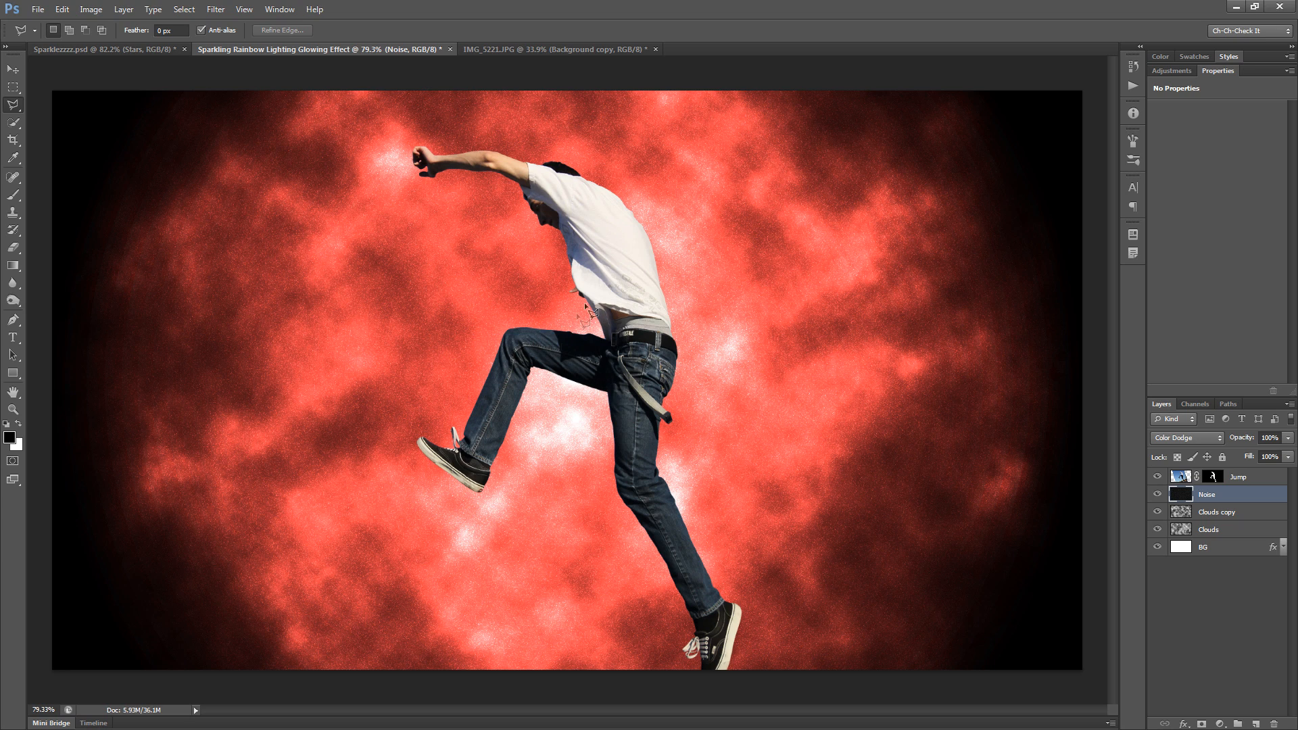
Step: Put the Jump layer into a new group named Jump Group
click(1242, 479)
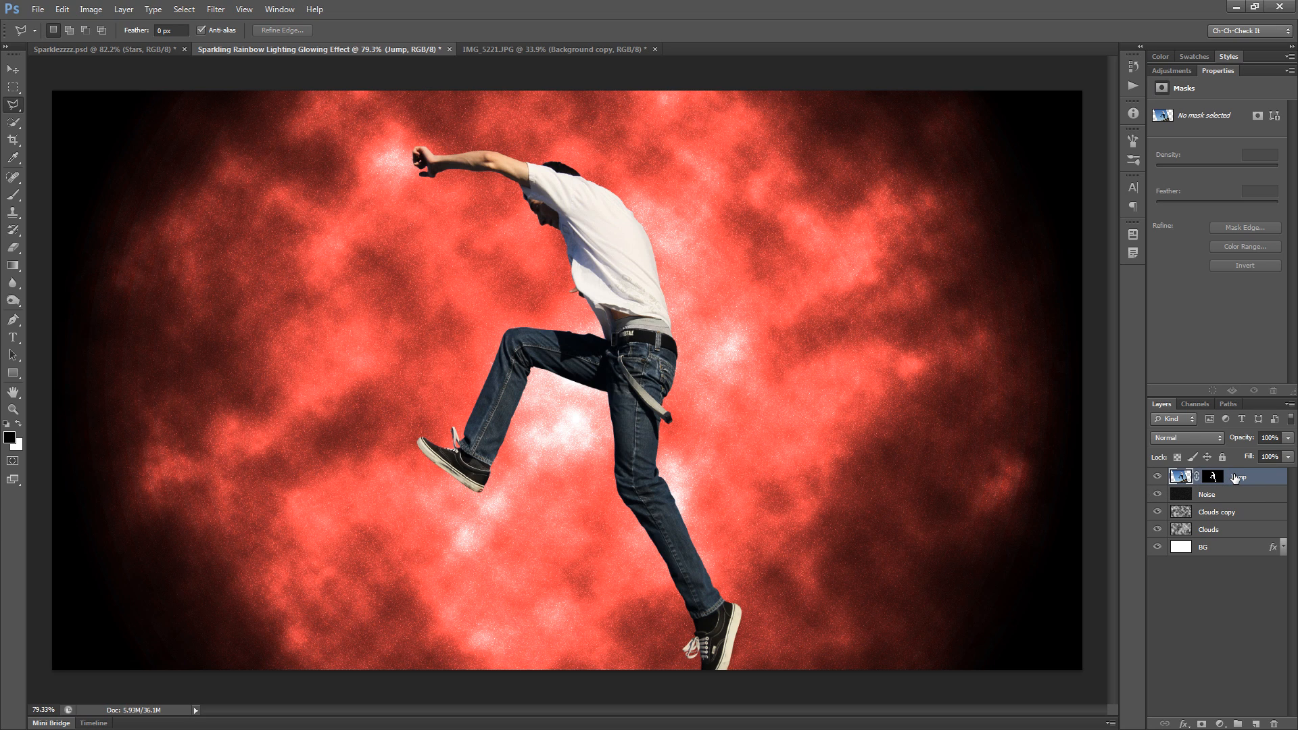
key(ctrl+g)
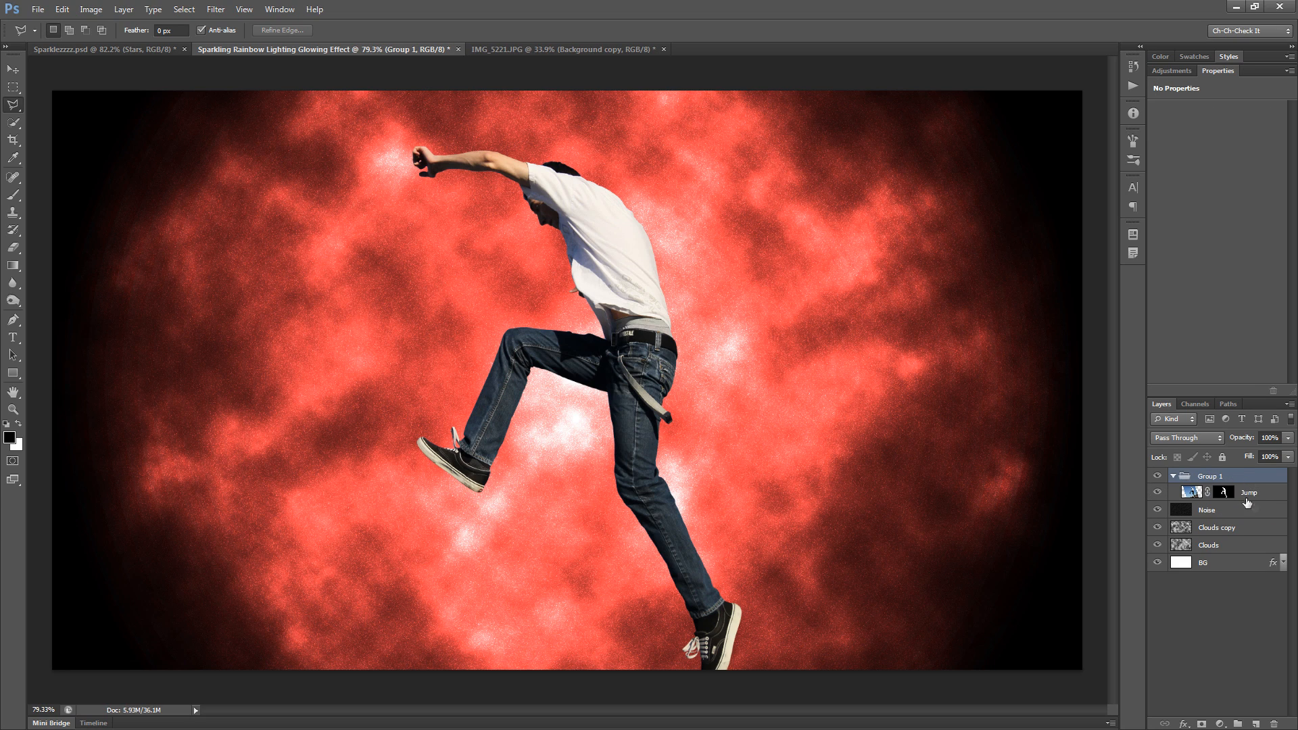
double_click(1218, 476)
key(BackSpace)
key(Return)
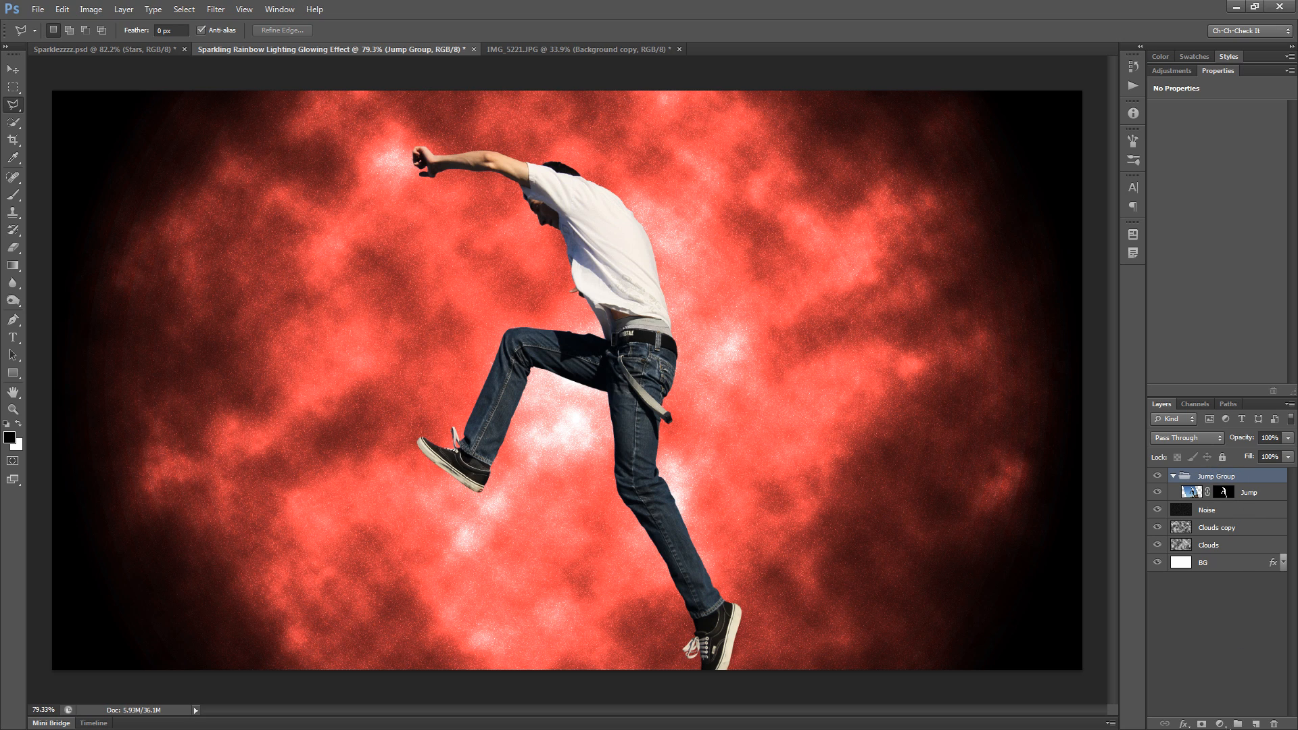
Step: Add a layer mask to Jump Group and apply a white-to-black radial gradient from the man's torso to just below his lower foot
click(1201, 723)
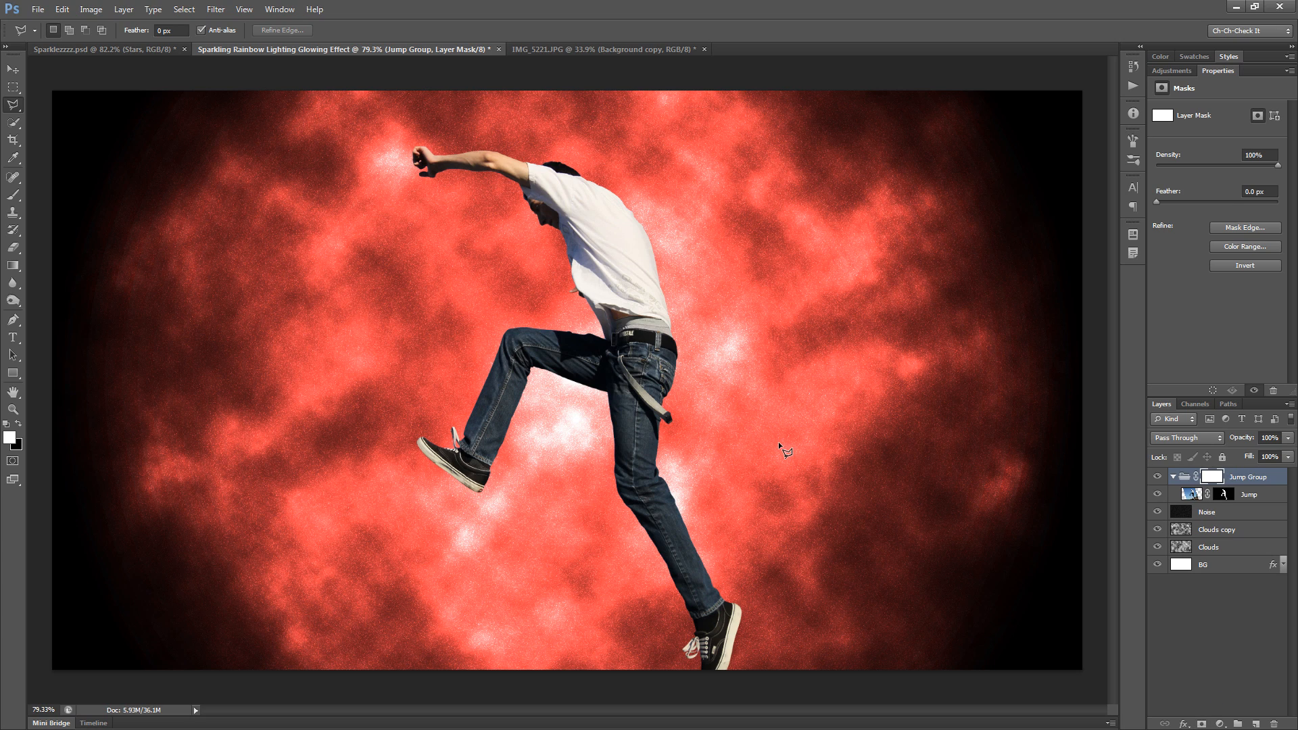
key(g)
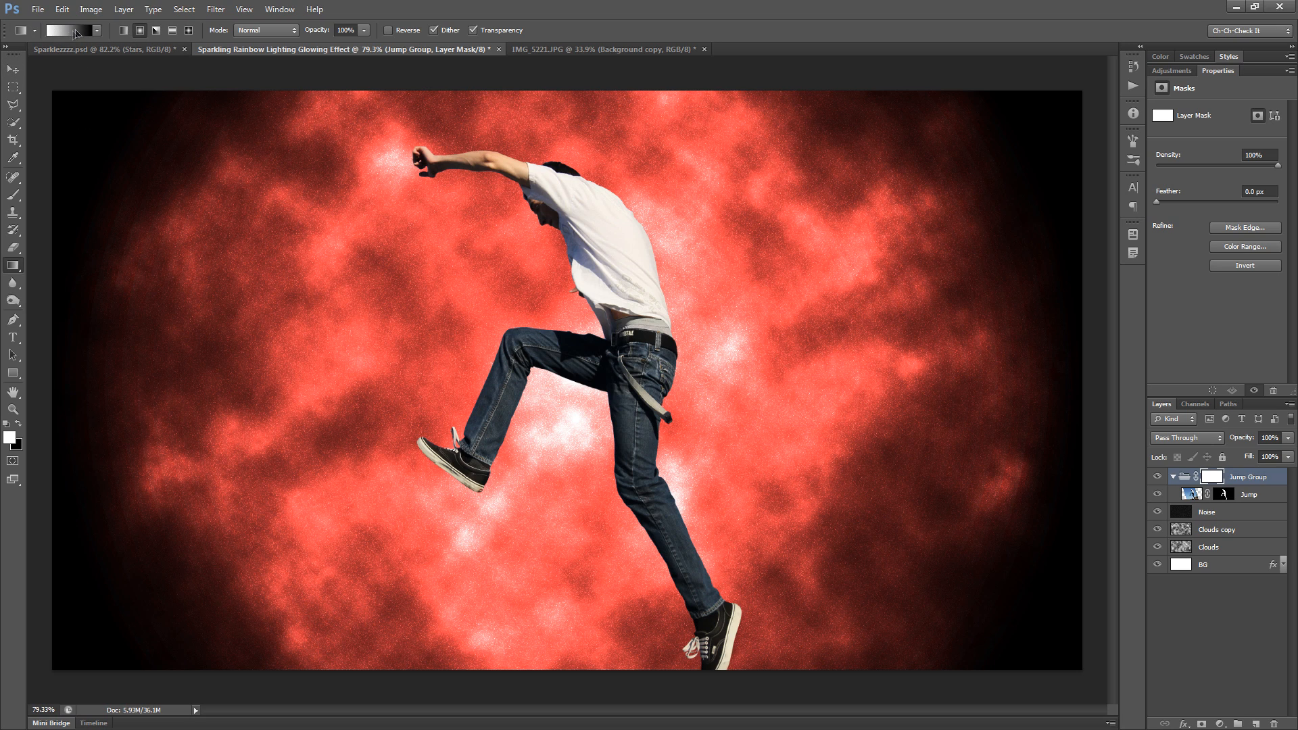
click(97, 30)
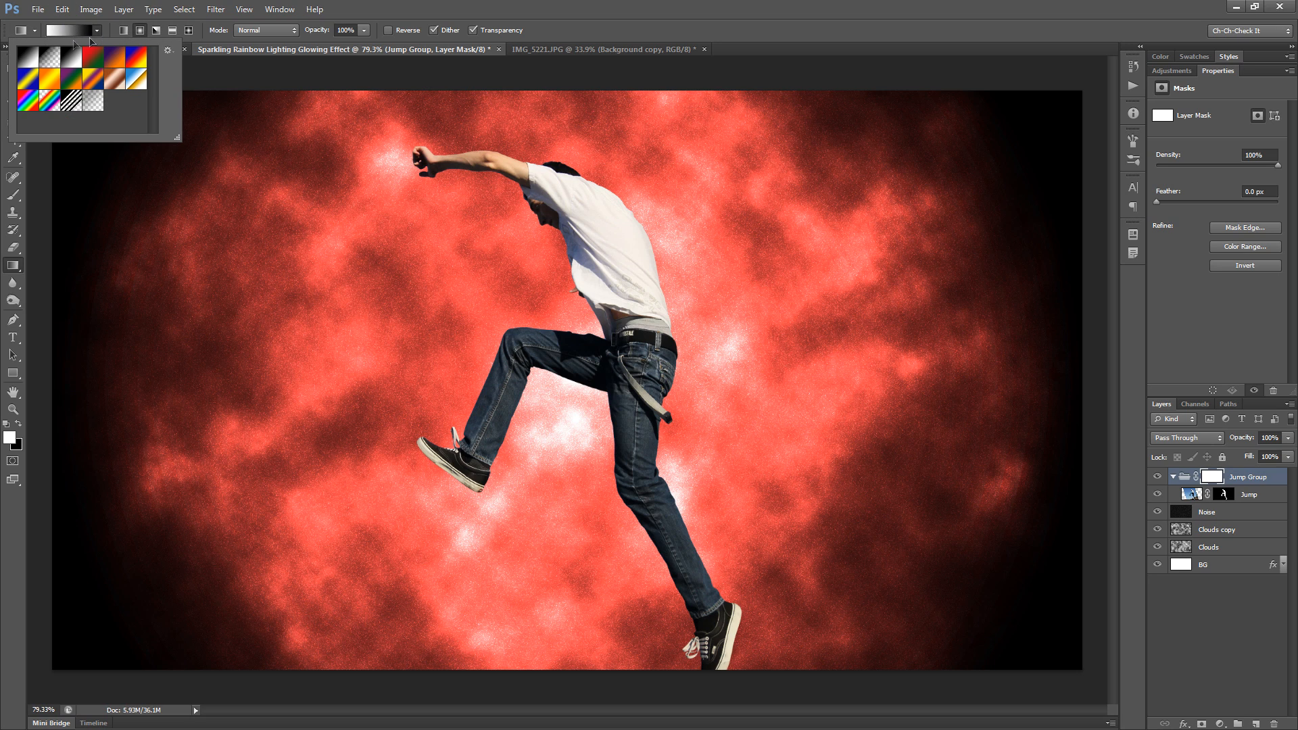
click(97, 30)
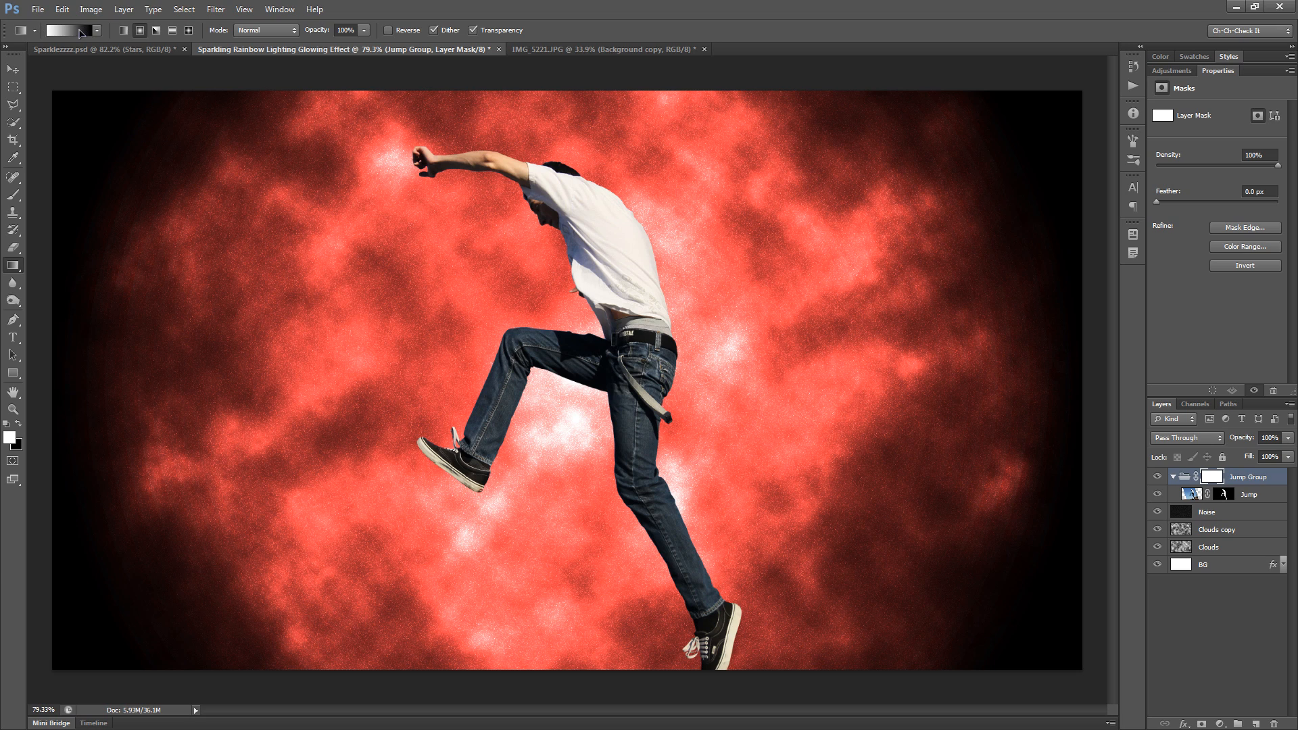
click(142, 32)
drag(600, 260, 723, 691)
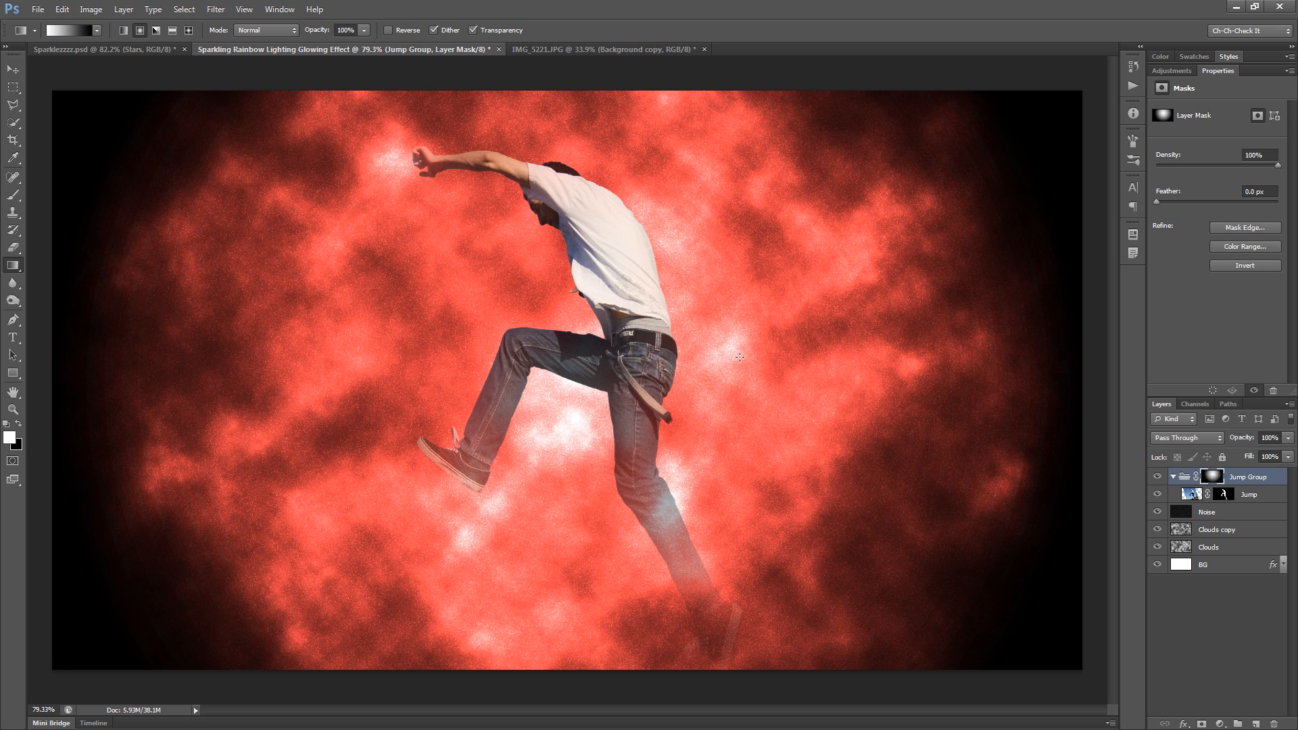
Step: Add a new layer named Mask Backup above Jump and copy the Jump layer's mask onto it
click(1261, 494)
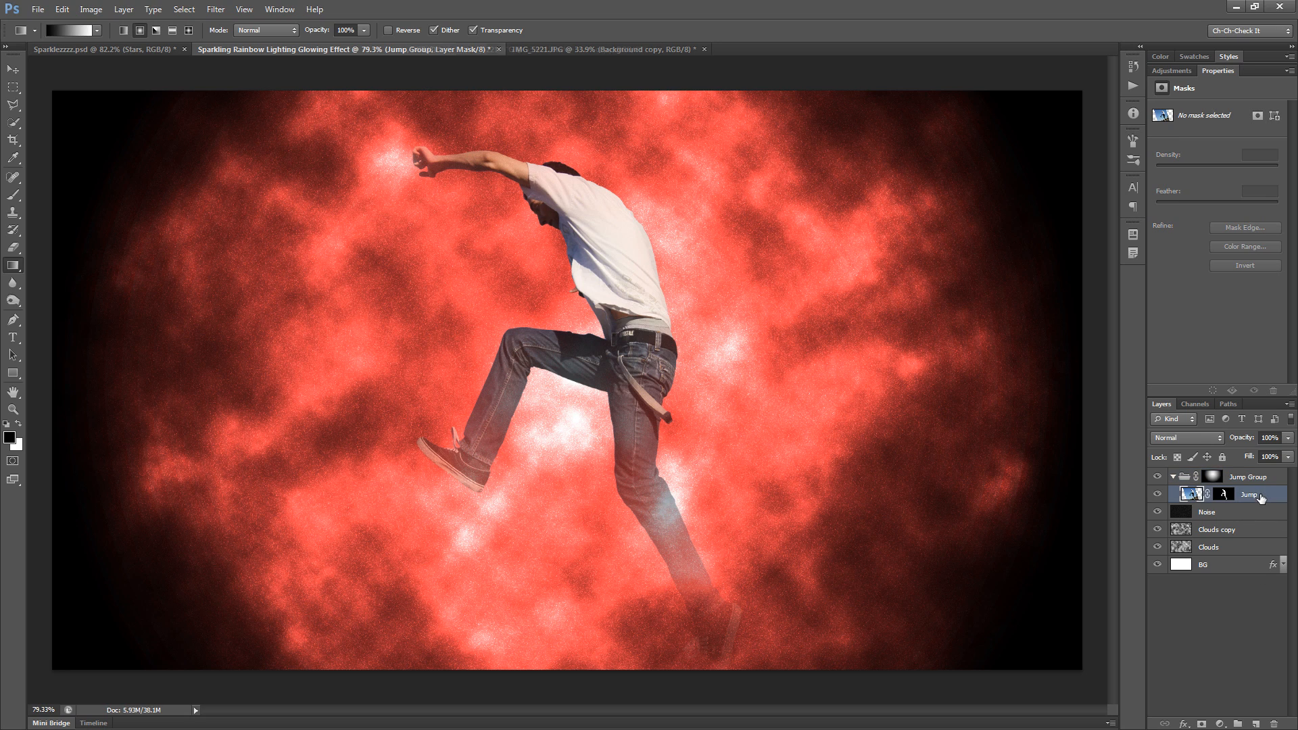
click(1222, 494)
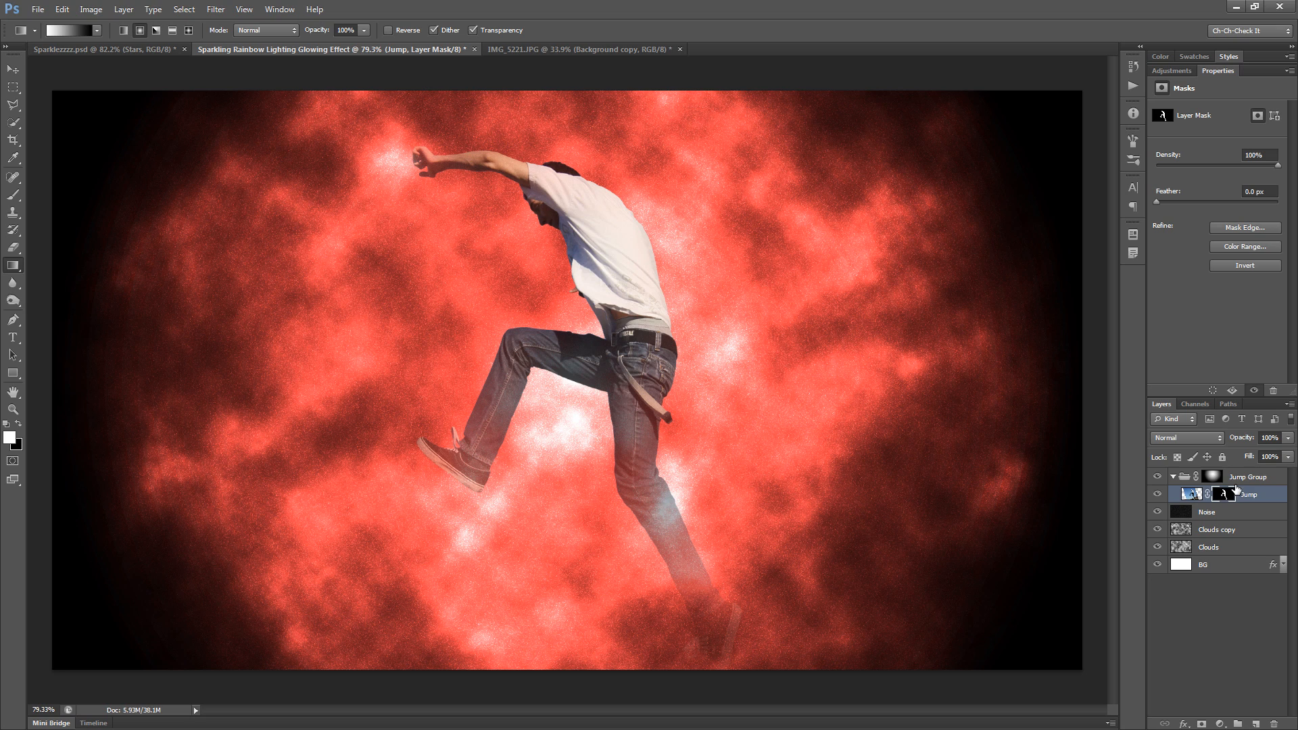
click(1255, 724)
double_click(1224, 495)
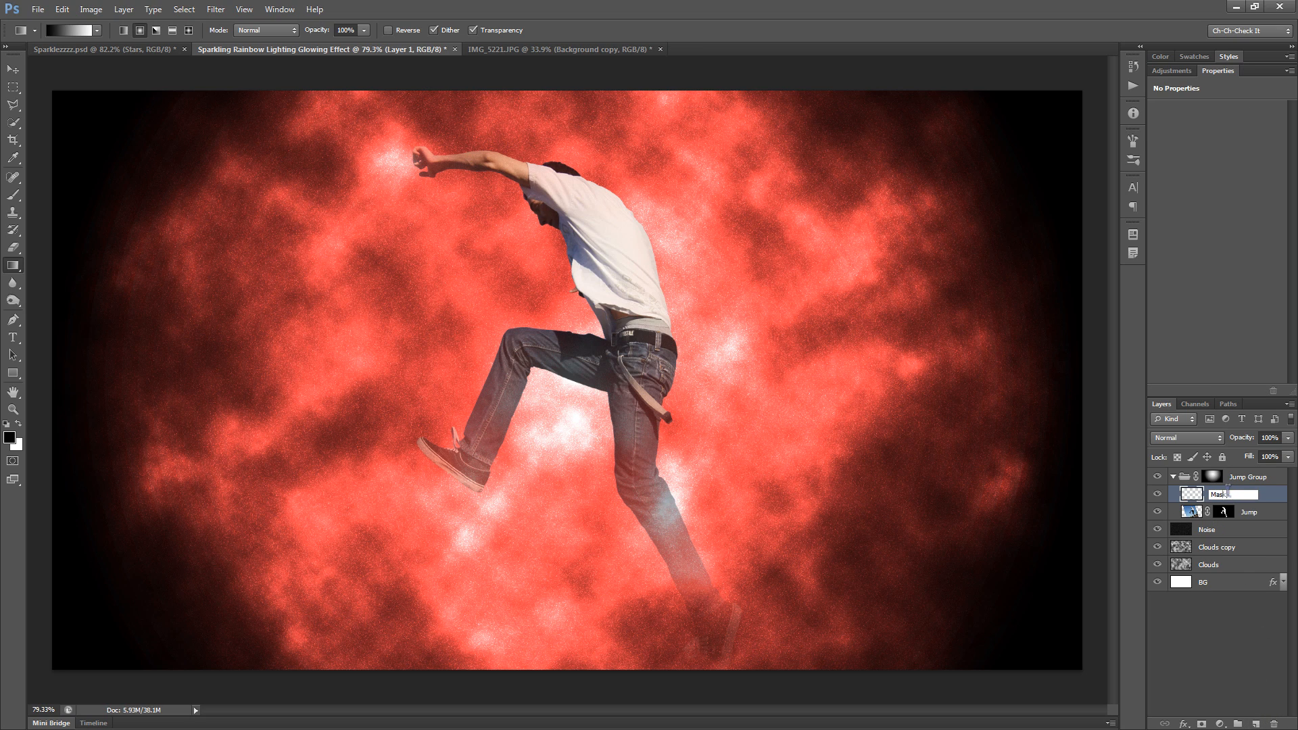
text(Mask Backup)
key(Return)
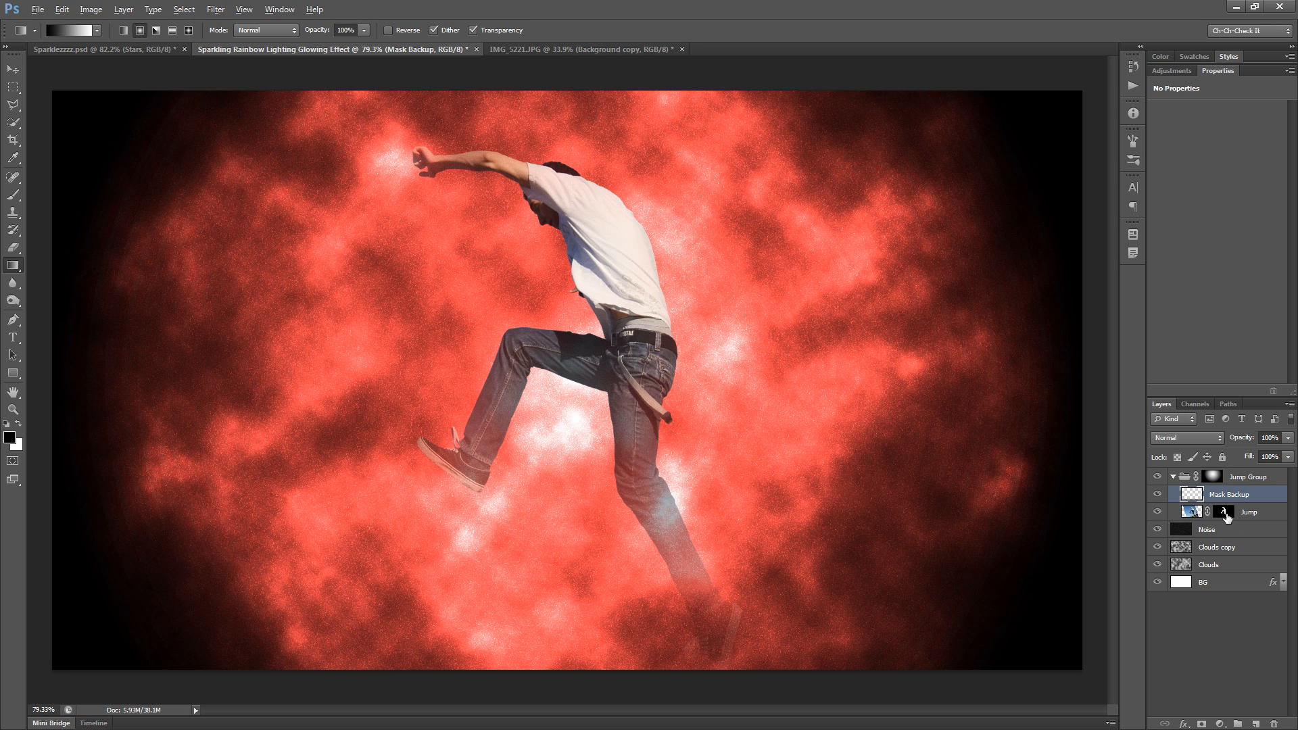
drag(1226, 517, 1227, 498)
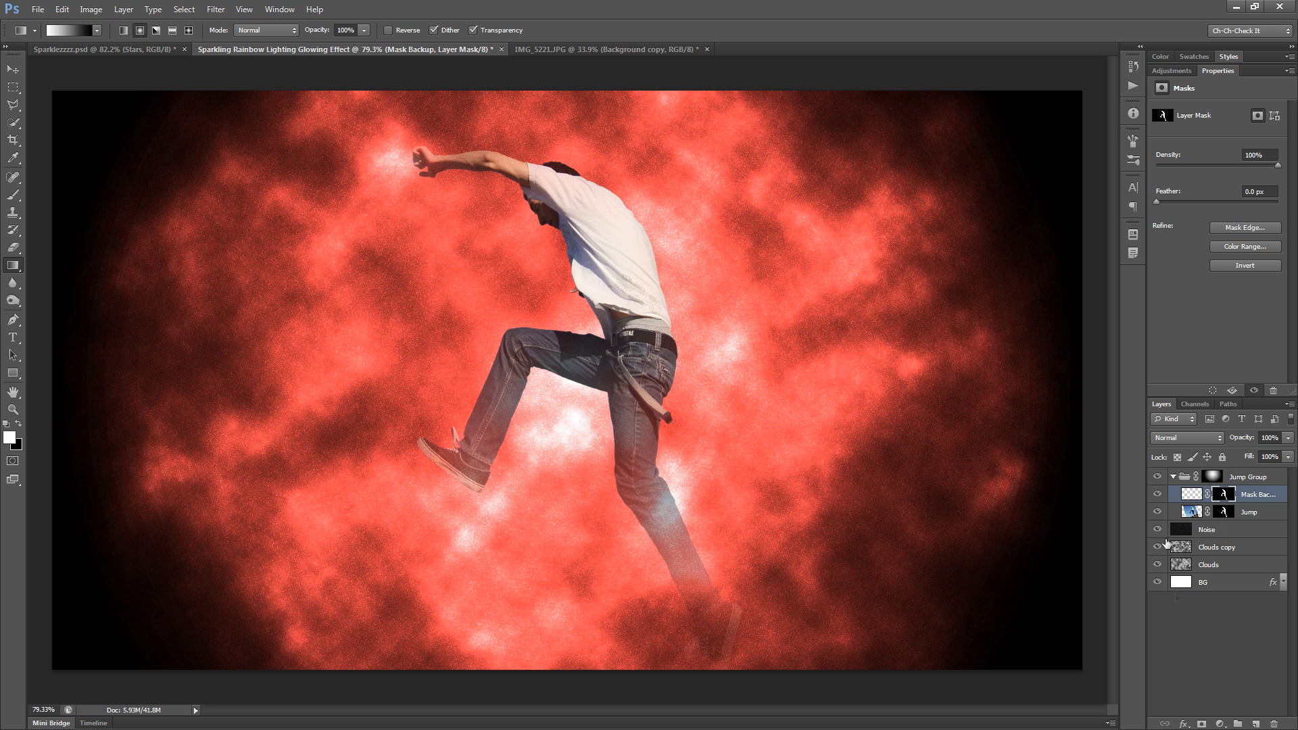
Step: Select the Jump layer's mask, activate the Brush tool and append the Dry Media Brushes set to the current brushes
click(1221, 514)
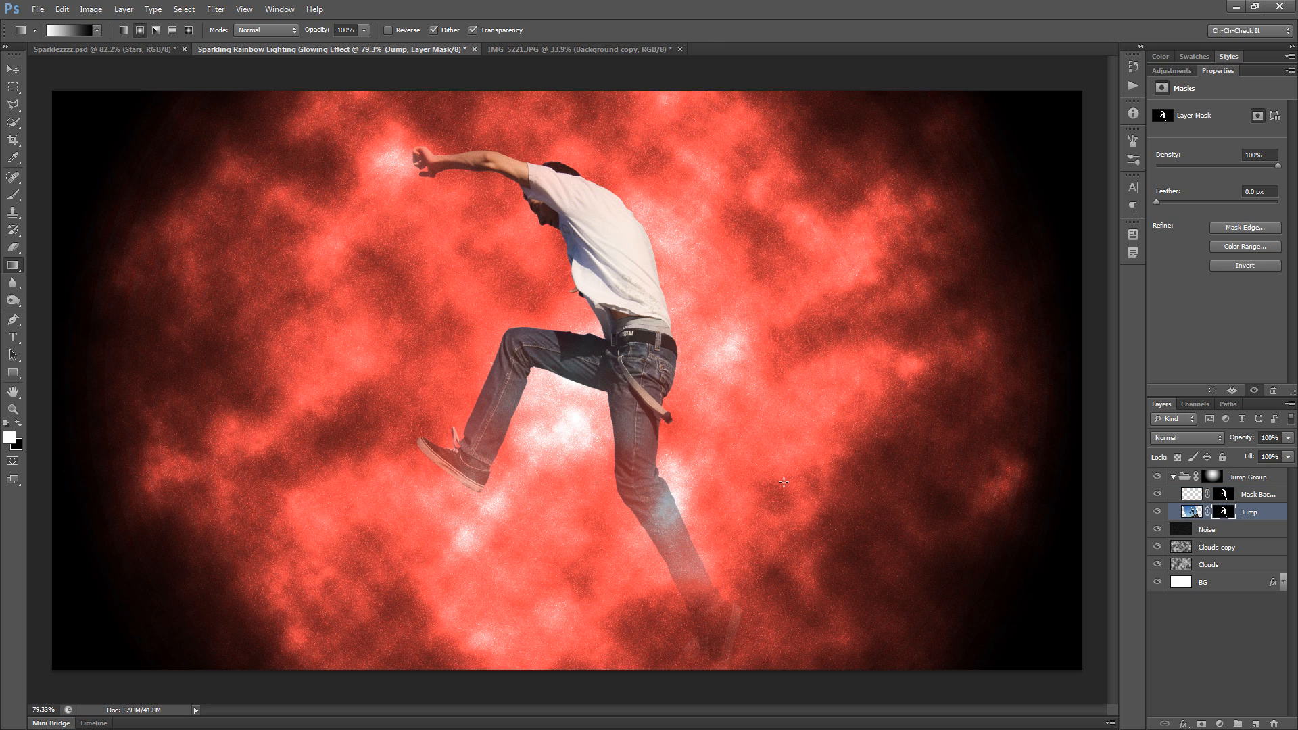
key(b)
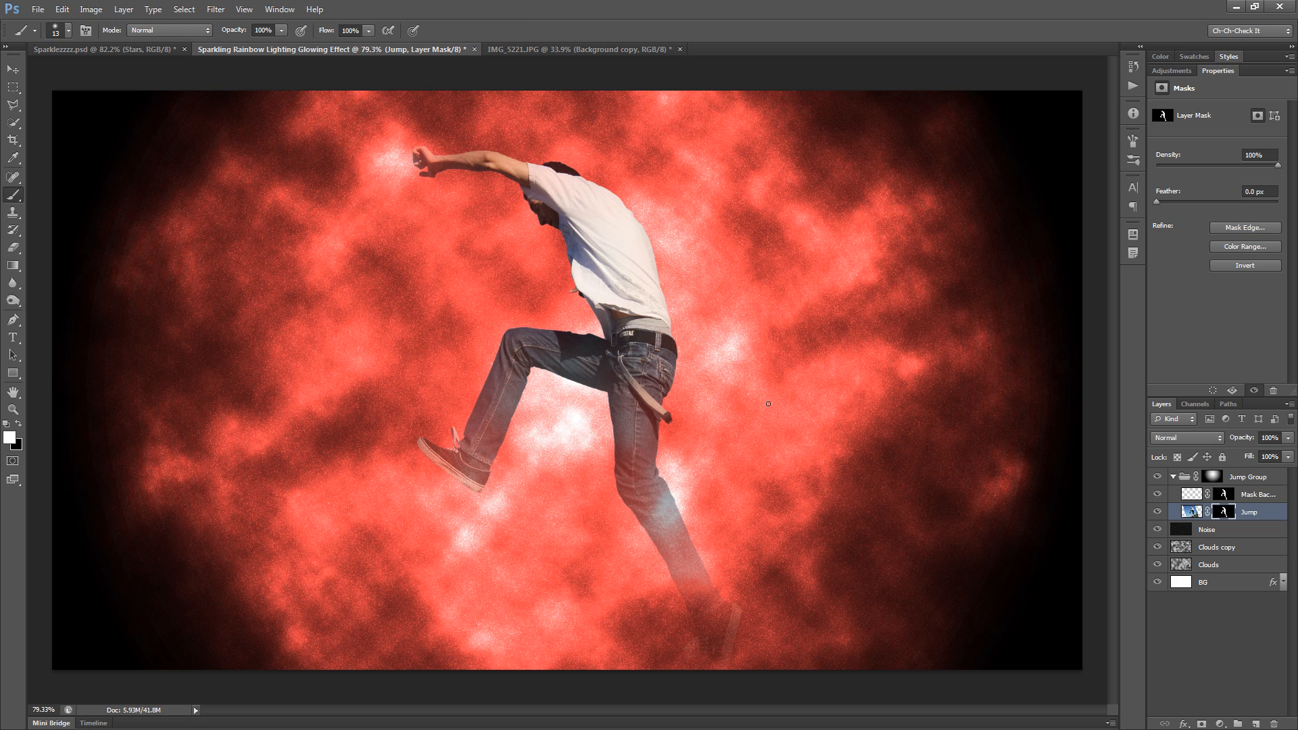
right_click(686, 246)
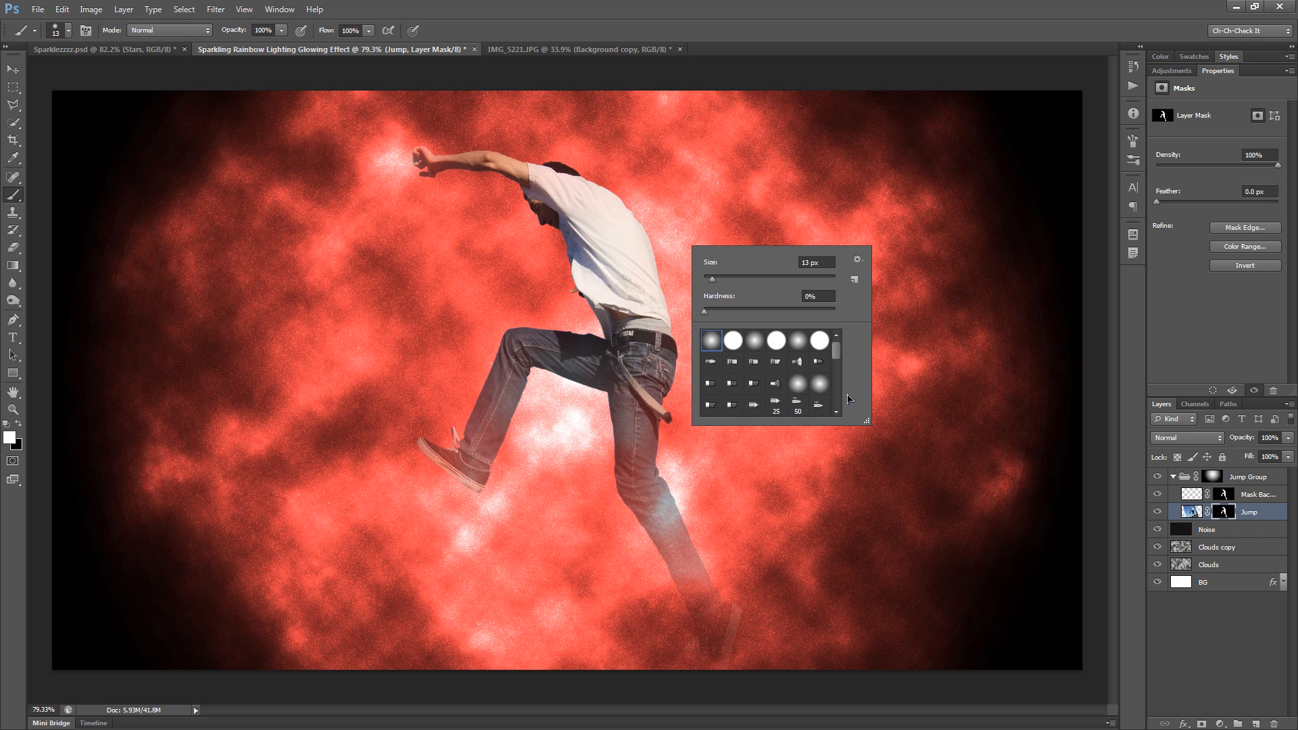
click(857, 260)
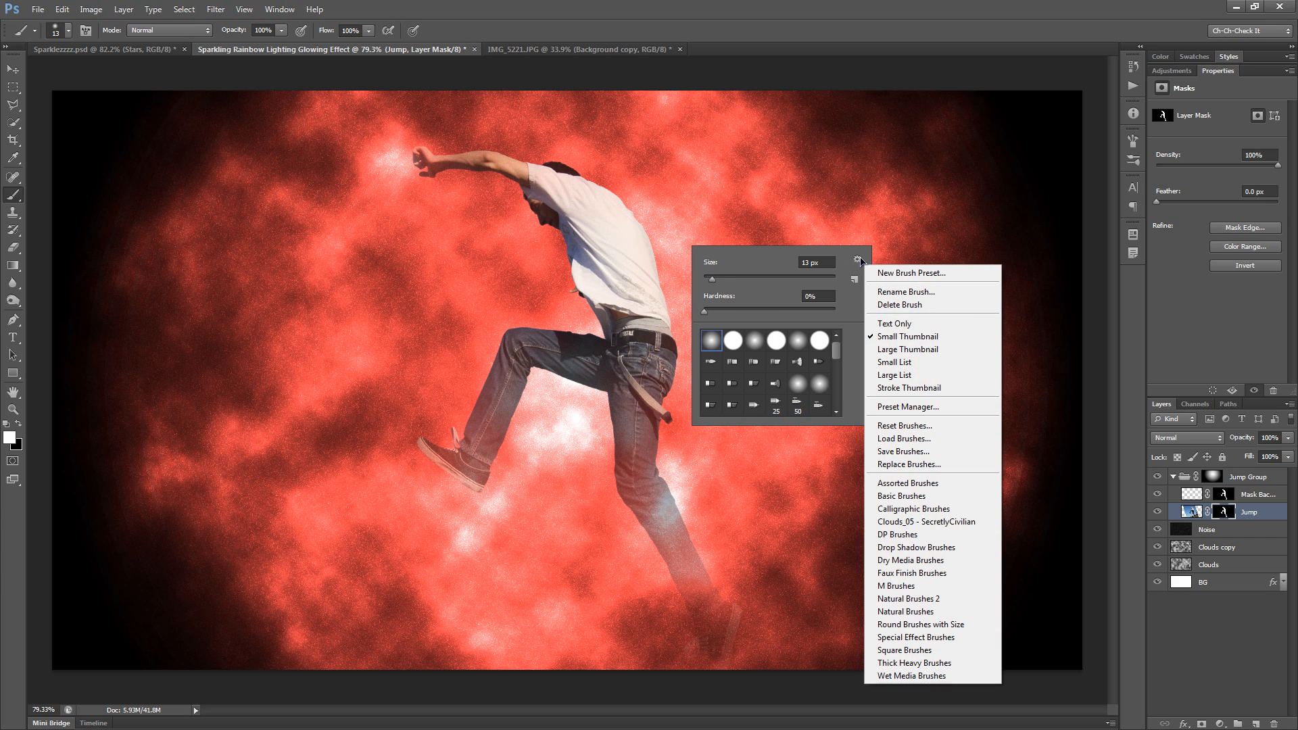
click(933, 569)
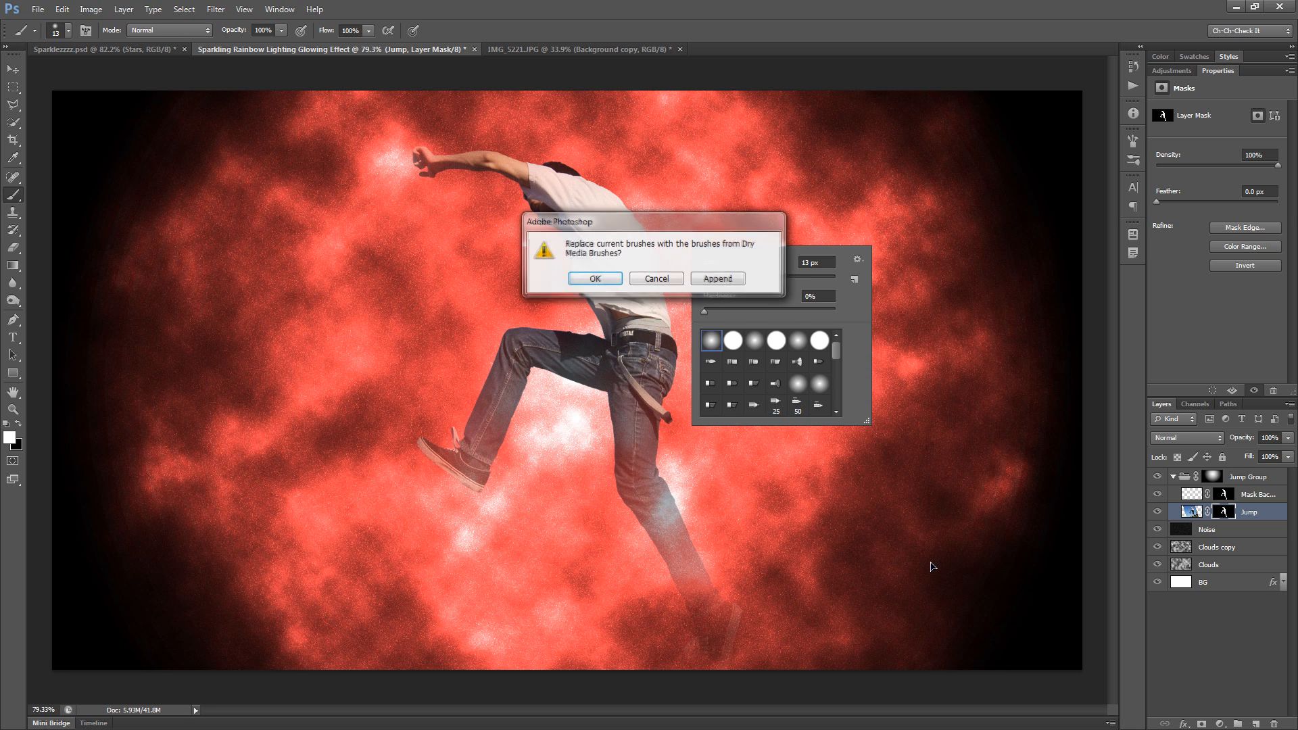
click(717, 279)
Step: Choose the rough-textured 20 px dry media brush and enlarge it to 50 px for working on the legs
drag(837, 347, 842, 409)
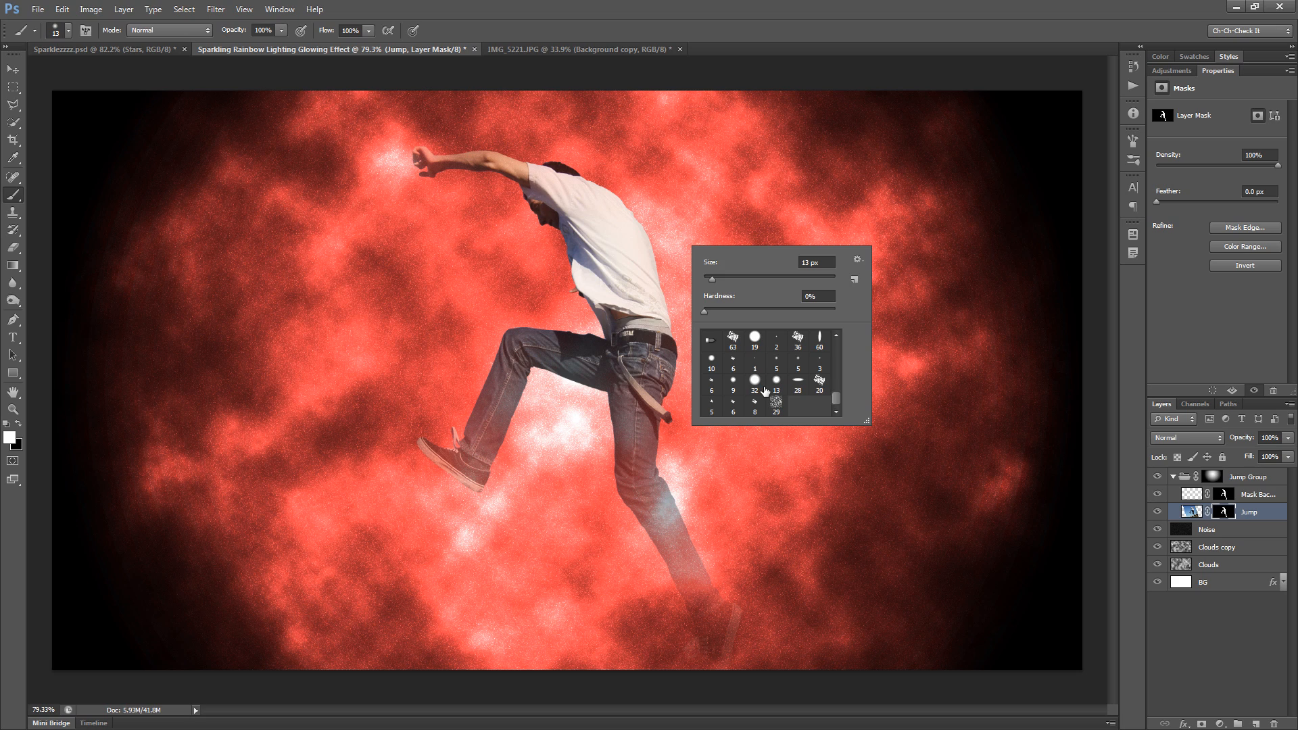
click(819, 392)
key(Return)
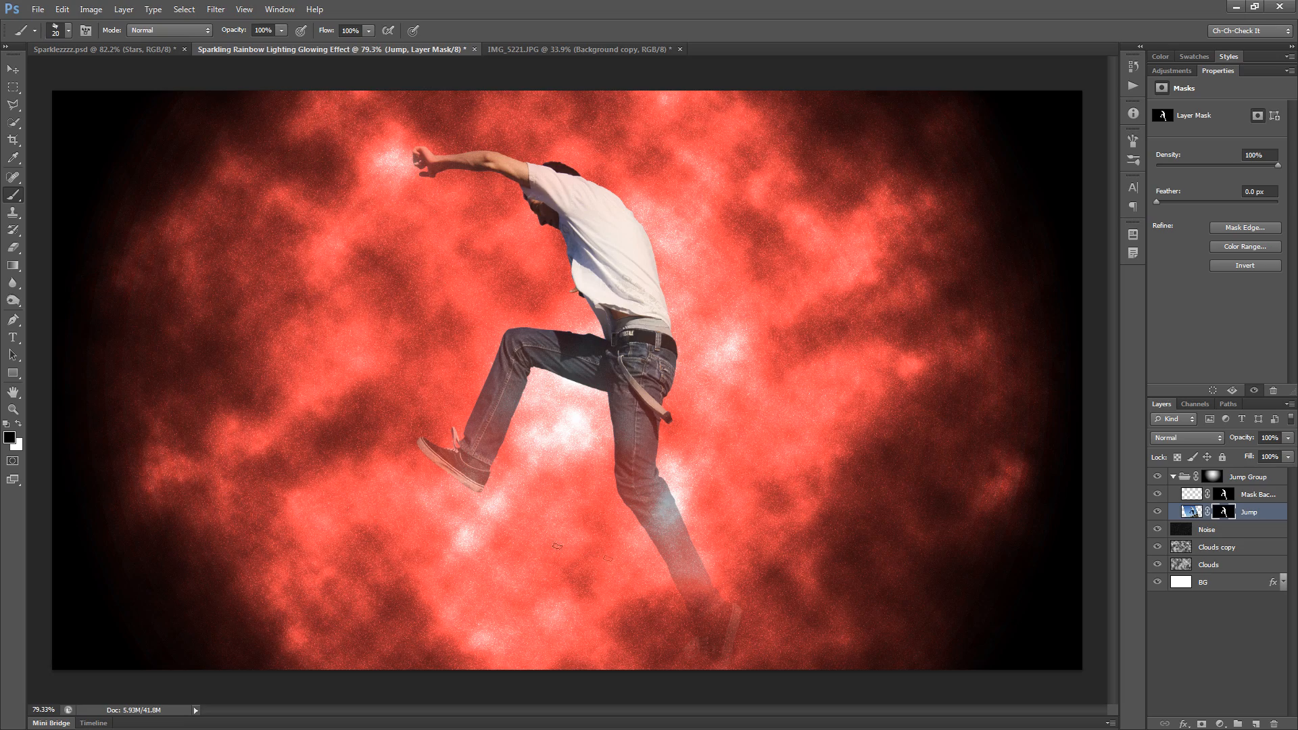
scroll(679, 514, up, 3)
drag(767, 590, 790, 515)
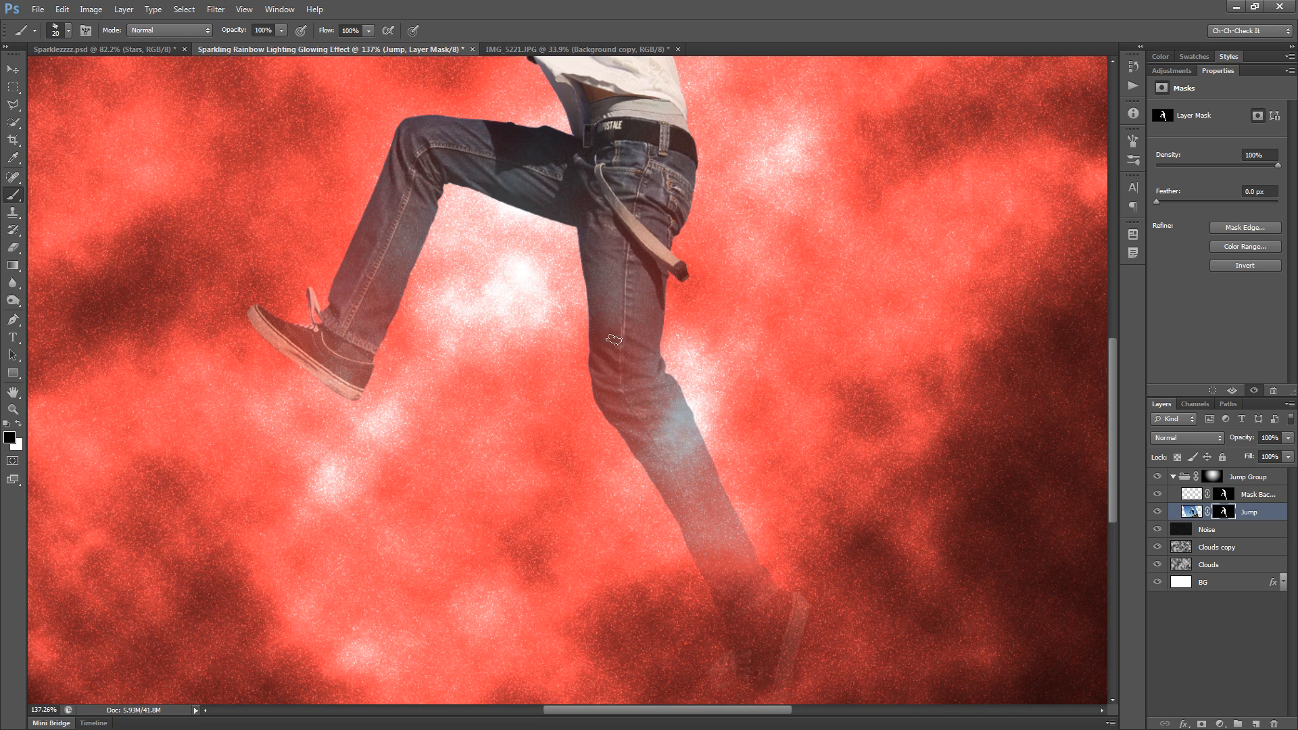
key(bracketright)
Step: Try painting rough black strokes over both legs on the Jump layer's mask, and undo them
mouse_move(657, 249)
mouse_down()
mouse_move(622, 331)
mouse_move(632, 371)
mouse_move(708, 411)
mouse_move(731, 524)
mouse_move(629, 453)
mouse_up()
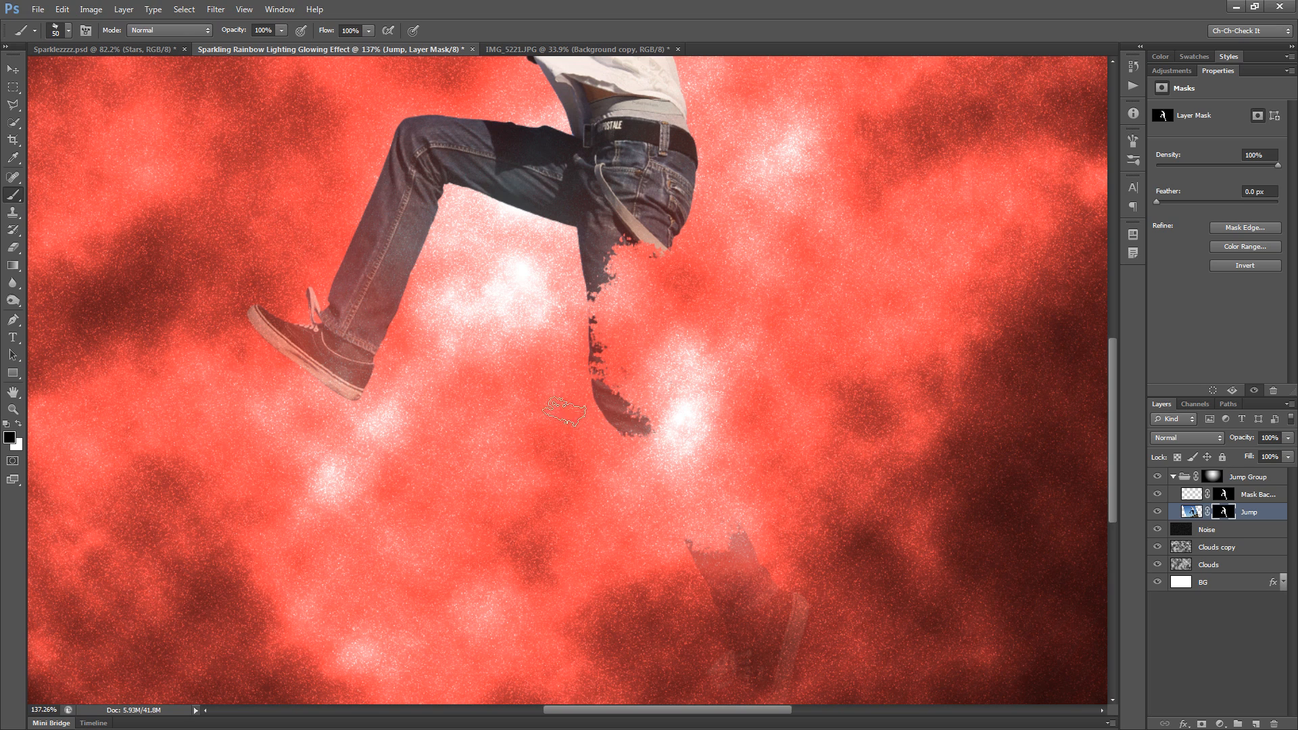
mouse_move(546, 278)
mouse_down()
mouse_move(583, 238)
mouse_move(490, 183)
mouse_move(445, 202)
mouse_move(382, 301)
mouse_move(370, 358)
mouse_up()
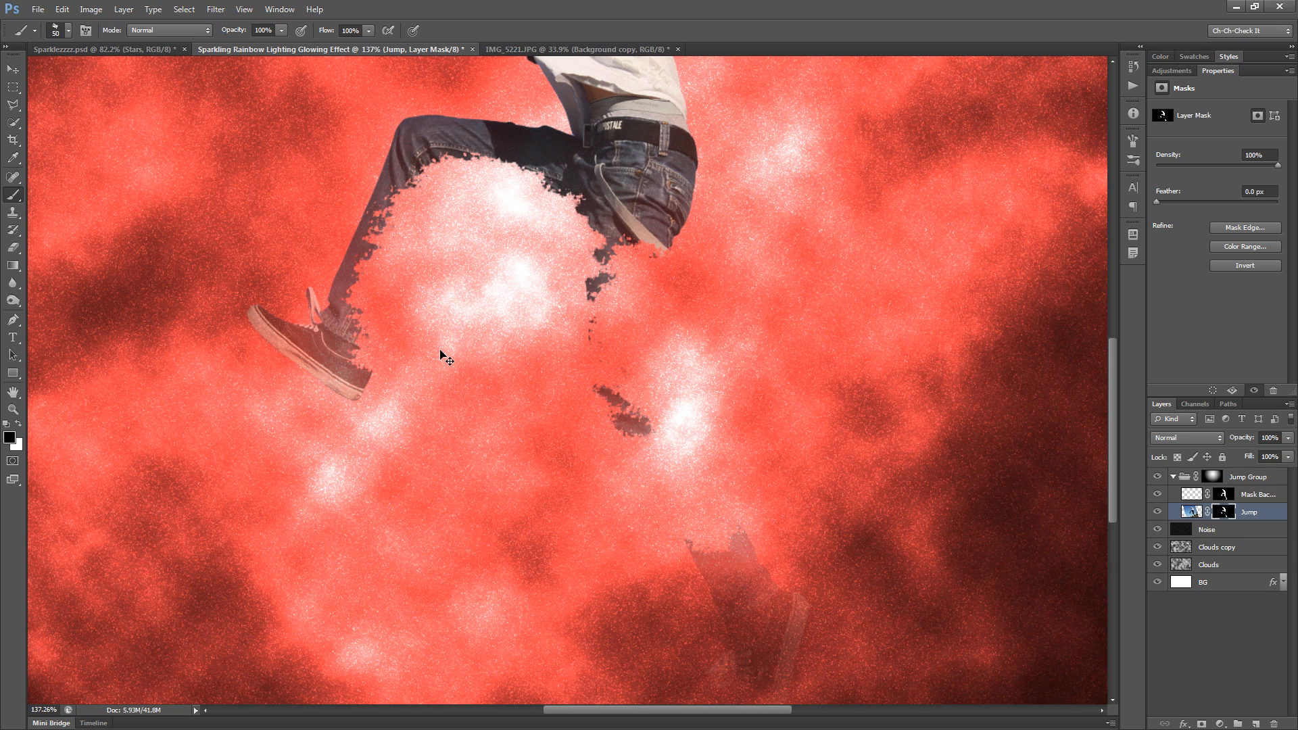
key(ctrl+z)
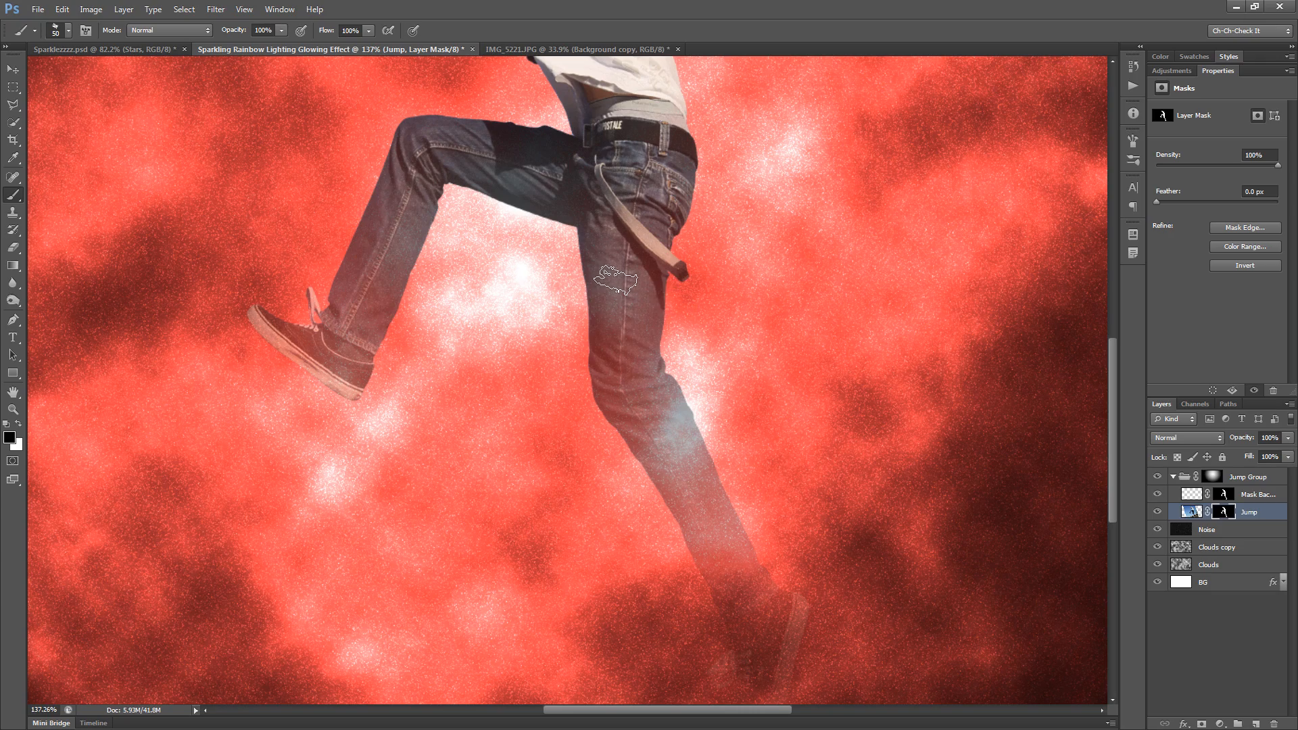
Step: Paint black with the 50 px rough brush on the Jump mask to hide the lower foot and break up the shin's right edge
scroll(615, 279, up, 6)
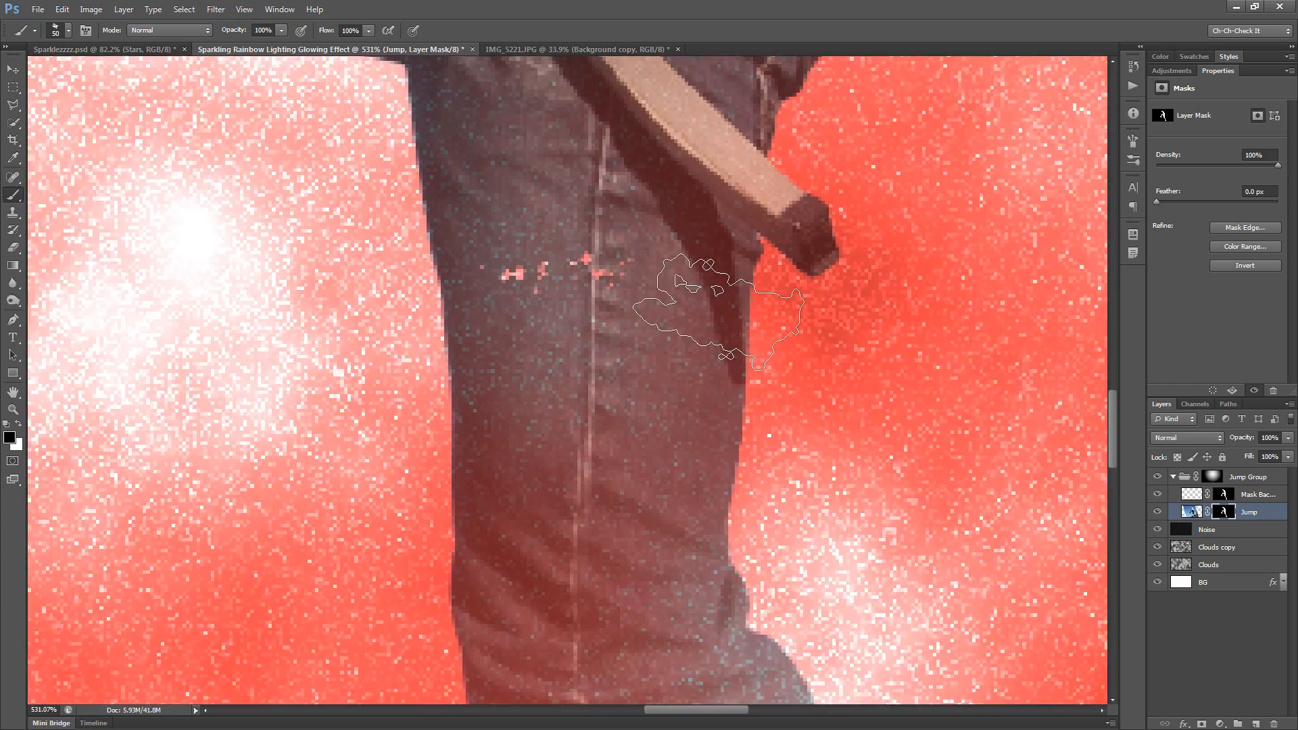
scroll(622, 281, up, 2)
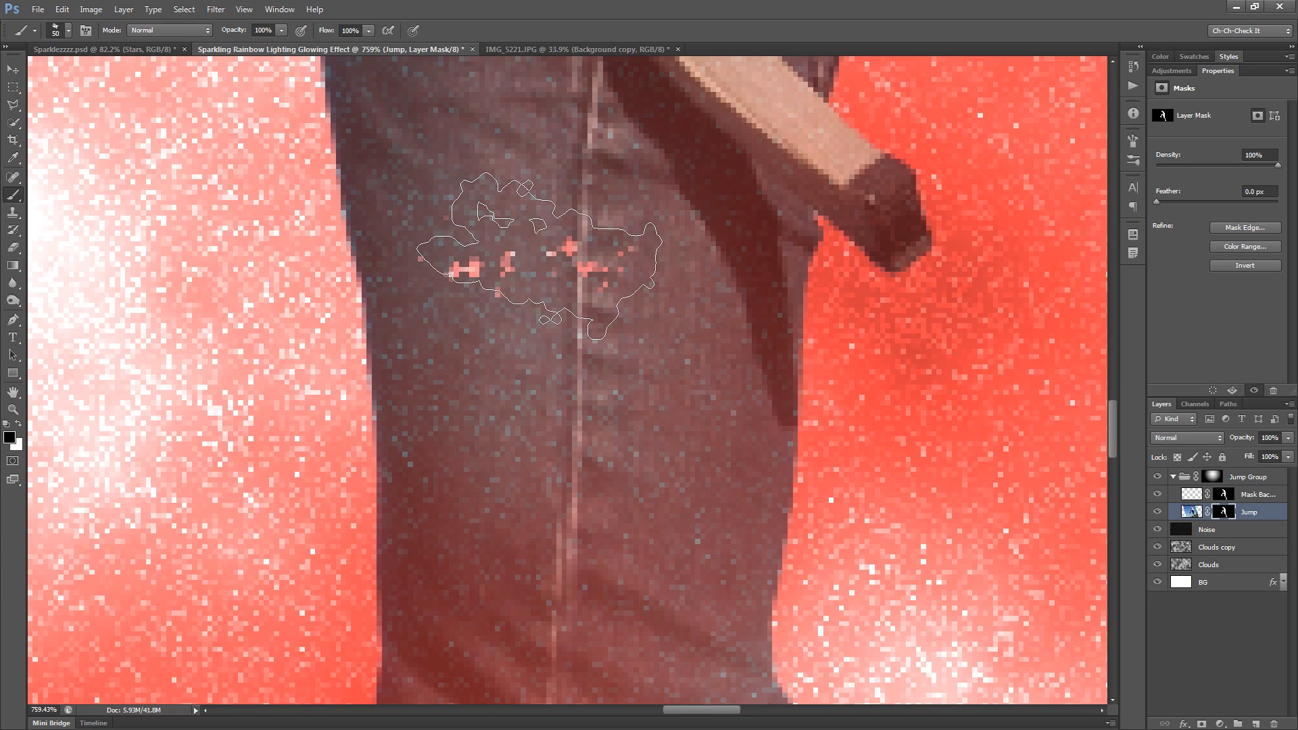
scroll(541, 346, down, 6)
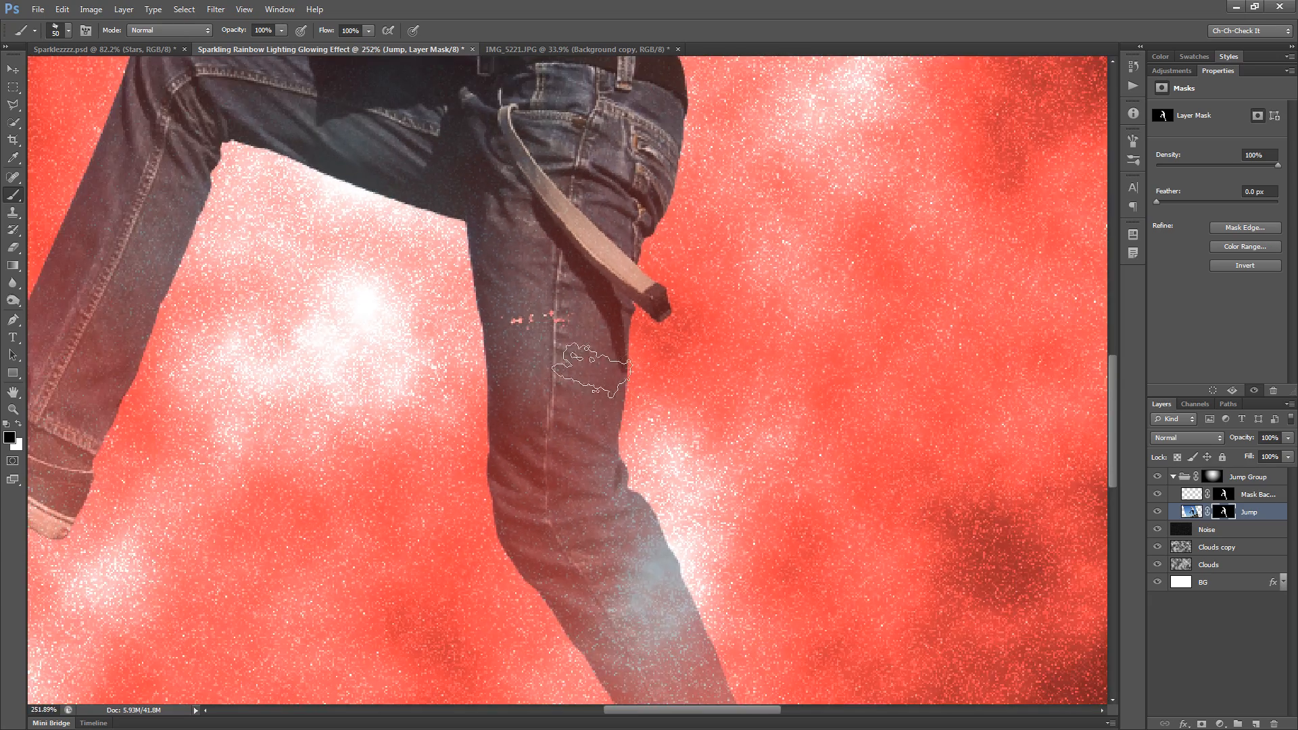
scroll(576, 369, down, 2)
drag(837, 609, 788, 243)
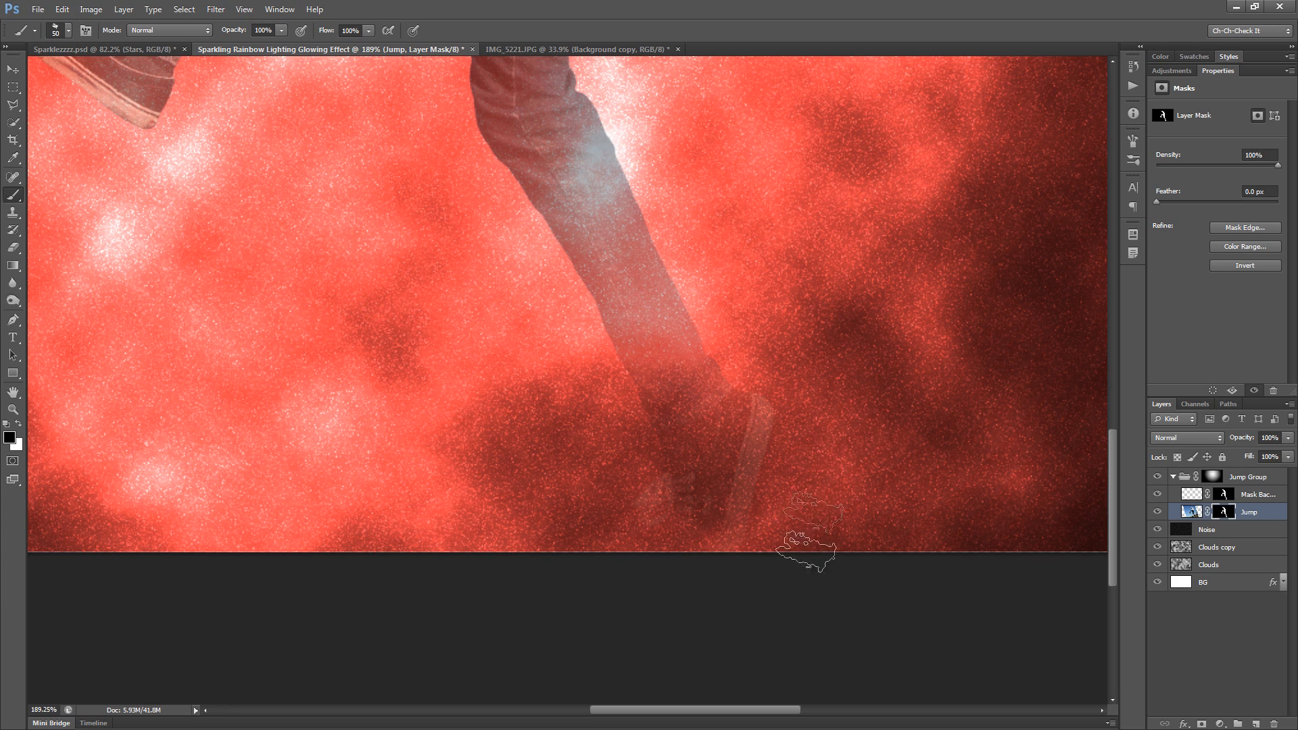
drag(771, 419, 777, 594)
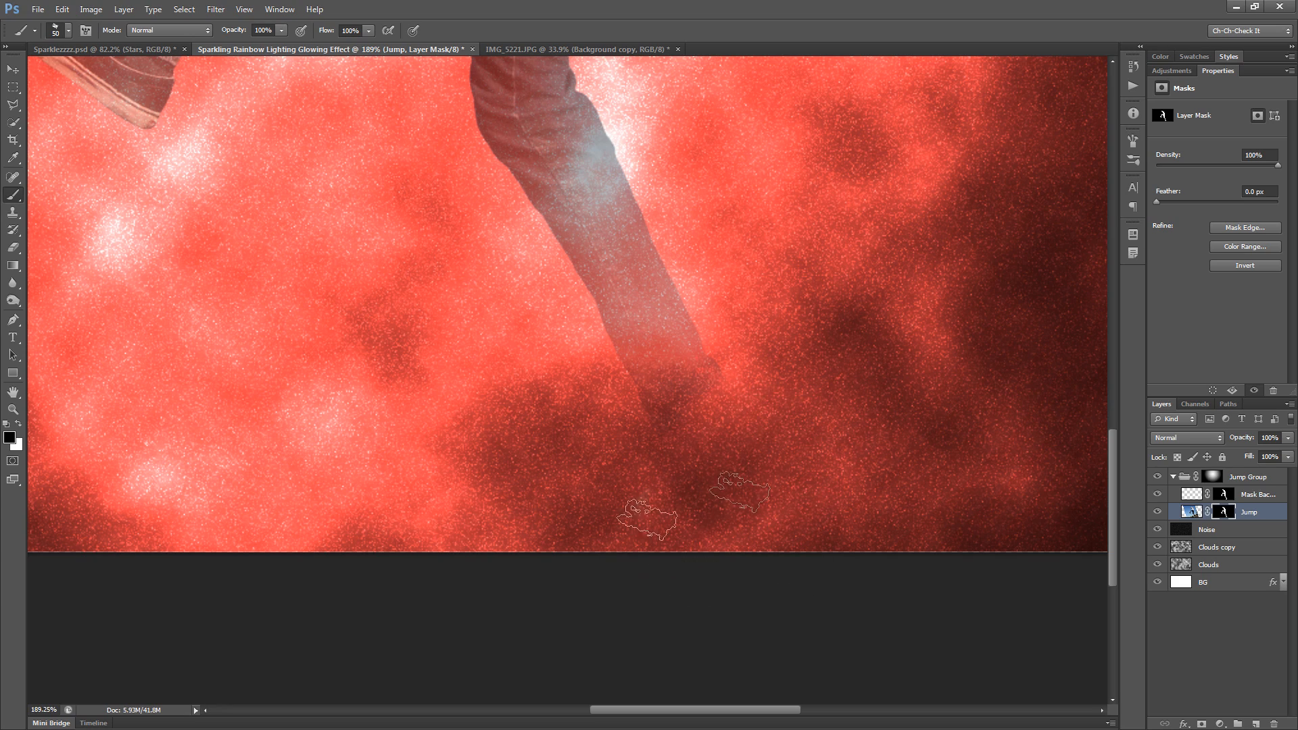
drag(720, 297, 680, 335)
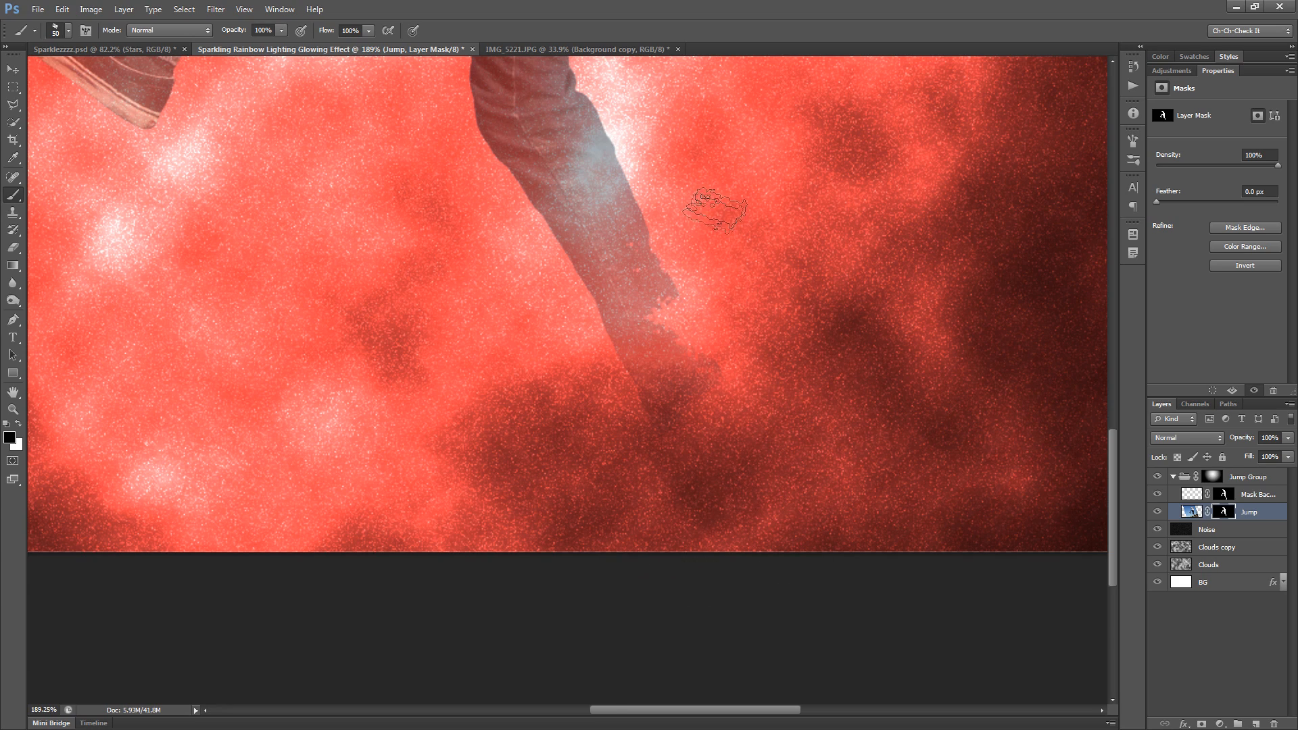
Step: Reduce the brush size and paint a ragged notch into the right edge of the calf on the Jump mask
scroll(716, 207, up, 2)
key(bracketleft)
drag(619, 181, 659, 233)
Step: Roughen the left edge of the lower leg from the calf down to the ankle on the Jump mask with a 15 px brush
key(bracketleft)
key(bracketleft)
key(bracketleft)
key(bracketright)
key(bracketright)
key(bracketright)
key(bracketright)
key(bracketright)
key(bracketright)
key(bracketright)
key(bracketright)
key(bracketright)
key(bracketright)
key(bracketright)
key(bracketleft)
key(bracketleft)
key(bracketleft)
key(bracketleft)
key(bracketleft)
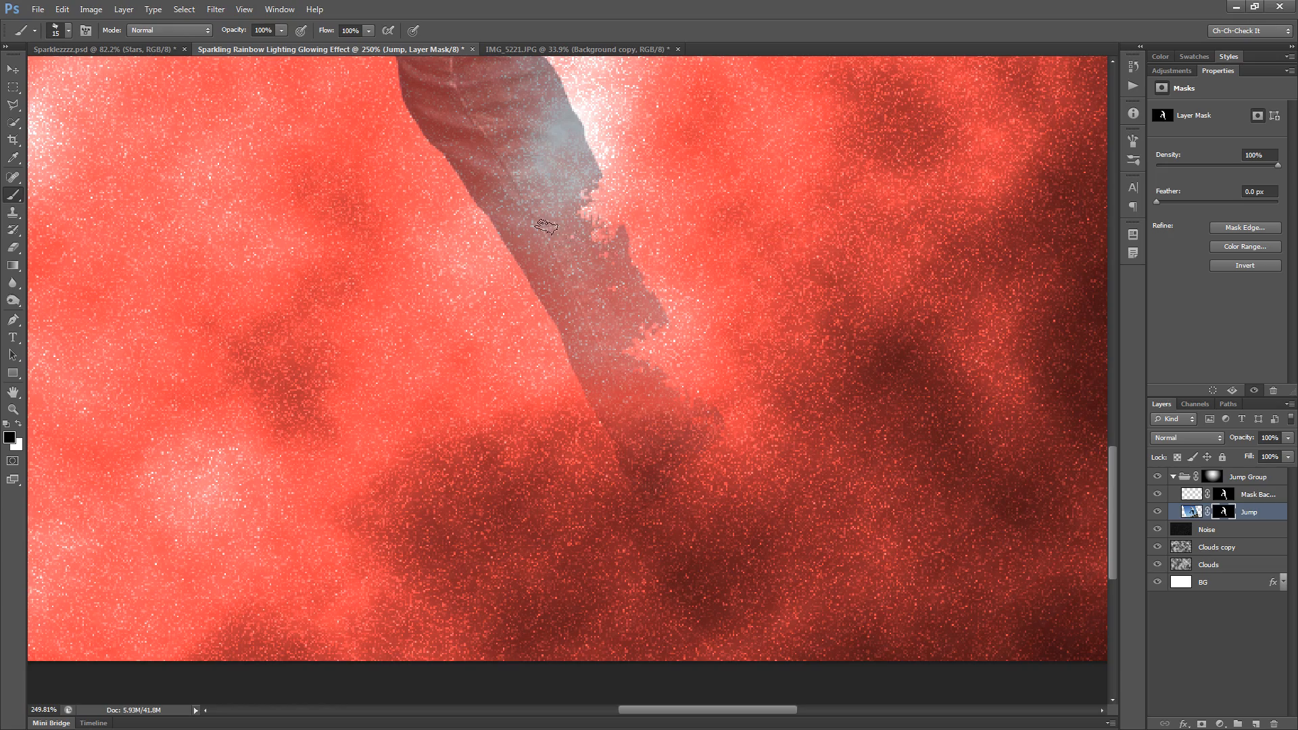
scroll(547, 226, up, 3)
scroll(383, 179, up, 2)
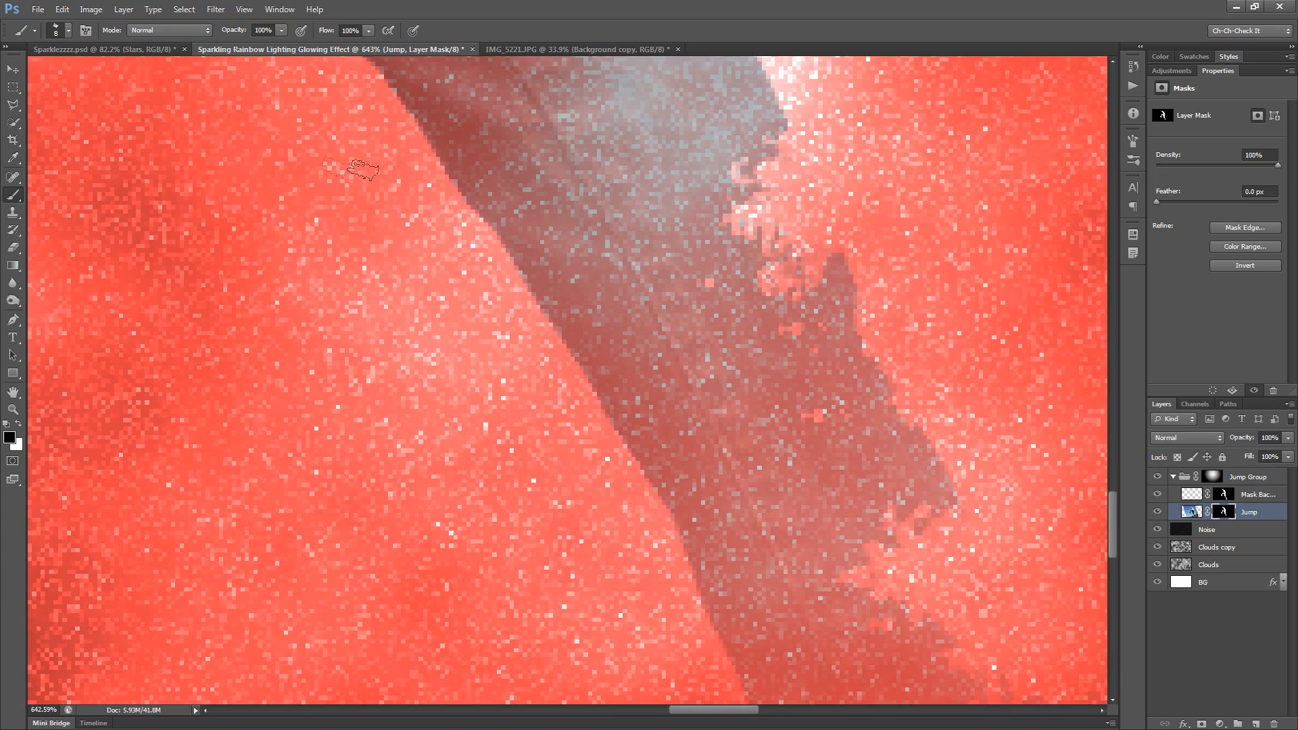
drag(445, 208, 491, 269)
key(bracketright)
key(bracketright)
key(bracketright)
mouse_move(398, 166)
mouse_down()
mouse_move(470, 253)
mouse_move(595, 480)
mouse_move(643, 574)
mouse_move(672, 673)
mouse_up()
key(space)
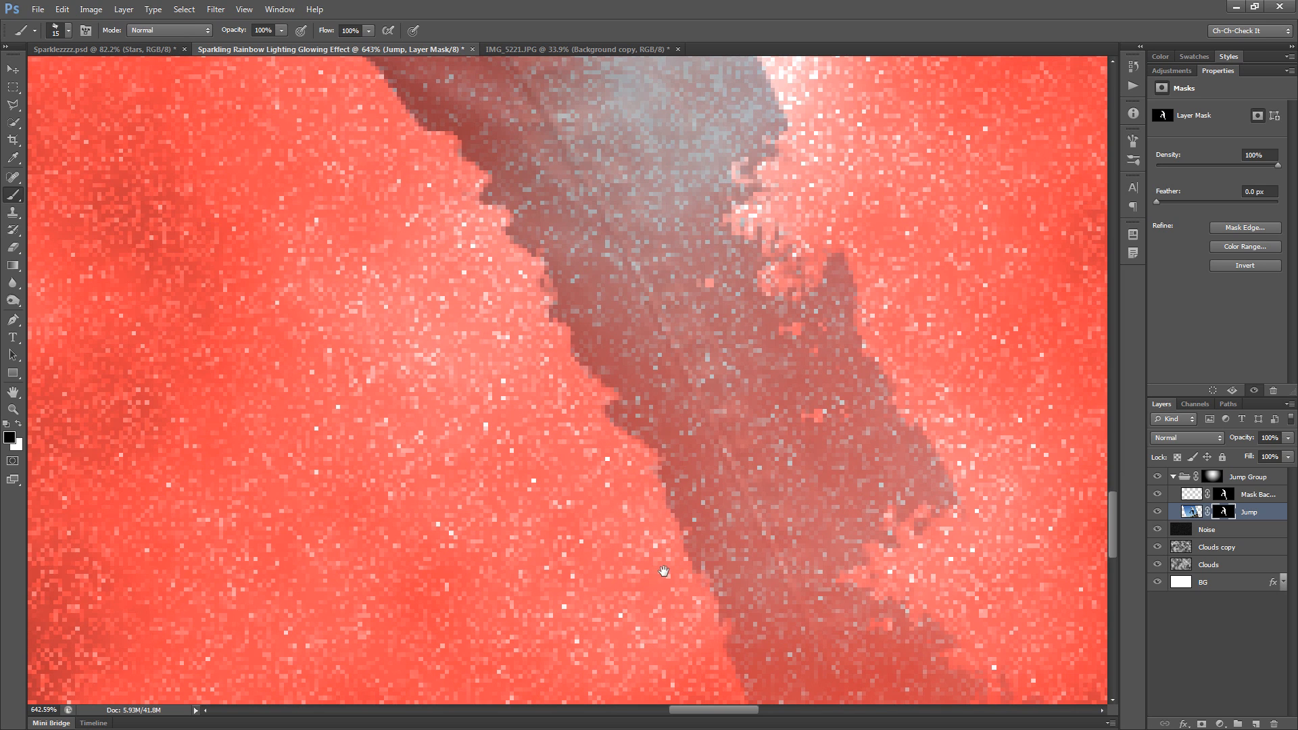
drag(663, 570, 547, 274)
drag(586, 365, 757, 703)
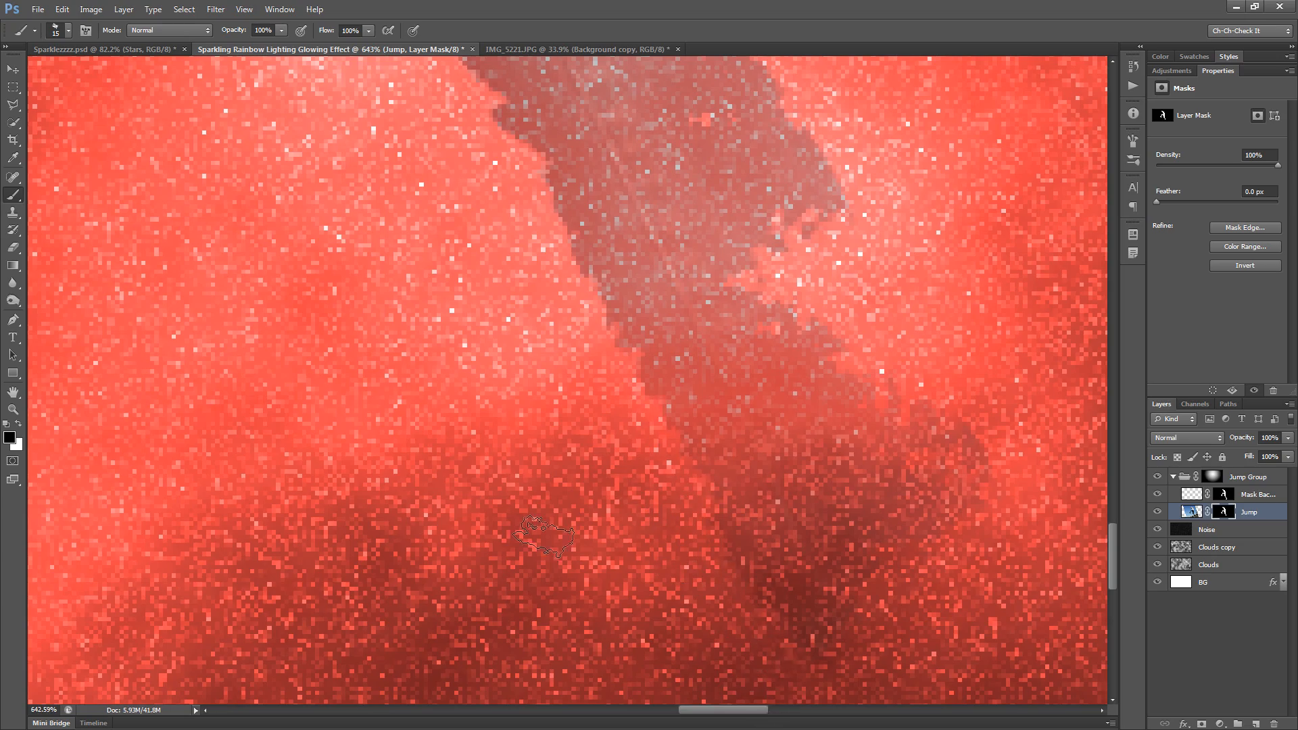
Step: Roughen the left edge of the standing leg's calf by painting black on the Jump layer mask with the textured brush
scroll(359, 241, down, 6)
key(space)
drag(350, 250, 608, 472)
scroll(559, 342, up, 5)
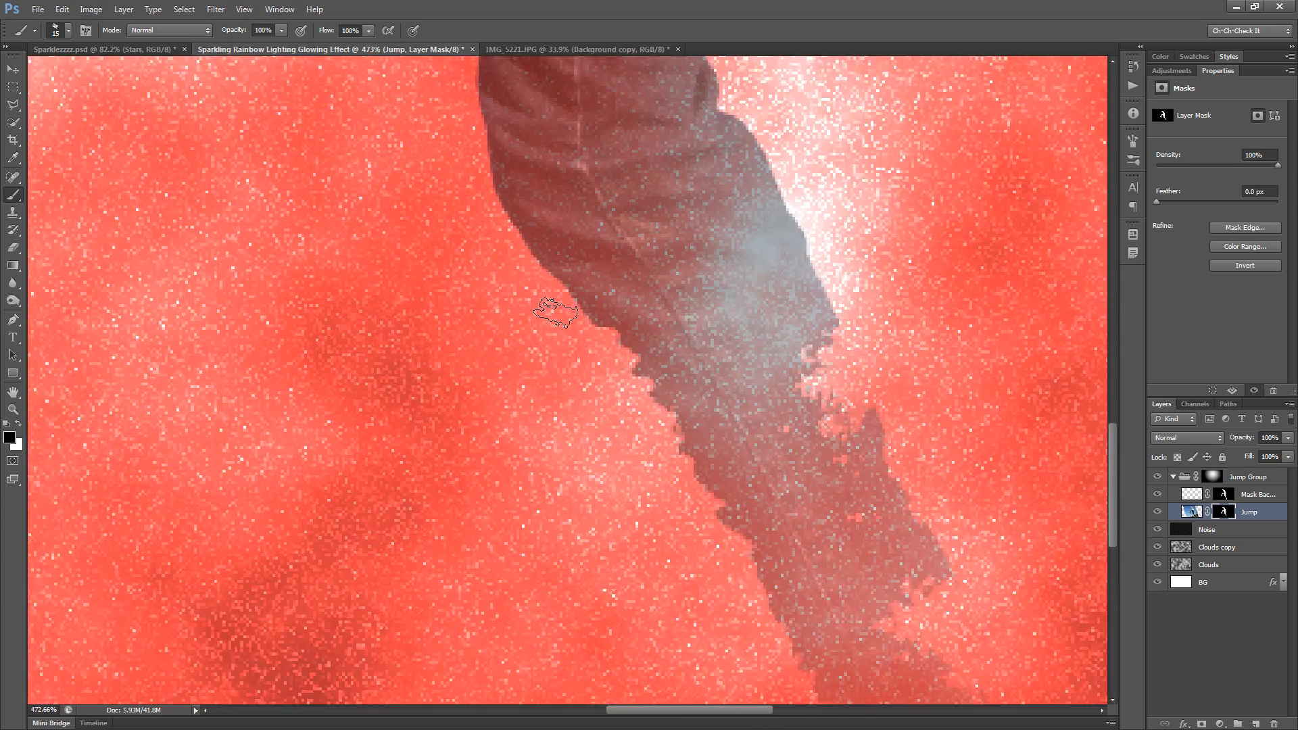
drag(530, 287, 503, 173)
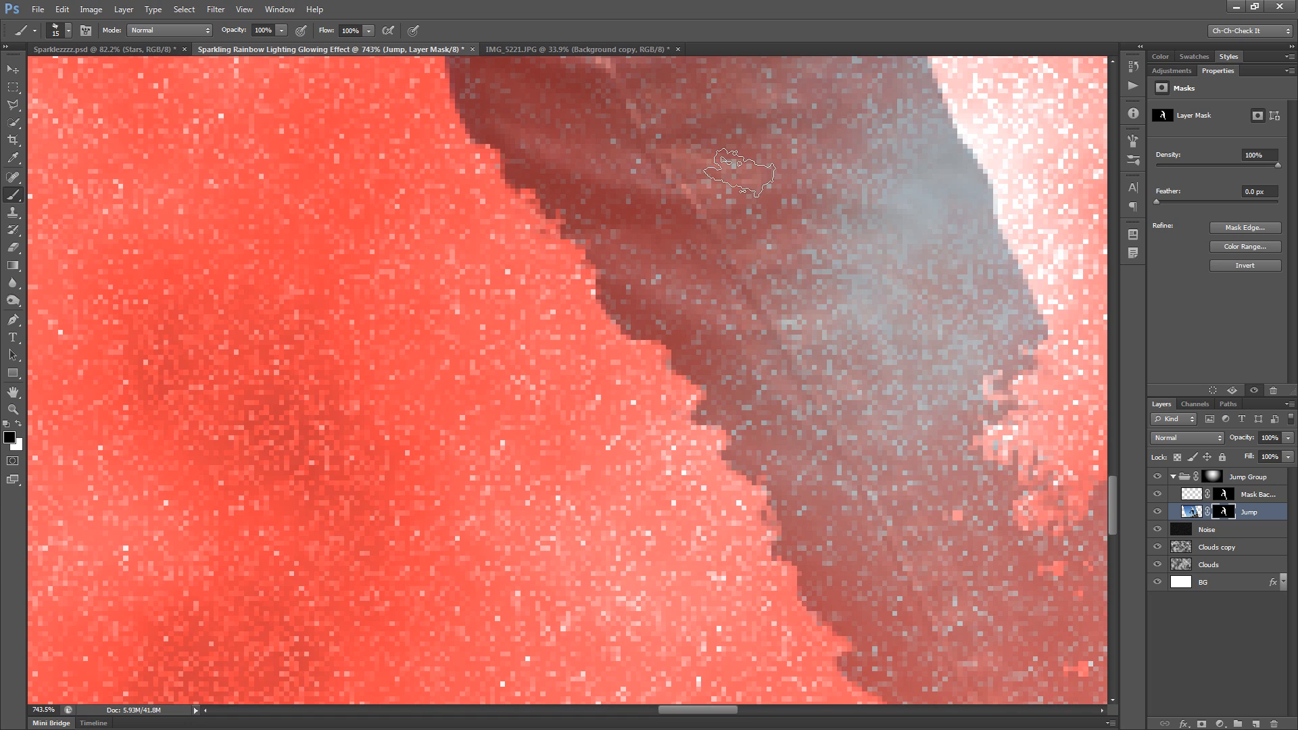
mouse_move(736, 174)
mouse_down()
mouse_move(758, 203)
mouse_move(730, 187)
mouse_up()
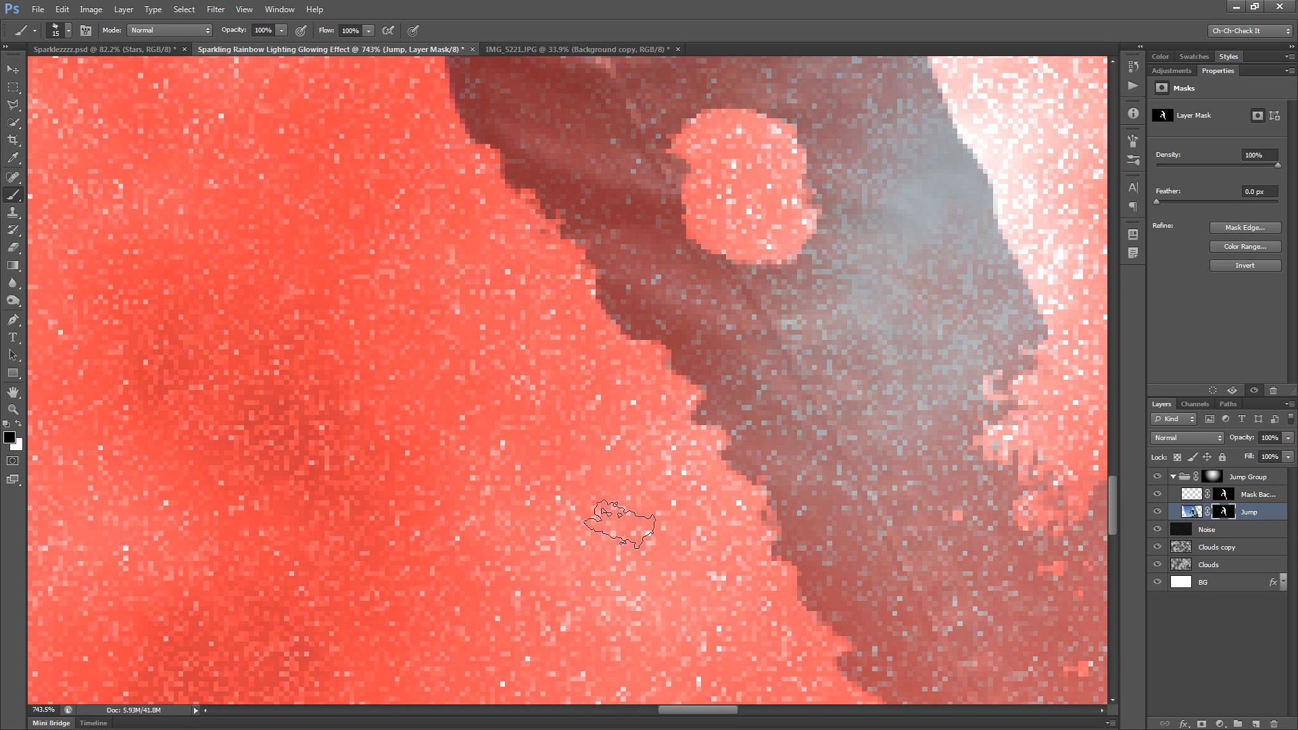
key(ctrl+z)
Step: Roughen the right edge of the standing leg's calf on the Jump layer mask with the 15 px textured brush
drag(717, 353, 377, 519)
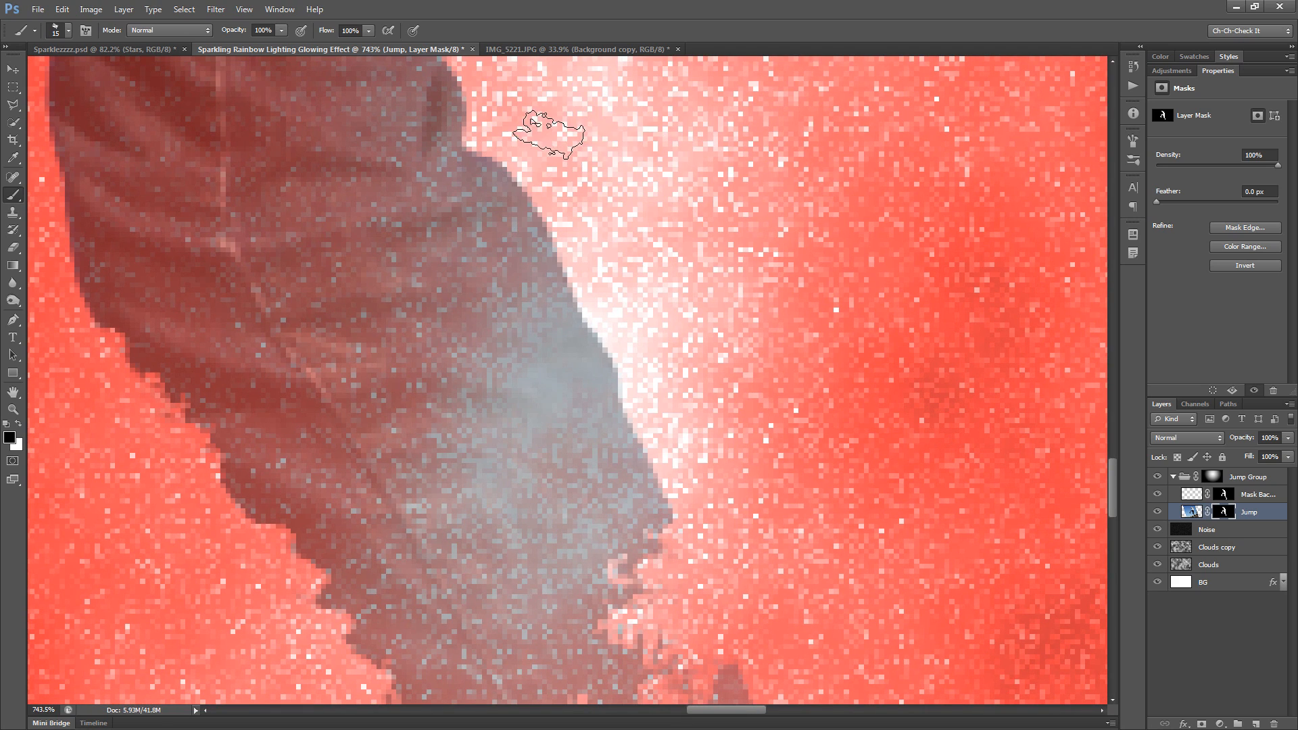
mouse_move(576, 160)
mouse_down()
mouse_move(552, 140)
mouse_move(657, 319)
mouse_move(719, 478)
mouse_move(652, 367)
mouse_move(653, 326)
mouse_move(516, 125)
mouse_up()
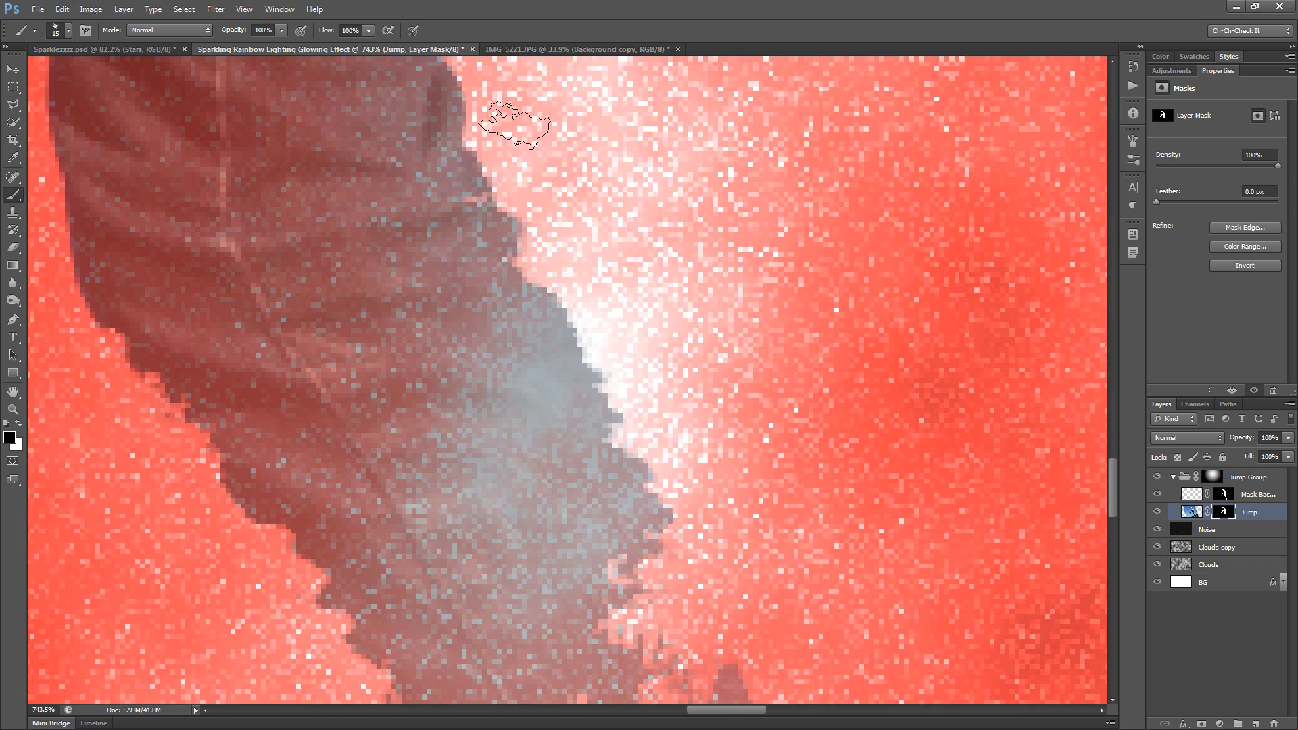
scroll(614, 324, down, 3)
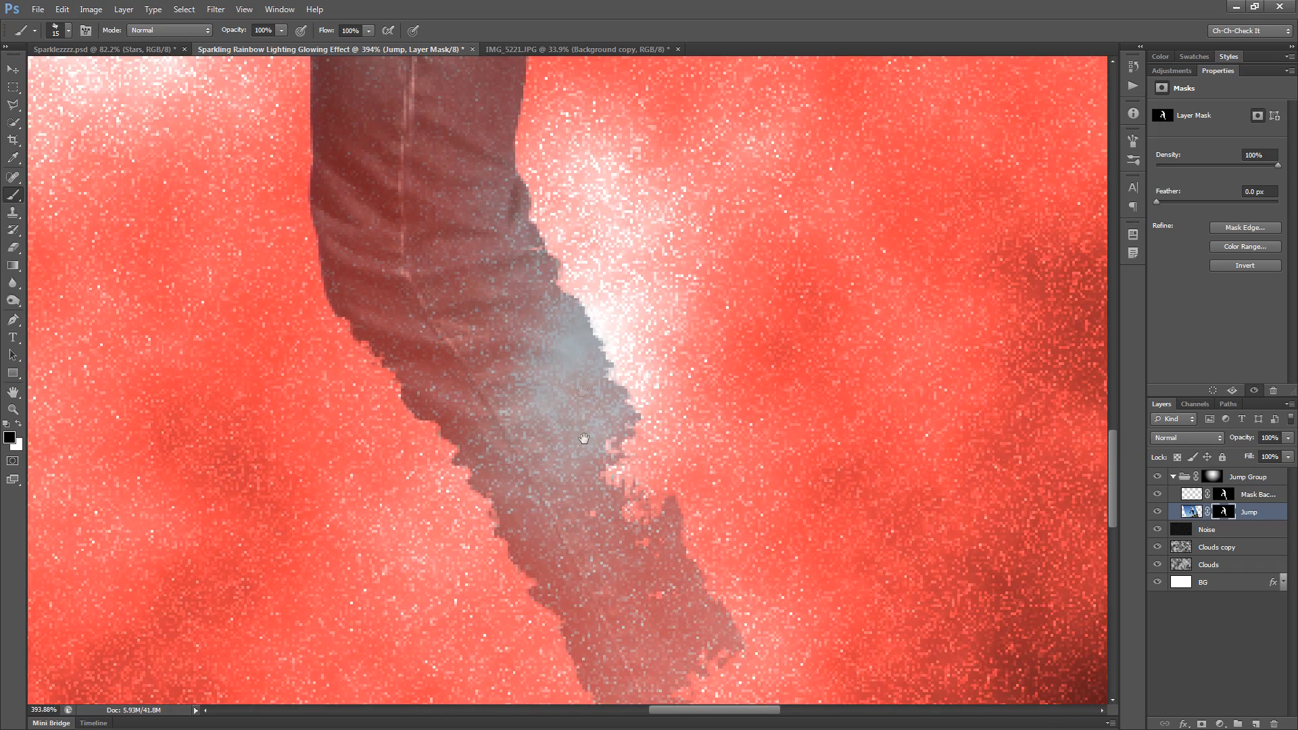
Step: Enlarge the textured brush to 50 px and break up the inside of the standing leg's calf on the Jump mask
mouse_move(548, 550)
mouse_down()
mouse_move(594, 390)
mouse_move(683, 386)
mouse_move(694, 406)
mouse_up()
key(])
key(])
key(])
key(])
key(])
key(])
key(])
drag(608, 233, 633, 277)
mouse_move(647, 341)
mouse_down()
mouse_move(666, 289)
mouse_move(695, 307)
mouse_move(737, 479)
mouse_move(807, 531)
mouse_move(837, 581)
mouse_move(823, 605)
mouse_move(833, 636)
mouse_up()
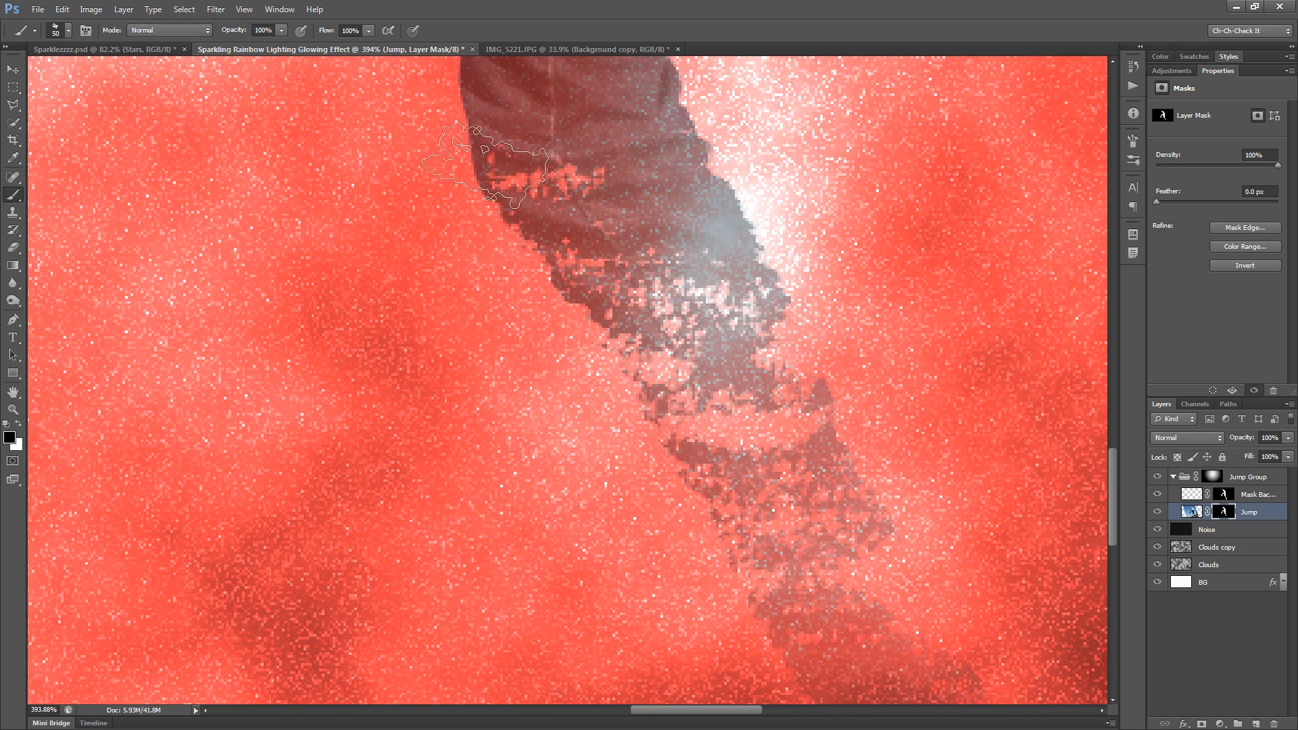
Step: Dab the 50 px textured brush around the standing leg's knee to erode it on the Jump mask
drag(399, 188, 462, 498)
click(788, 554)
click(791, 507)
click(738, 463)
click(733, 414)
click(742, 422)
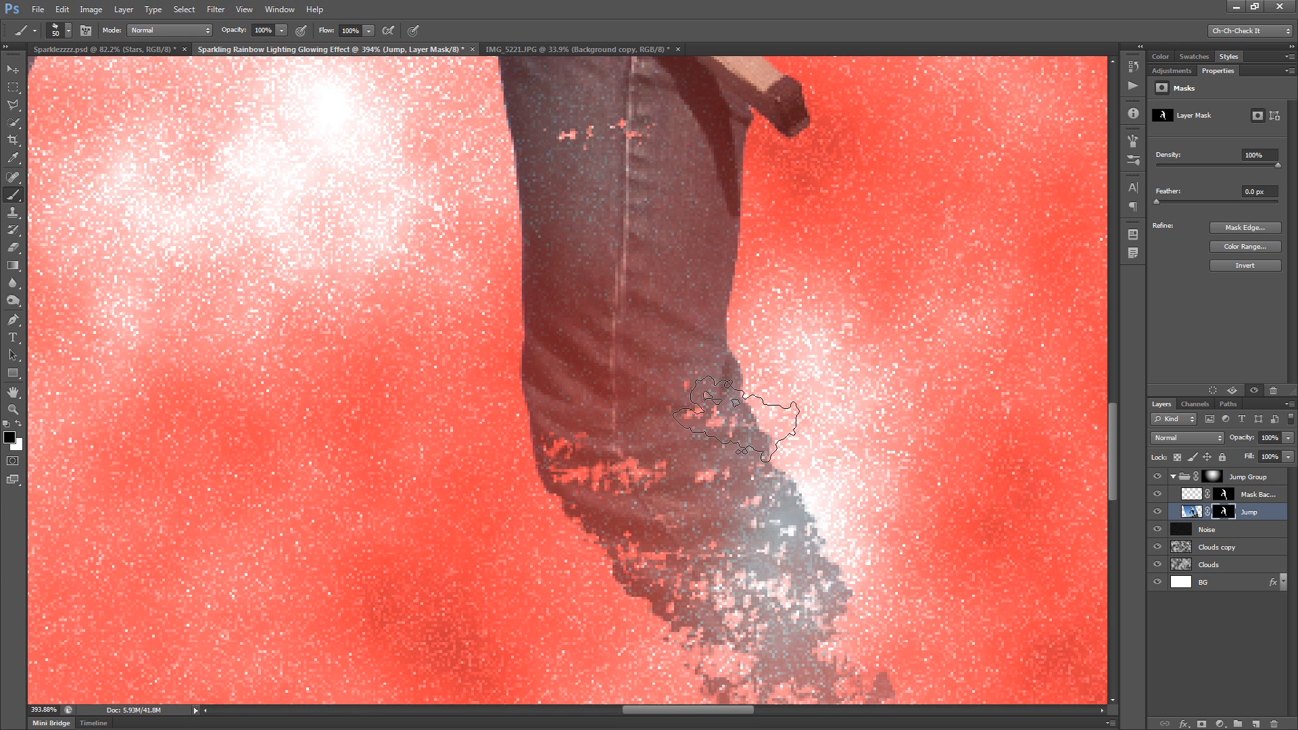
click(759, 447)
Step: Break up the standing leg's thigh and its left edge on the Jump mask, with the textured brush reduced to 45 px
mouse_move(555, 358)
mouse_down()
mouse_move(516, 402)
mouse_move(562, 463)
mouse_up()
key([)
mouse_move(547, 280)
mouse_down()
mouse_move(497, 290)
mouse_move(506, 342)
mouse_move(480, 345)
mouse_move(479, 368)
mouse_move(512, 389)
mouse_move(521, 368)
mouse_move(521, 436)
mouse_up()
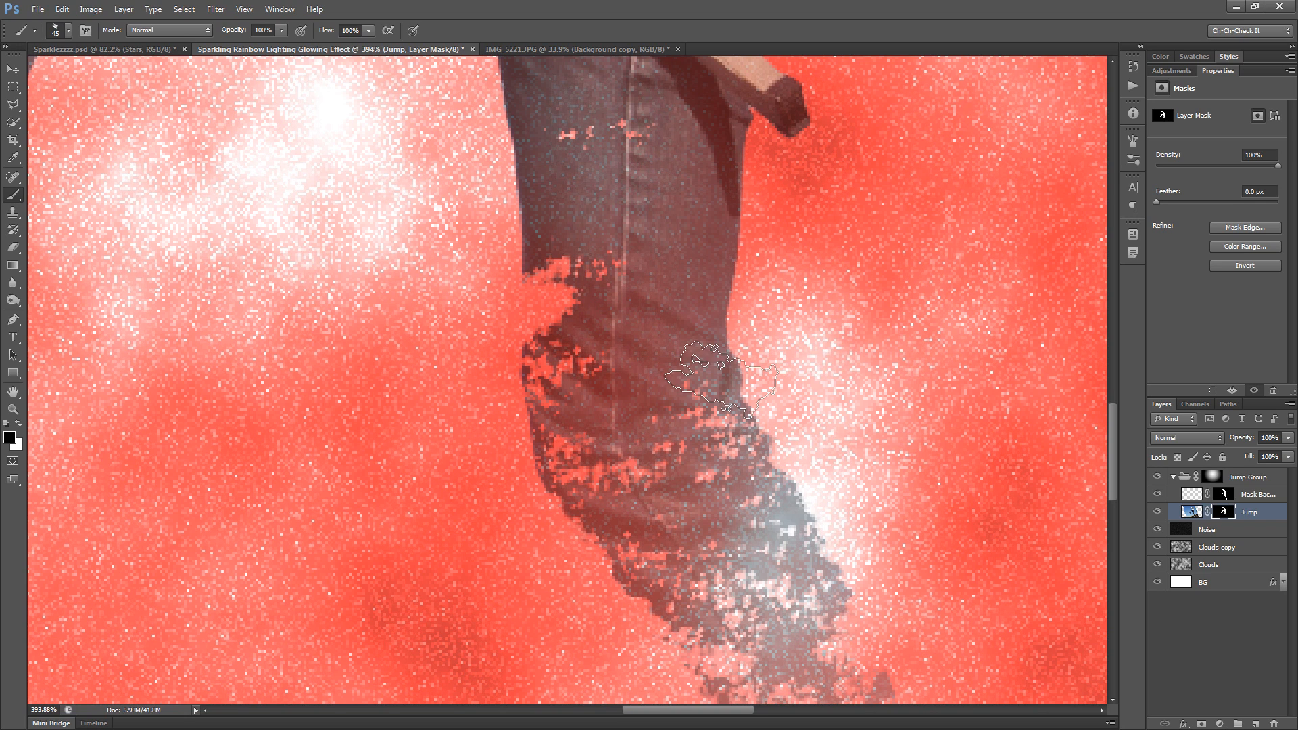
click(618, 323)
mouse_move(554, 251)
mouse_down()
mouse_move(526, 233)
mouse_move(615, 214)
mouse_move(599, 185)
mouse_move(705, 226)
mouse_move(707, 271)
mouse_move(759, 315)
mouse_up()
Step: Erode the raised foot's shoe and trouser hem on the Jump mask with the textured brush, reducing its size as needed
key(space)
drag(780, 232, 784, 416)
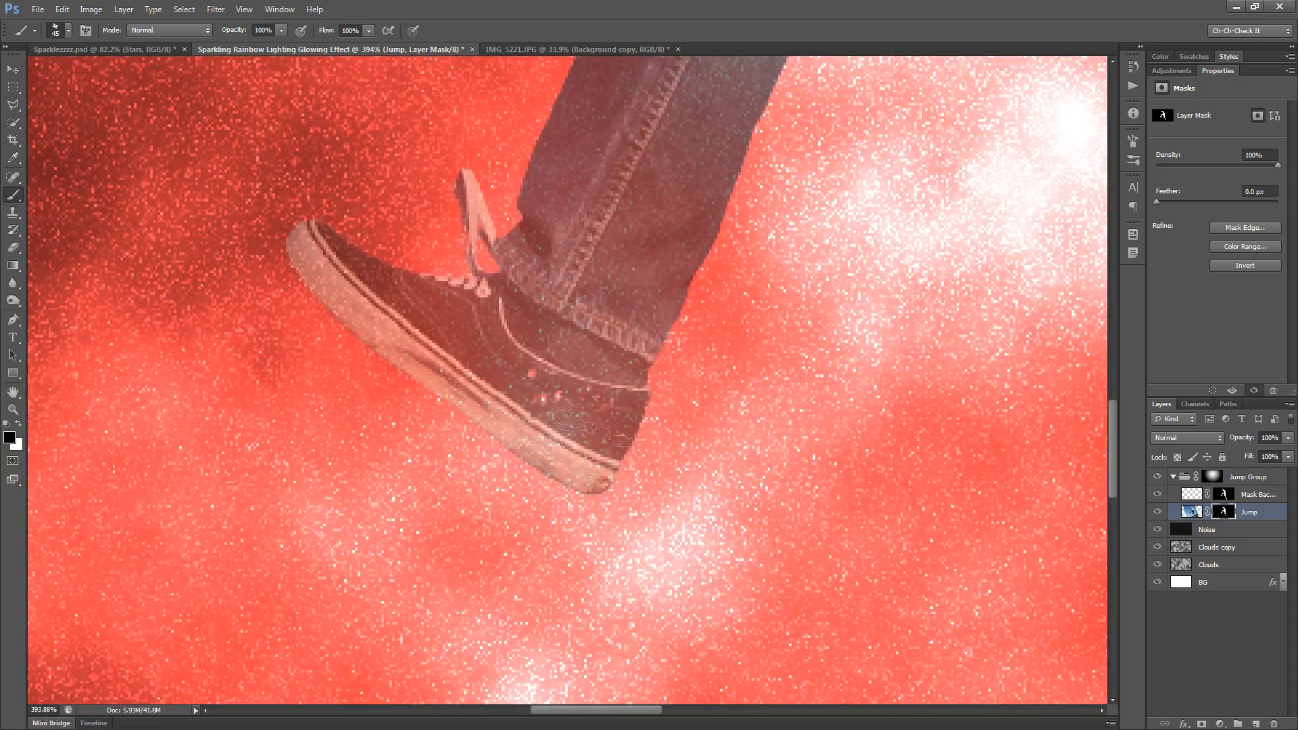
drag(487, 379, 324, 270)
mouse_move(534, 202)
mouse_down()
mouse_move(583, 229)
mouse_move(487, 304)
mouse_move(615, 92)
mouse_move(676, 210)
mouse_up()
key(bracketleft)
key(bracketleft)
key(bracketleft)
key(bracketleft)
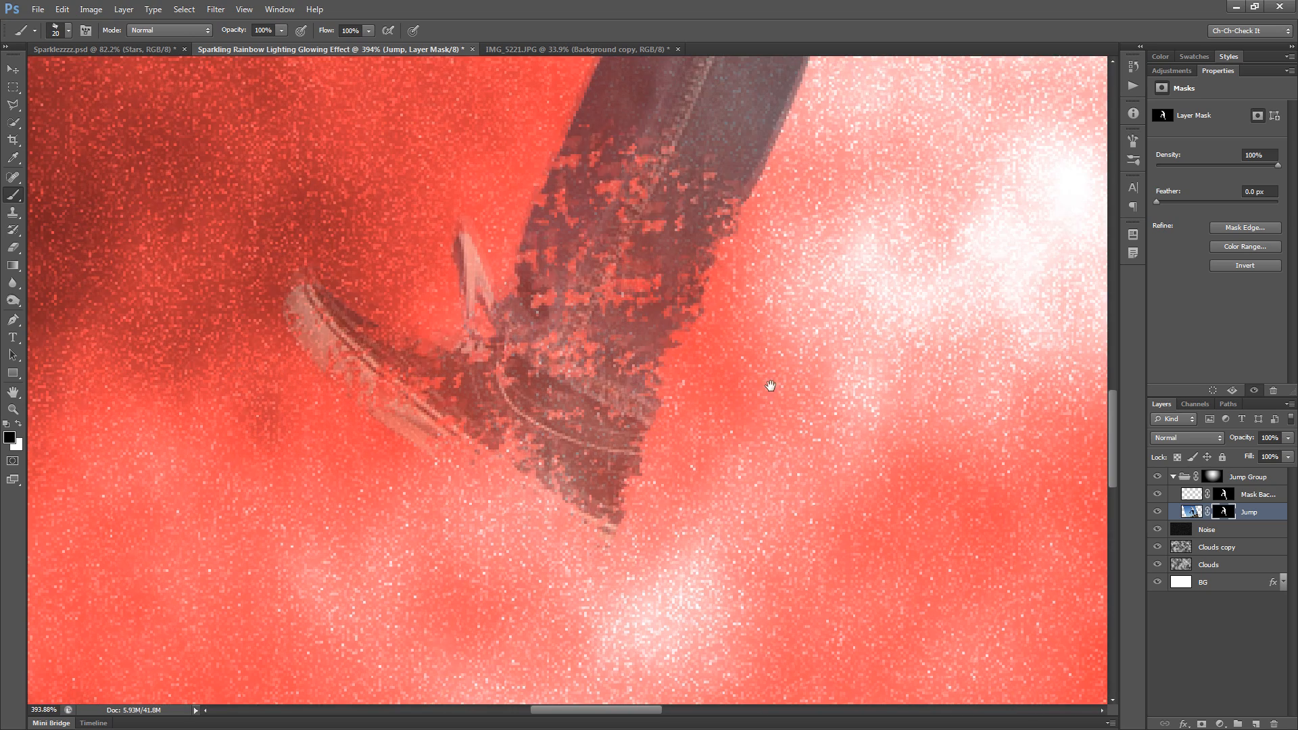
mouse_move(541, 486)
mouse_down()
mouse_move(609, 514)
mouse_move(676, 486)
mouse_up()
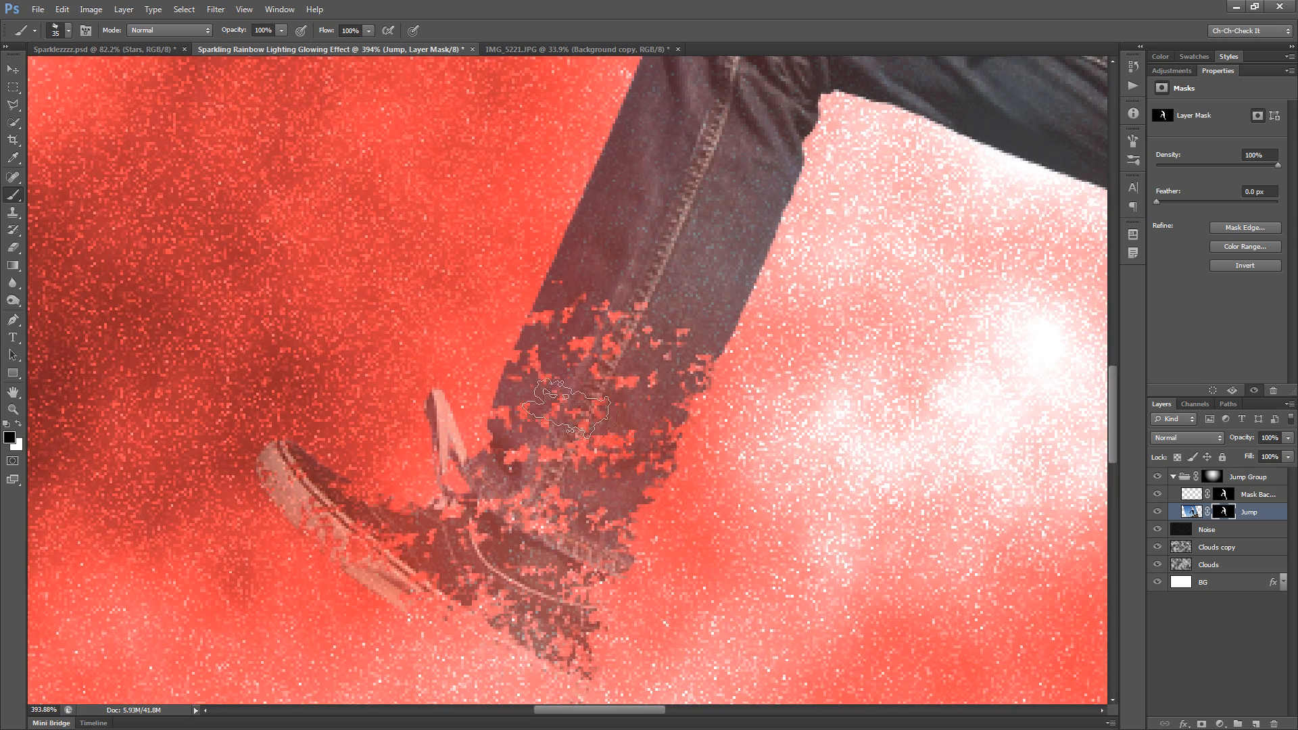
Step: Break up the raised leg's shin on the Jump mask with the textured brush enlarged to 40 px
mouse_move(540, 405)
mouse_down()
mouse_move(578, 296)
mouse_move(546, 363)
mouse_move(619, 253)
mouse_move(727, 165)
mouse_move(726, 262)
mouse_move(680, 220)
mouse_up()
key(bracketright)
mouse_move(604, 211)
mouse_down()
mouse_move(666, 288)
mouse_move(744, 348)
mouse_move(642, 392)
mouse_move(422, 424)
mouse_up()
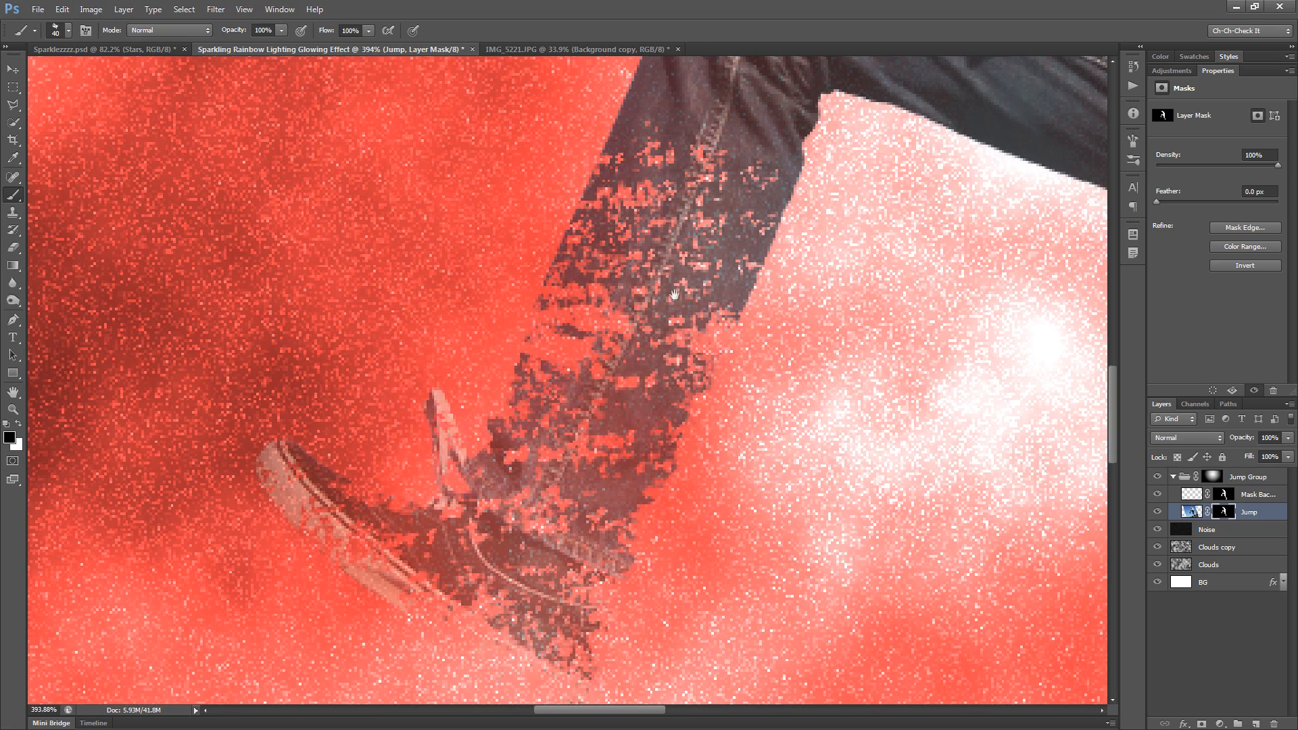
Step: Erode the raised leg's knee and thigh and the jeans around the hips on the Jump mask with the 40 px brush
drag(707, 290, 503, 399)
mouse_move(465, 223)
mouse_down()
mouse_move(608, 122)
mouse_move(456, 206)
mouse_up()
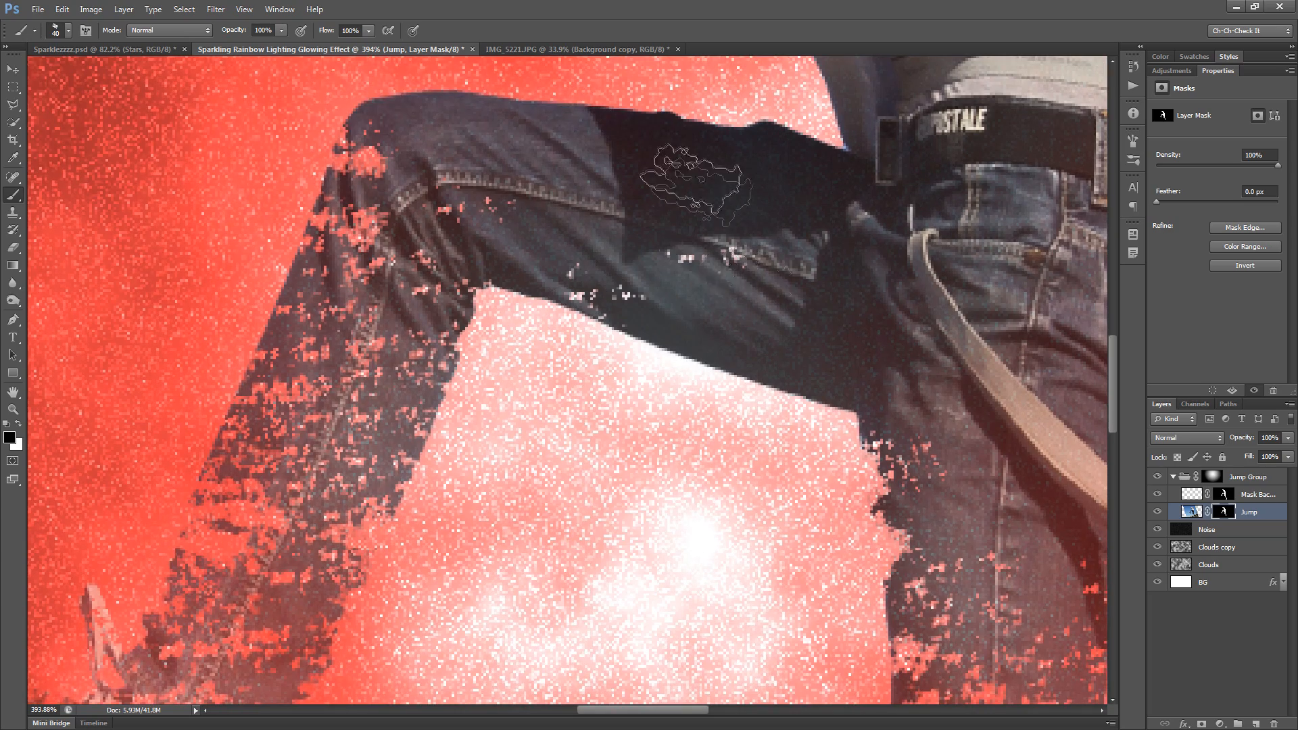
mouse_move(404, 249)
mouse_down()
mouse_move(906, 395)
mouse_move(652, 370)
mouse_move(555, 165)
mouse_move(406, 135)
mouse_move(297, 196)
mouse_move(260, 281)
mouse_move(244, 263)
mouse_move(375, 459)
mouse_move(464, 420)
mouse_up()
mouse_move(654, 202)
mouse_down()
mouse_move(536, 256)
mouse_move(282, 259)
mouse_up()
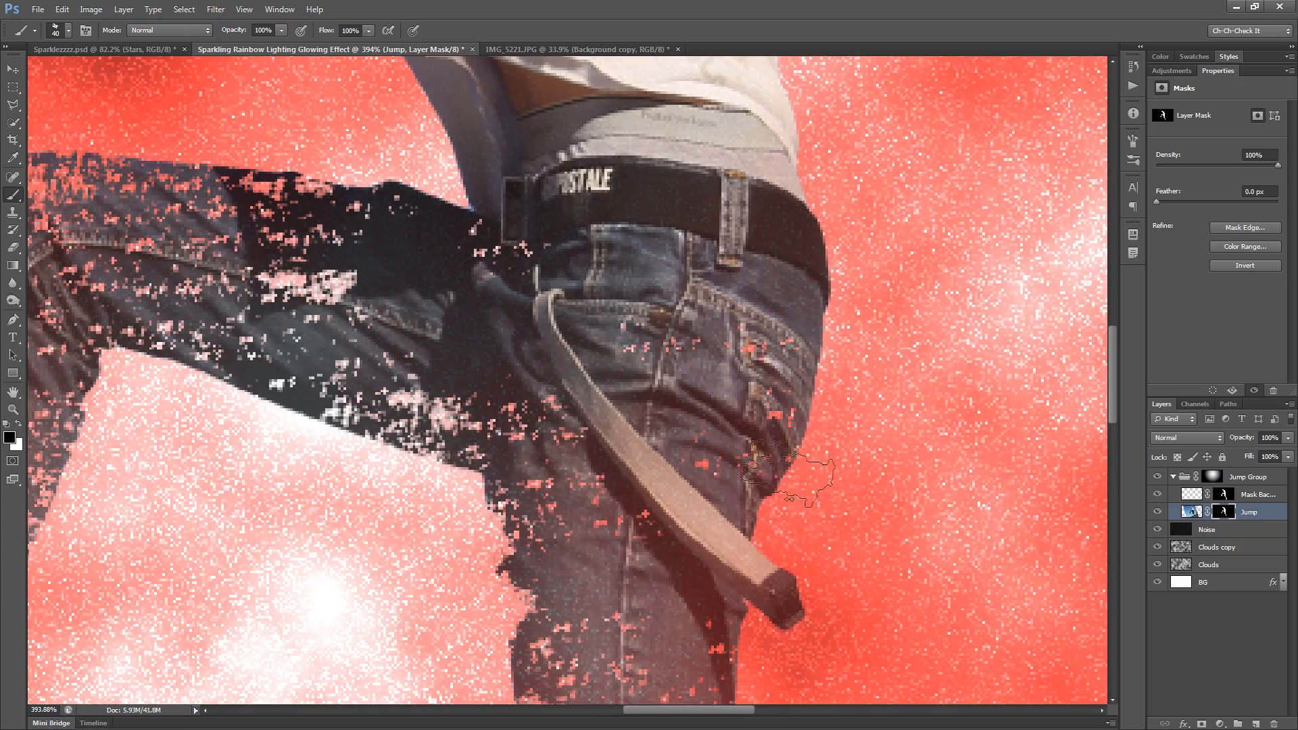
Step: Break up the outstretched arms and the shirt's shoulder on the Jump mask, and set the brush size to 50 px
drag(700, 608, 715, 379)
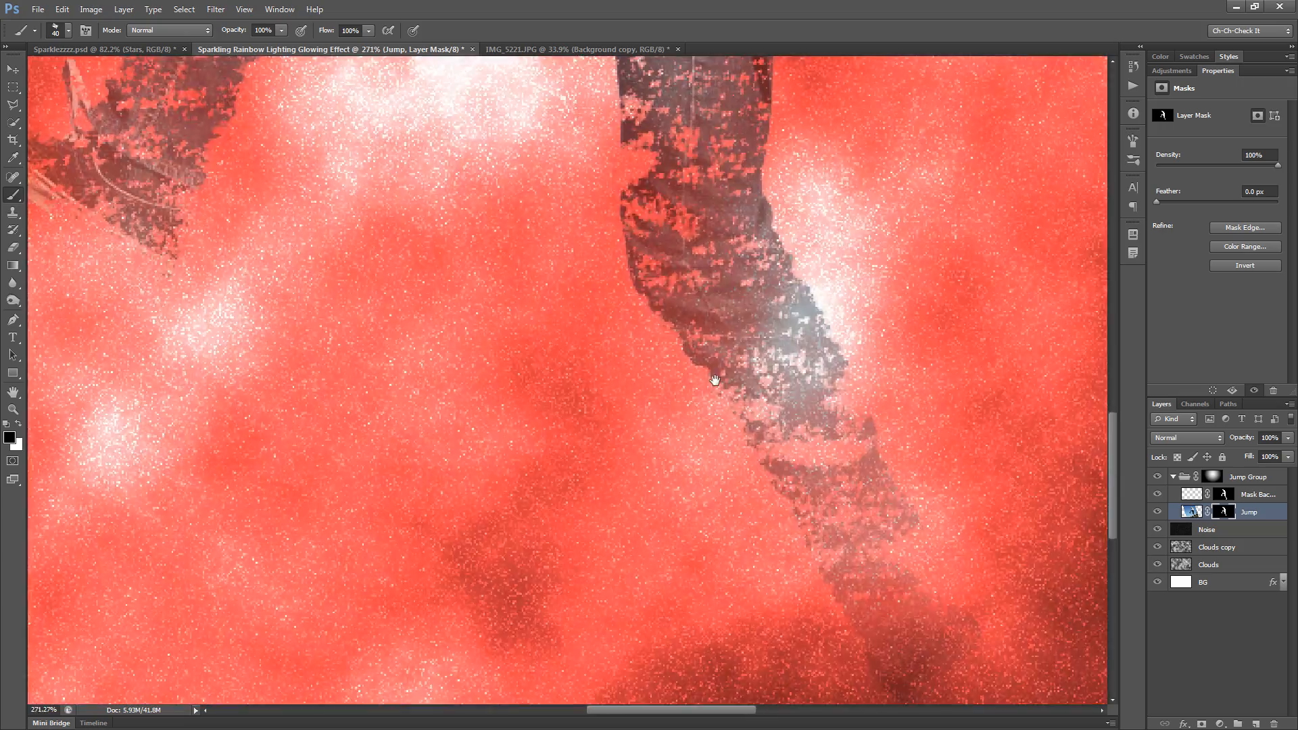
scroll(723, 383, down, 5)
drag(812, 276, 872, 514)
scroll(695, 255, up, 5)
mouse_move(1001, 369)
mouse_down()
mouse_move(806, 272)
mouse_move(670, 267)
mouse_move(486, 196)
mouse_move(443, 142)
mouse_move(307, 214)
mouse_move(125, 146)
mouse_up()
drag(125, 169, 485, 252)
mouse_move(391, 186)
mouse_down()
mouse_move(455, 308)
mouse_move(480, 223)
mouse_move(463, 277)
mouse_move(422, 286)
mouse_move(432, 169)
mouse_move(447, 270)
mouse_move(623, 186)
mouse_move(814, 196)
mouse_move(910, 234)
mouse_move(705, 271)
mouse_move(680, 242)
mouse_move(600, 217)
mouse_move(812, 288)
mouse_move(707, 262)
mouse_move(751, 275)
mouse_up()
scroll(853, 276, down, 4)
scroll(854, 276, up, 4)
mouse_move(635, 230)
mouse_down()
mouse_move(688, 207)
mouse_move(573, 164)
mouse_move(534, 184)
mouse_move(828, 264)
mouse_move(690, 227)
mouse_move(708, 272)
mouse_move(879, 329)
mouse_move(845, 291)
mouse_up()
scroll(797, 267, down, 5)
key(bracketright)
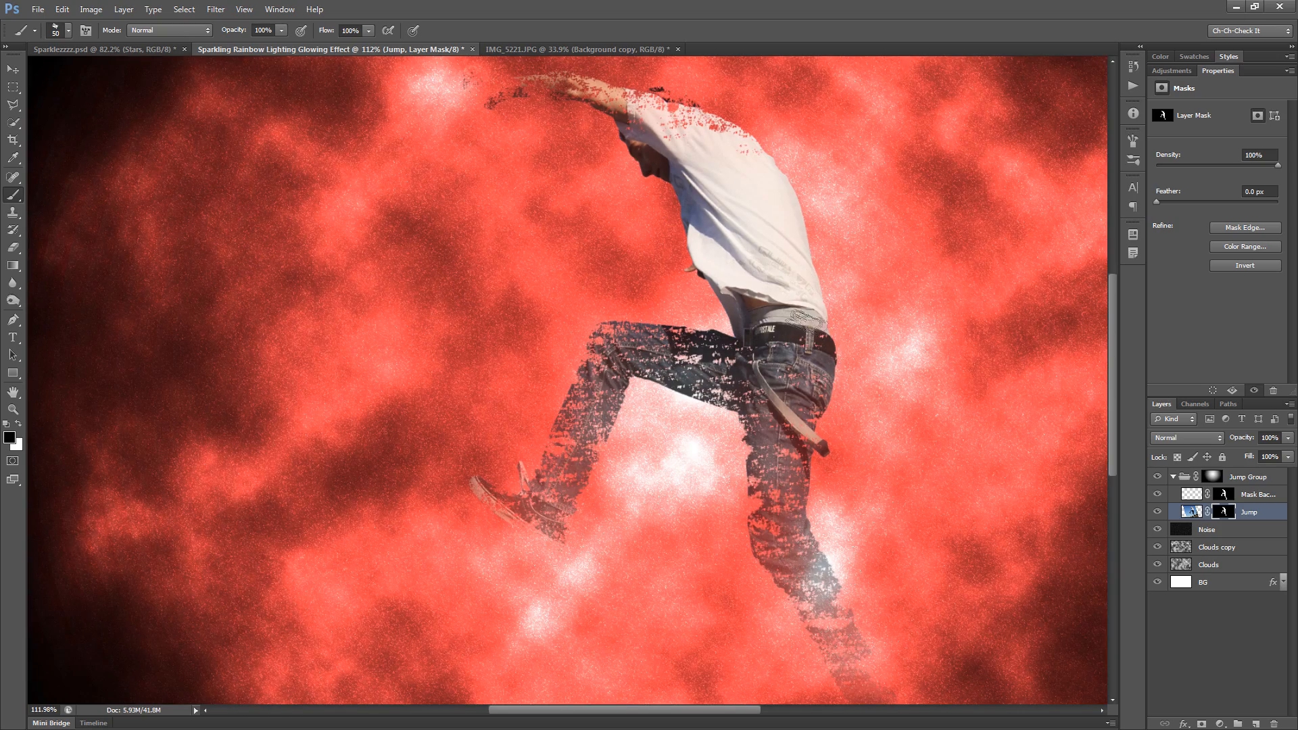
Step: Examine the dispersed edges over the whole jumping figure, both close up and with the full image in view
scroll(837, 644, down, 3)
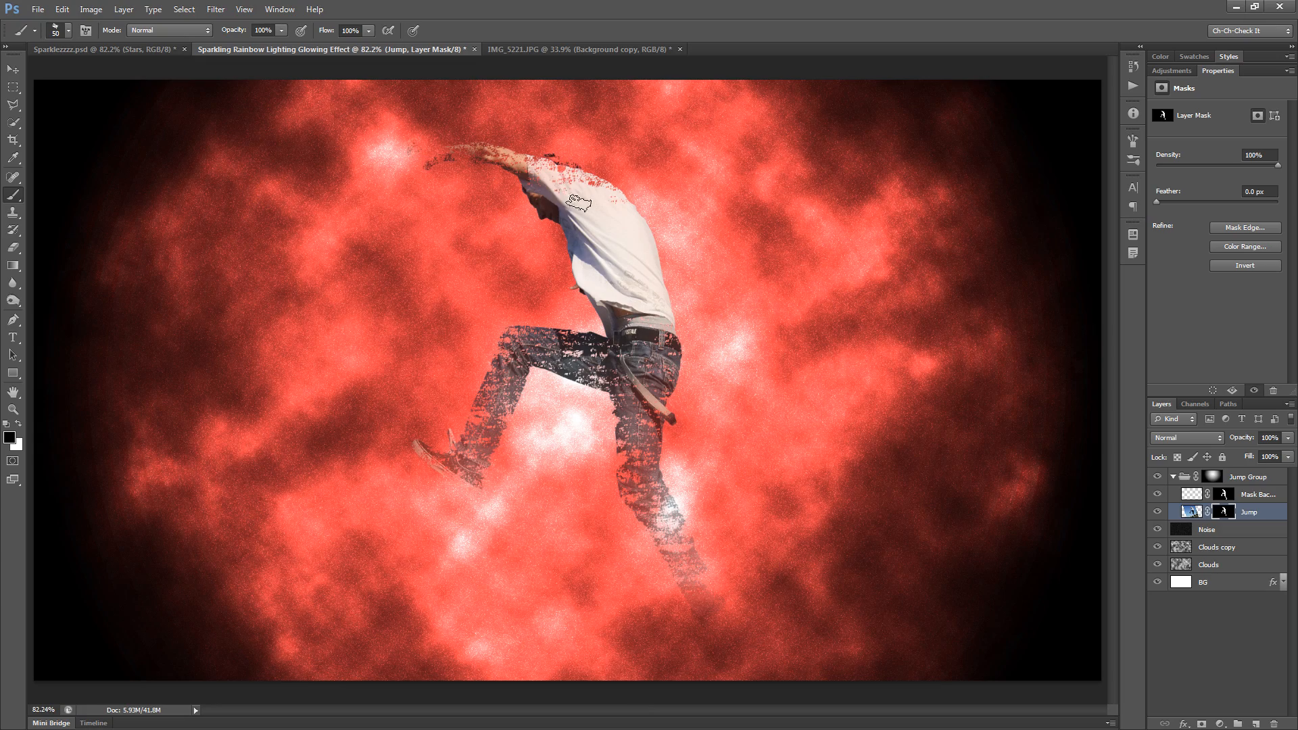
scroll(473, 439, up, 3)
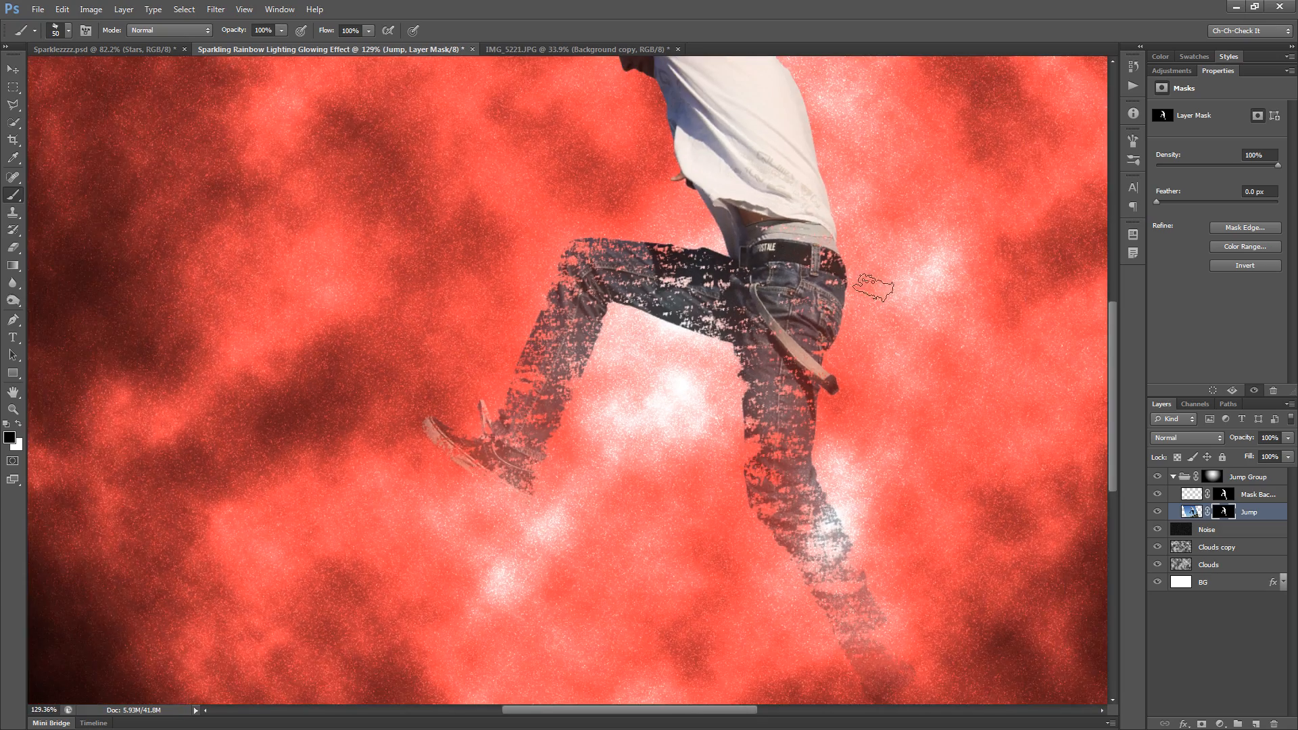
drag(805, 215, 789, 526)
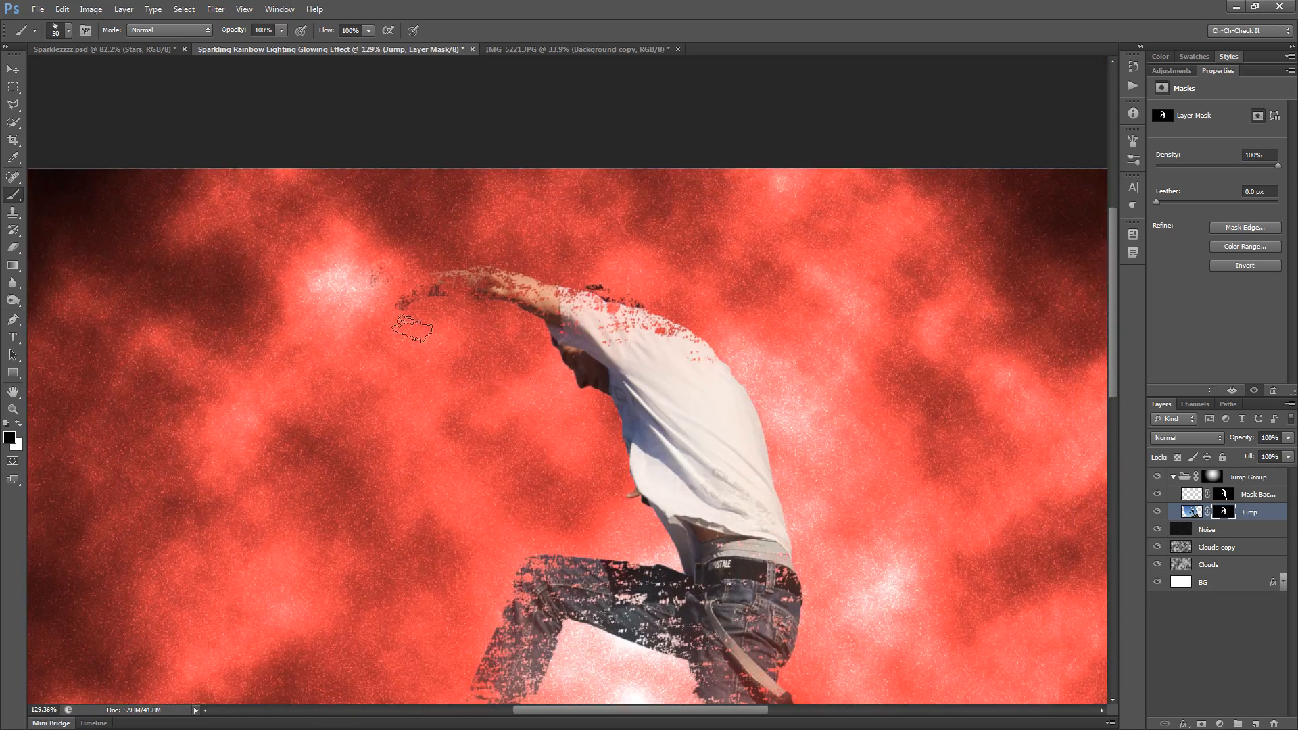
scroll(443, 338, up, 4)
scroll(478, 226, down, 2)
mouse_move(882, 477)
mouse_down()
mouse_move(910, 507)
mouse_move(610, 258)
mouse_move(721, 305)
mouse_move(823, 311)
mouse_up()
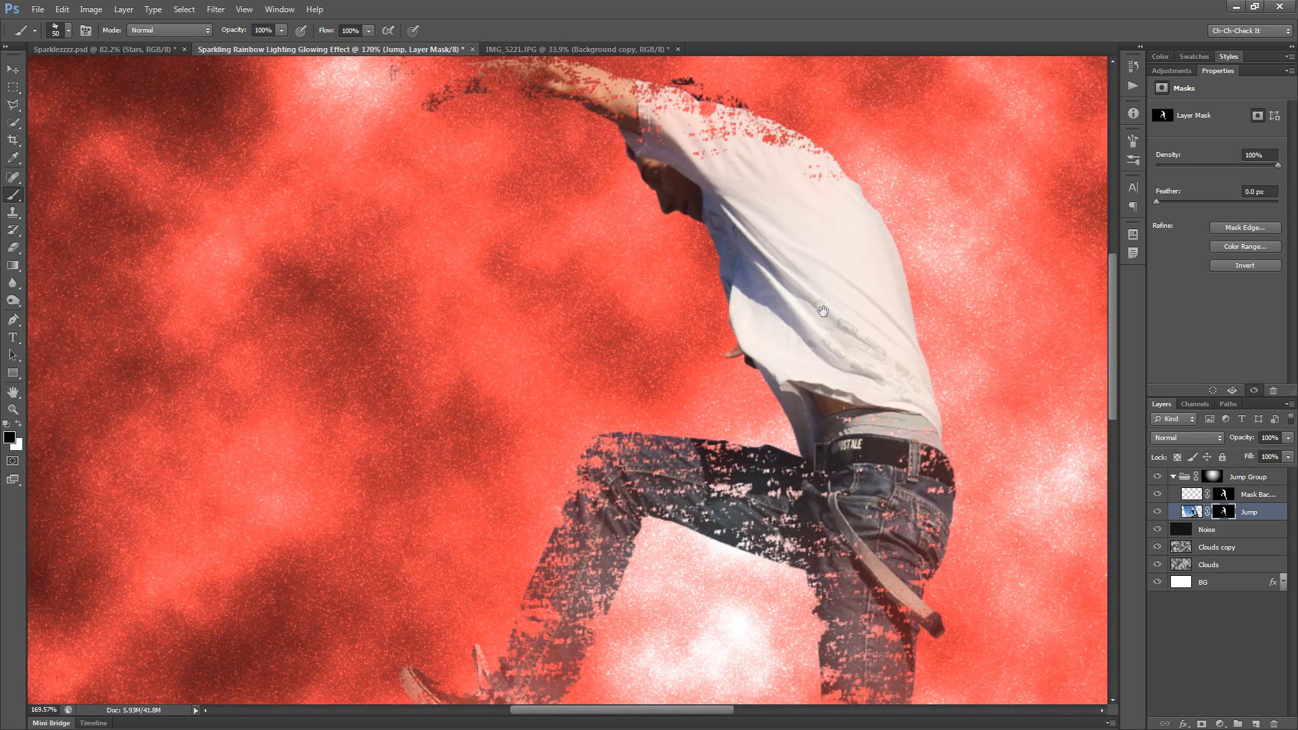
scroll(811, 250, down, 2)
drag(875, 353, 733, 323)
key(ctrl+0)
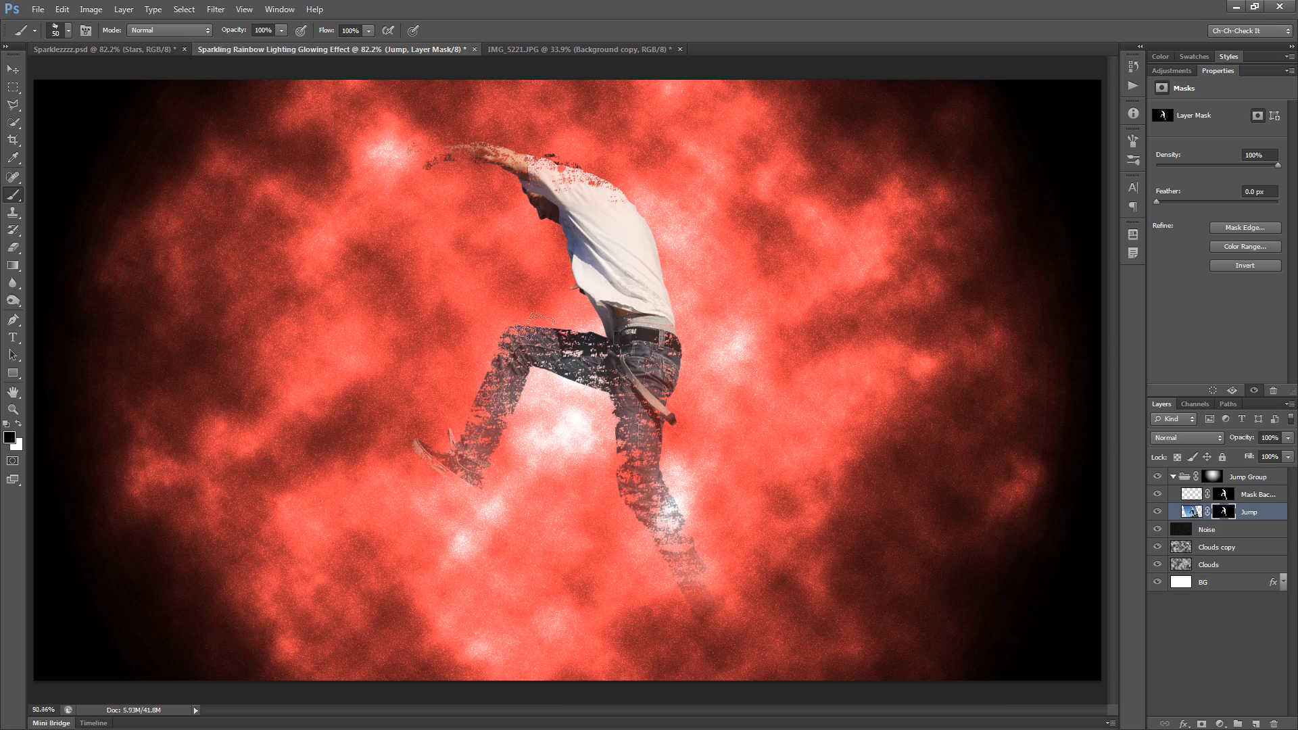
Step: Reduce the textured brush to 20 px and mask the stray bits protruding from the front edge of the shirt
scroll(579, 295, up, 5)
scroll(619, 244, up, 3)
key(bracketleft)
key(bracketleft)
key(bracketleft)
mouse_move(620, 329)
mouse_down()
mouse_move(693, 365)
mouse_move(672, 346)
mouse_move(689, 362)
mouse_move(664, 367)
mouse_move(637, 311)
mouse_up()
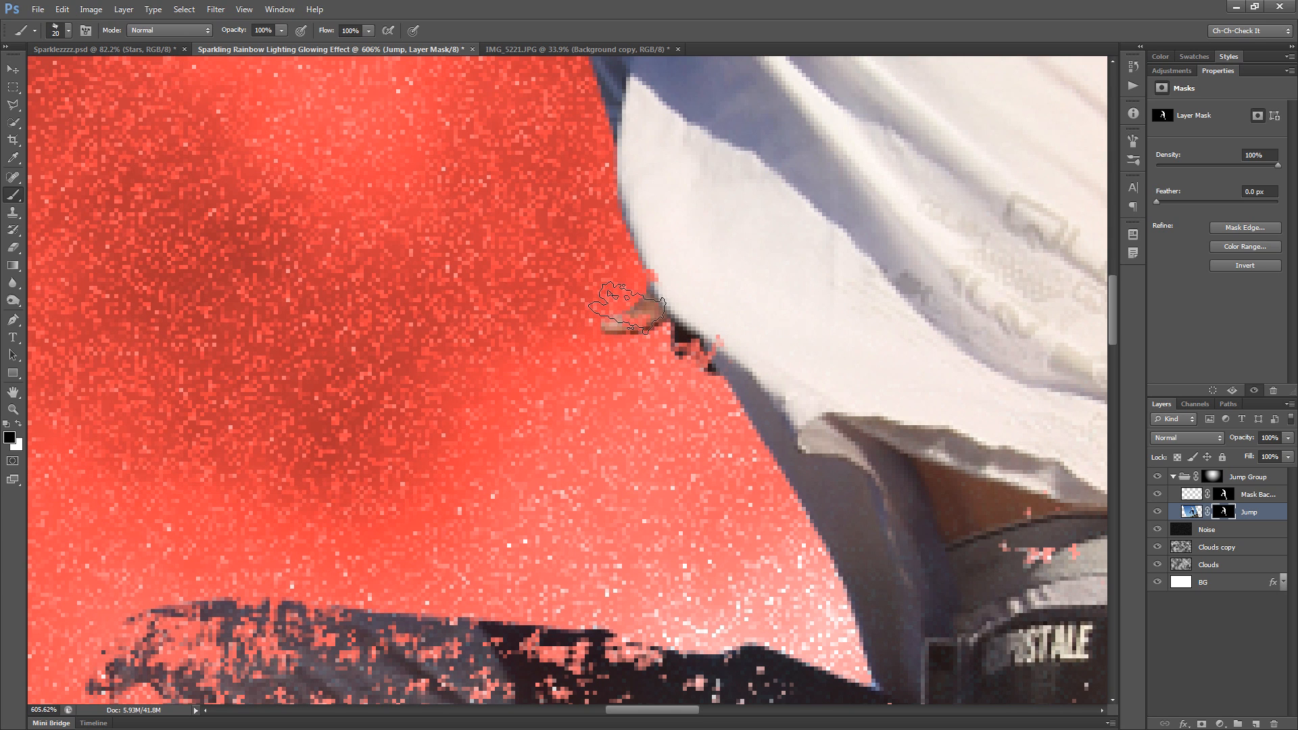
scroll(588, 358, down, 2)
scroll(588, 358, down, 1)
key(ctrl+0)
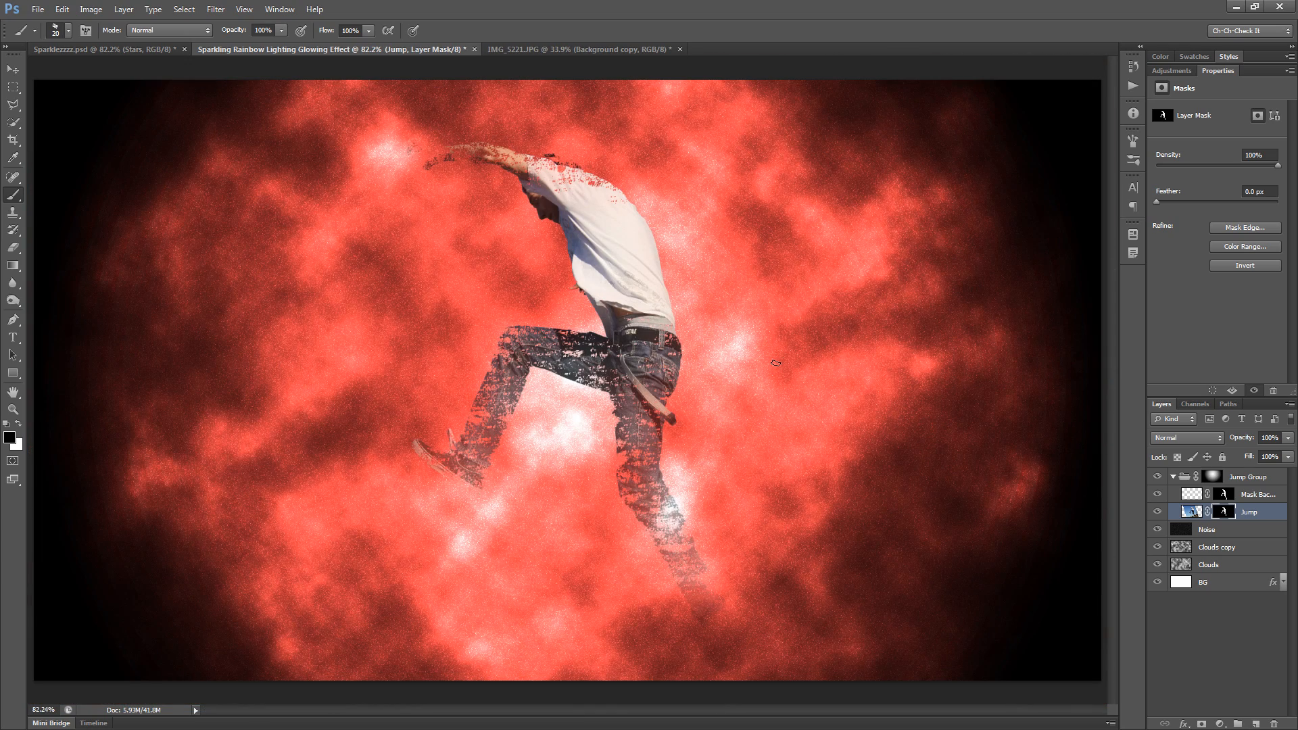
Step: Add an Outer Glow effect to the Jump layer and set its colour to white (ffffff)
click(1182, 723)
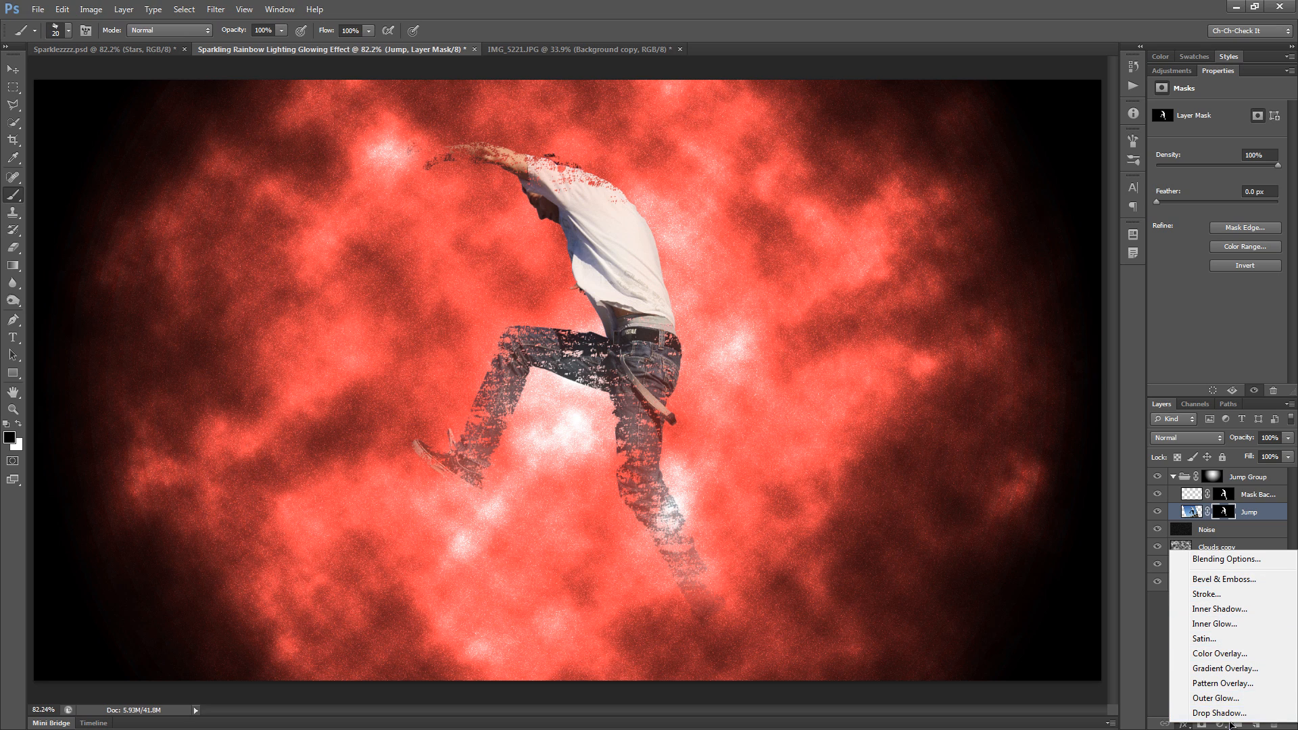
click(1219, 699)
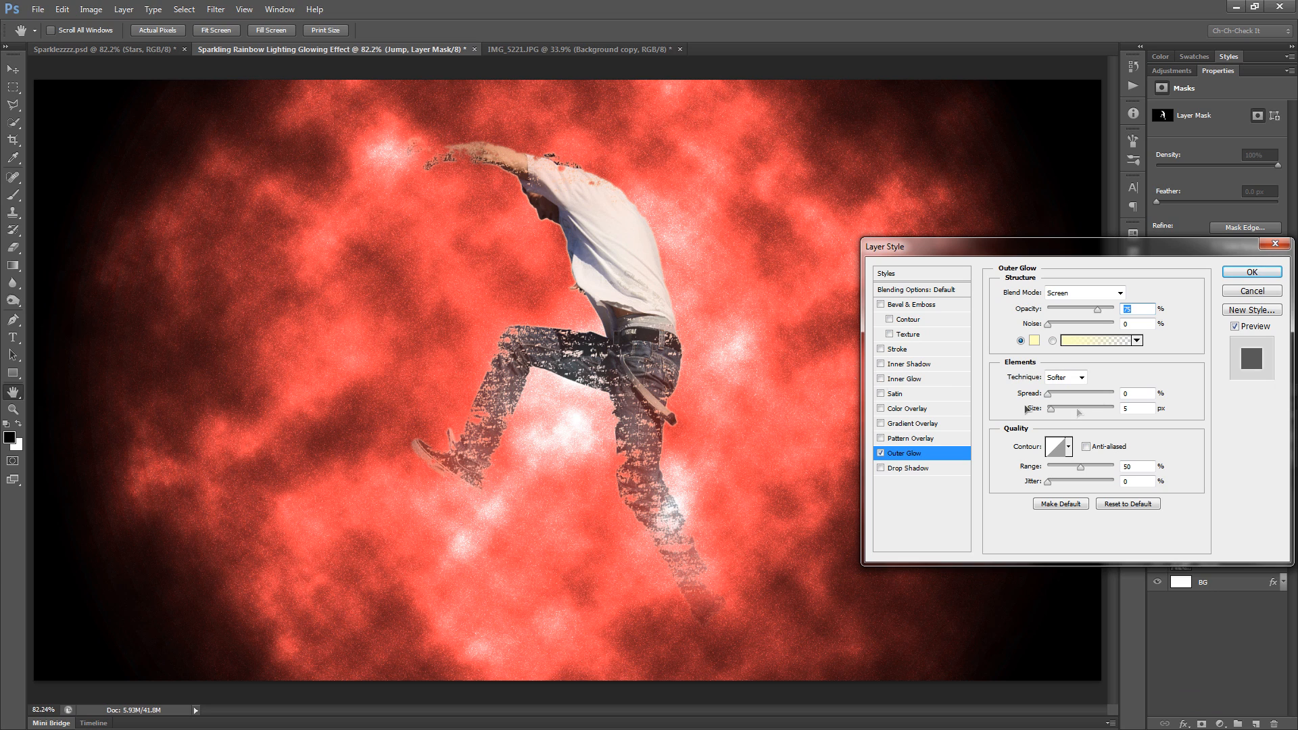
click(1034, 341)
drag(848, 325, 696, 177)
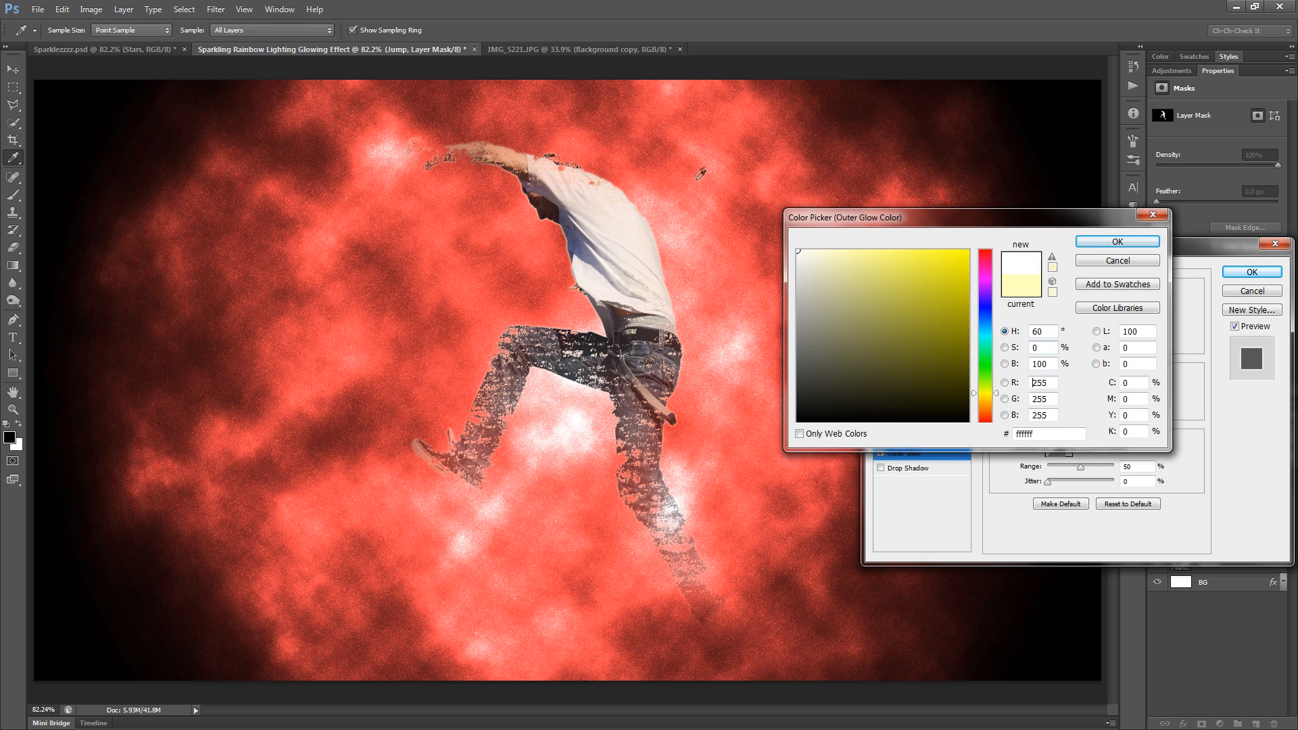
click(1135, 243)
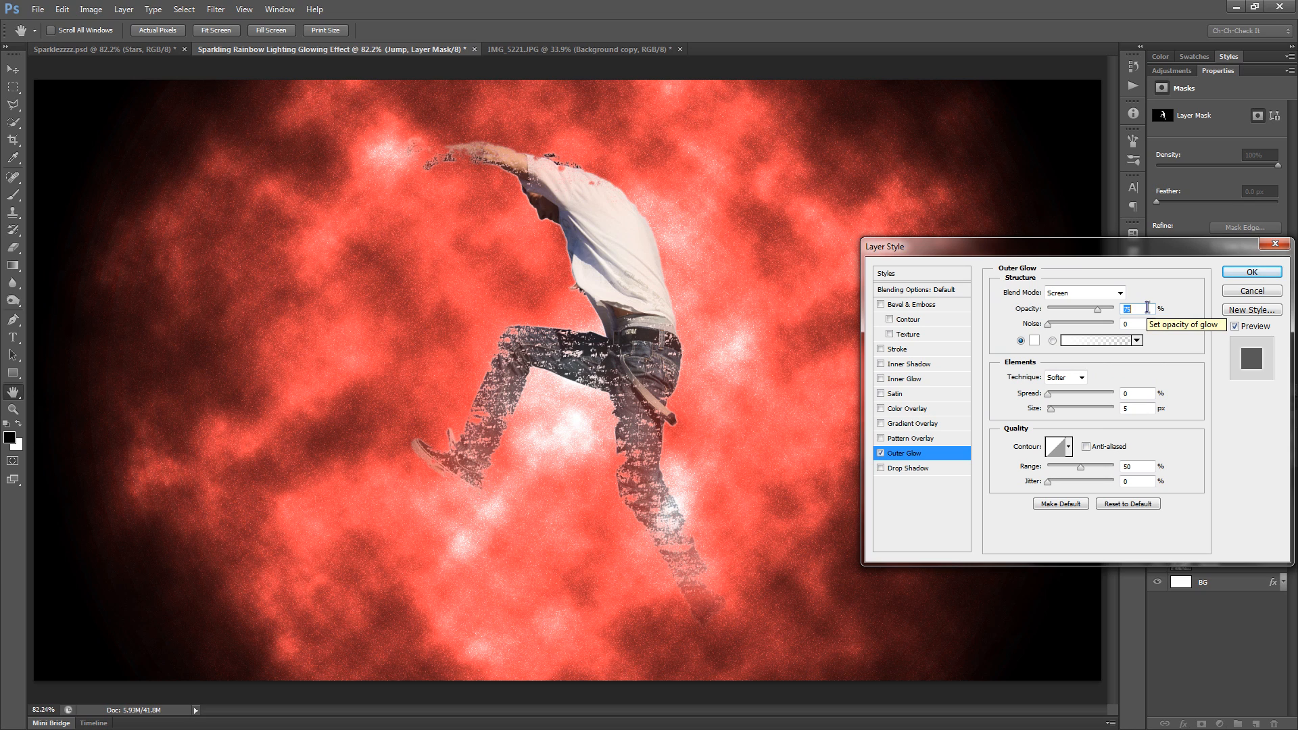
Step: Set the Outer Glow's opacity to 65%, noise to 15%, spread to 20% and size to 80 px
text(65)
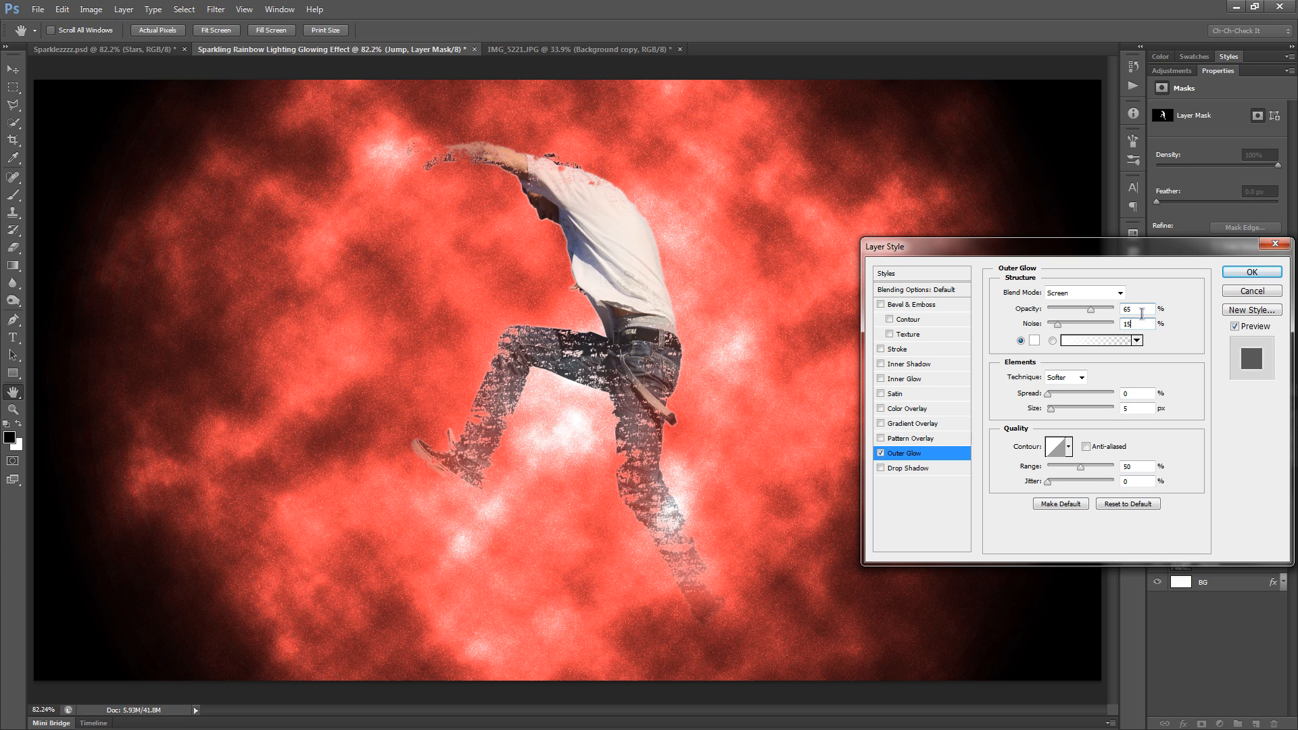
click(1142, 394)
text(20)
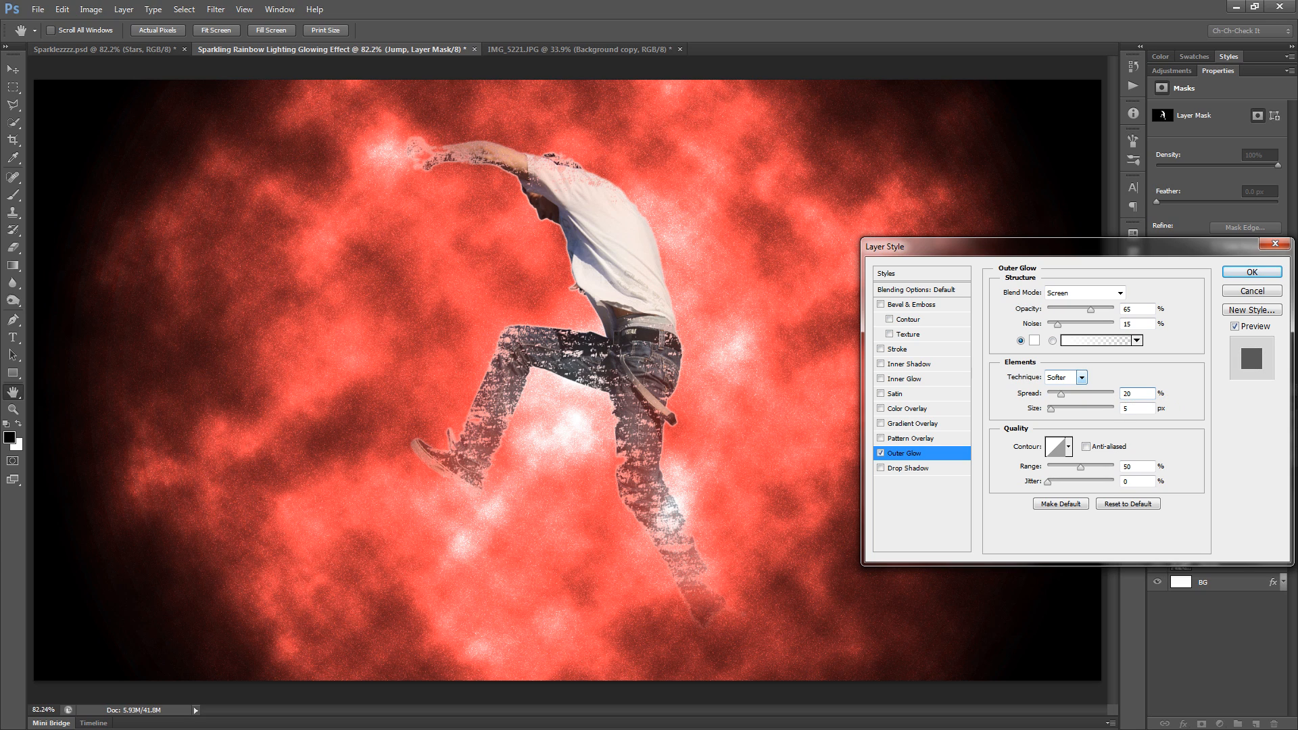
text(80)
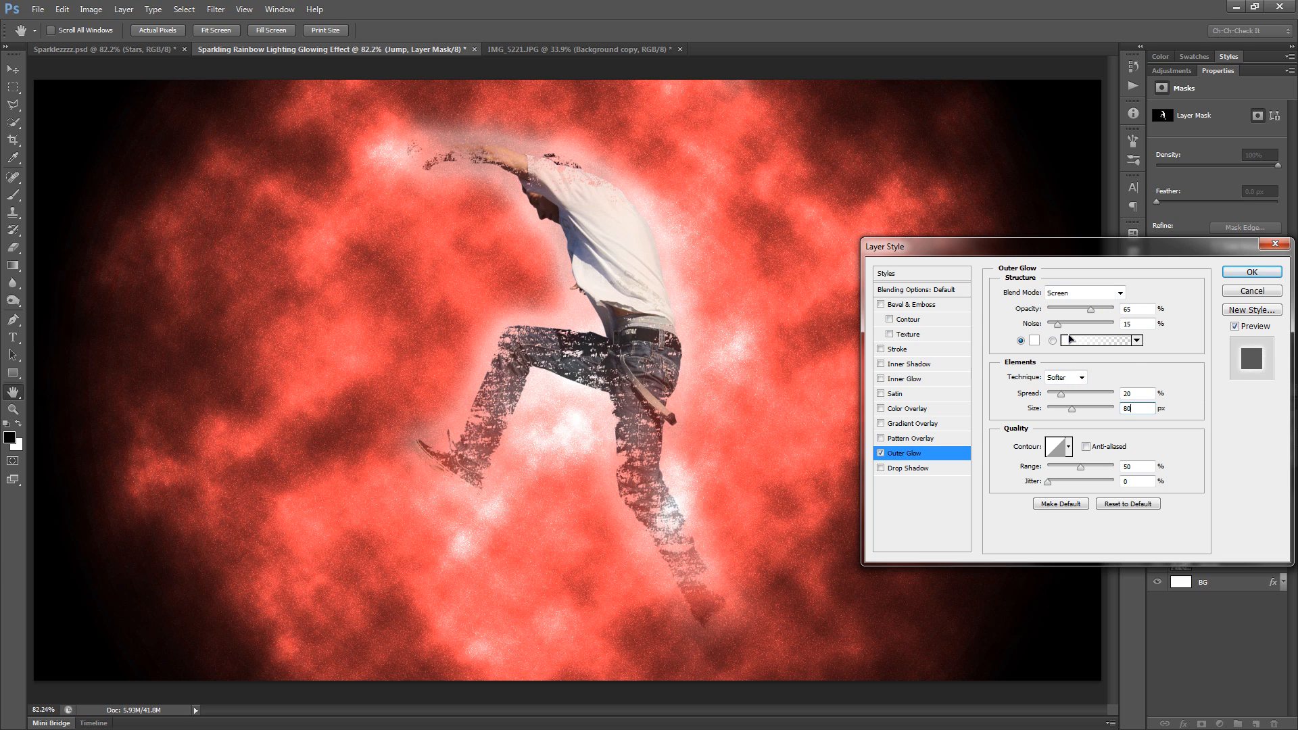
Step: Set the Outer Glow's blend mode to Color Dodge, apply the effect and collapse the Jump layer's effects list
click(1081, 293)
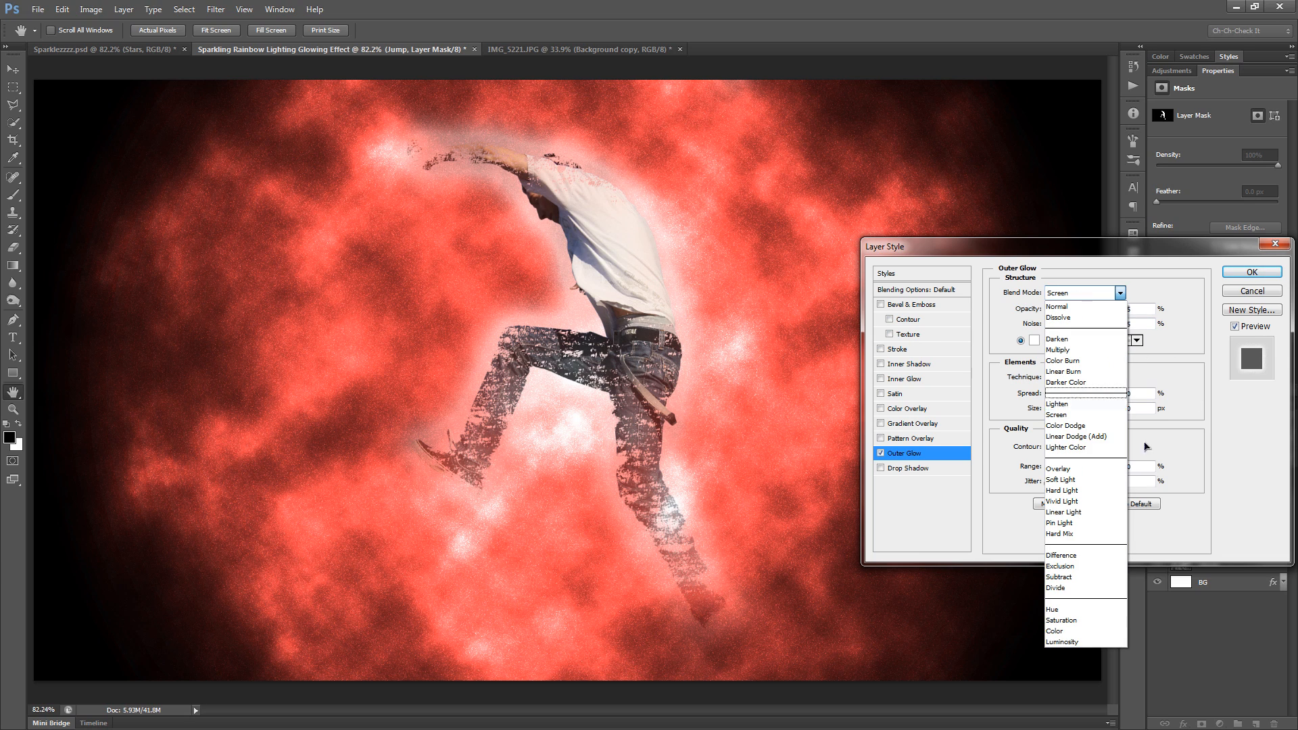
click(1082, 426)
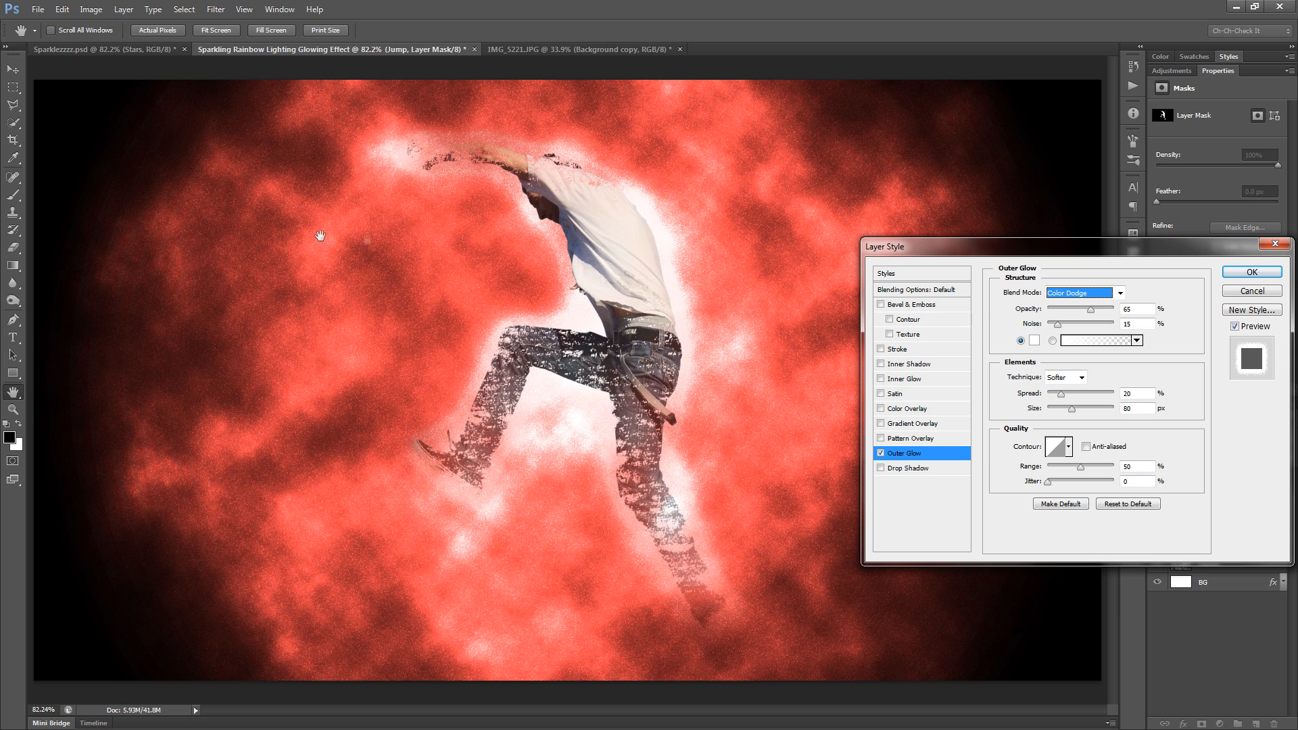
click(1262, 270)
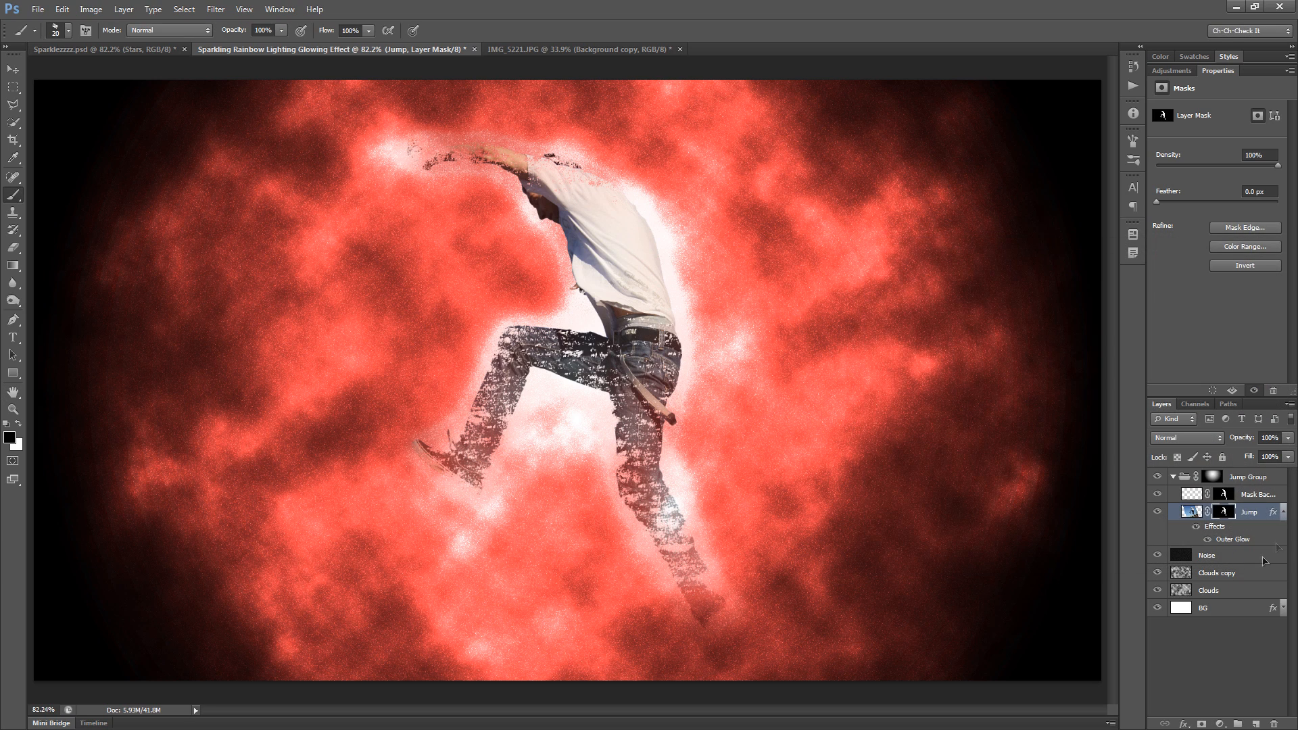
click(1283, 513)
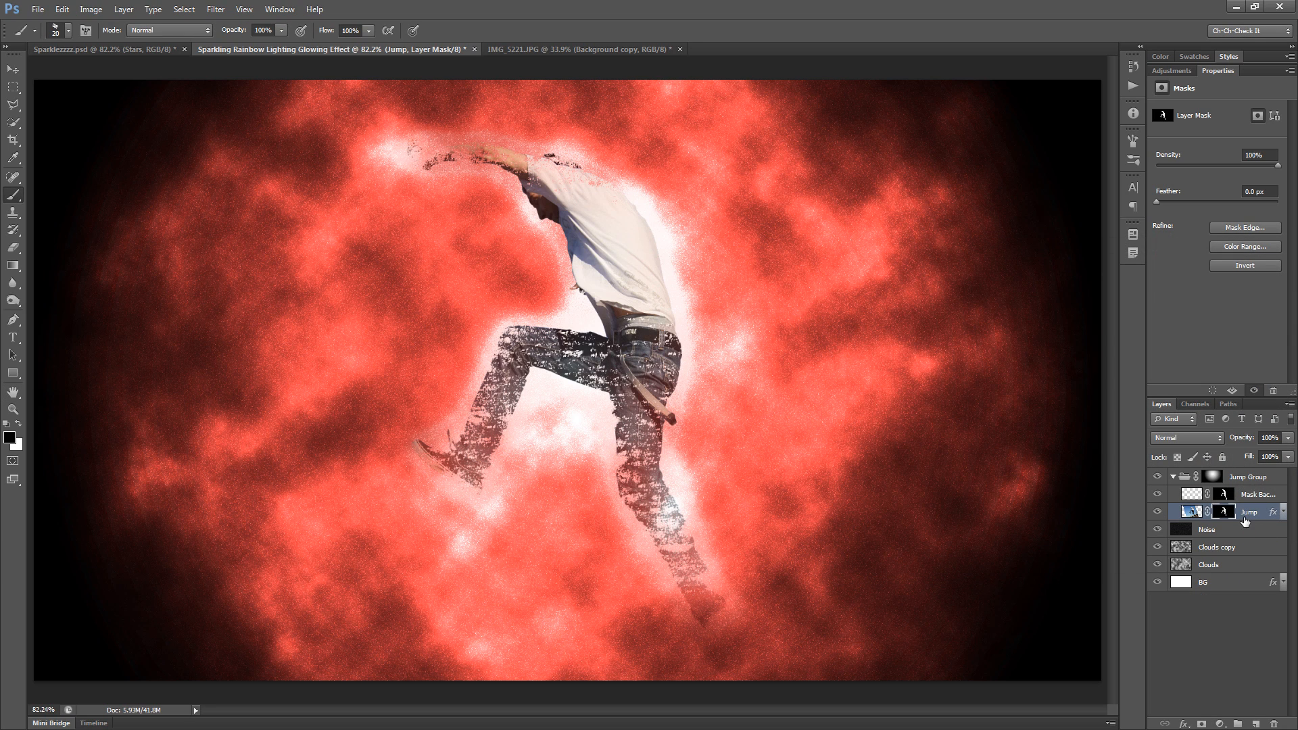
Step: Duplicate the Jump layer, remove the copy's layer effects, name it BLURR and place it directly beneath Jump
key(ctrl+j)
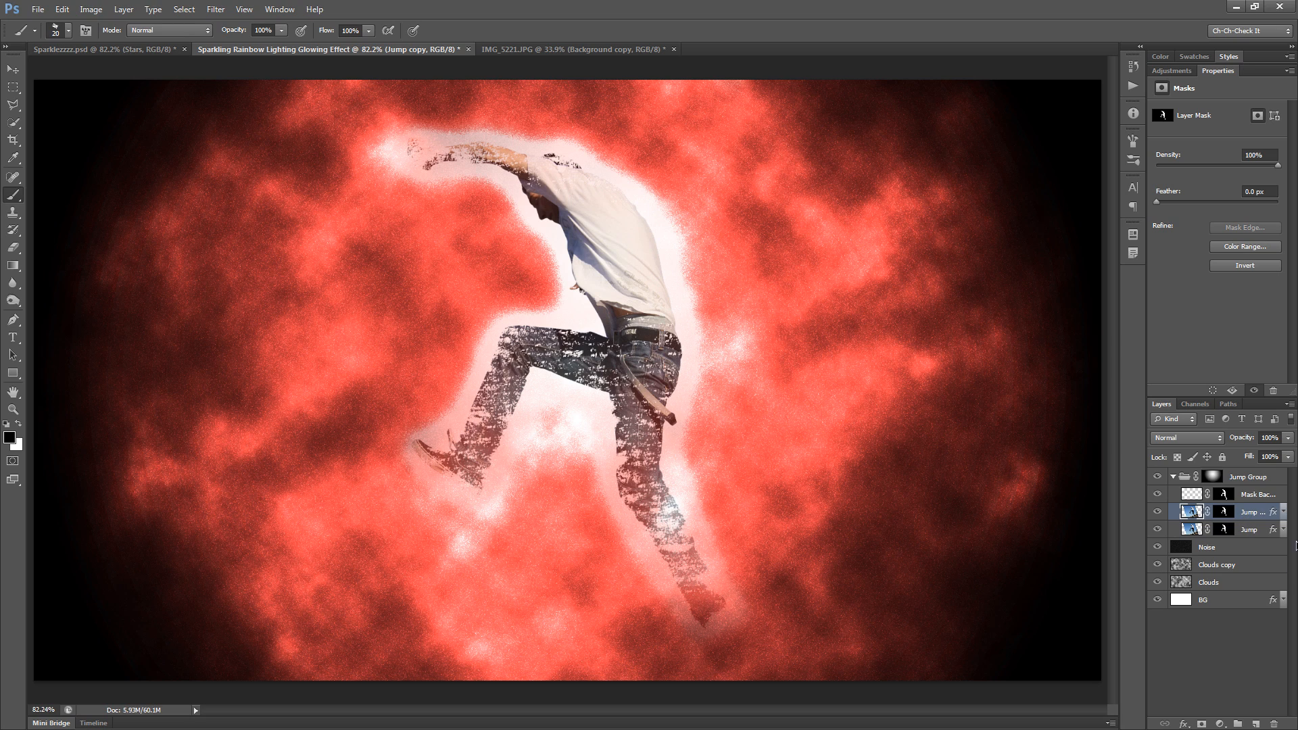
drag(1275, 513, 1276, 724)
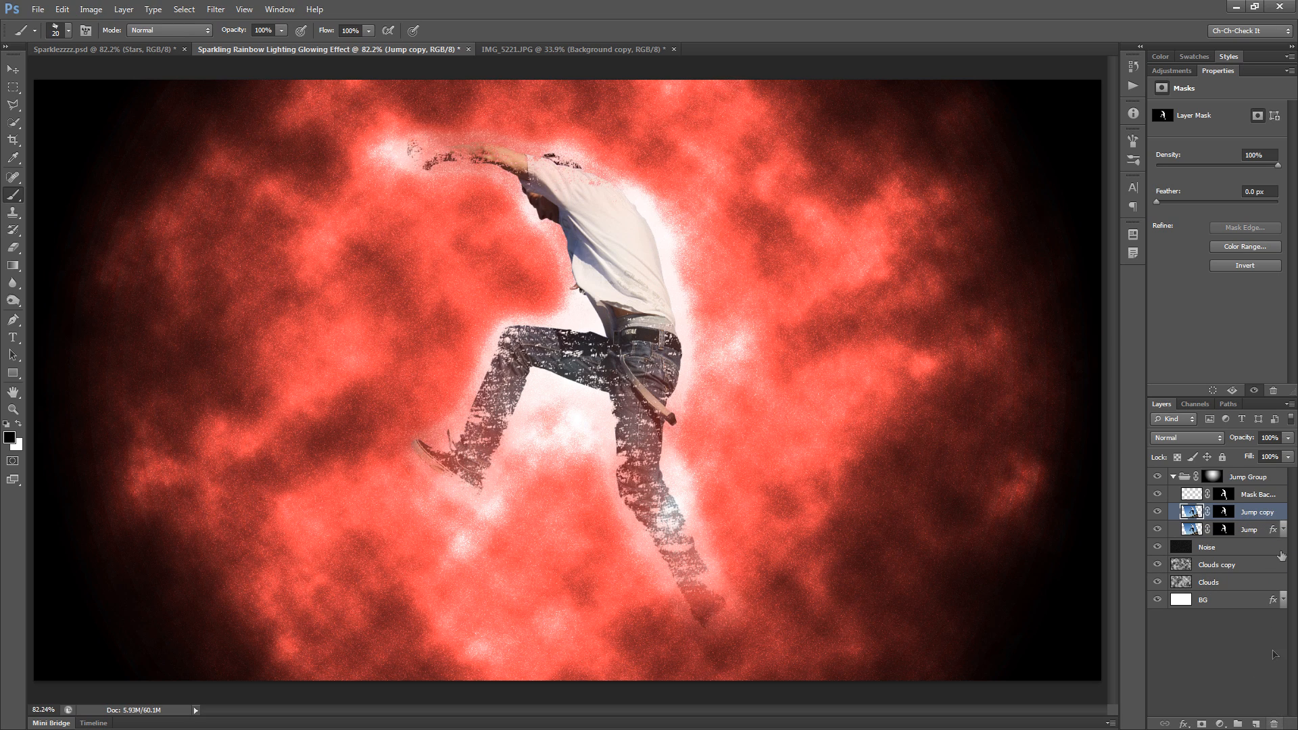
double_click(1255, 513)
text(BLURR)
key(Return)
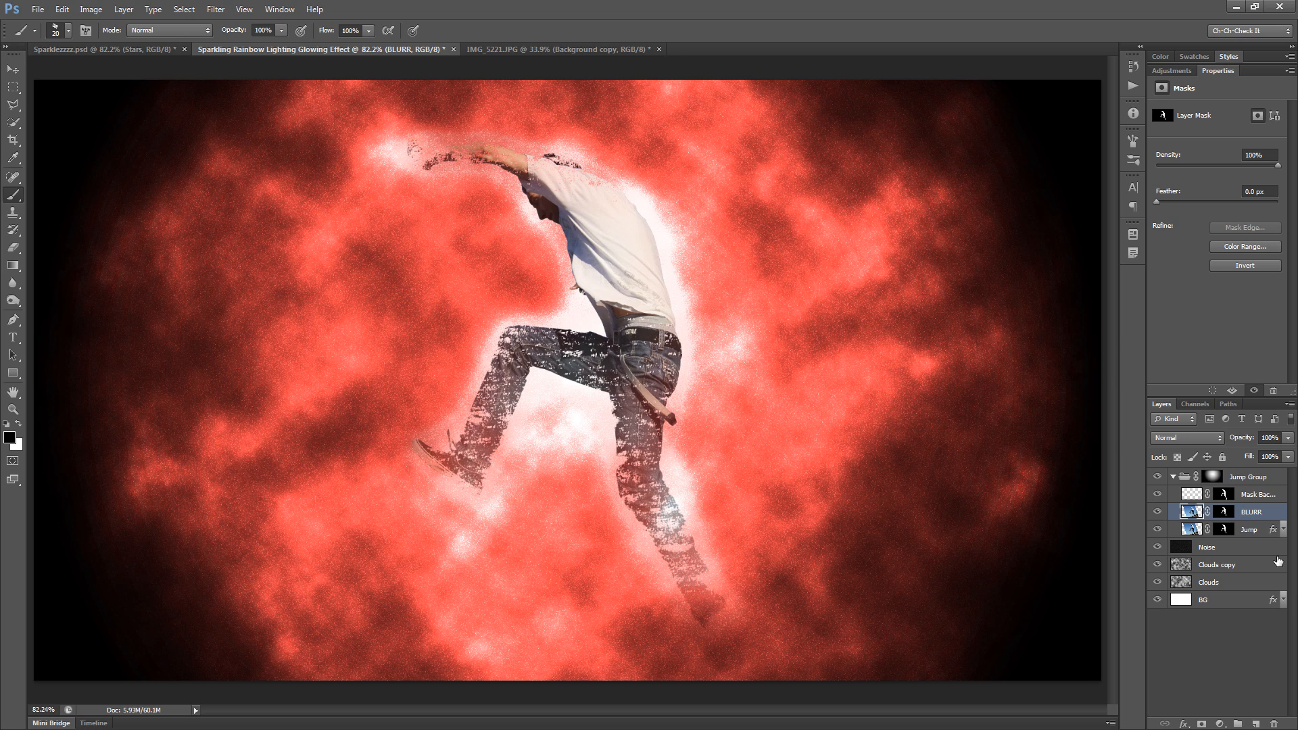
drag(1253, 536, 1240, 504)
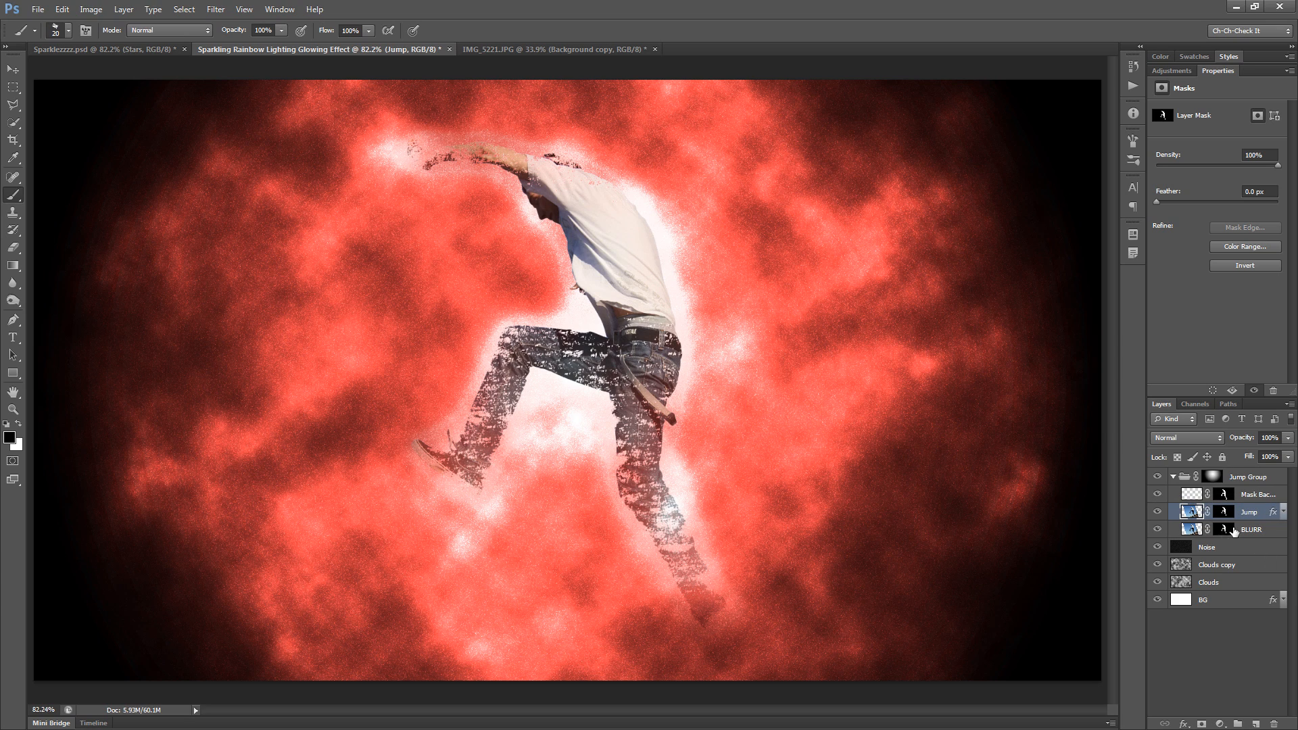
Step: Apply a Motion Blur to the image of the BLURR layer with a 40° angle and a distance of 150 pixels
click(1261, 536)
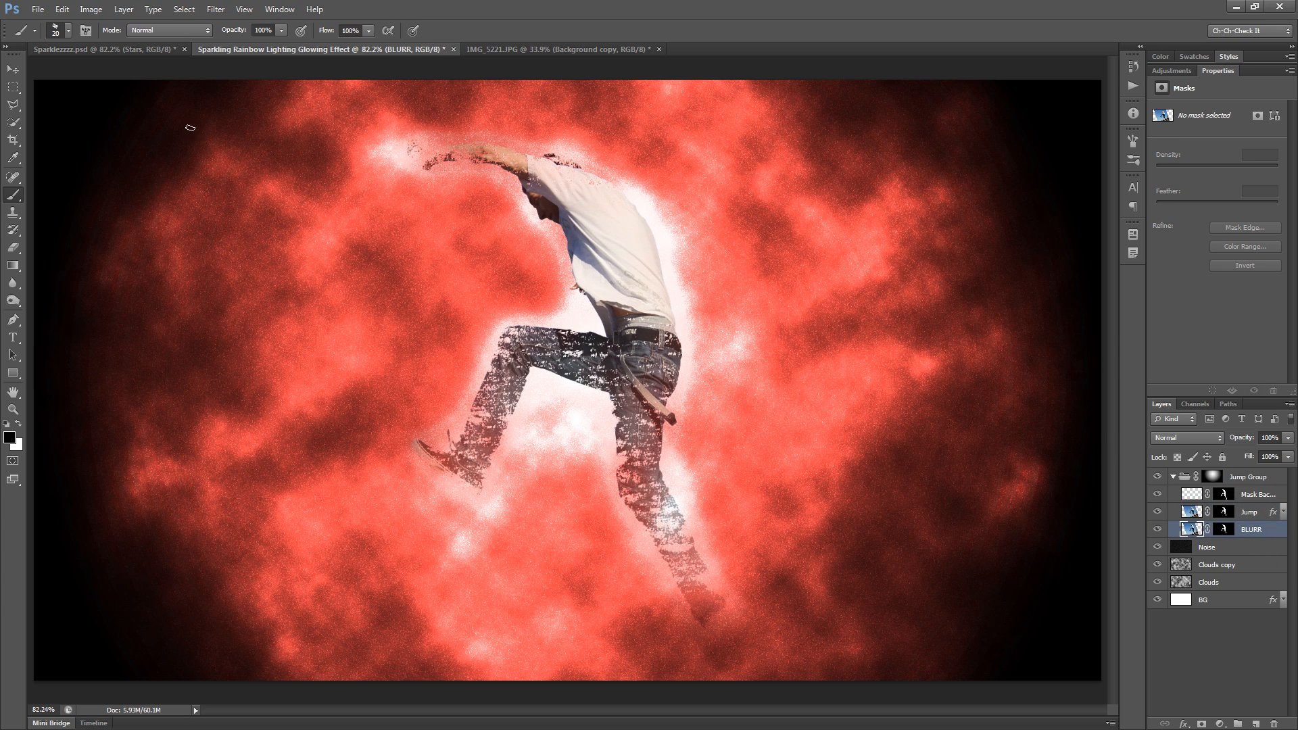
click(216, 9)
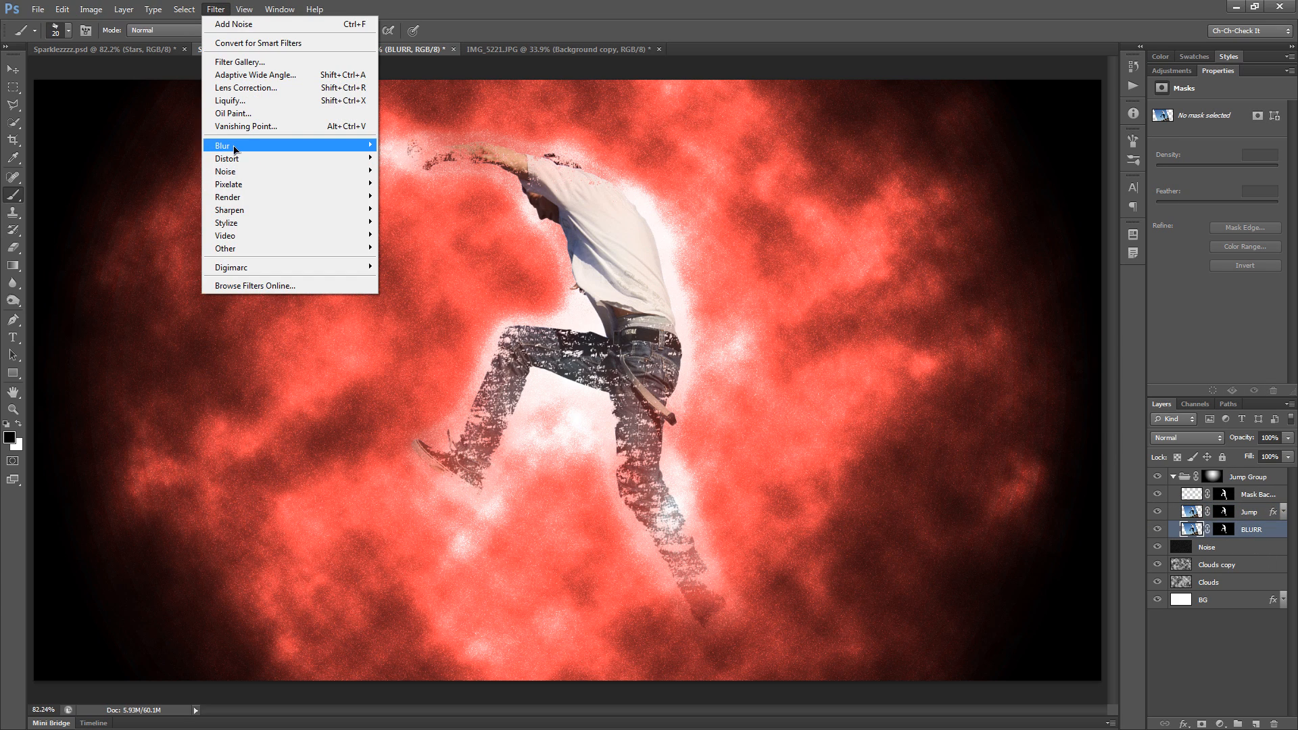
mouse_move(267, 145)
click(434, 267)
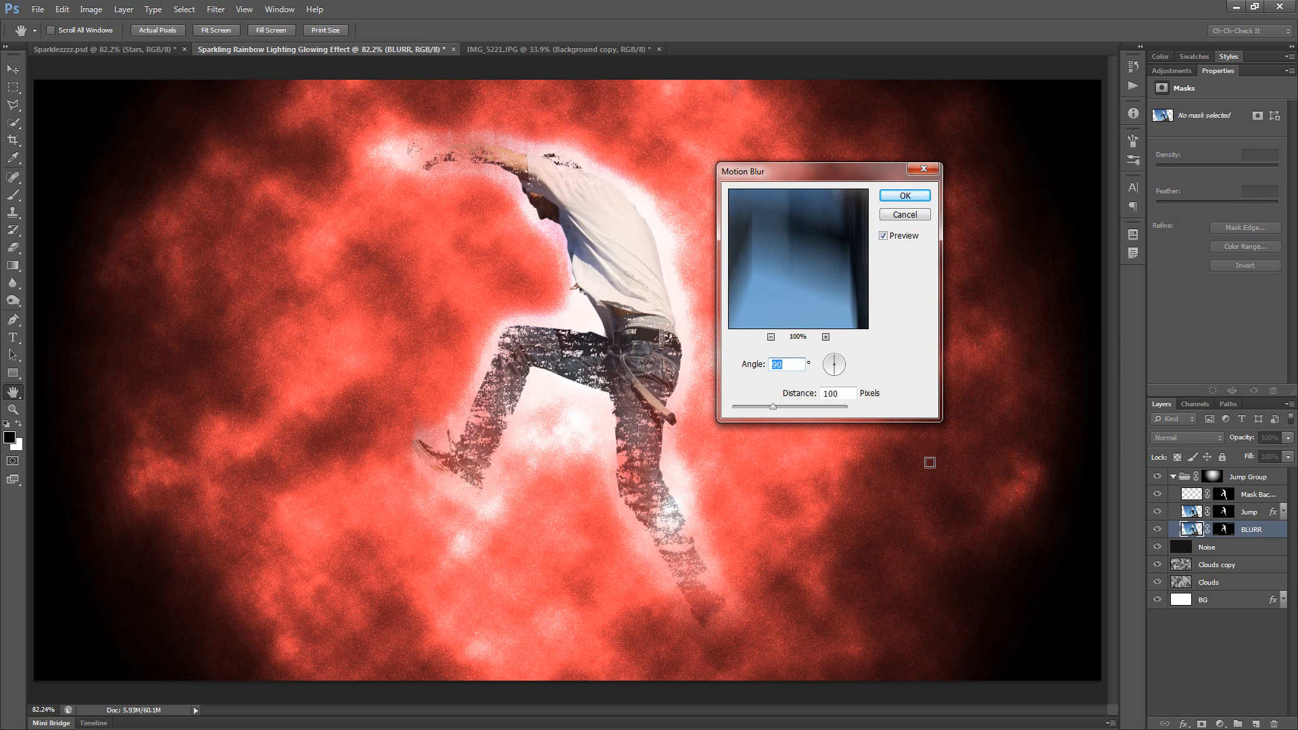
text(40)
key(Tab)
text(150)
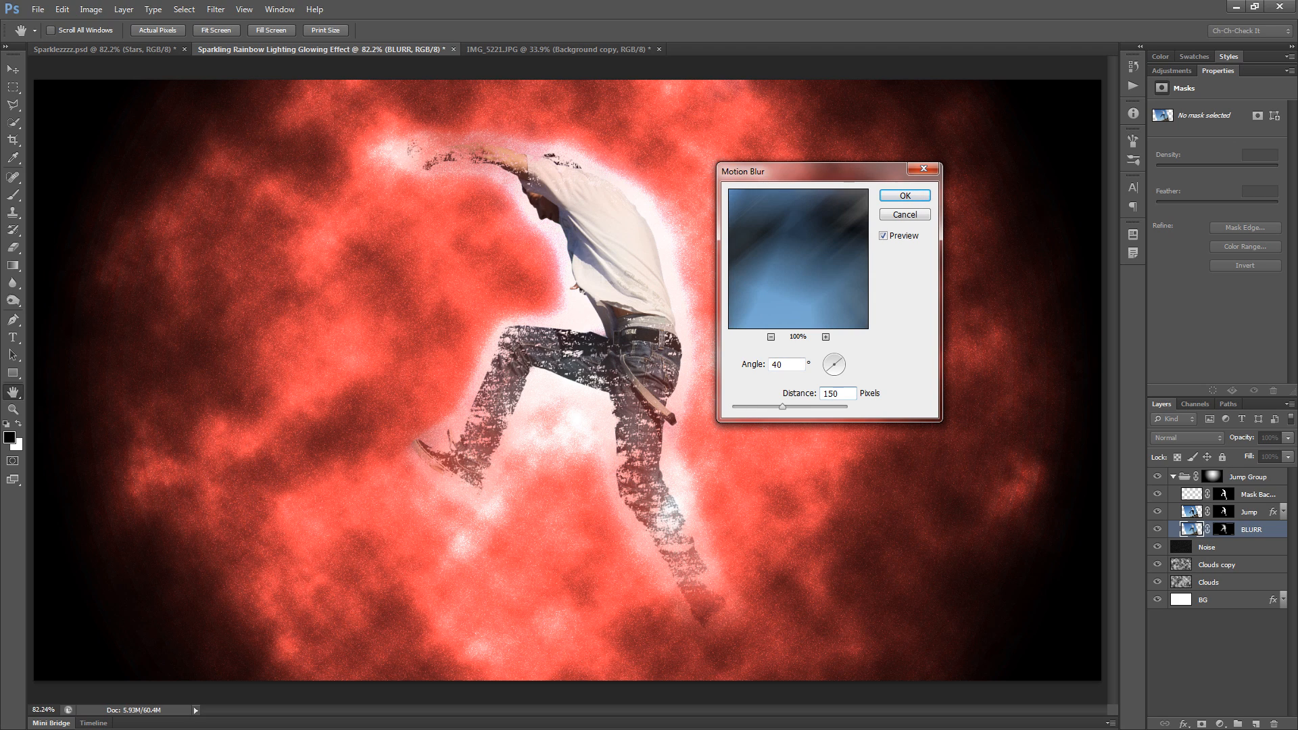
click(905, 195)
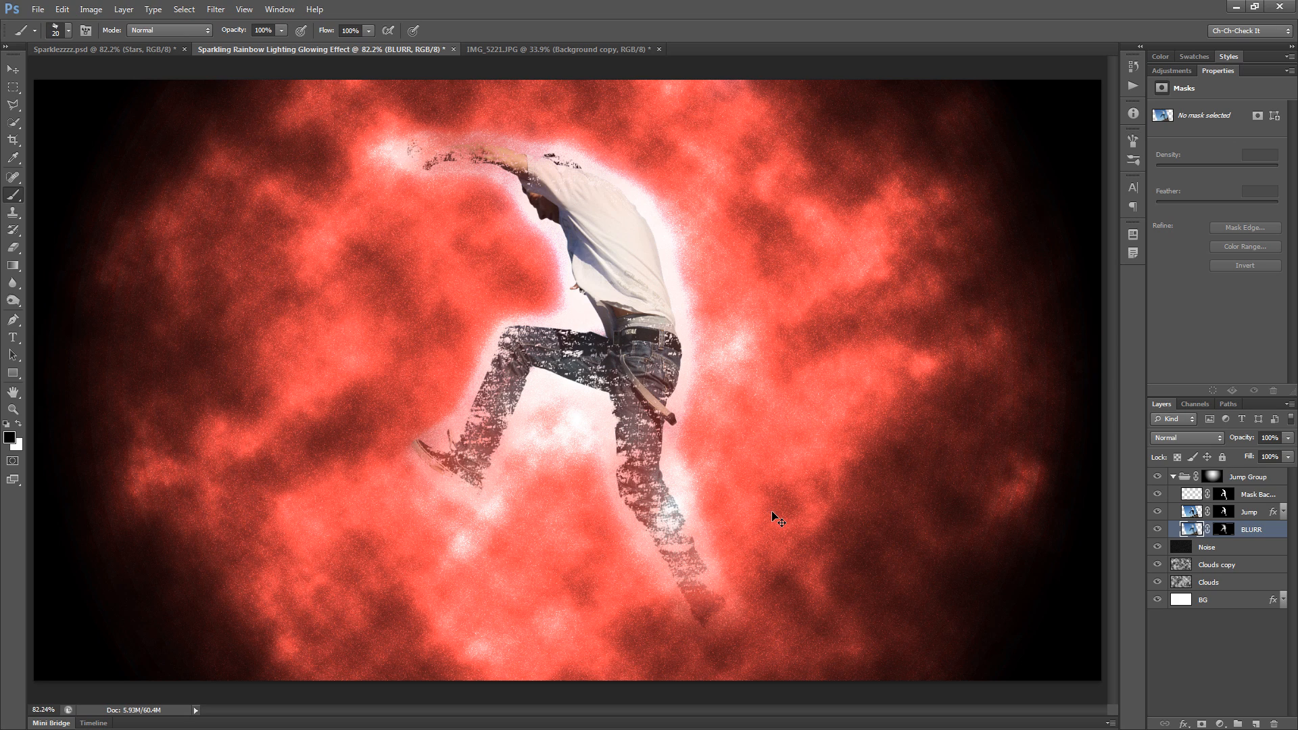
Step: Duplicate the BLURR layer, place the copy above Jump and set its blend mode to Screen
key(ctrl+j)
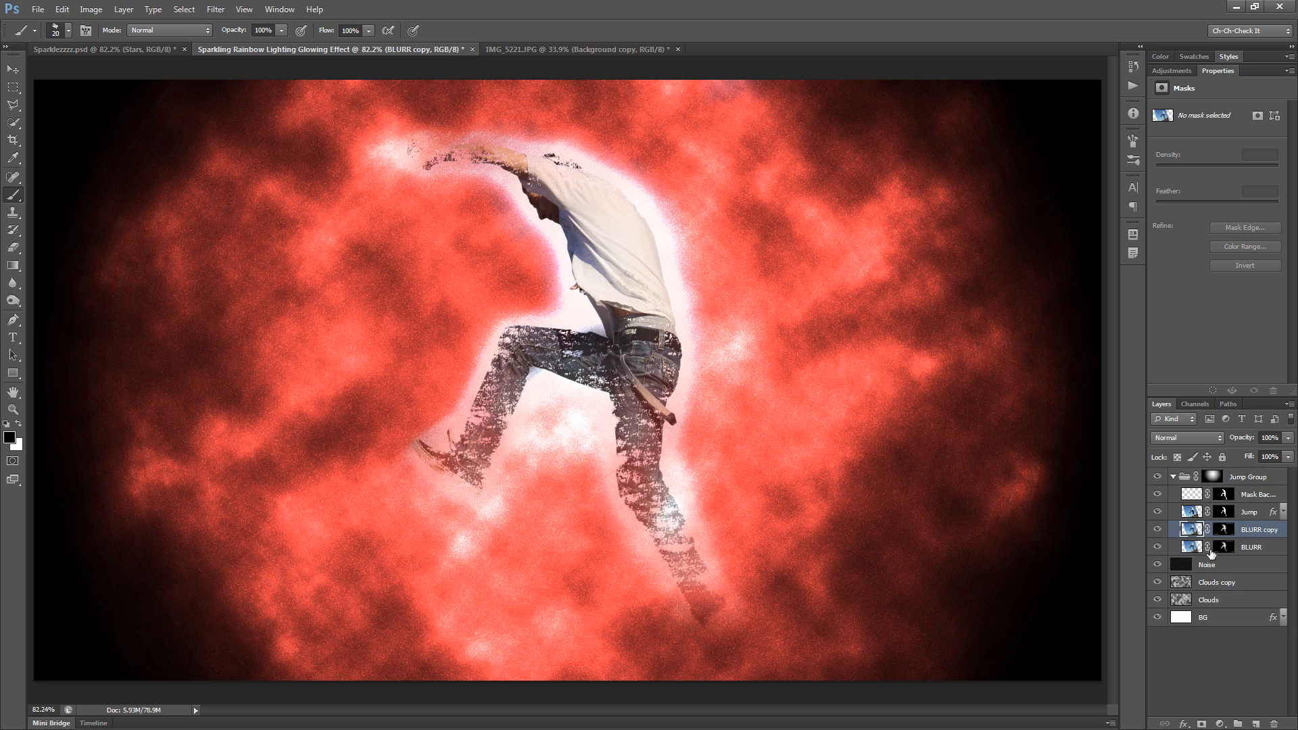
drag(1260, 532, 1263, 514)
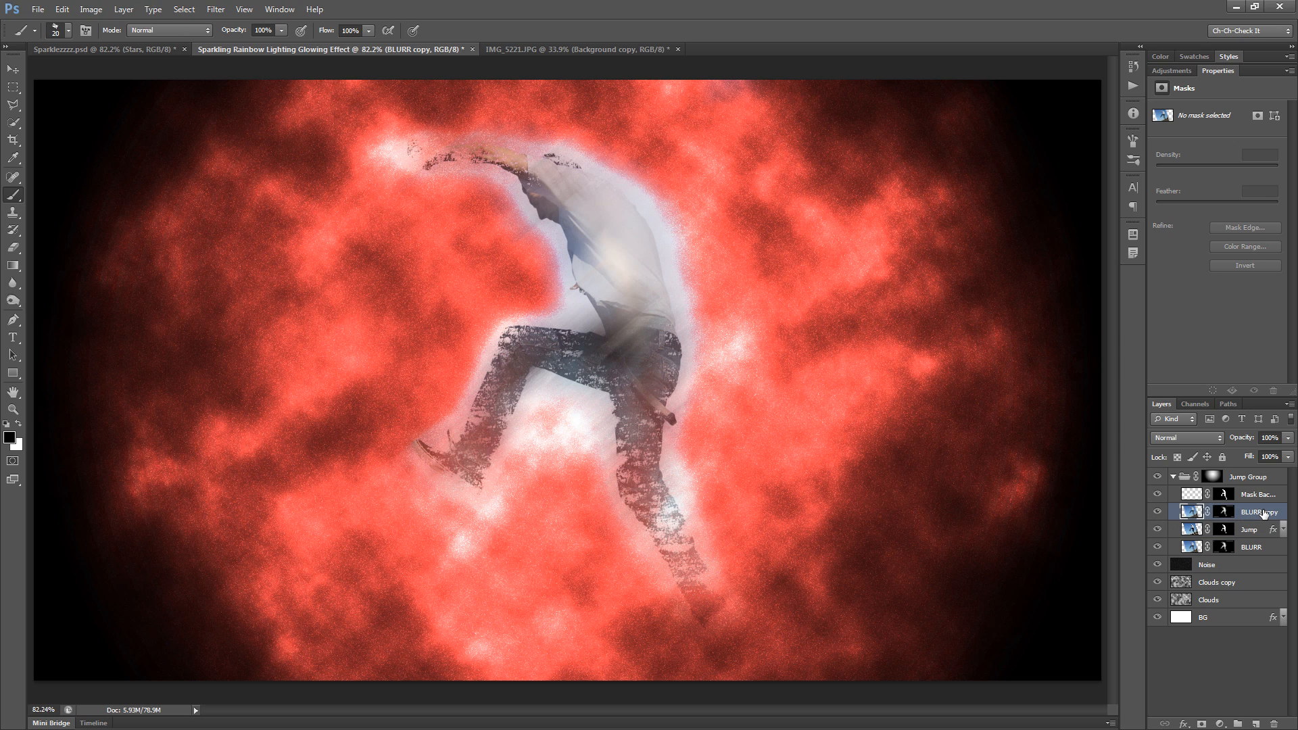
click(1187, 437)
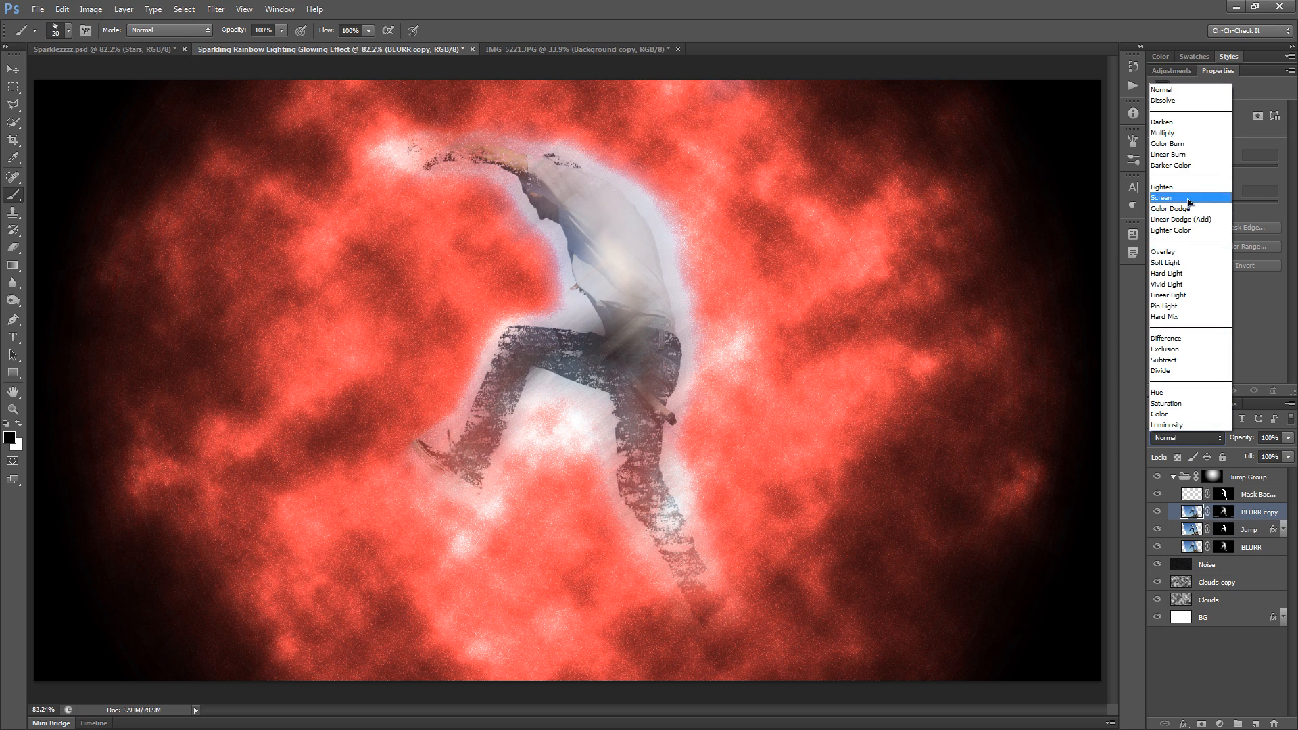
click(1188, 203)
Step: Shift the BLURR copy up and to the right of the figure, and compare the image with and without it
click(13, 69)
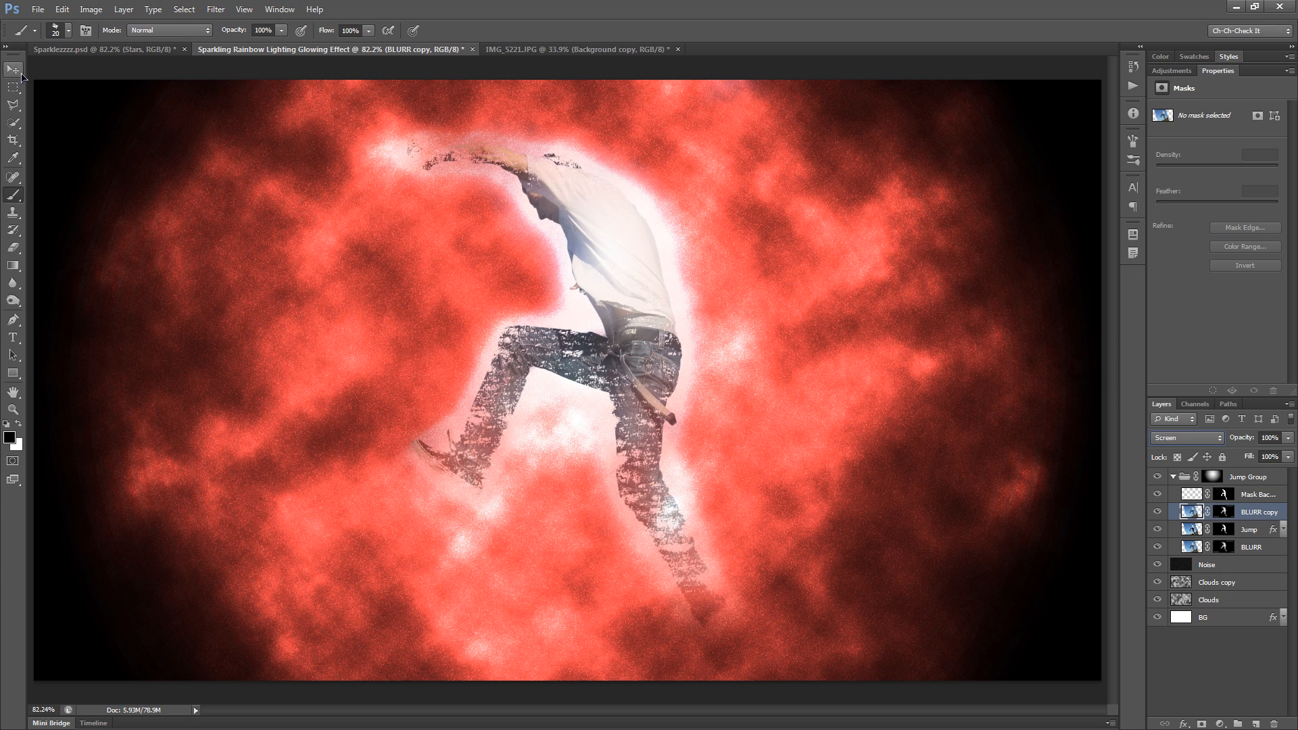
drag(665, 285, 685, 251)
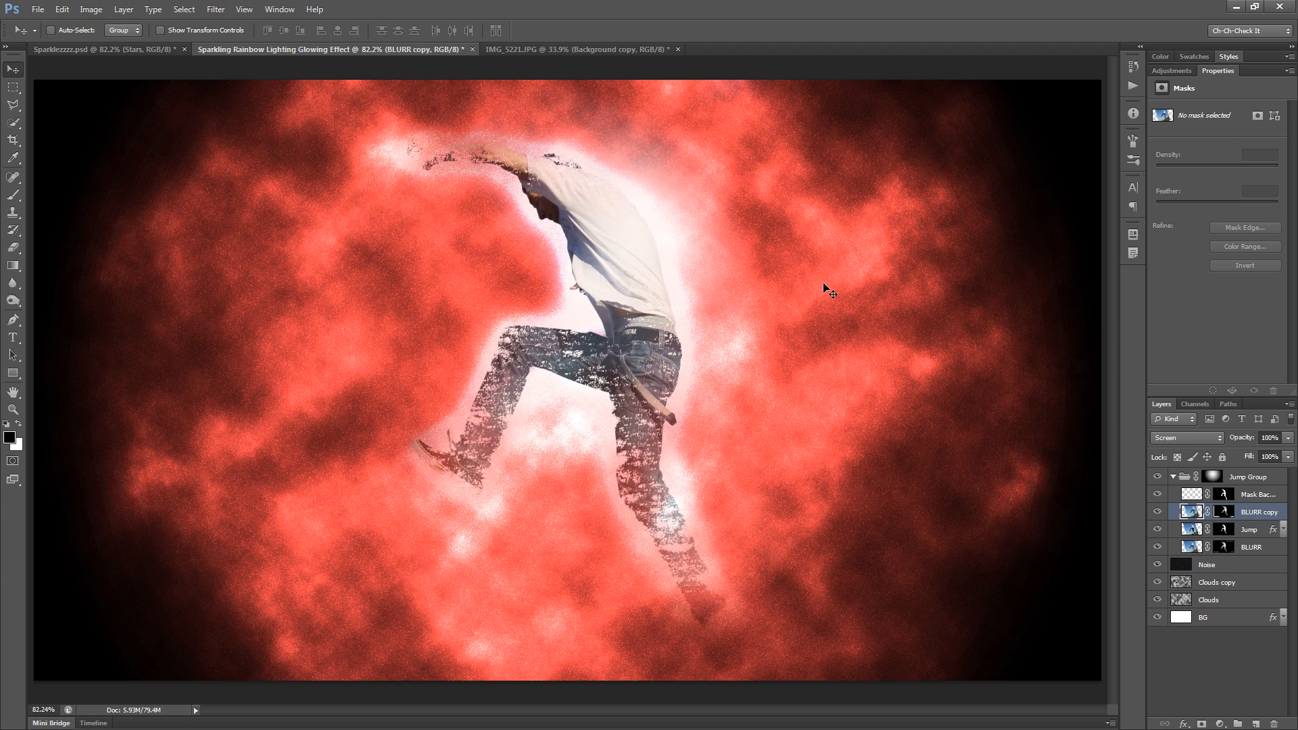
click(1158, 512)
click(1158, 512)
click(1158, 512)
click(1158, 512)
click(1158, 511)
Step: Select the Jump Group and collapse it in the layer list
click(1237, 476)
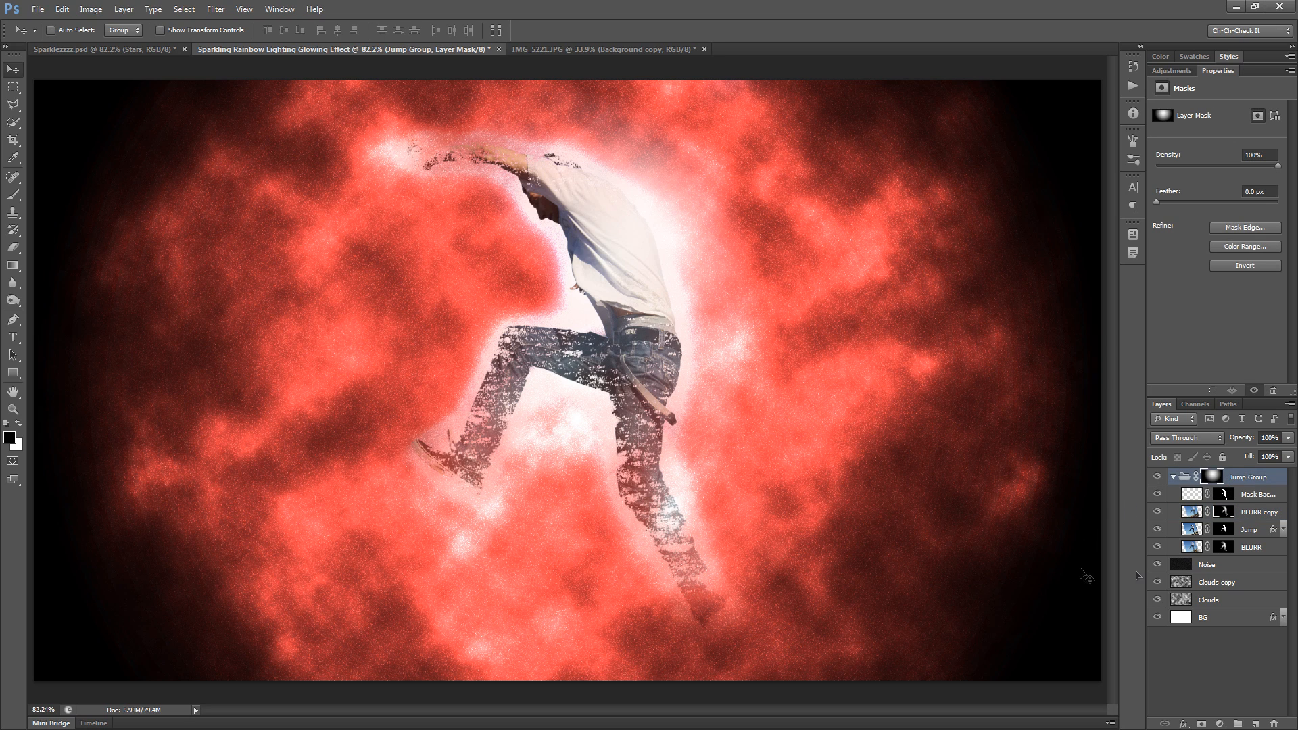
click(1175, 476)
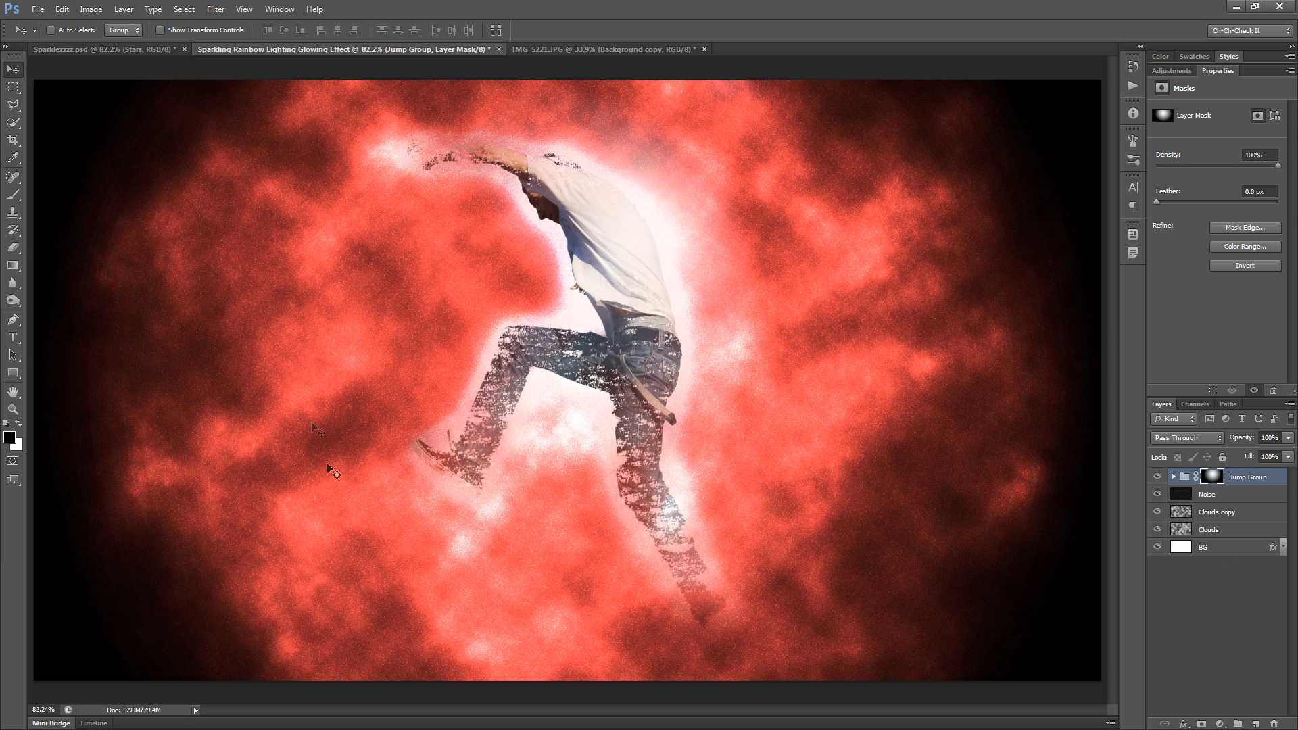
key(ctrl+shift+Tab)
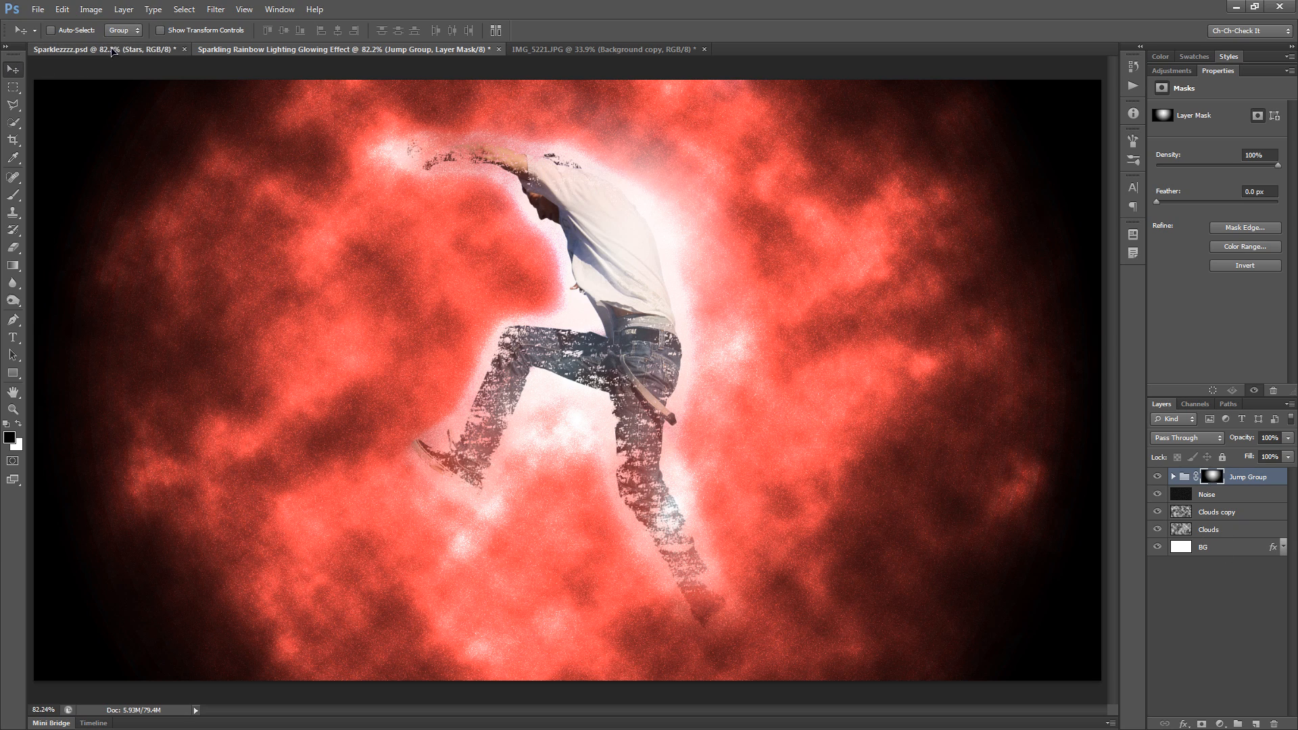
key(ctrl+Tab)
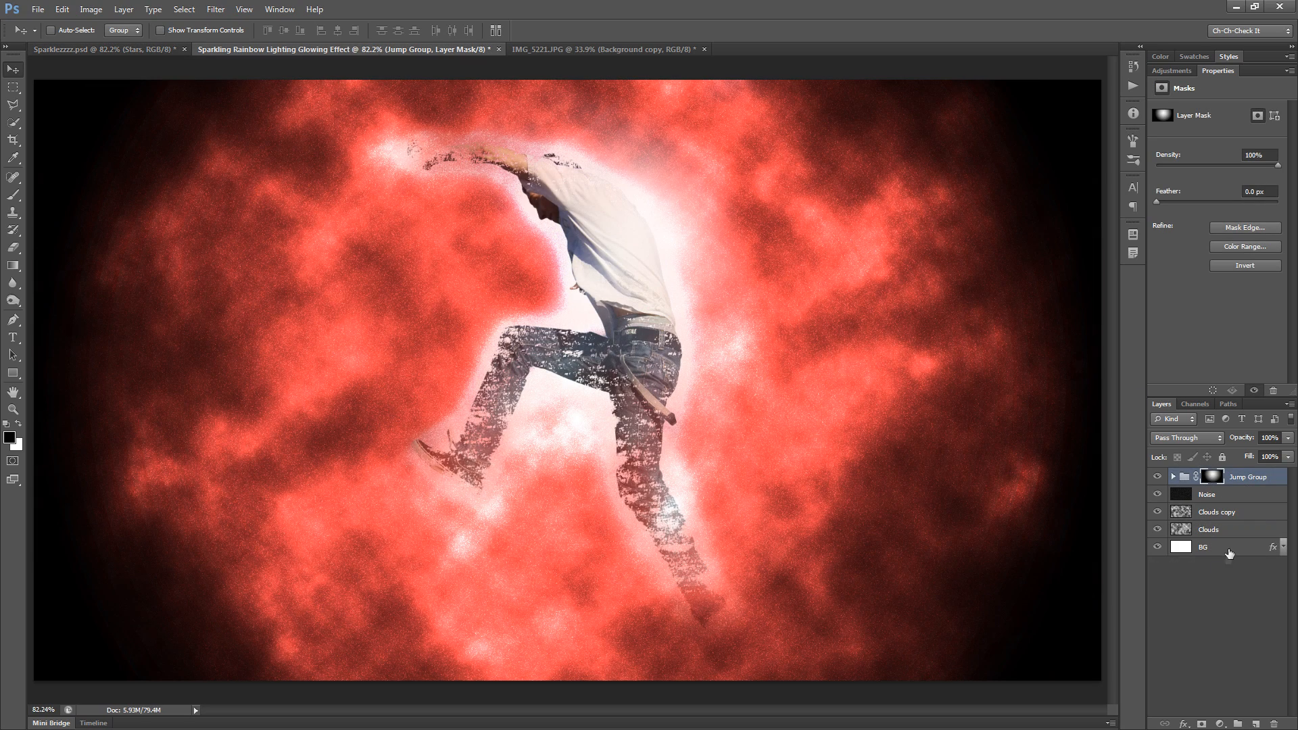
Step: Create a new layer named Light directly above BG and fill it with black
click(1227, 549)
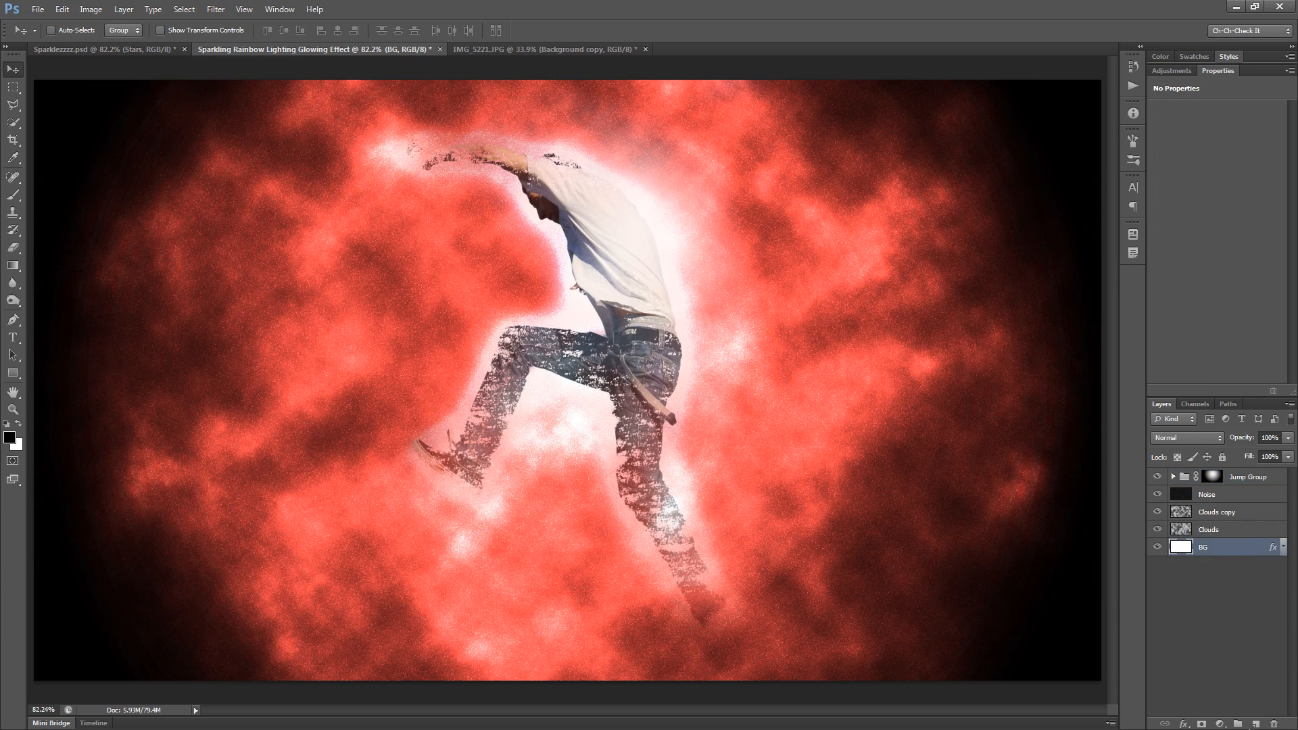
click(1254, 724)
double_click(1207, 548)
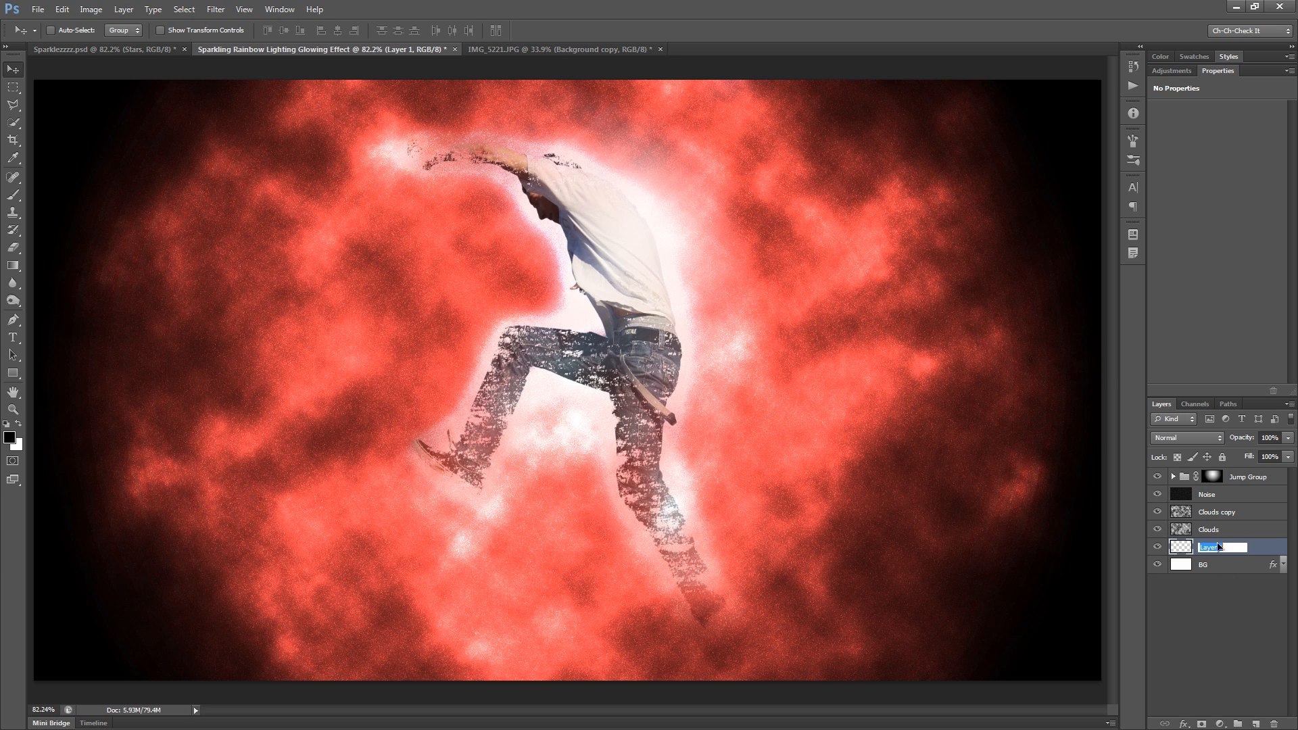
text(Light)
key(Return)
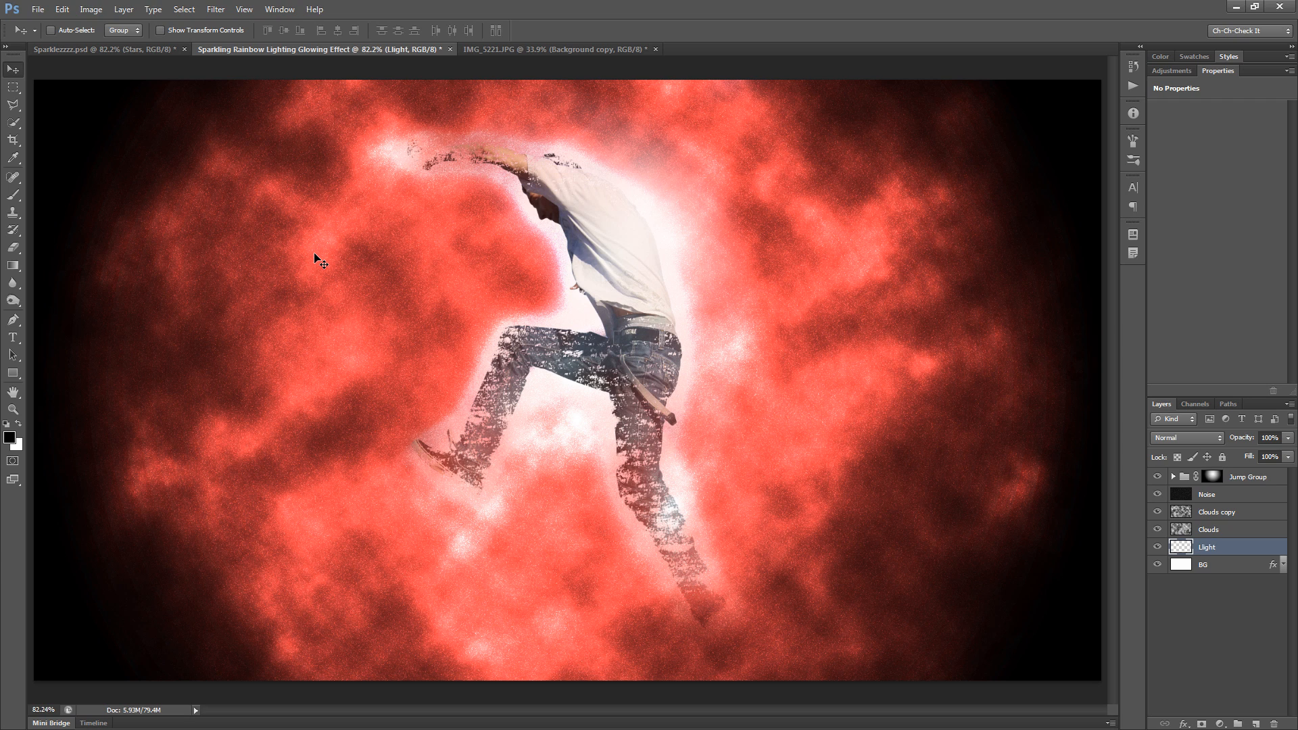
key(alt+BackSpace)
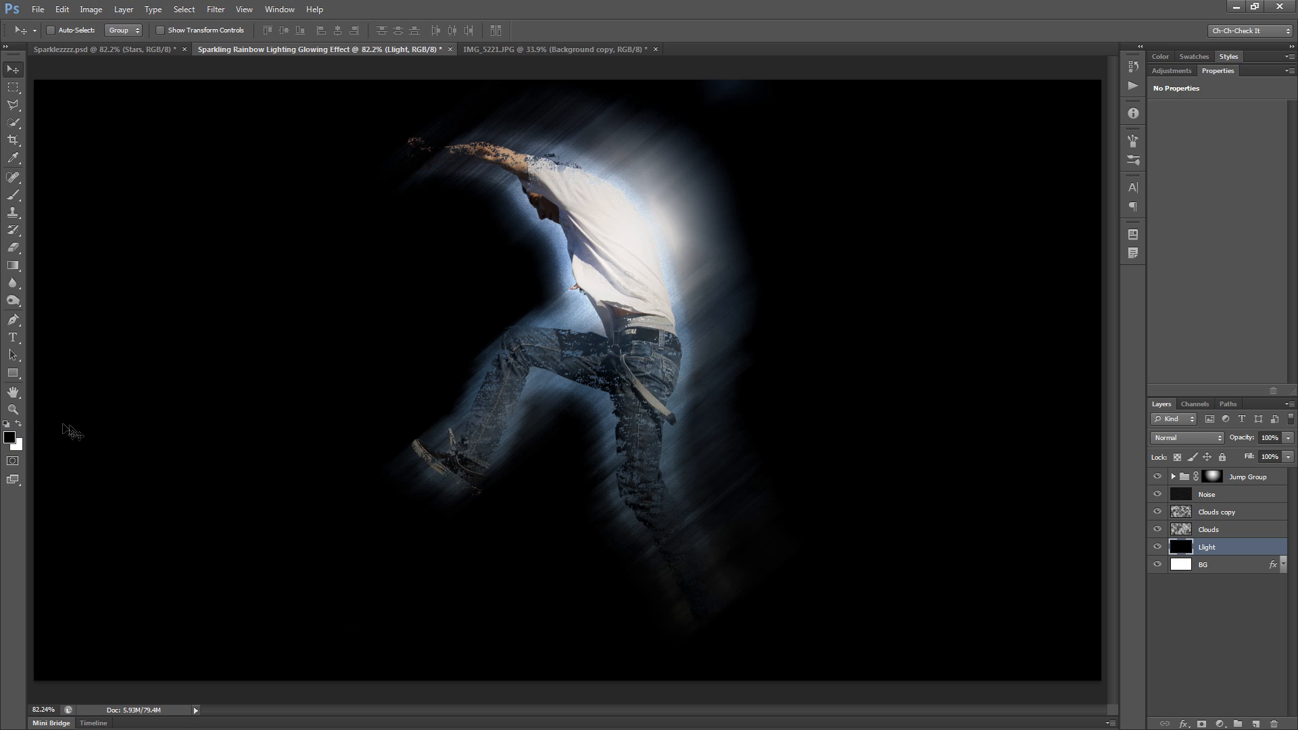
Step: Render Fibers on the Light layer with variance 16 and strength 4, randomizing the pattern a few times
click(216, 12)
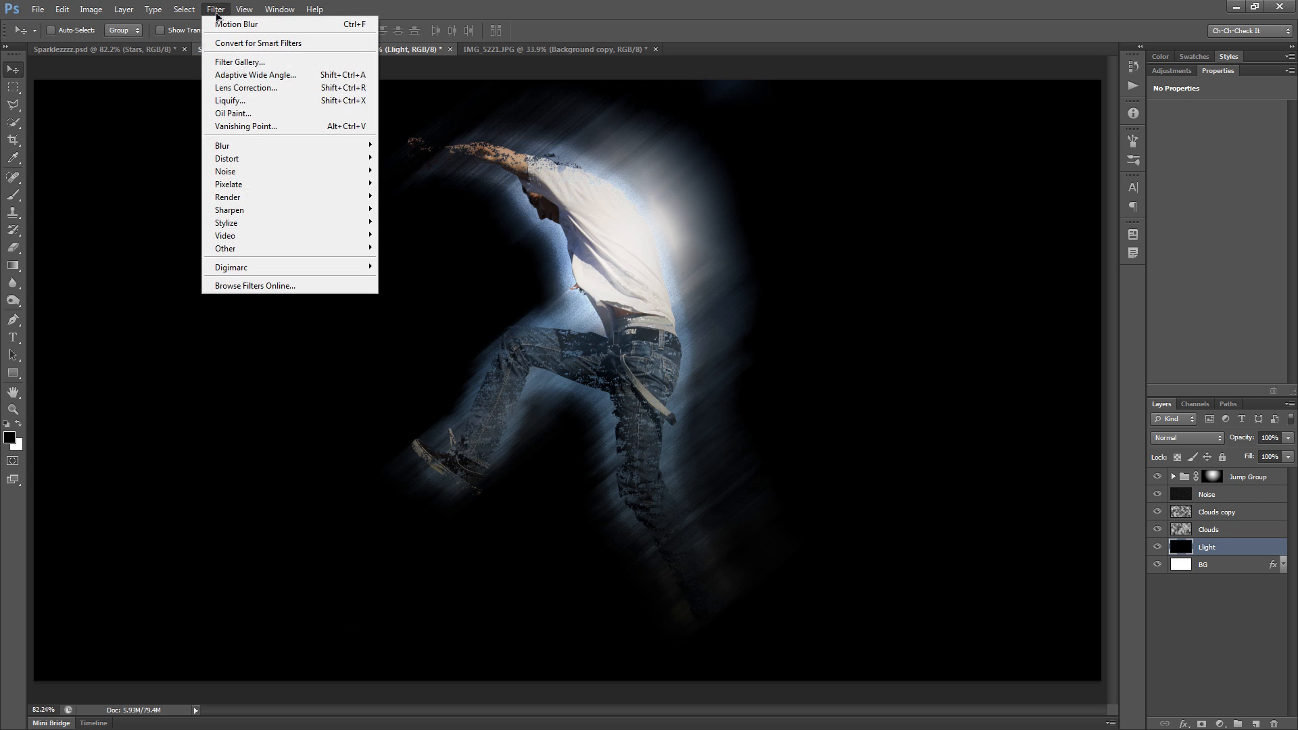
mouse_move(263, 197)
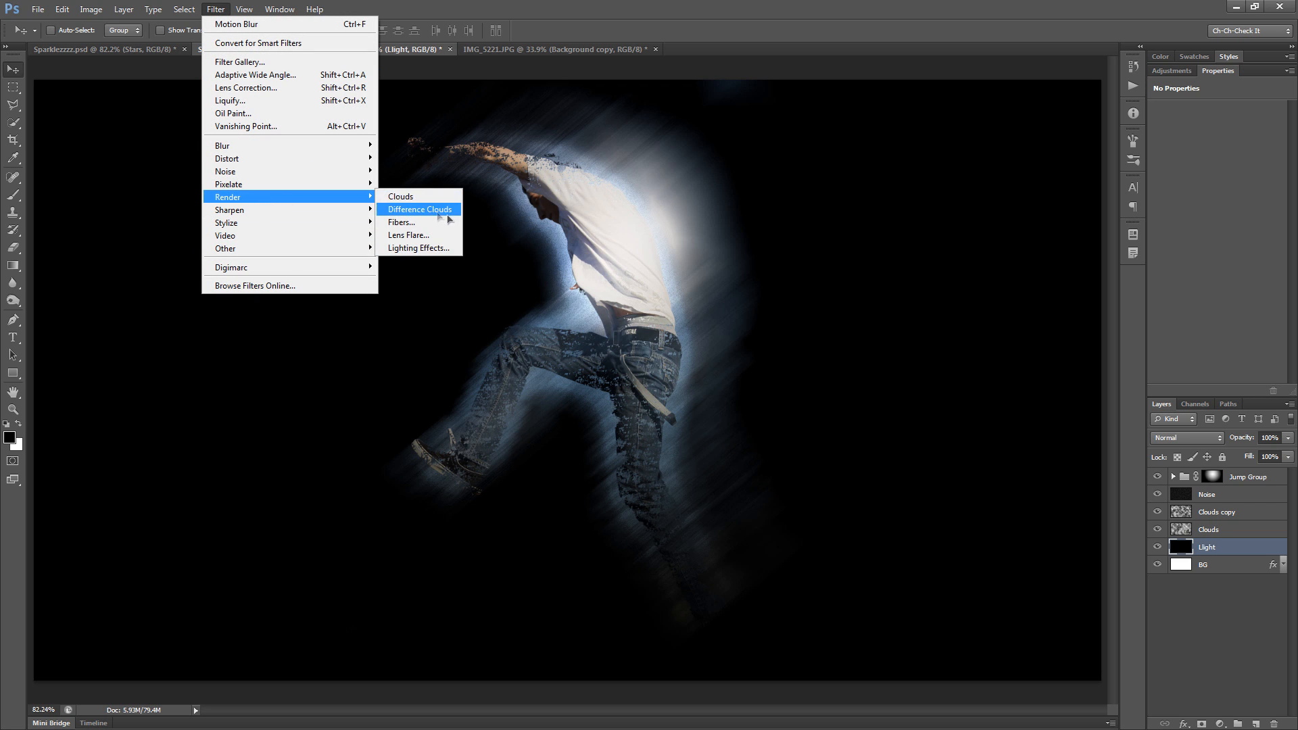
click(425, 222)
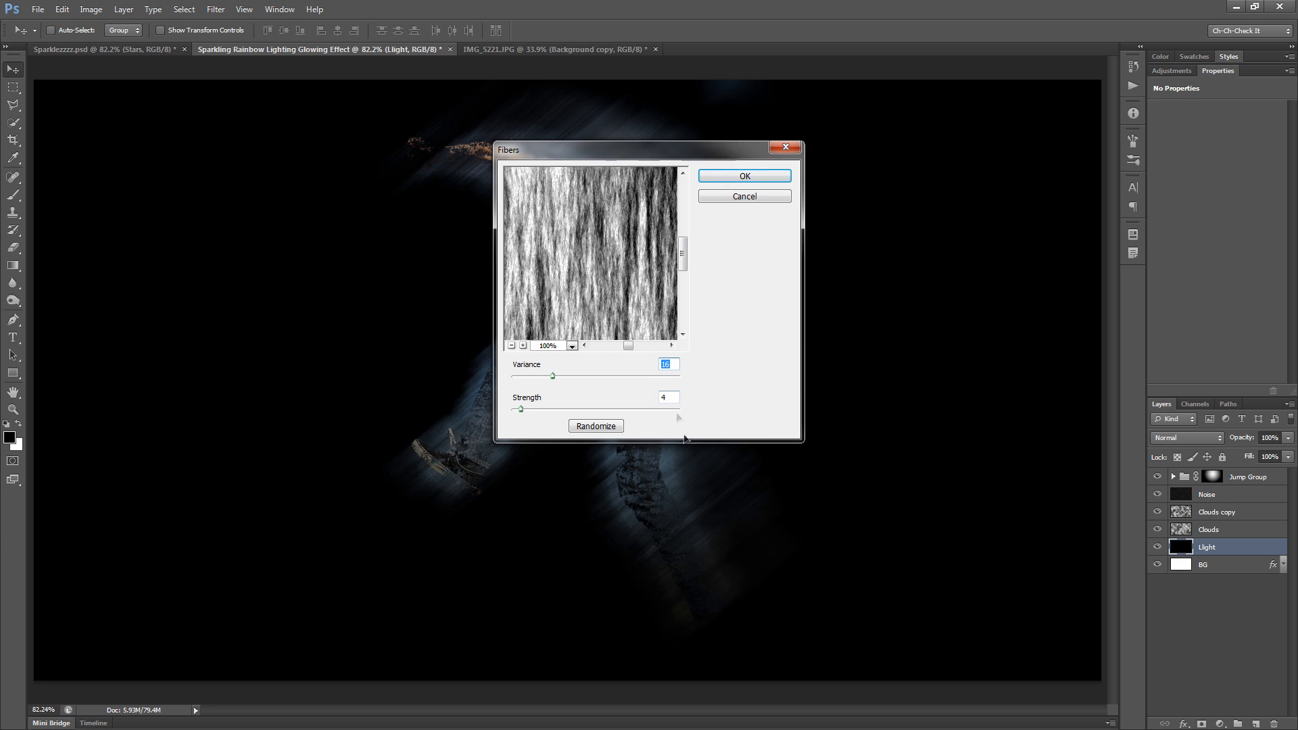
click(597, 433)
click(597, 433)
click(598, 434)
click(598, 434)
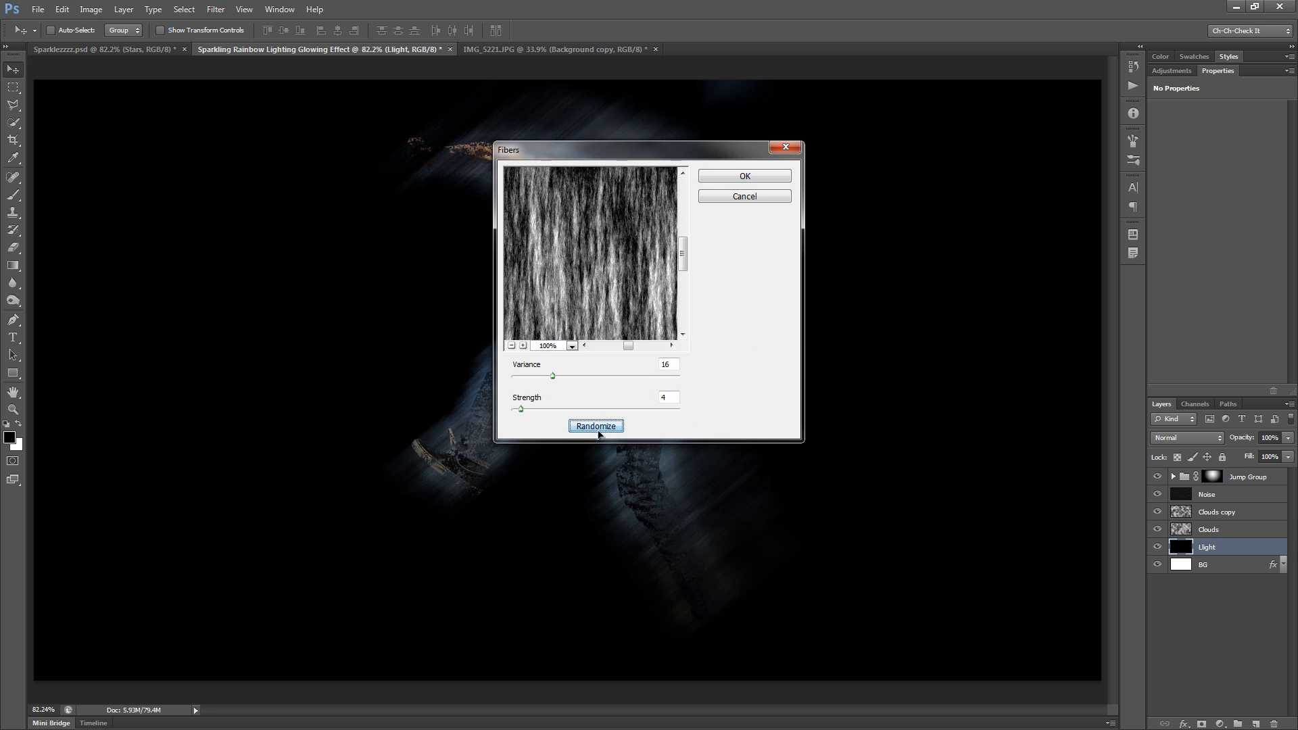
click(771, 175)
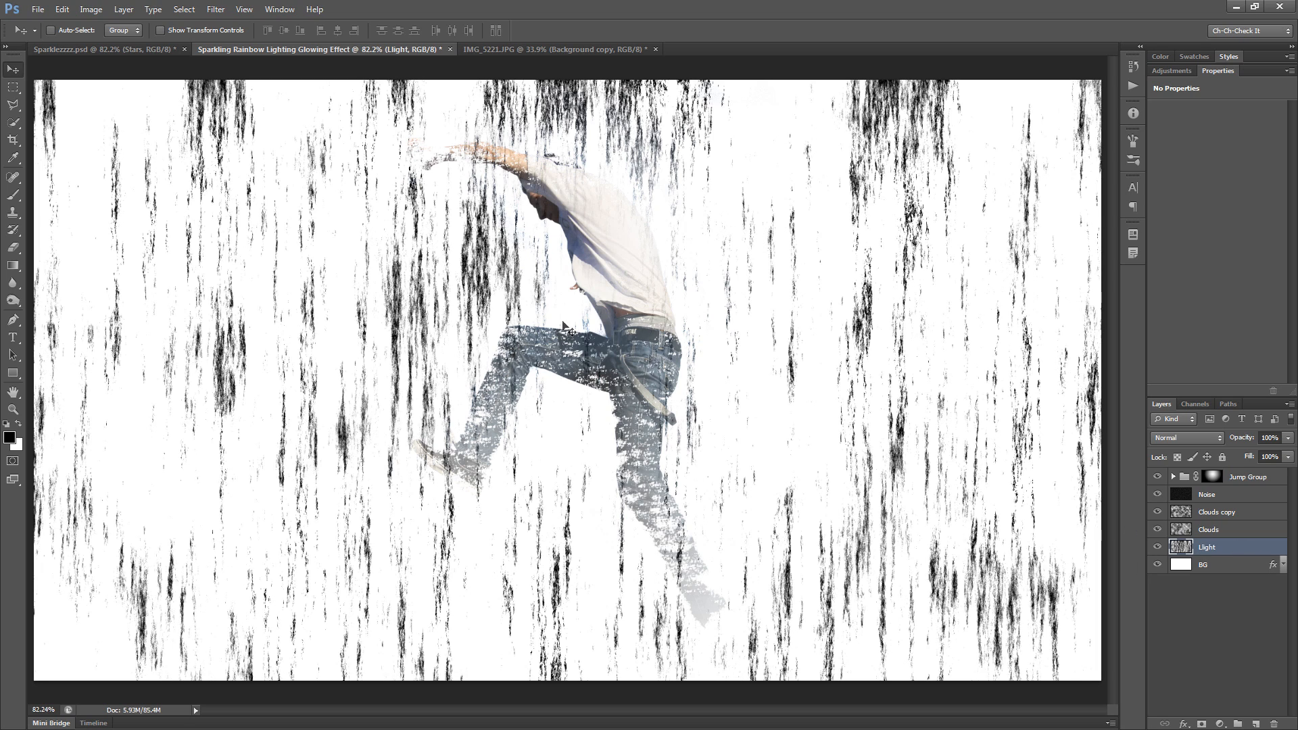
Step: Start a Motion Blur on the Light layer with a 90° angle and inspect the streaks in the preview
click(215, 8)
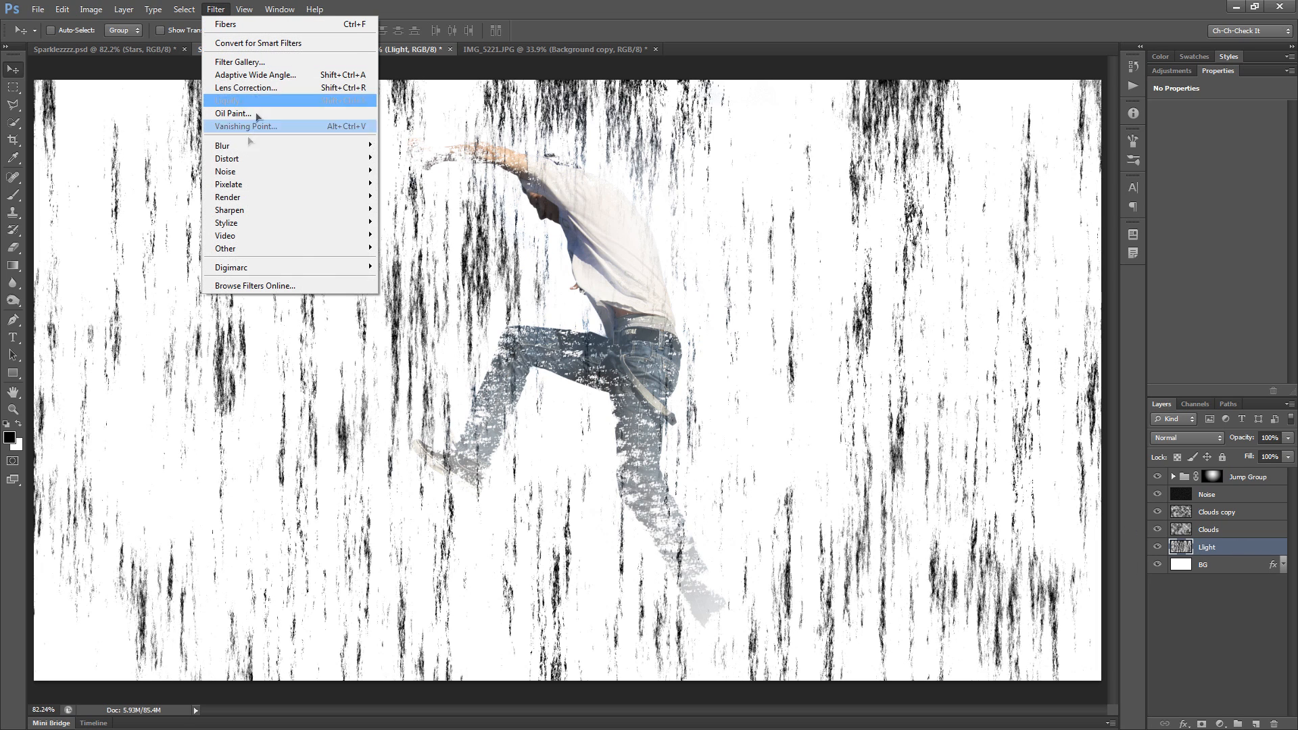
mouse_move(284, 145)
click(433, 265)
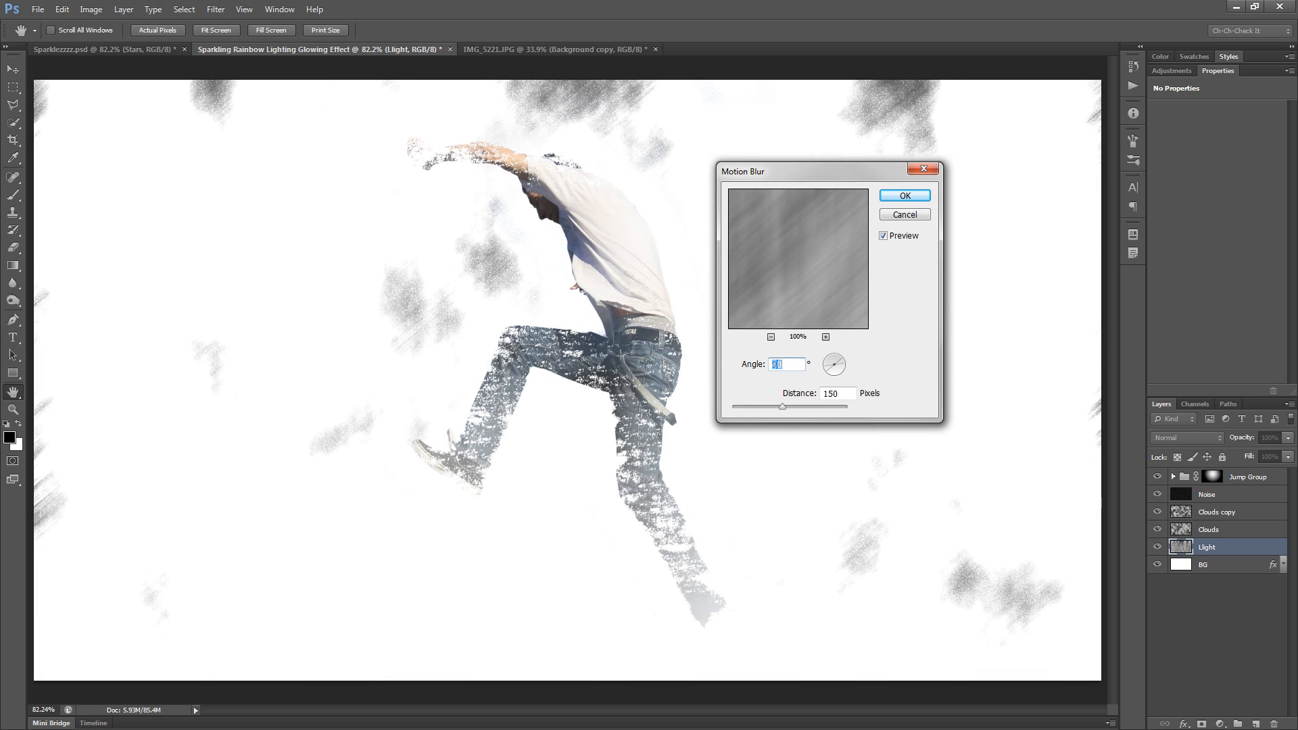
text(90)
key(Tab)
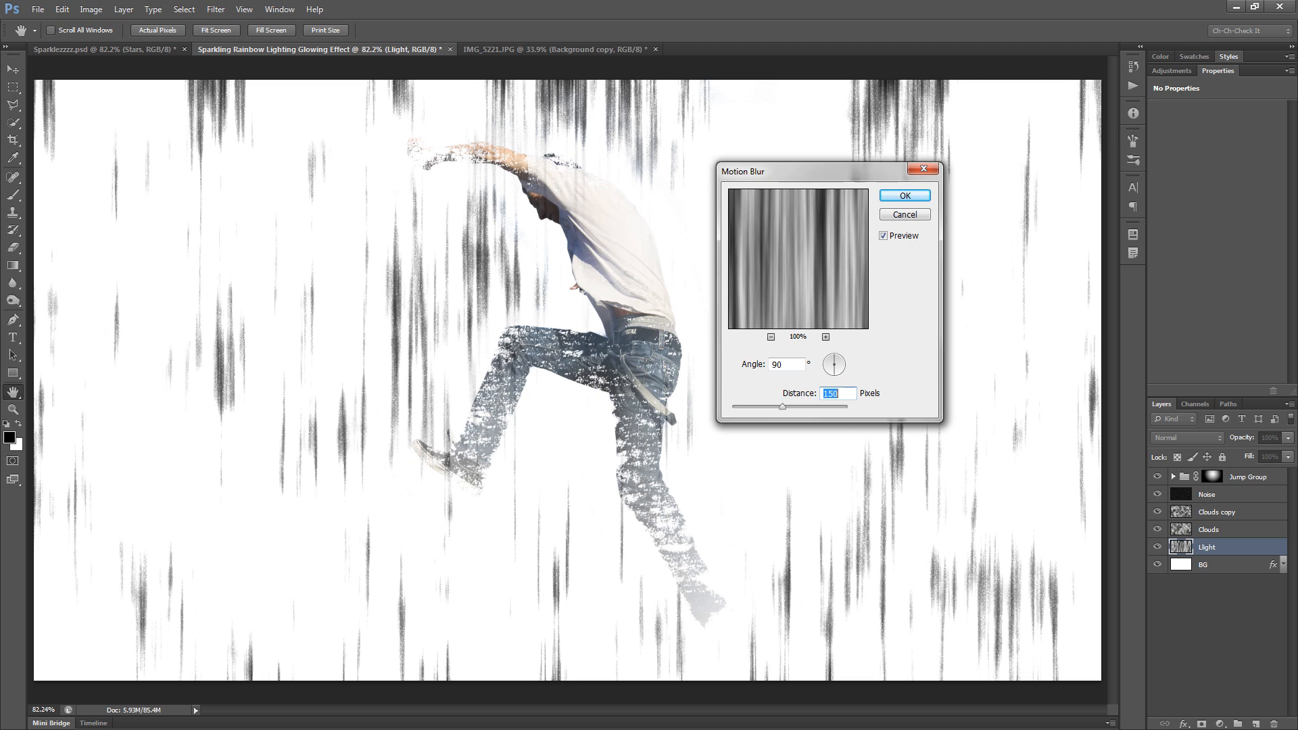
mouse_move(813, 269)
mouse_down()
mouse_move(907, 393)
mouse_move(910, 440)
mouse_up()
drag(807, 223, 818, 289)
drag(787, 248, 852, 251)
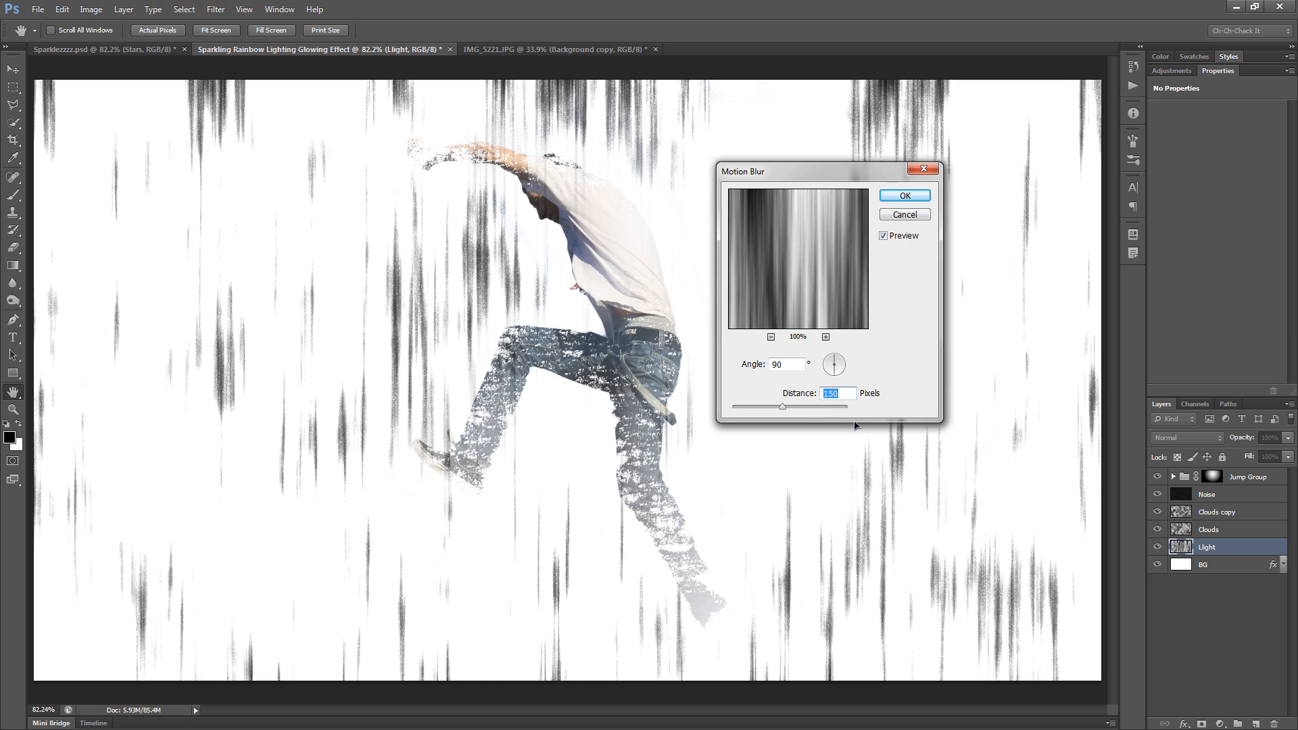
Step: Set the Motion Blur distance to 90 pixels, apply it and change the Light layer's blend mode to Color Dodge
text(100)
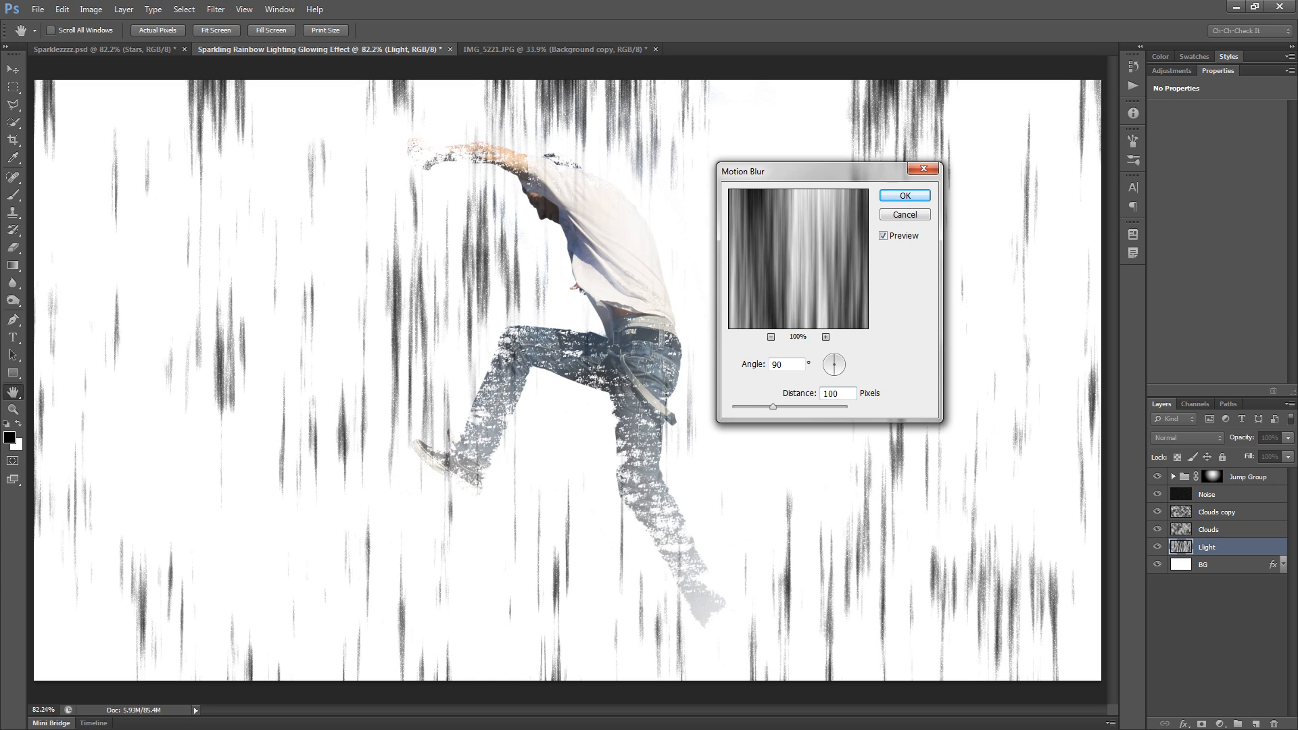
drag(843, 393, 755, 392)
key(shift+Down)
drag(836, 276, 729, 296)
drag(805, 284, 784, 270)
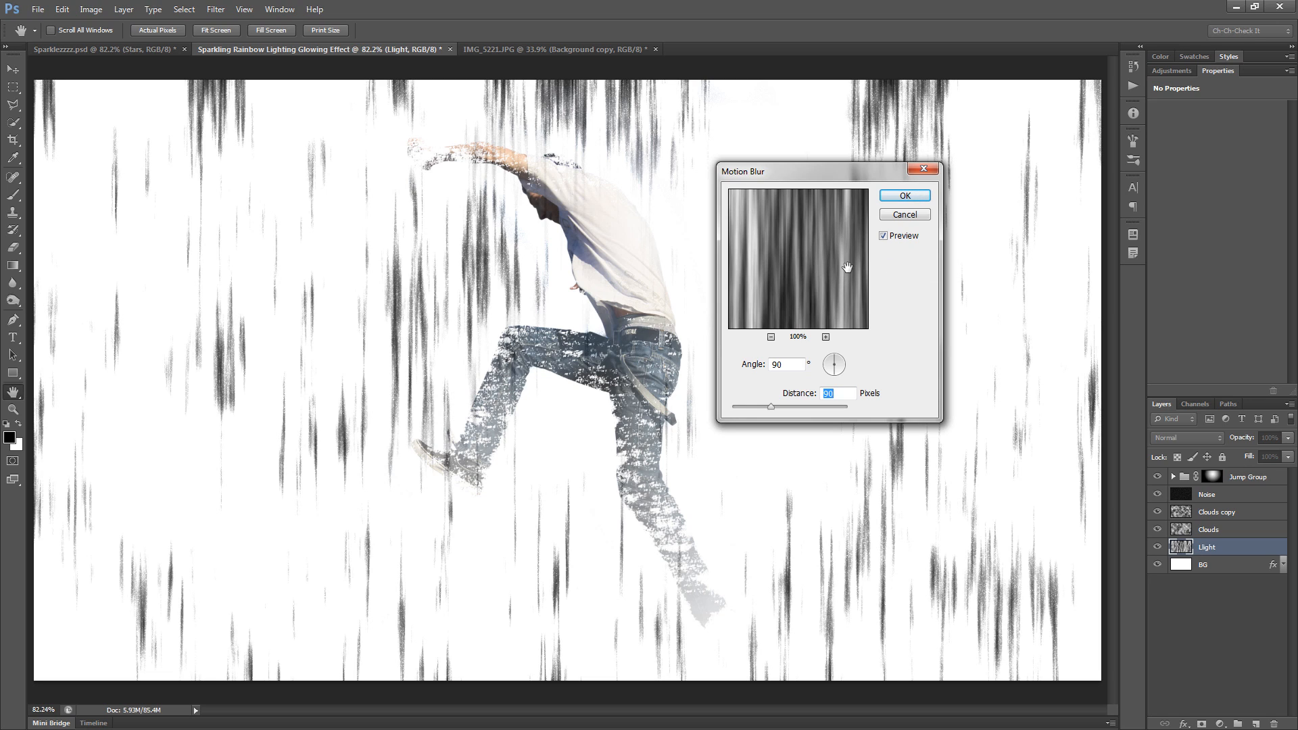
click(922, 200)
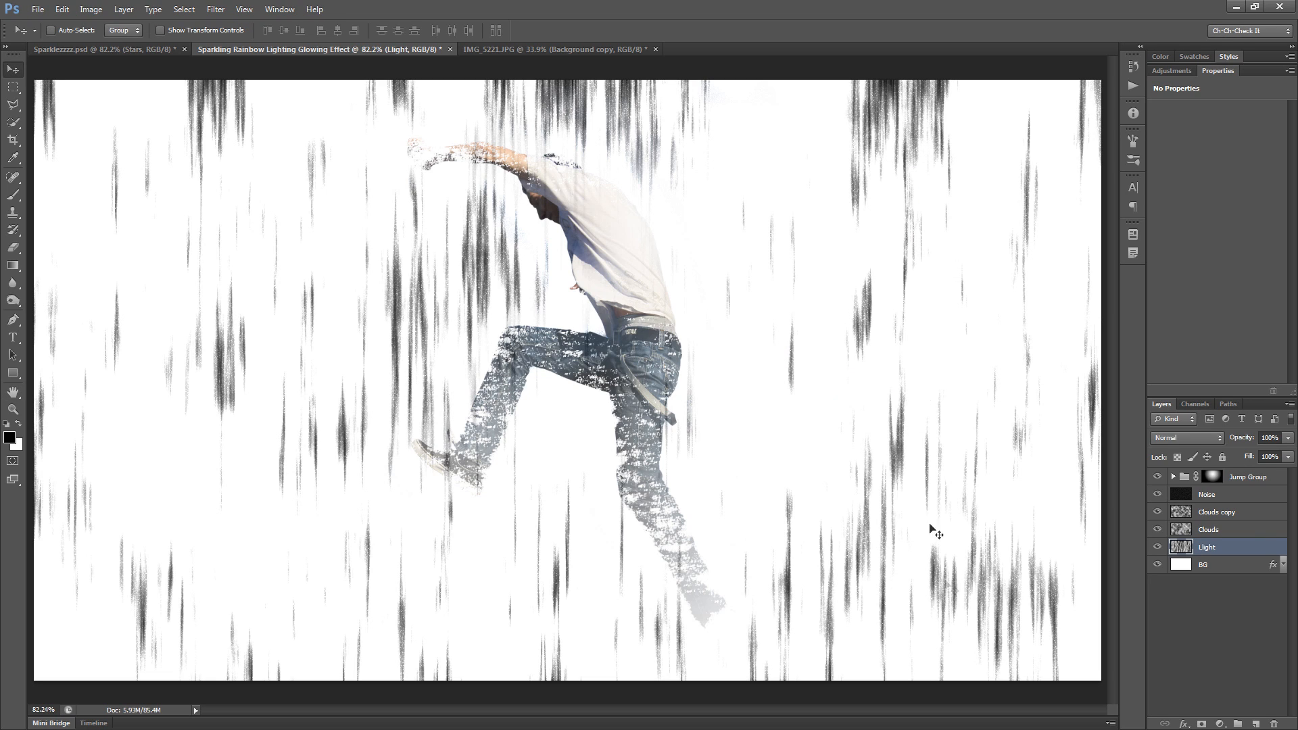
click(1189, 438)
click(1197, 211)
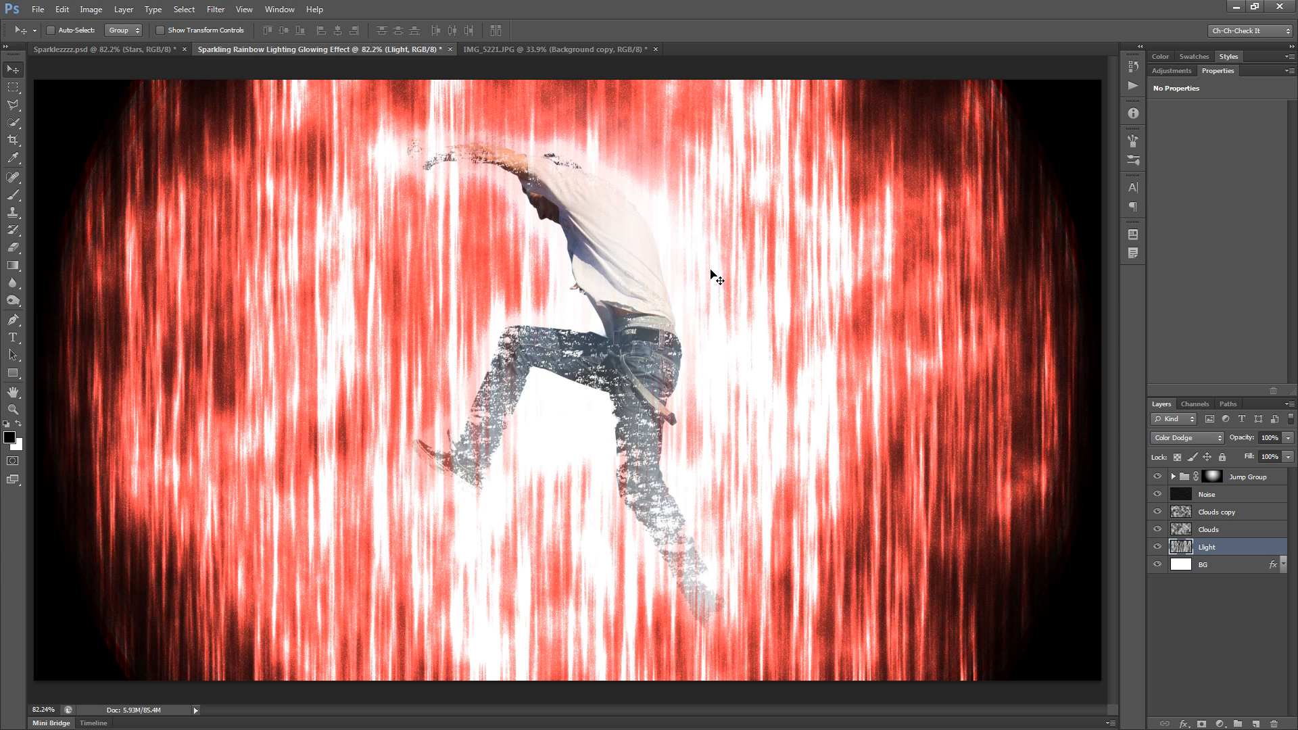
Step: Rotate the Light layer 45° with Free Transform, stretch its height to about 131.7% and apply the transformation
scroll(725, 286, down, 2)
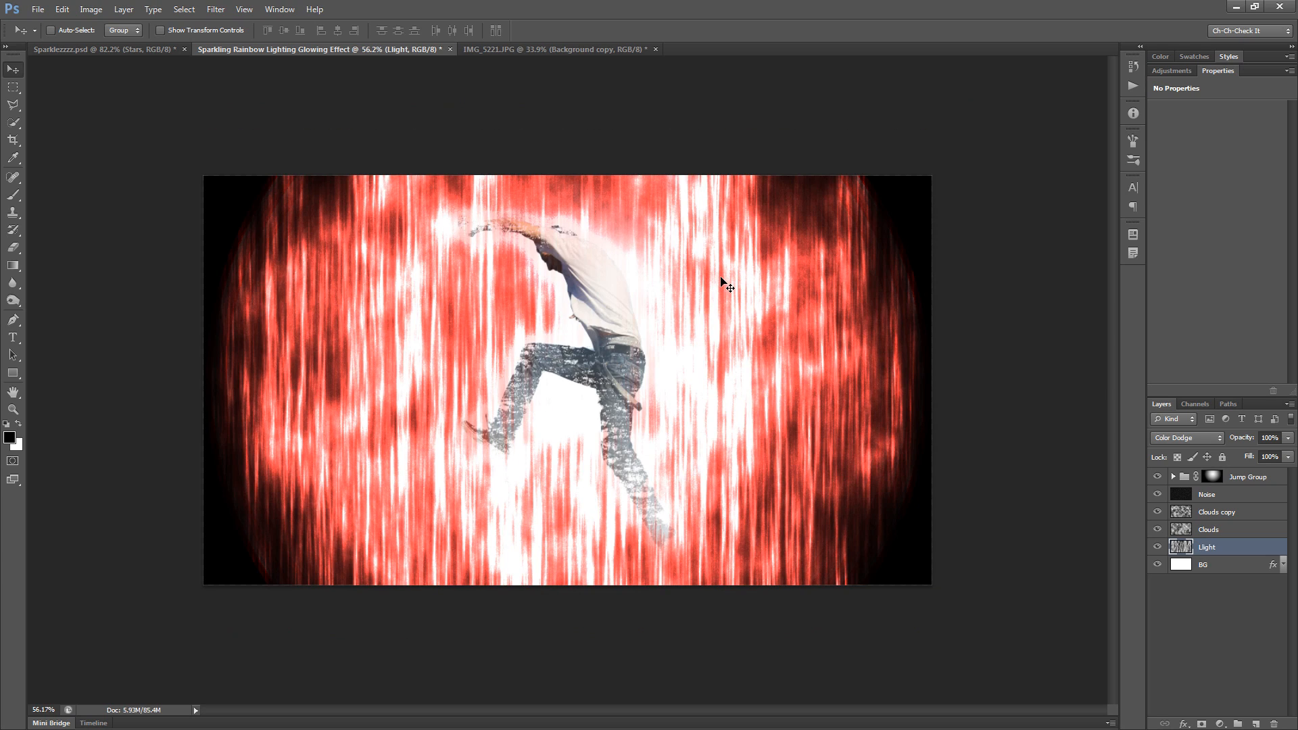
key(ctrl+t)
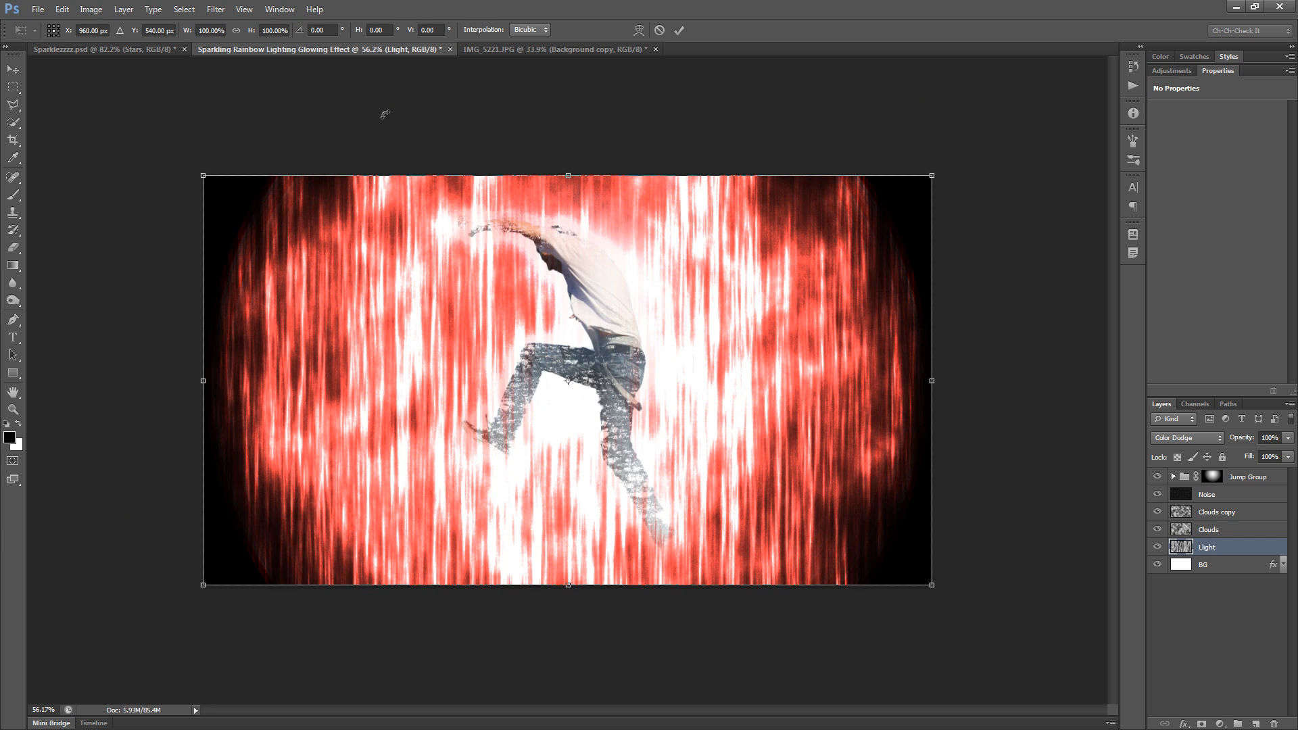
drag(448, 85, 667, 132)
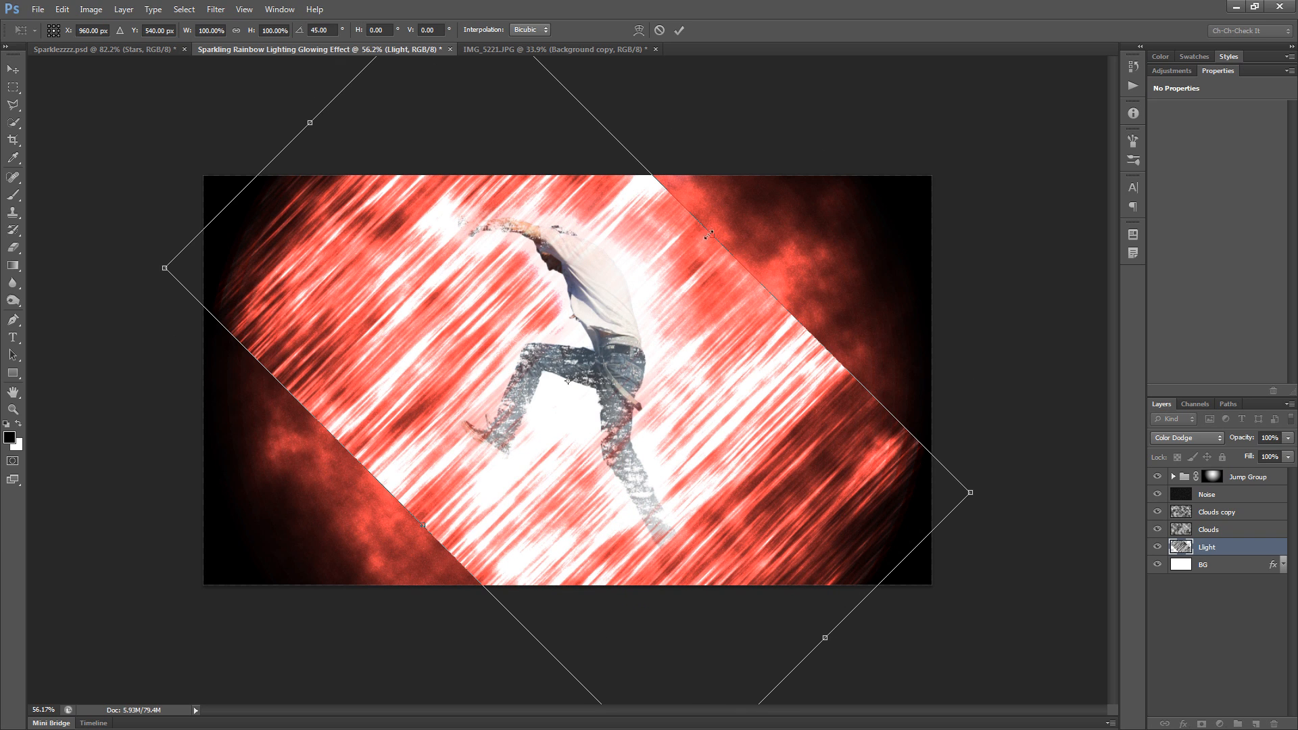
drag(716, 235, 793, 228)
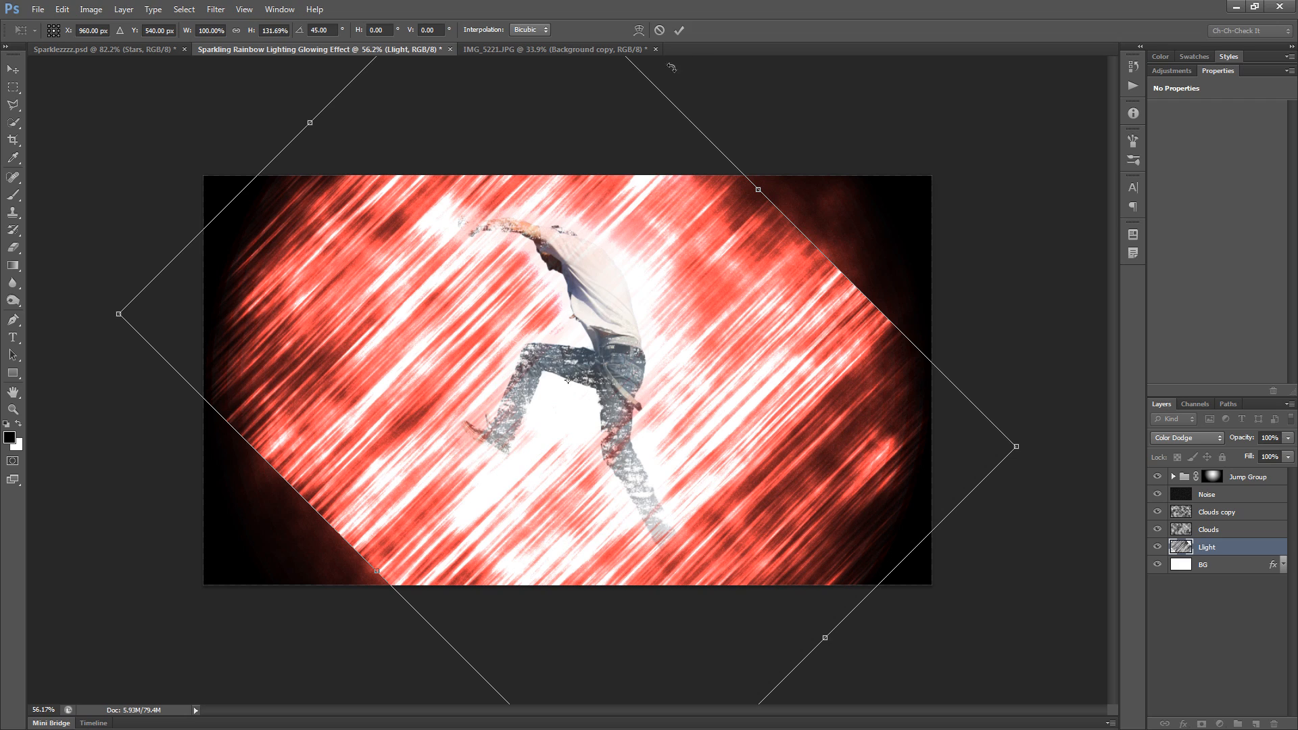
click(679, 30)
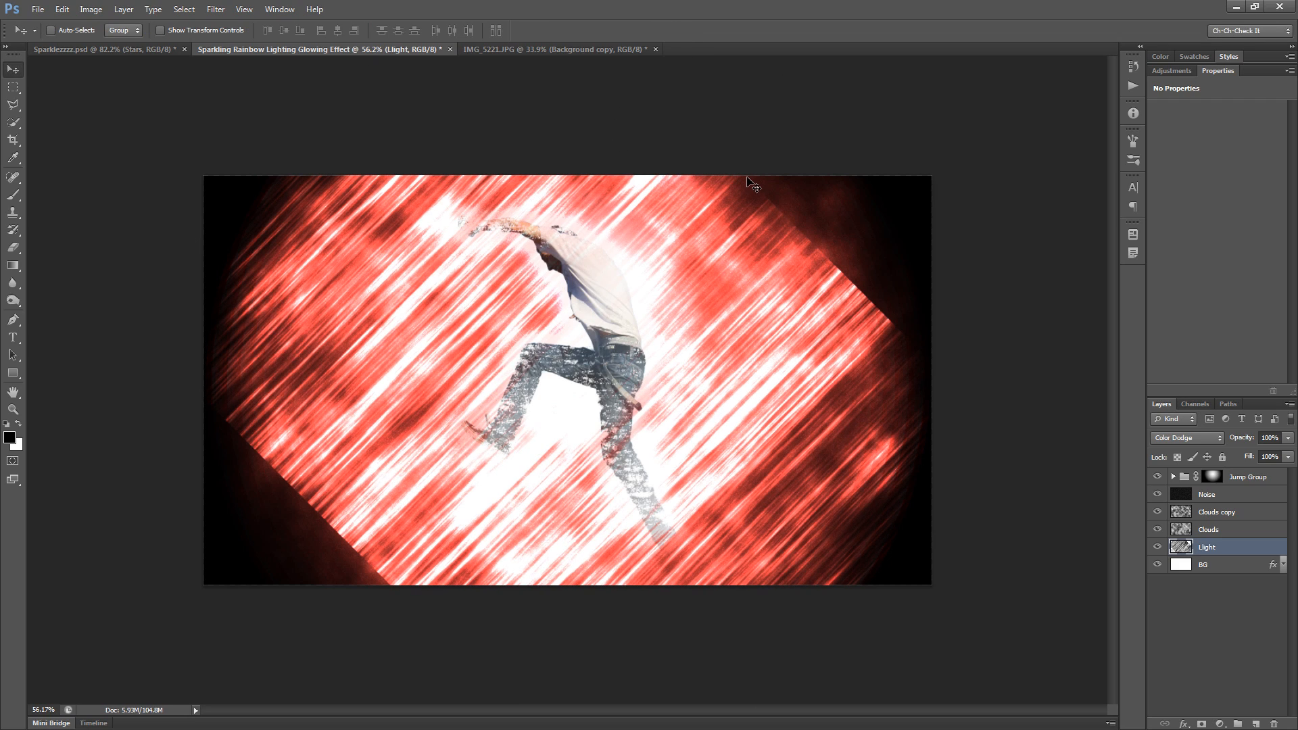
key(ctrl+0)
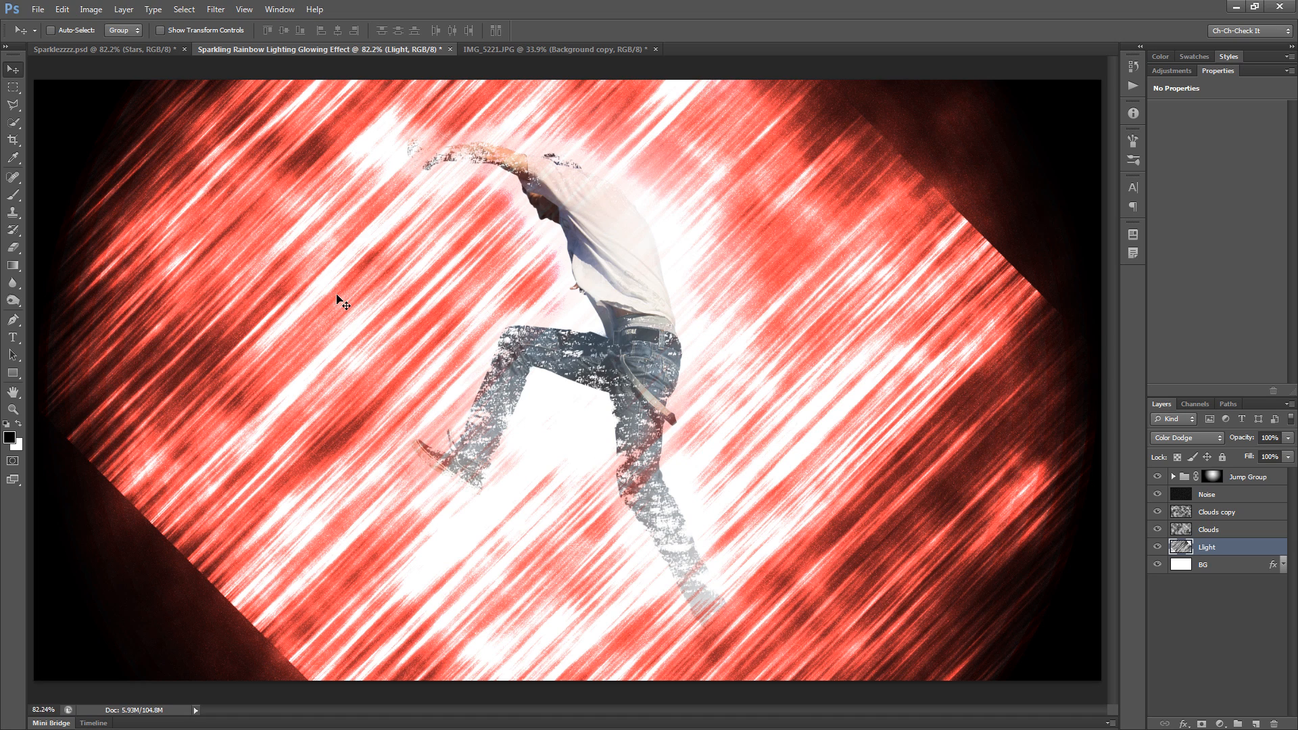
Step: Draw a loose freehand Lasso selection around the jumping man's body, from the outstretched arm down to the lower leg
click(10, 108)
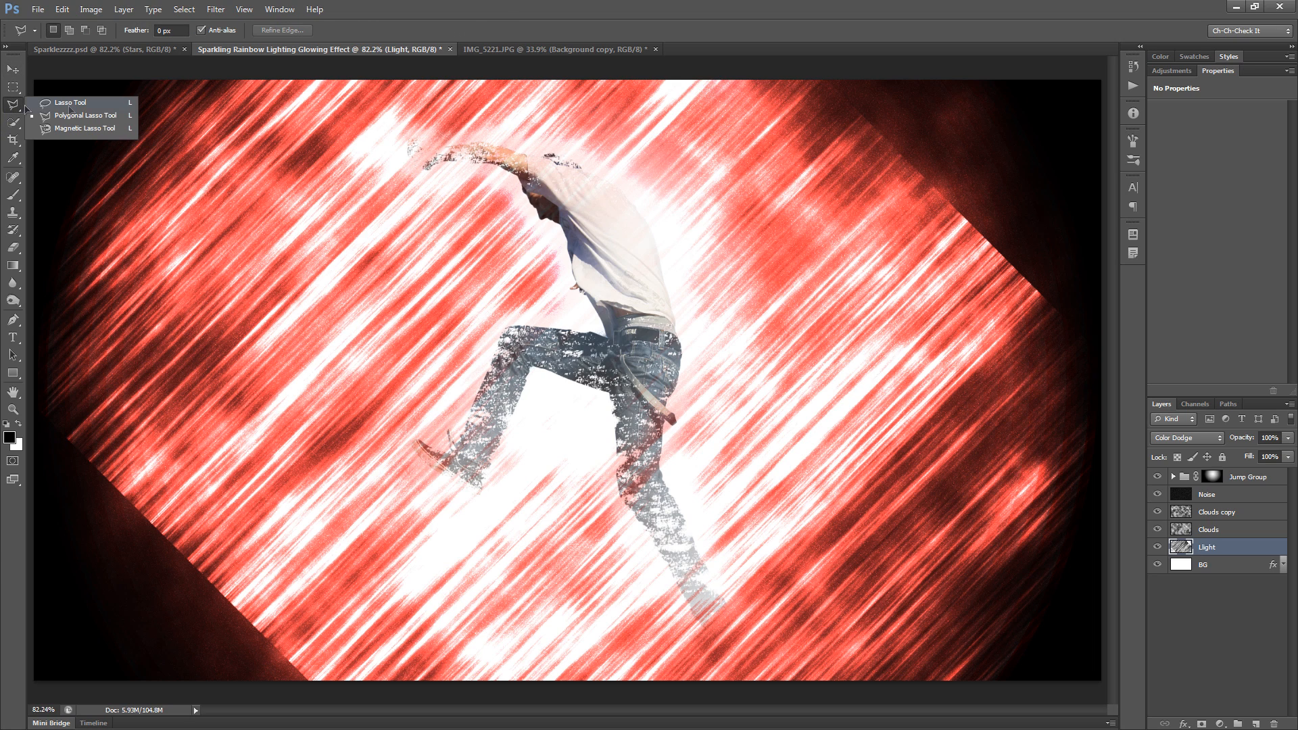
click(109, 102)
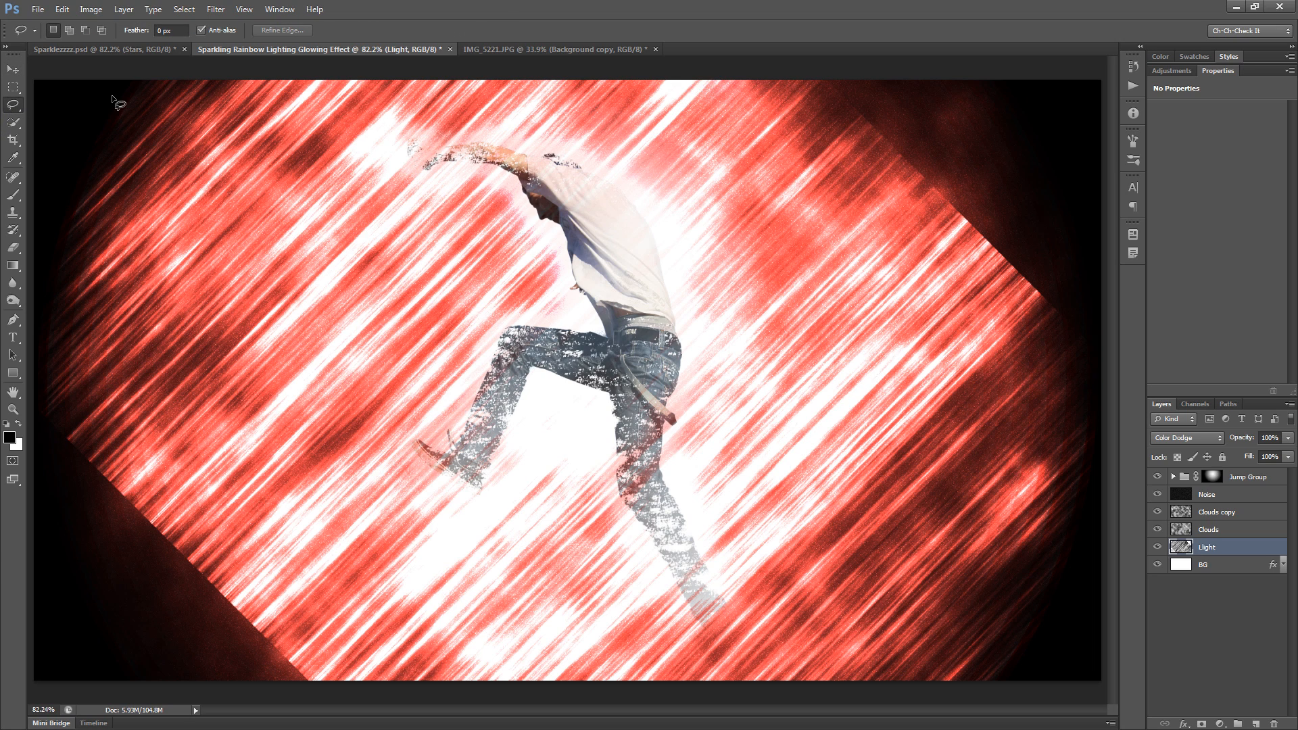
mouse_move(445, 133)
mouse_down()
mouse_move(572, 105)
mouse_move(696, 146)
mouse_move(722, 227)
mouse_move(715, 274)
mouse_up()
mouse_move(740, 398)
mouse_down()
mouse_move(769, 461)
mouse_move(772, 523)
mouse_up()
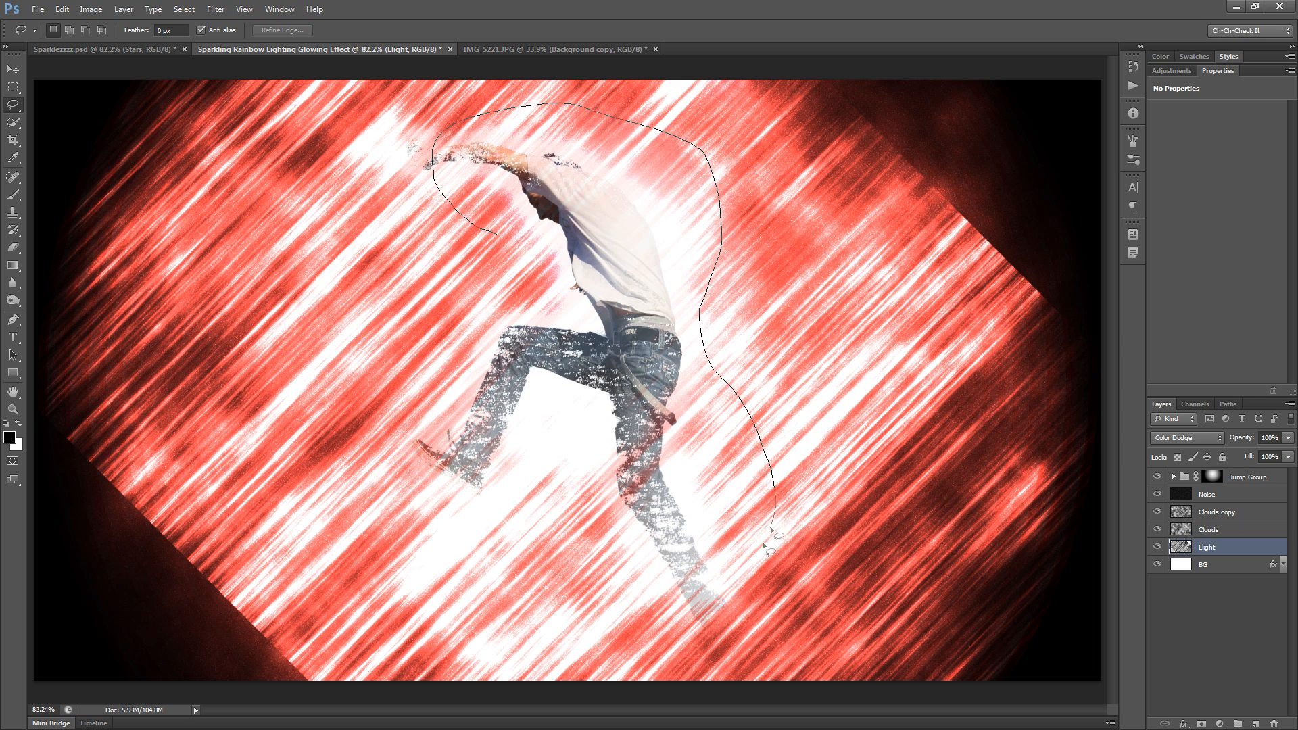
mouse_move(586, 506)
mouse_down()
mouse_move(562, 421)
mouse_move(503, 387)
mouse_up()
mouse_move(398, 265)
mouse_down()
mouse_move(399, 223)
mouse_move(429, 221)
mouse_up()
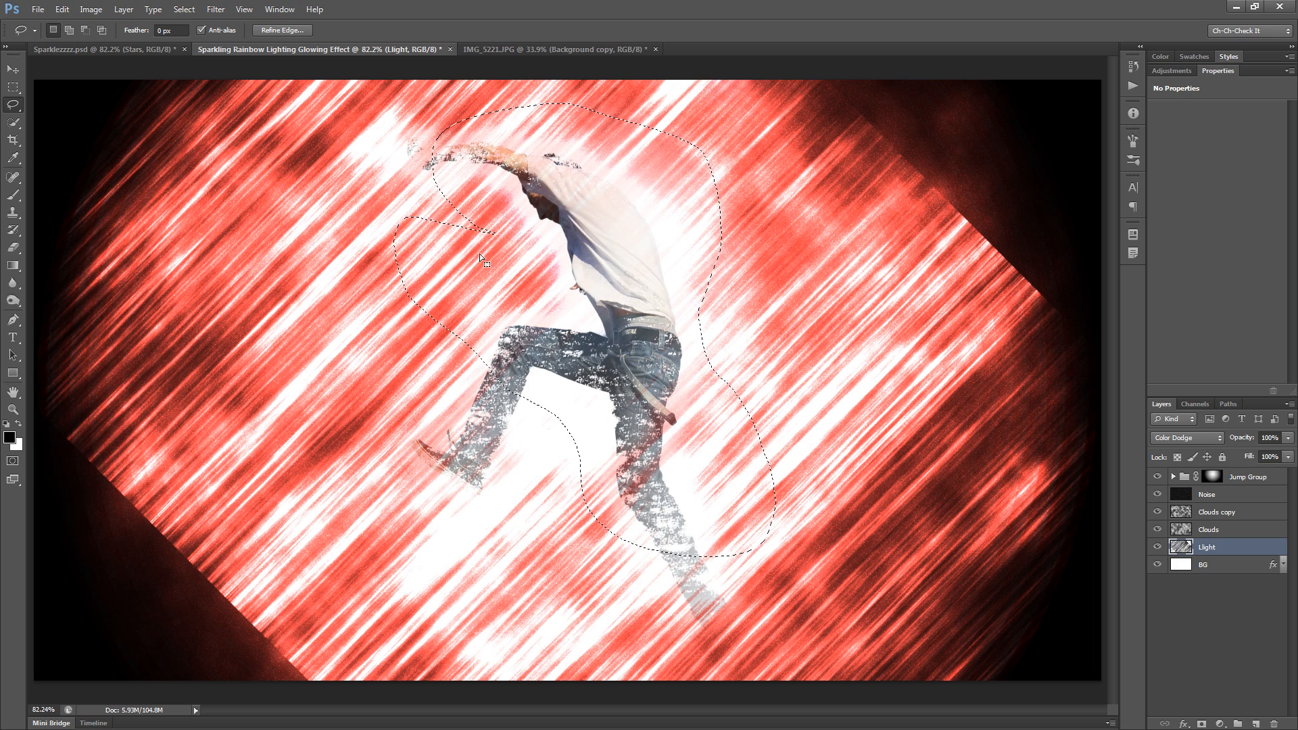
Step: Add a layer mask to the Light layer from the selection and feather the mask to about 80.9 px
click(1201, 723)
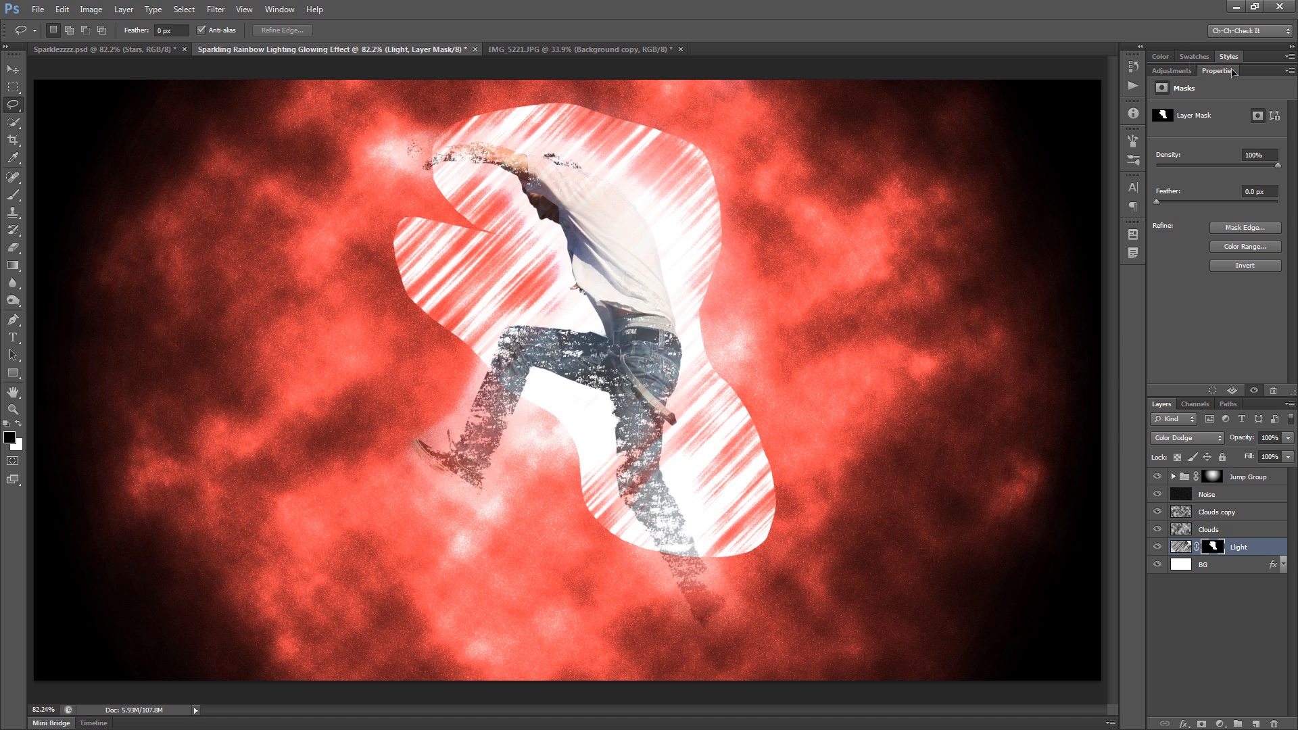
drag(1156, 202, 1231, 217)
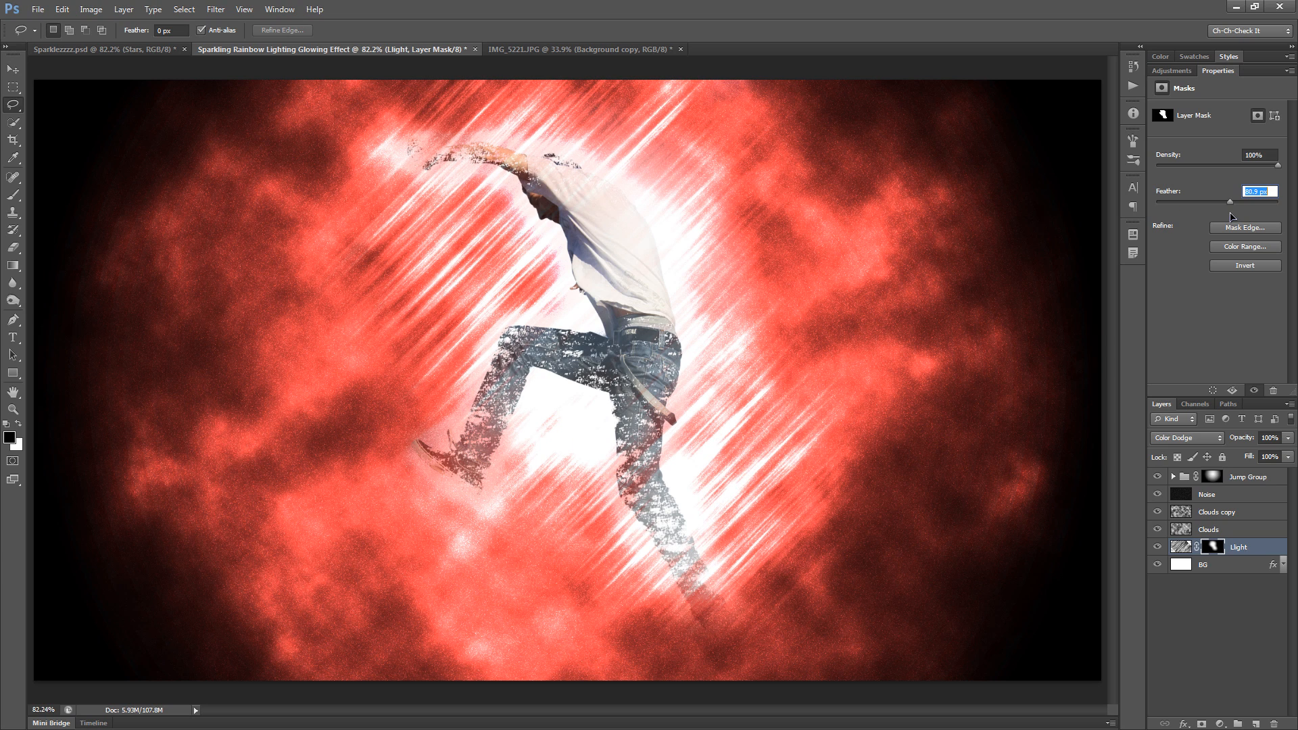
mouse_move(1231, 216)
mouse_down()
mouse_move(1195, 203)
mouse_move(1230, 212)
mouse_up()
Step: Add a Gradient Overlay to the Light layer with Multiply blending and the Transparent Rainbow gradient
click(1183, 724)
click(1219, 665)
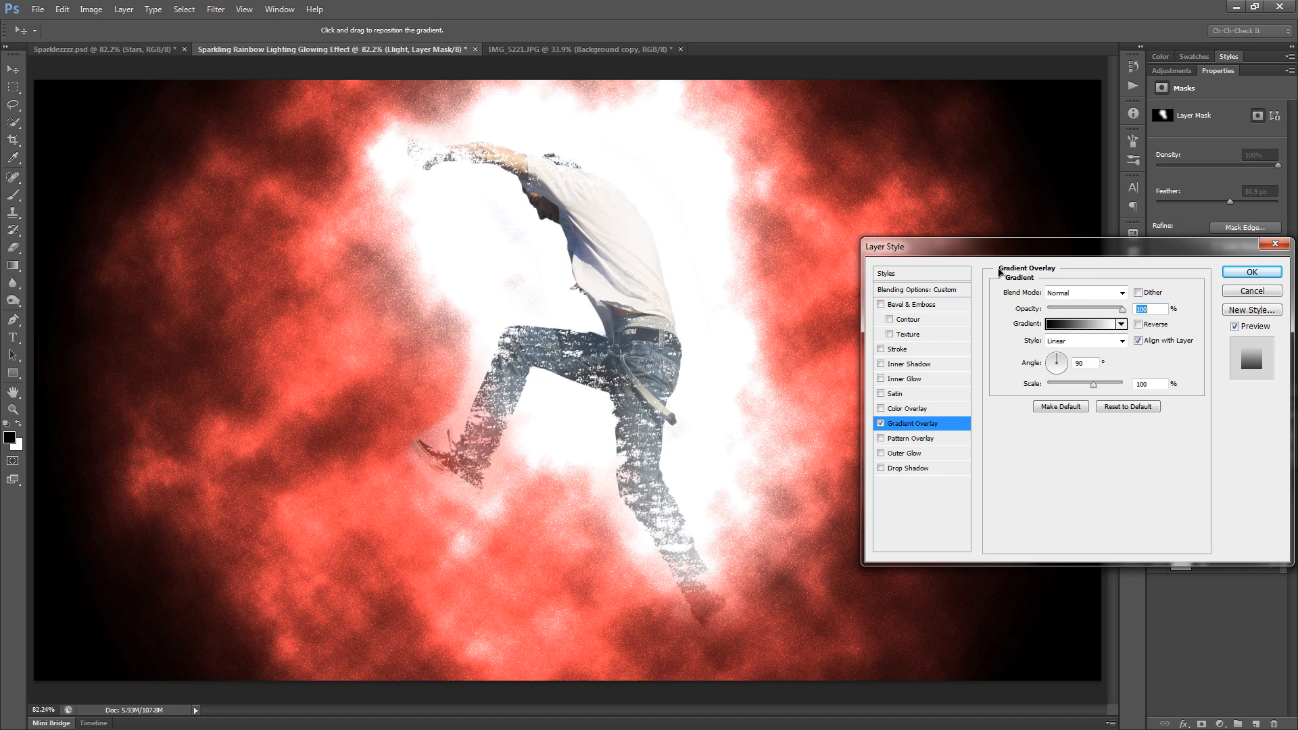
click(1104, 295)
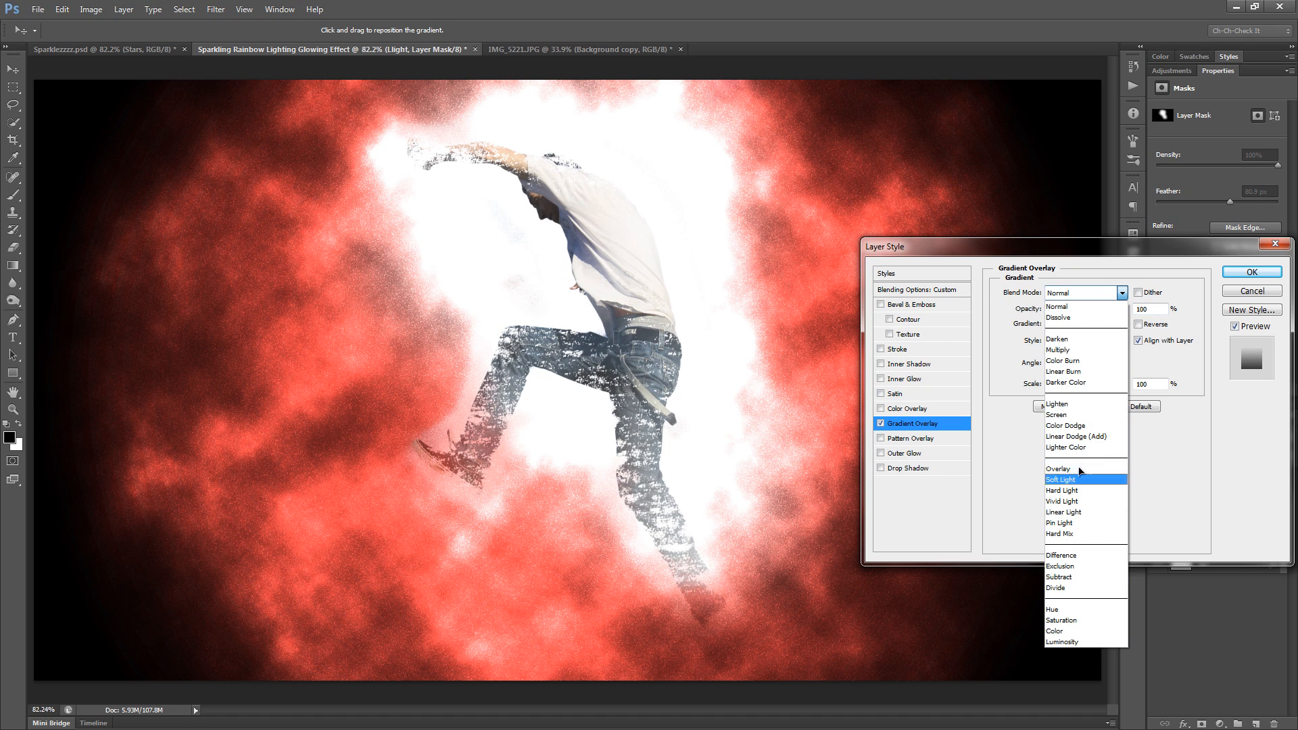
click(1085, 350)
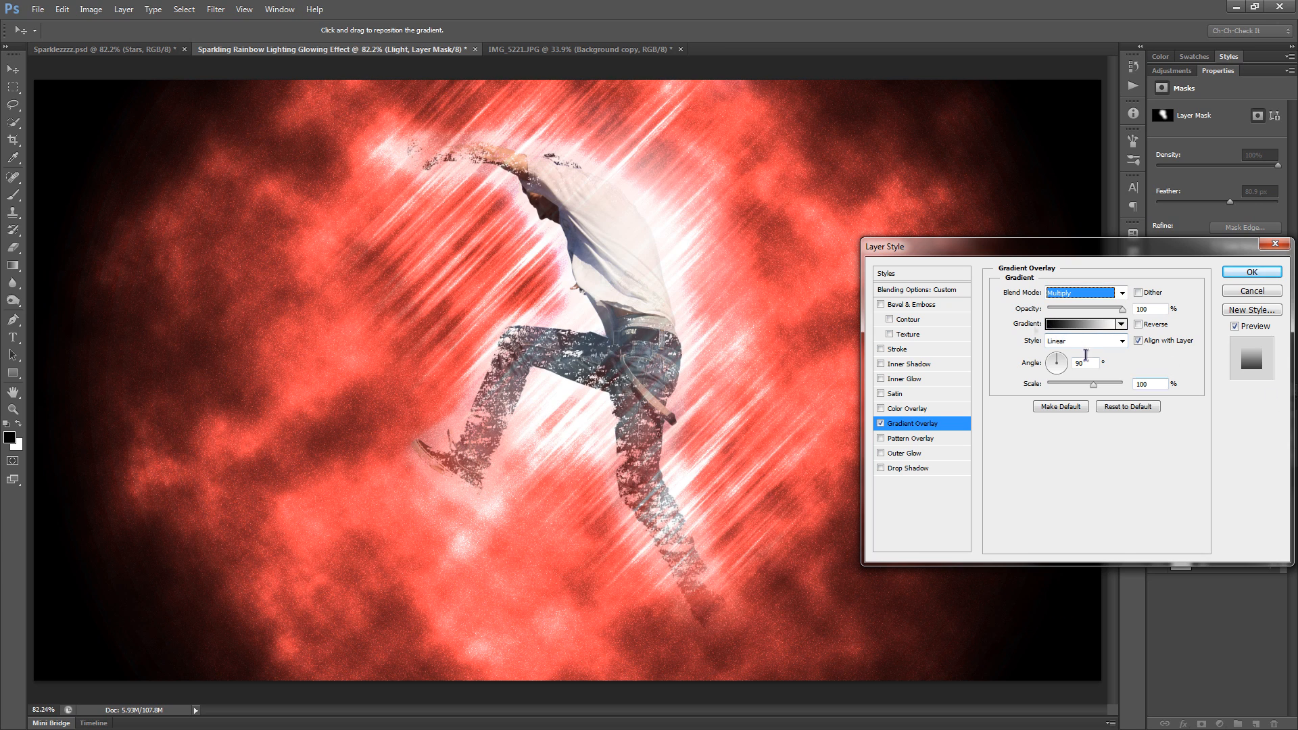
click(1084, 323)
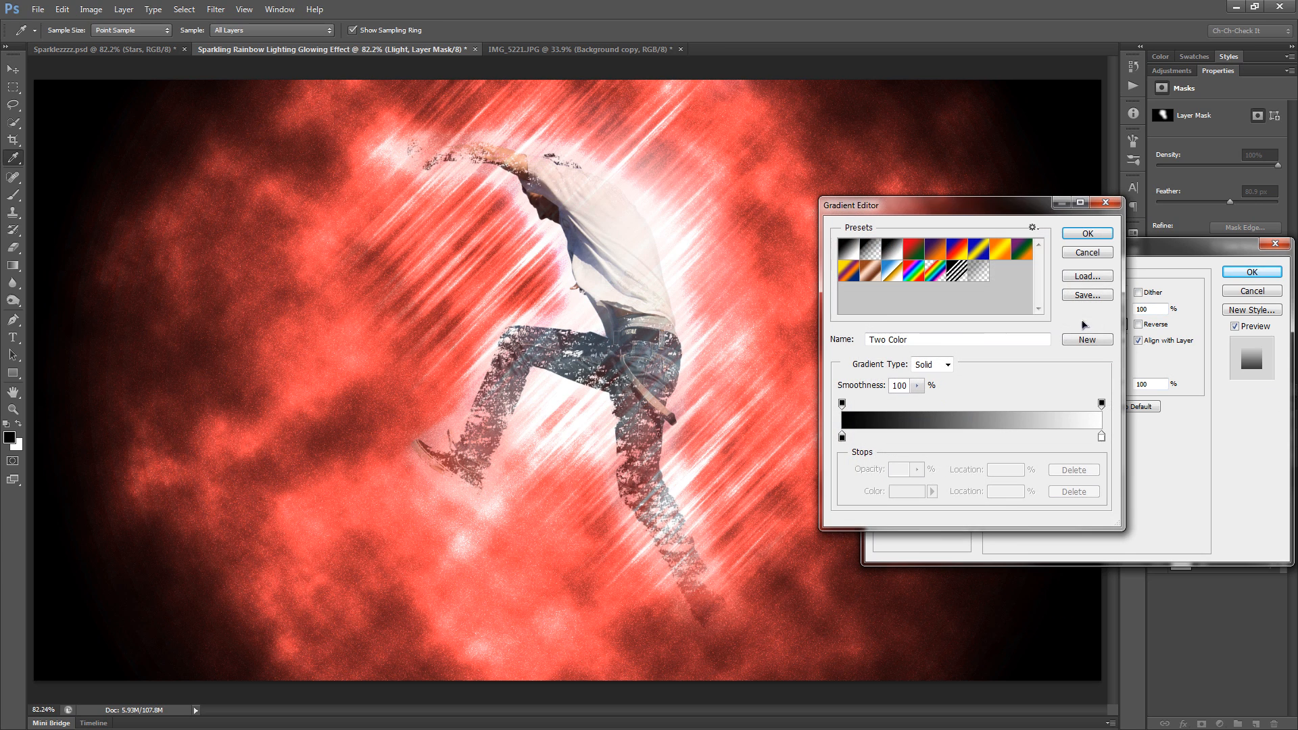
click(935, 274)
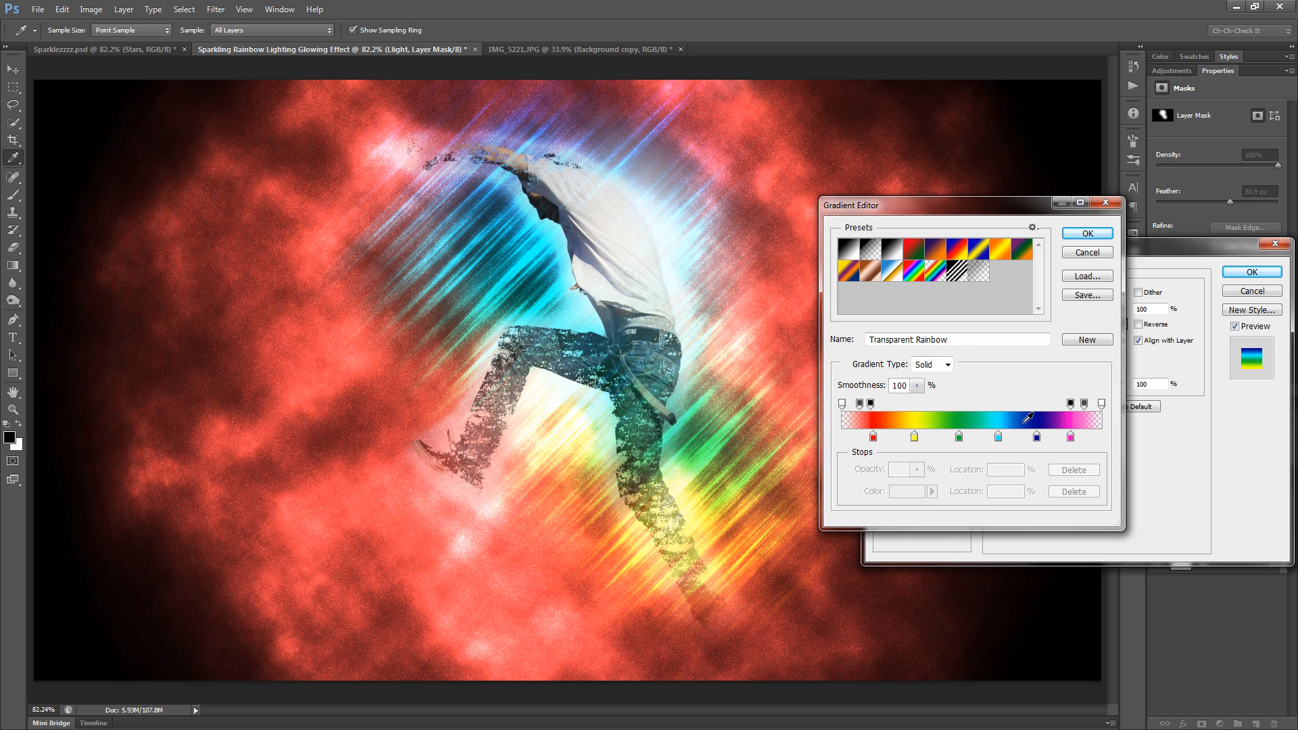
click(1083, 234)
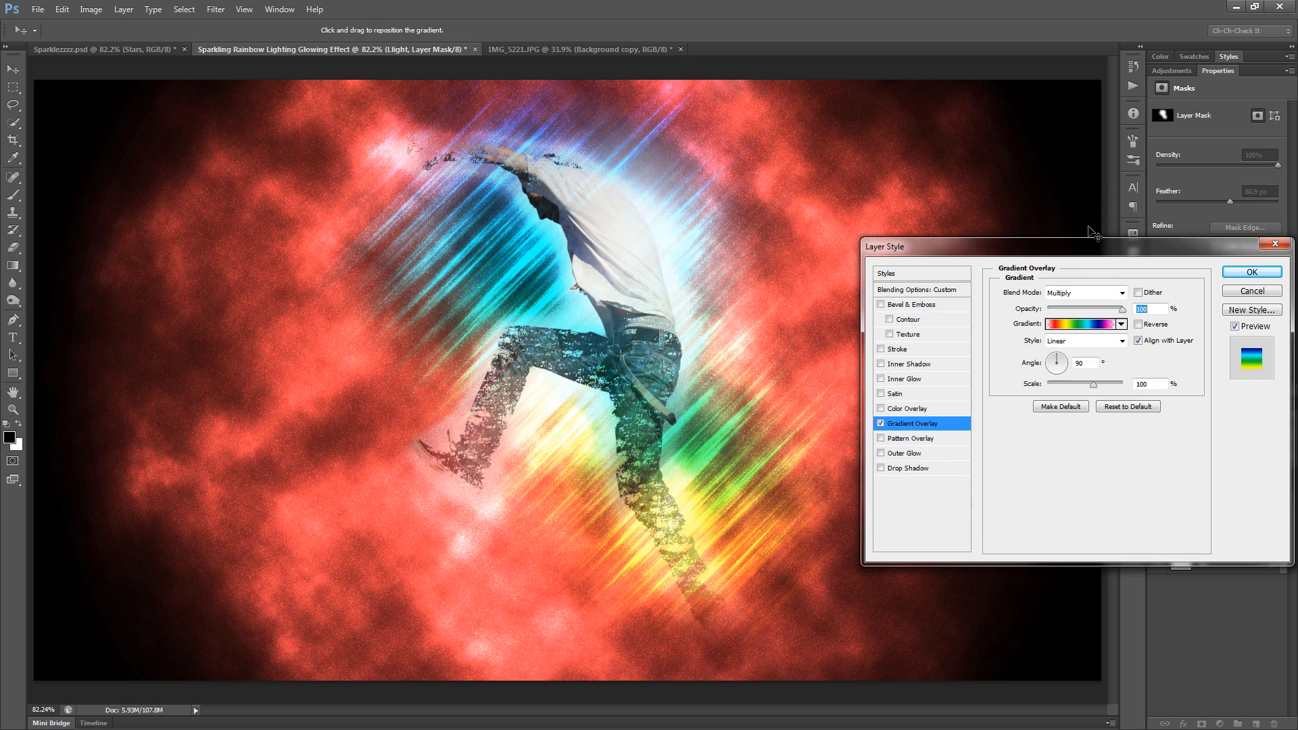
Step: Set the Light layer's gradient overlay angle to 180° and scale to about 55%, apply the style and collapse its effects list
double_click(1085, 363)
text(0)
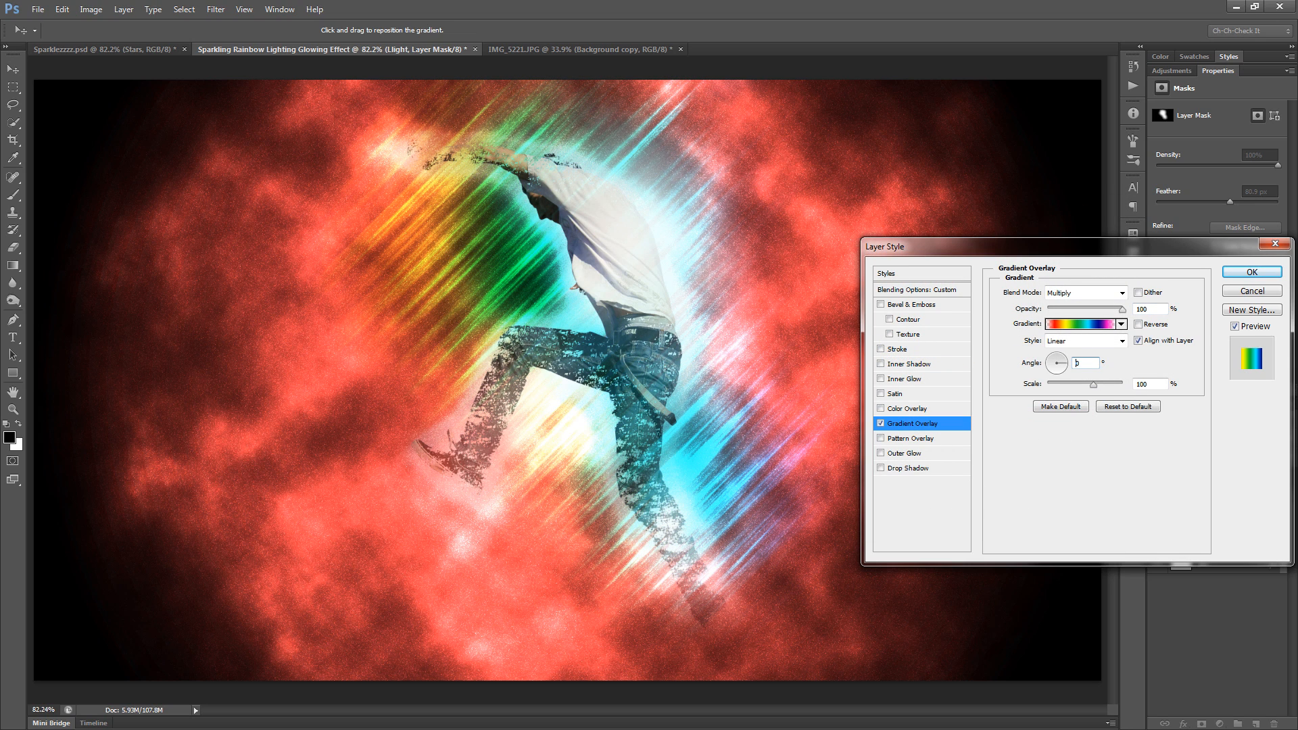
text(180)
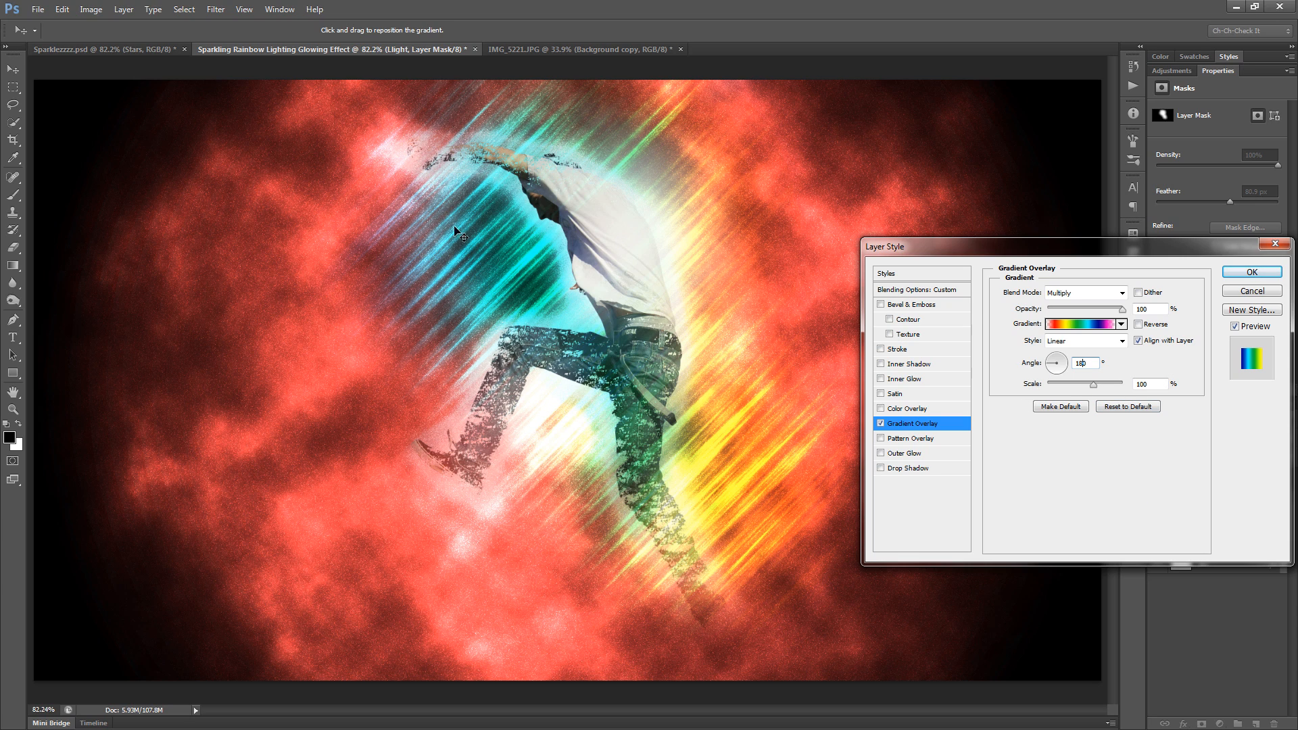
drag(1096, 383, 1068, 389)
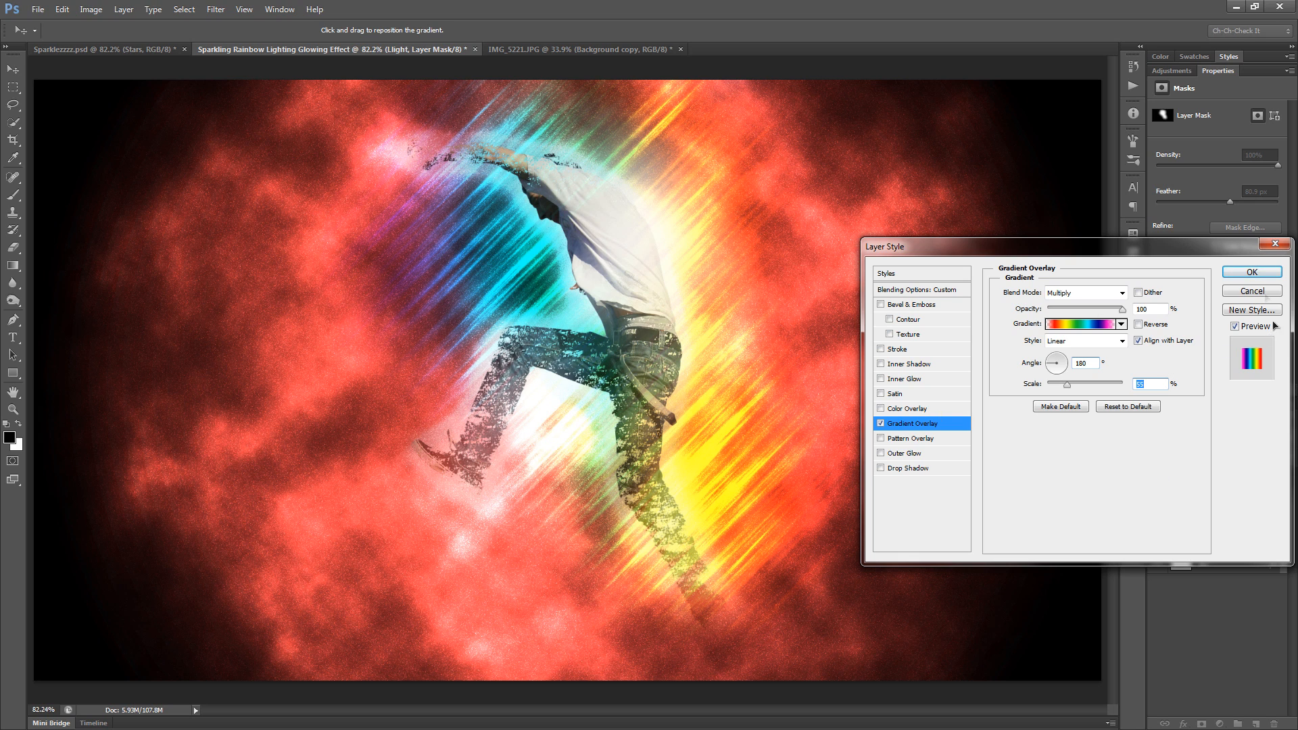
click(1251, 272)
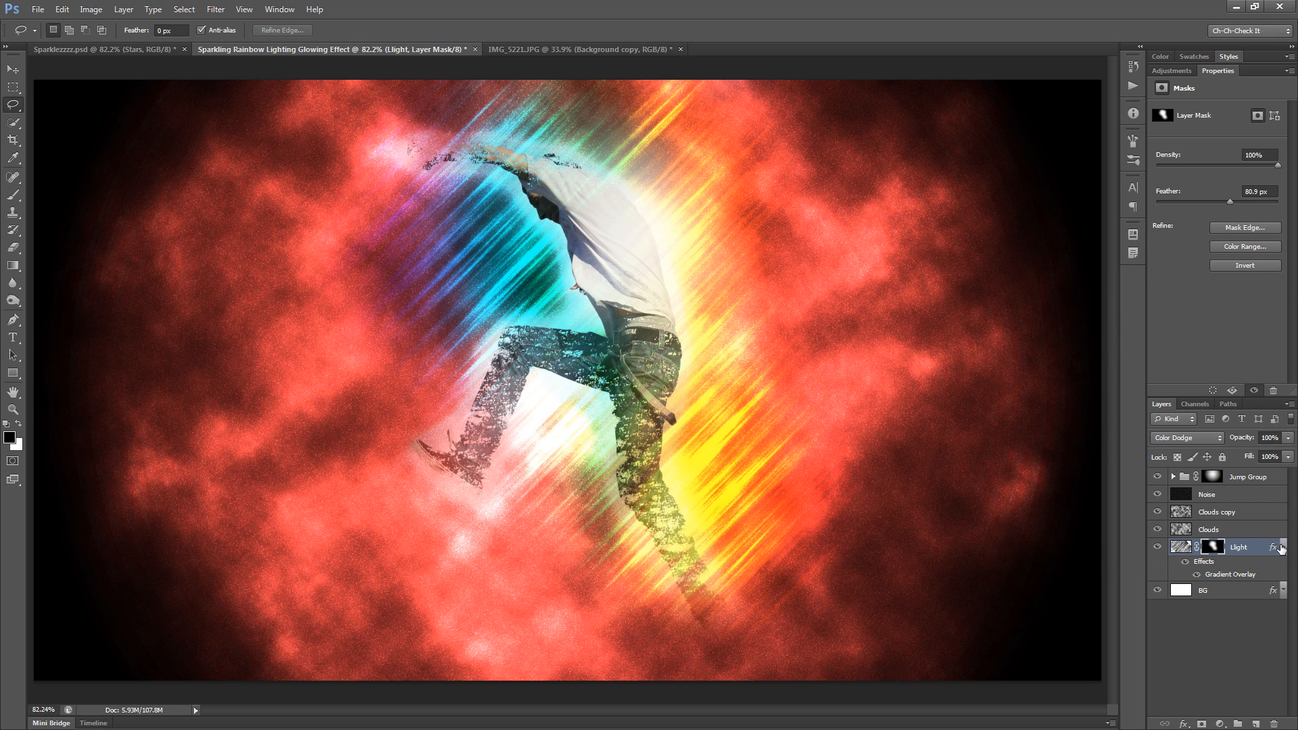
click(1282, 547)
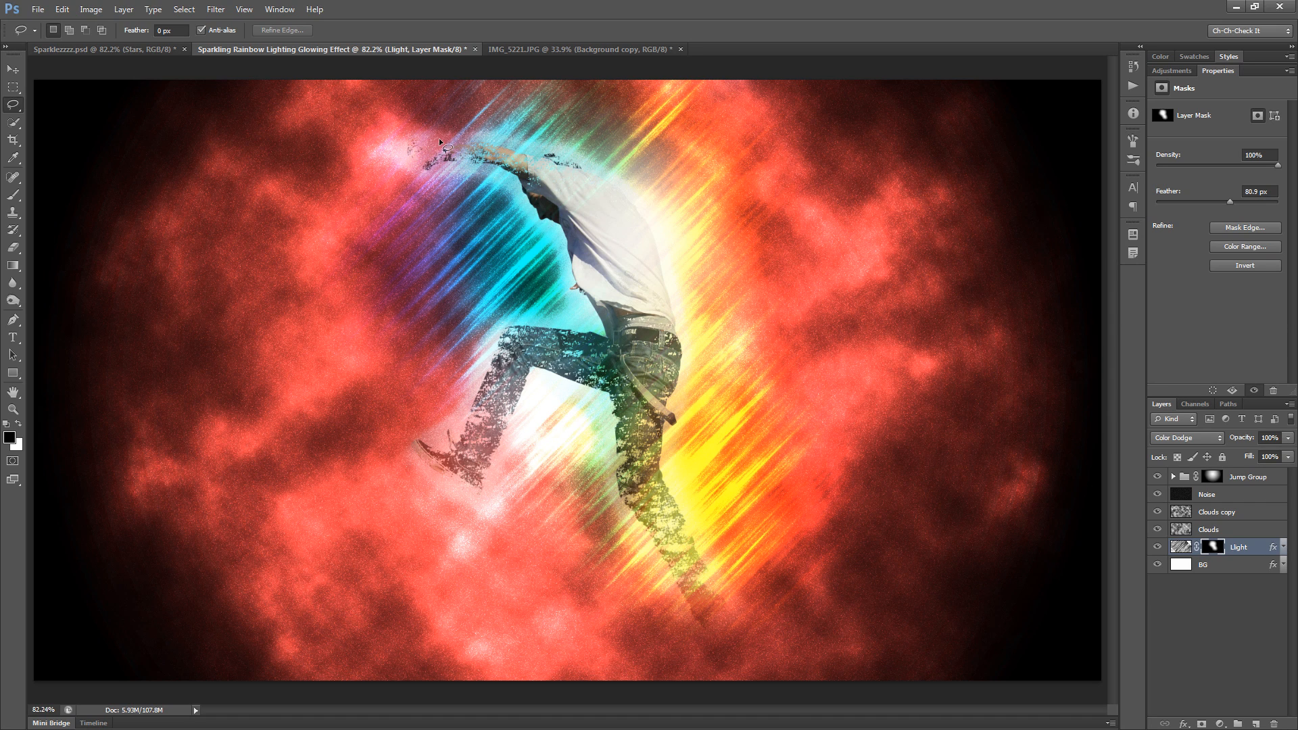
Step: Add a Gradient Overlay to the Jump layer inside Jump Group with Overlay blending and the Transparent Rainbow gradient
click(1173, 477)
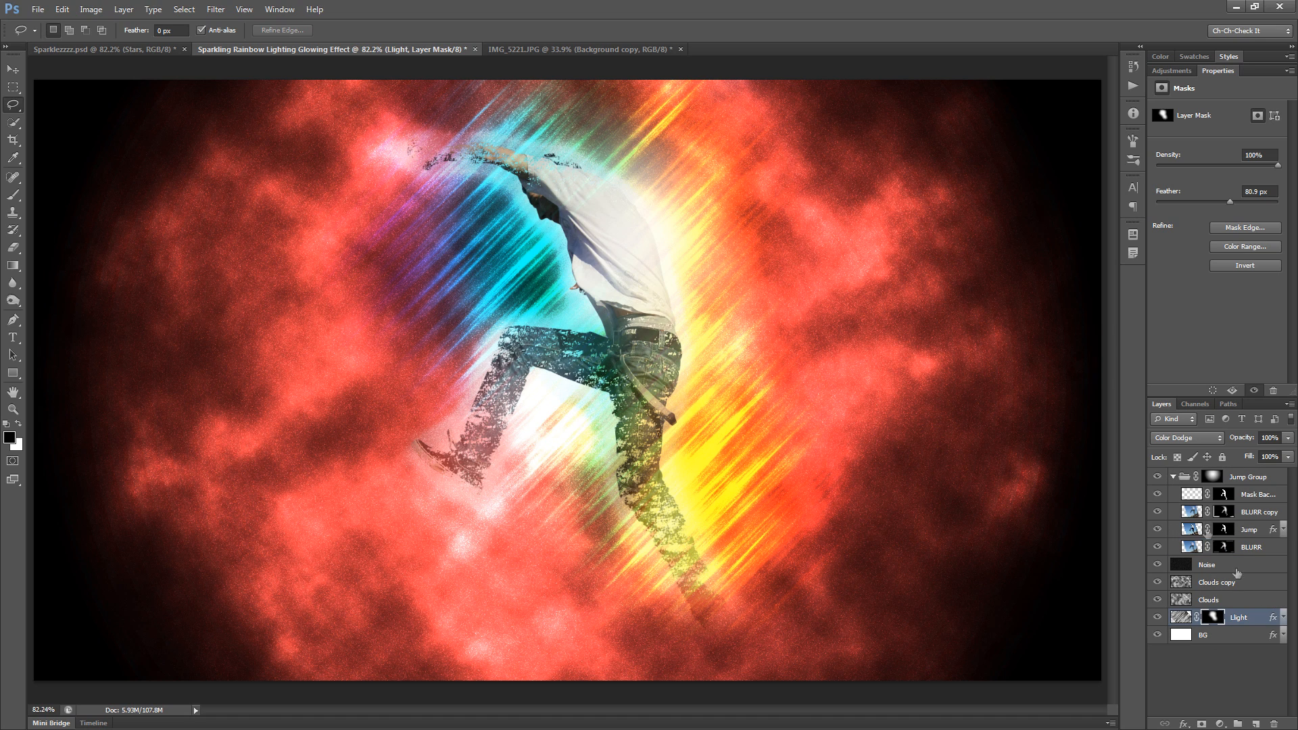
click(1255, 532)
click(1184, 724)
click(1216, 675)
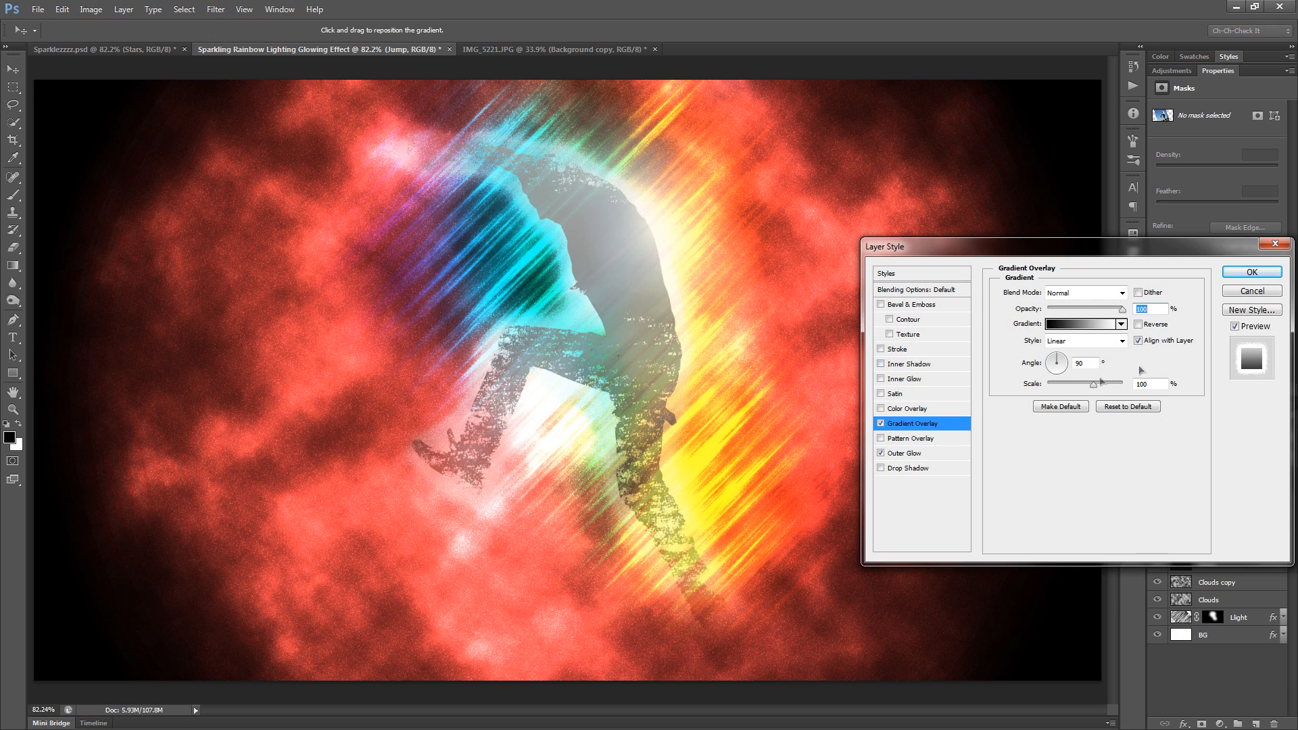
click(1087, 294)
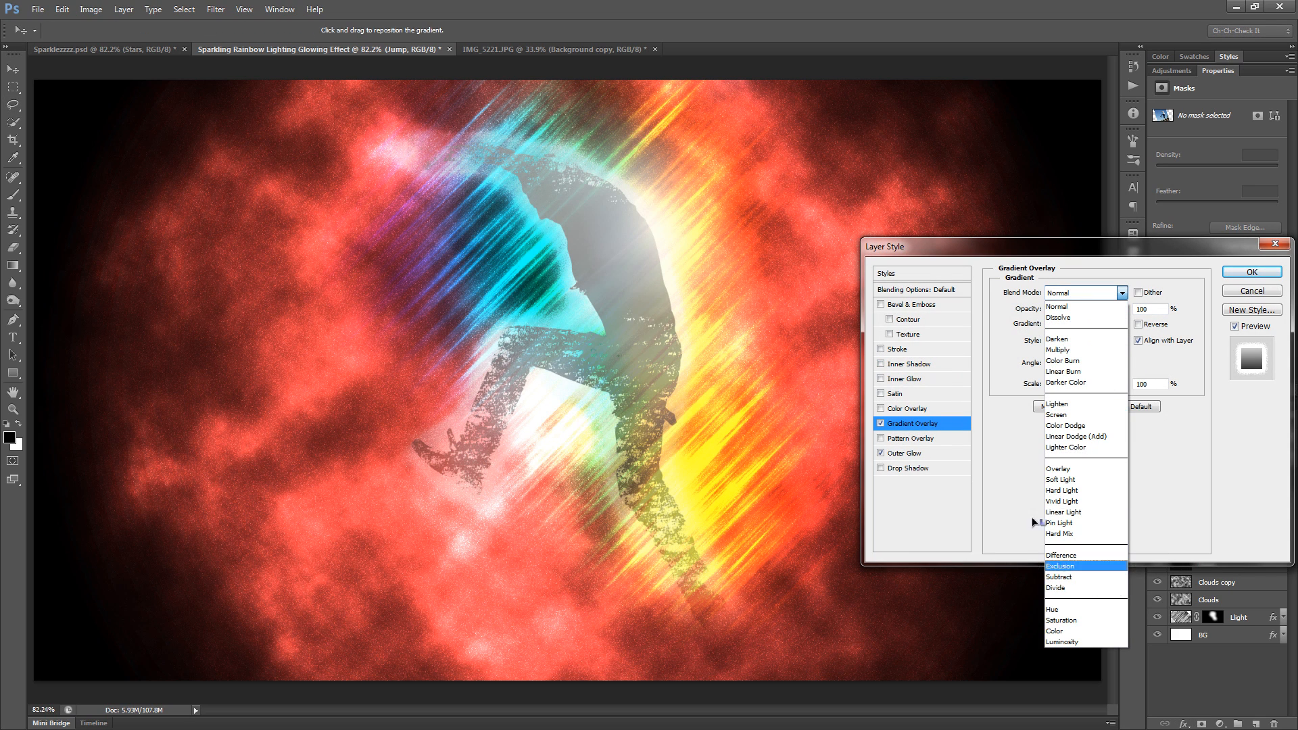
click(1089, 469)
click(1083, 324)
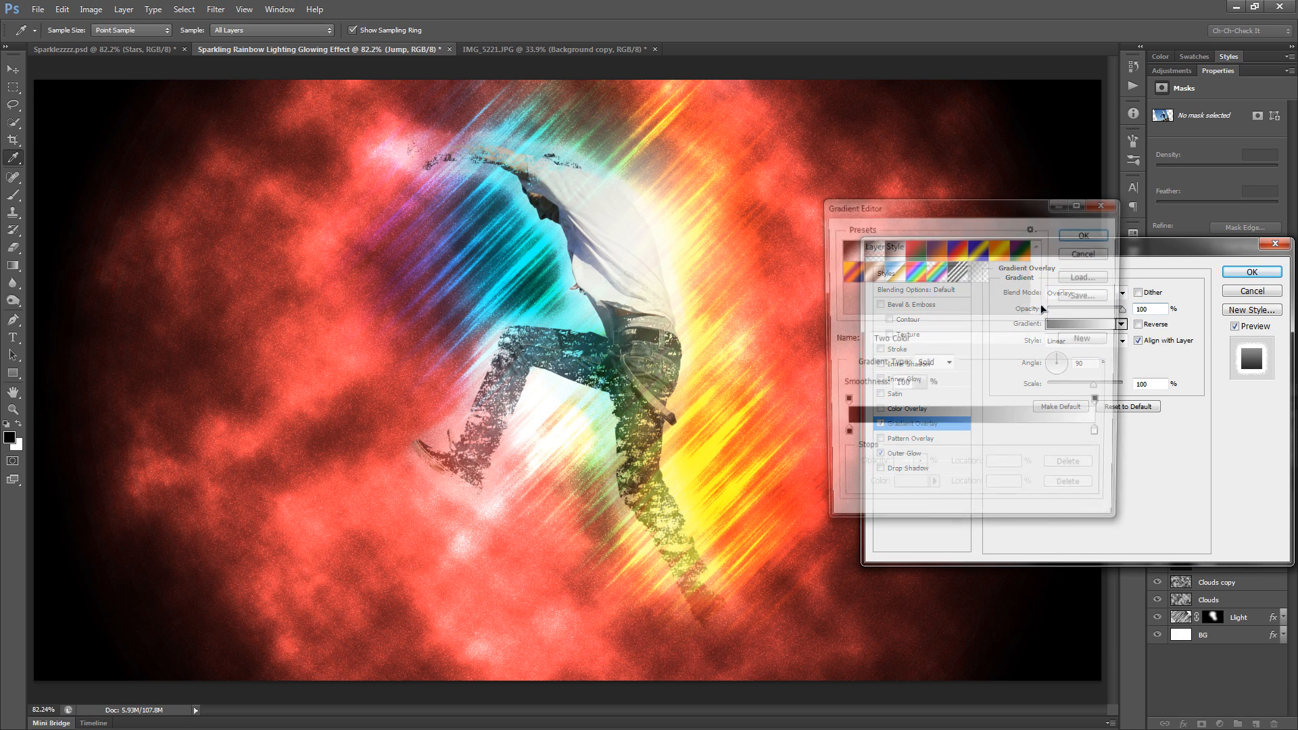
click(935, 270)
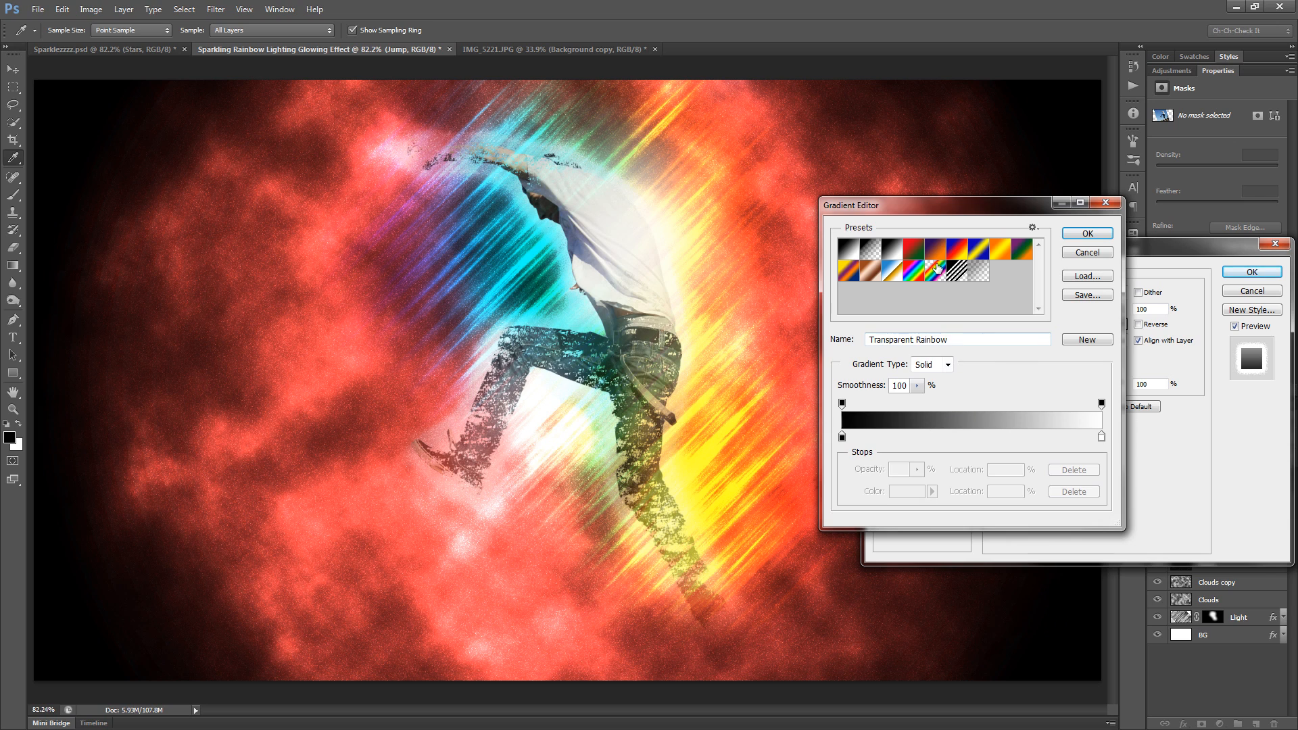
click(1095, 234)
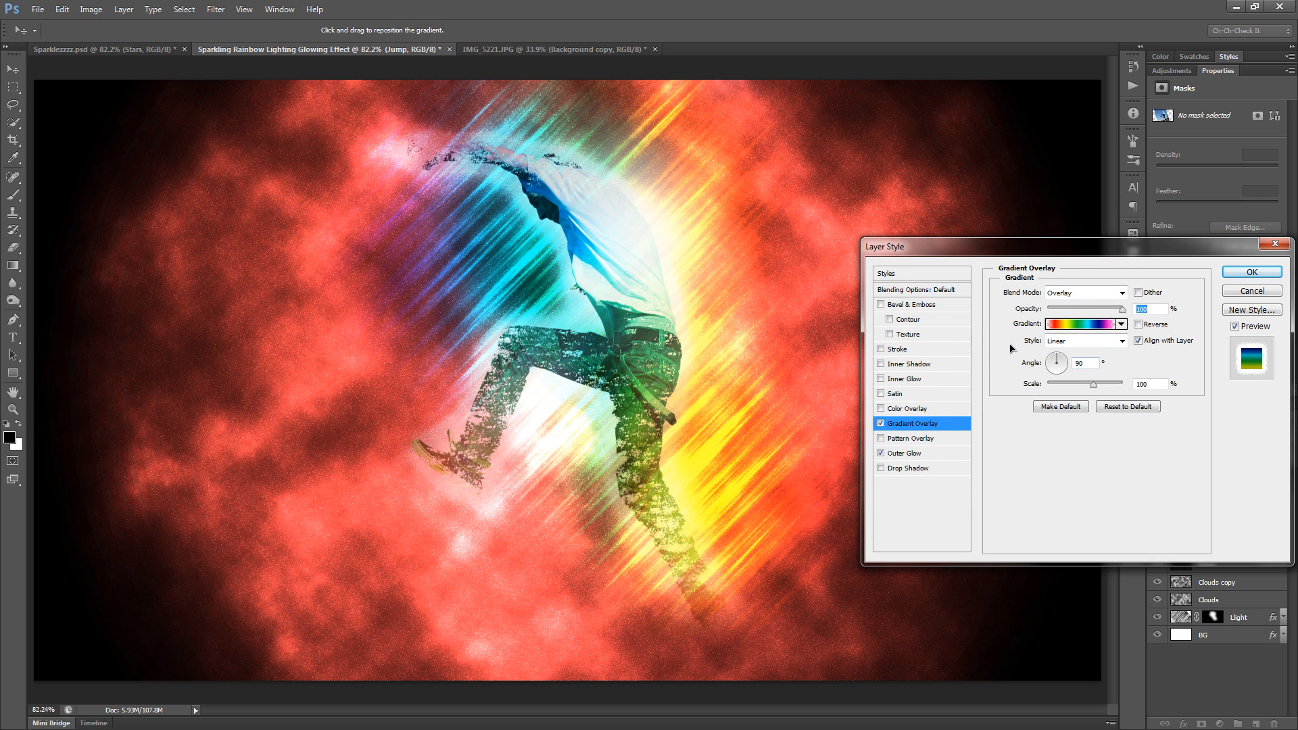
Step: Set the Jump layer's gradient overlay to a 180° angle, 57% scale and about 45% opacity, and apply the style
drag(1091, 363, 1041, 362)
text(180)
drag(1083, 388, 1069, 388)
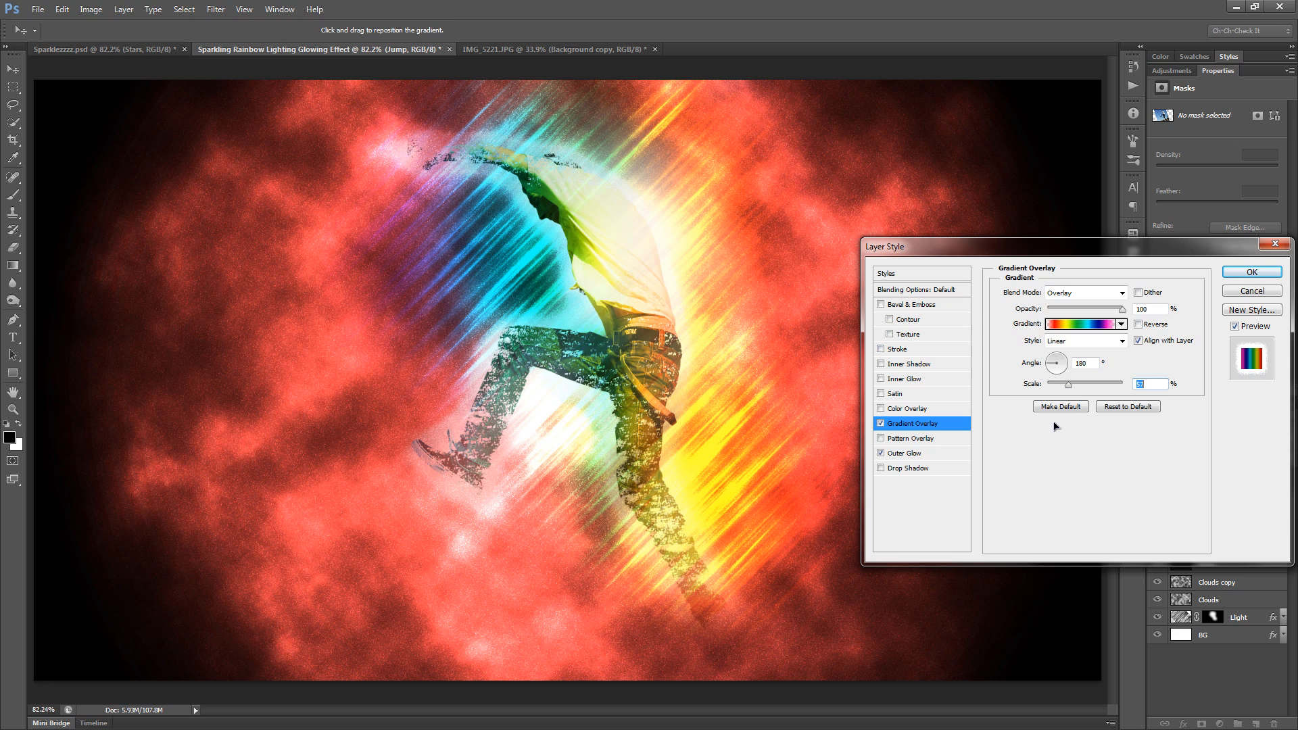
drag(1123, 310, 1080, 311)
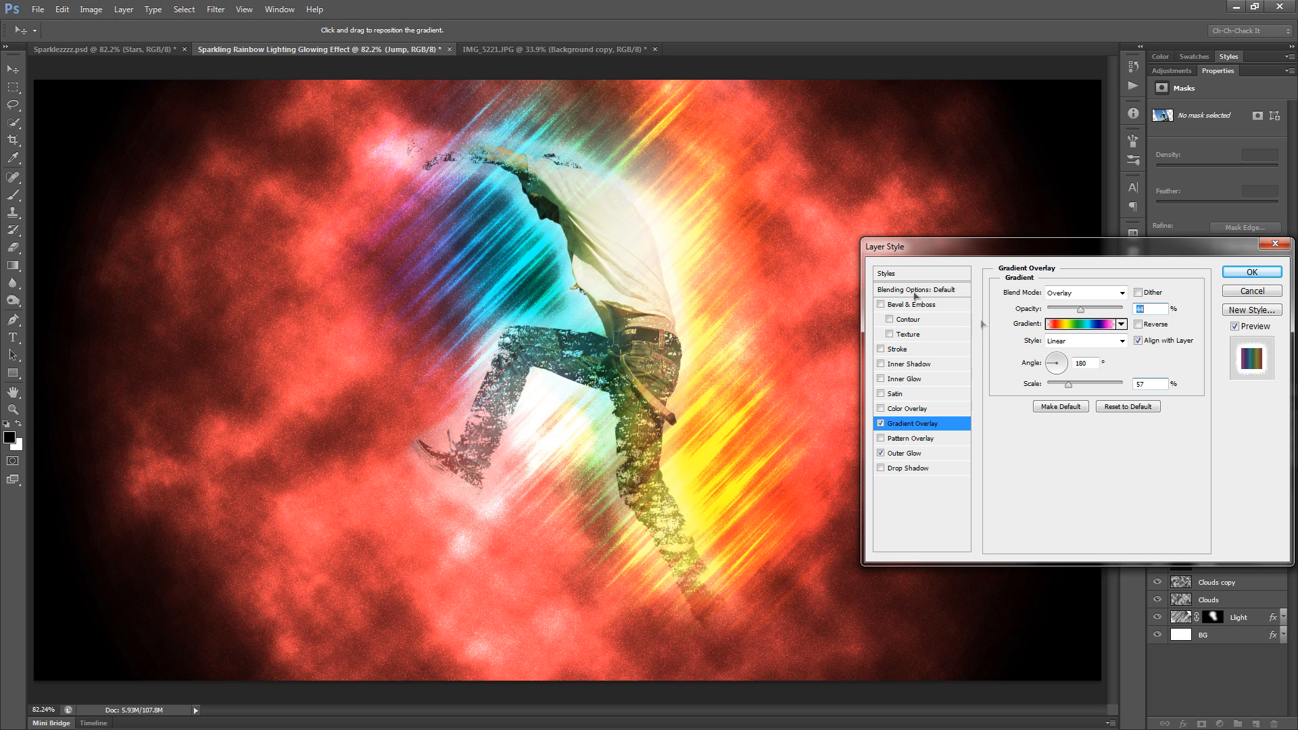
click(1251, 272)
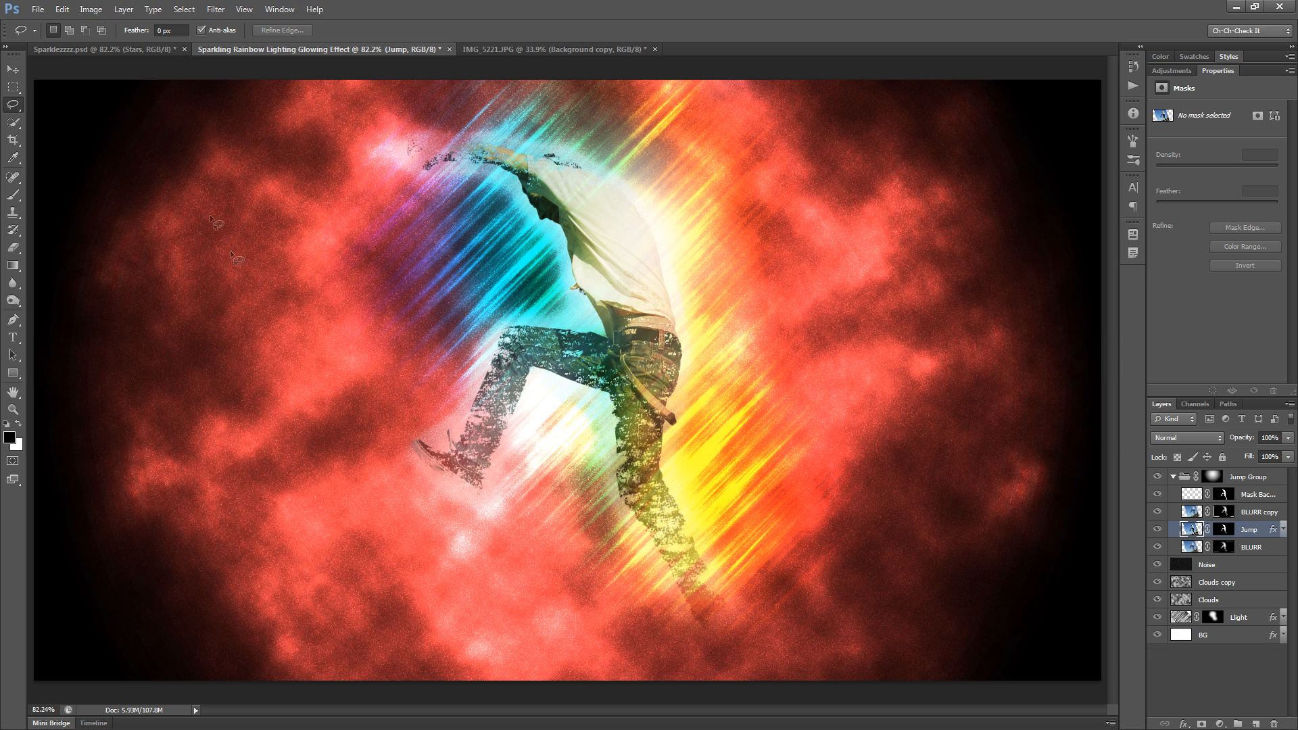
Step: Compare the current composition with the finished Sparklezzzz.psd document
click(125, 52)
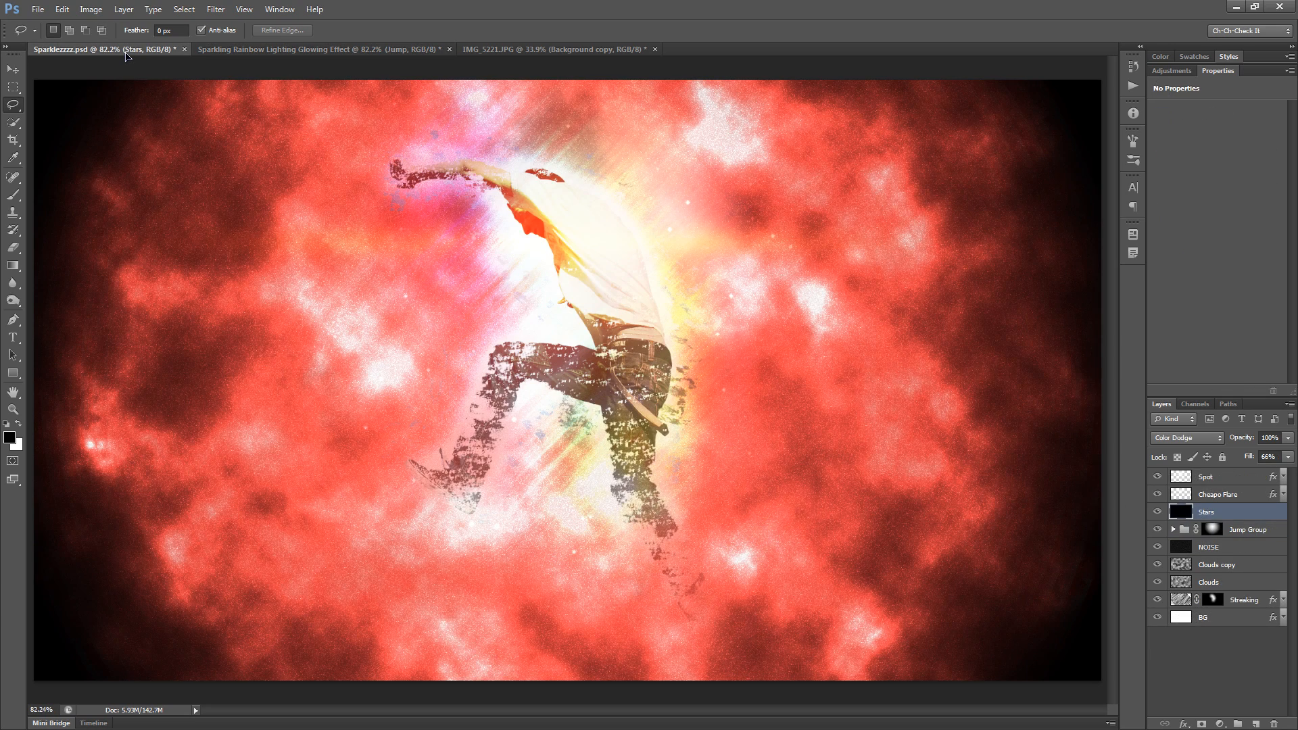
click(315, 51)
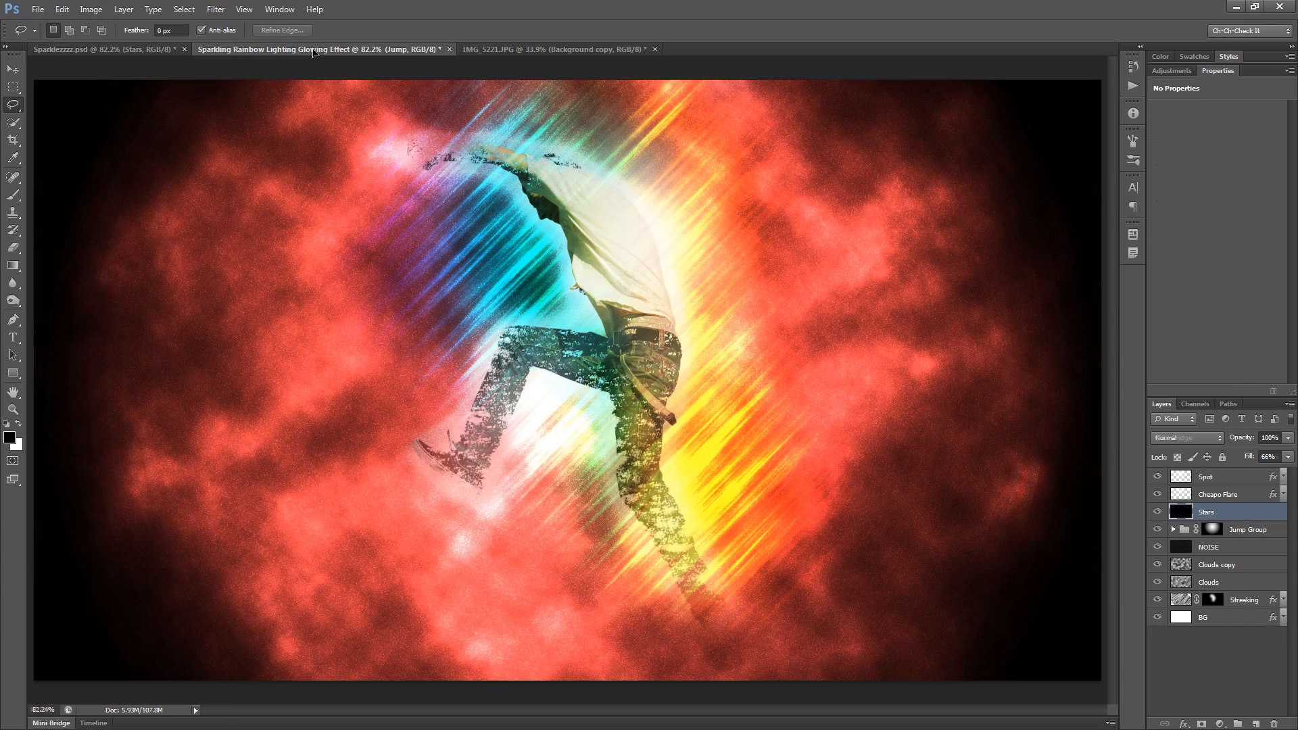
click(154, 52)
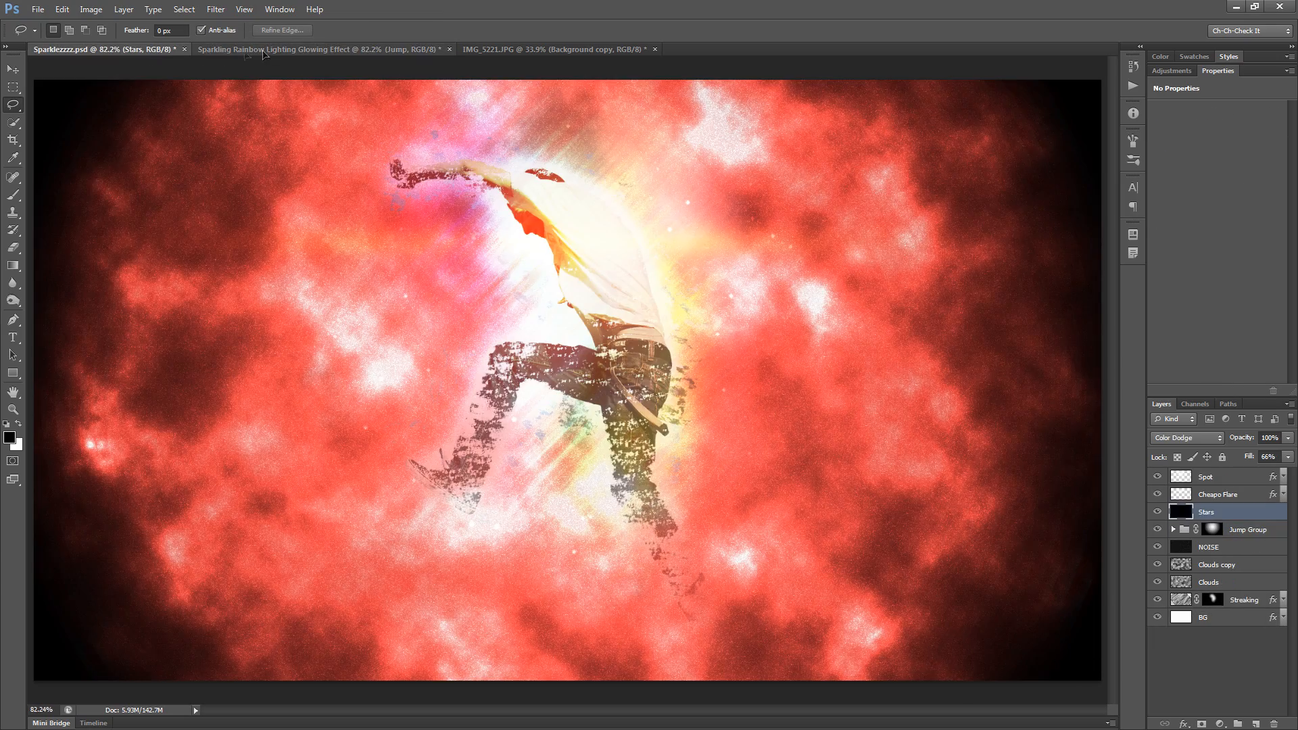
Step: Alternate between the working document and Sparklezzzz.psd to examine how strongly the light streaks and clouds show around the jumper
click(284, 53)
click(119, 51)
click(335, 51)
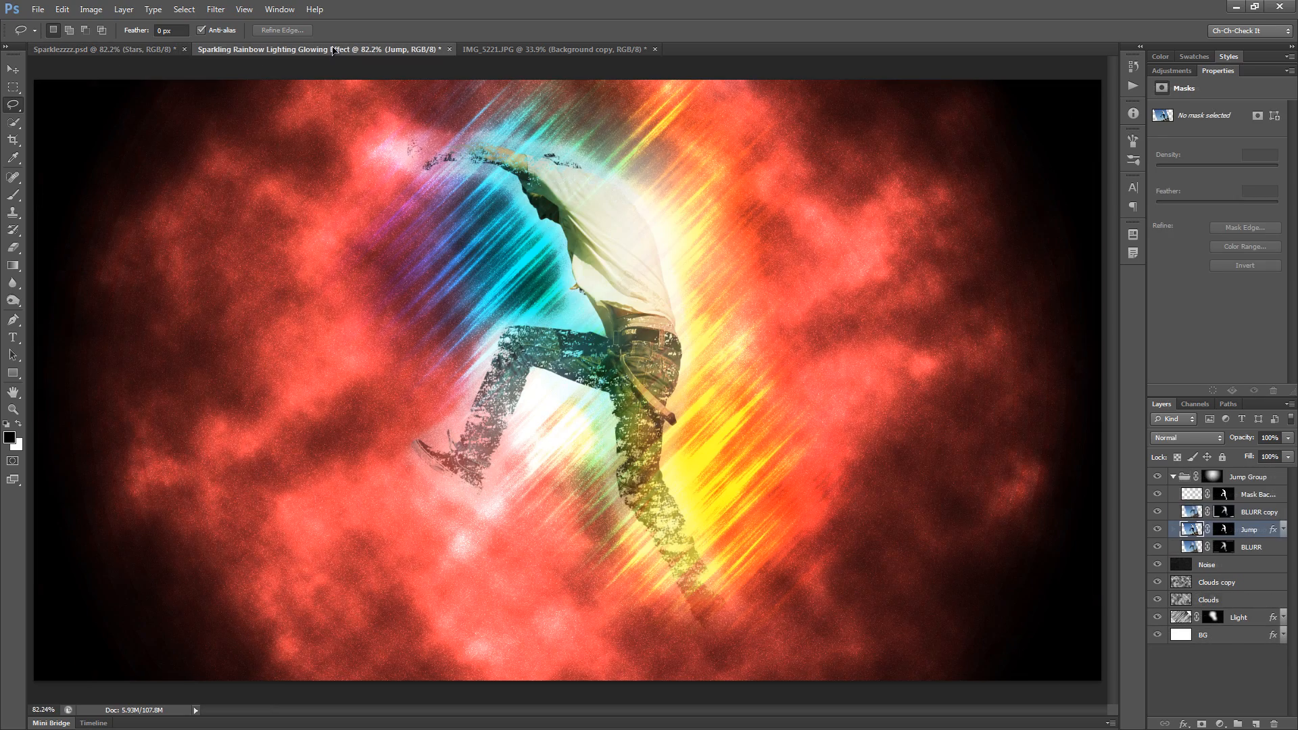
click(113, 51)
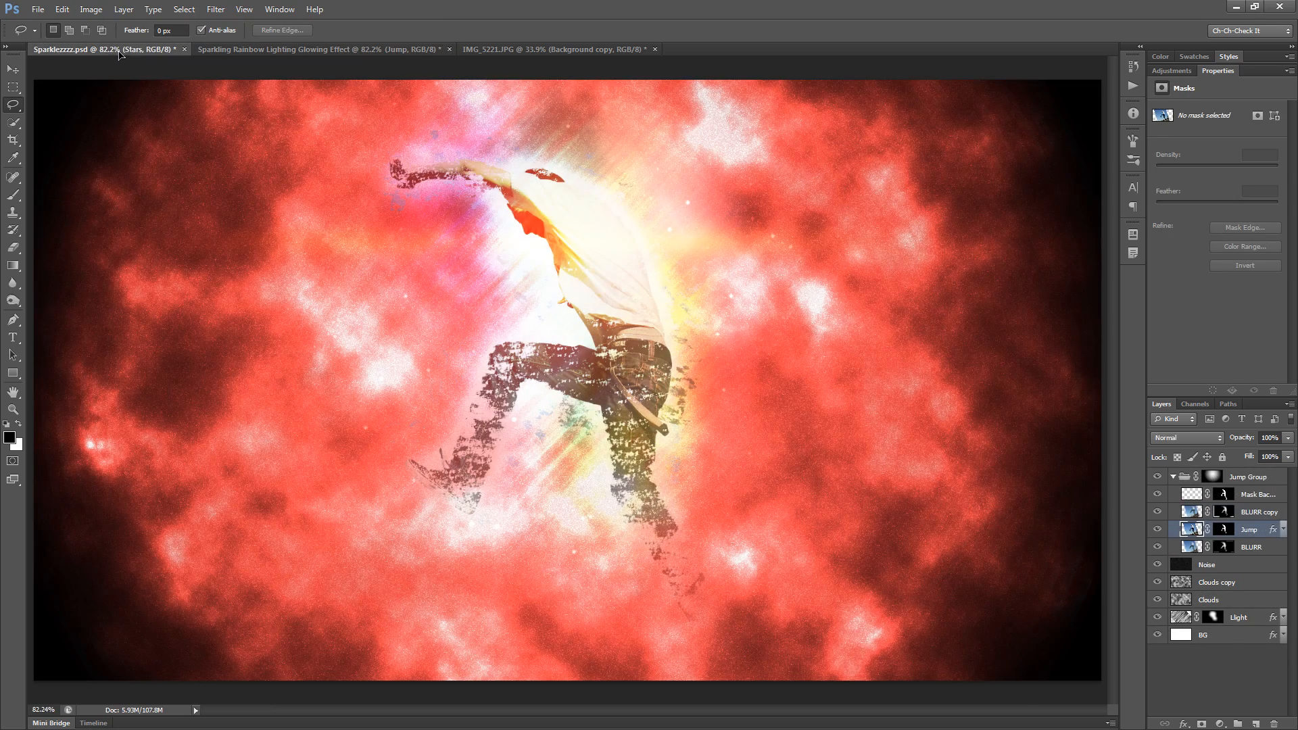
click(276, 51)
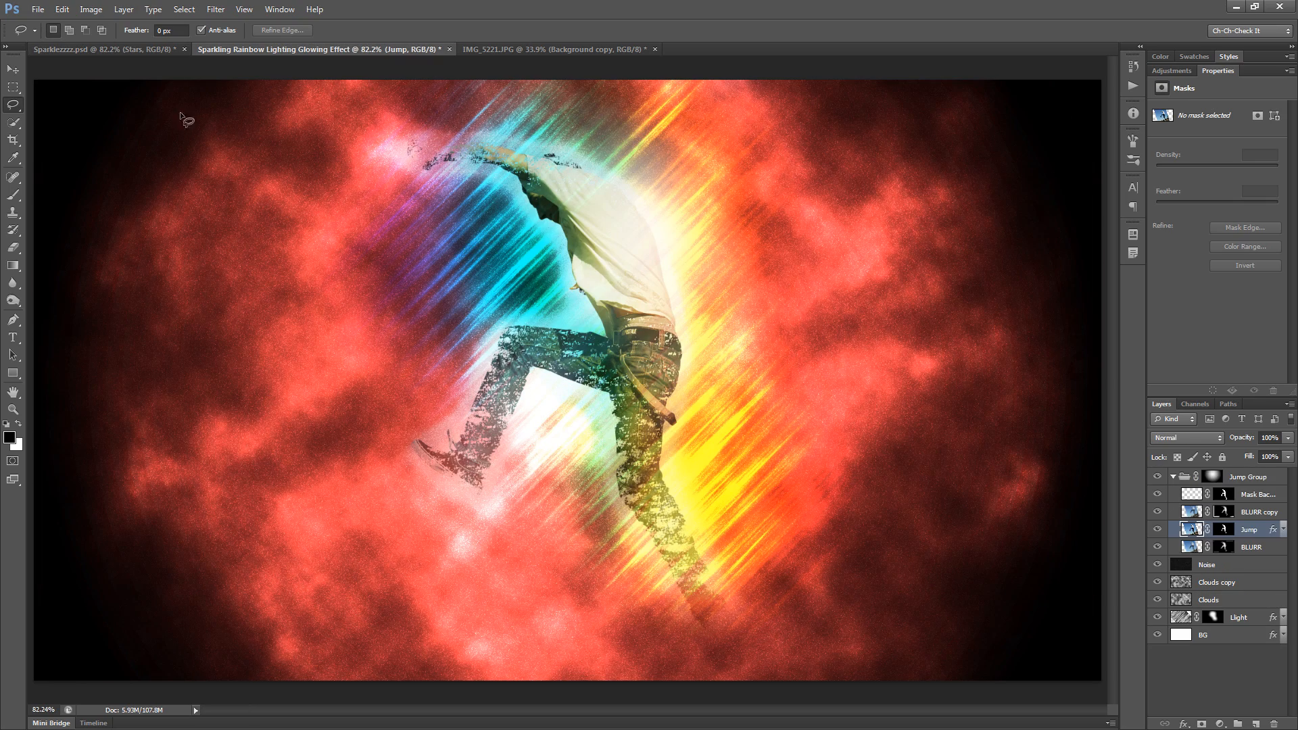
click(115, 50)
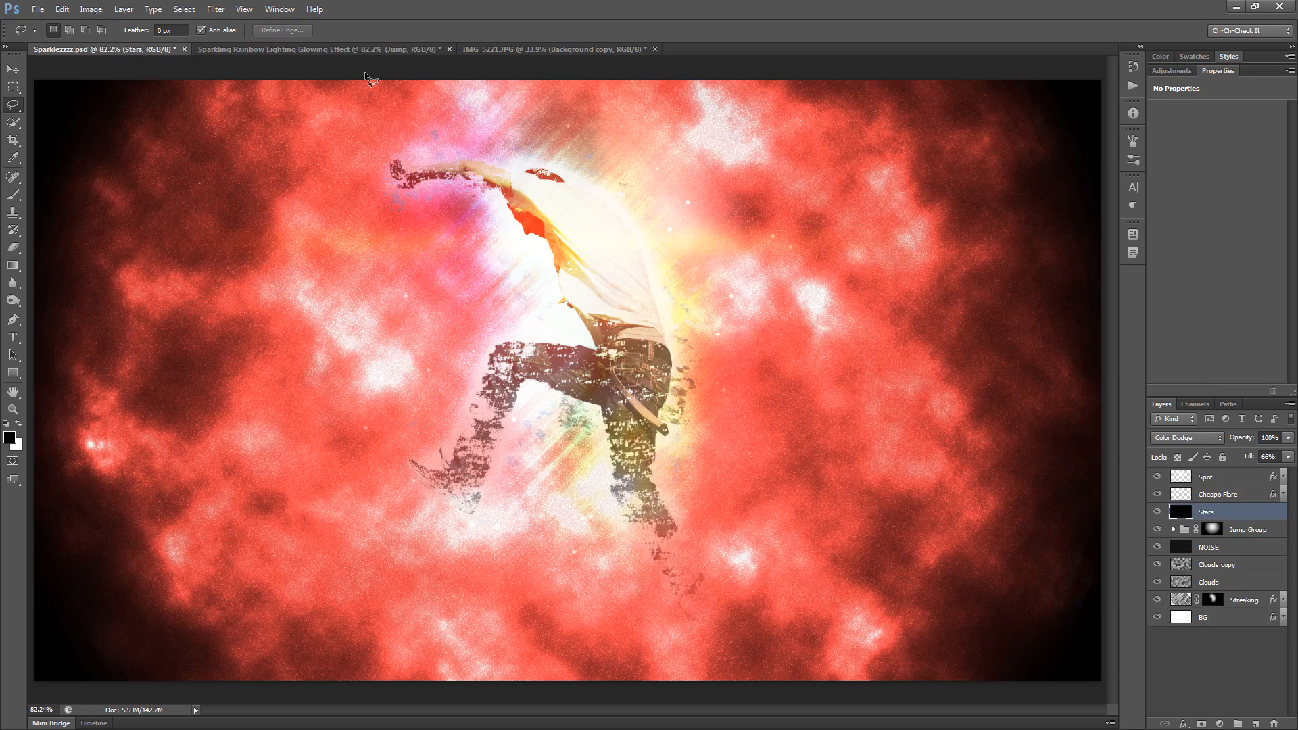
click(383, 51)
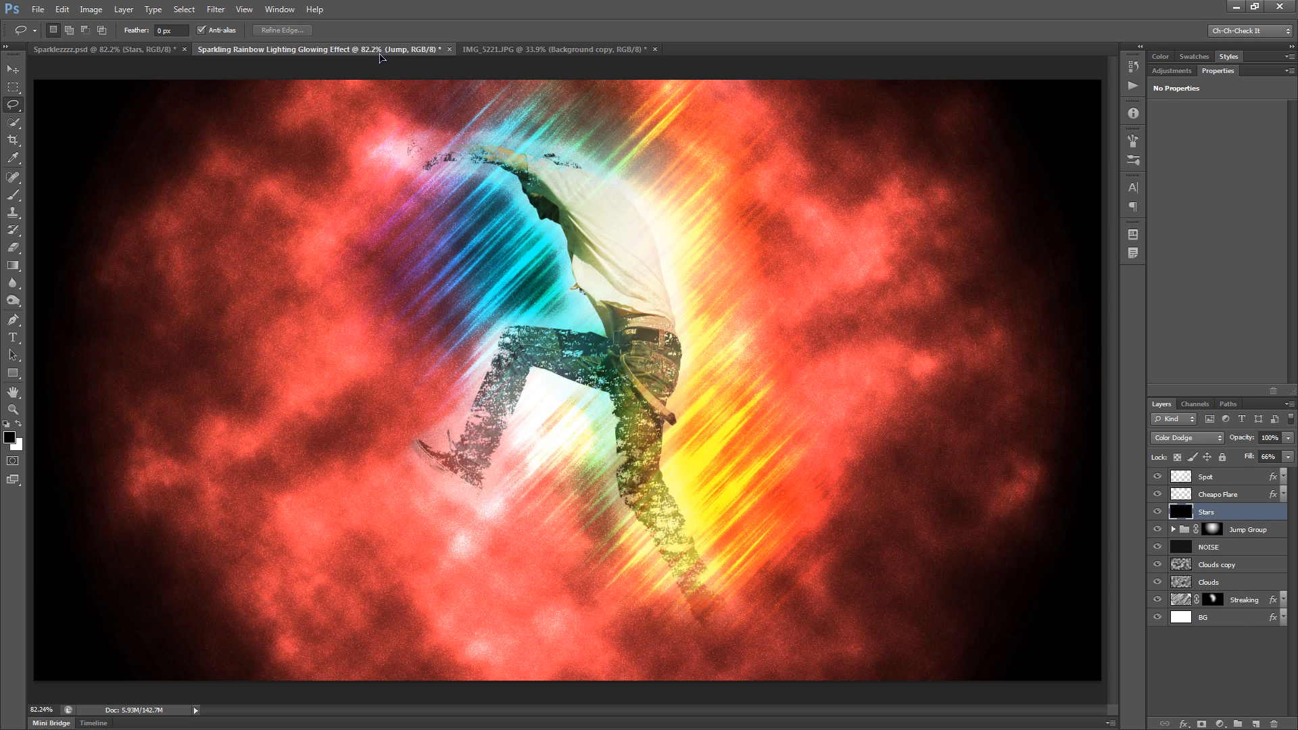
Step: Reduce the Light layer's fill to 67%, leaving its effects list collapsed
click(1248, 617)
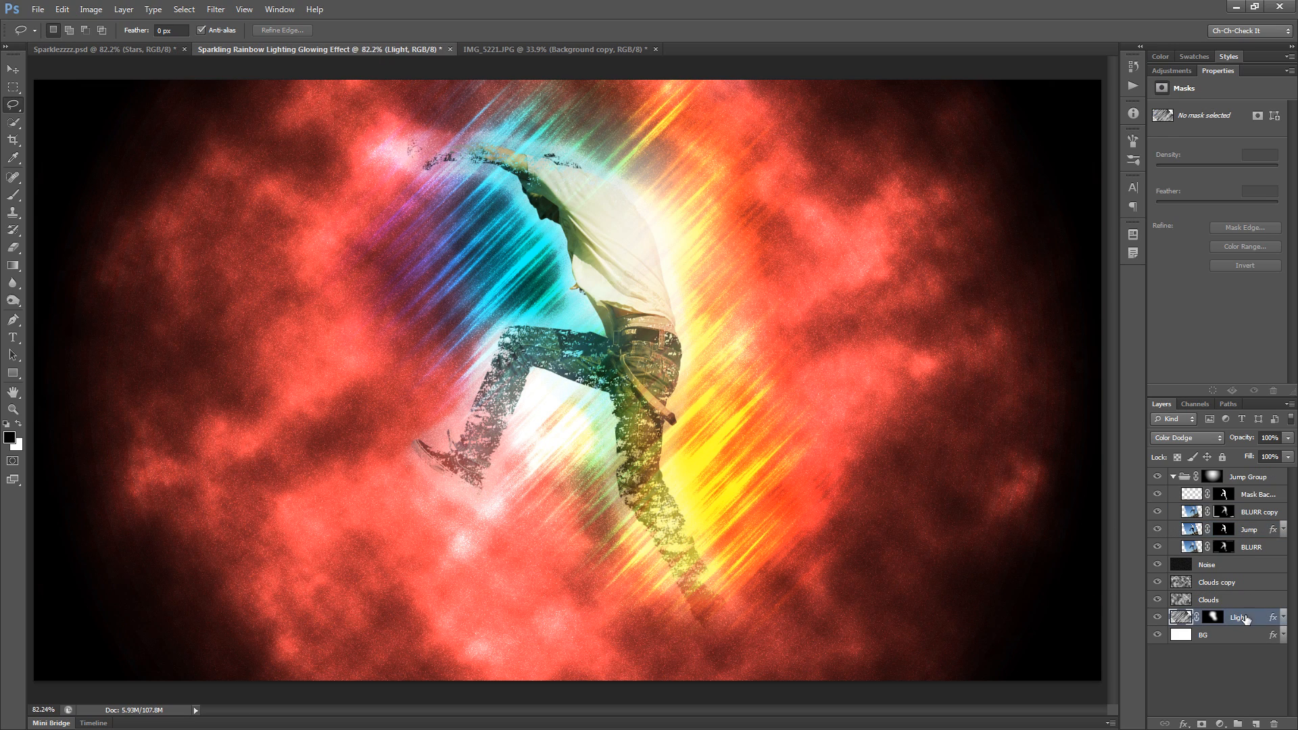
drag(1249, 459, 1228, 466)
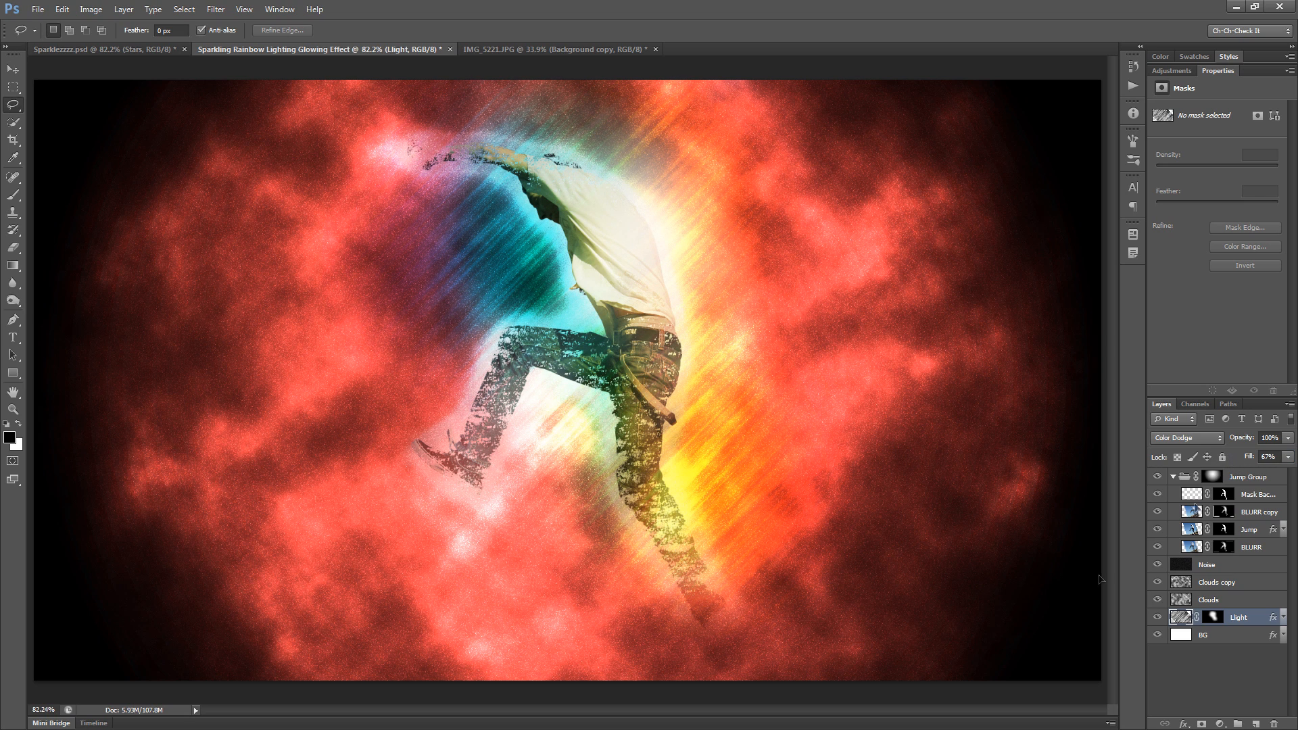
click(1283, 617)
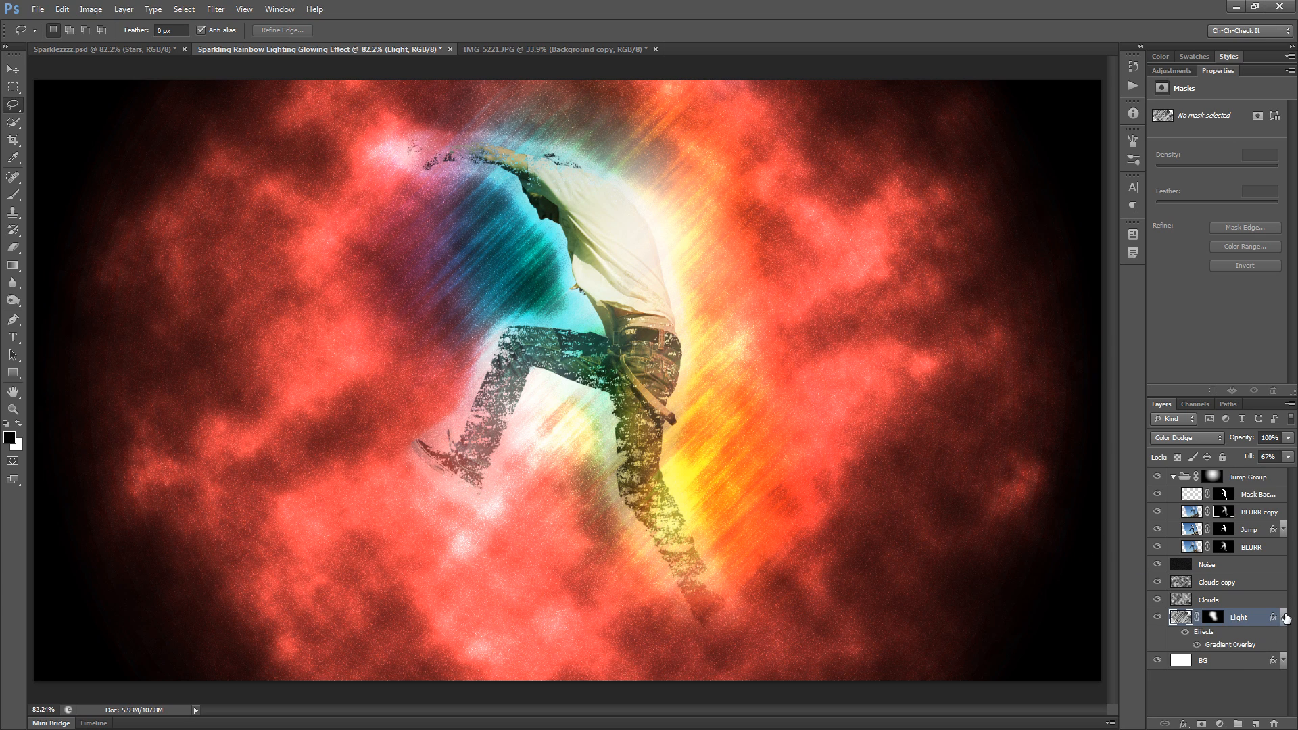
click(1283, 618)
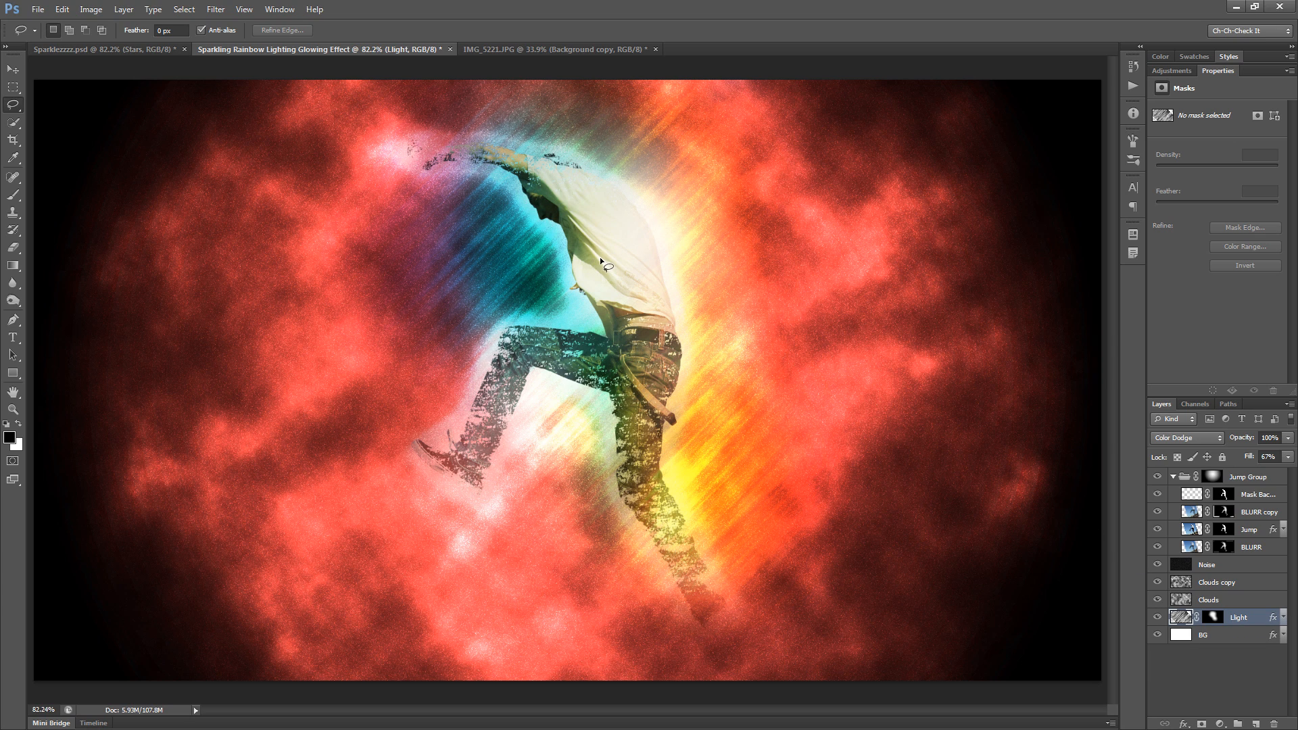
Step: Raise the fill to 100% on the Clouds copy layer and to 97% on the Clouds layer
click(1235, 600)
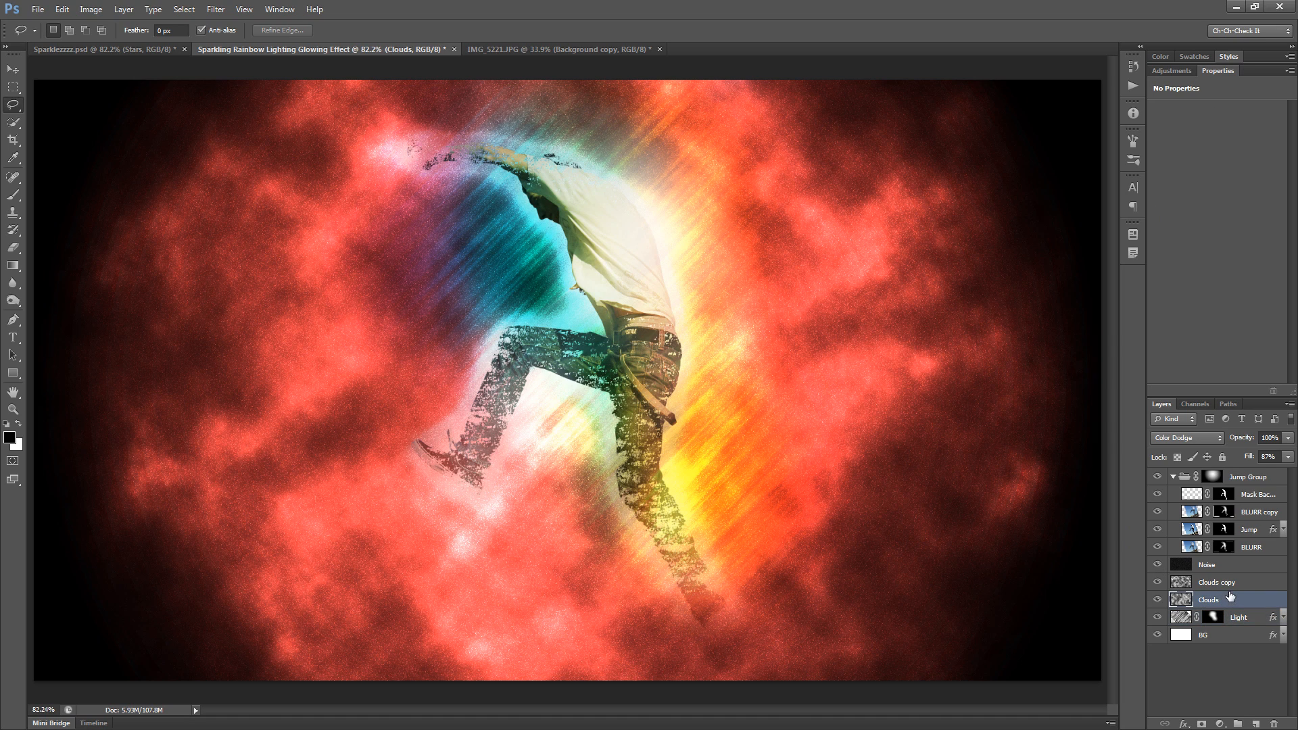
click(1236, 568)
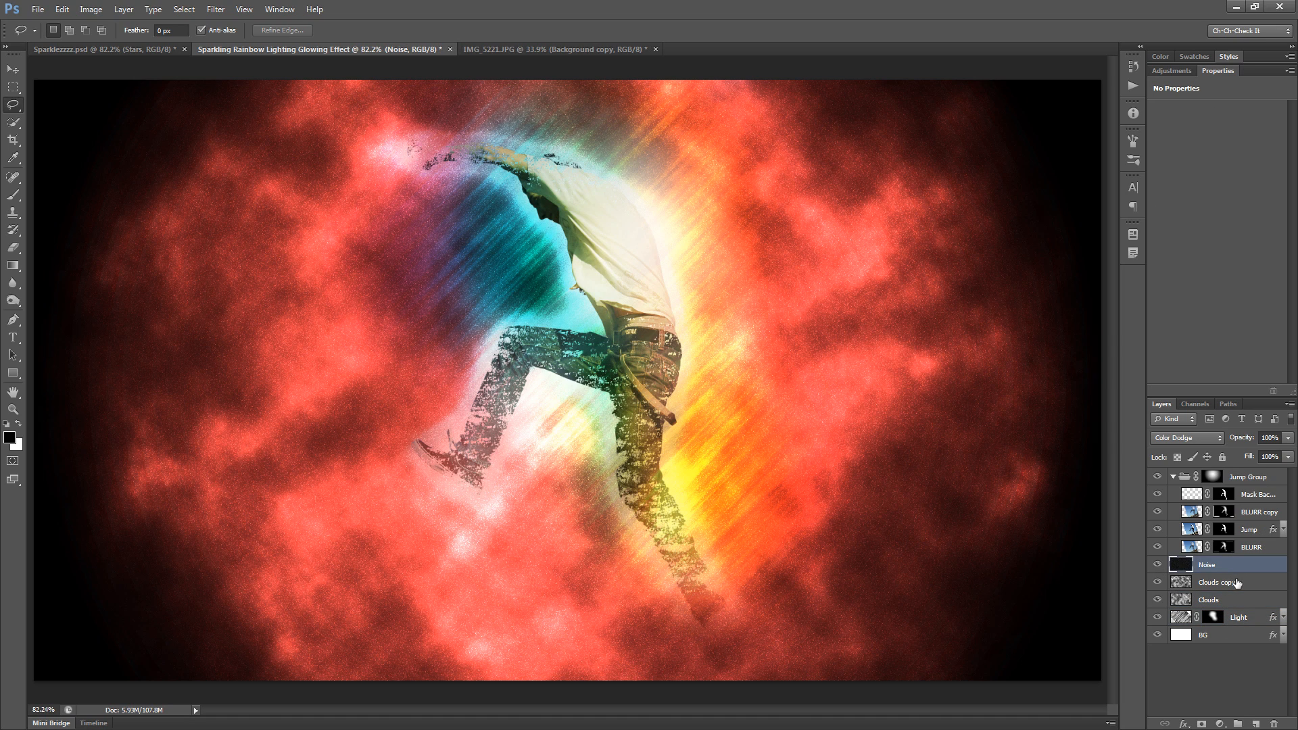
click(1237, 582)
drag(1246, 457, 1292, 458)
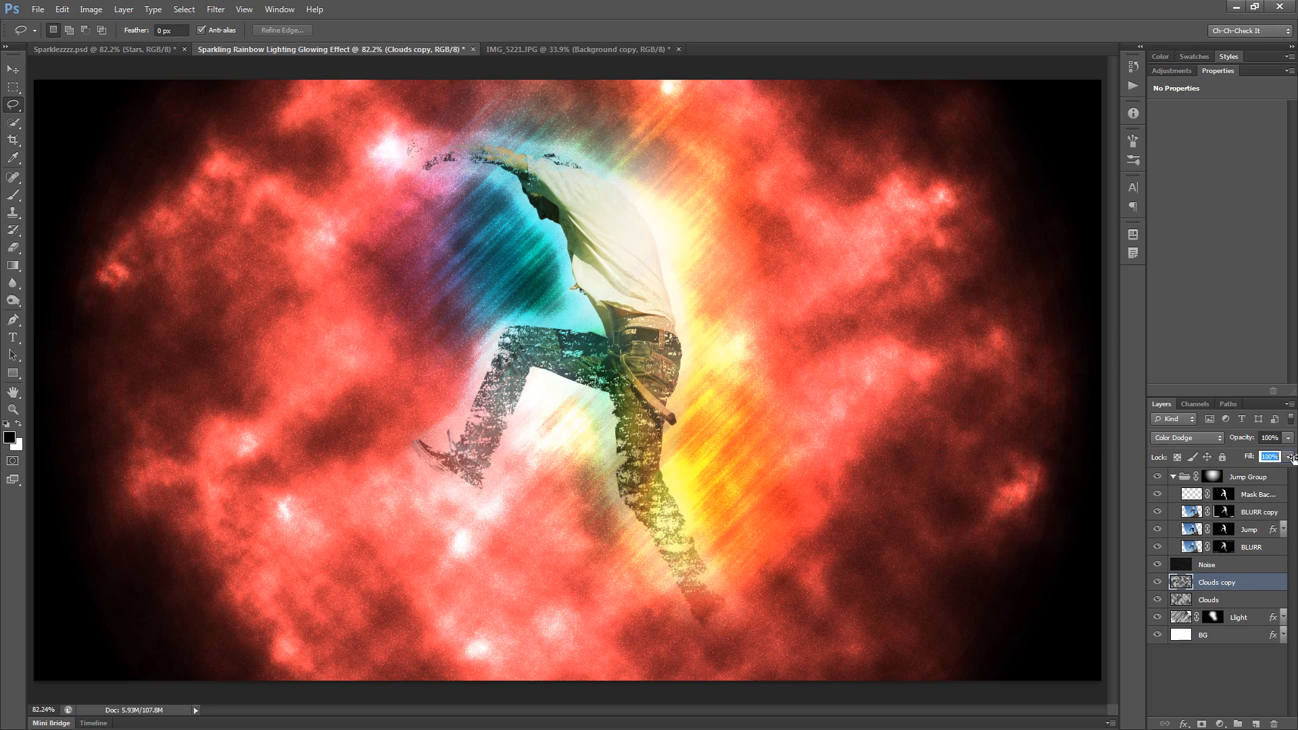
click(1209, 600)
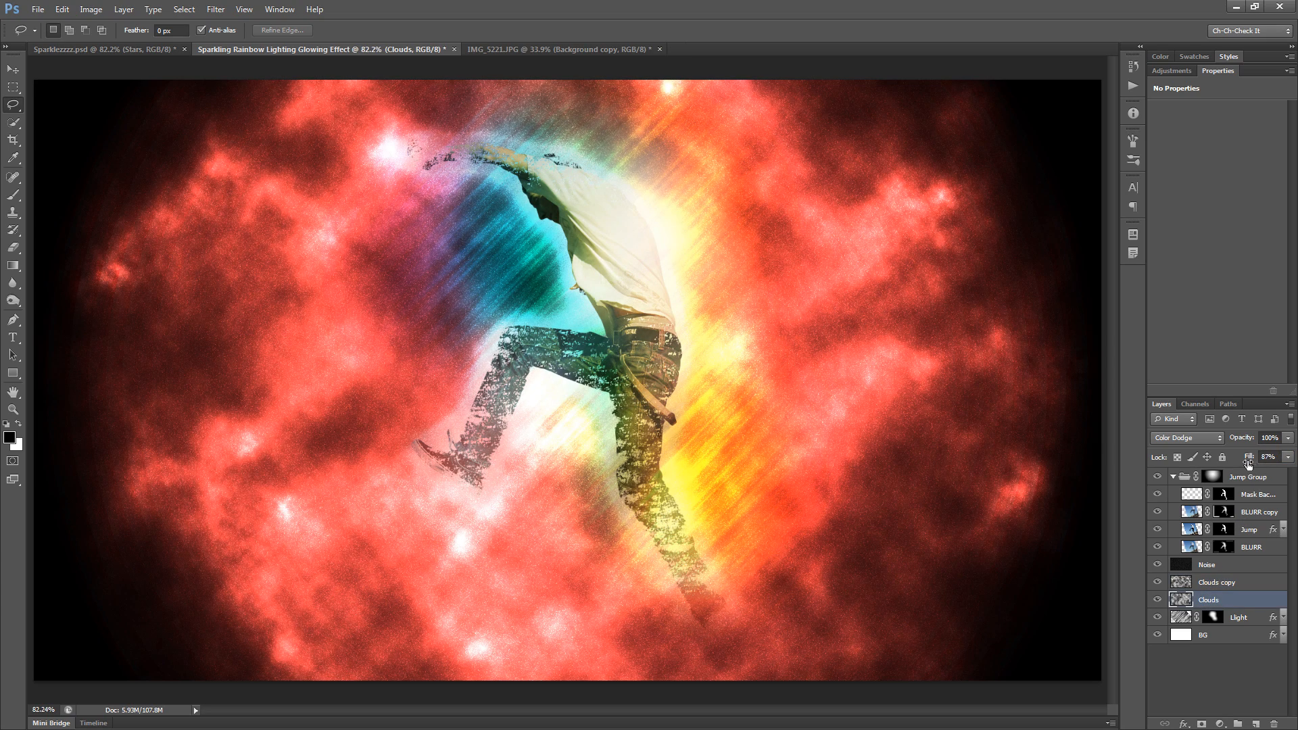
drag(1288, 460, 1289, 459)
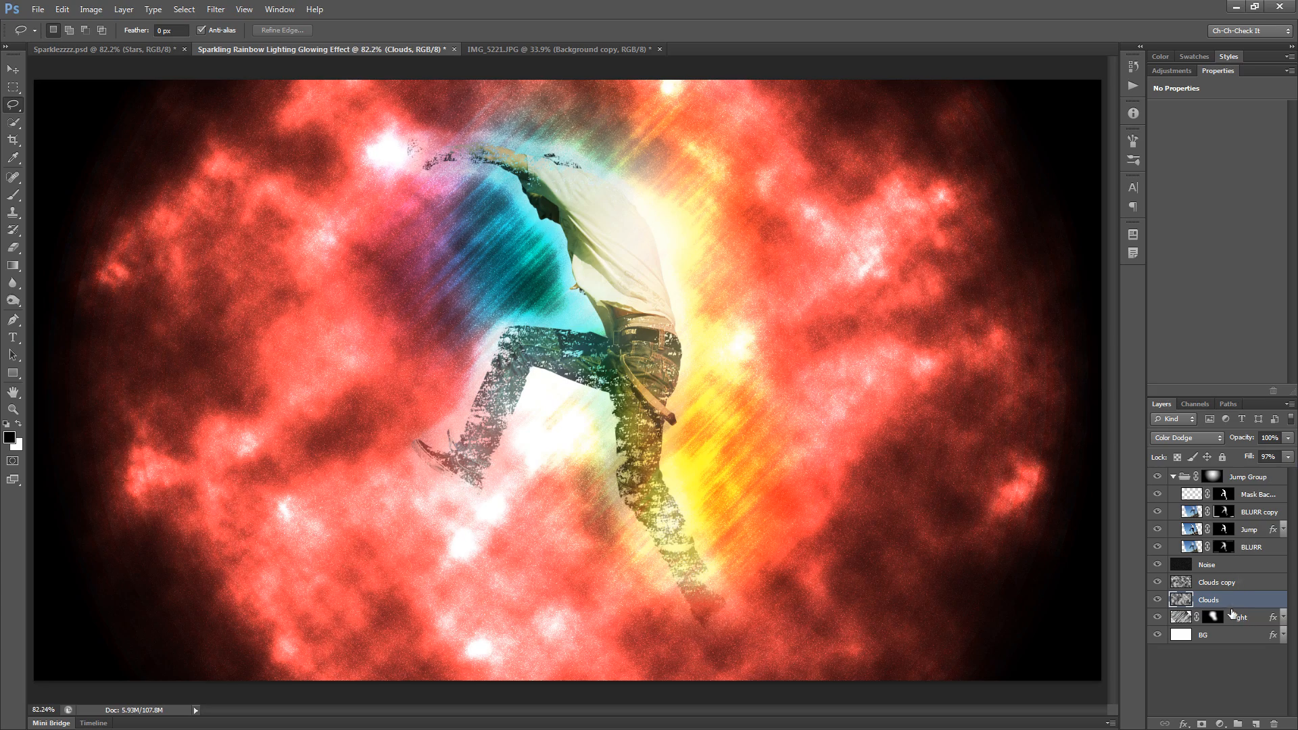
Step: Render the Clouds filter on the Clouds copy layer and reapply it several times to vary the bright cloud pattern
click(1223, 582)
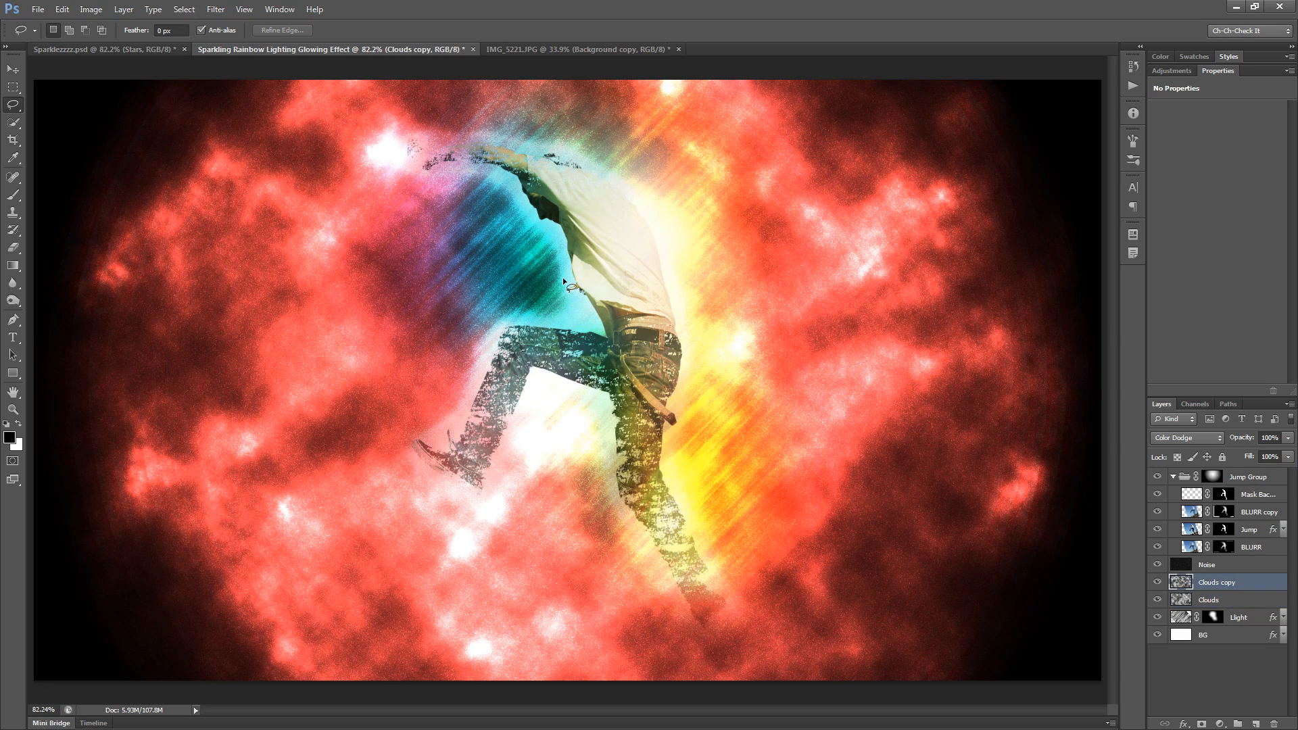
scroll(484, 227, up, 2)
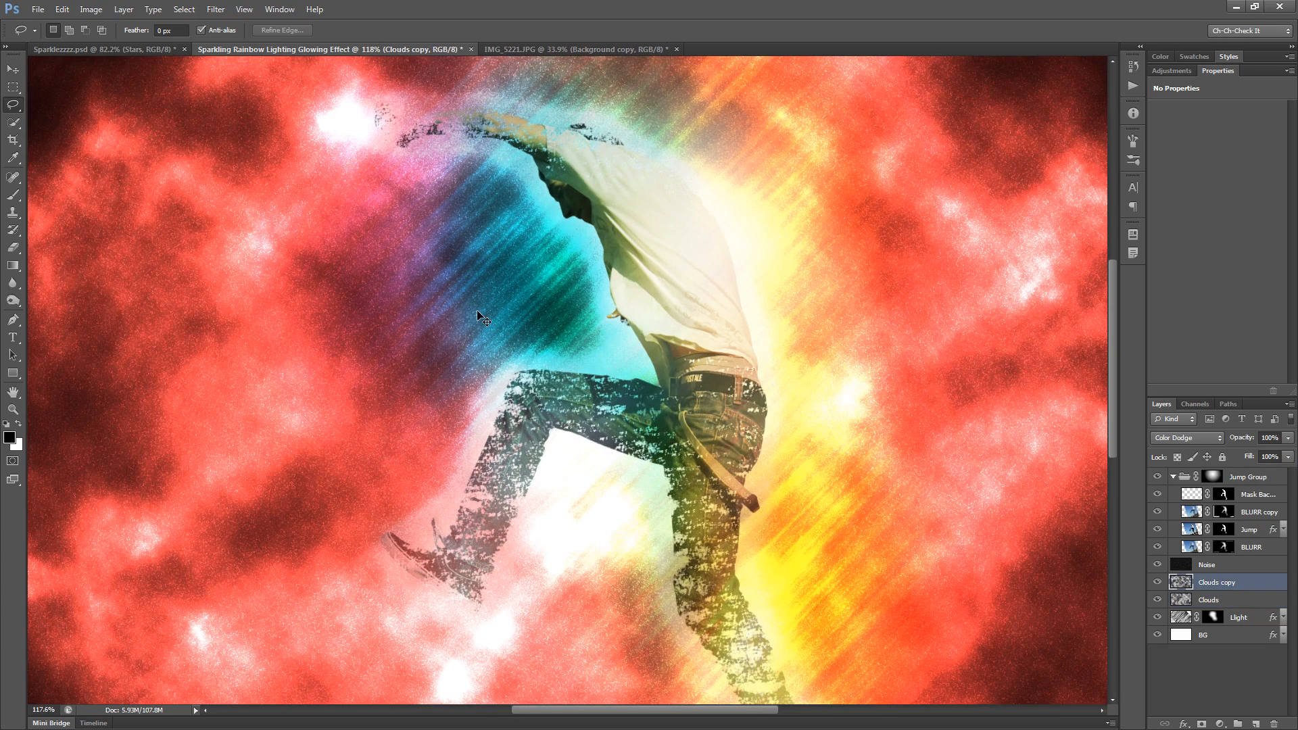
scroll(477, 312, down, 2)
click(216, 10)
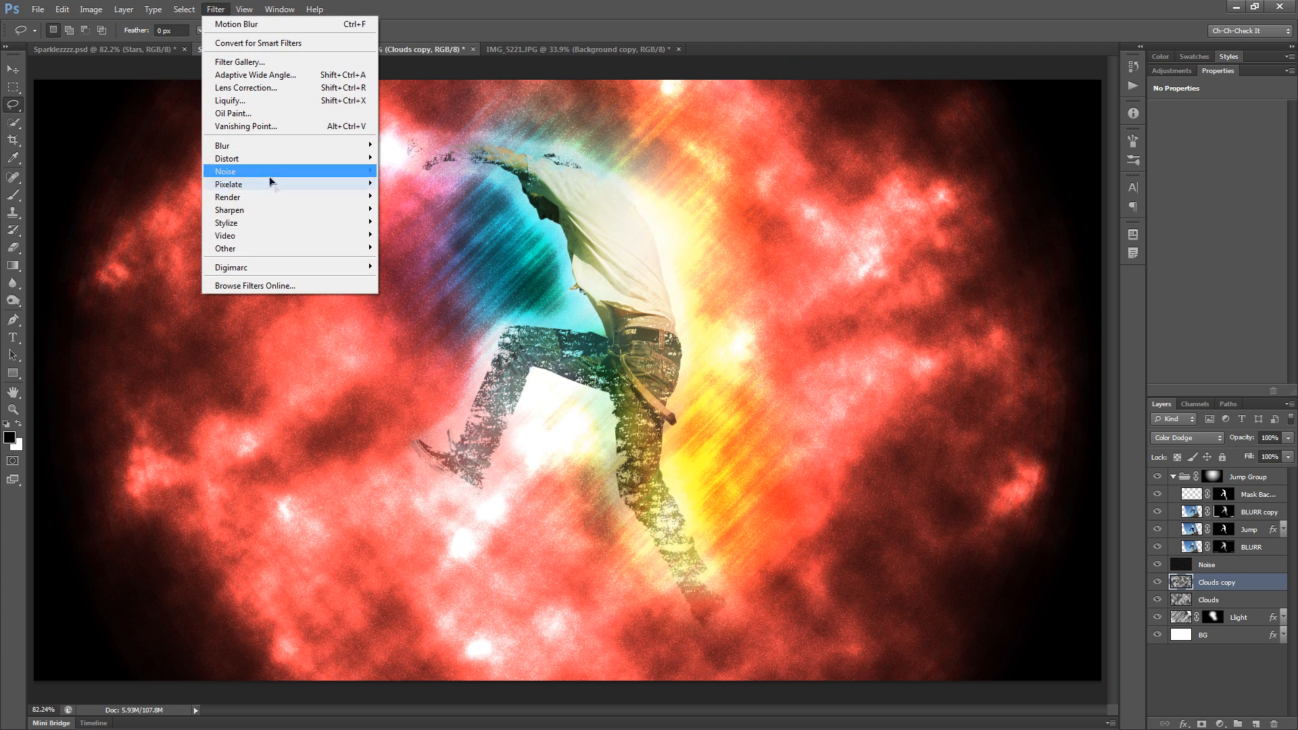
mouse_move(359, 196)
click(433, 196)
key(ctrl+f)
key(ctrl+f)
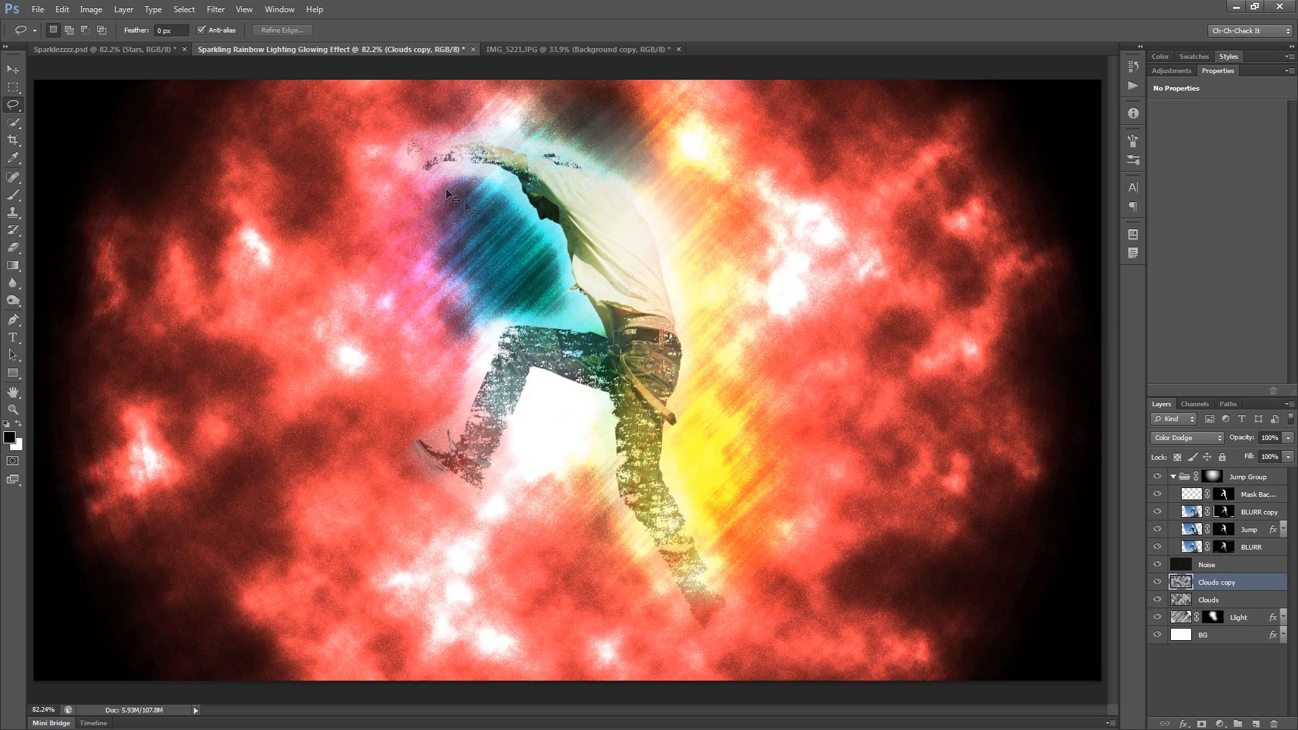
key(ctrl+f)
key(ctrl+f)
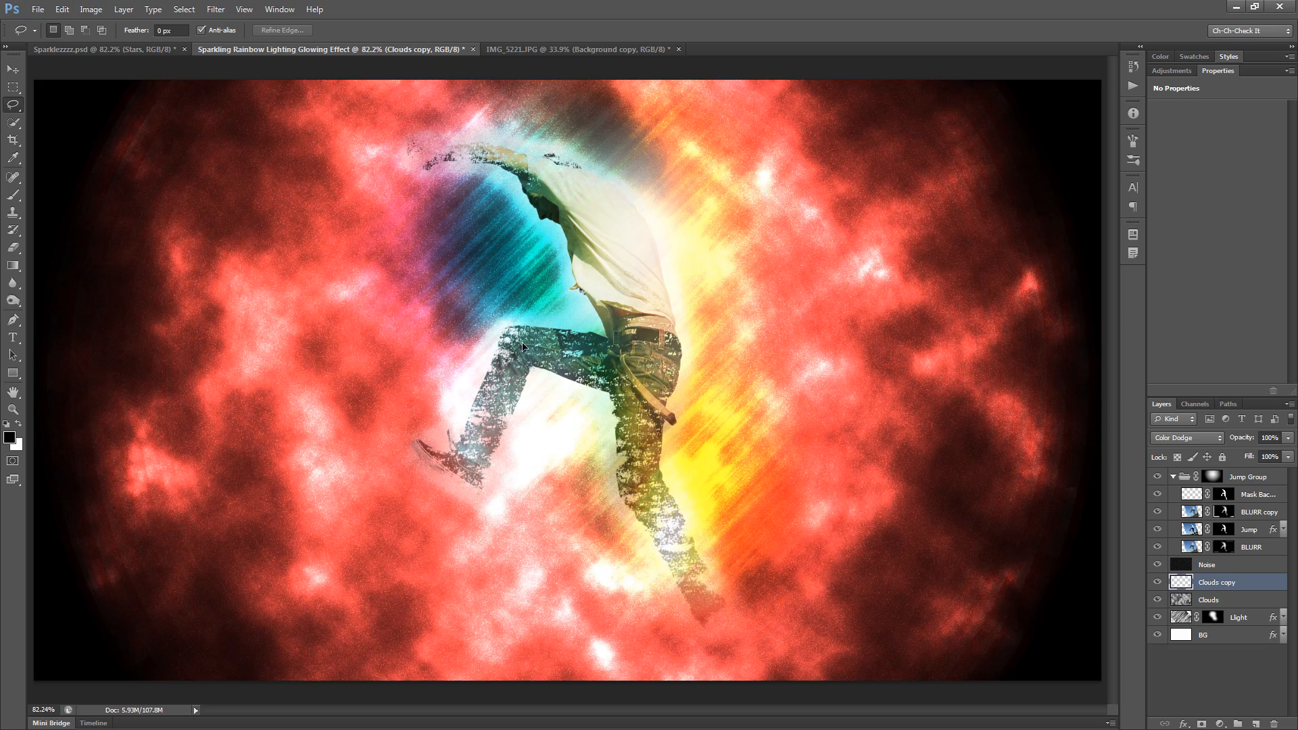
key(ctrl+f)
key(ctrl+f)
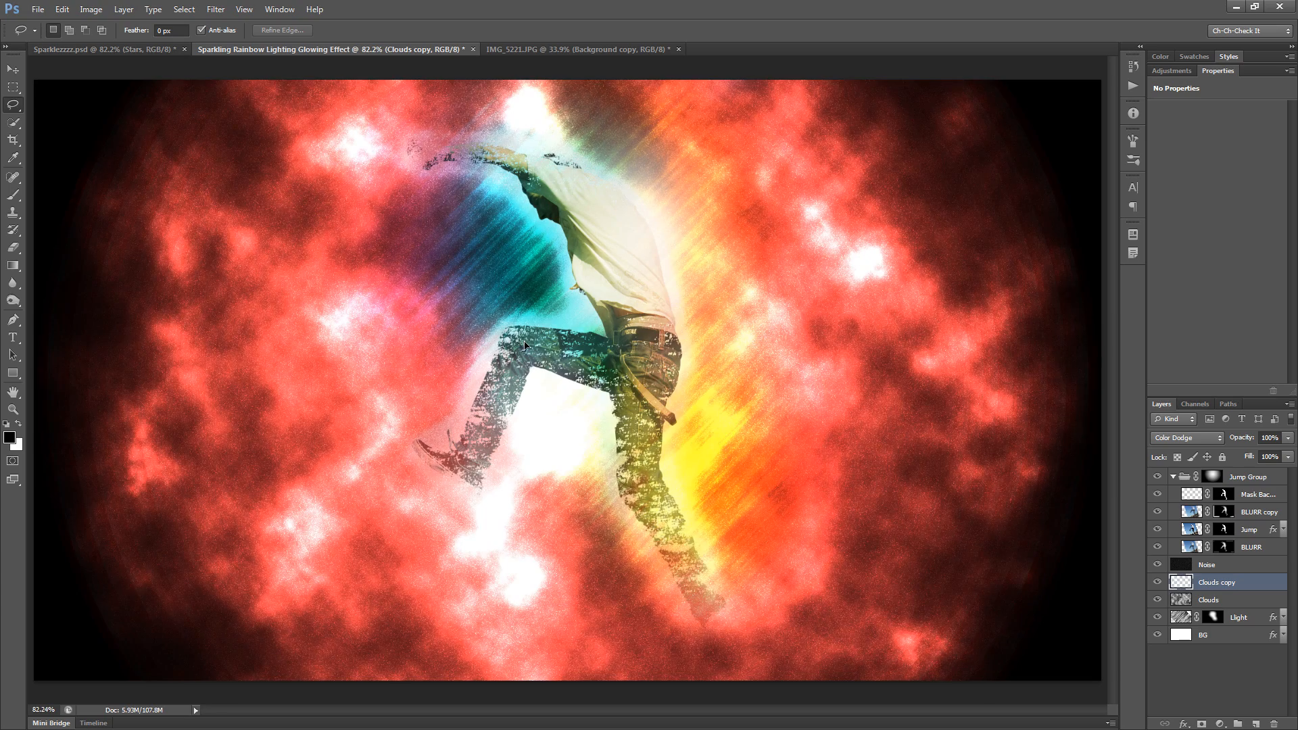
key(ctrl+f)
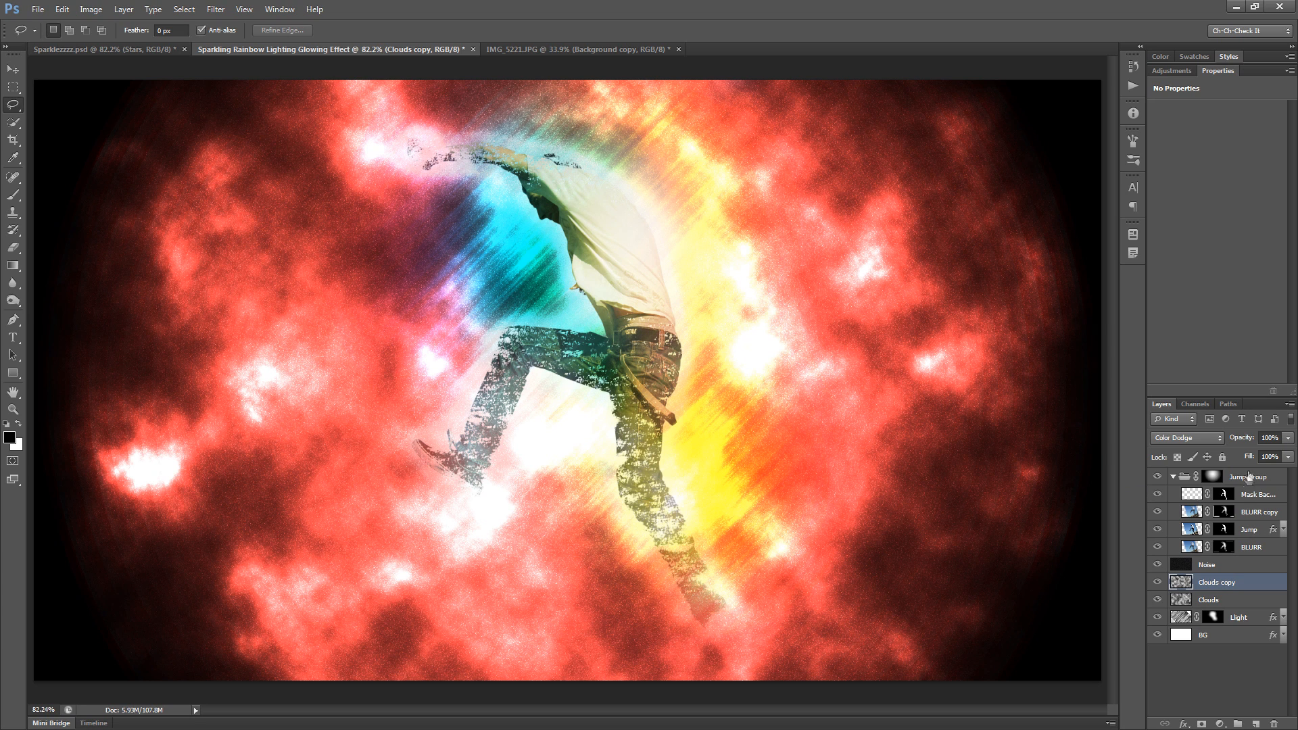
Step: Try lower fill amounts on the Clouds copy layer and set its fill to 97%
drag(1252, 458, 1239, 459)
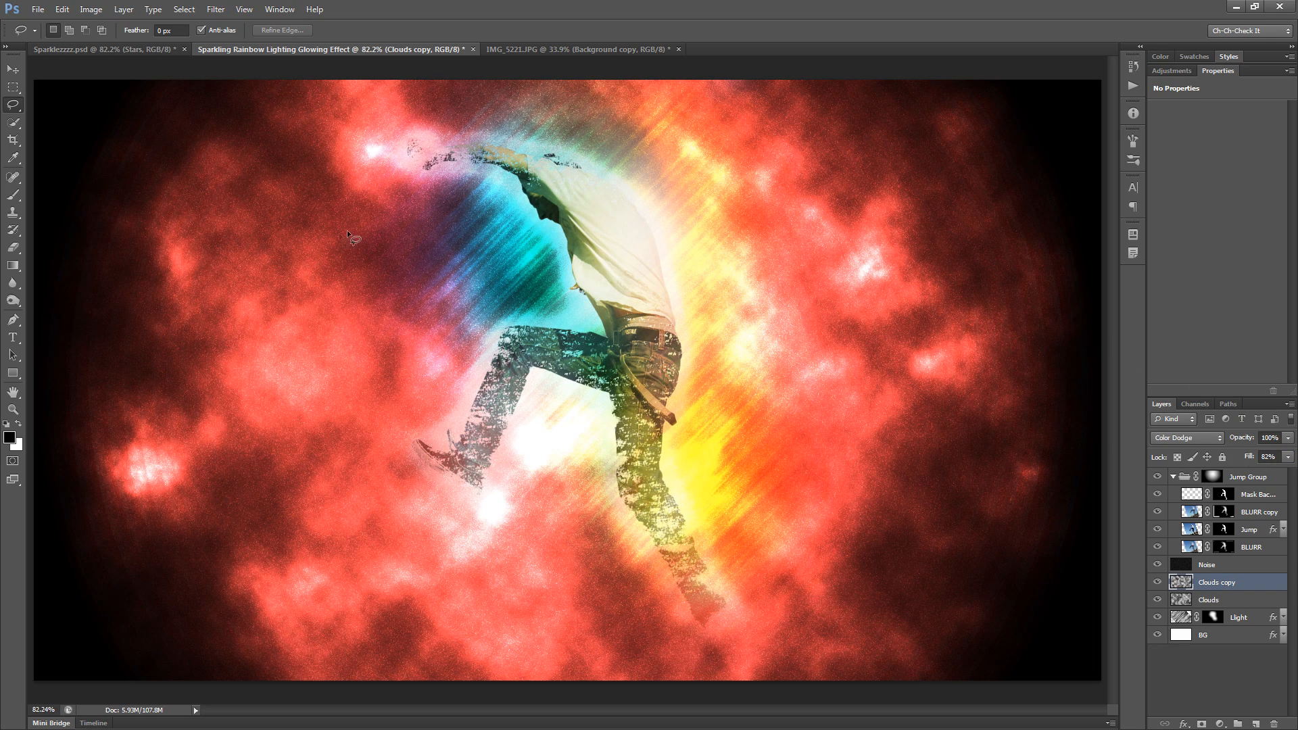
drag(1254, 459, 1268, 459)
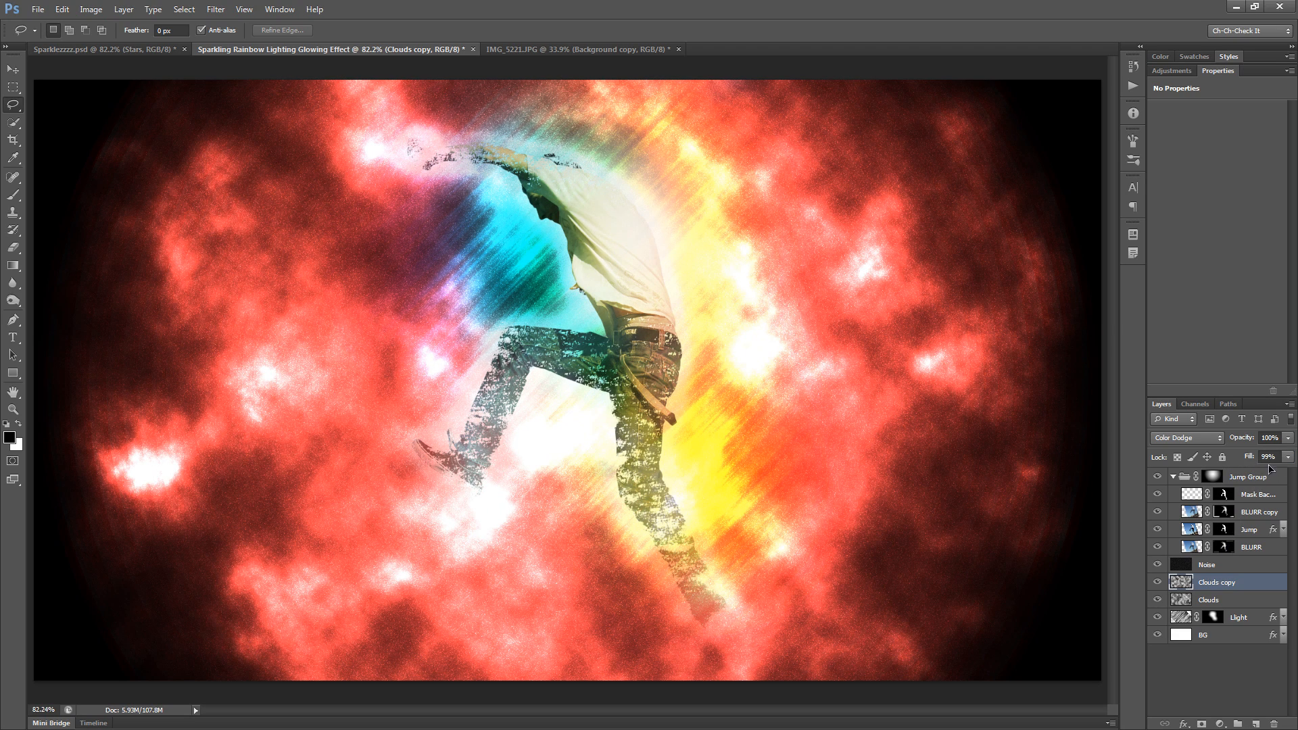
click(1265, 457)
text(97)
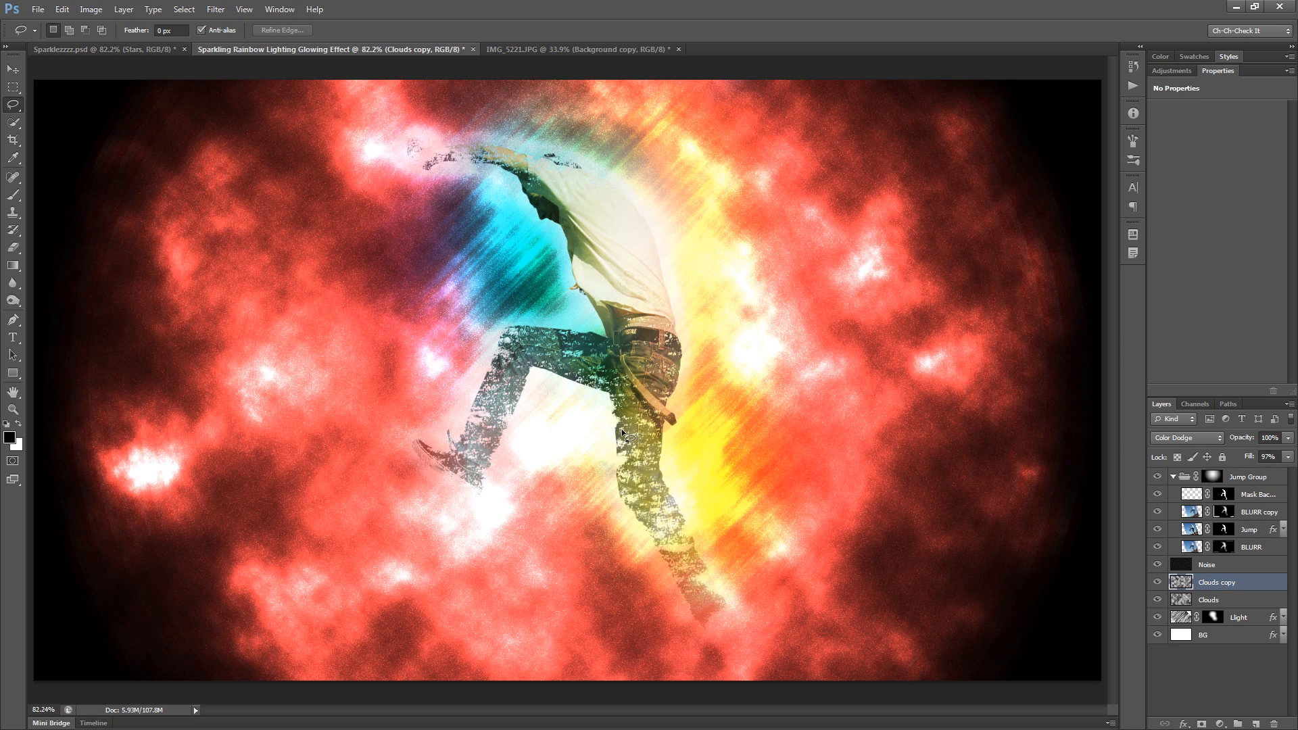
Step: Collapse Jump Group and add a new layer above it named "Cheesy Lens Flare"
click(13, 69)
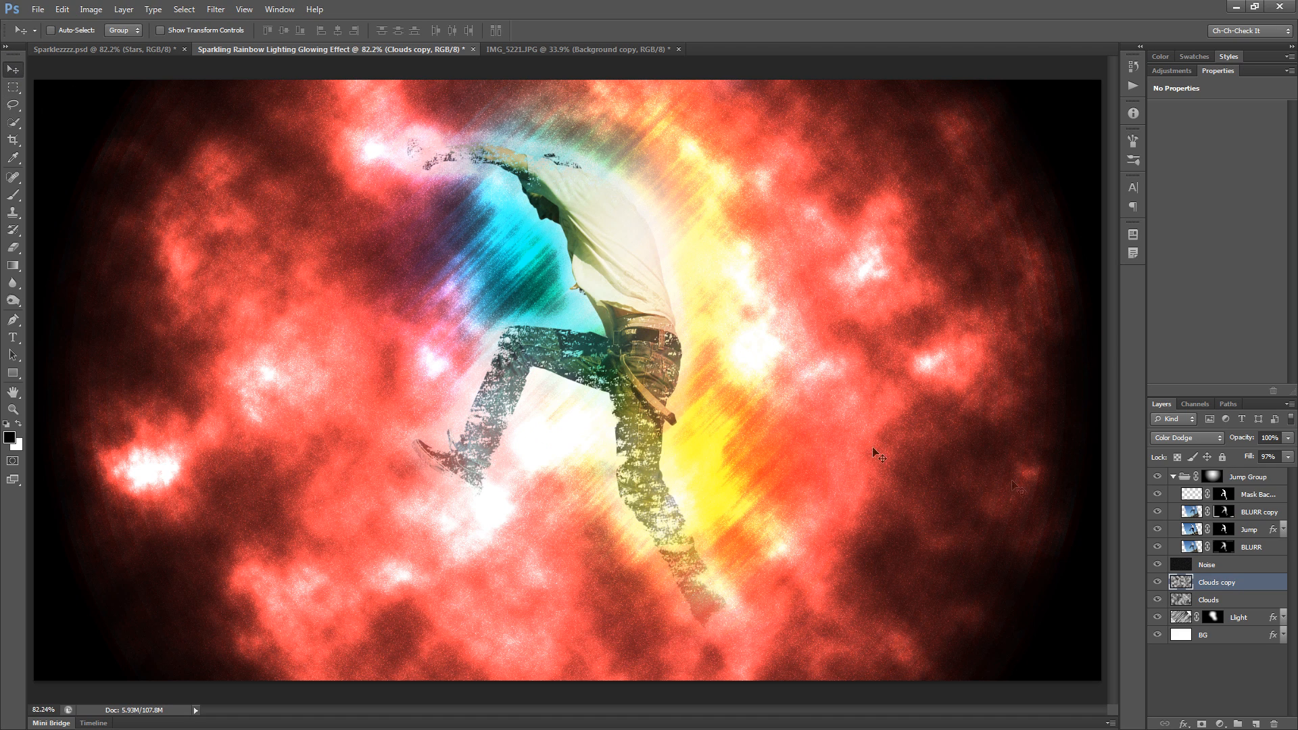
click(1174, 477)
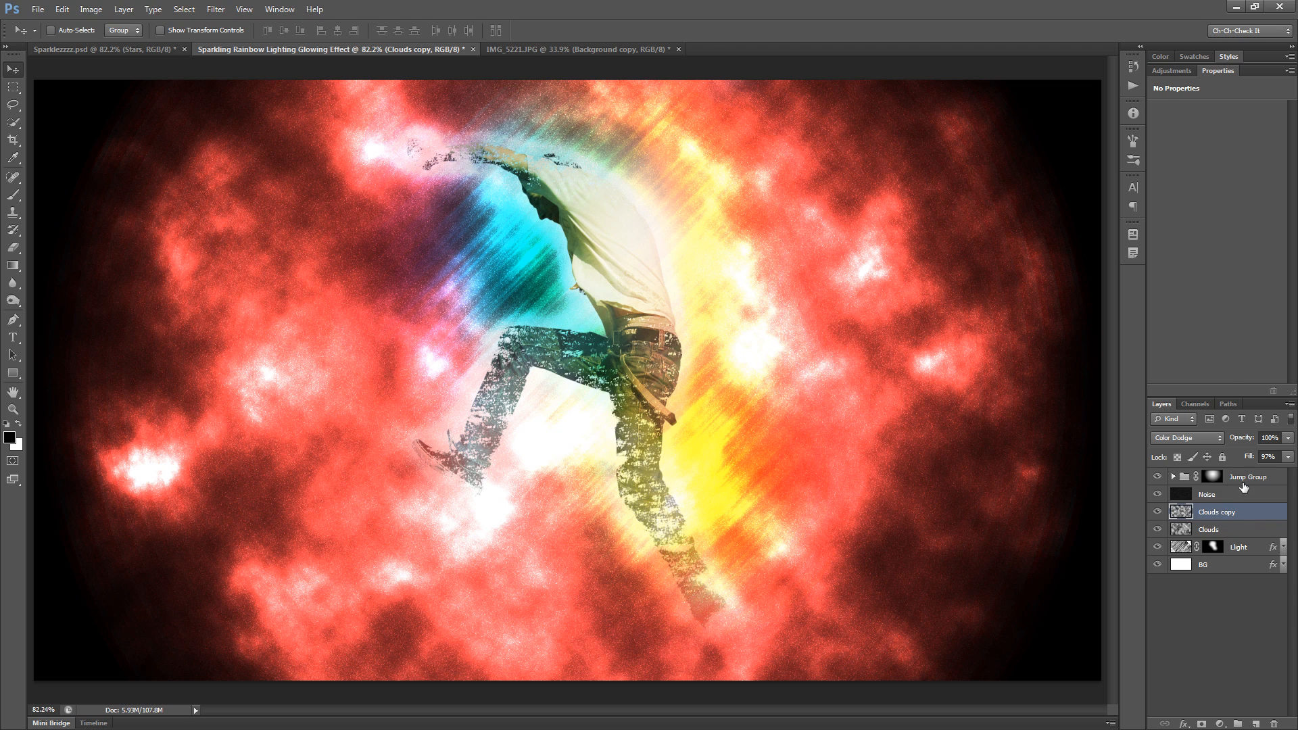
click(1212, 477)
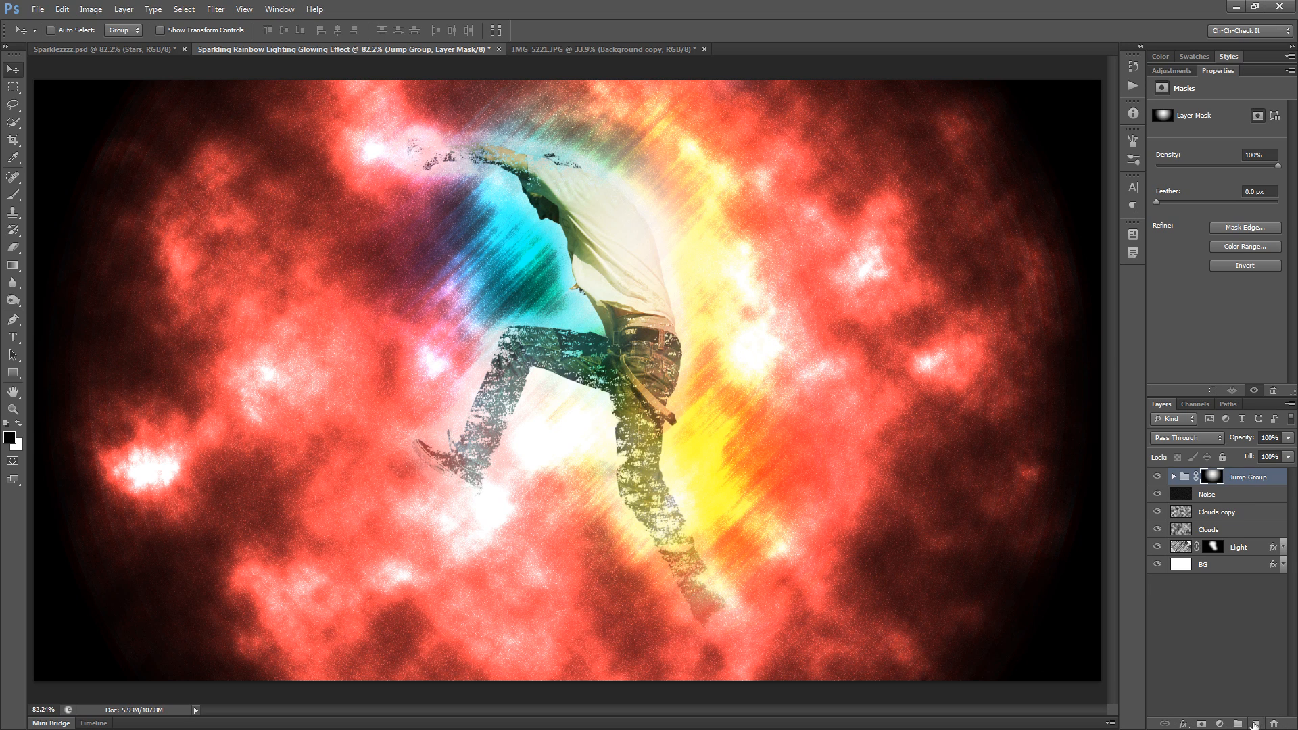
click(1255, 724)
double_click(1209, 477)
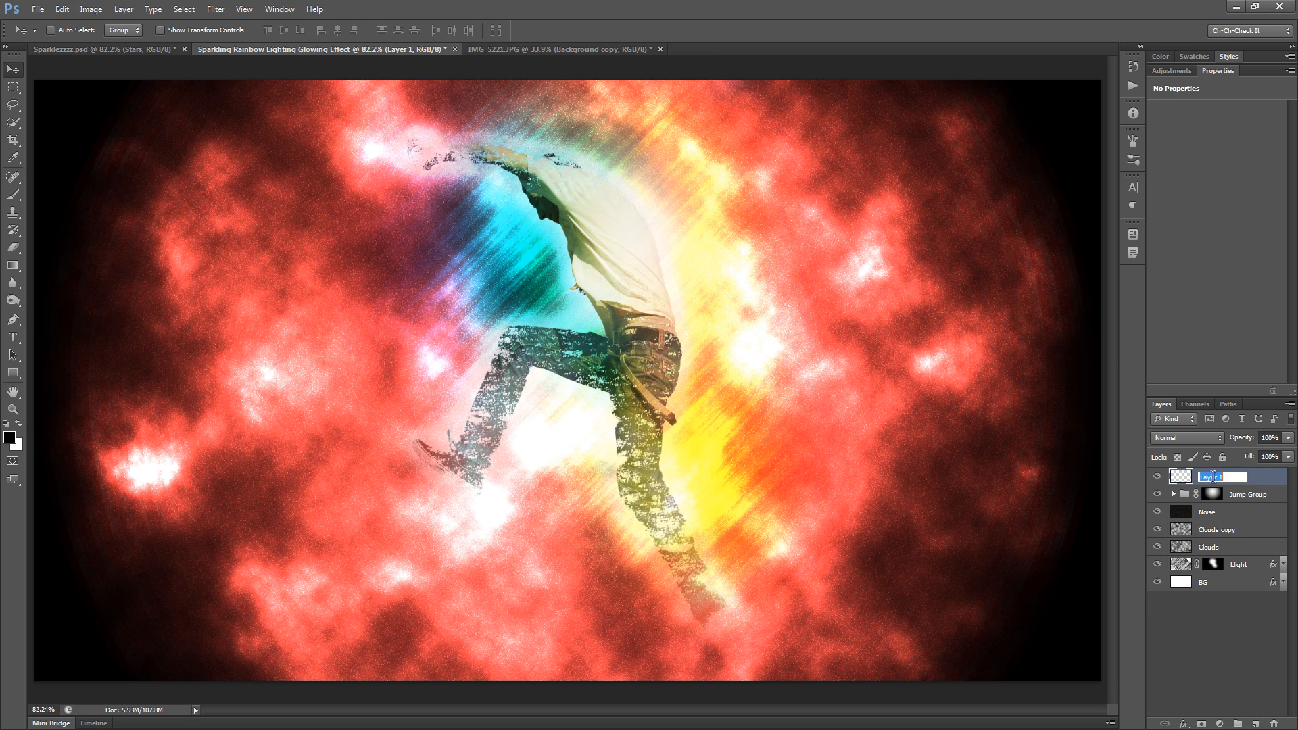
text(Cheesy Lens Flare)
key(Return)
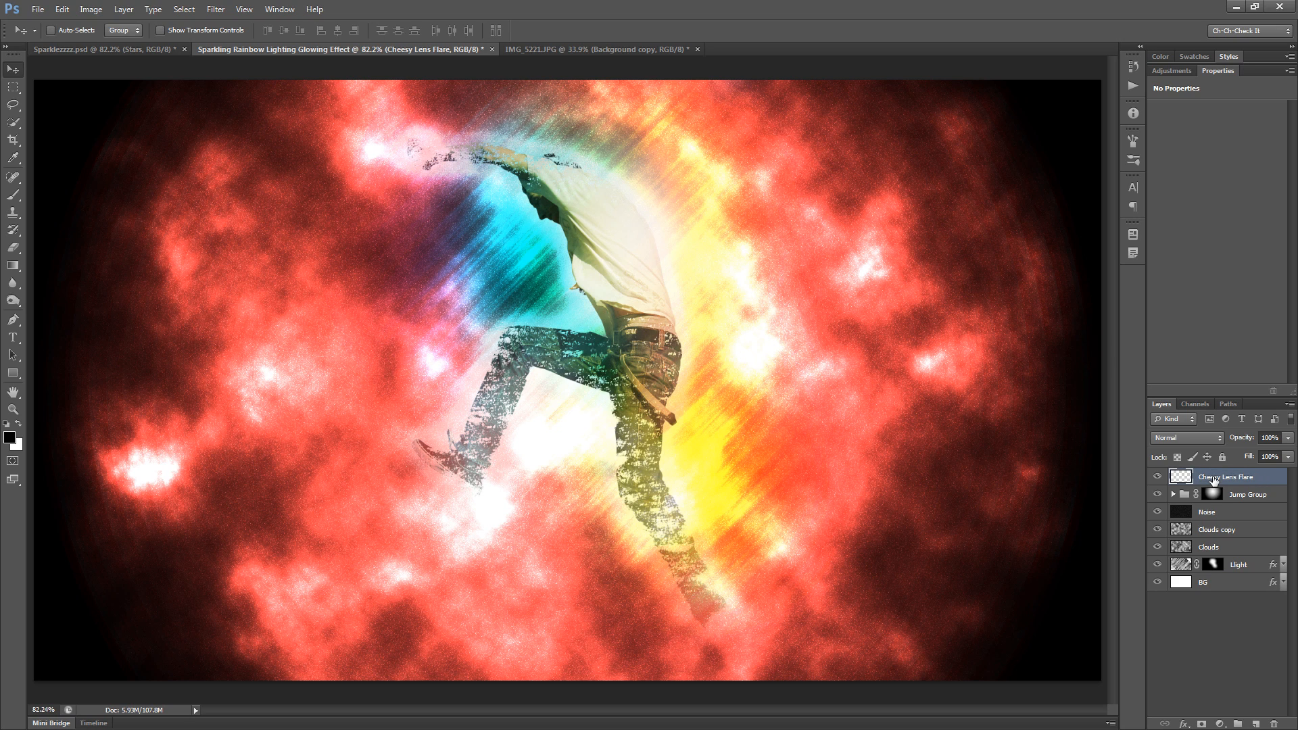
Step: Set up the Brush tool with a soft round tip at 250 px and white as the foreground color
key(b)
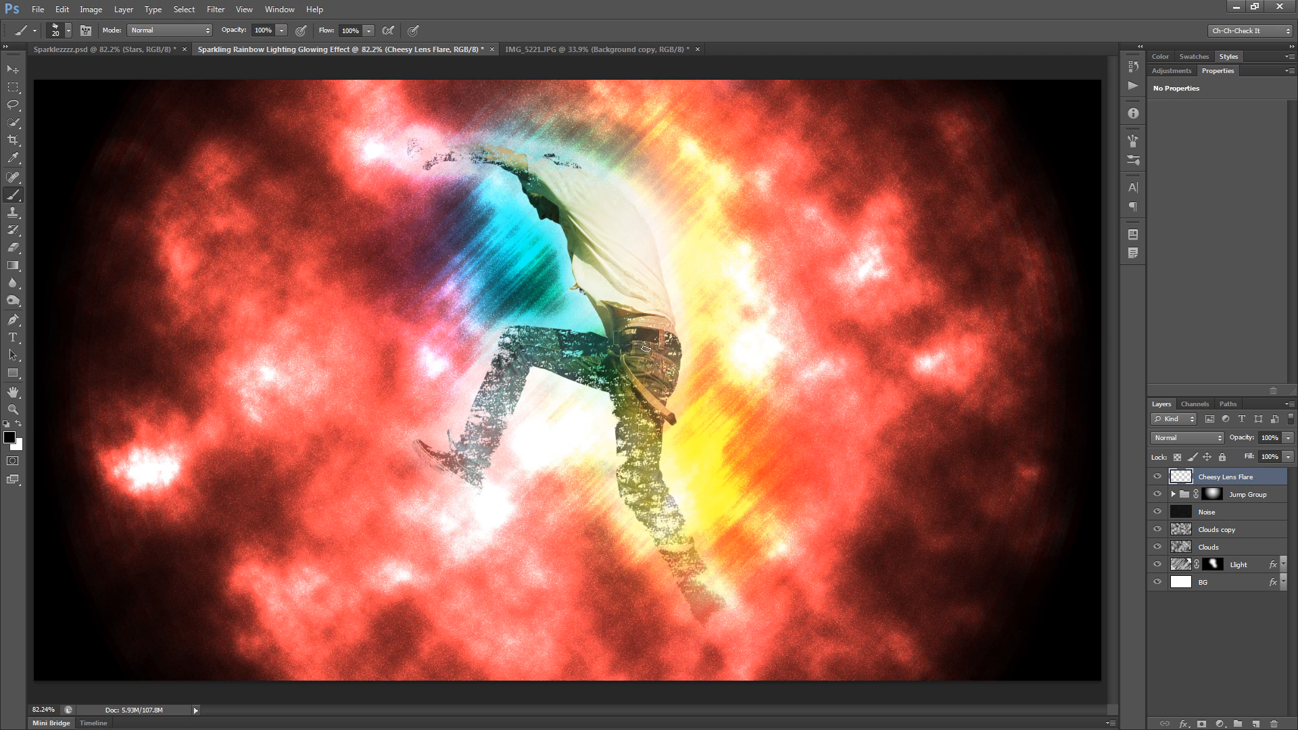
right_click(558, 392)
scroll(646, 534, up, 10)
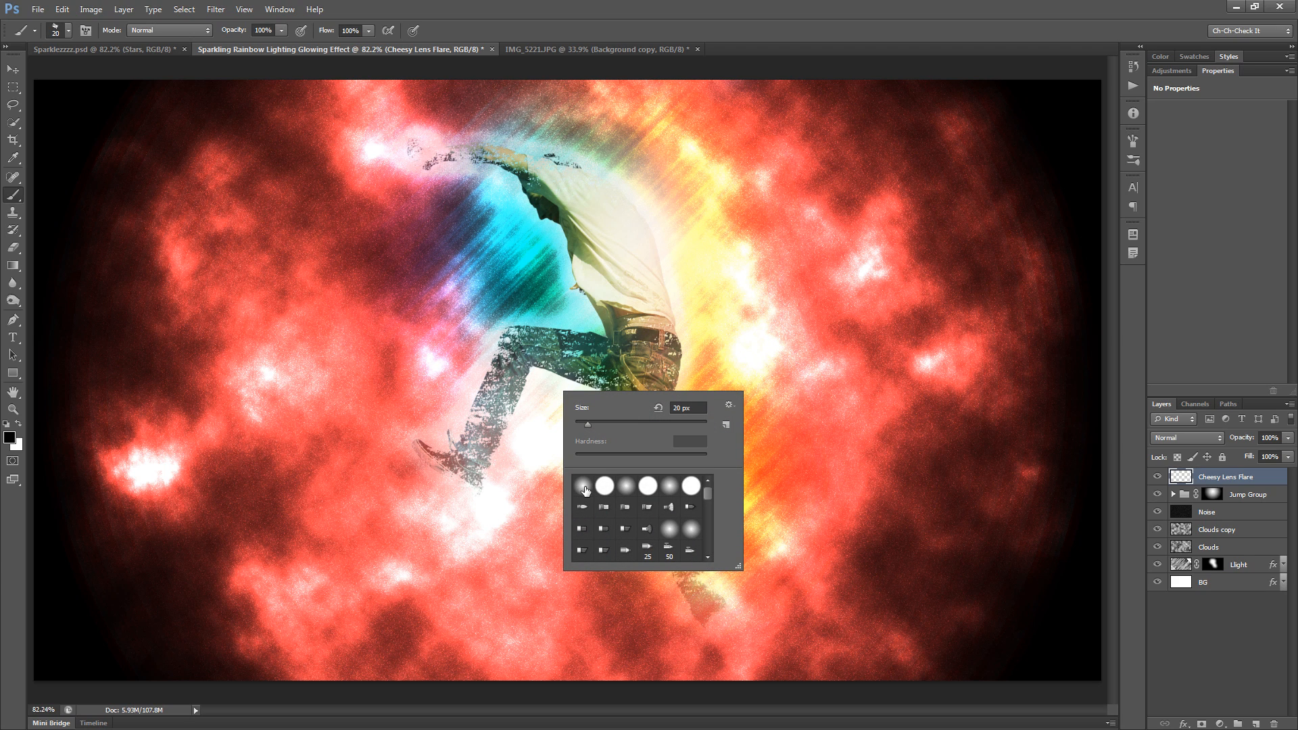
double_click(584, 486)
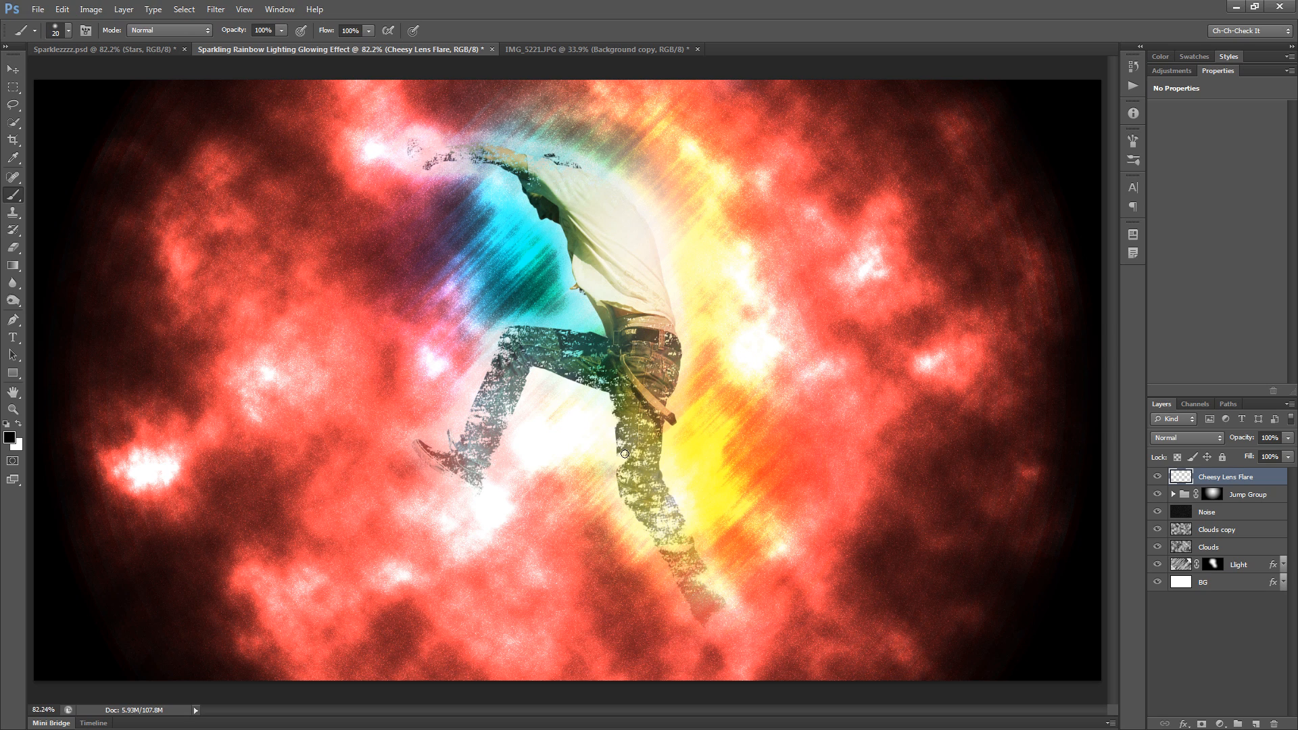
key(bracketright)
key(bracketright)
key(bracketright)
key(bracketright)
key(bracketright)
key(bracketright)
key(bracketright)
key(bracketright)
key(bracketright)
key(bracketright)
key(bracketright)
key(bracketright)
key(bracketright)
key(bracketright)
key(bracketright)
key(bracketright)
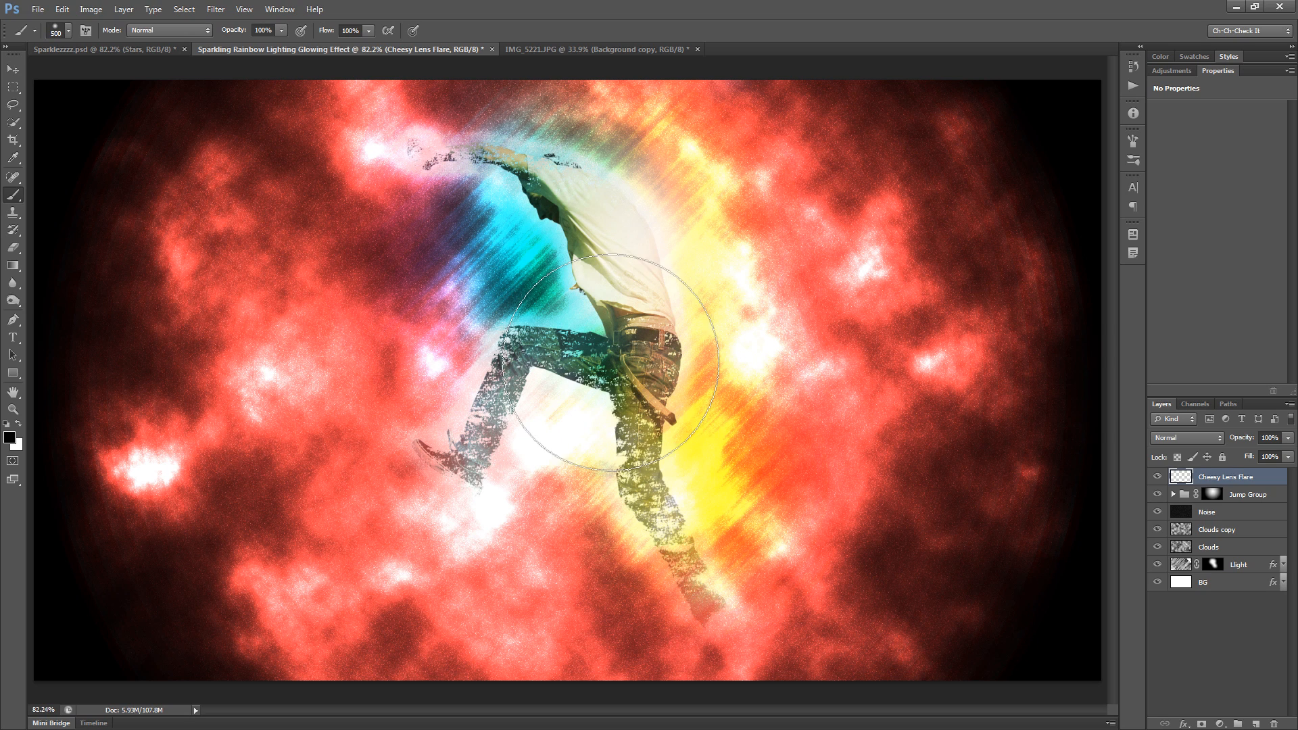
key(x)
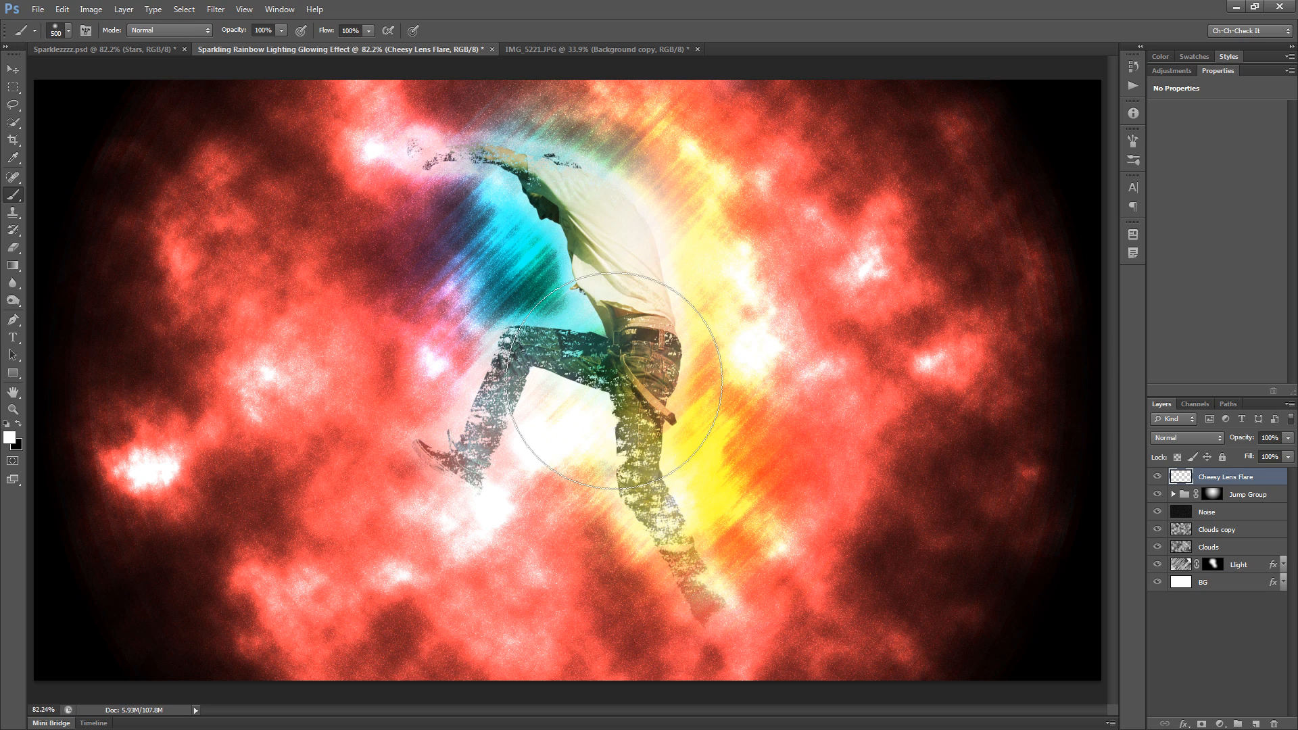
key(bracketleft)
key(bracketleft)
key(bracketleft)
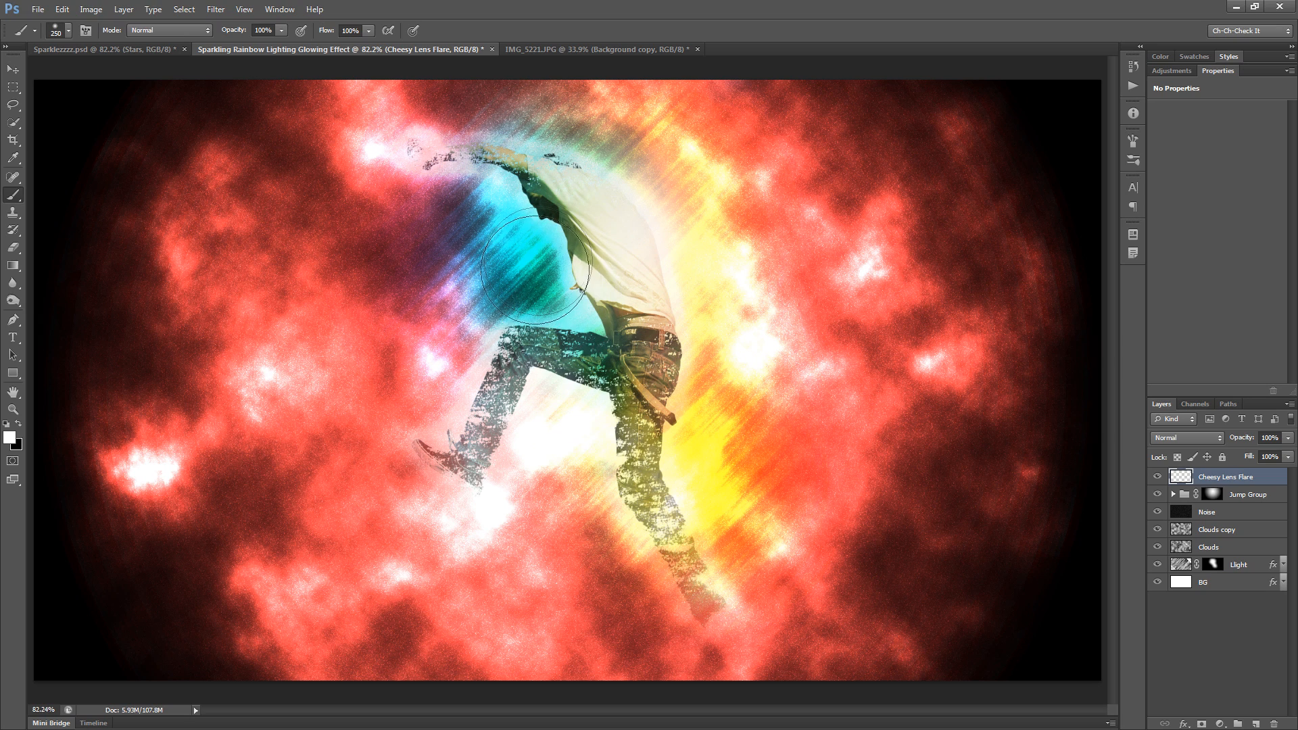
Step: Paint a soft white spot beside the man's torso, duplicate its layer and stretch the copy into a thin horizontal streak, about 384% wide and 22% high
click(479, 280)
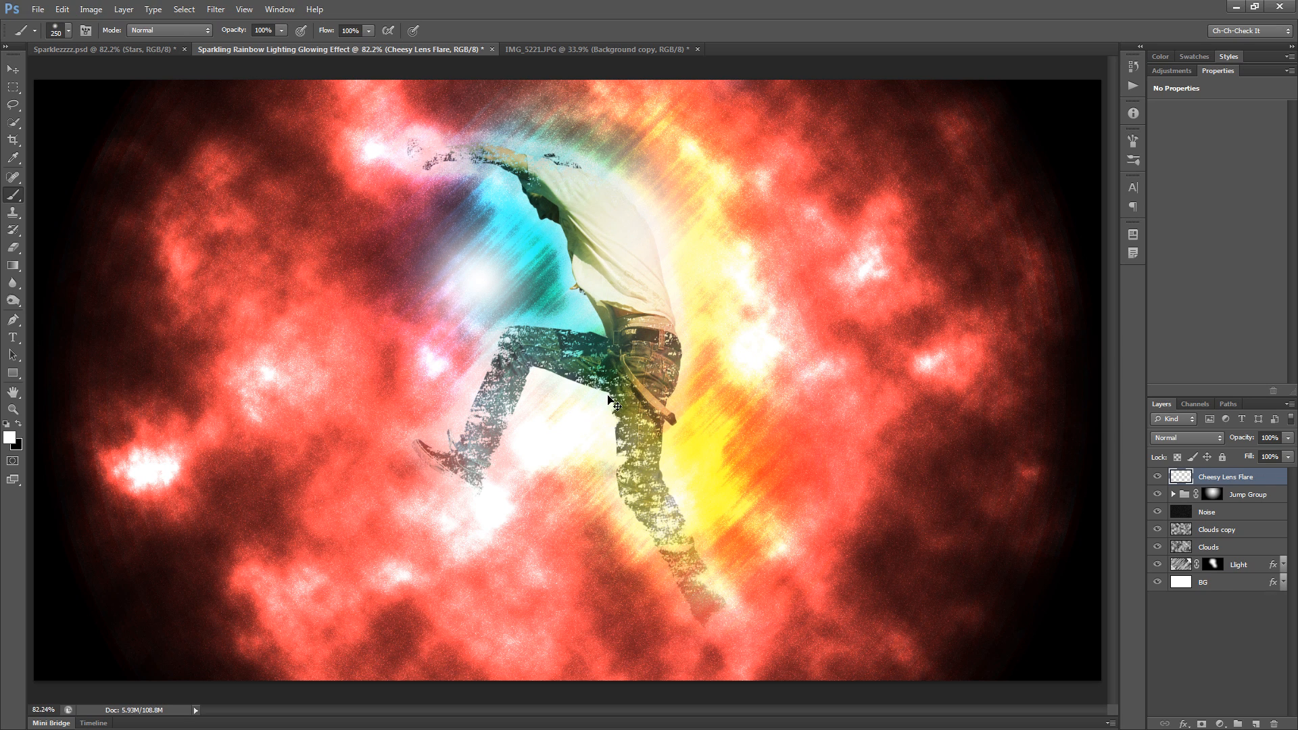
key(ctrl+j)
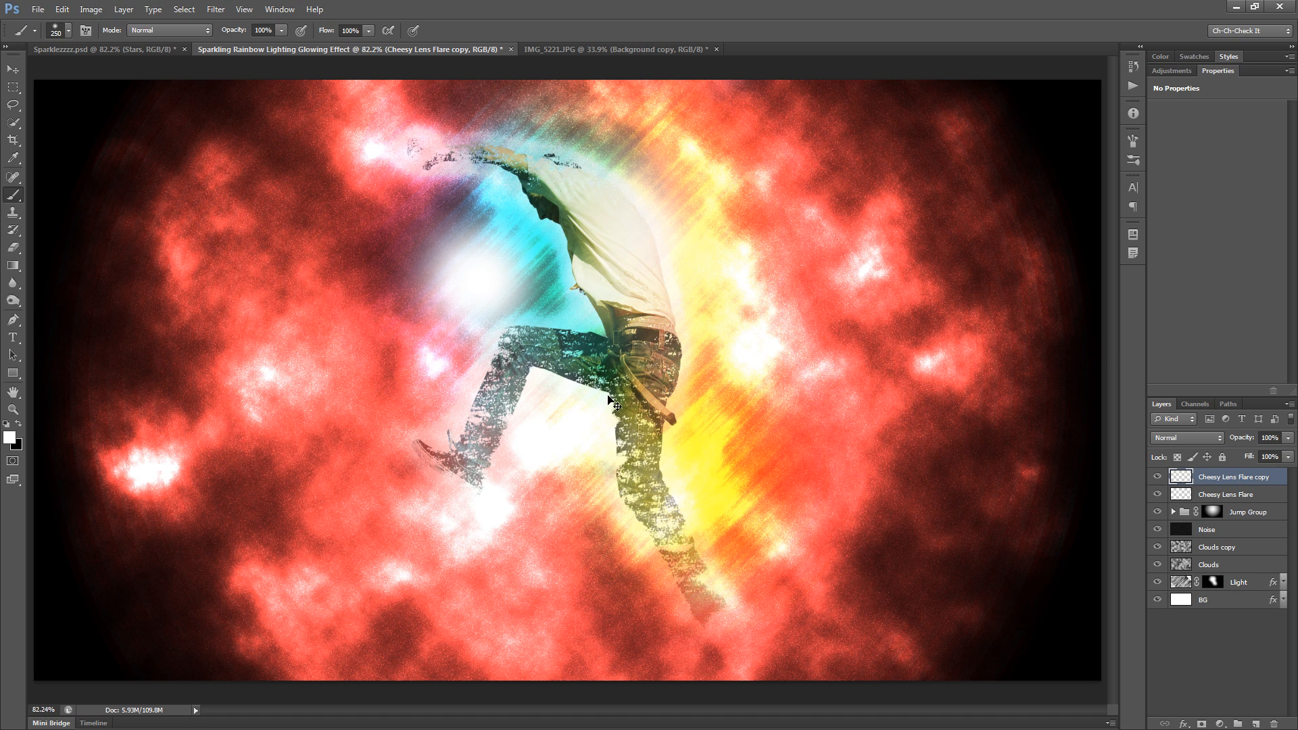
key(ctrl+t)
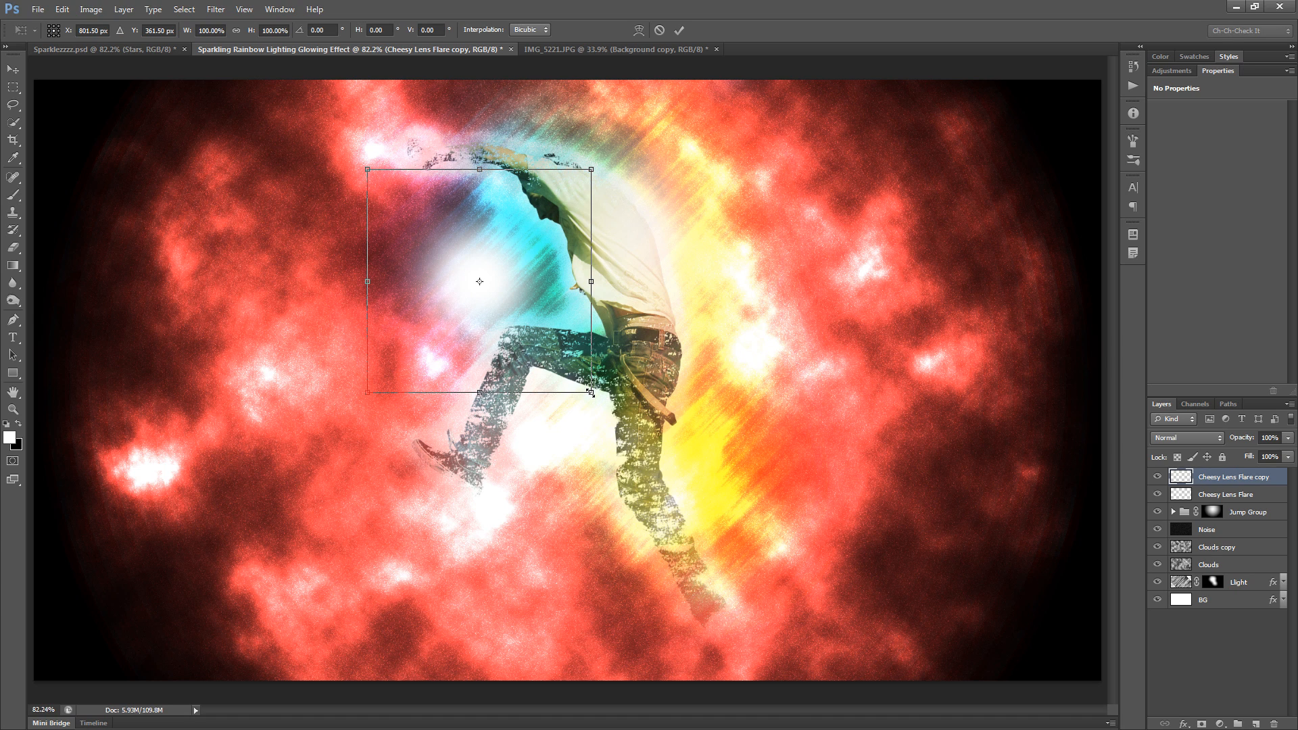
drag(596, 392, 907, 305)
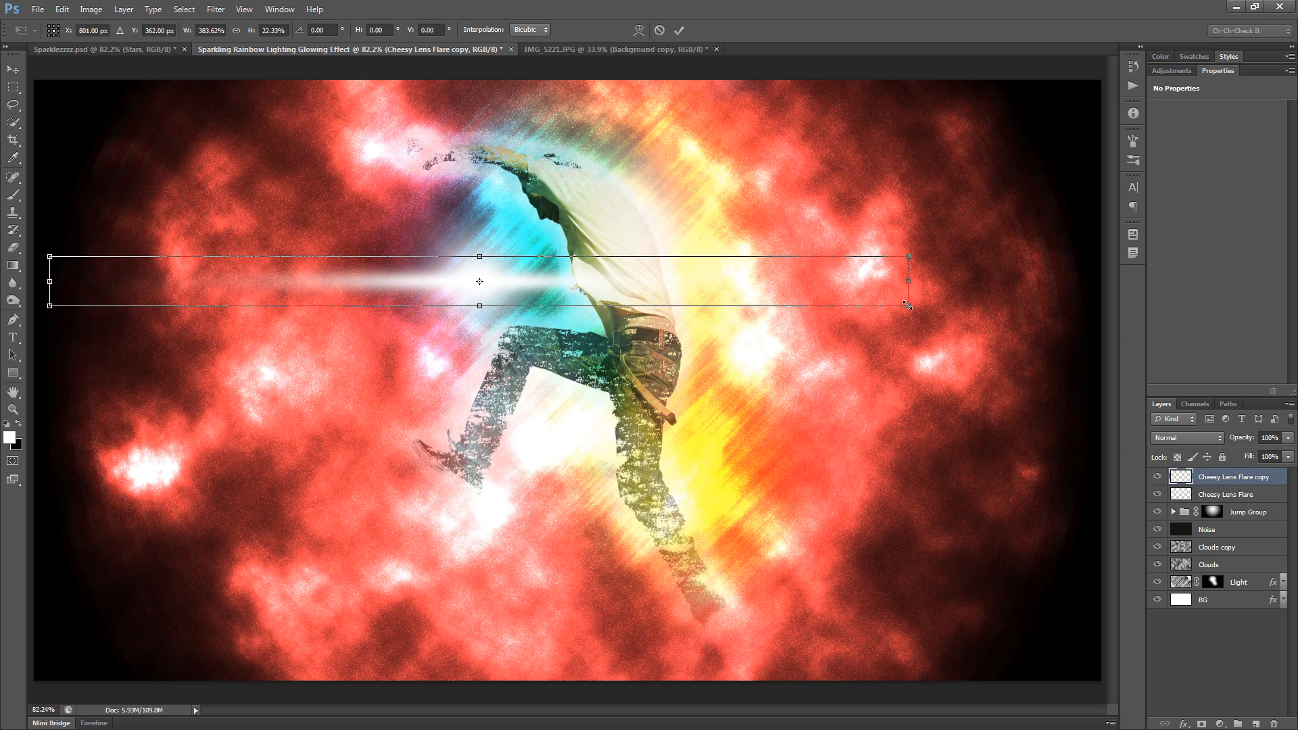
click(679, 30)
key(b)
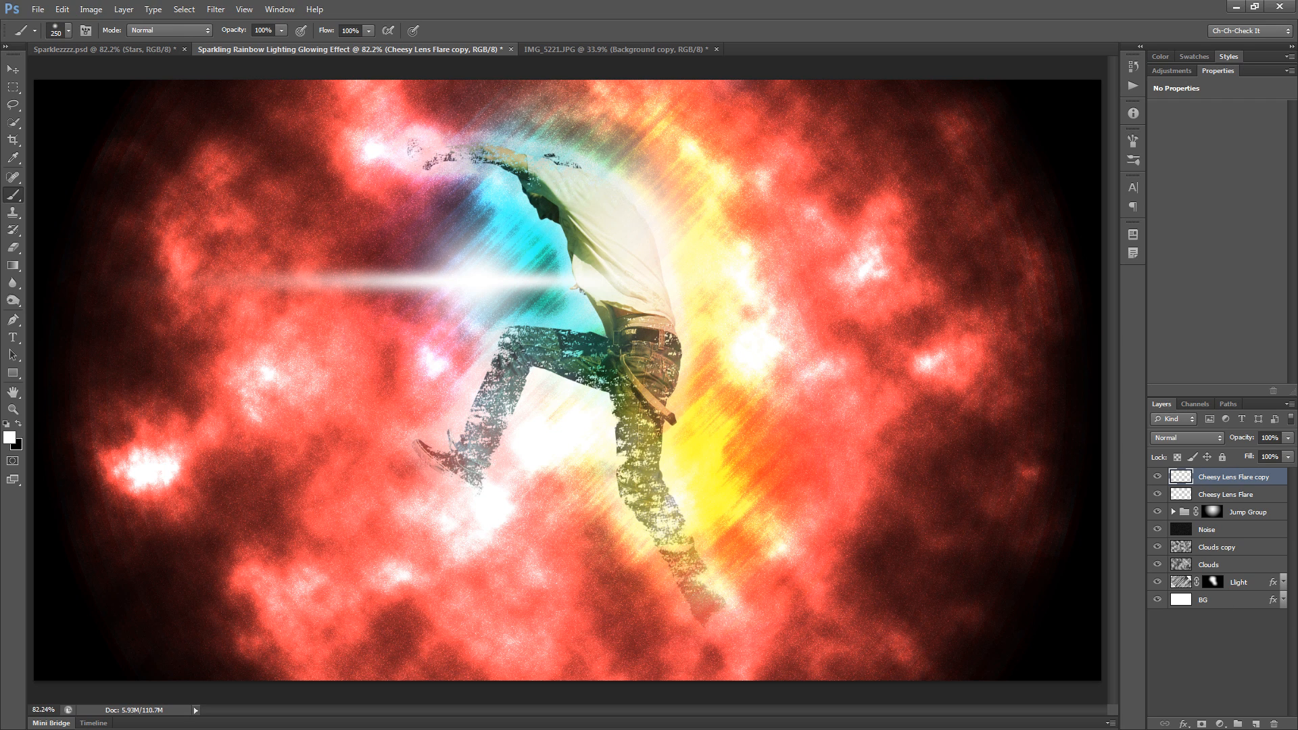
Step: Merge the streak into the Cheesy Lens Flare layer and move the flare up onto the man's upper chest
key(ctrl+e)
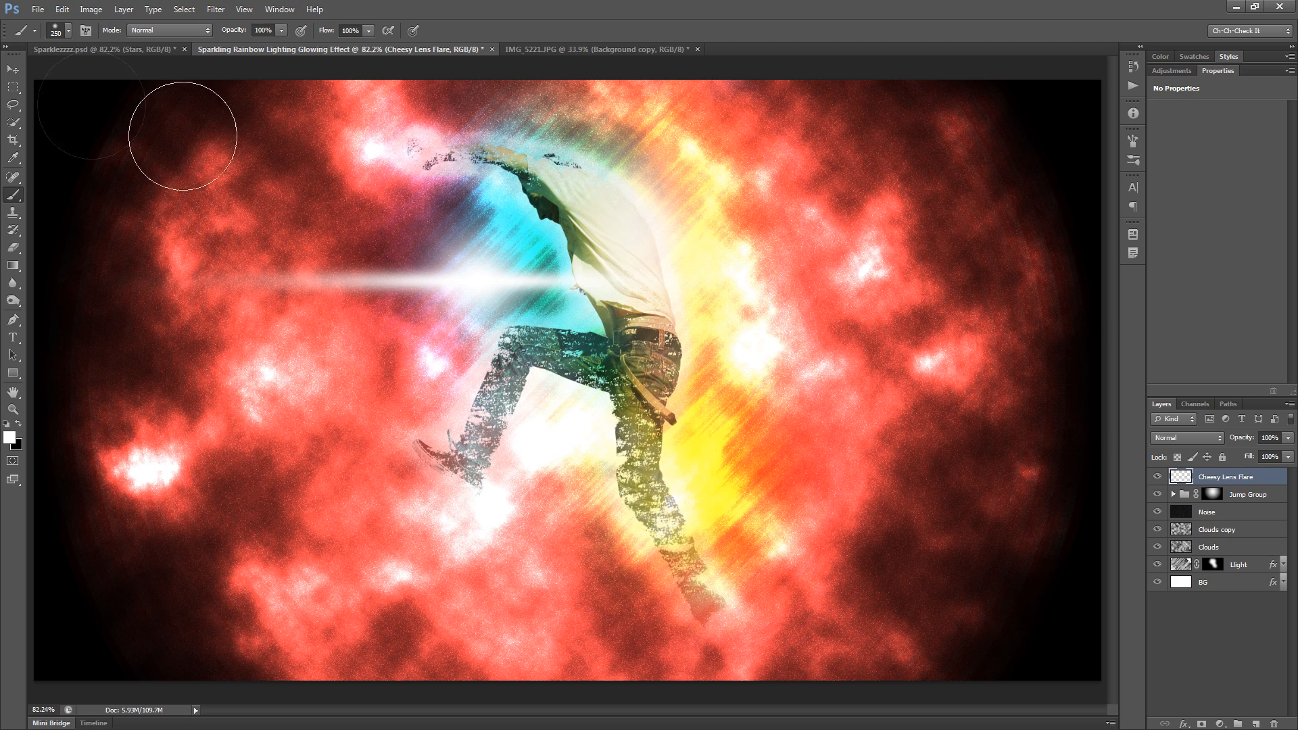
click(12, 69)
drag(603, 359, 564, 360)
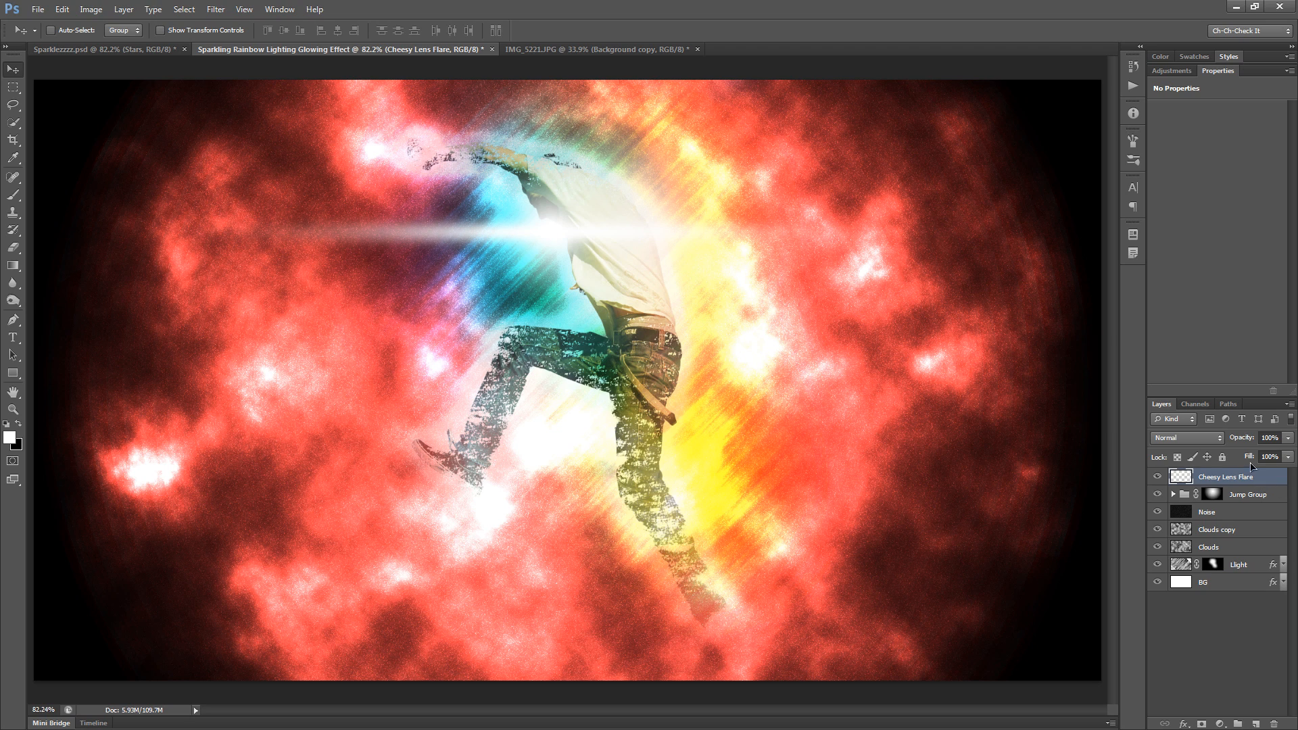
Step: Set the Cheesy Lens Flare layer's fill to 0% and add a green Color Overlay (00ff84) in Hard Light mode at 67% opacity
drag(1249, 459, 973, 448)
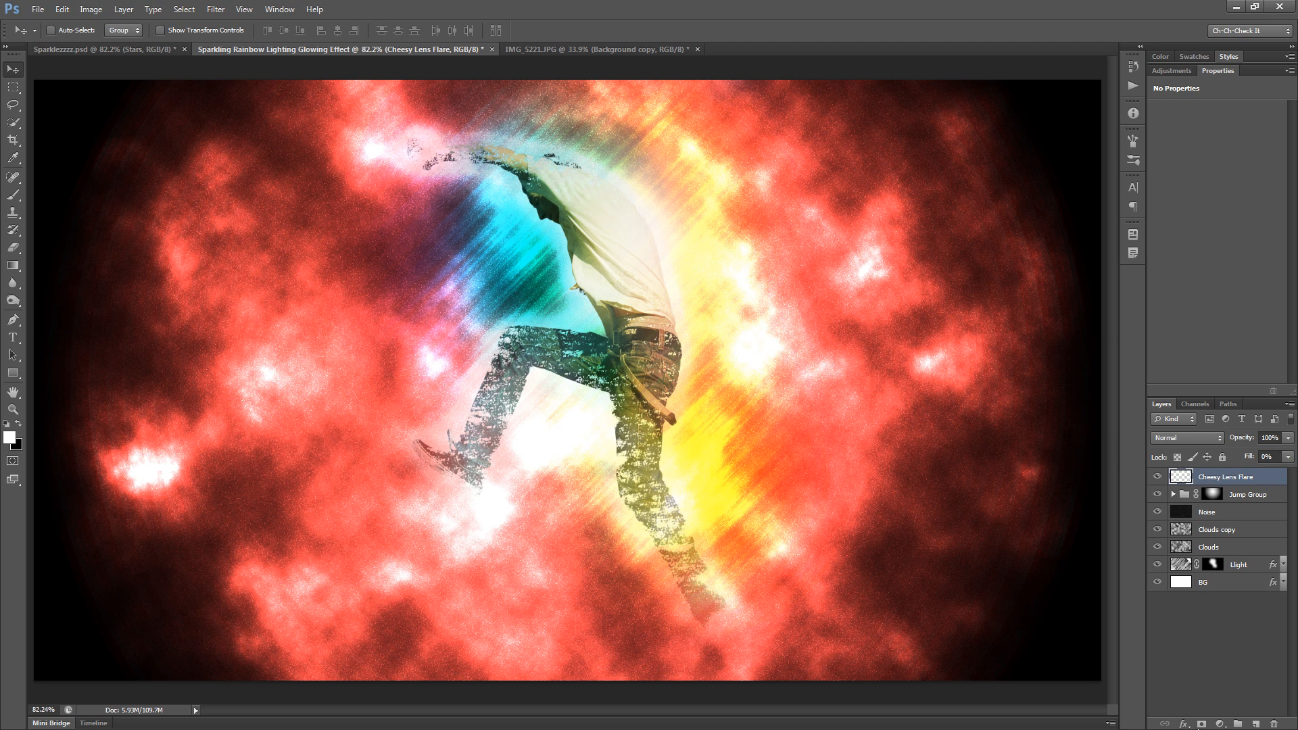
click(1182, 724)
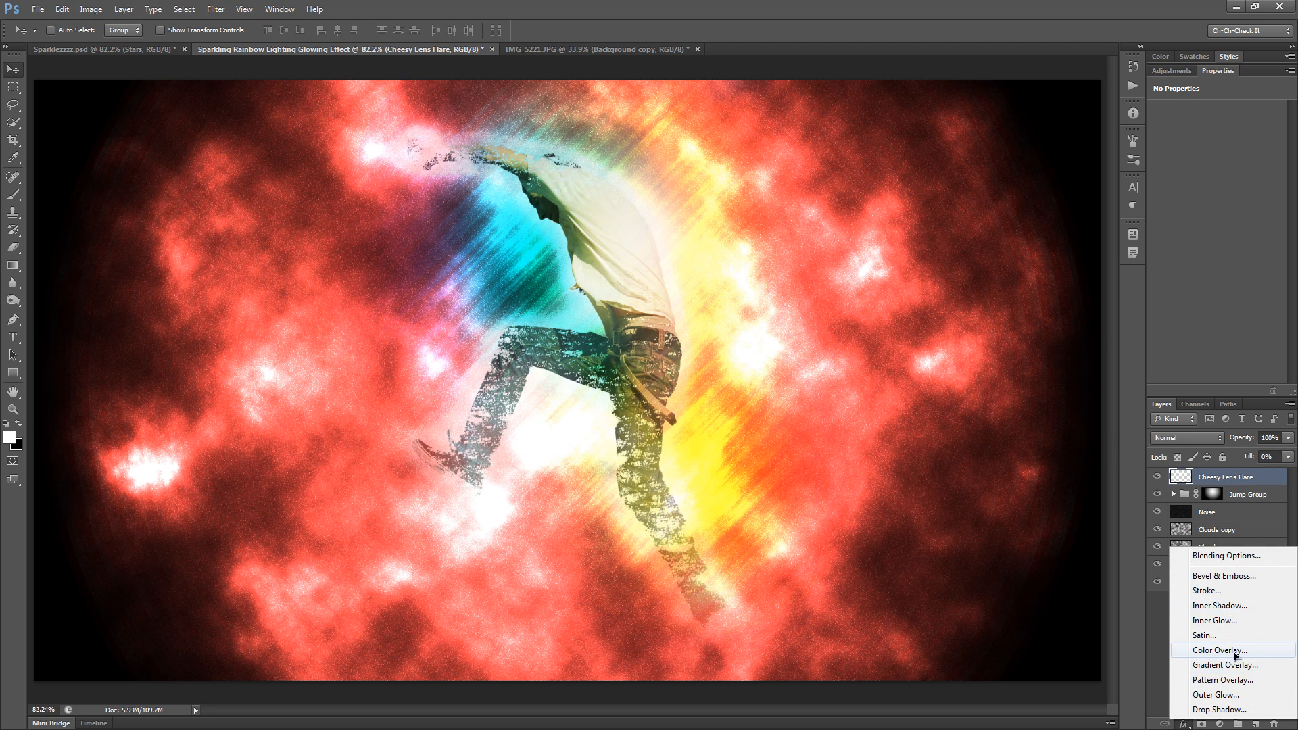
click(1237, 651)
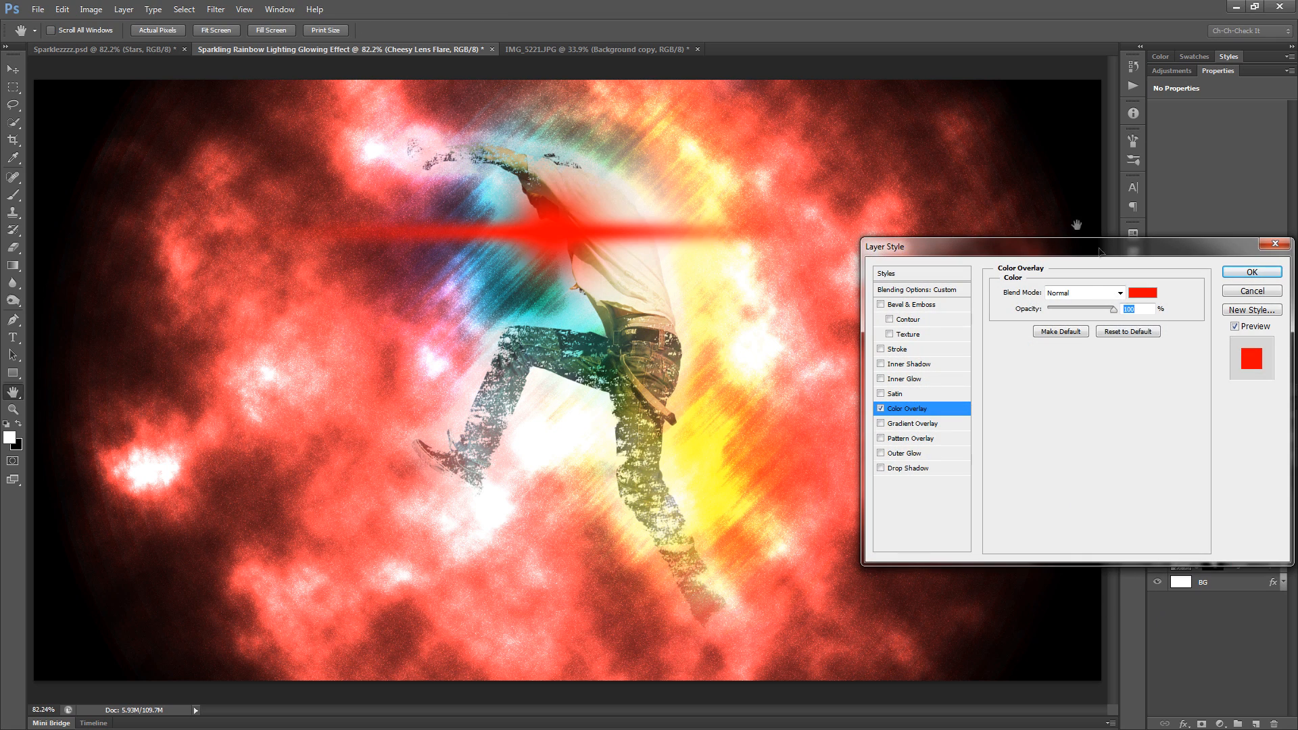
click(1090, 292)
click(1108, 548)
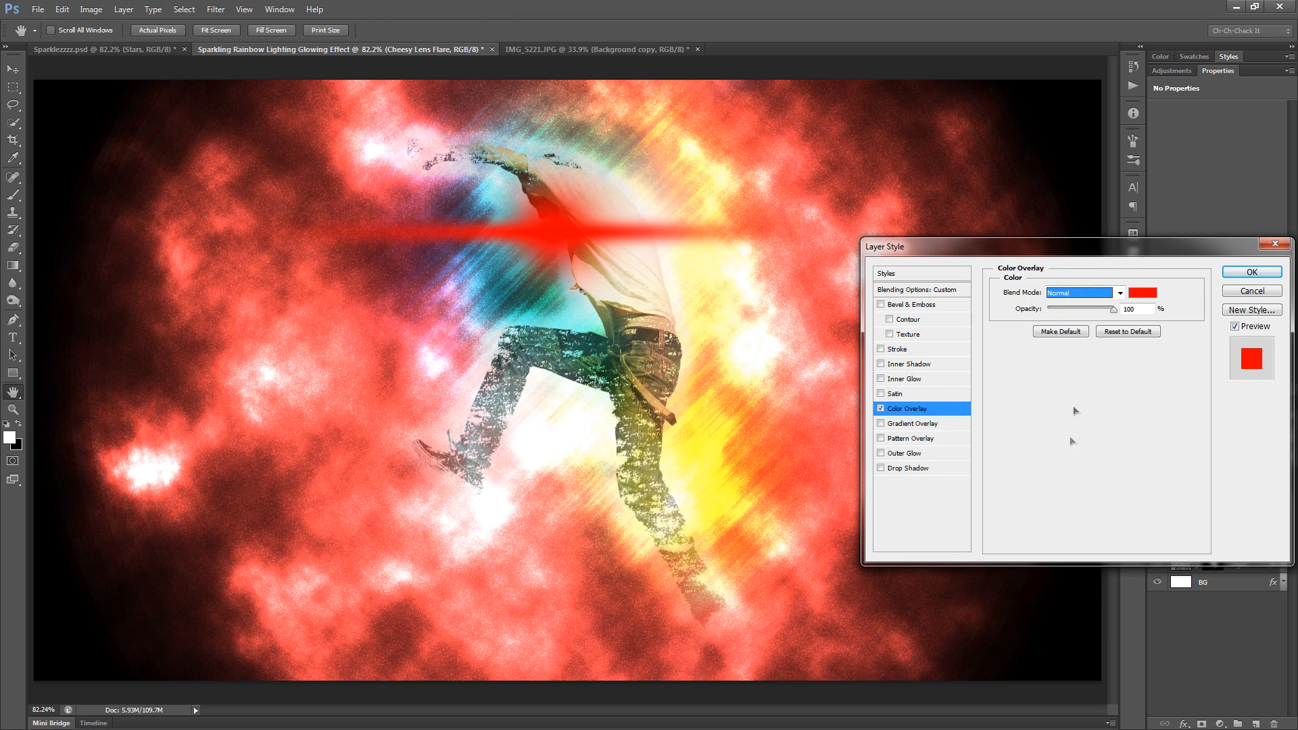
click(1076, 293)
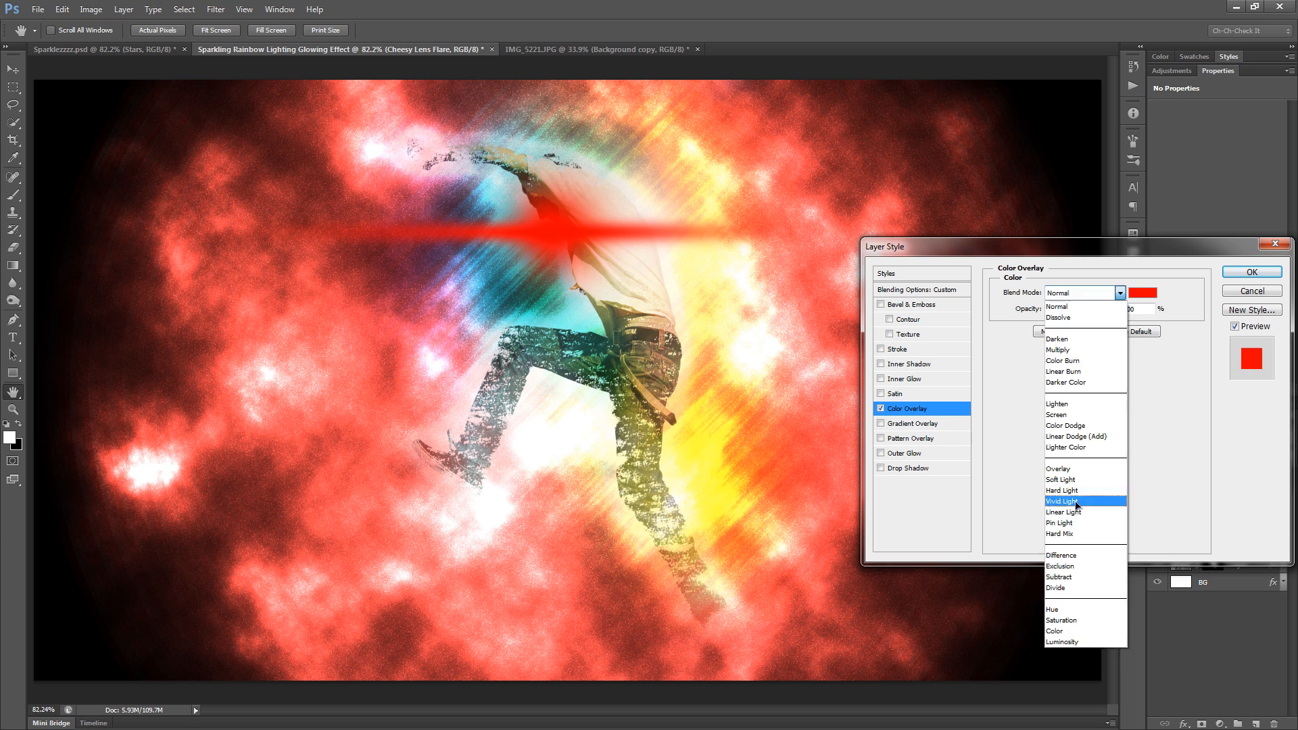
click(1076, 501)
key(Return)
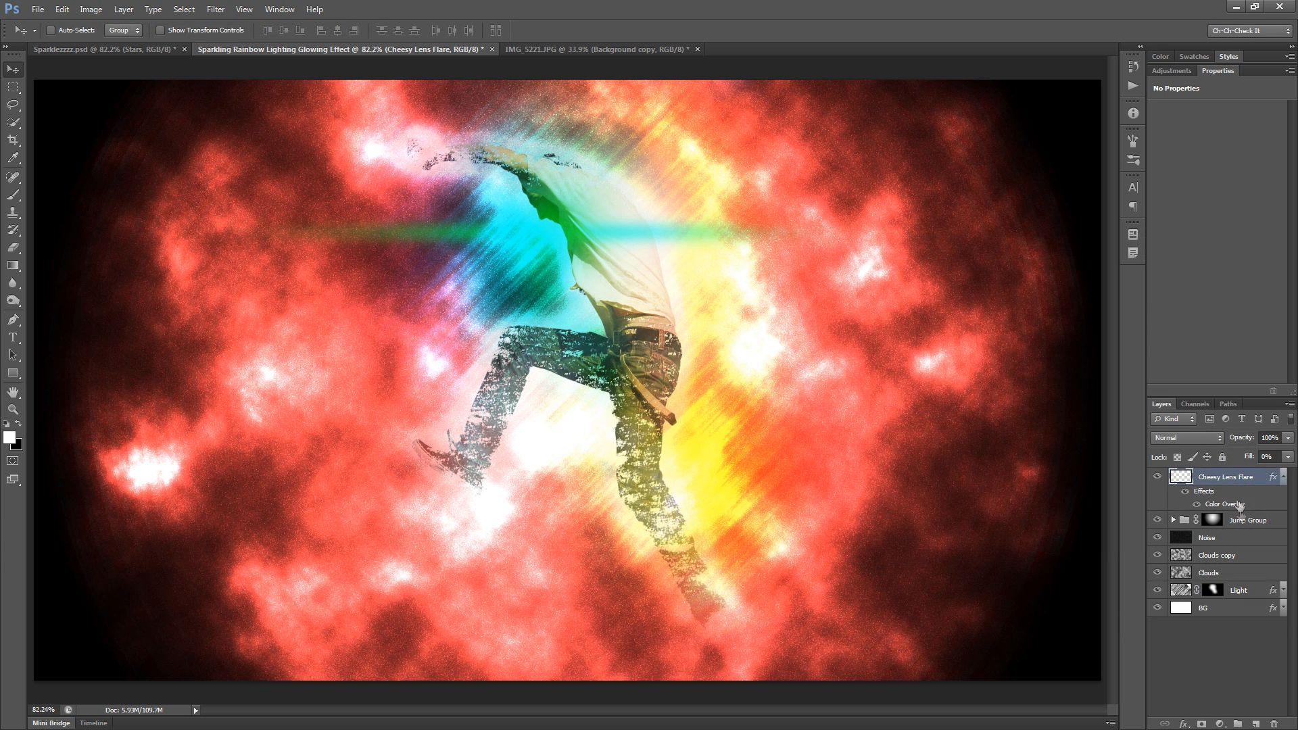
Step: Change the flare's Color Overlay to Divide mode at 100% opacity with the blue colour 009cff
double_click(1230, 504)
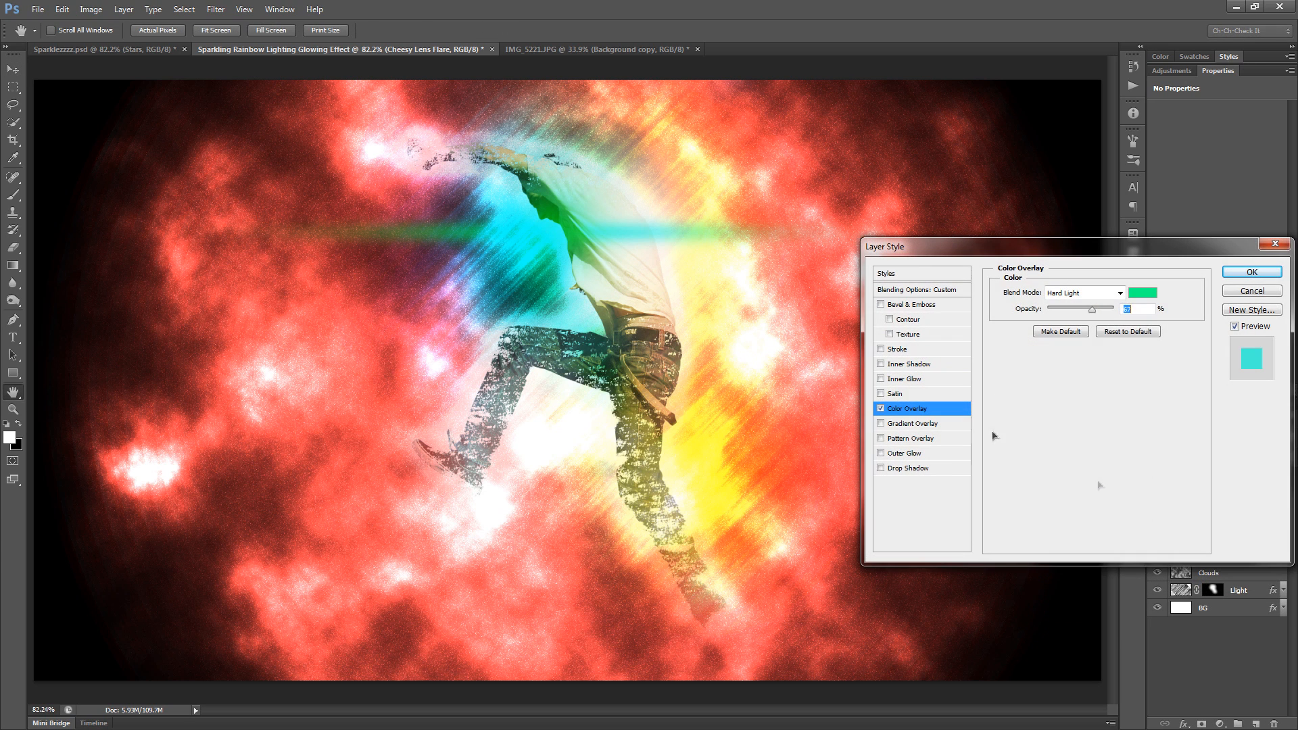
click(1142, 294)
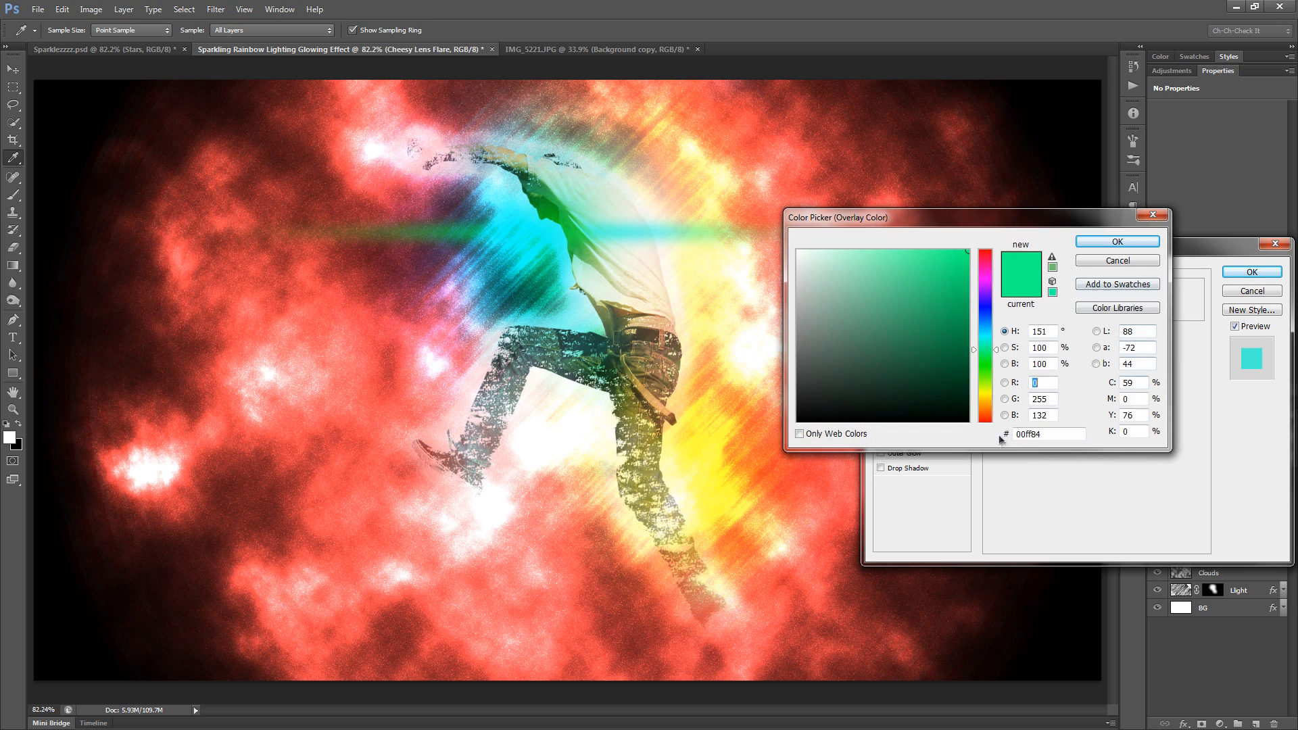
click(1126, 267)
click(1085, 293)
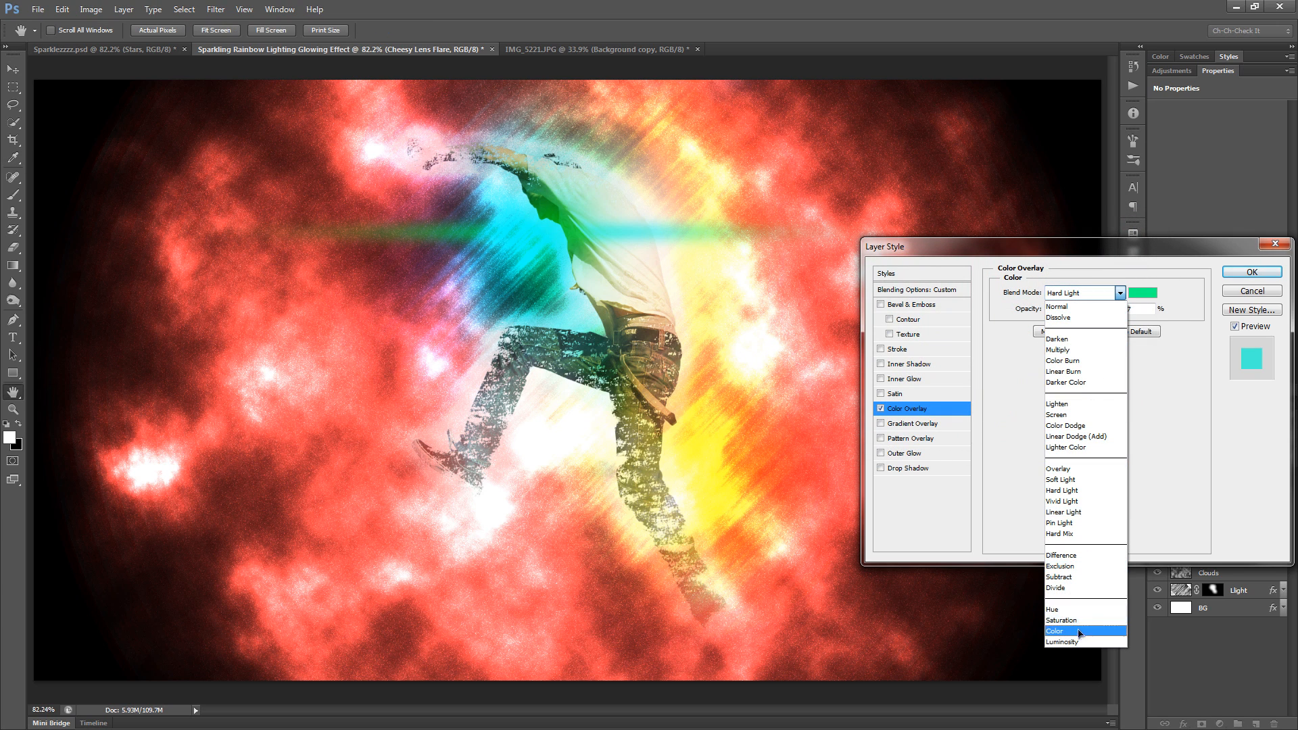
click(1075, 587)
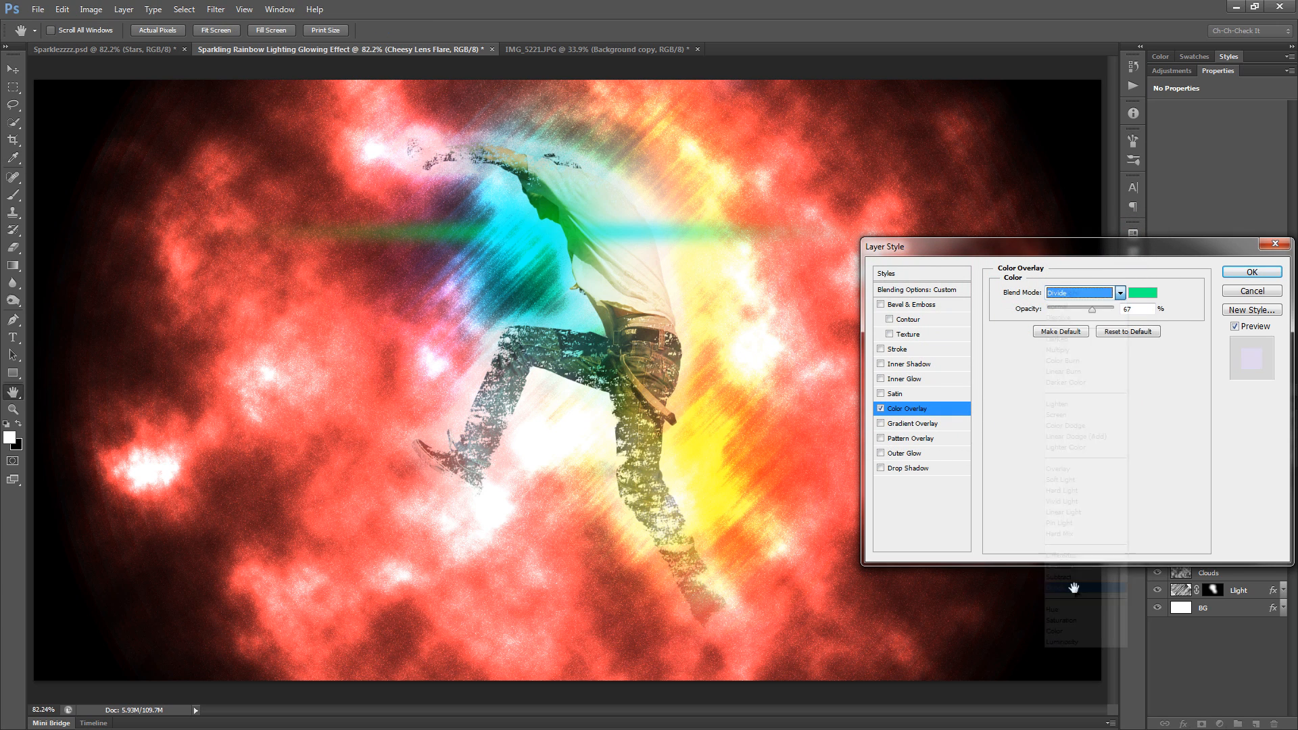
drag(1094, 310, 1237, 319)
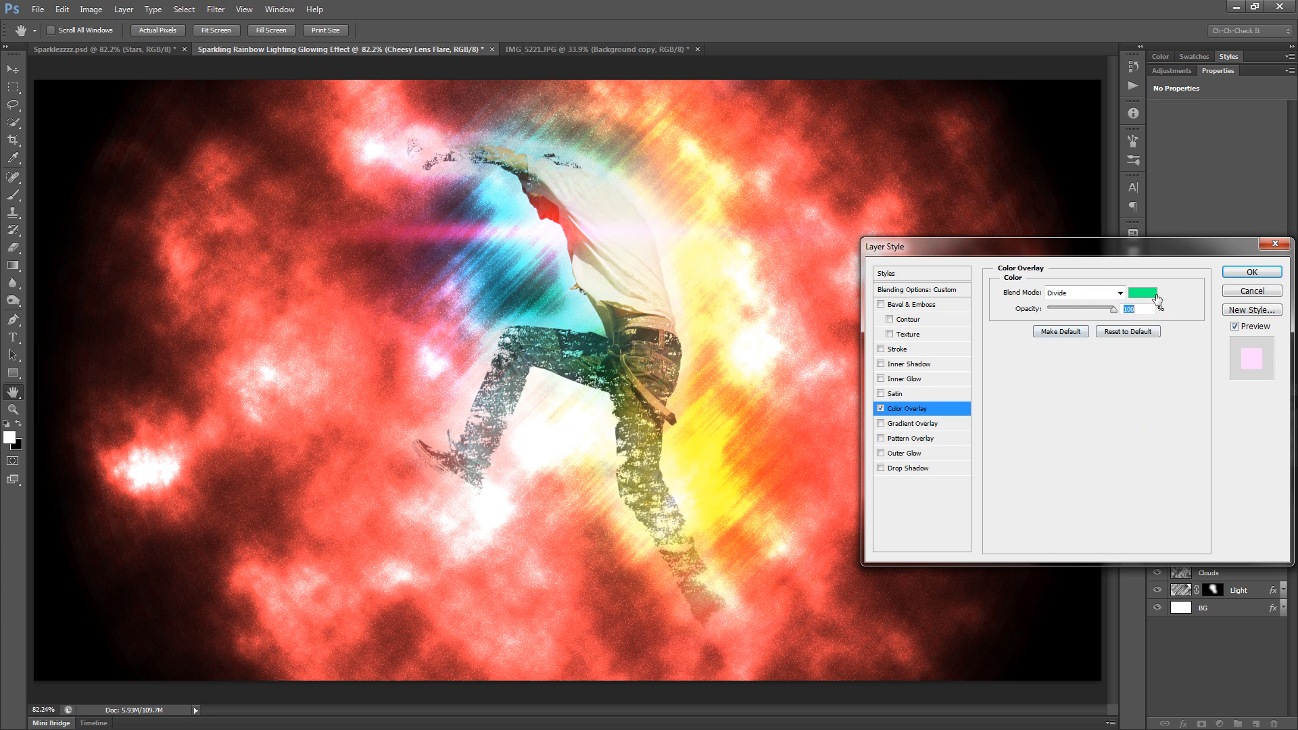
click(1143, 293)
drag(994, 348, 1001, 329)
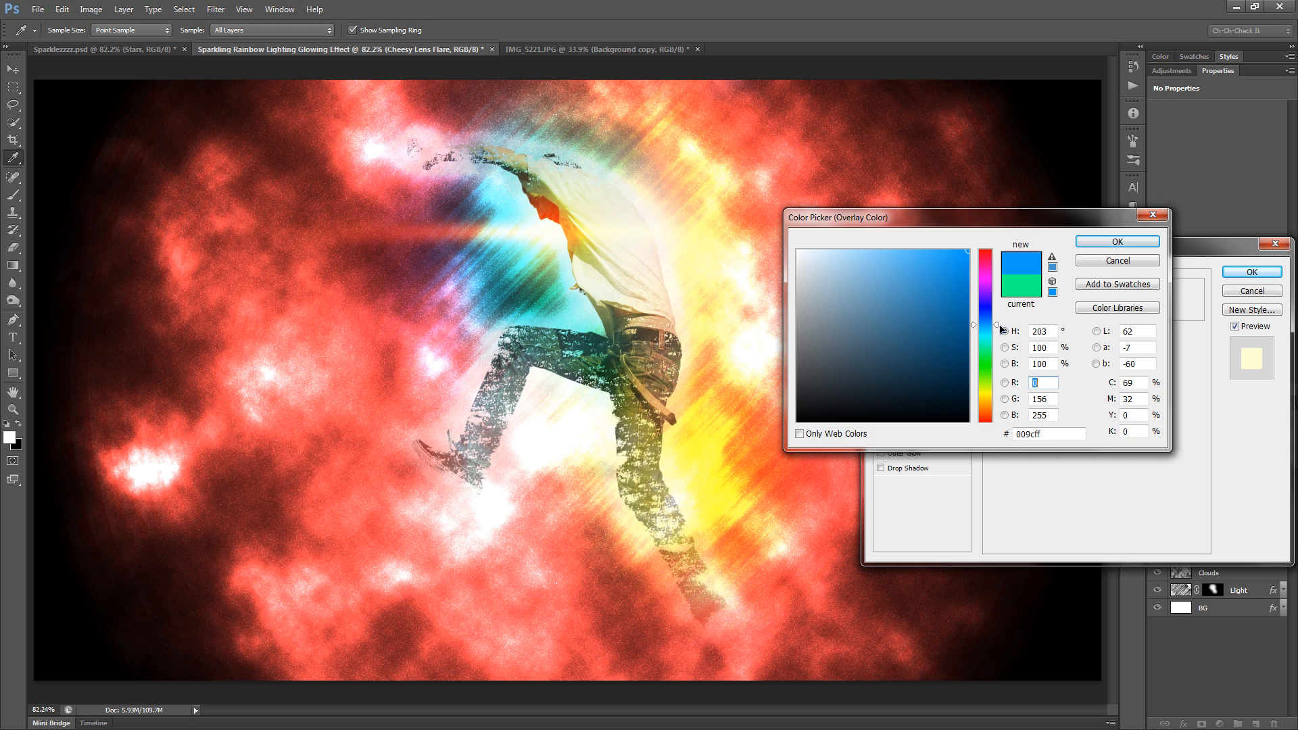
click(1117, 241)
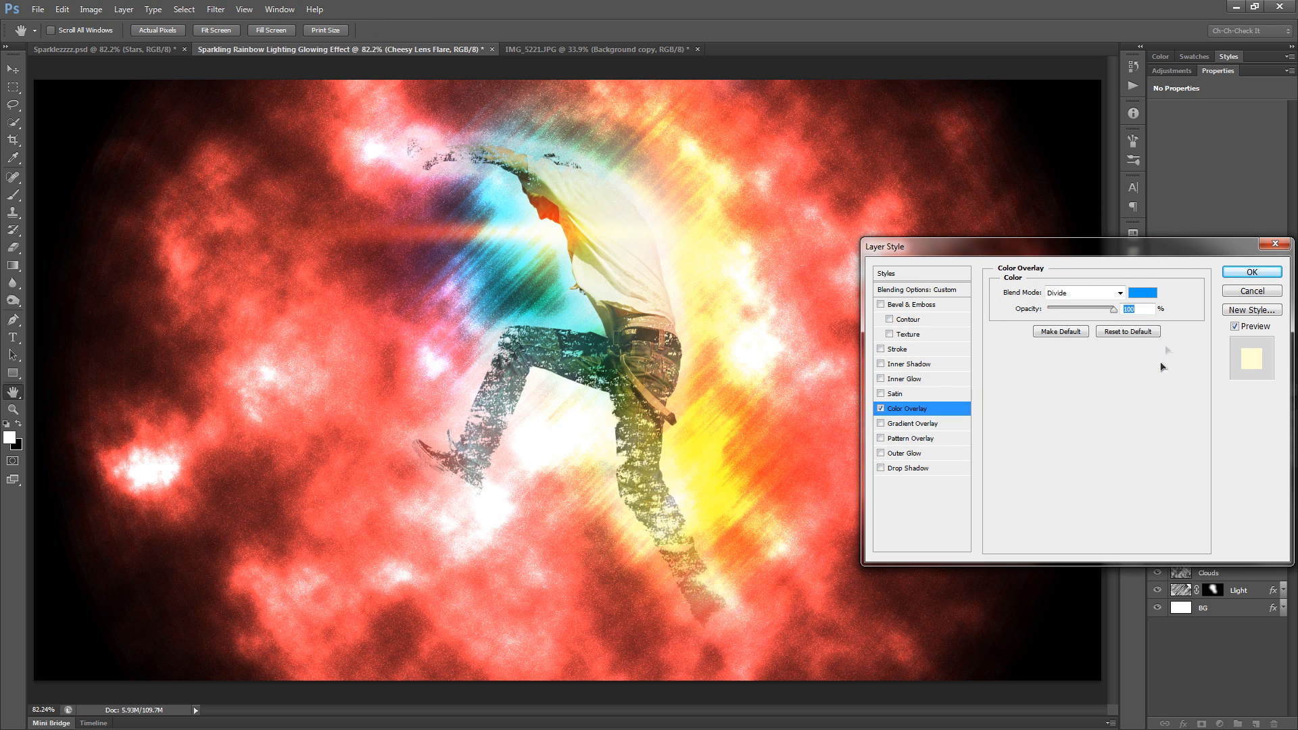
click(1250, 271)
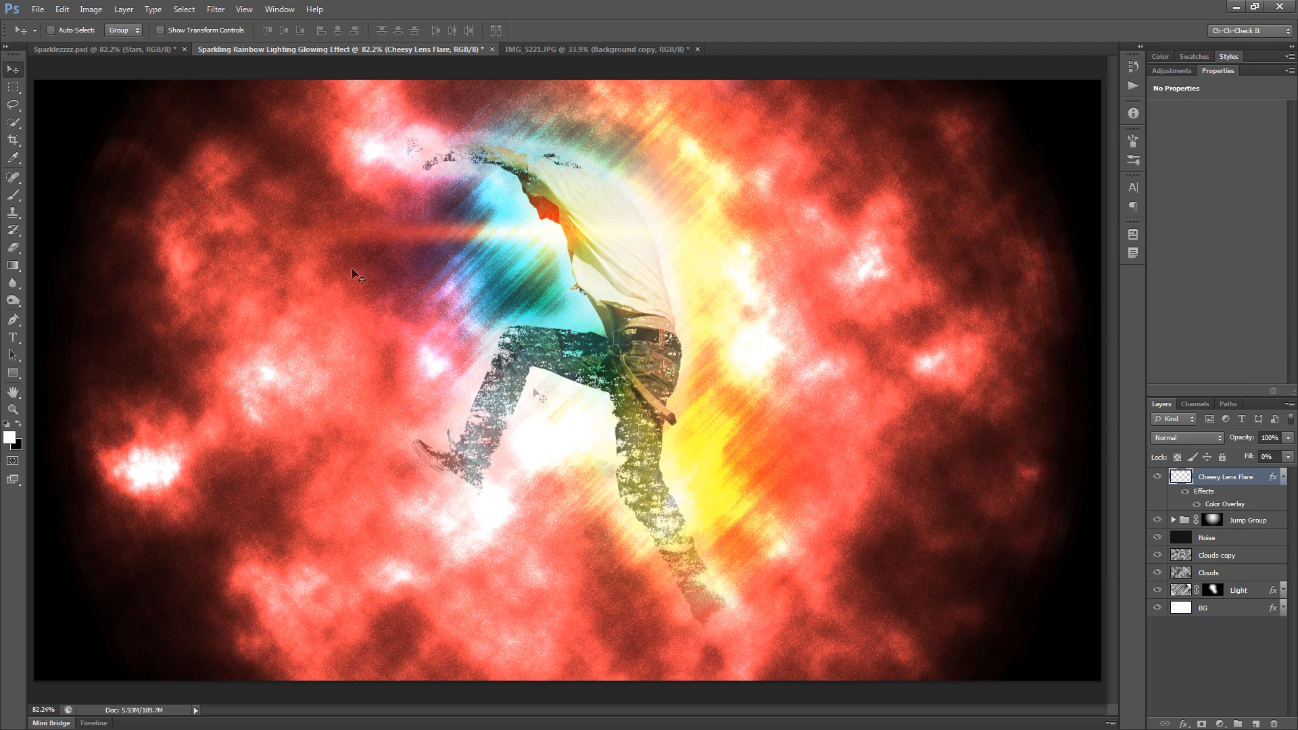
Step: Add a new layer above Cheesy Lens Flare and paint one large soft white spot over the man's hips with a 600 px brush
click(1256, 723)
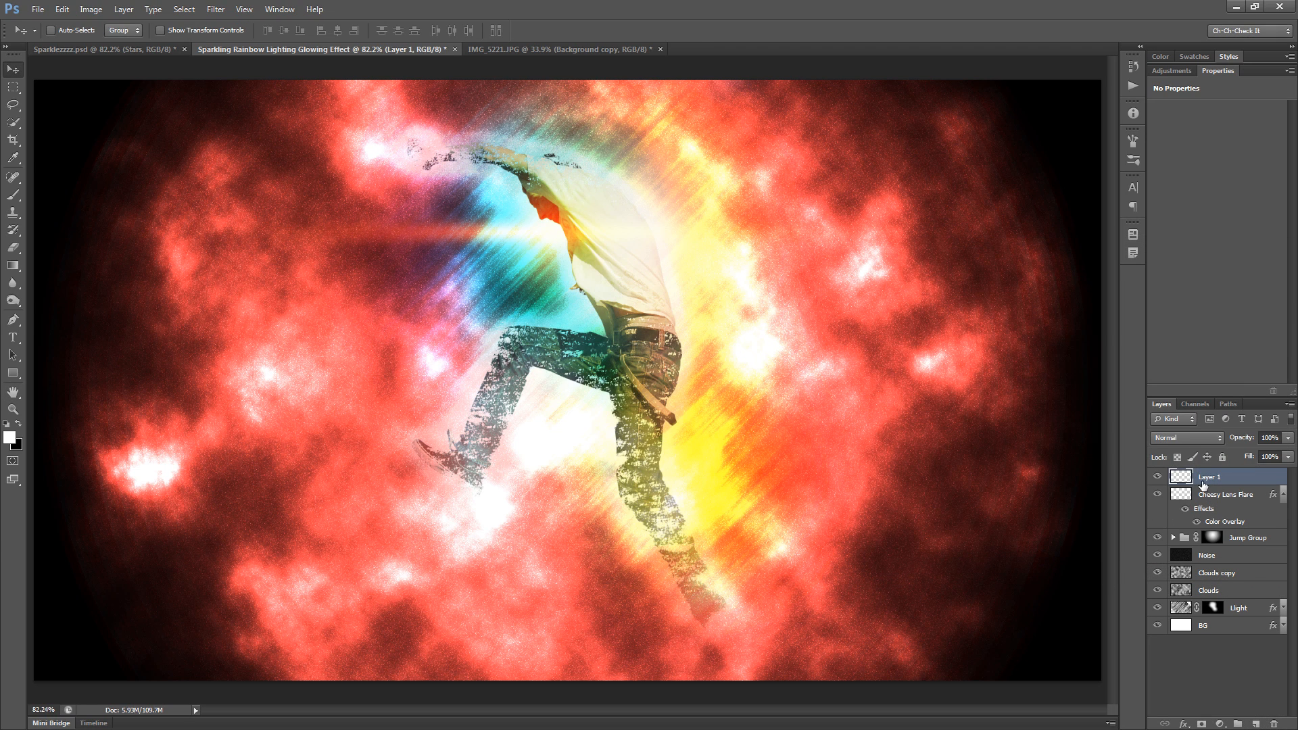
key(b)
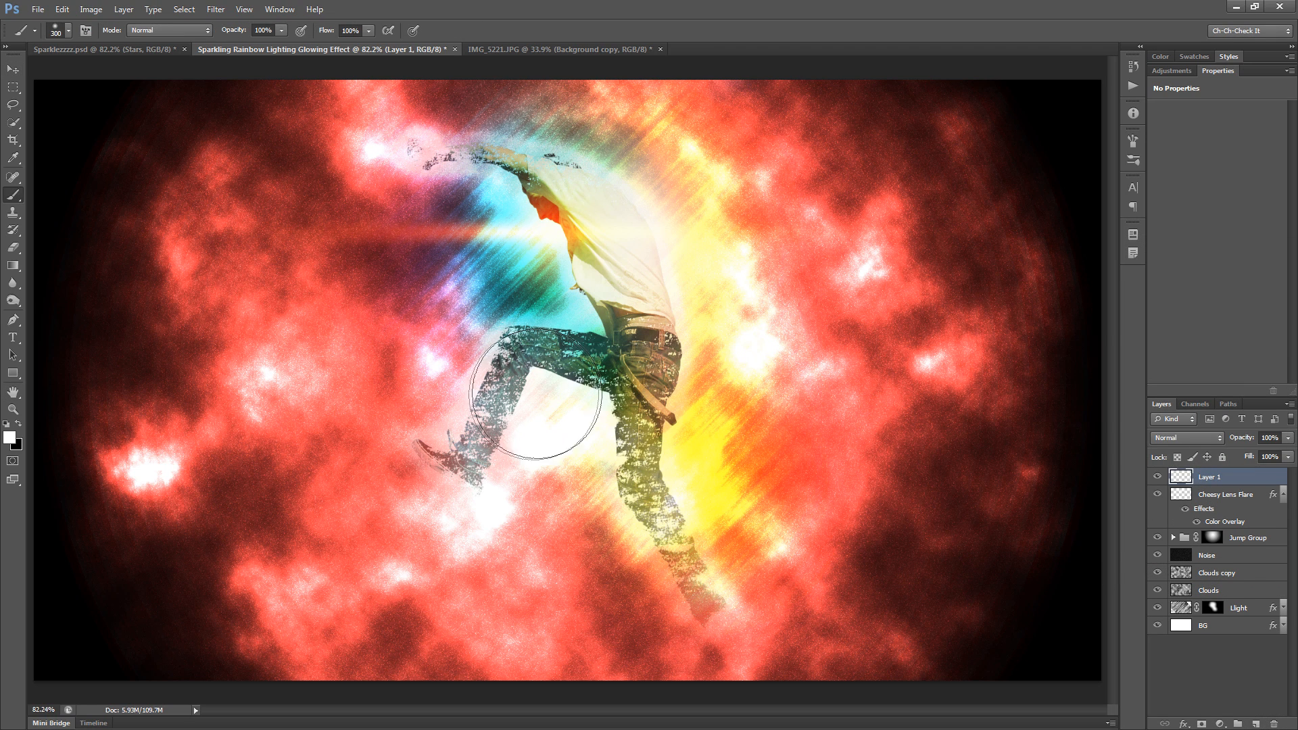
click(587, 352)
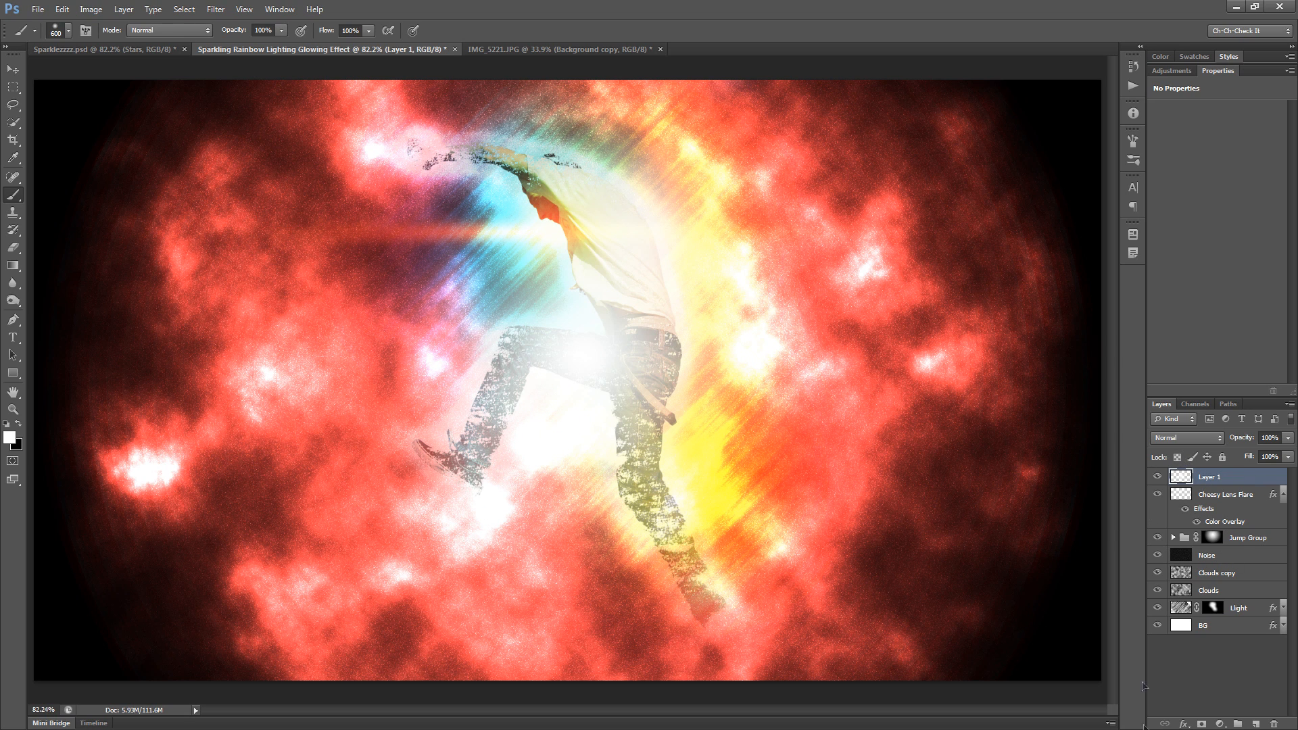
Step: Set the new spot layer's fill to 0% and give it a green Color Overlay (00ff7e) in Divide mode at 100% opacity
drag(1250, 460, 1220, 462)
click(1184, 723)
click(1250, 652)
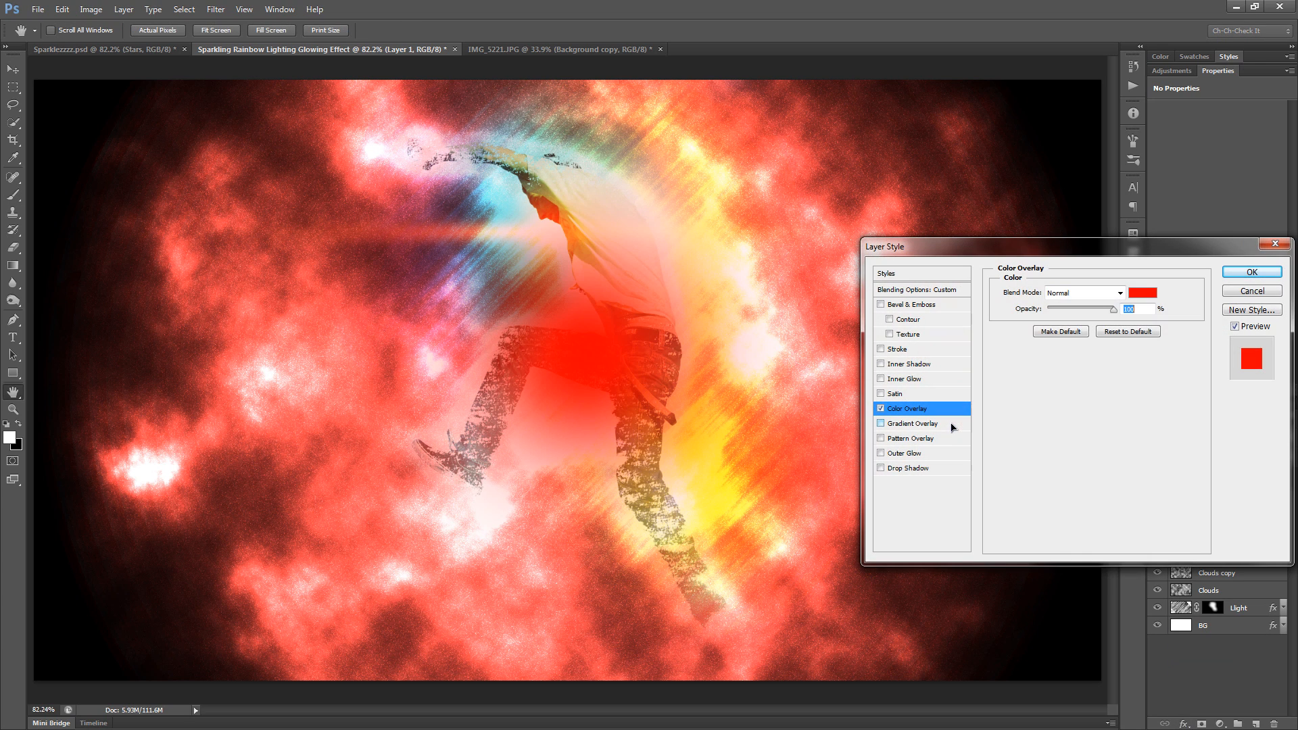
click(1140, 298)
drag(985, 367, 985, 350)
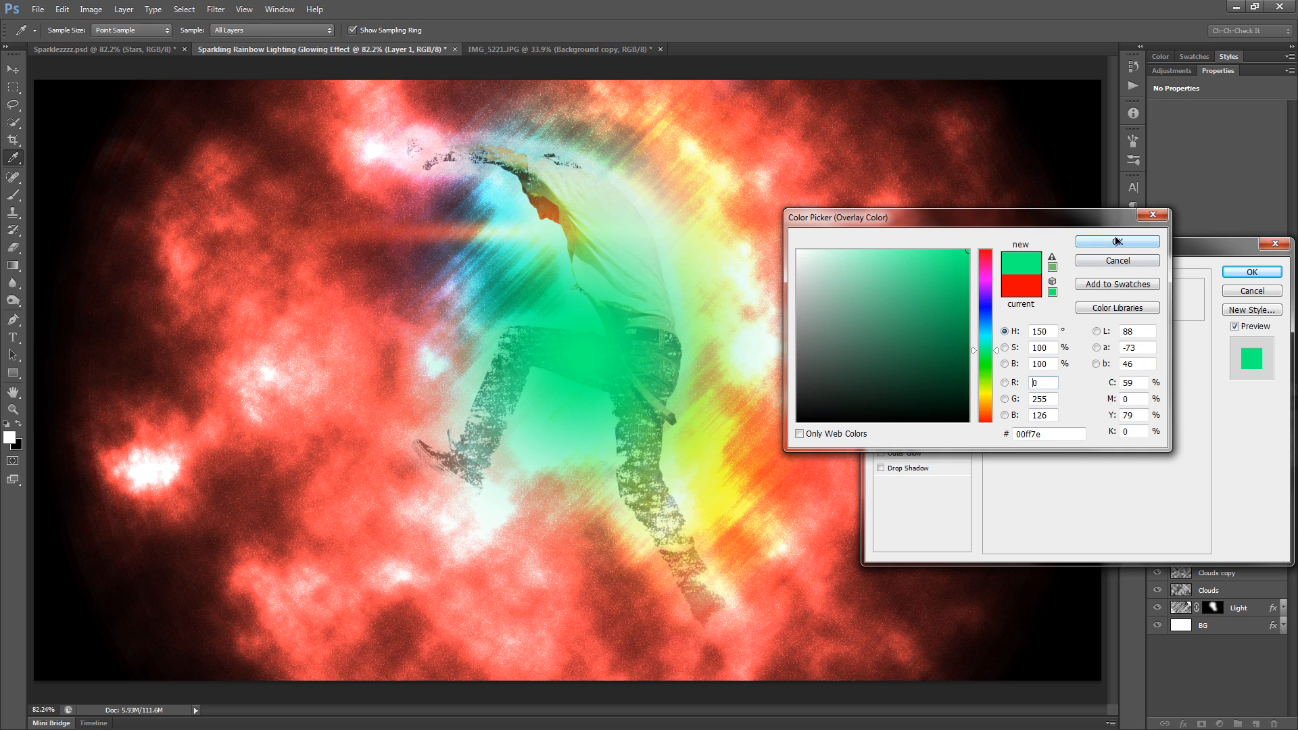
click(1117, 241)
click(1081, 293)
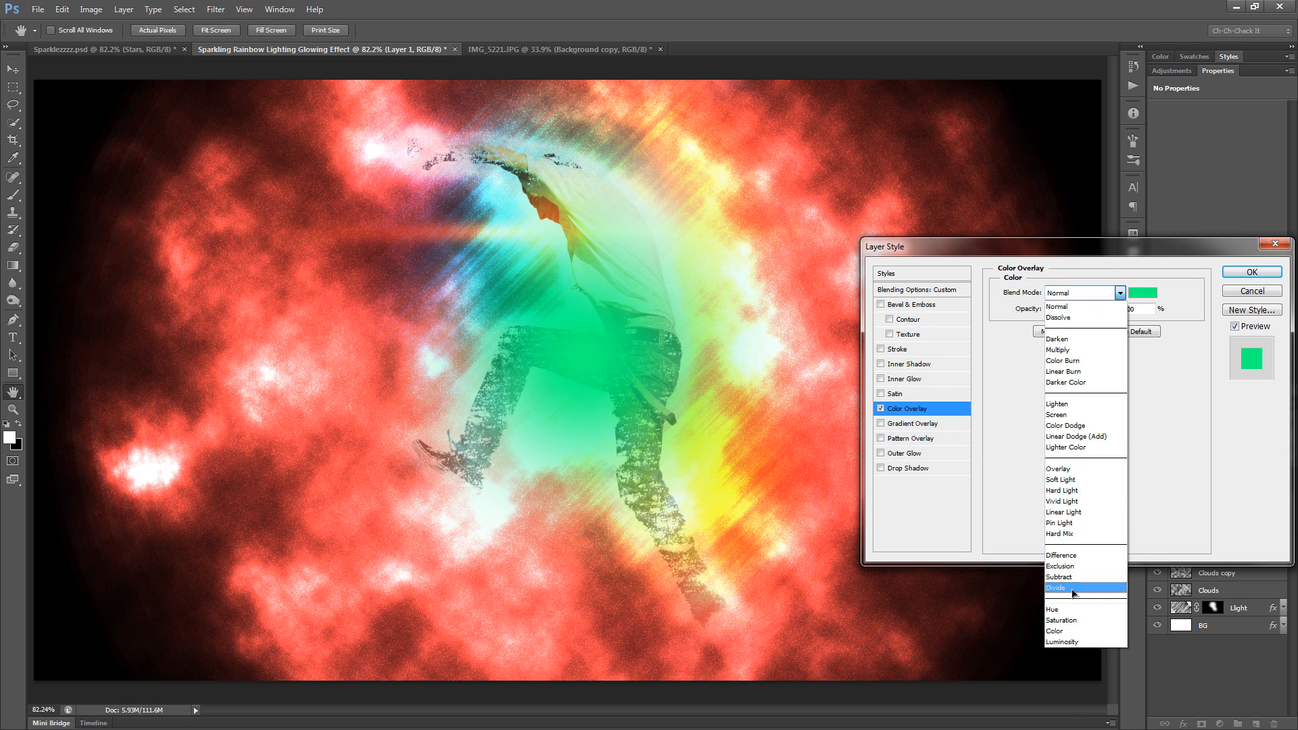
click(1068, 586)
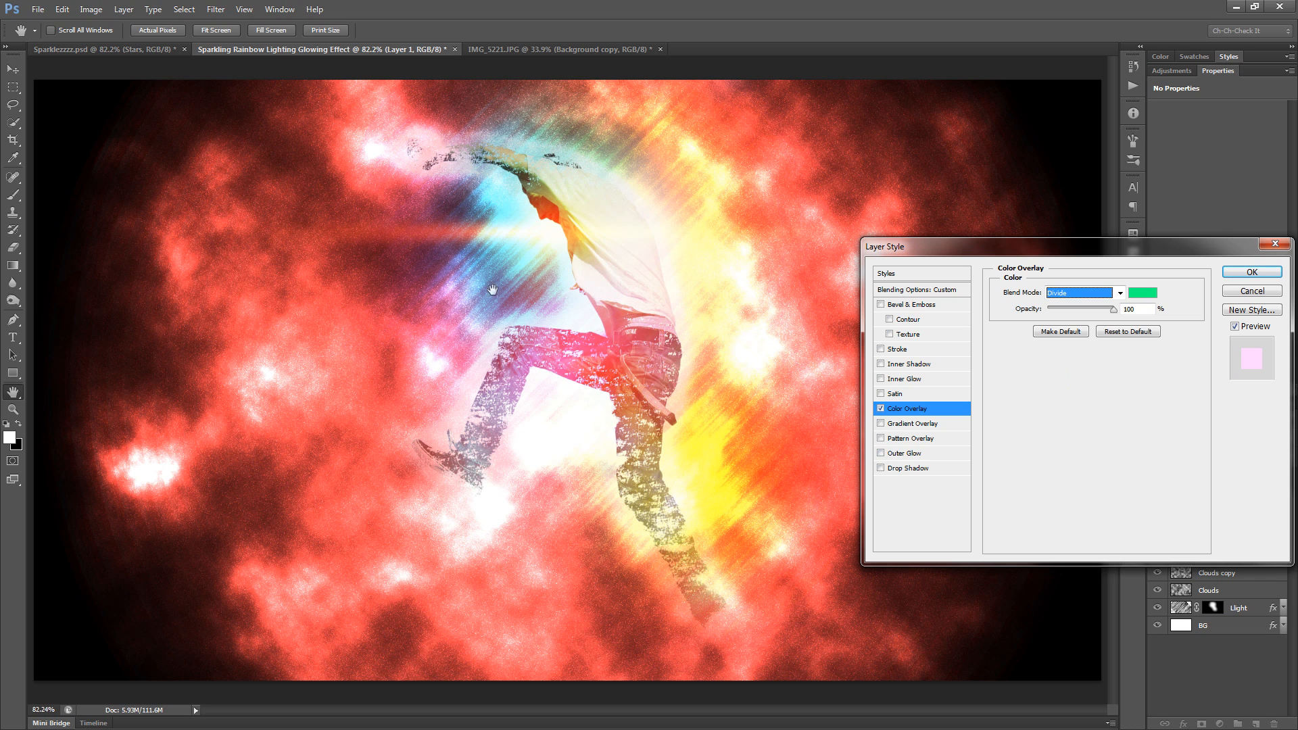
click(1249, 268)
Step: Move the large glow spot up over the man's upper body and scale it to about 136%
click(18, 67)
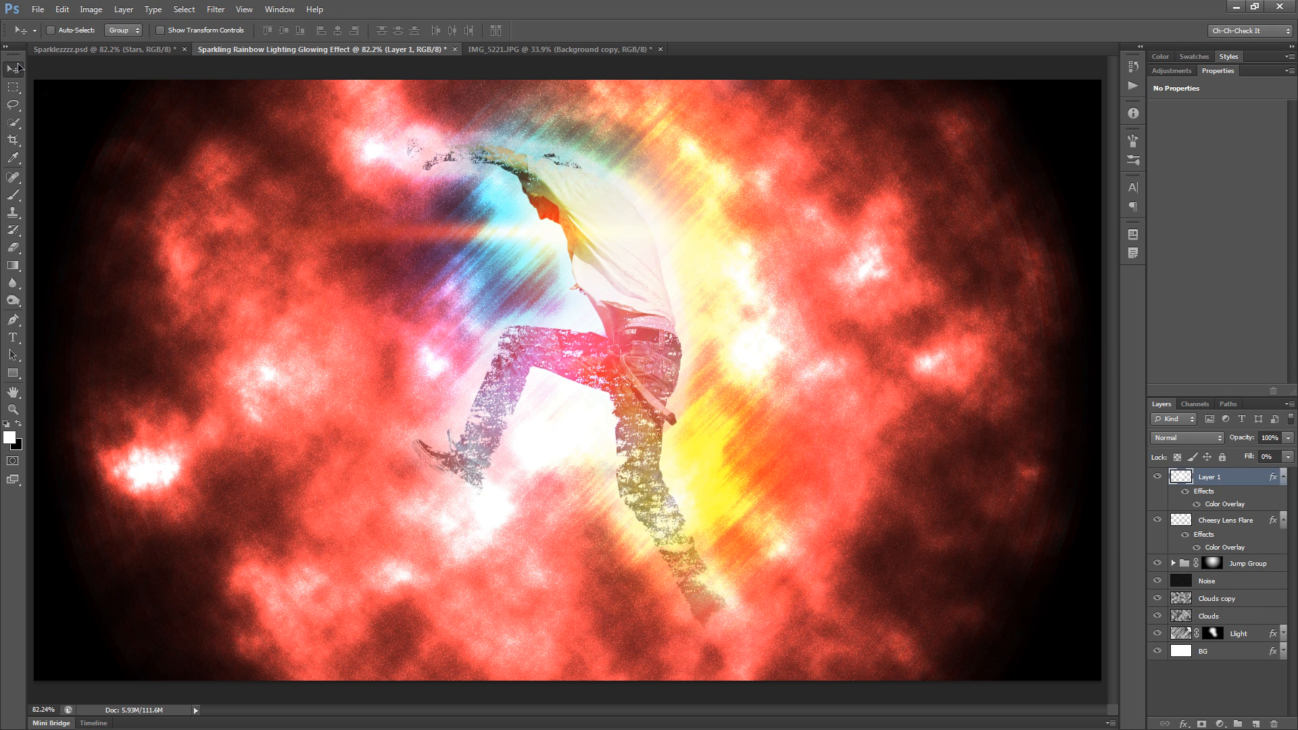
drag(483, 388, 477, 290)
key(ctrl+t)
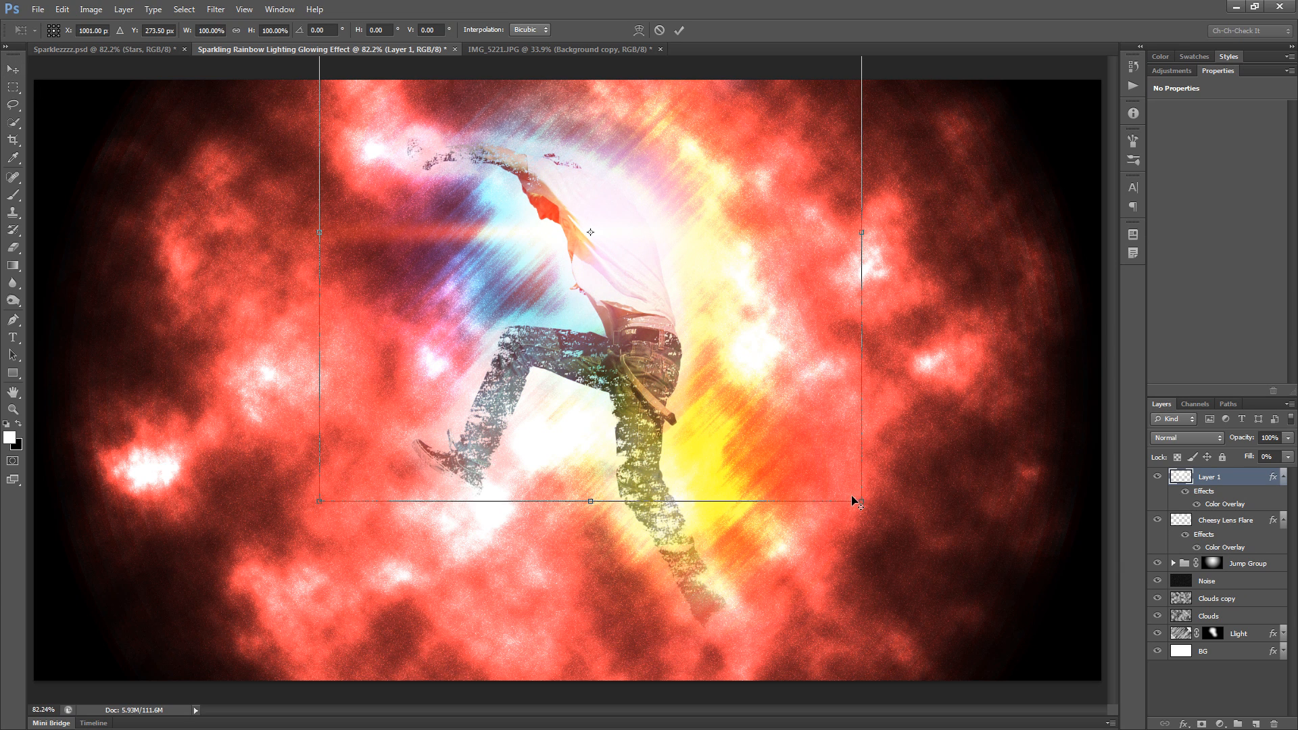
drag(866, 505, 962, 602)
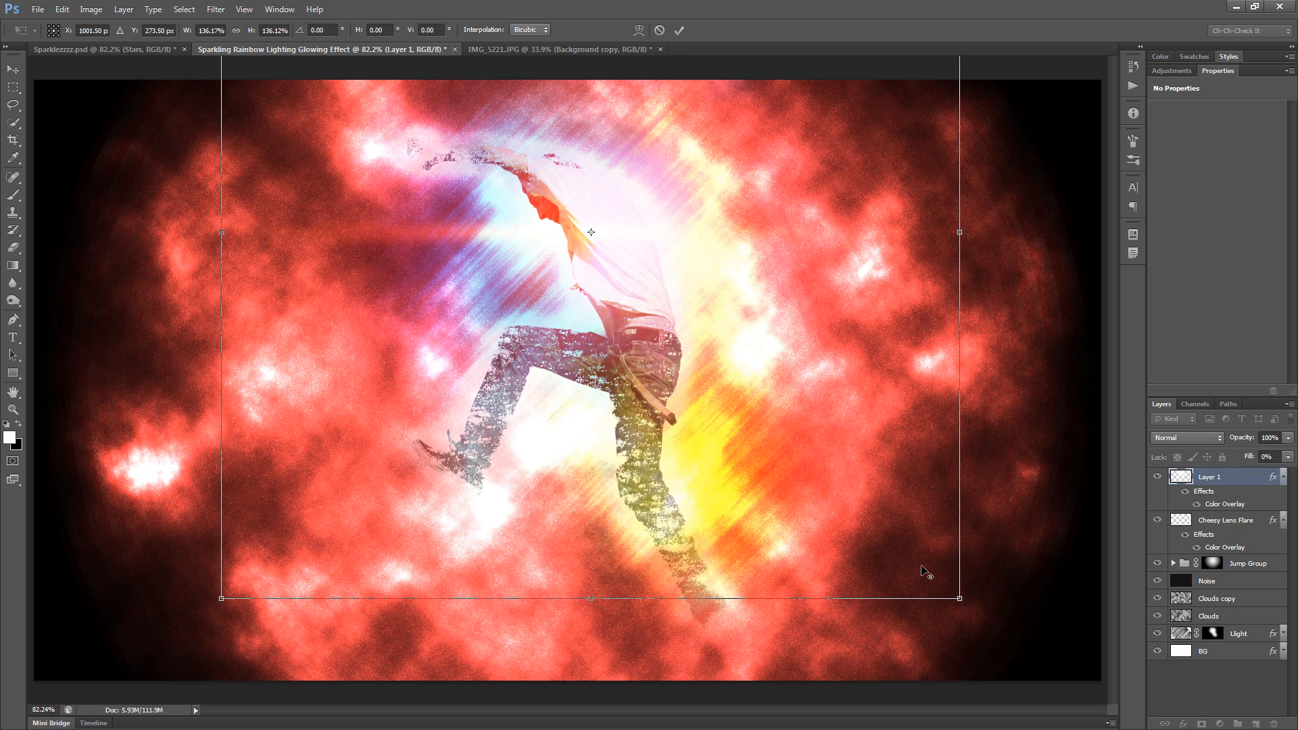
key(Return)
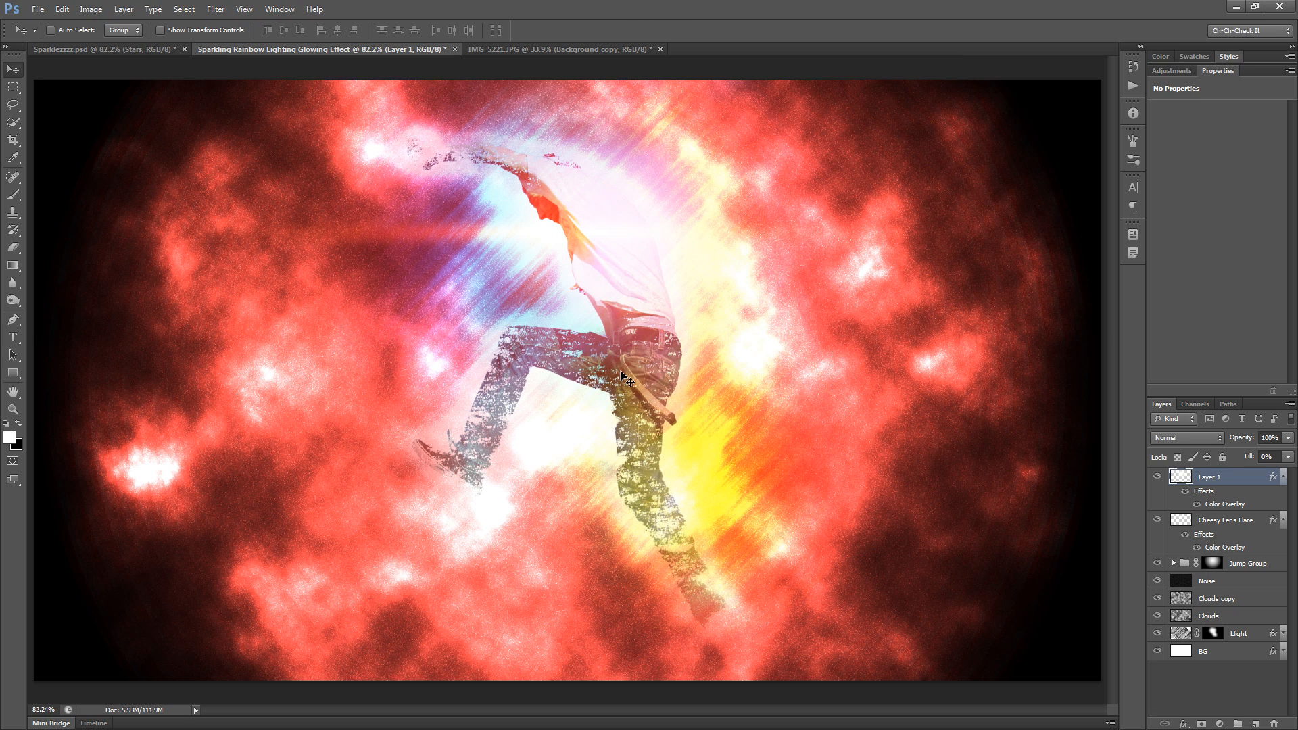
Step: Rename Layer 1 as "Spotlight", collapse the effects lists of Spotlight and Cheesy Lens Flare, and leave Spotlight selected
double_click(1211, 478)
text(Spotlight)
key(Return)
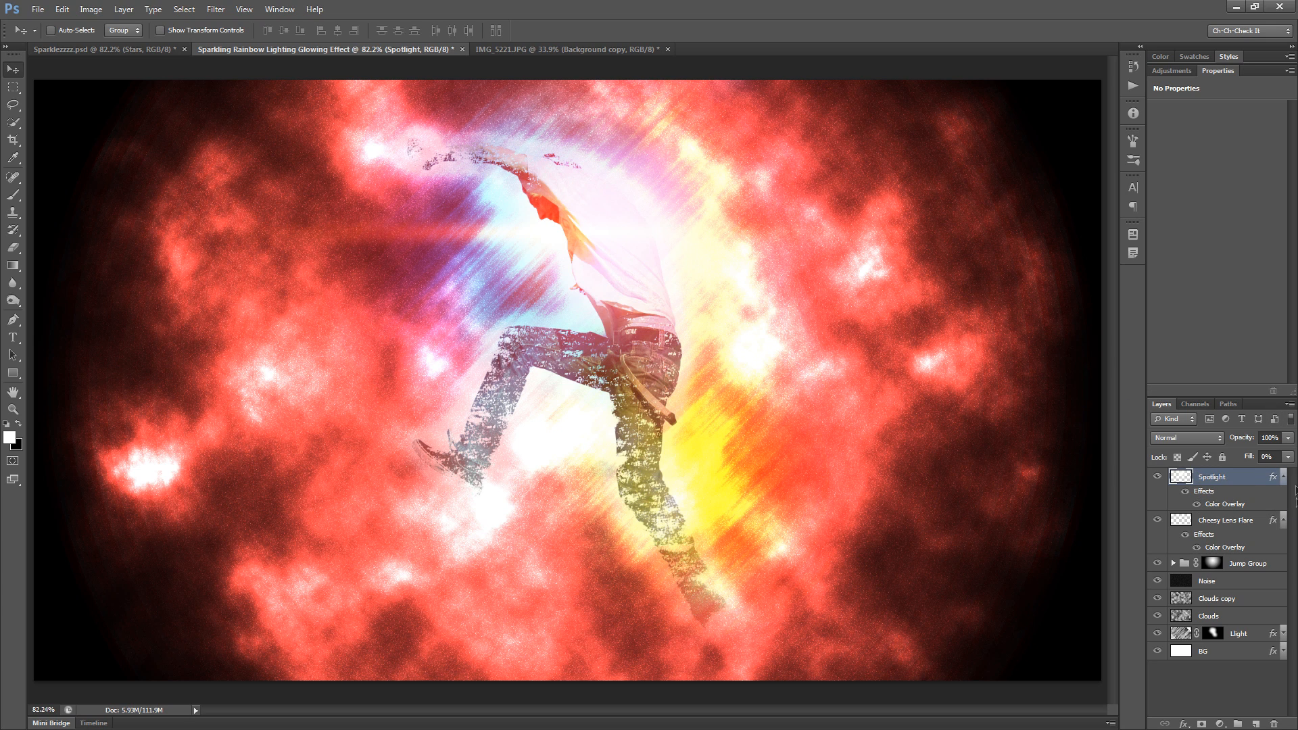
click(1283, 480)
click(1283, 495)
click(1255, 495)
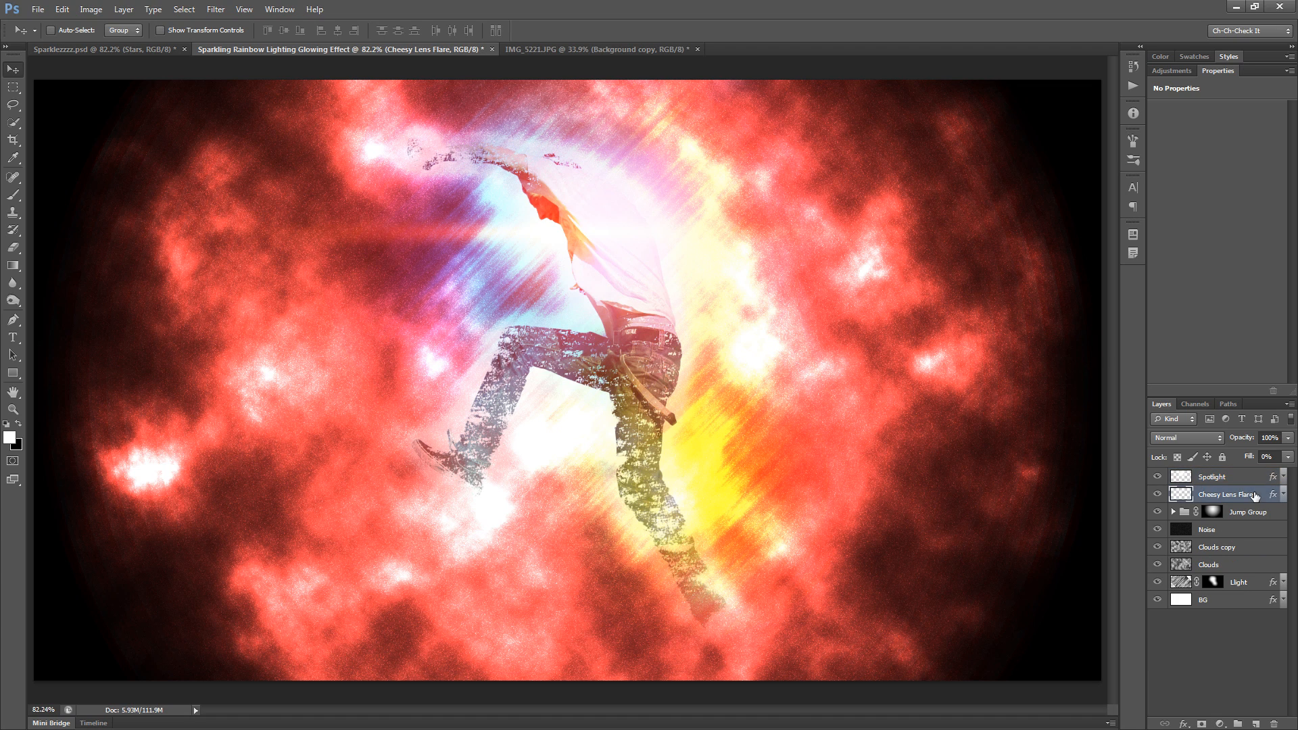
click(1245, 480)
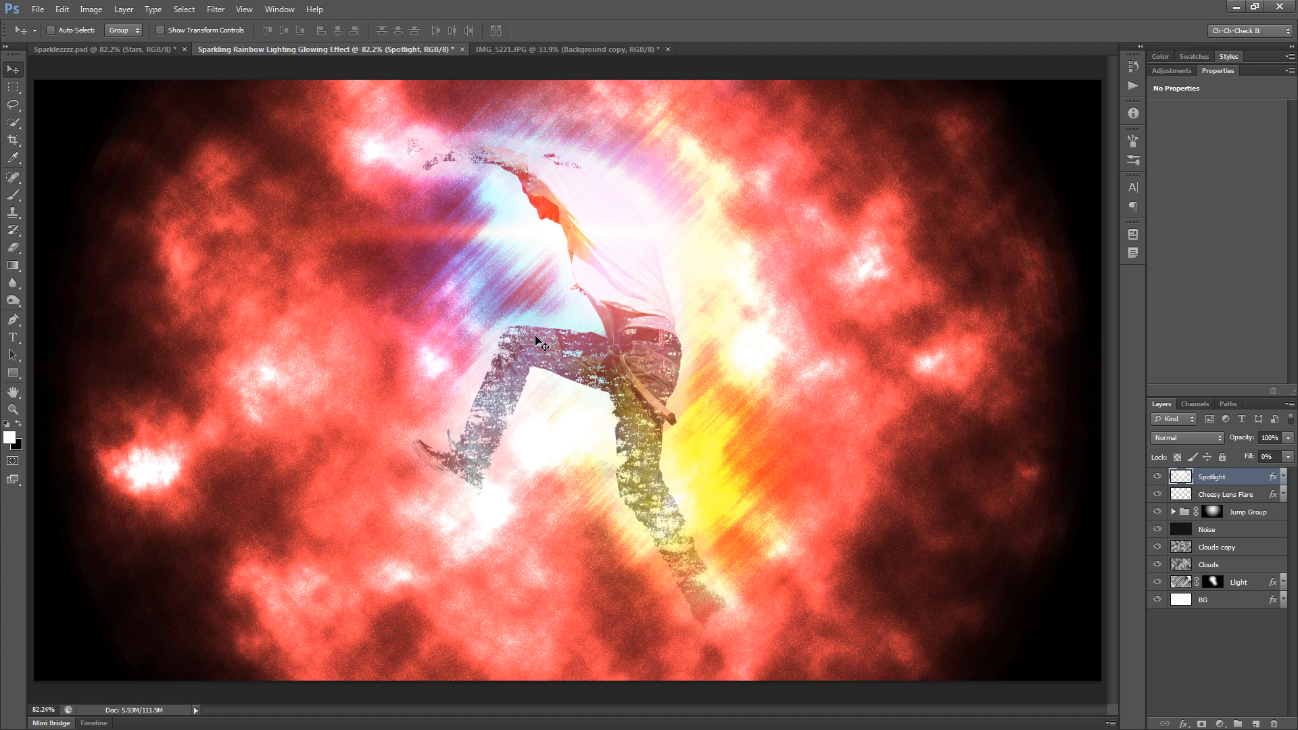
Step: Duplicate the Jump layer inside Jump Group and fill the copy's layer mask with black
click(1247, 513)
click(1174, 513)
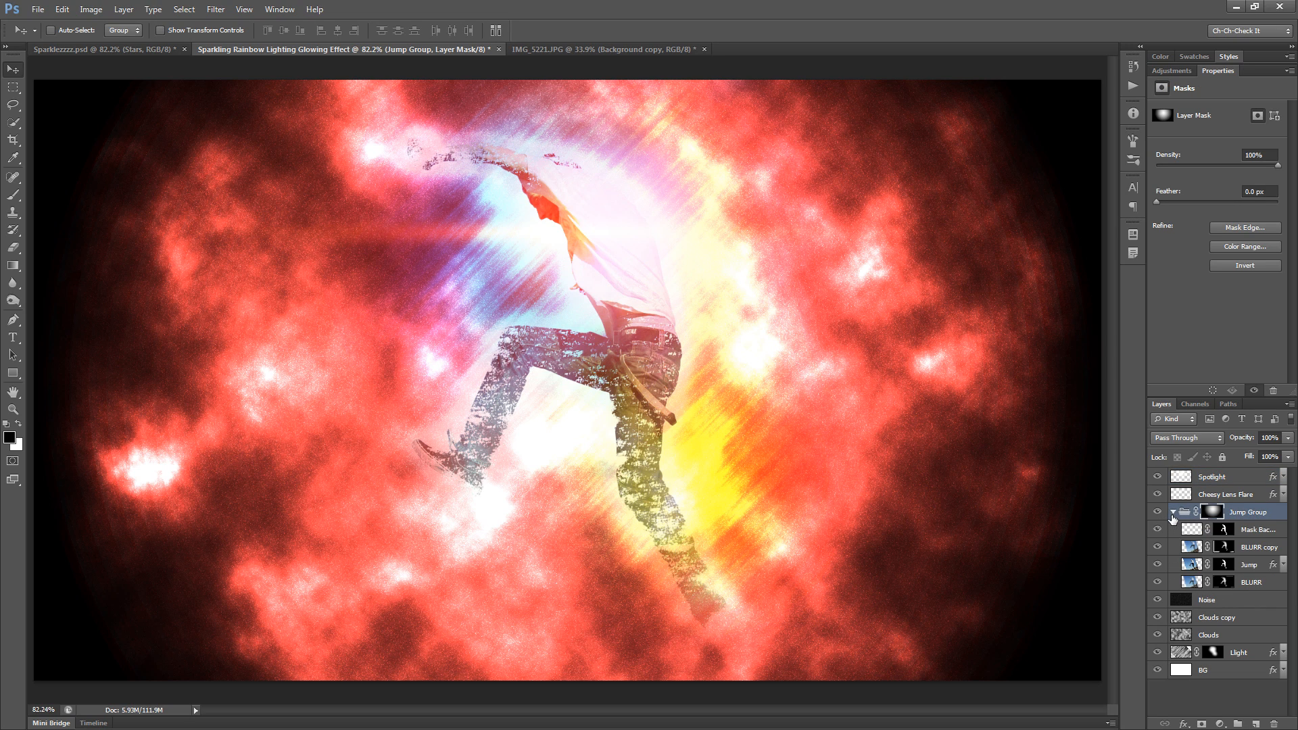
click(1248, 564)
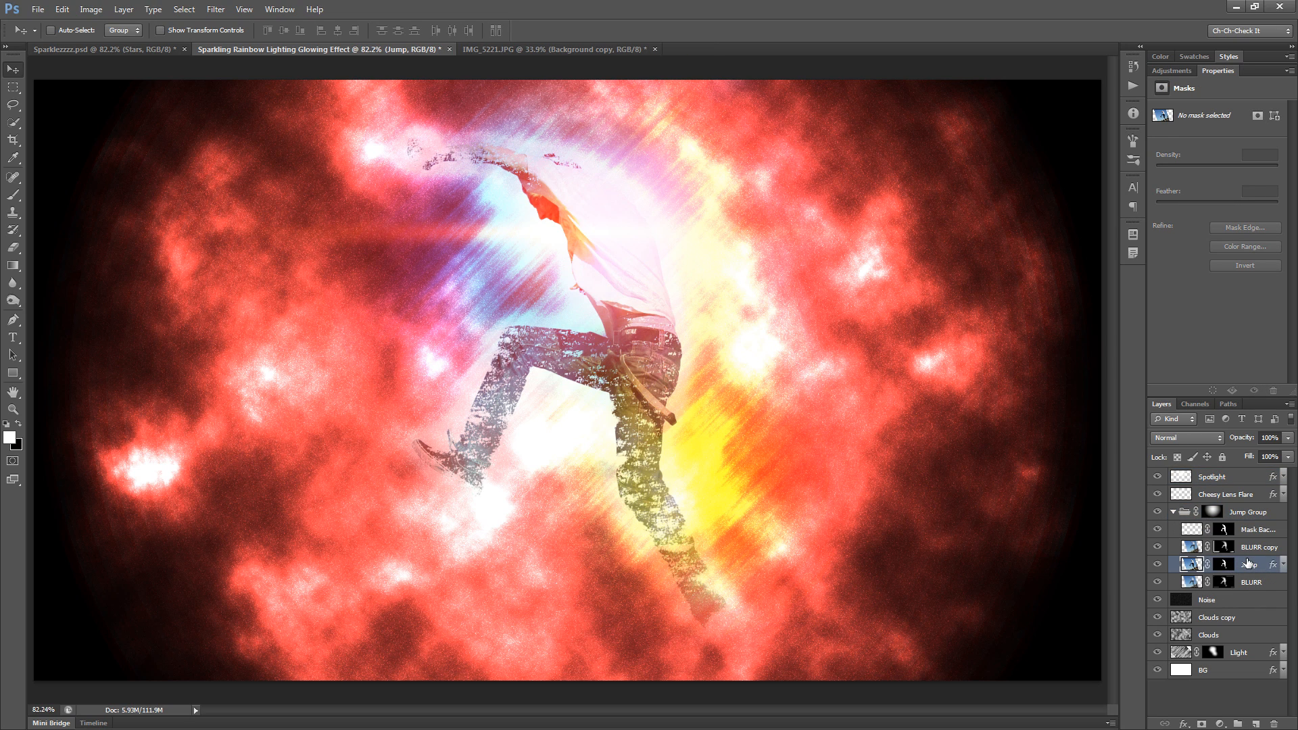
key(ctrl+j)
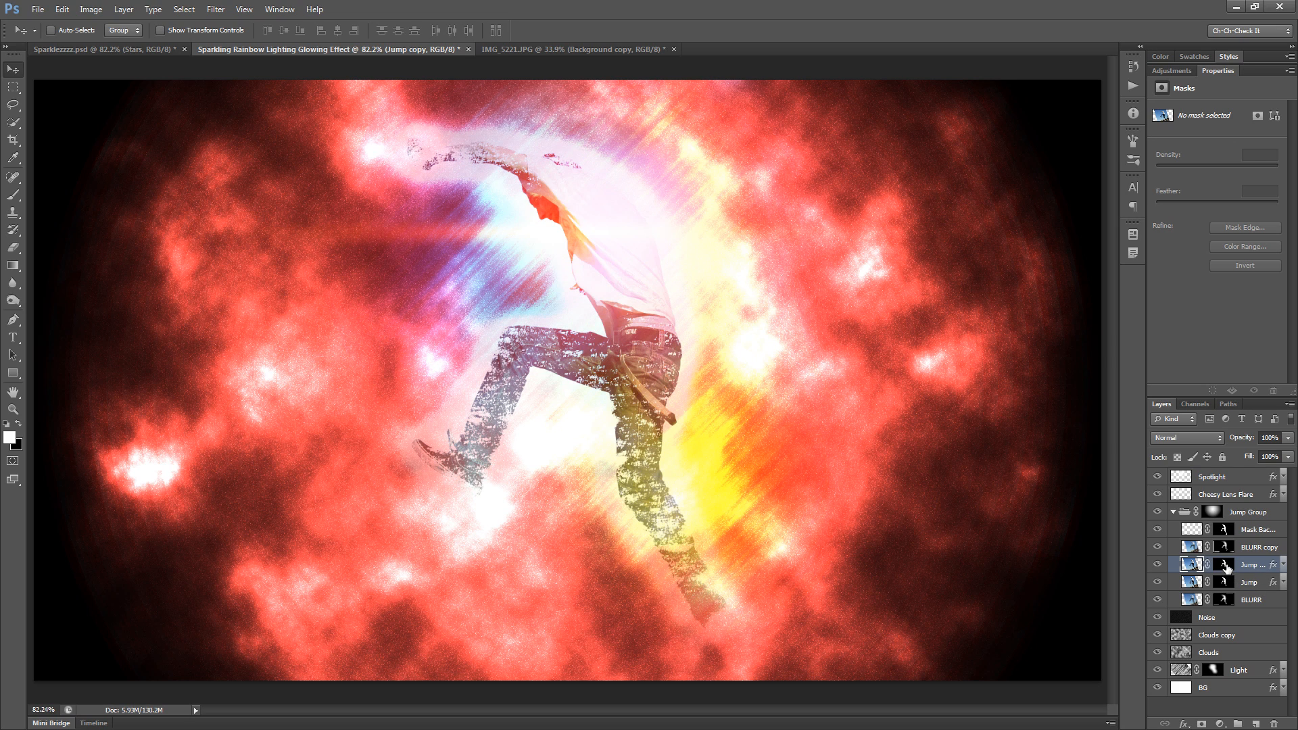
click(1226, 565)
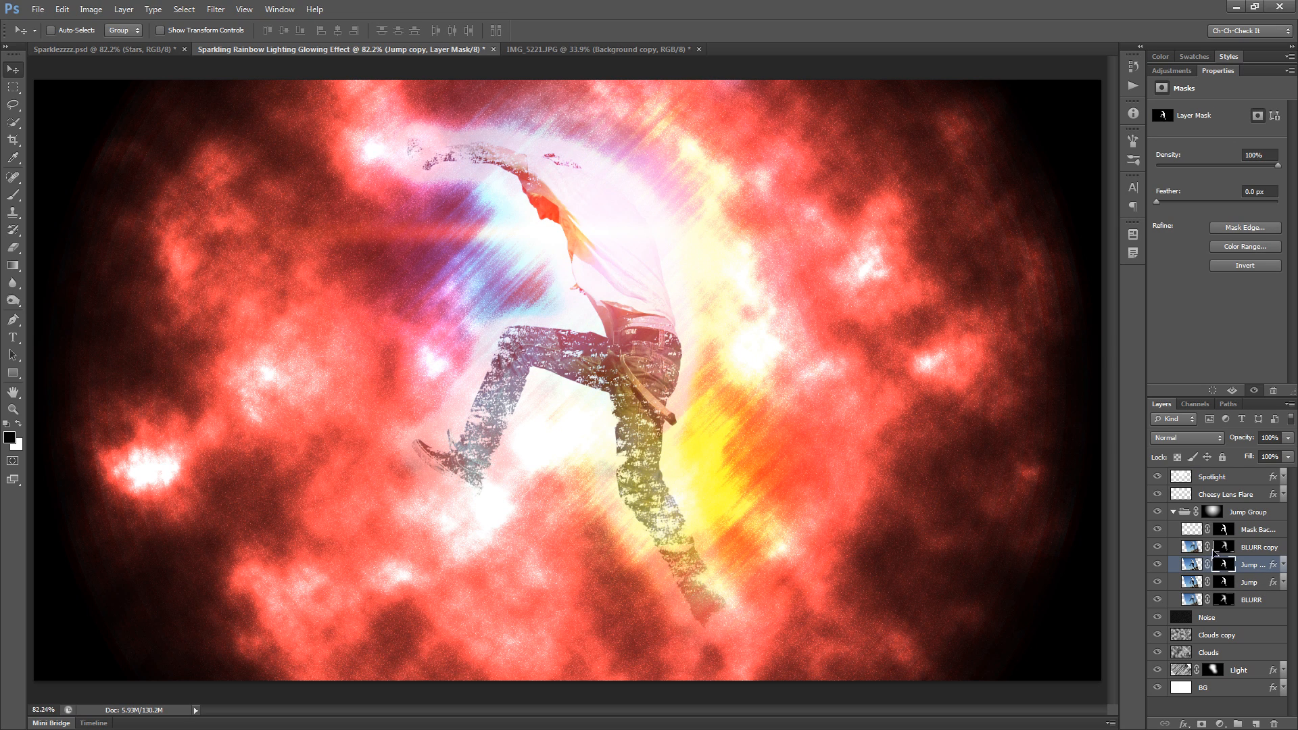
key(alt+BackSpace)
Step: Move the Jump copy beneath the Jump layer and rename it "Pieces"
drag(1256, 568, 1254, 597)
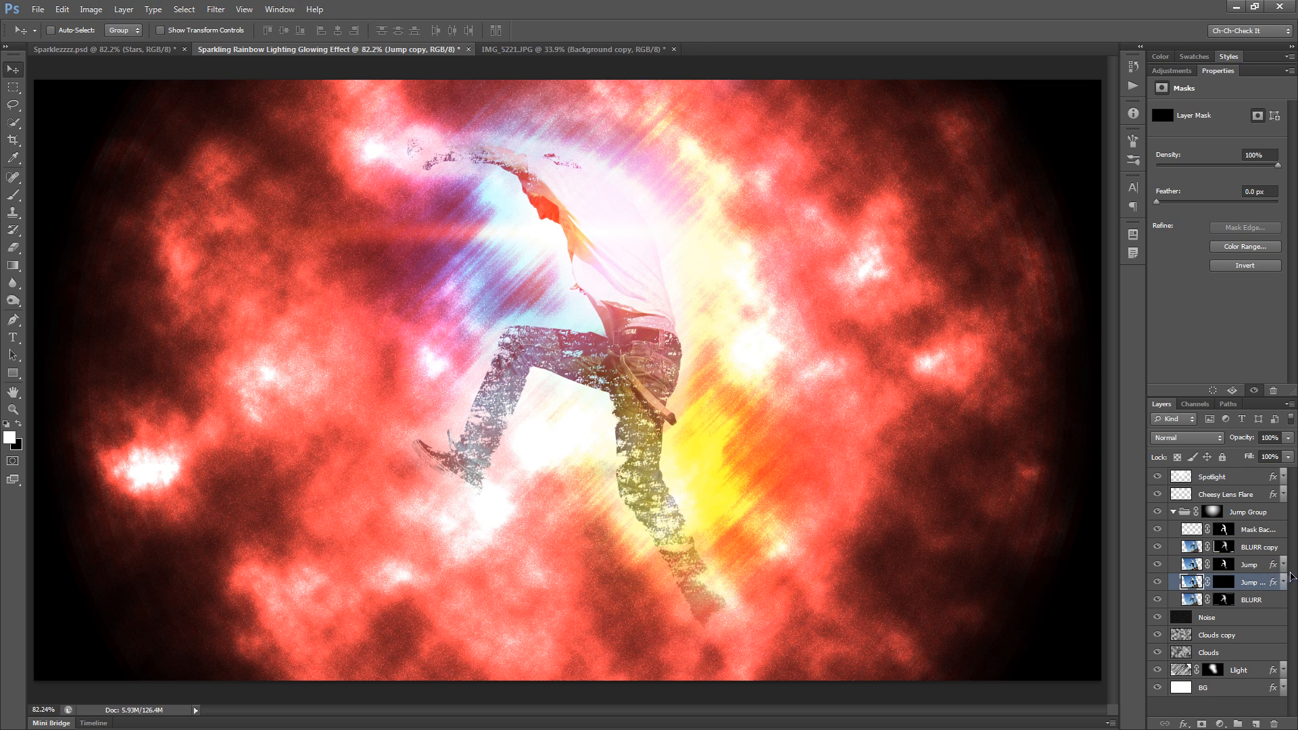
double_click(1250, 583)
text(Pieces)
key(Return)
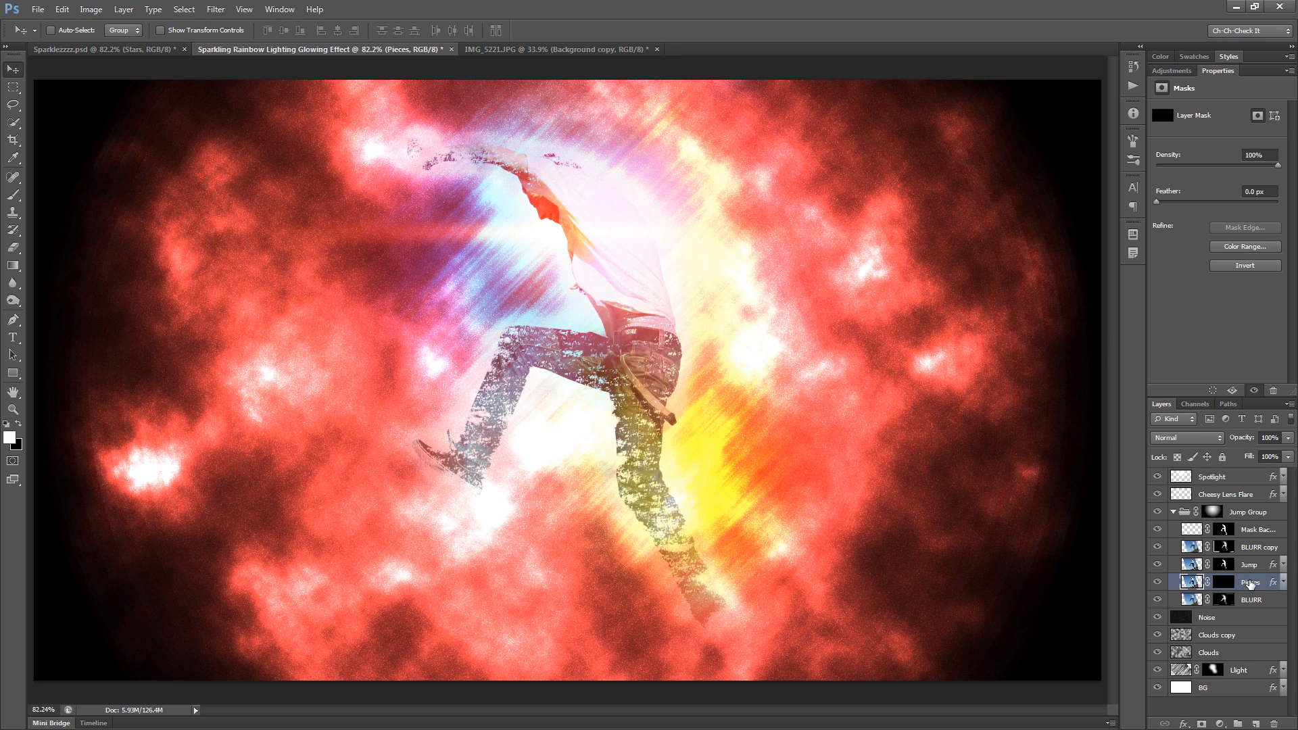
Step: Choose the irregular 20 px brush preset for painting and reduce its size to 7 px
key(b)
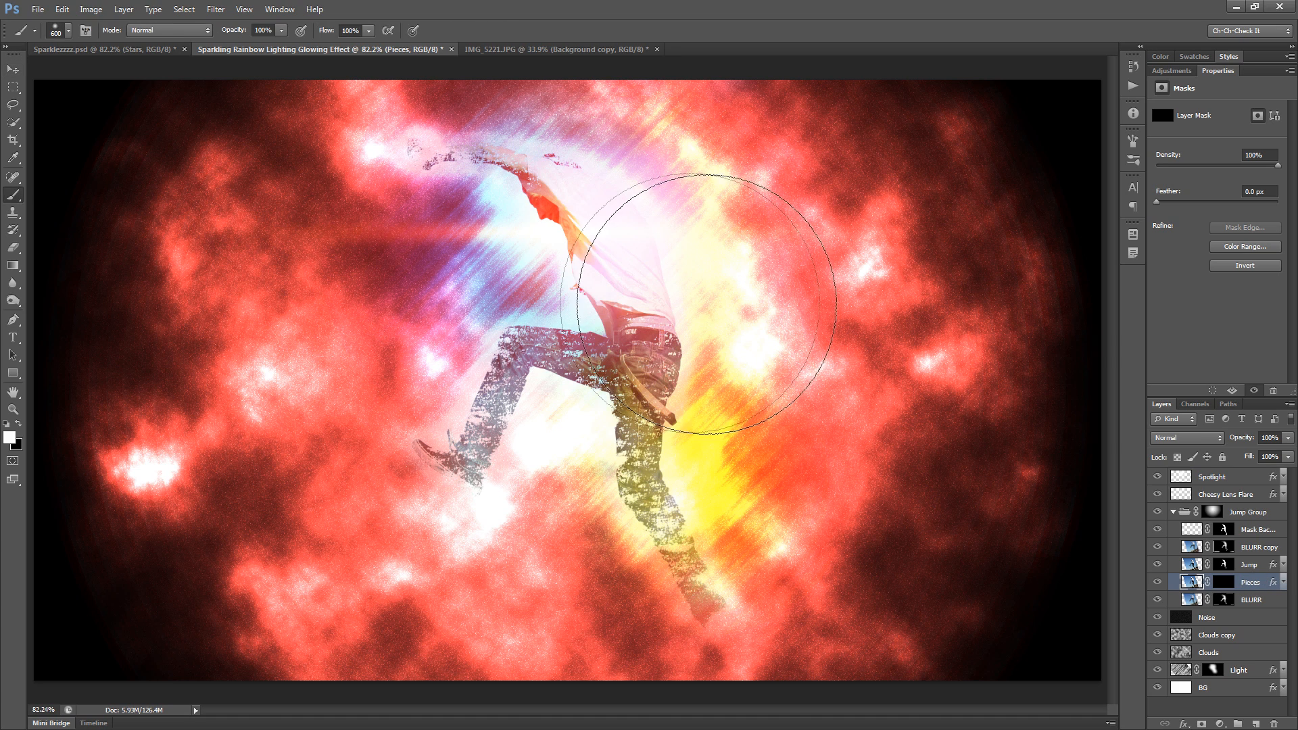
right_click(704, 312)
scroll(765, 407, down, 5)
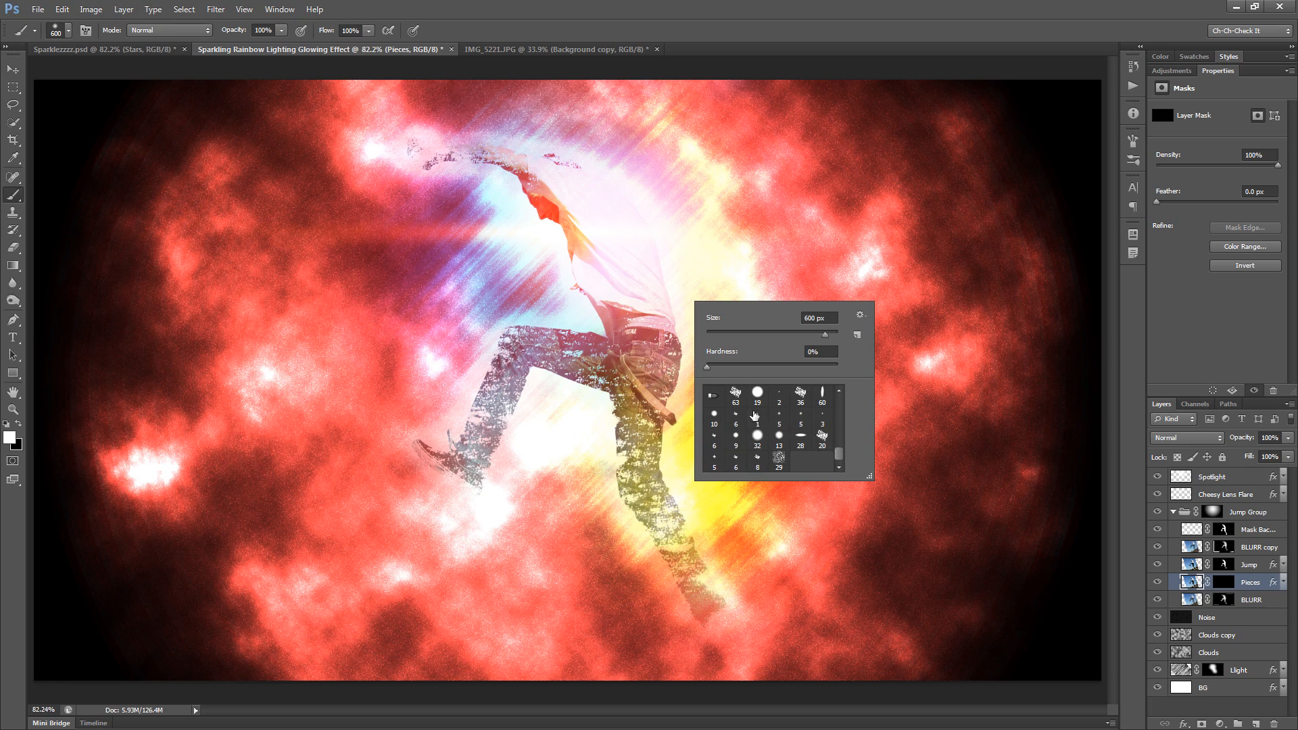
double_click(822, 440)
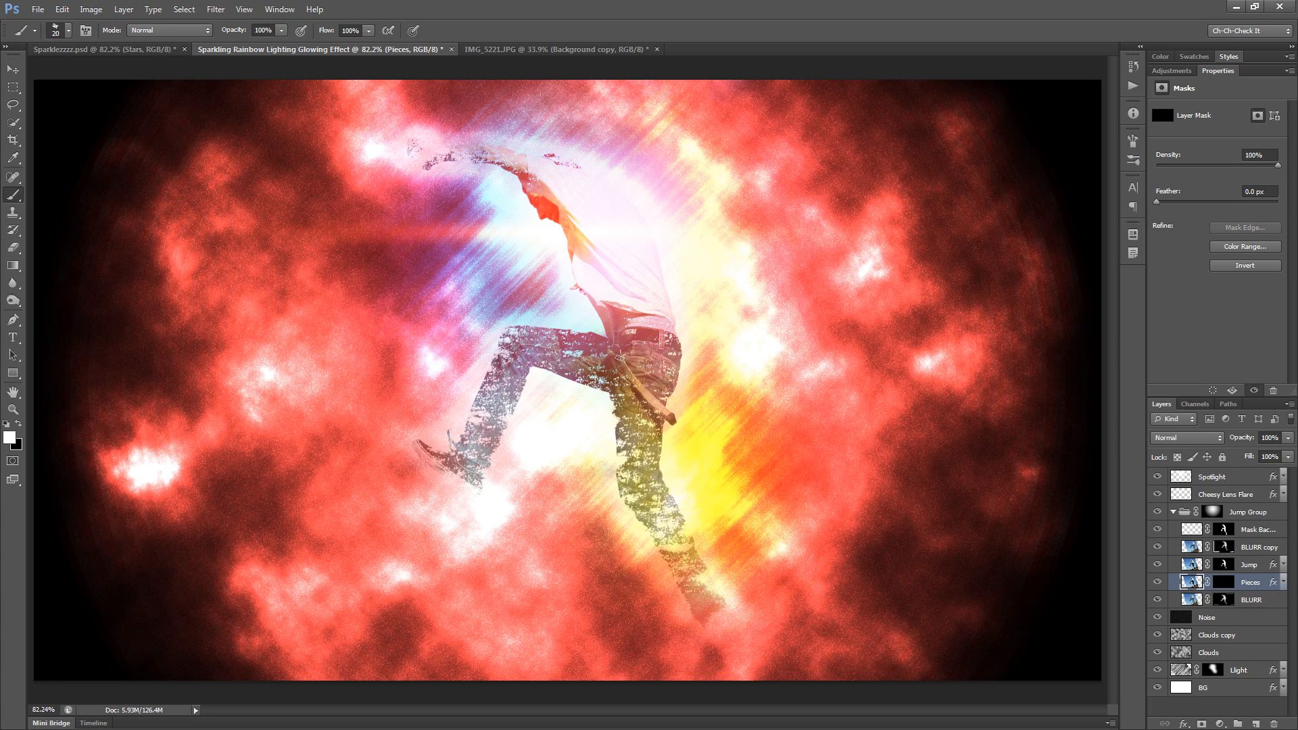
scroll(491, 423, up, 3)
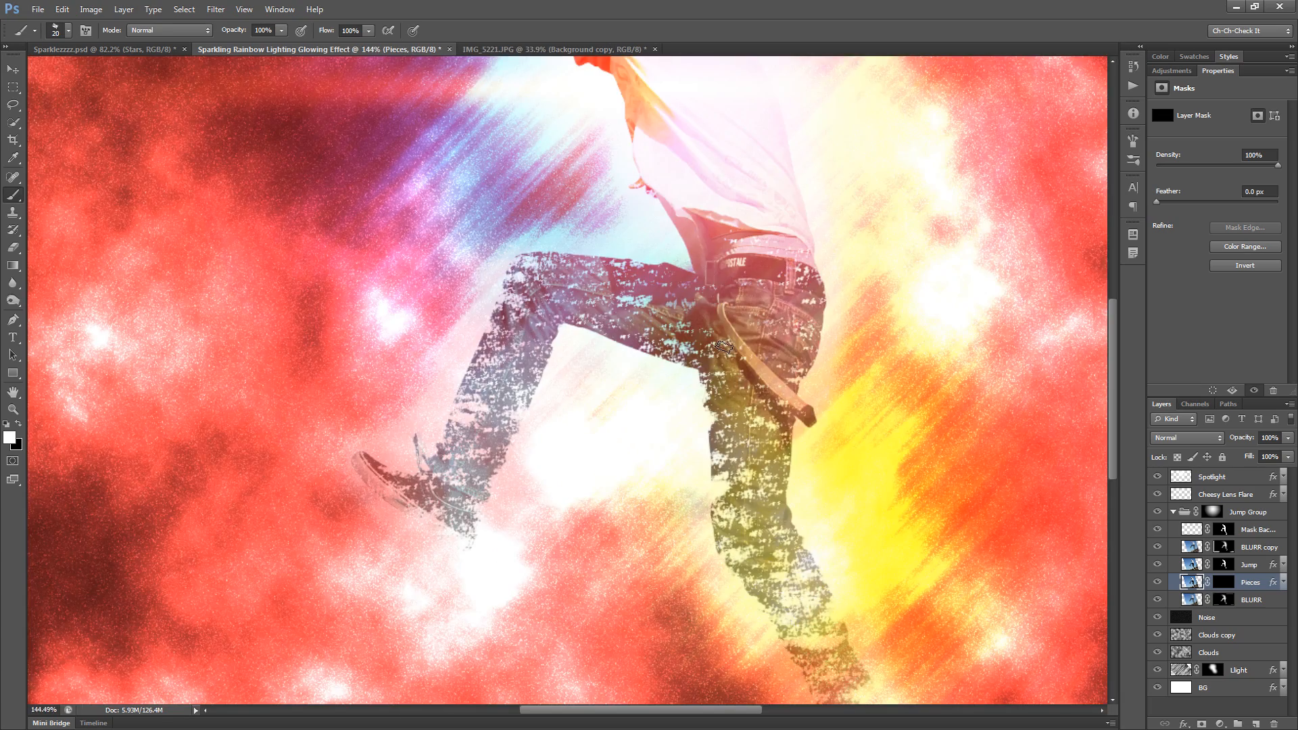
key(bracketleft)
key(bracketleft)
key(bracketleft)
key(bracketleft)
scroll(724, 347, up, 4)
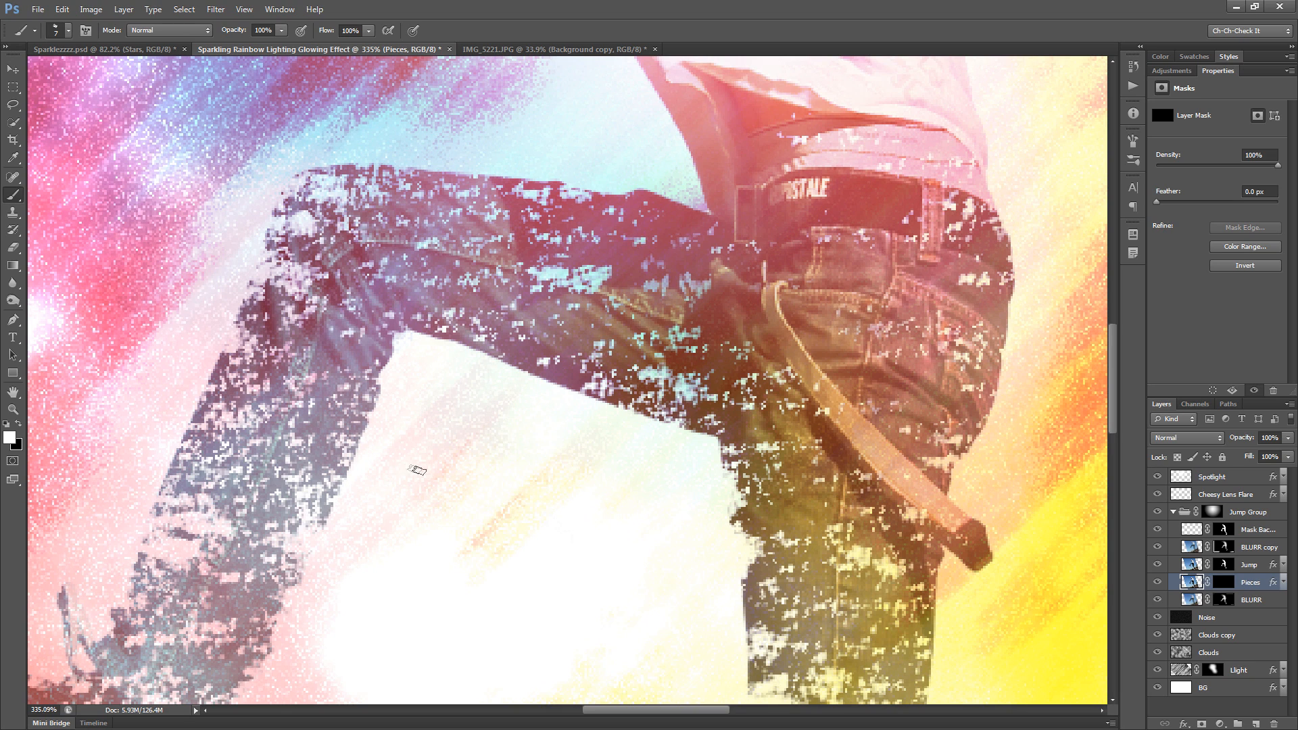
drag(403, 559, 582, 315)
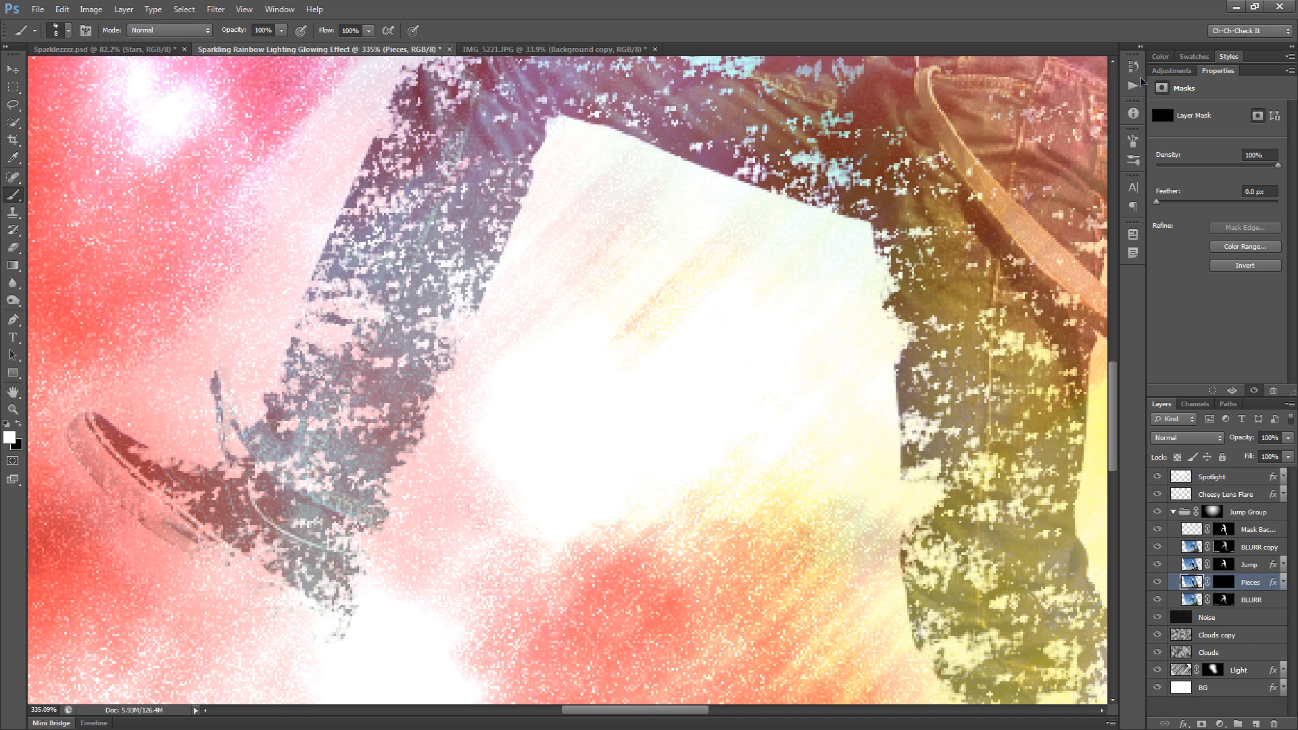
click(1133, 66)
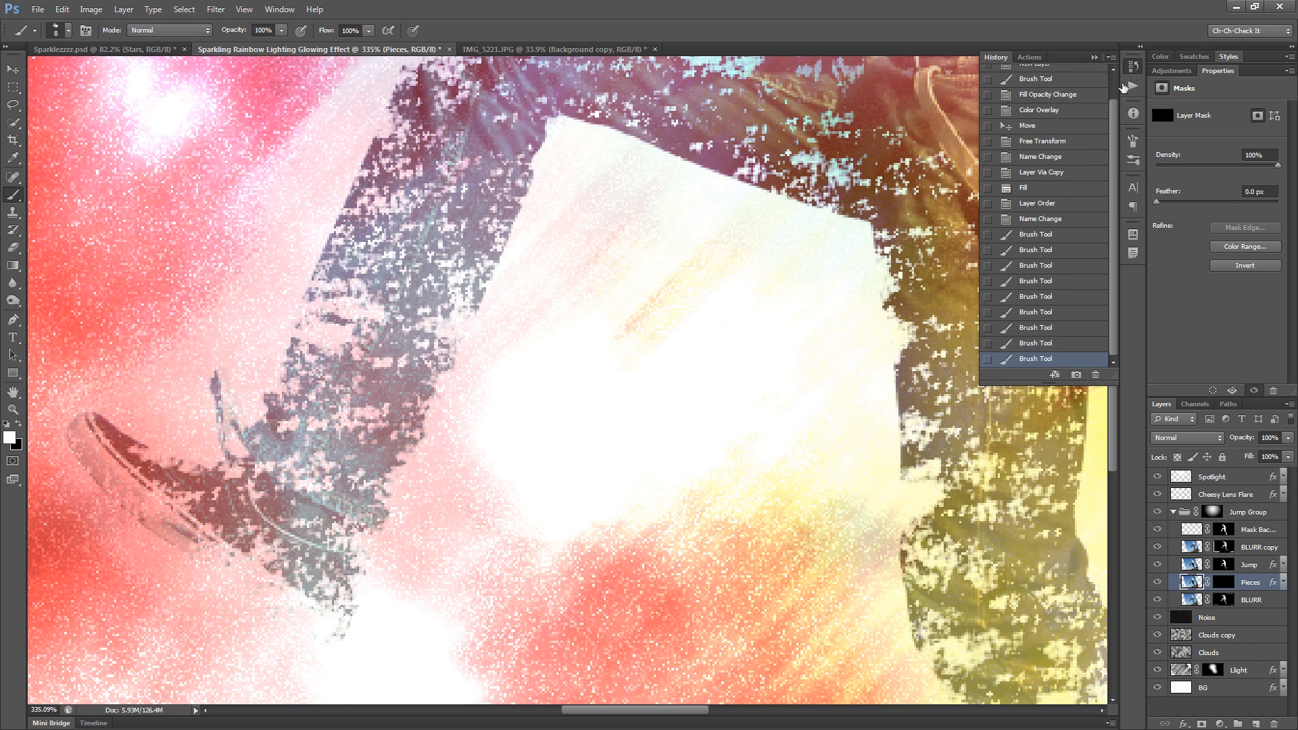
click(1051, 220)
click(1135, 60)
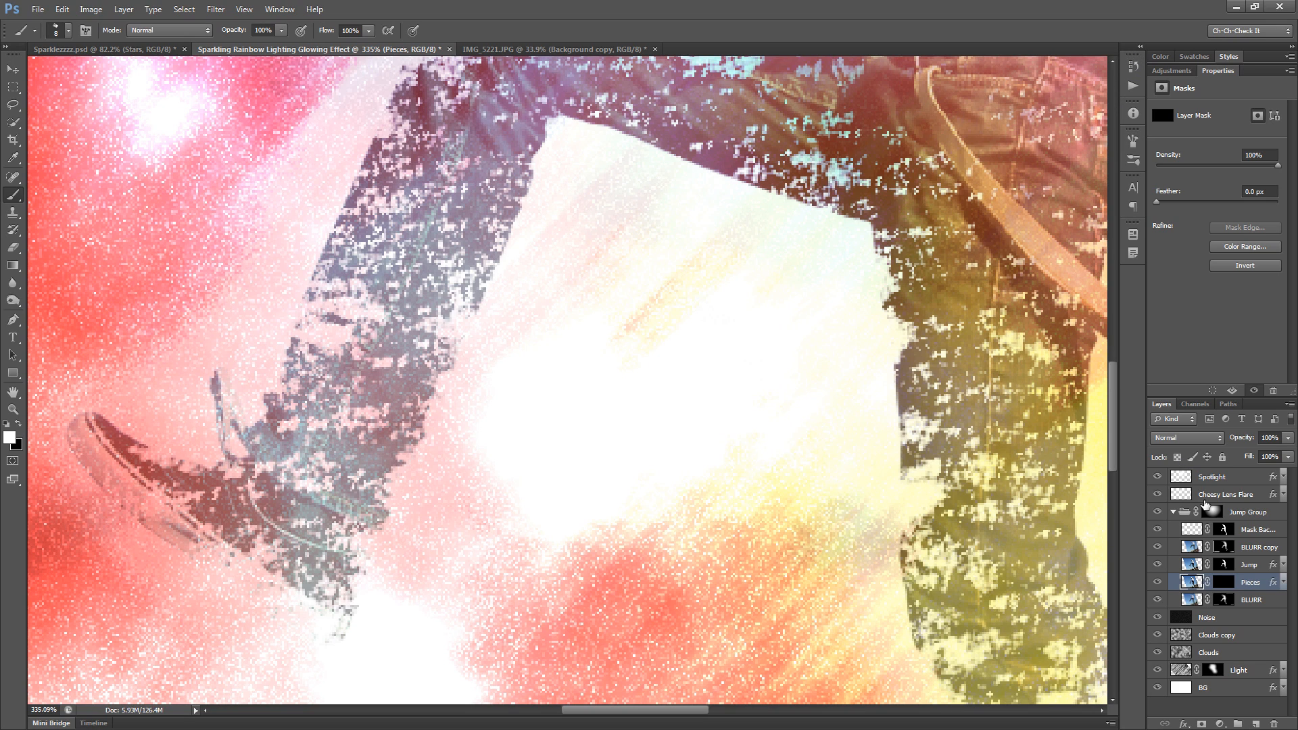
Step: Paint small white dabs on the Pieces layer mask with a roughly 7 px brush, revealing fragments beside the raised leg's inner edge
click(1225, 582)
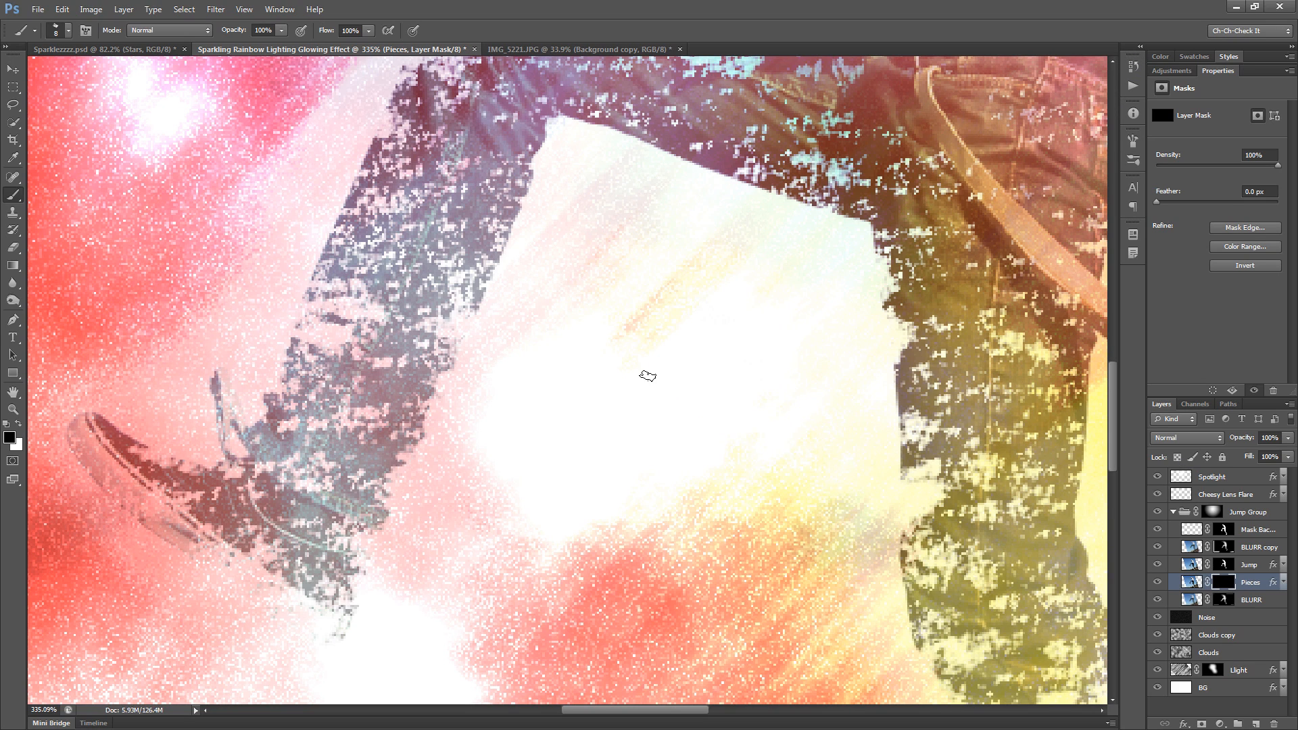
key(x)
scroll(573, 194, up, 2)
key(bracketleft)
key(bracketleft)
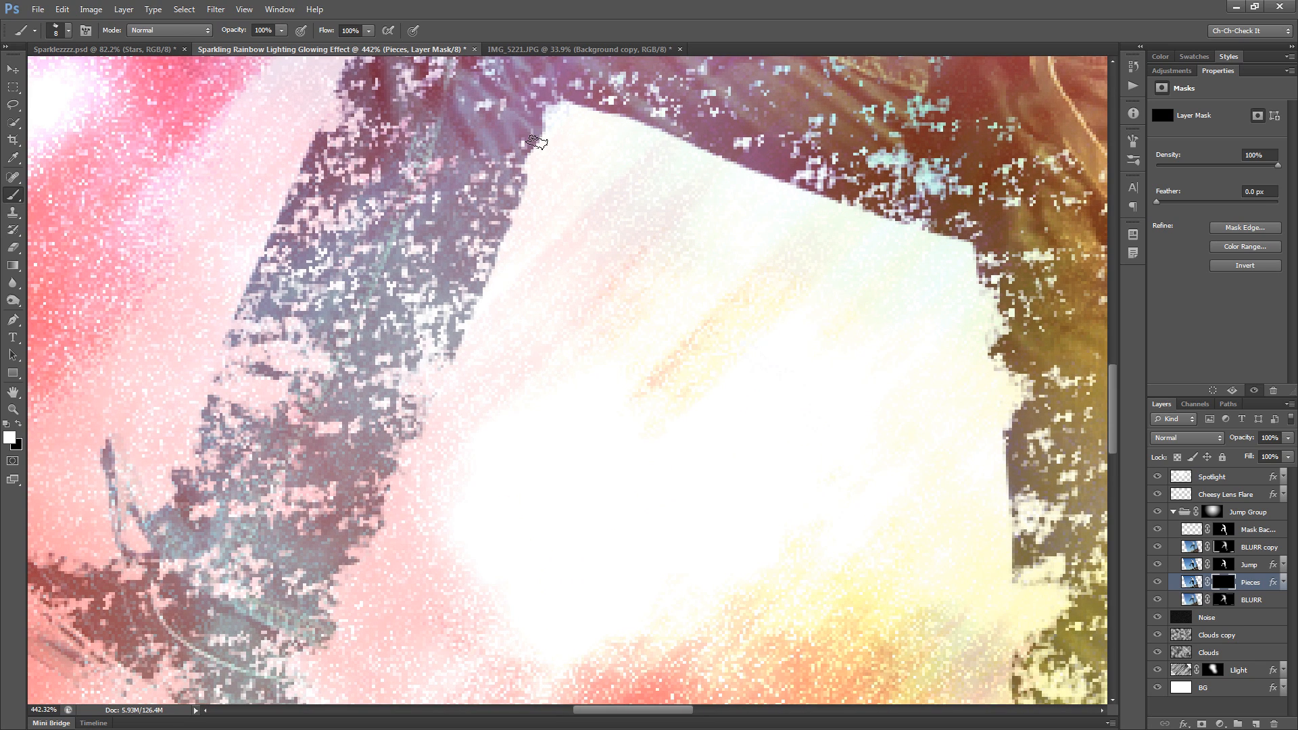
key(bracketleft)
key(bracketleft)
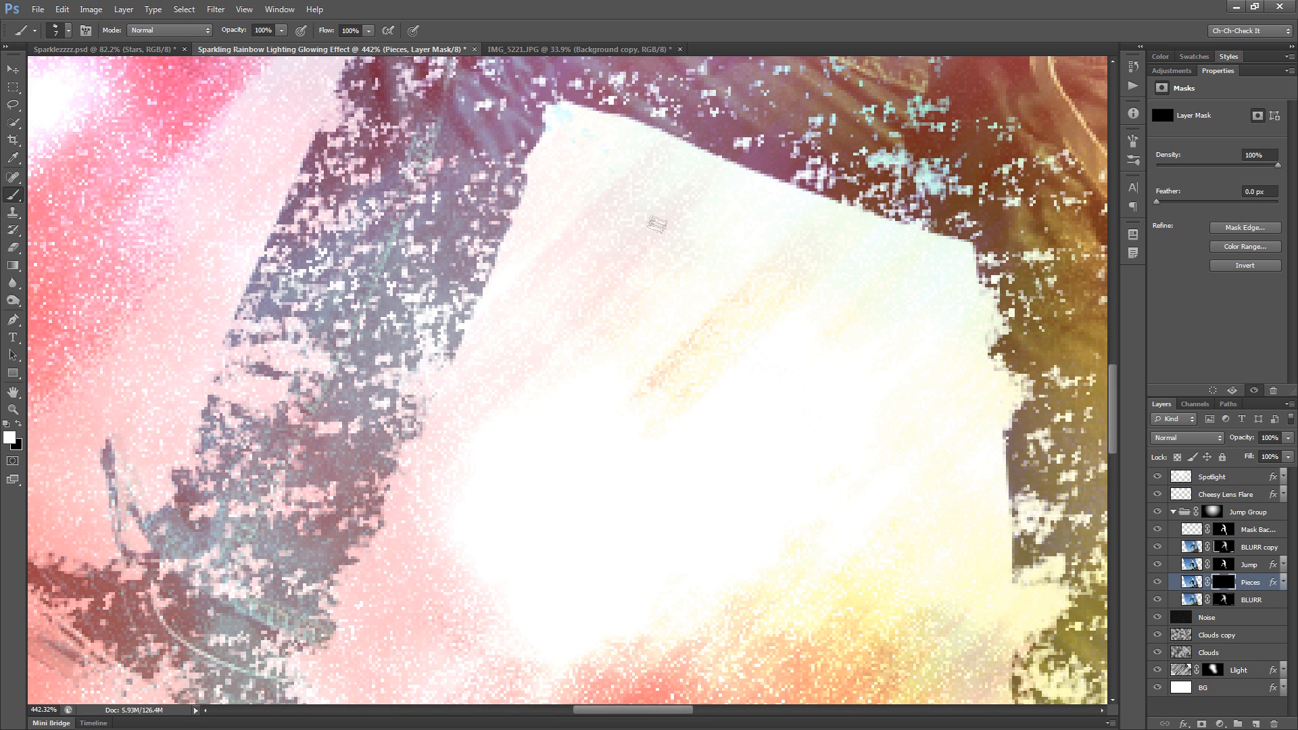
mouse_move(647, 273)
mouse_down()
mouse_move(590, 244)
mouse_move(526, 182)
mouse_move(541, 229)
mouse_move(620, 308)
mouse_up()
key(bracketright)
mouse_move(487, 326)
mouse_down()
mouse_move(534, 409)
mouse_move(437, 350)
mouse_move(457, 404)
mouse_move(427, 413)
mouse_move(465, 332)
mouse_move(521, 396)
mouse_move(399, 433)
mouse_up()
key(bracketright)
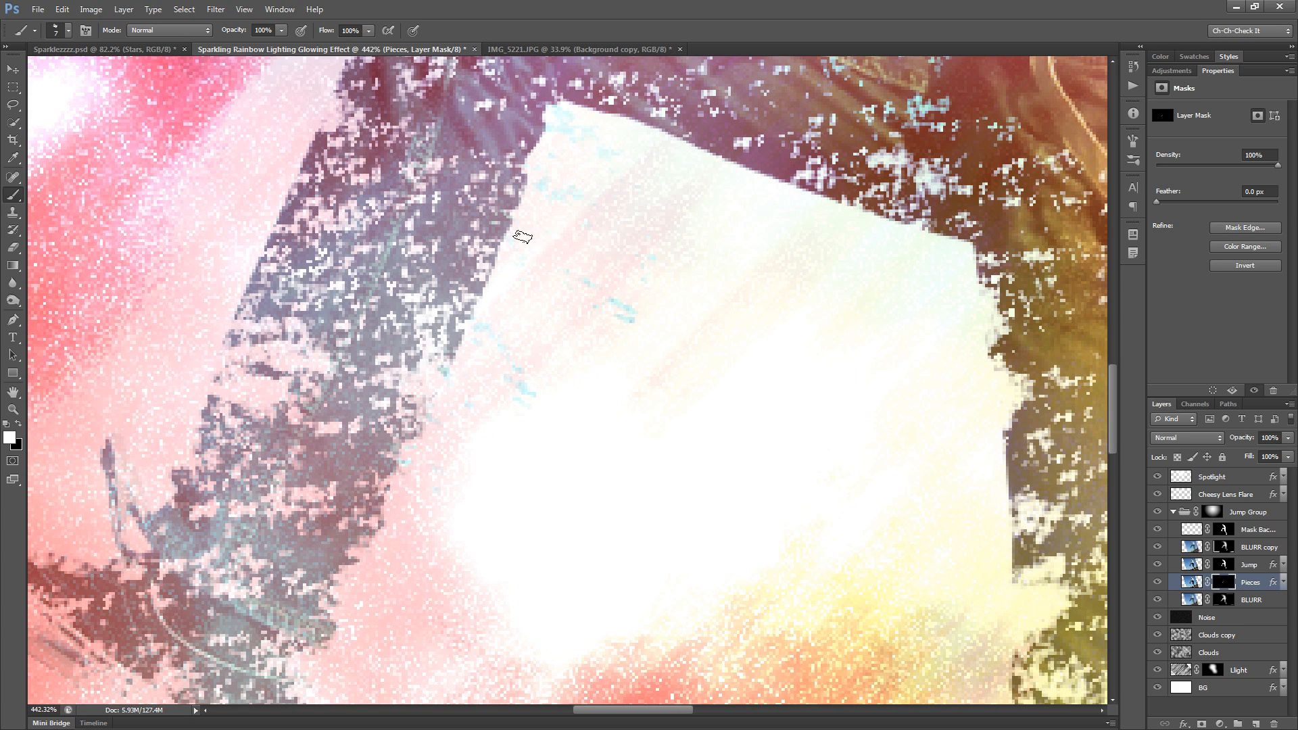
drag(482, 440, 541, 463)
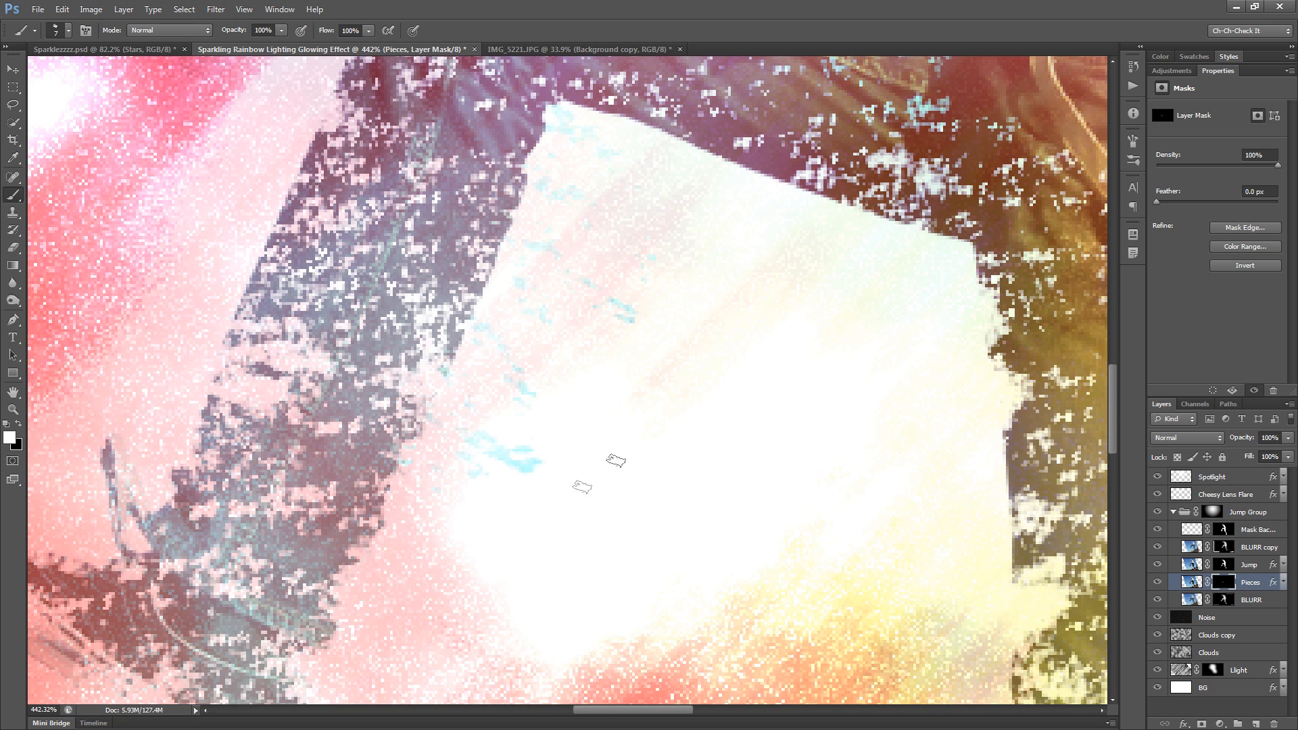
Step: Undo the oversized dab and reveal smaller fragments on the Pieces mask beside the raised shin and shoe with a 5–6 px brush
drag(636, 436, 702, 492)
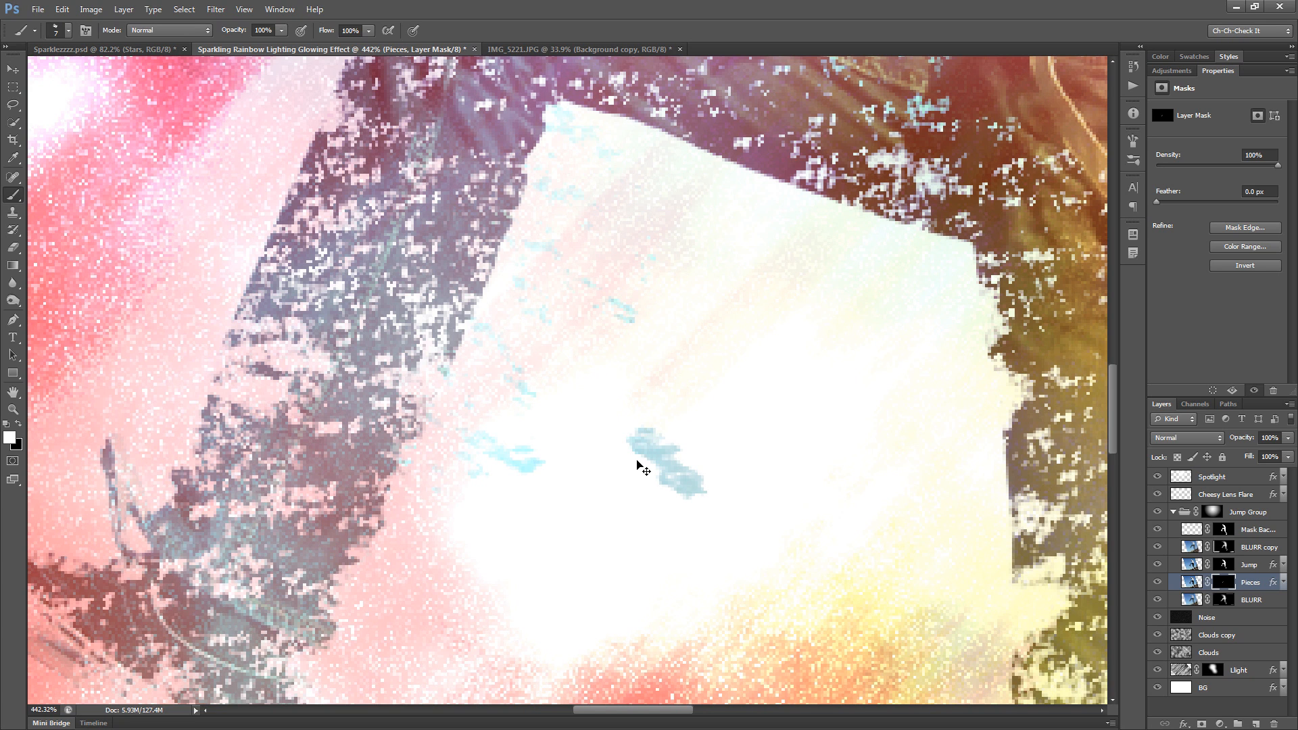
key(ctrl+z)
drag(578, 518, 661, 304)
key(bracketleft)
drag(545, 315, 579, 325)
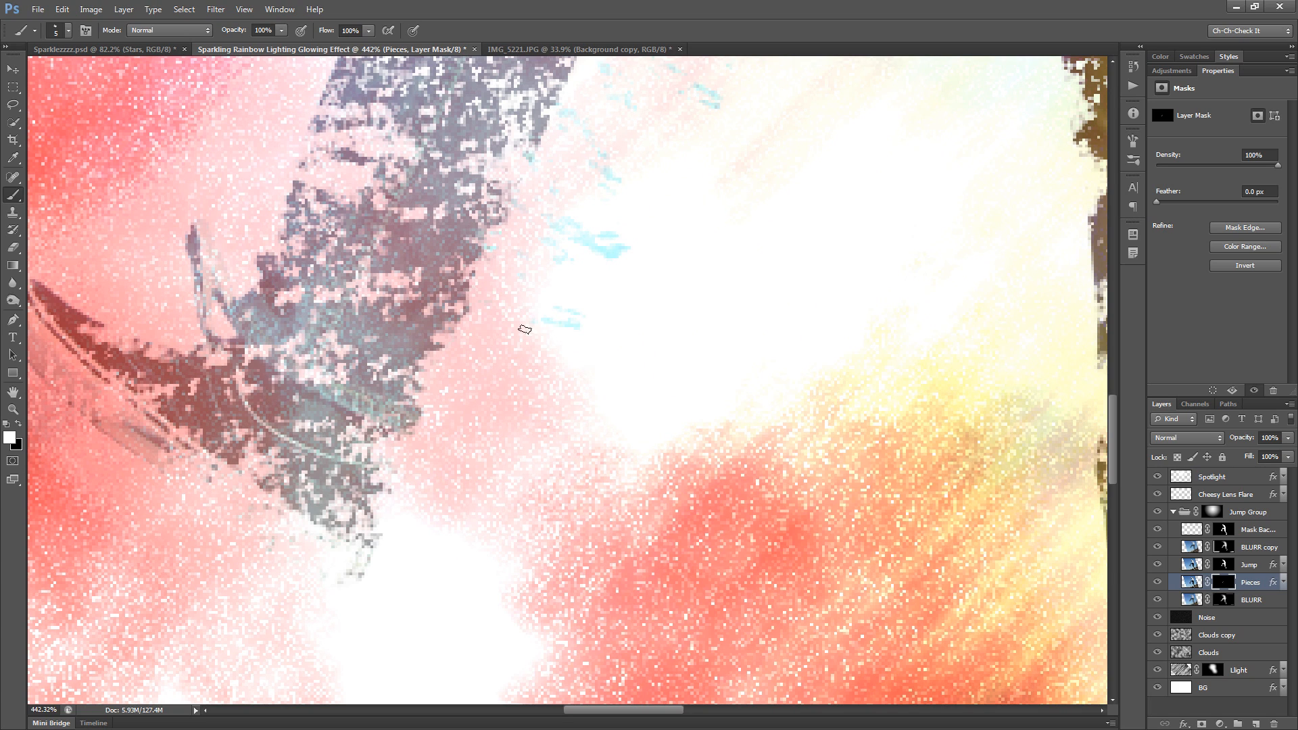
drag(649, 344, 687, 385)
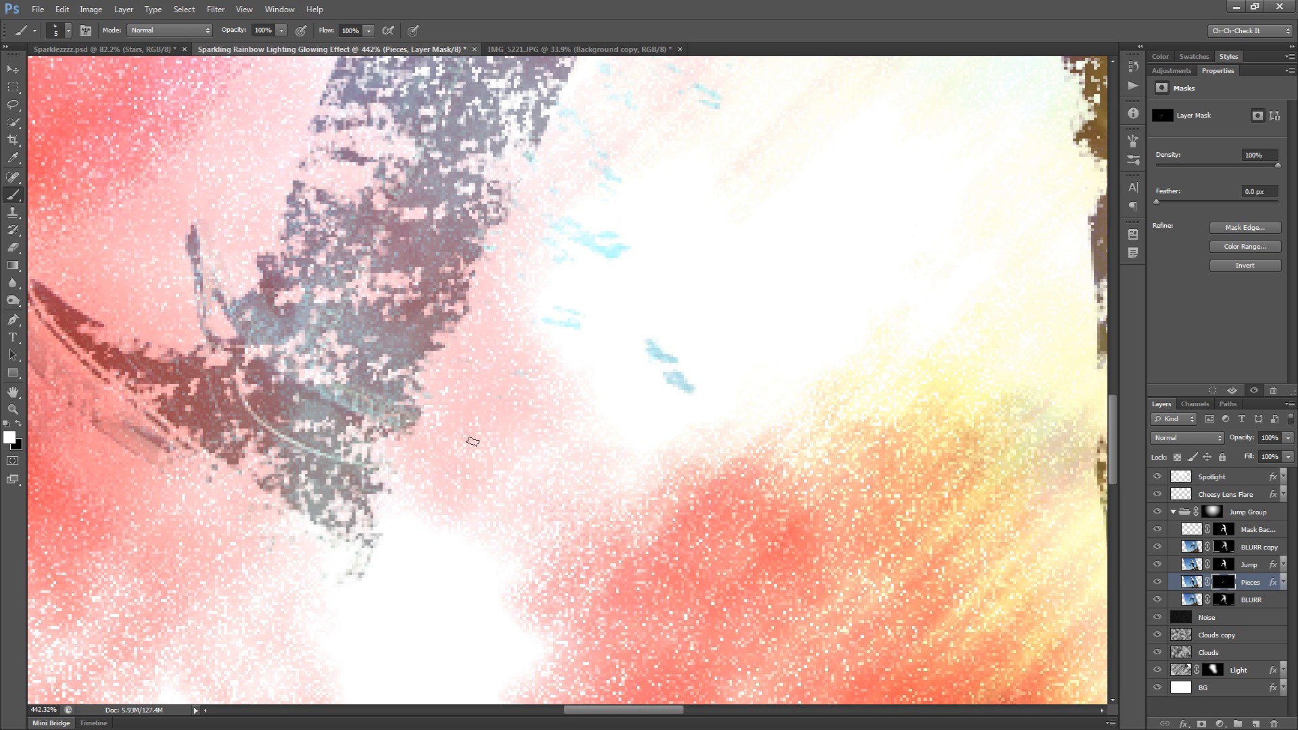
mouse_move(425, 538)
mouse_down()
mouse_move(505, 555)
mouse_move(358, 533)
mouse_move(494, 570)
mouse_move(582, 573)
mouse_up()
drag(688, 563, 702, 572)
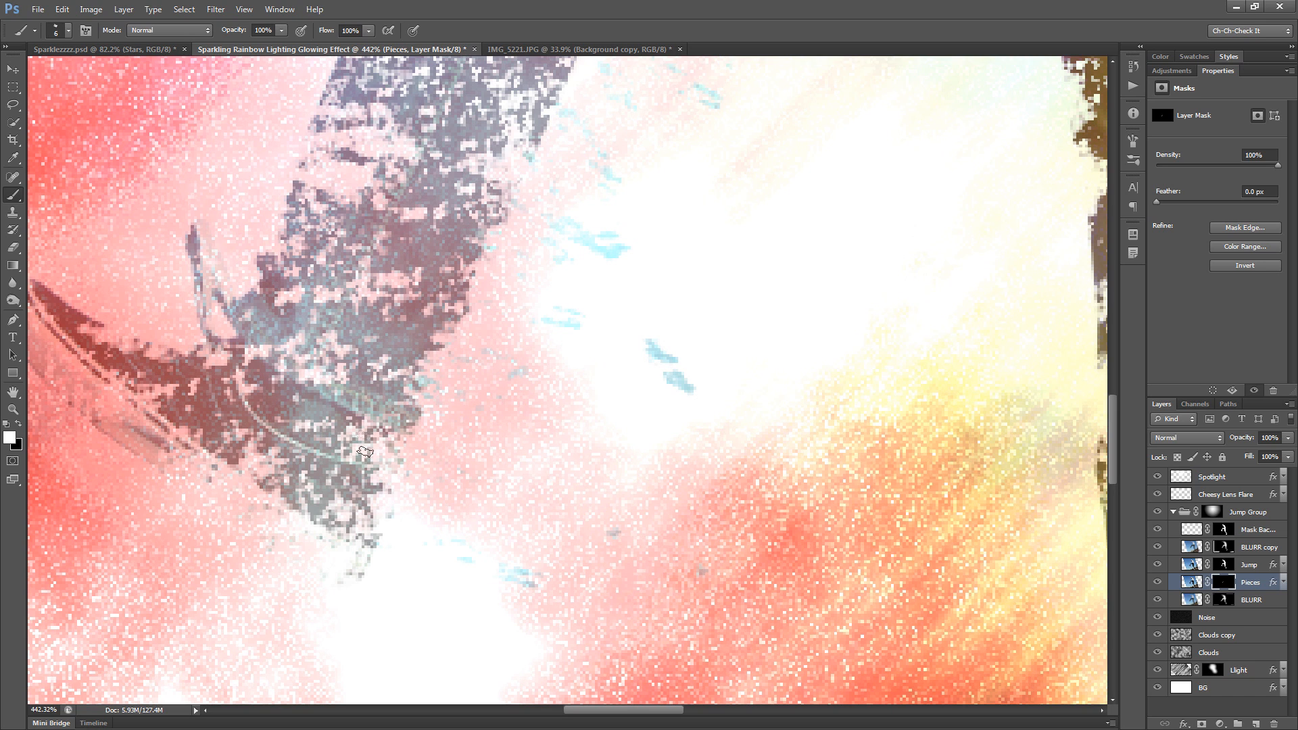
Step: Reveal scattered fragments on the Pieces mask over the yellow streaks beside the standing leg, using a 5 px white brush
mouse_move(583, 154)
mouse_down()
mouse_move(602, 215)
mouse_move(539, 333)
mouse_up()
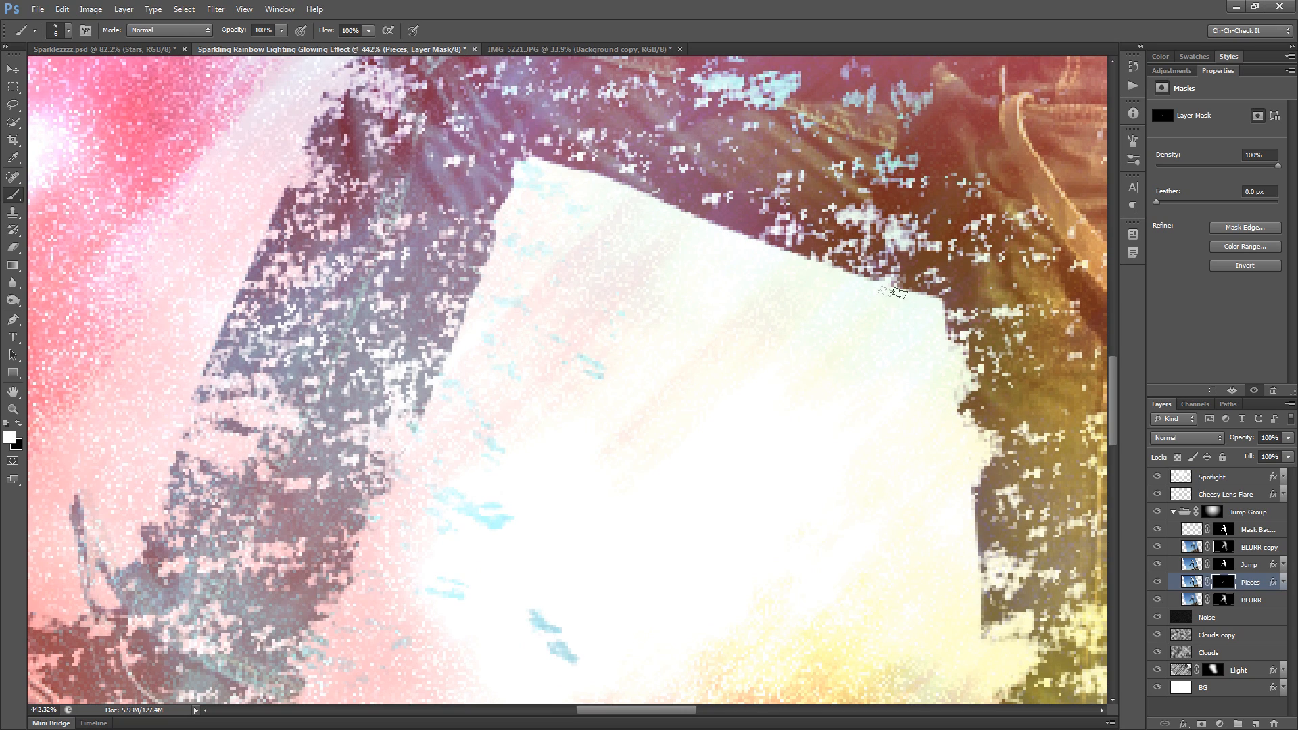
key(bracketright)
key(bracketright)
key(bracketright)
key(bracketright)
mouse_move(913, 445)
mouse_down()
mouse_move(529, 239)
mouse_move(504, 187)
mouse_up()
key(bracketright)
key(bracketright)
key(bracketright)
mouse_move(551, 419)
mouse_down()
mouse_move(640, 394)
mouse_move(736, 427)
mouse_up()
key(bracketleft)
key(bracketleft)
key(bracketleft)
key(bracketleft)
key(bracketleft)
key(bracketleft)
key(bracketleft)
key(bracketleft)
drag(832, 371, 933, 393)
drag(815, 329, 1041, 343)
mouse_move(835, 293)
mouse_down()
mouse_move(989, 315)
mouse_move(617, 333)
mouse_move(564, 367)
mouse_move(664, 366)
mouse_up()
click(688, 390)
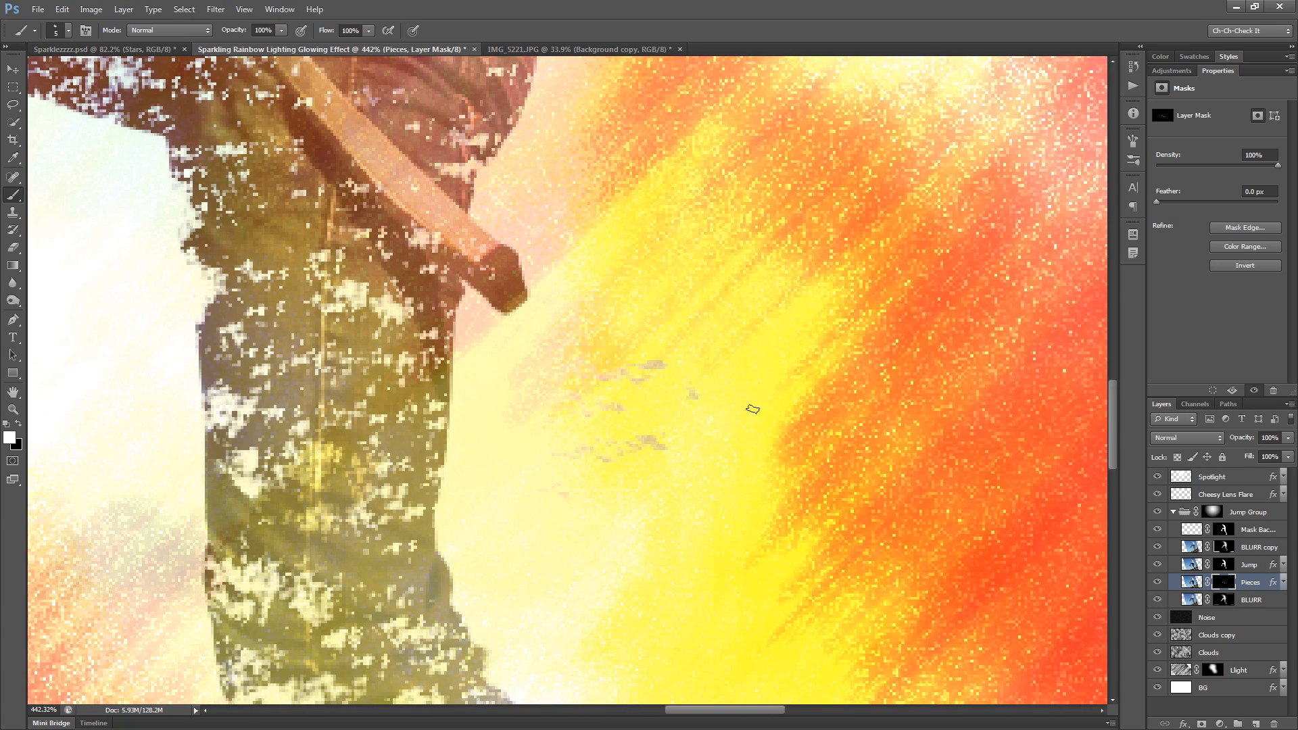
Step: Scatter more white dabs on the Pieces mask farther out and higher in the yellow streaks, then reduce the brush to 3 px
drag(753, 409, 794, 411)
click(761, 375)
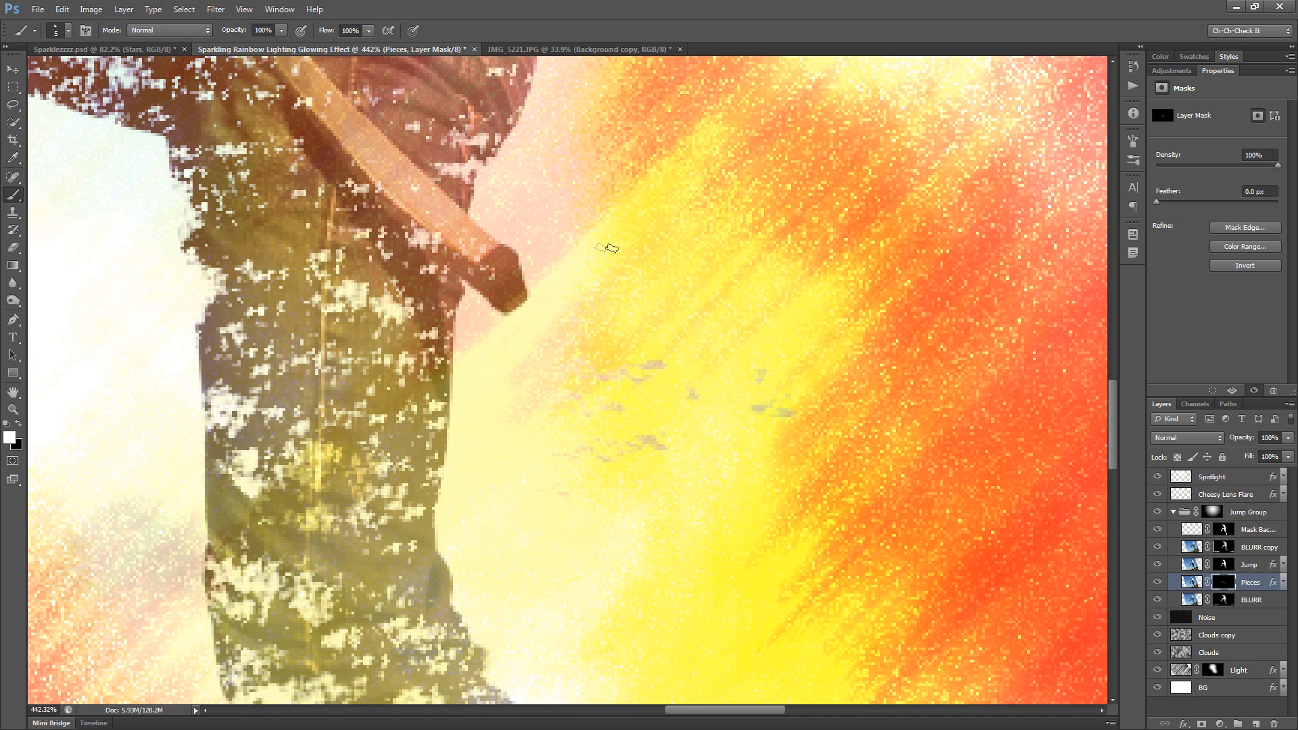
drag(593, 186, 744, 174)
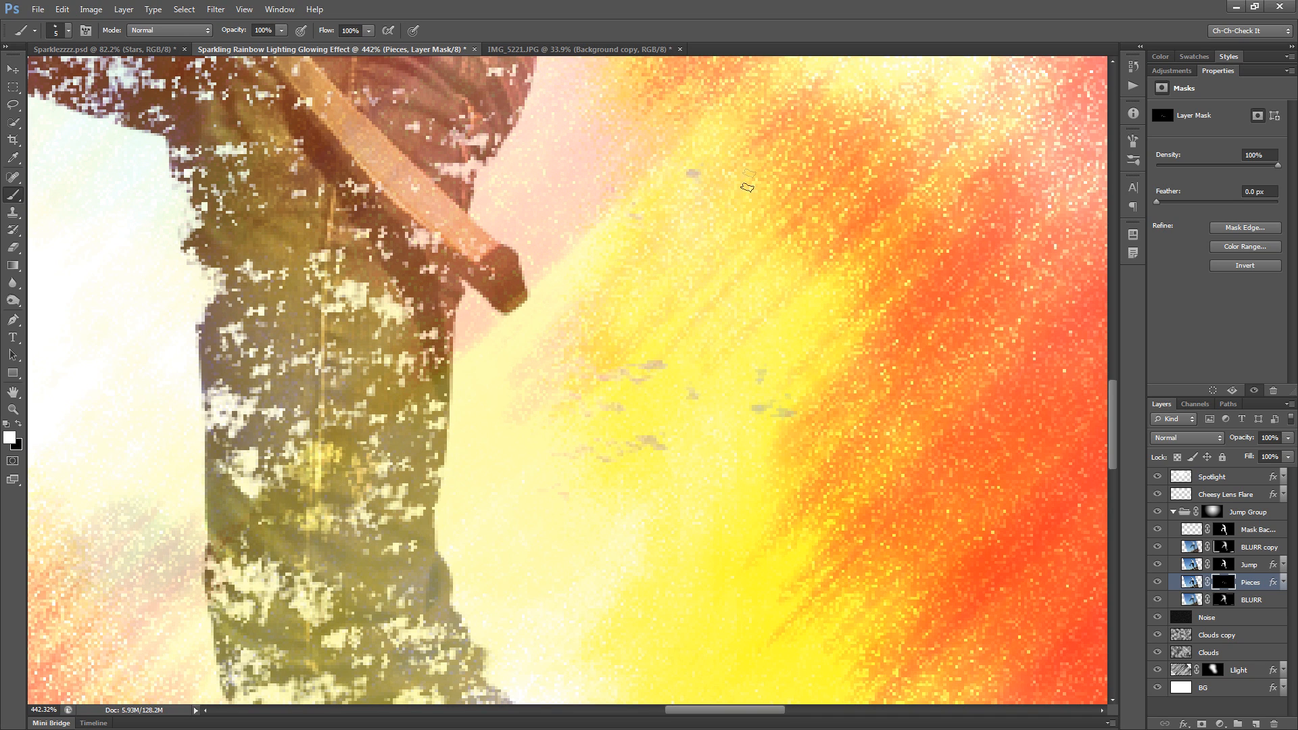
click(767, 286)
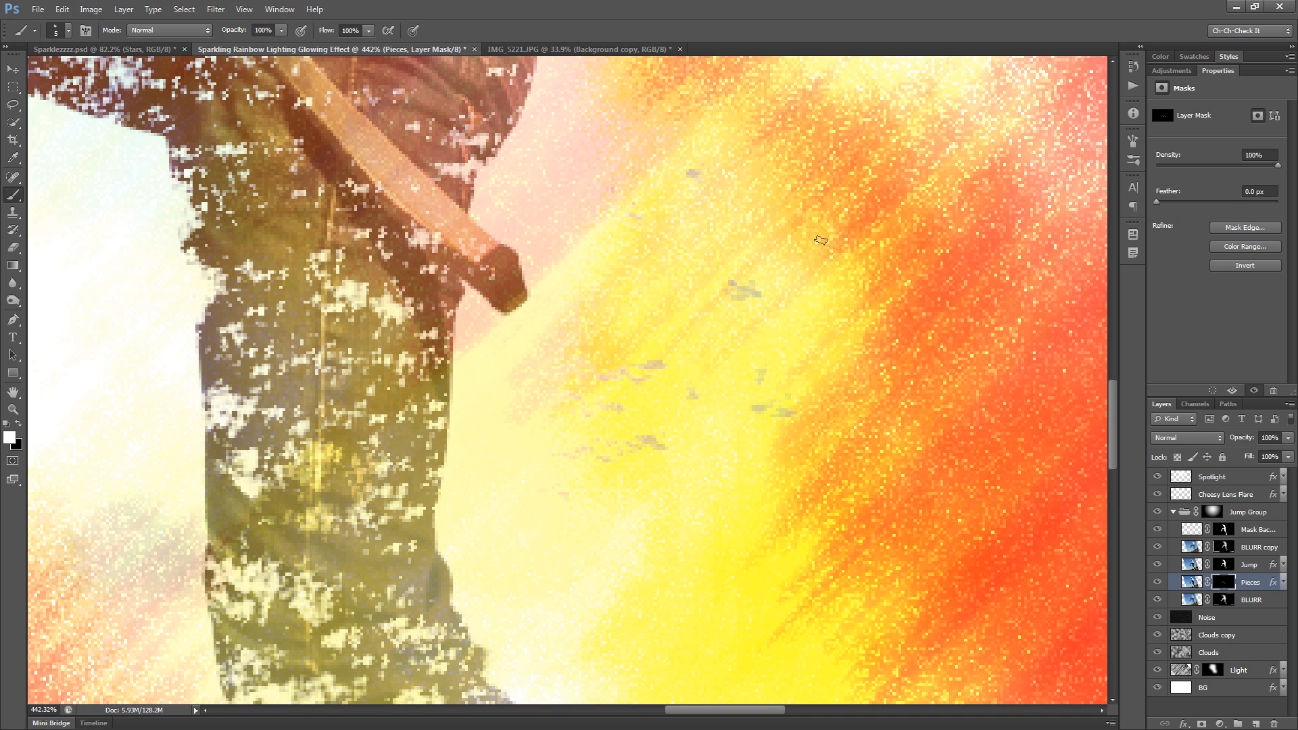
click(847, 291)
click(838, 192)
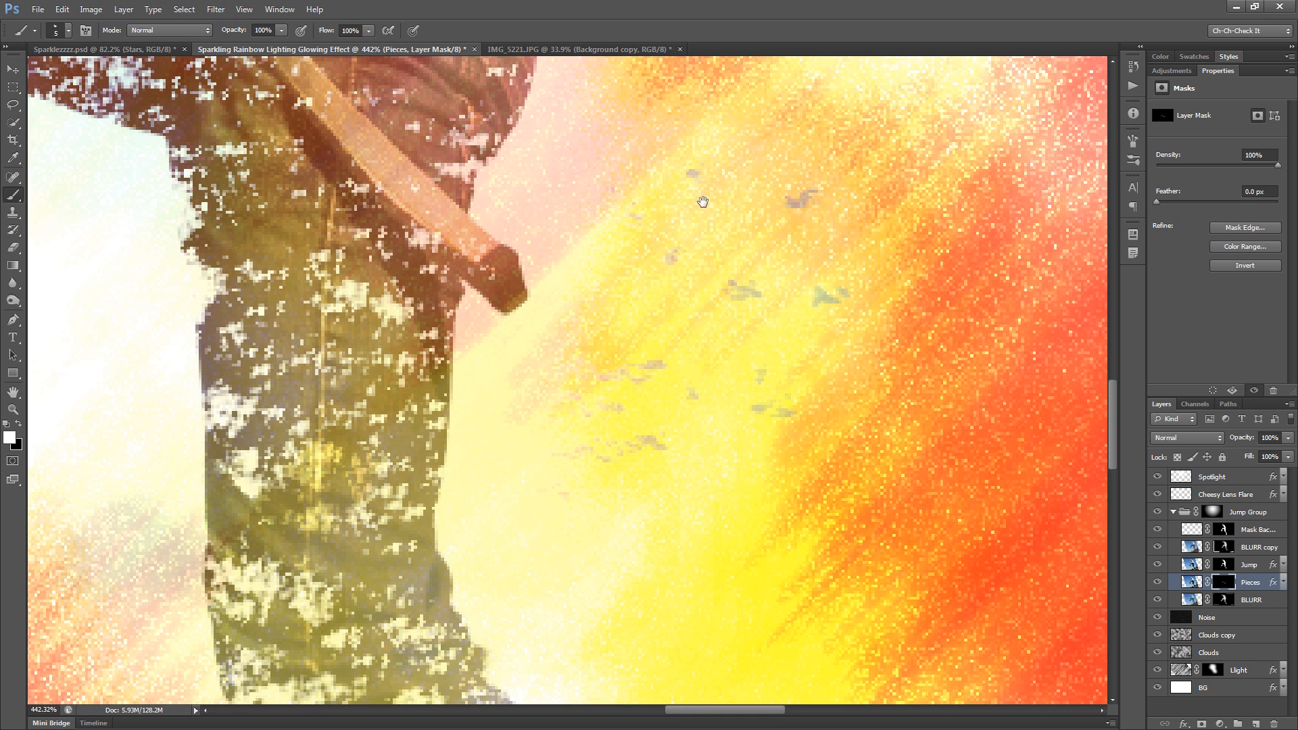
scroll(696, 203, up, 3)
key(bracketleft)
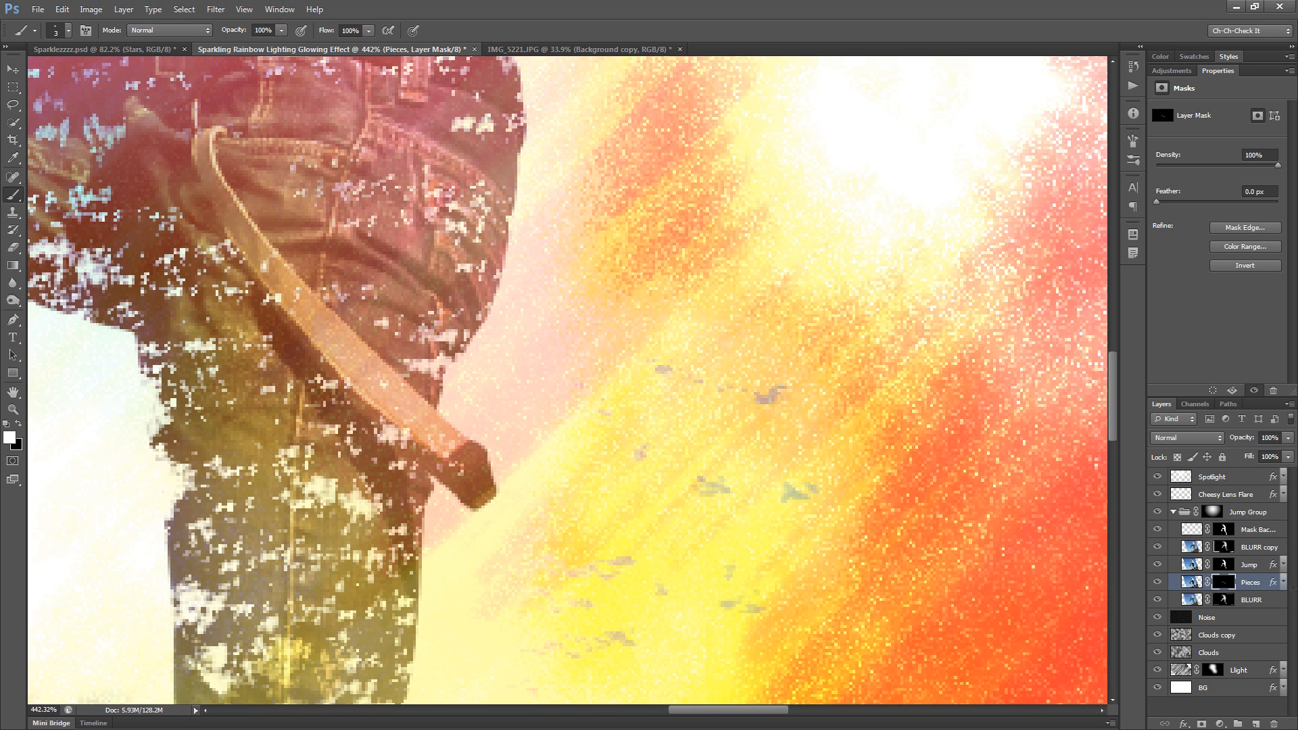
Step: Turn off the Pieces layer's Gradient Overlay and lower its Outer Glow opacity to about 29%
click(1283, 582)
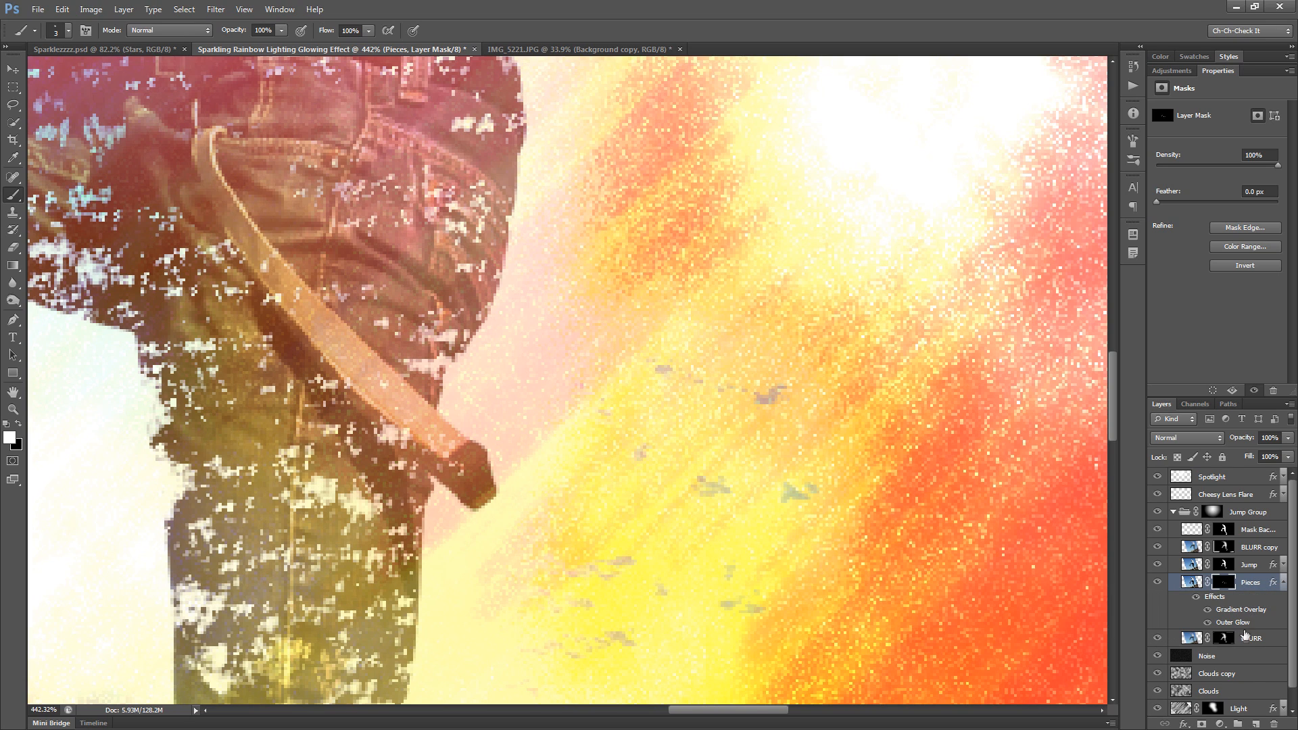
double_click(1237, 622)
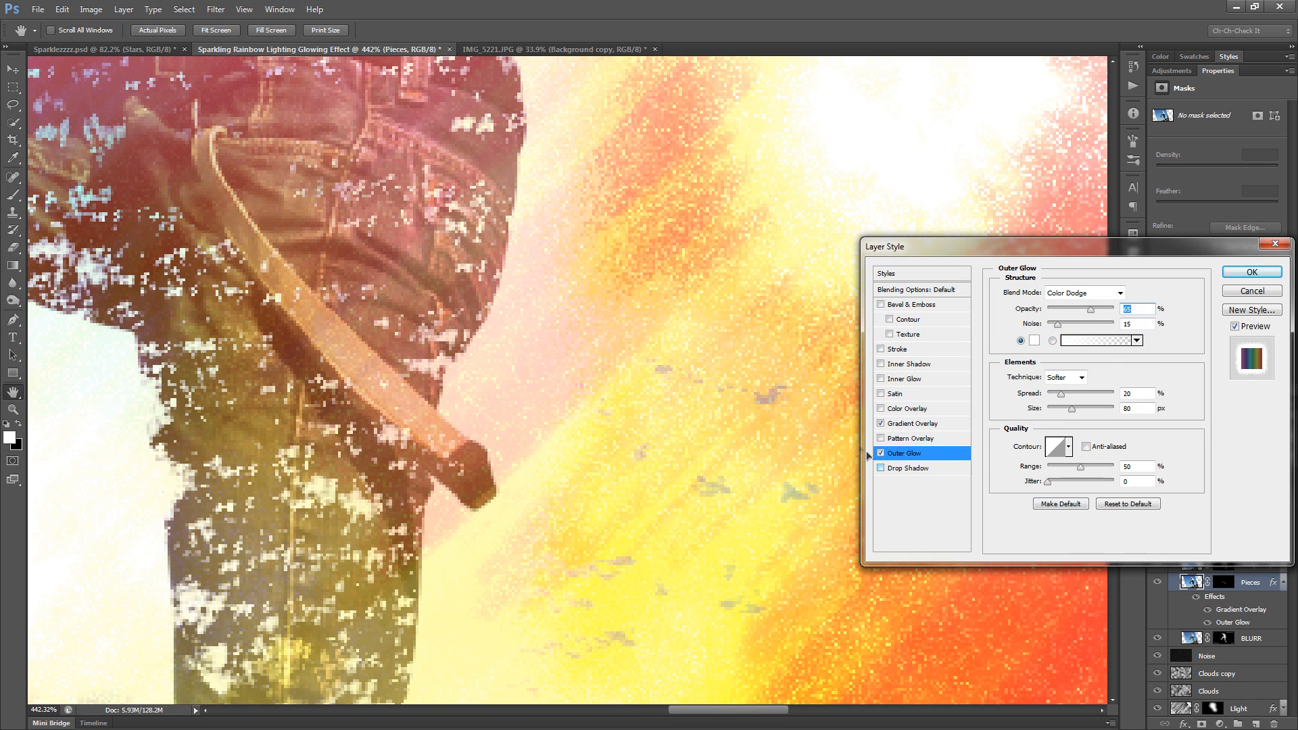
click(881, 424)
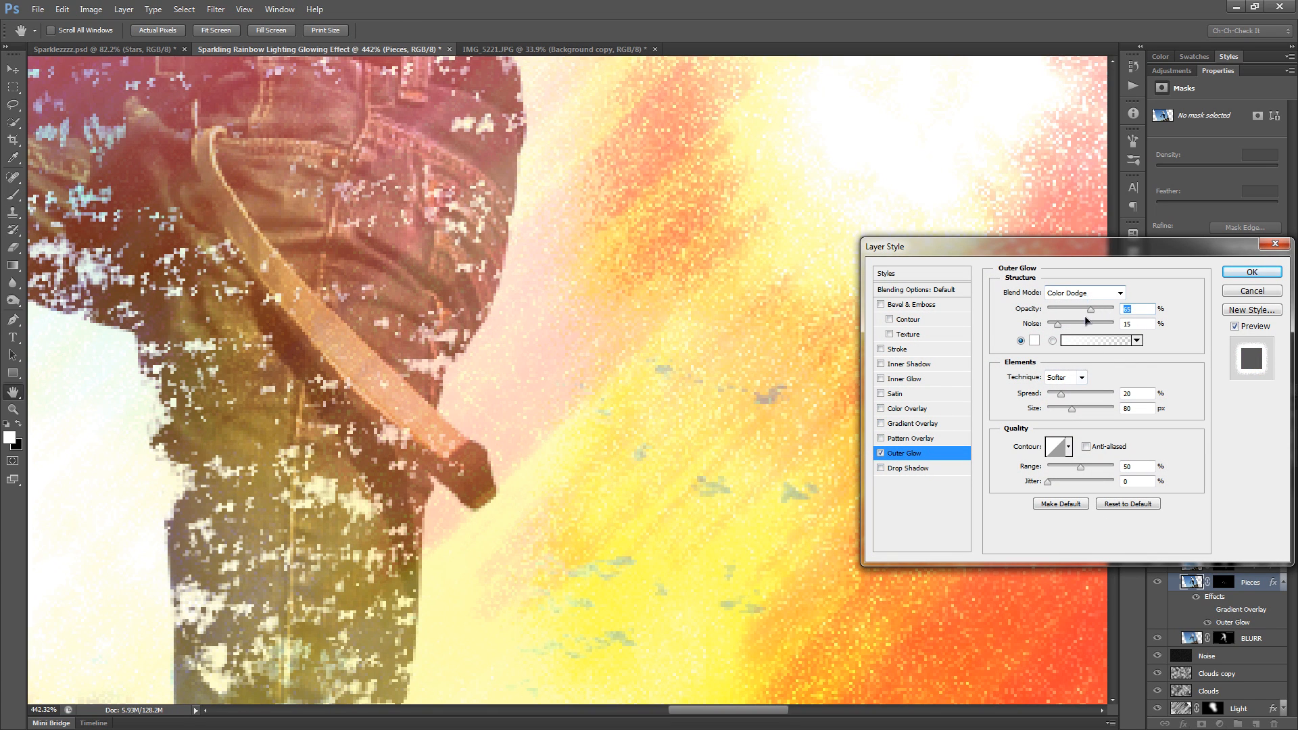
drag(1089, 310, 1068, 313)
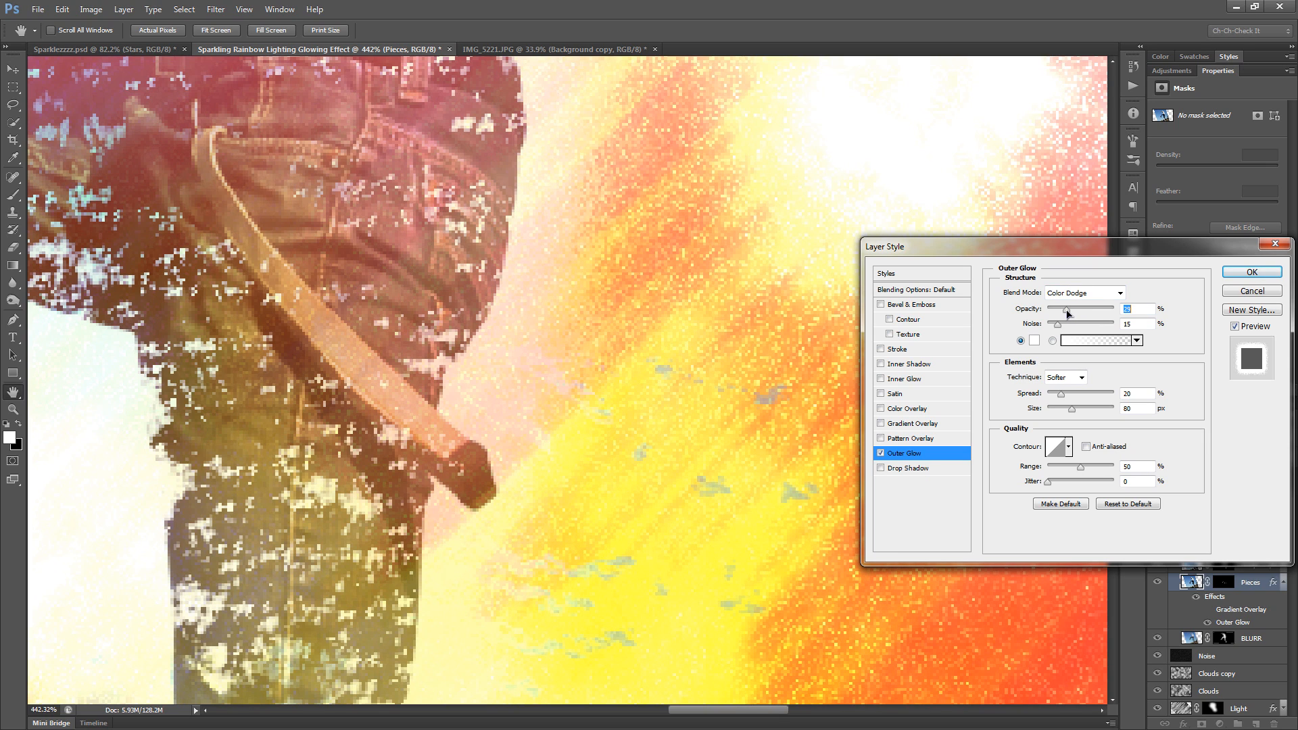
click(1251, 272)
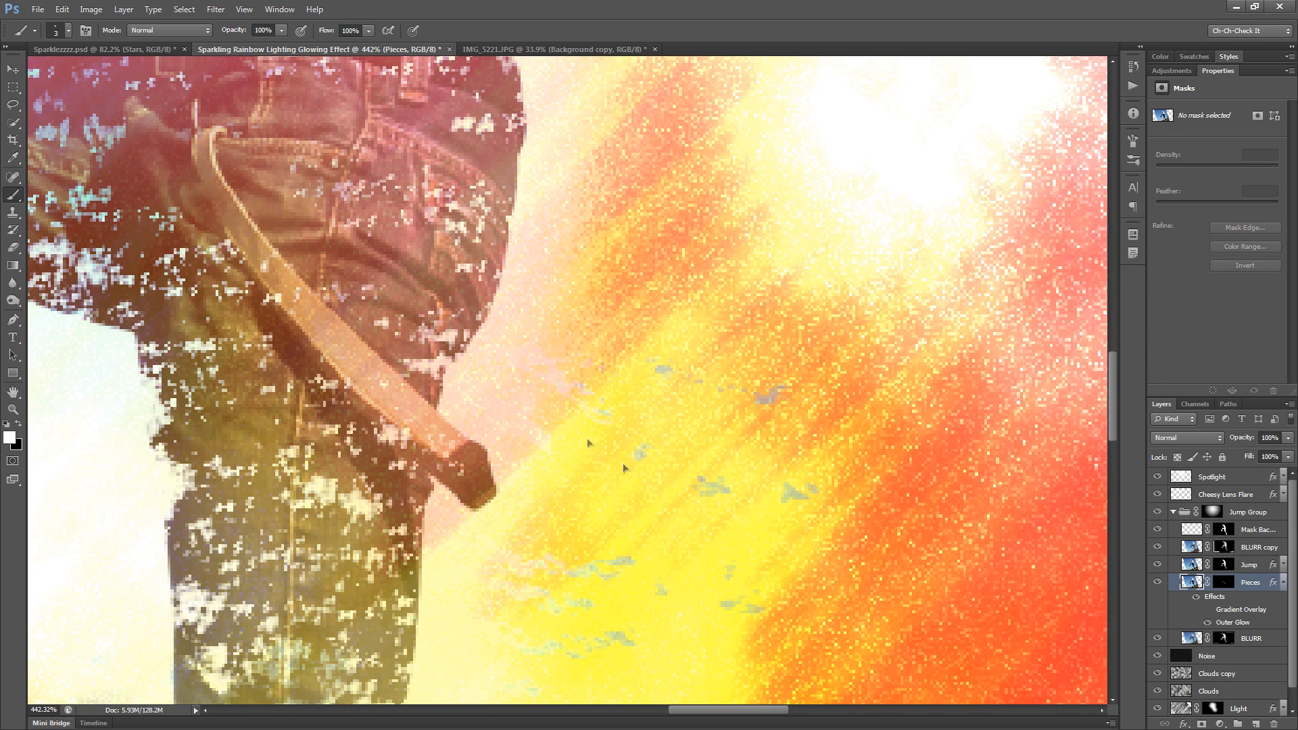
Step: Reveal more fragments on the Pieces mask in the bright area behind the man's back with a 4 px brush
scroll(678, 333, up, 4)
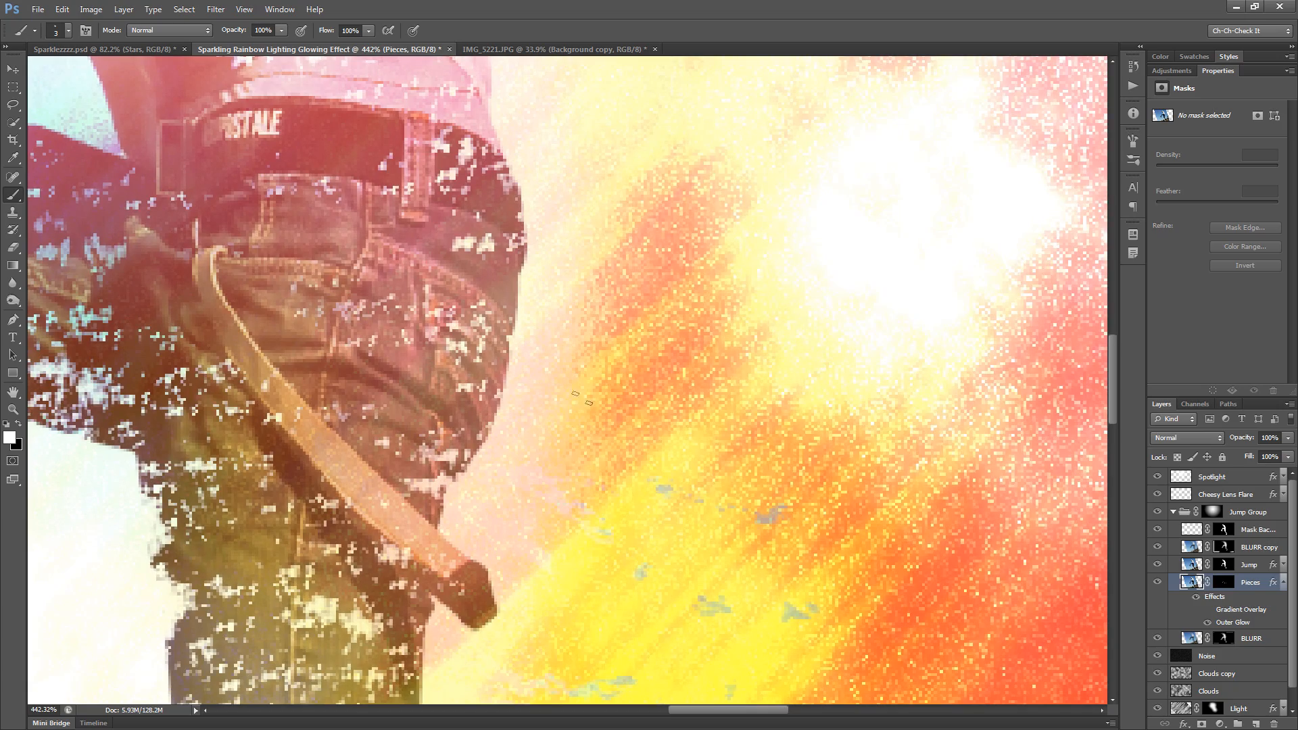
key(bracketright)
key(bracketright)
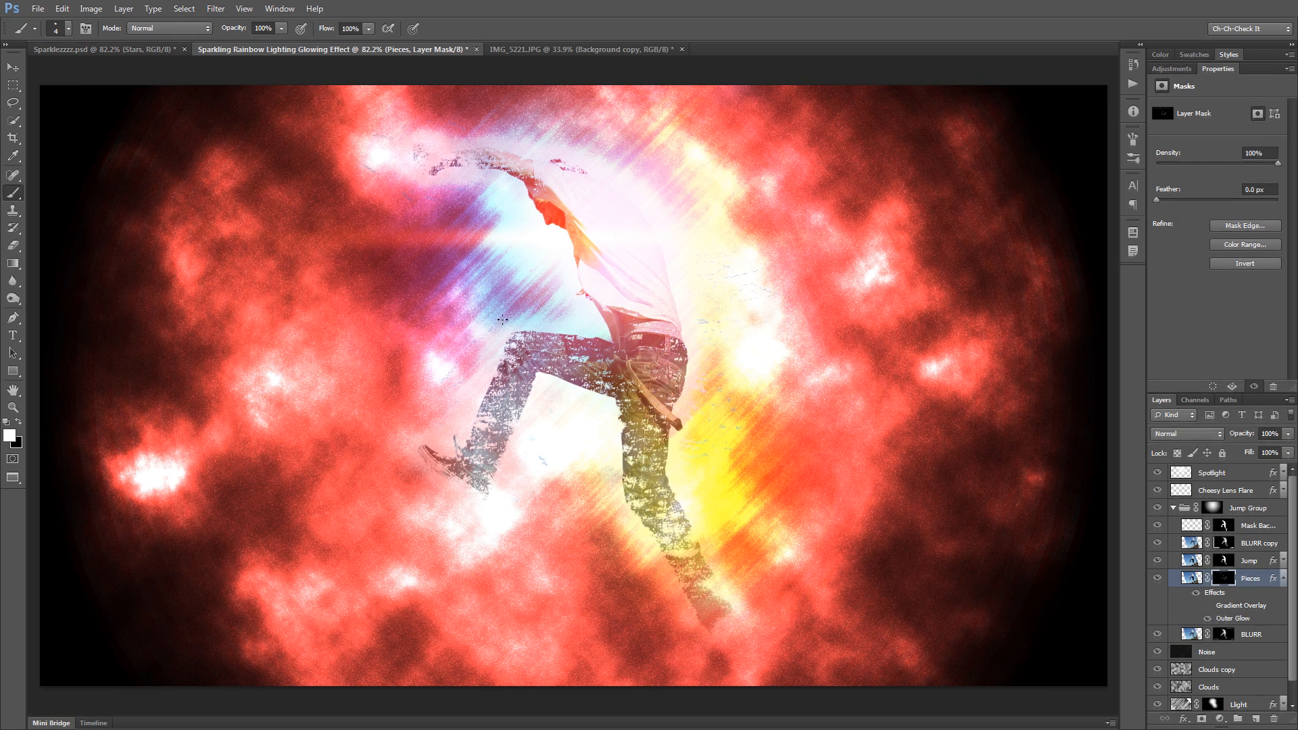
Step: Examine the whole composition in full-screen mode, fitted to the screen
key(f)
key(f)
key(ctrl+plus)
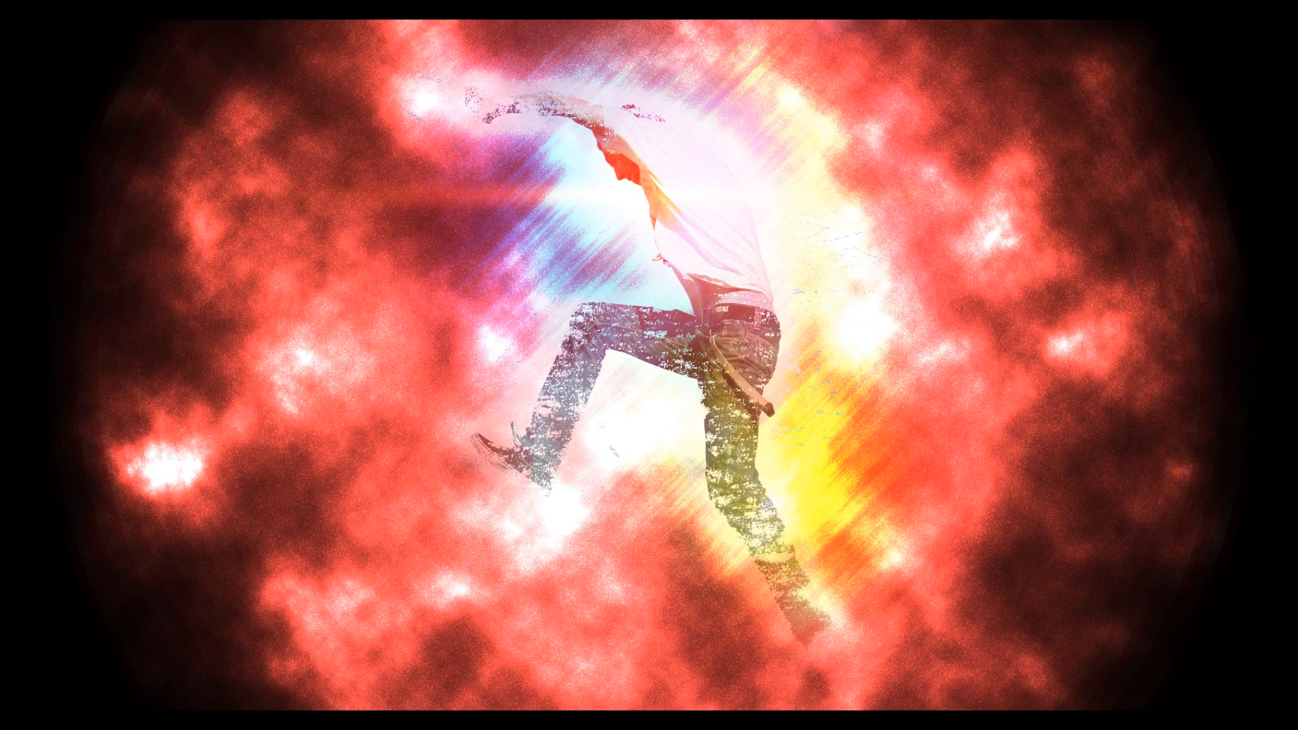
key(ctrl+0)
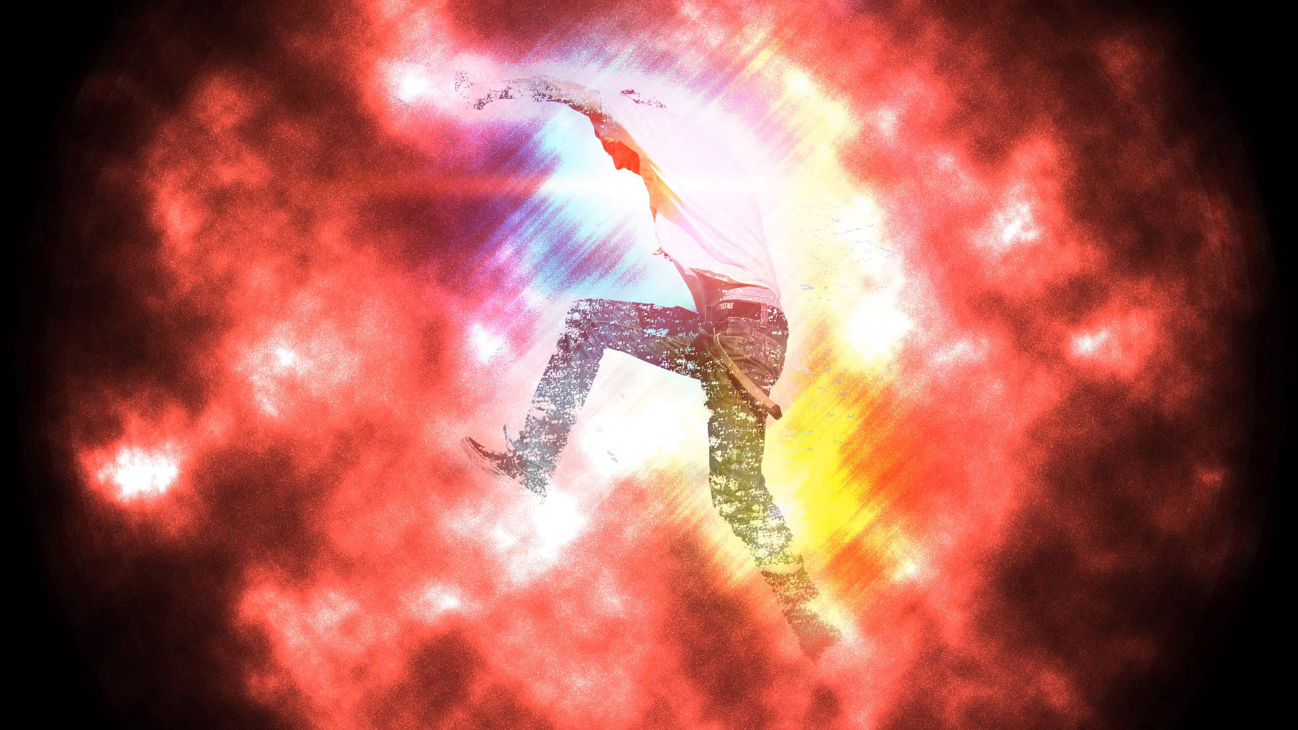